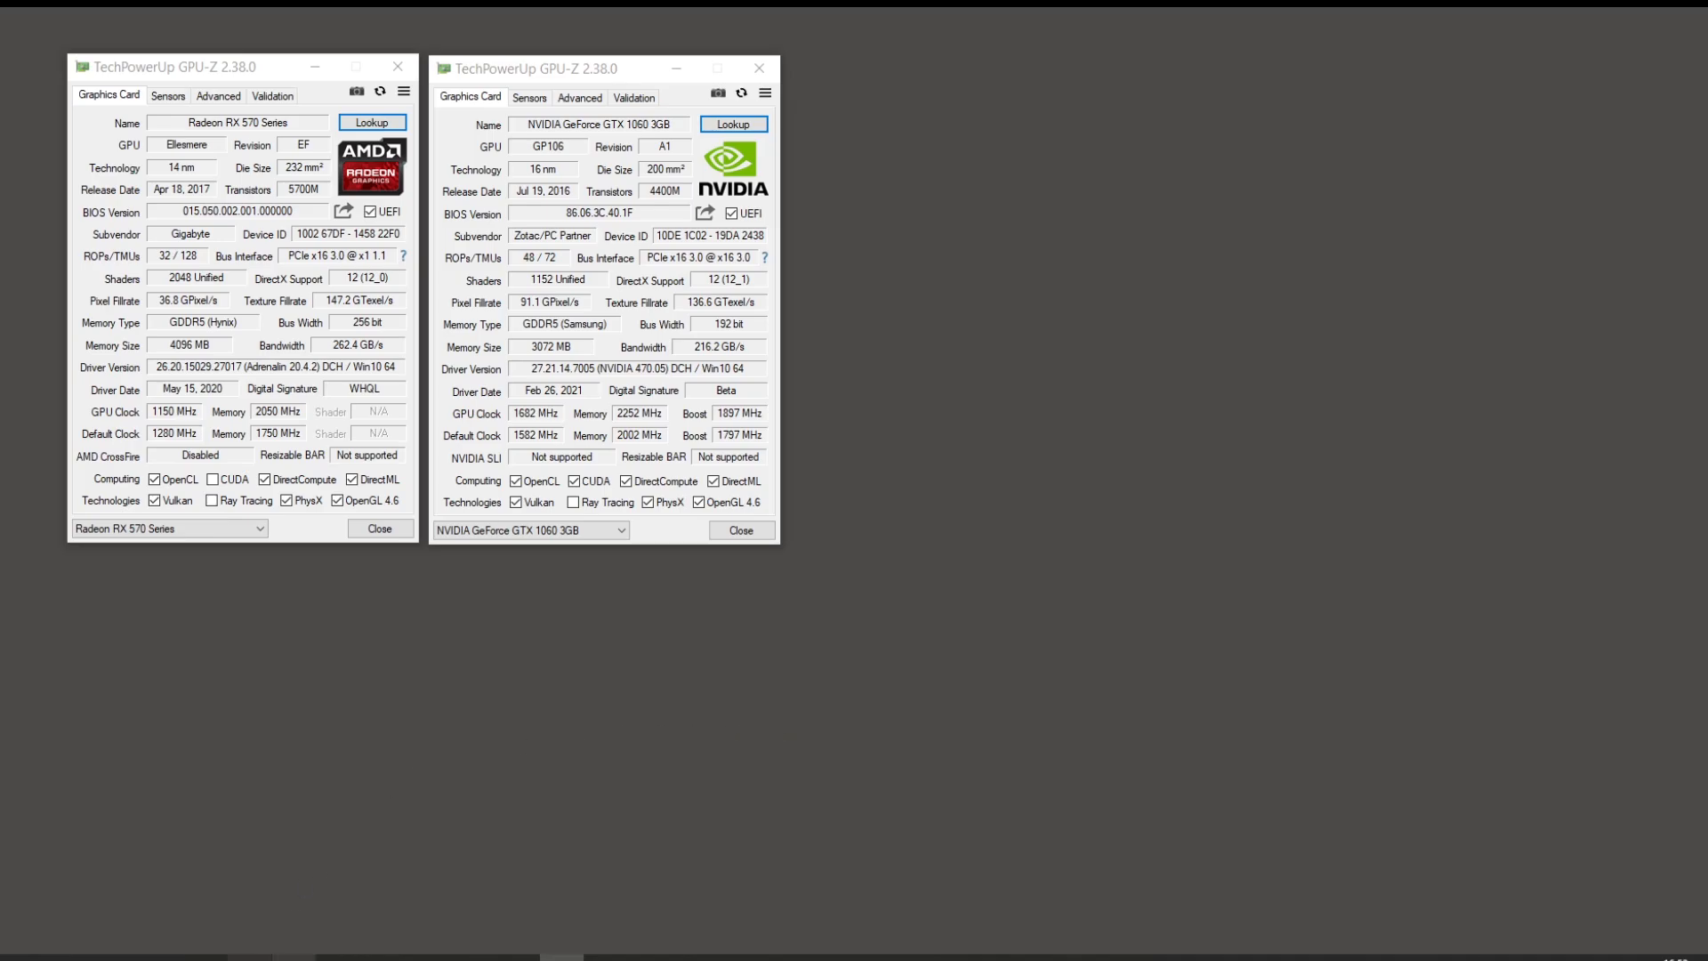
# Step: Bring Opera forward and select parts of the account's referral link
pyautogui.click(338, 957)
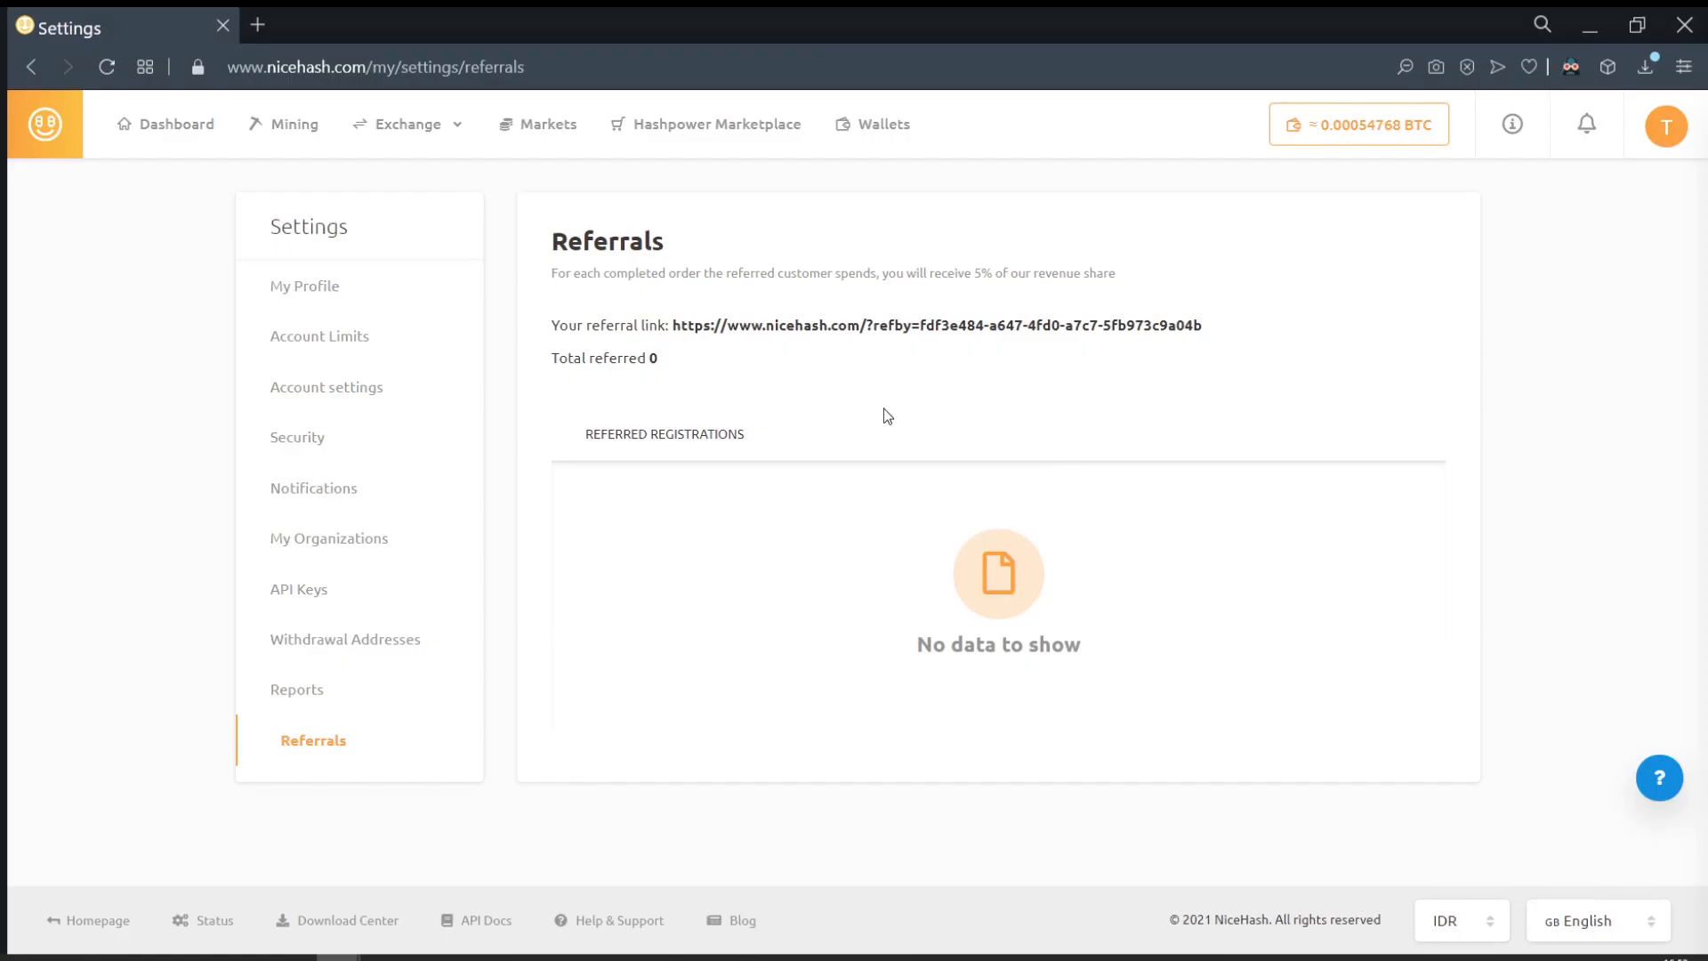
pyautogui.moveTo(669, 325)
pyautogui.mouseDown()
pyautogui.moveTo(1235, 338)
pyautogui.moveTo(672, 322)
pyautogui.mouseUp()
pyautogui.click(760, 359)
pyautogui.doubleClick(1157, 327)
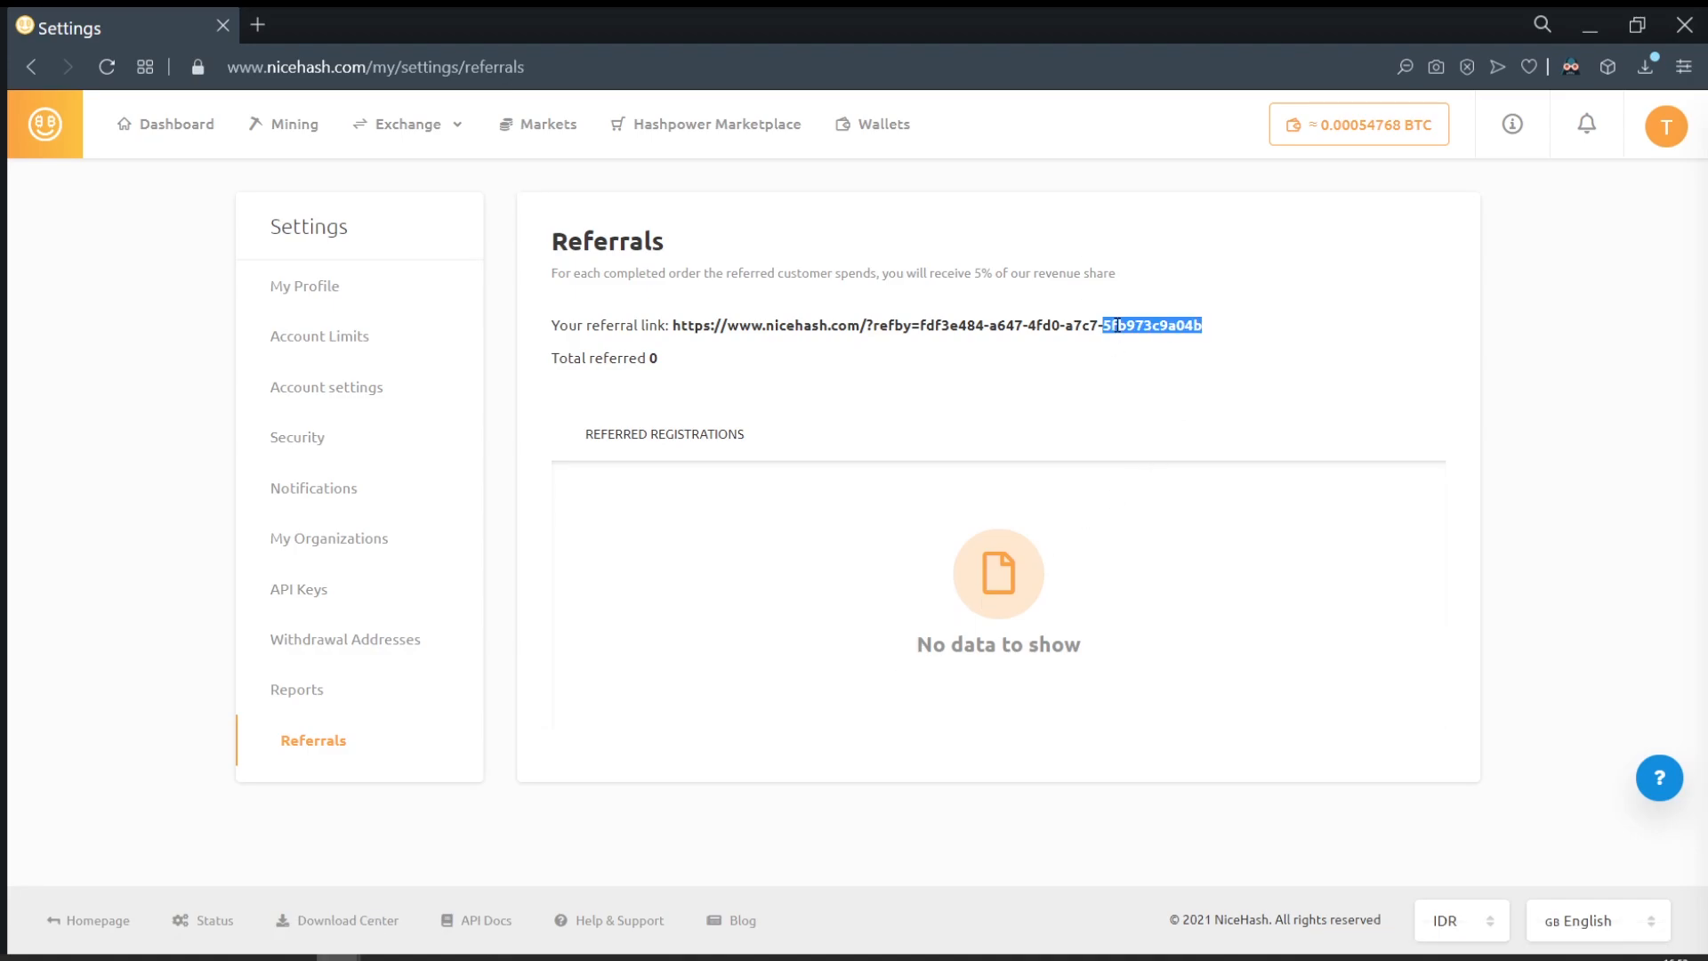
pyautogui.click(1158, 394)
# Step: Switch to the NiceHash homepage window, start sign-up, then open the Dashboard showing 1 inactive rig
pyautogui.moveTo(338, 956)
pyautogui.click(442, 907)
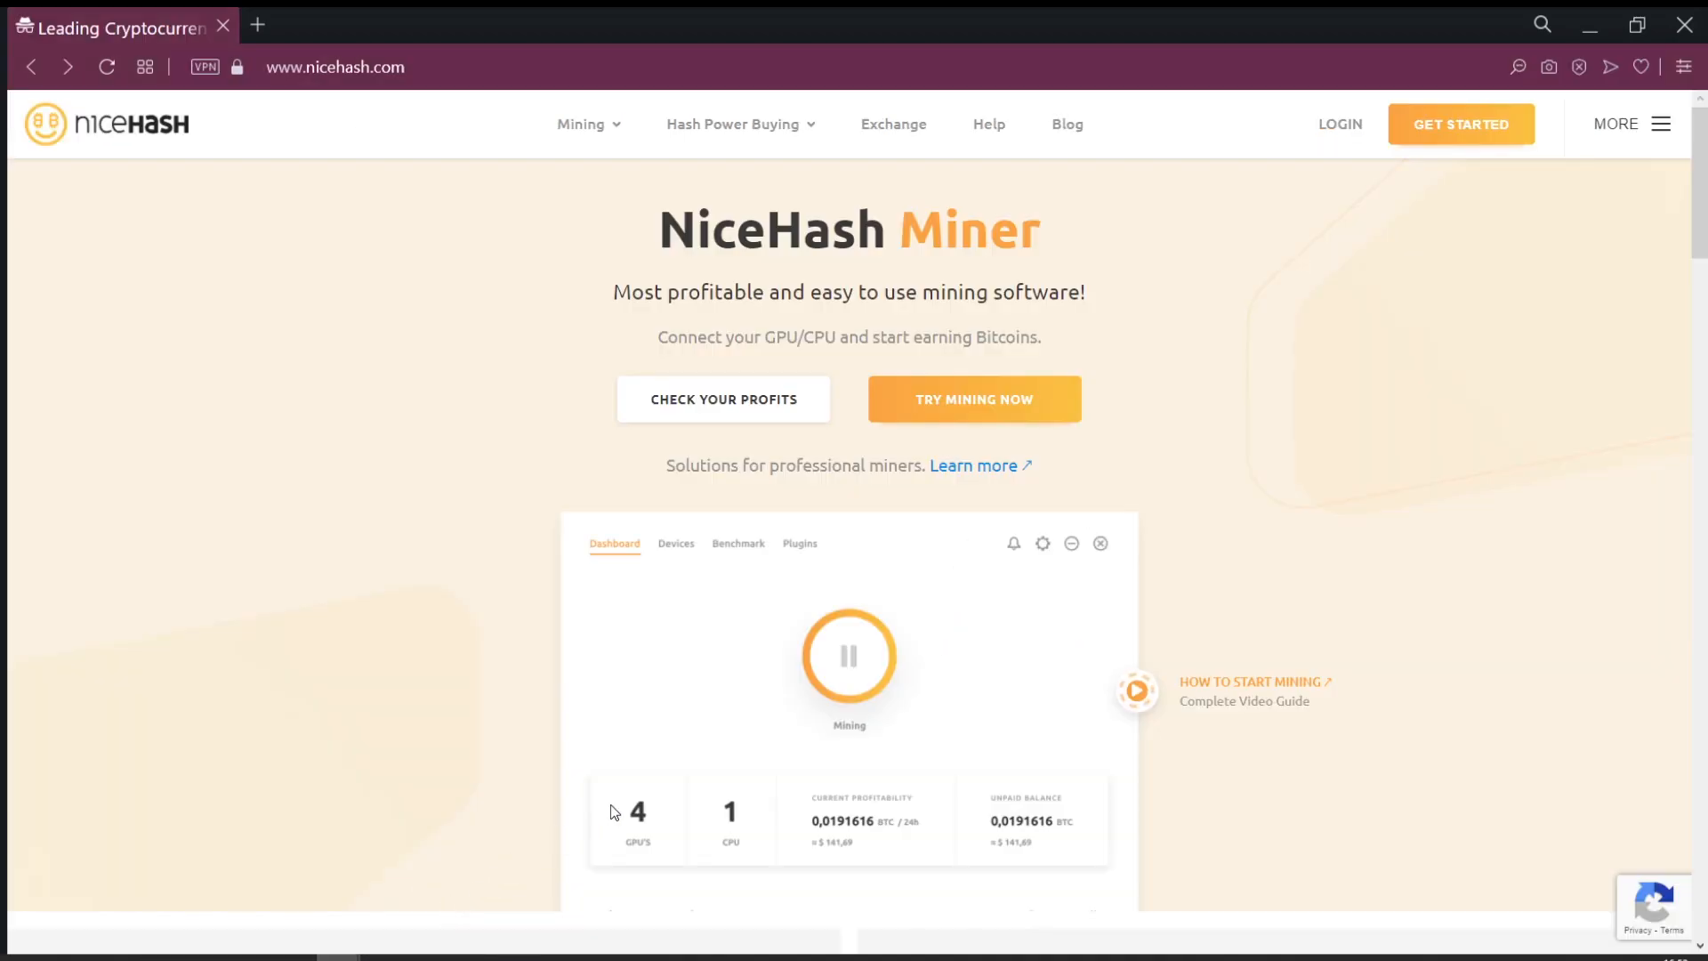
pyautogui.click(1471, 137)
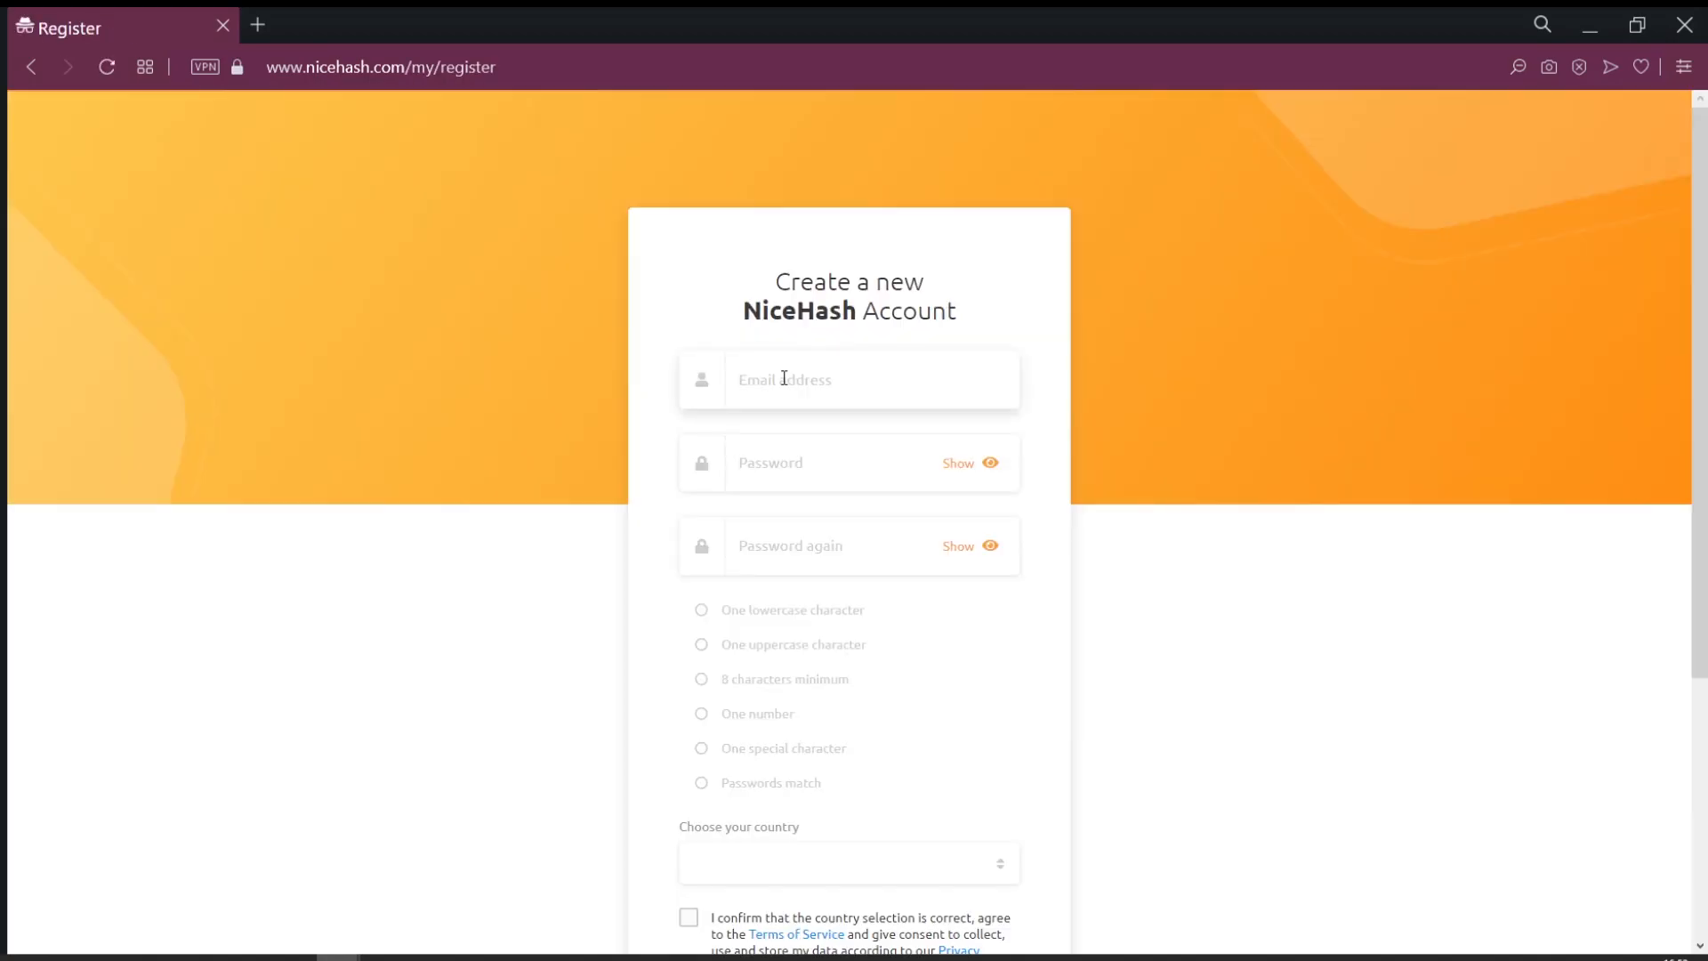
pyautogui.scroll(-1, 839, 445)
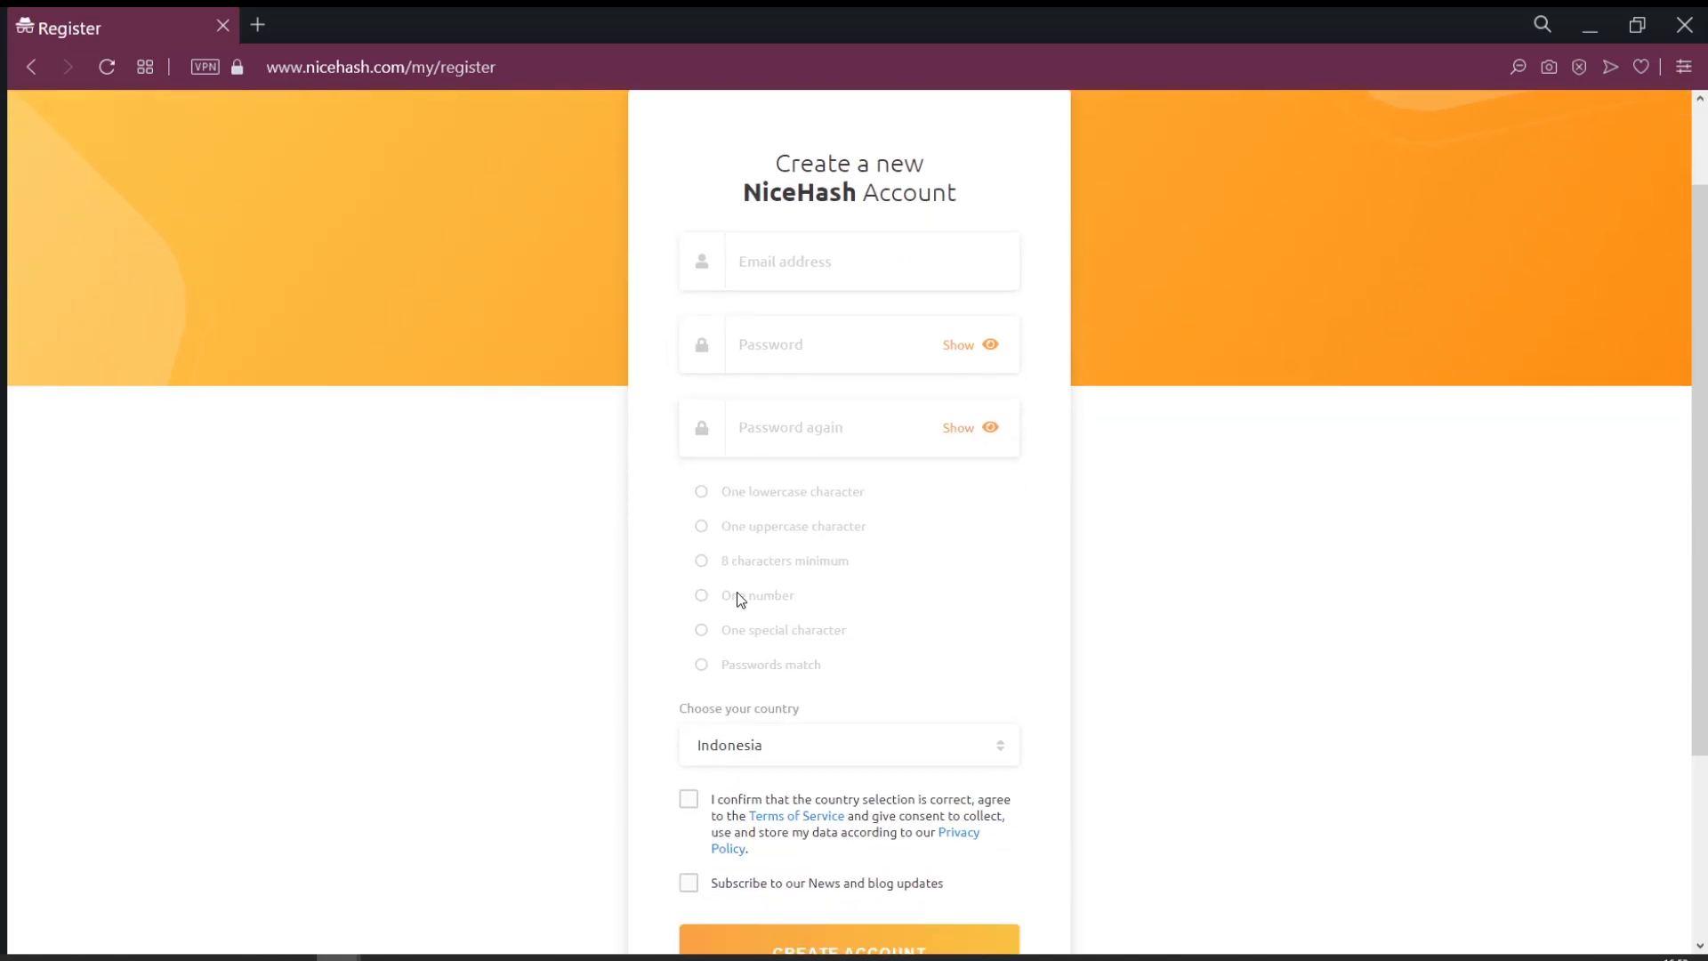
pyautogui.scroll(-2, 790, 587)
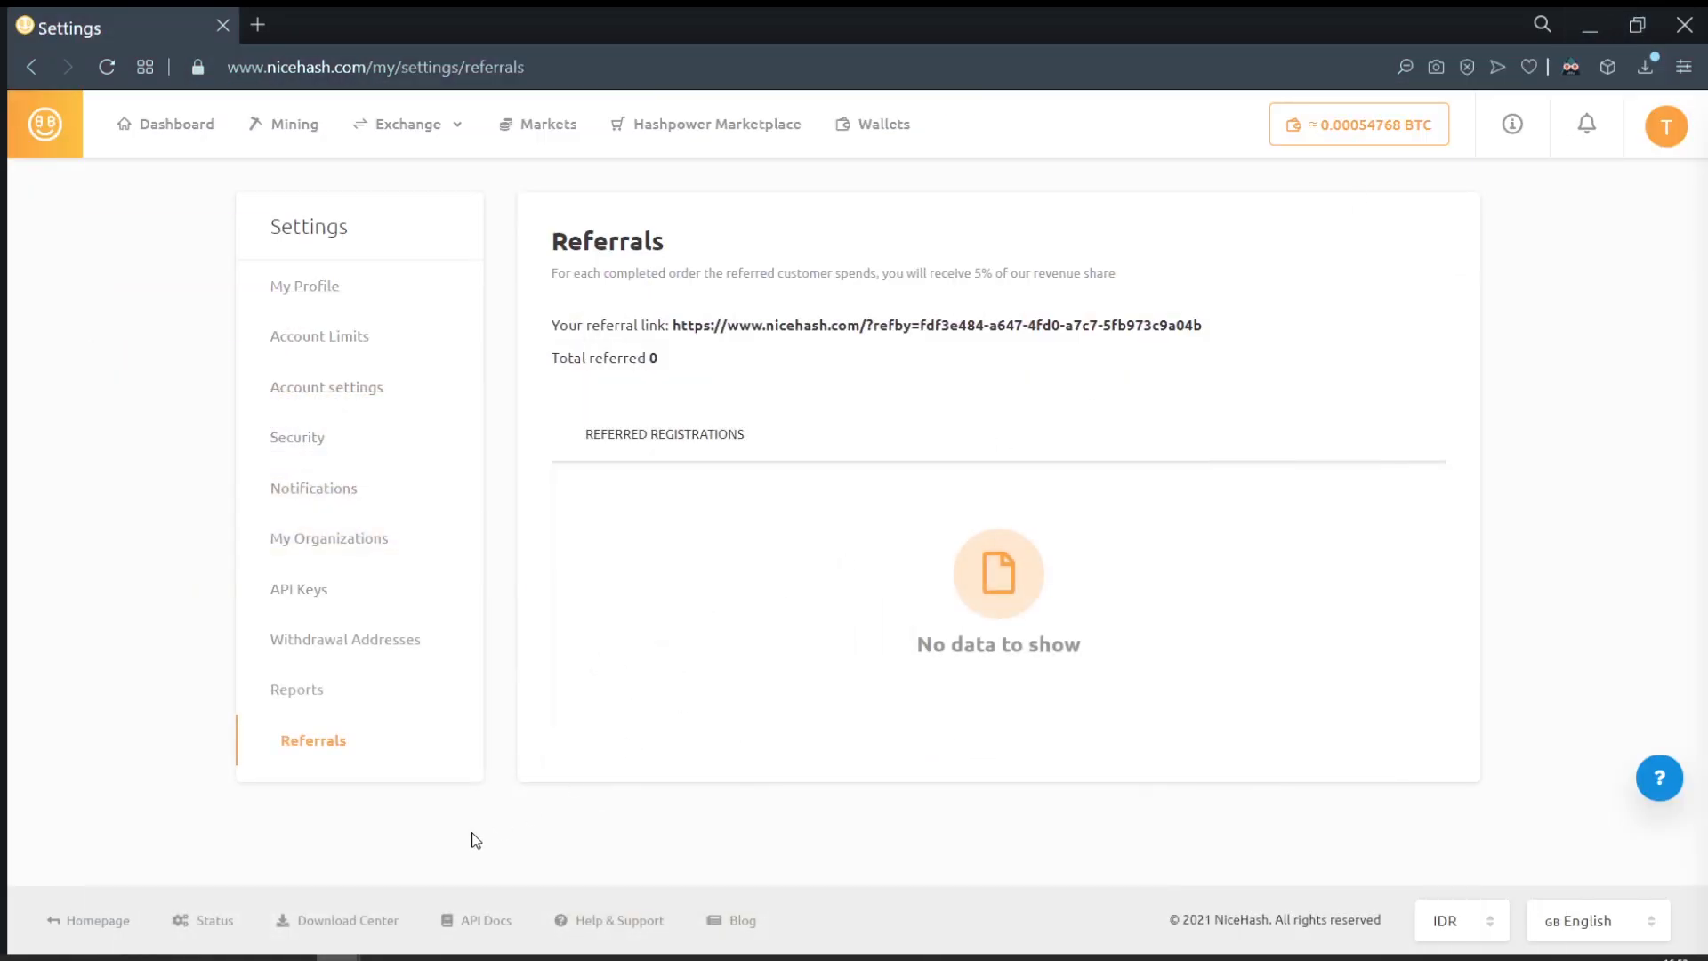
pyautogui.click(178, 124)
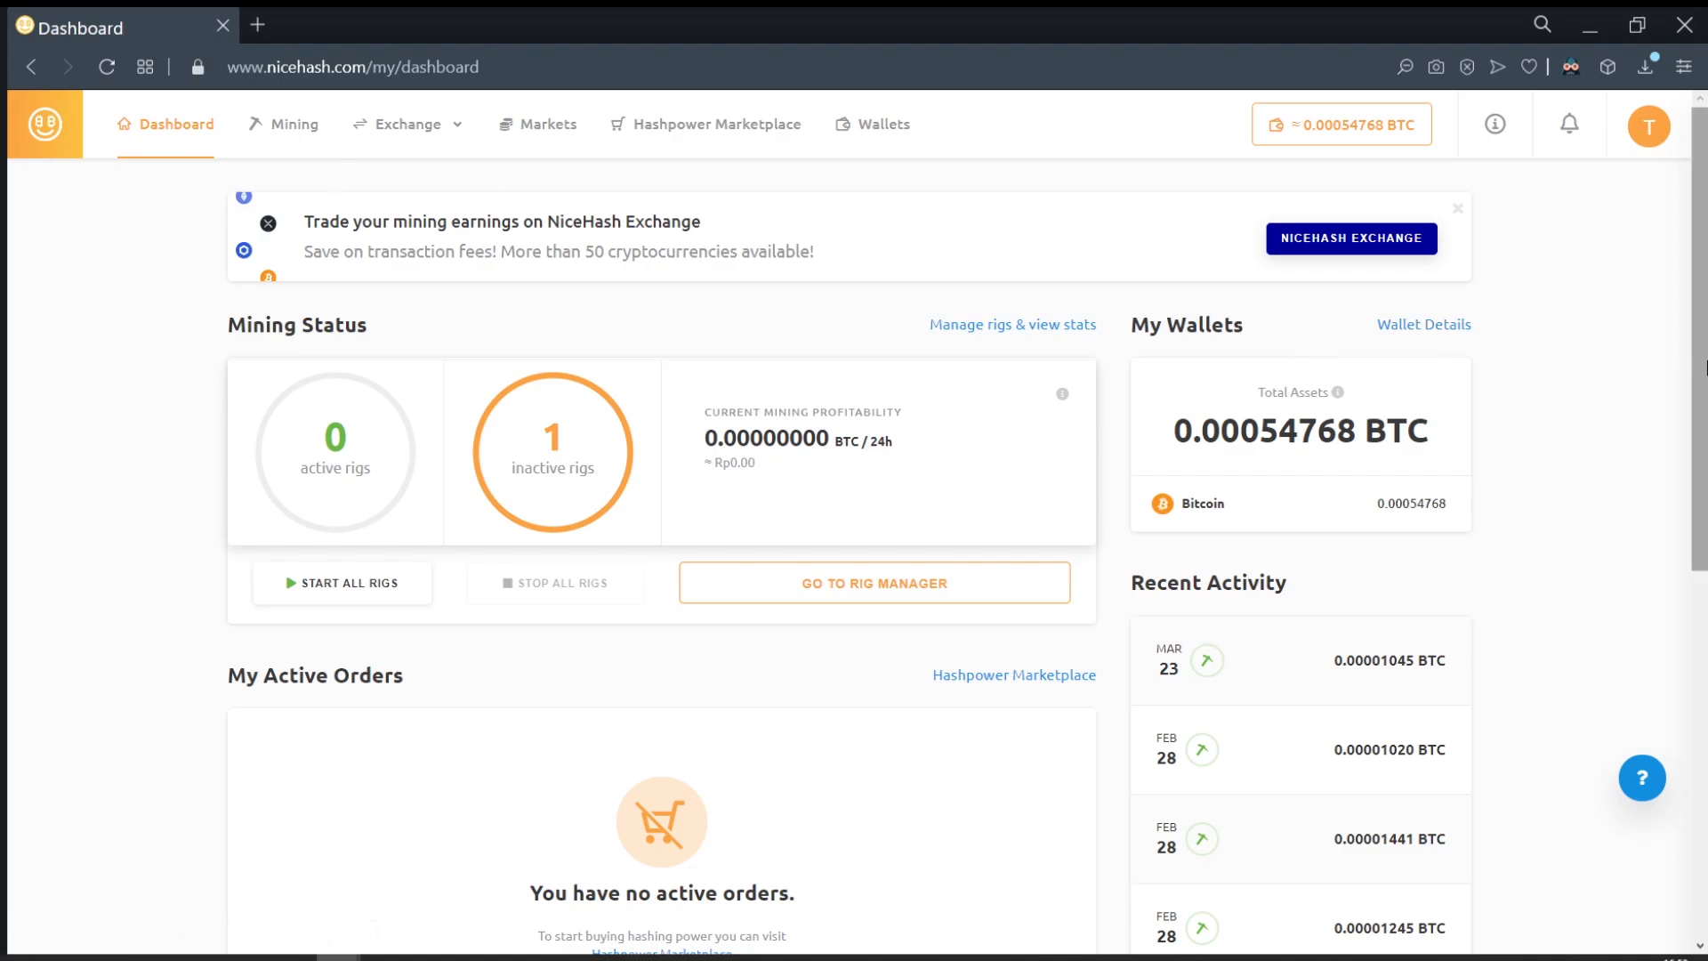
# Step: From the mining rig manager, choose NiceHash Miner under Download Miner or Add ASIC
pyautogui.click(273, 134)
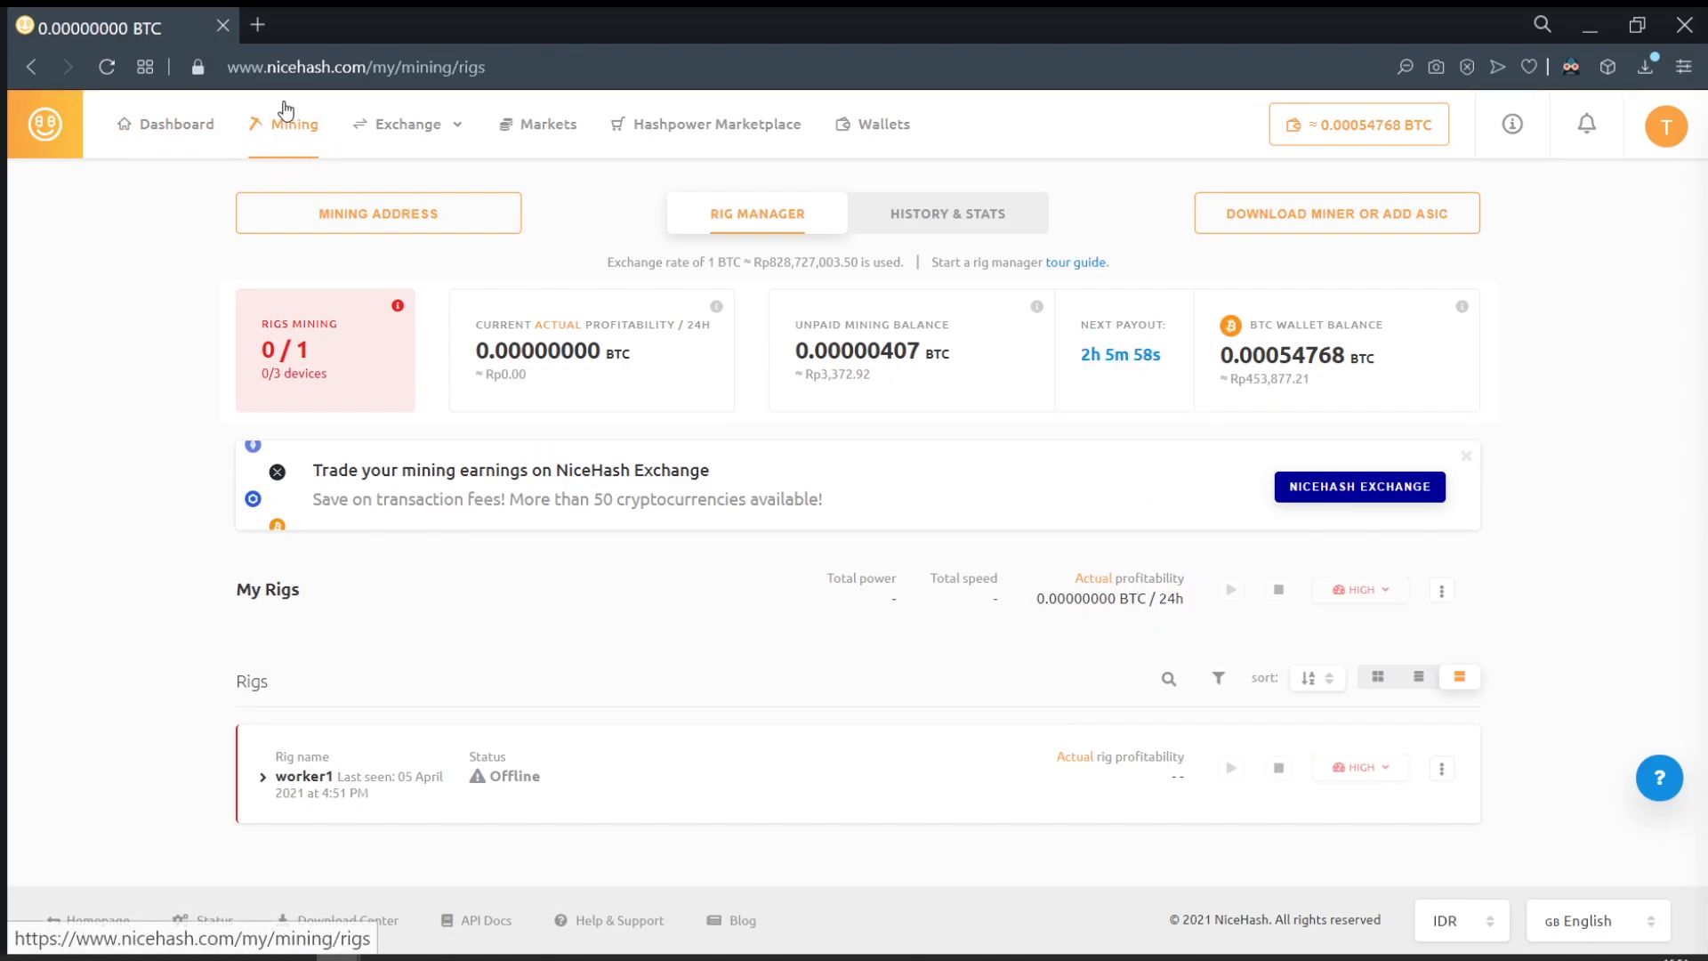
pyautogui.click(1313, 226)
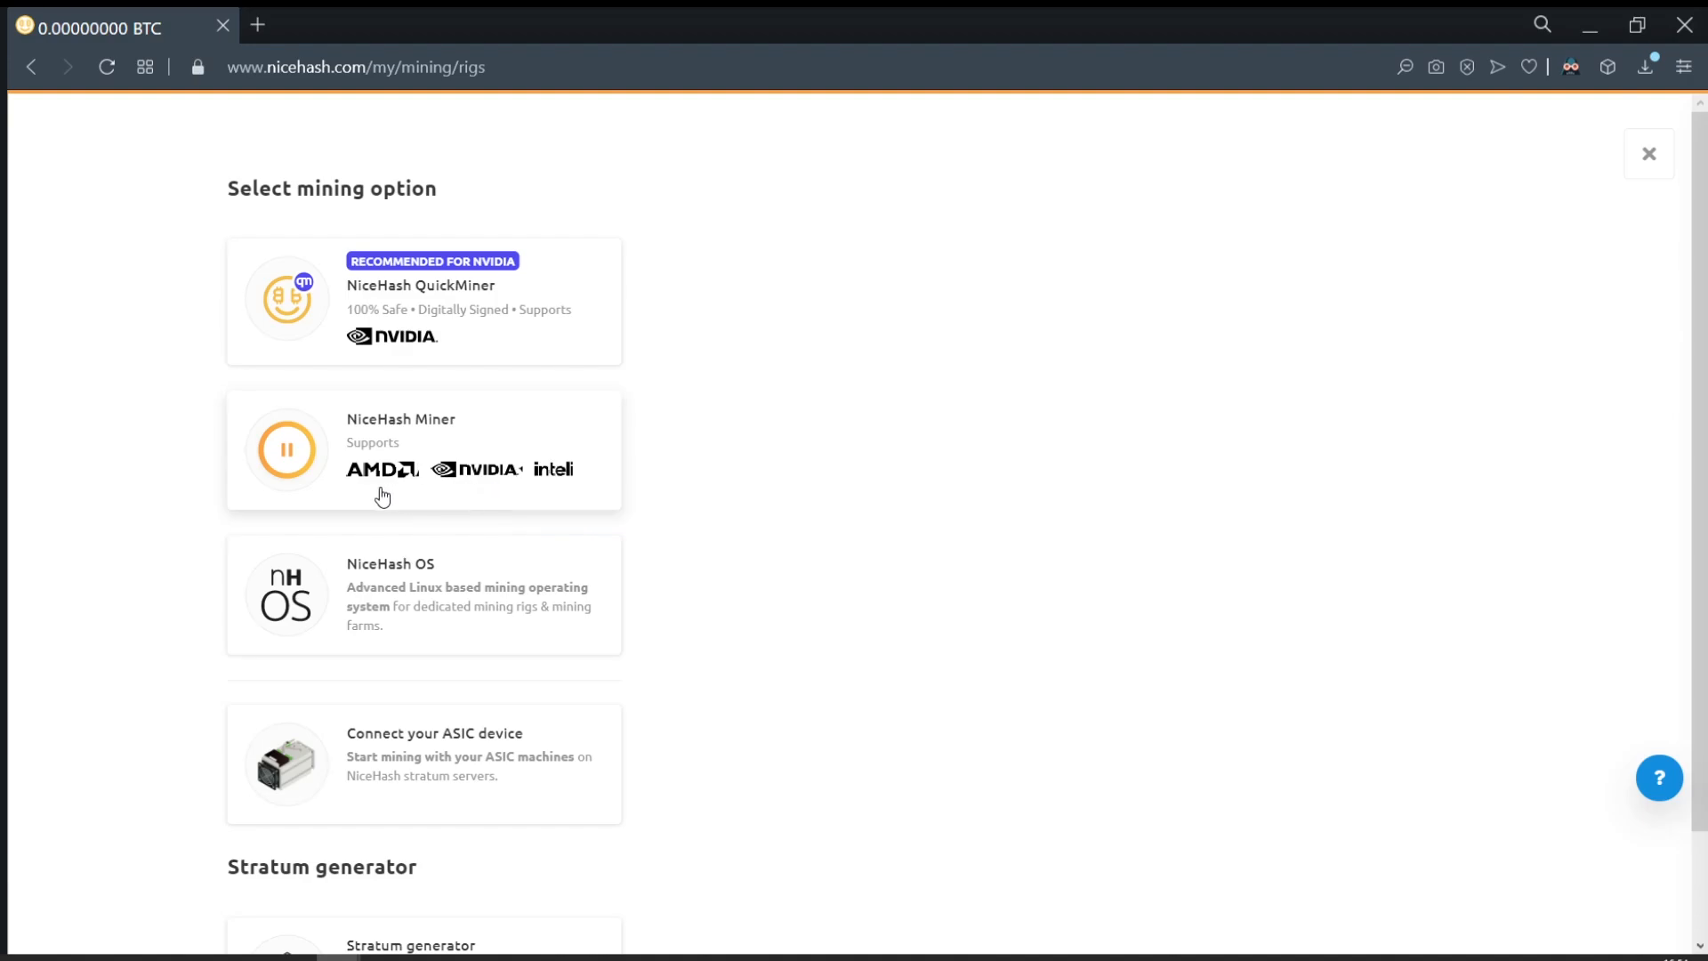
pyautogui.click(317, 481)
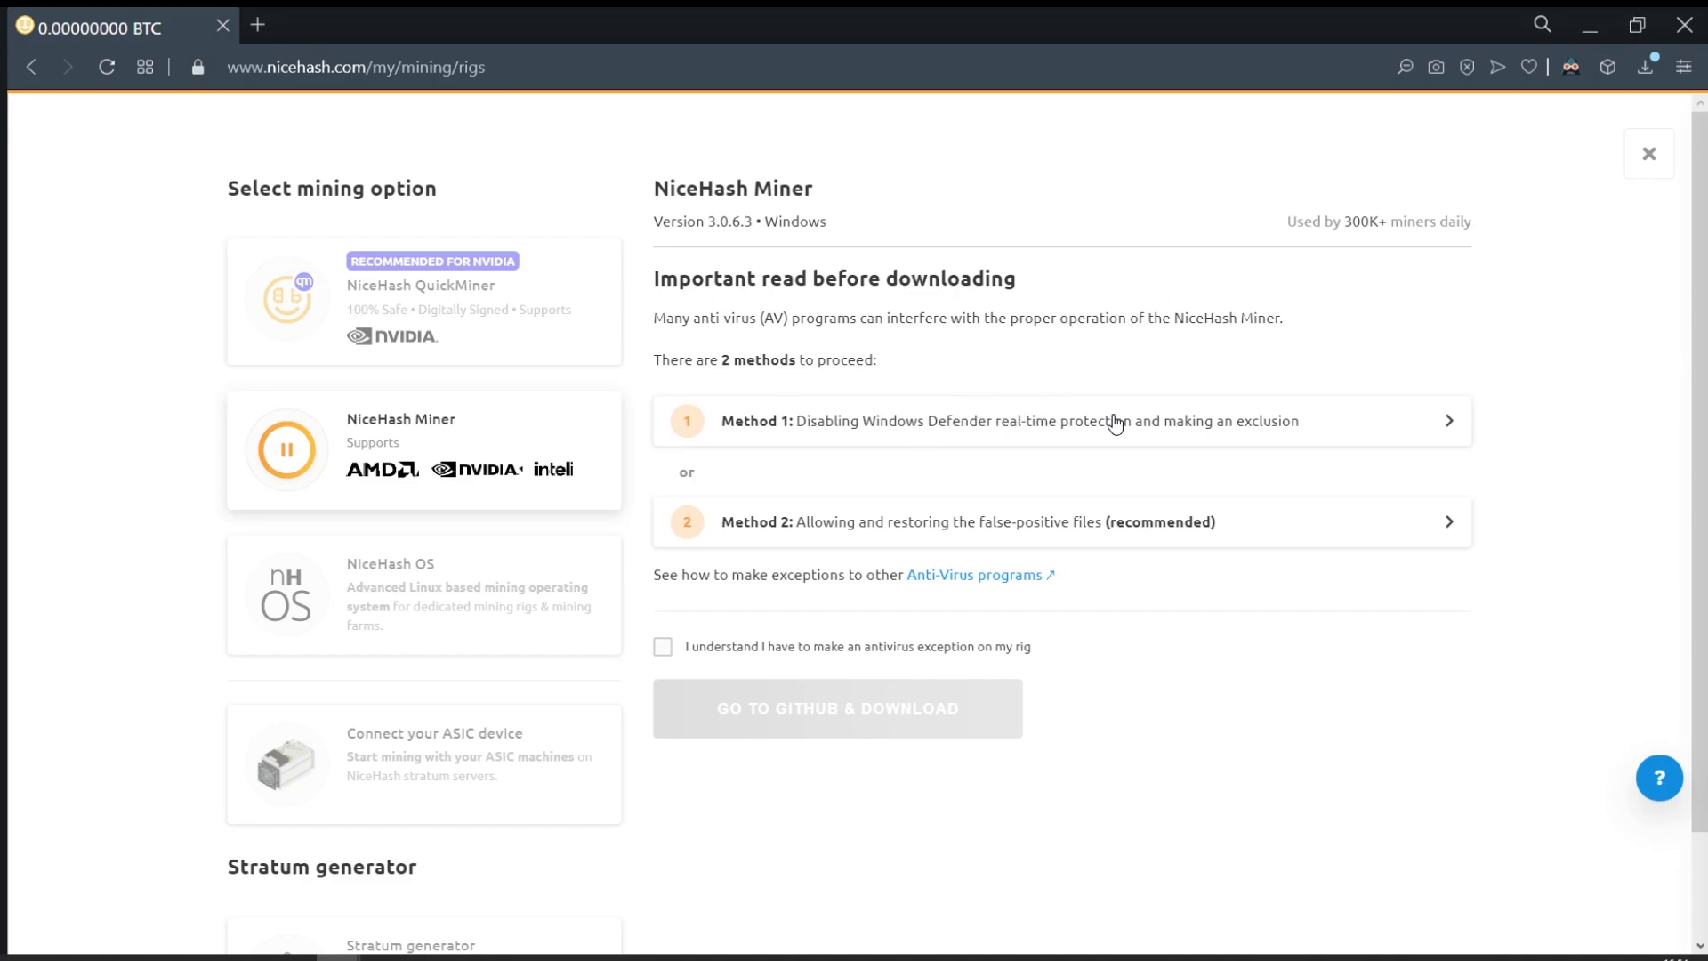
# Step: Expand Method 1, tick the antivirus-exception checkbox, and go to the GitHub download
pyautogui.click(1446, 430)
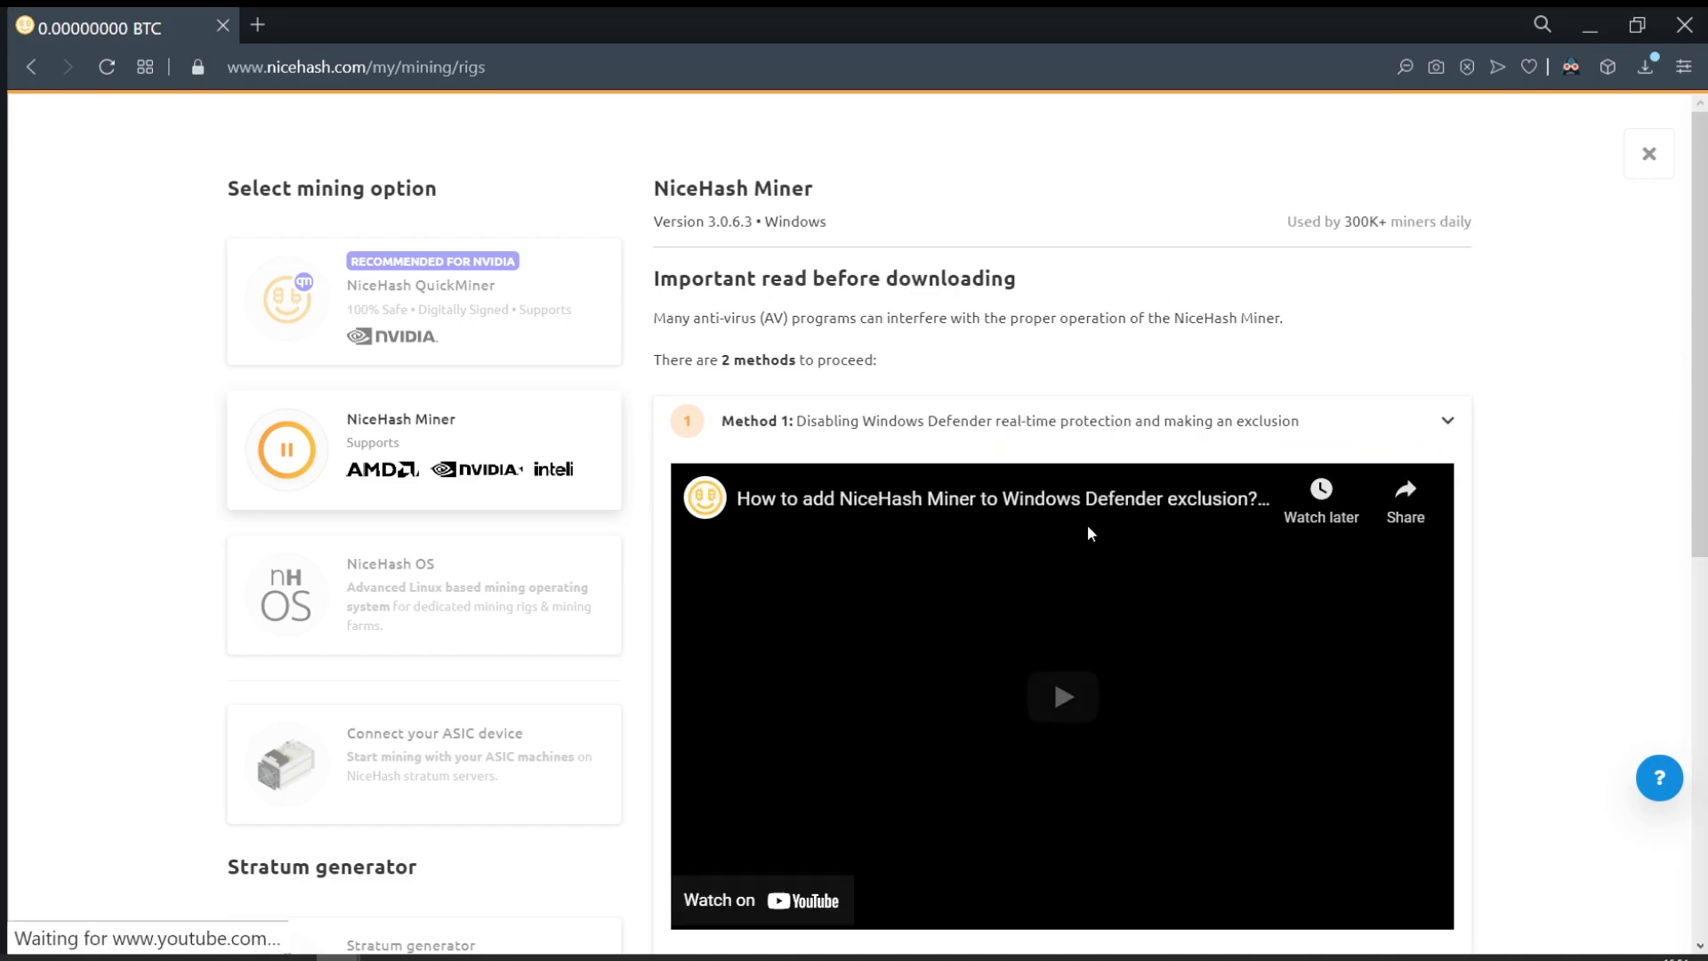
pyautogui.scroll(-1, 1088, 528)
pyautogui.scroll(-7, 1091, 531)
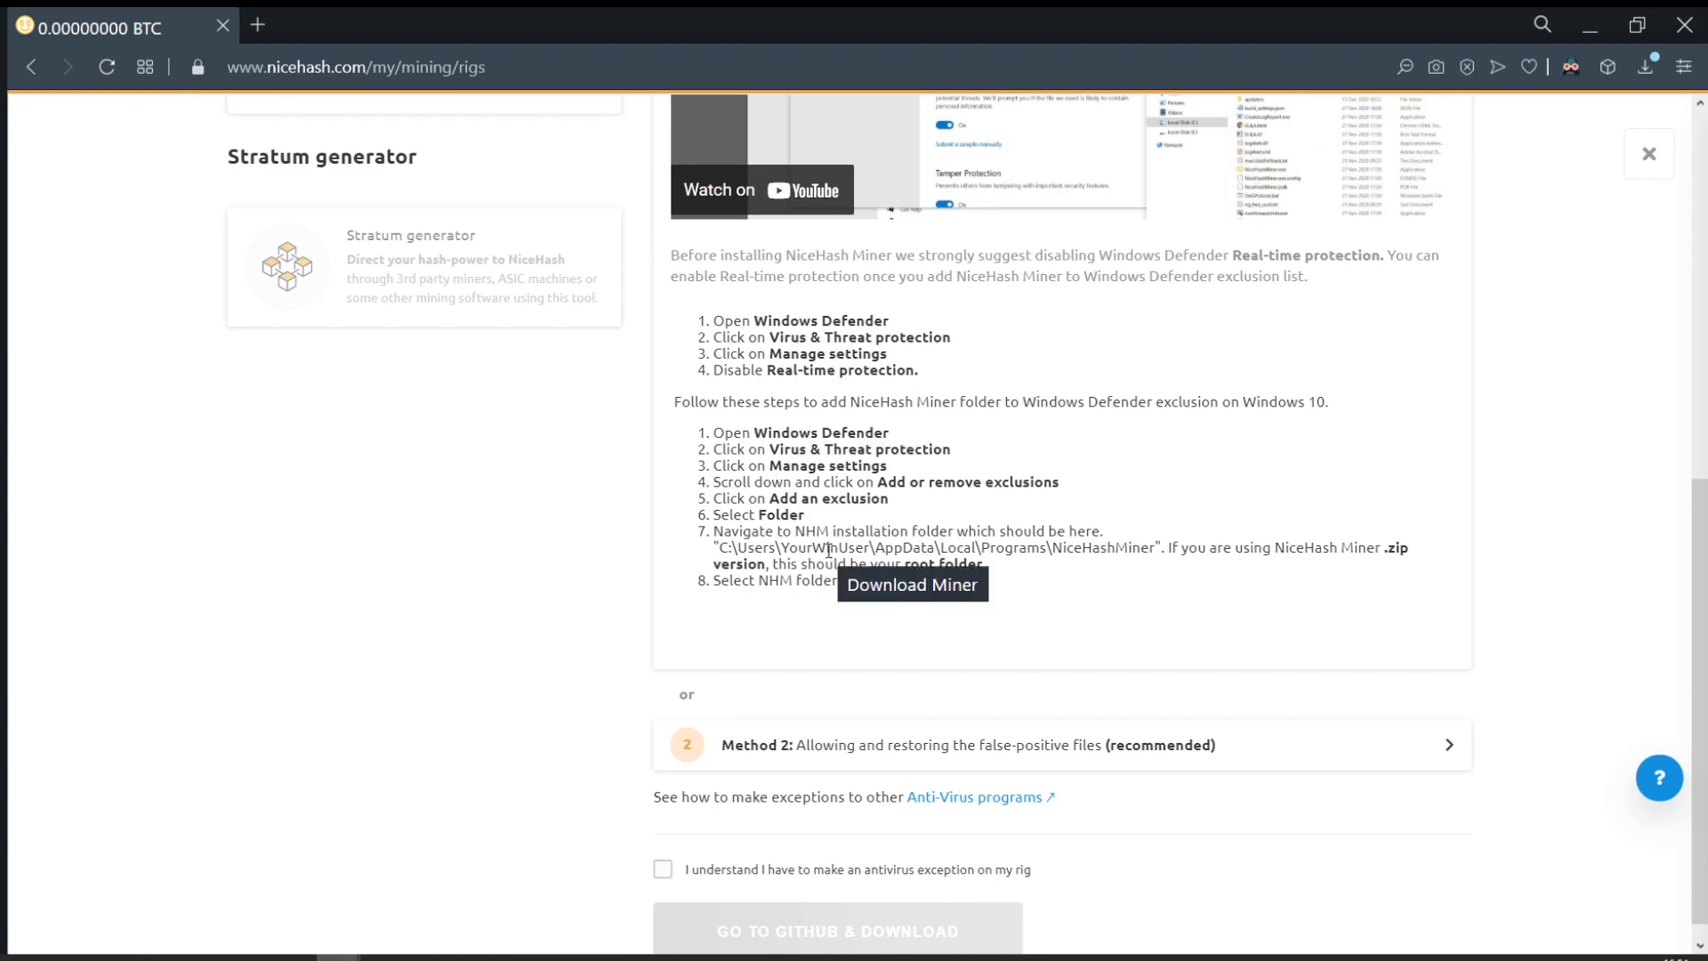
pyautogui.scroll(-1, 829, 549)
pyautogui.click(664, 847)
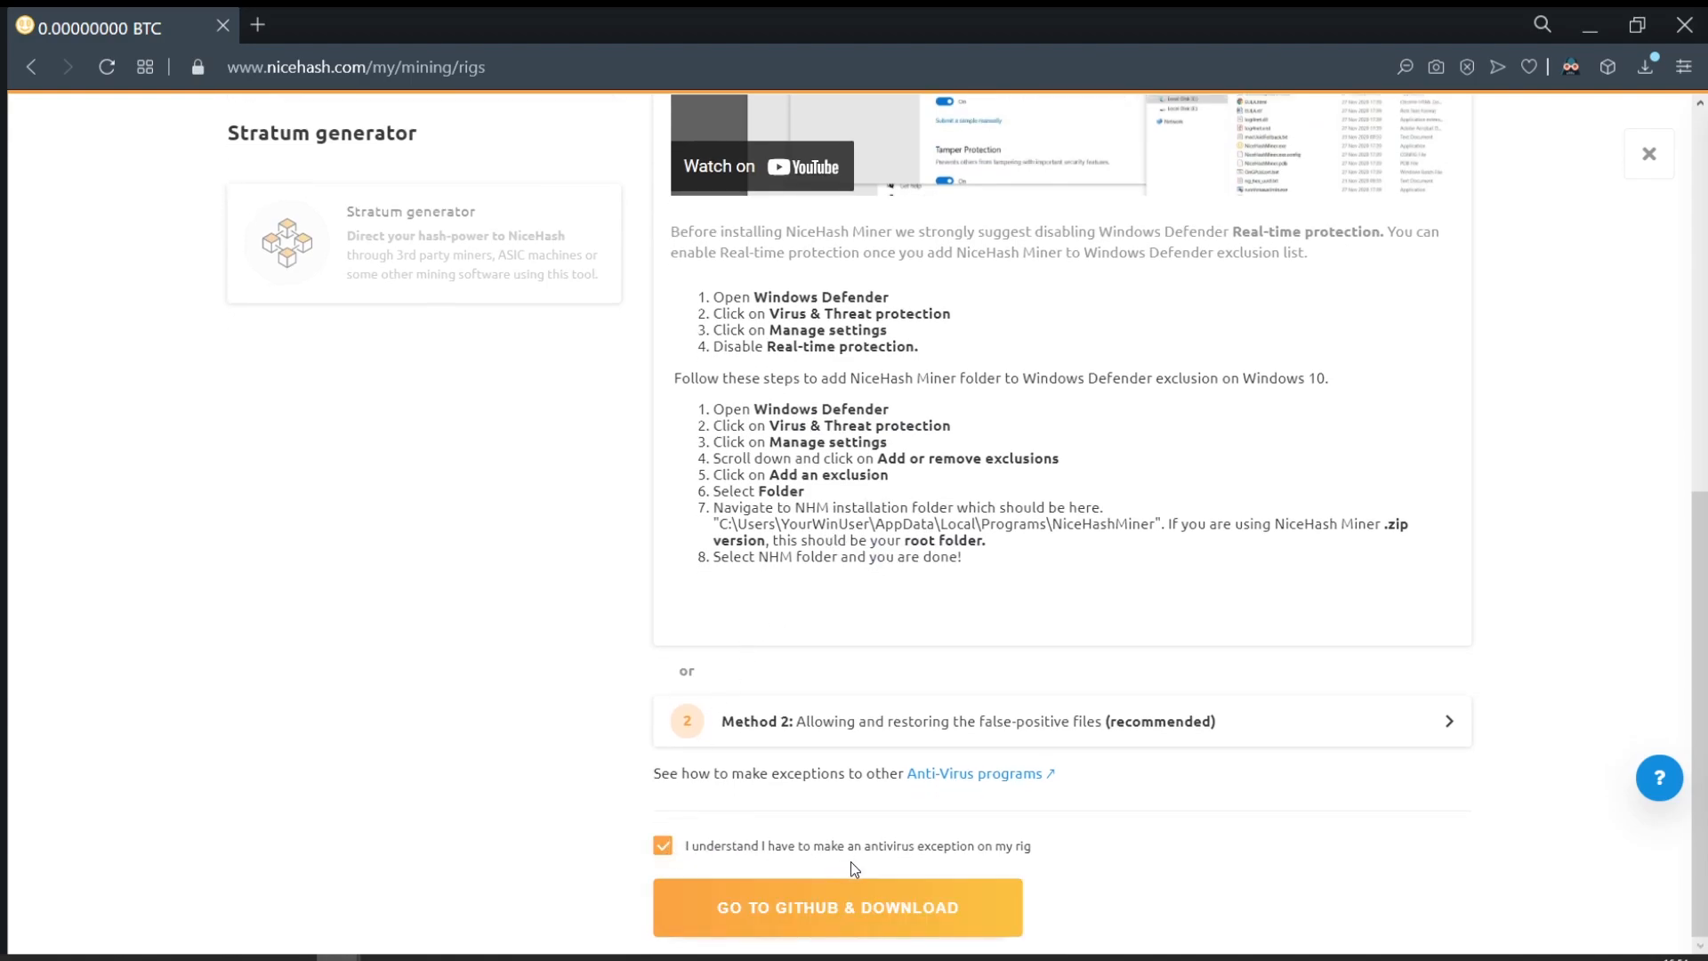
pyautogui.click(852, 906)
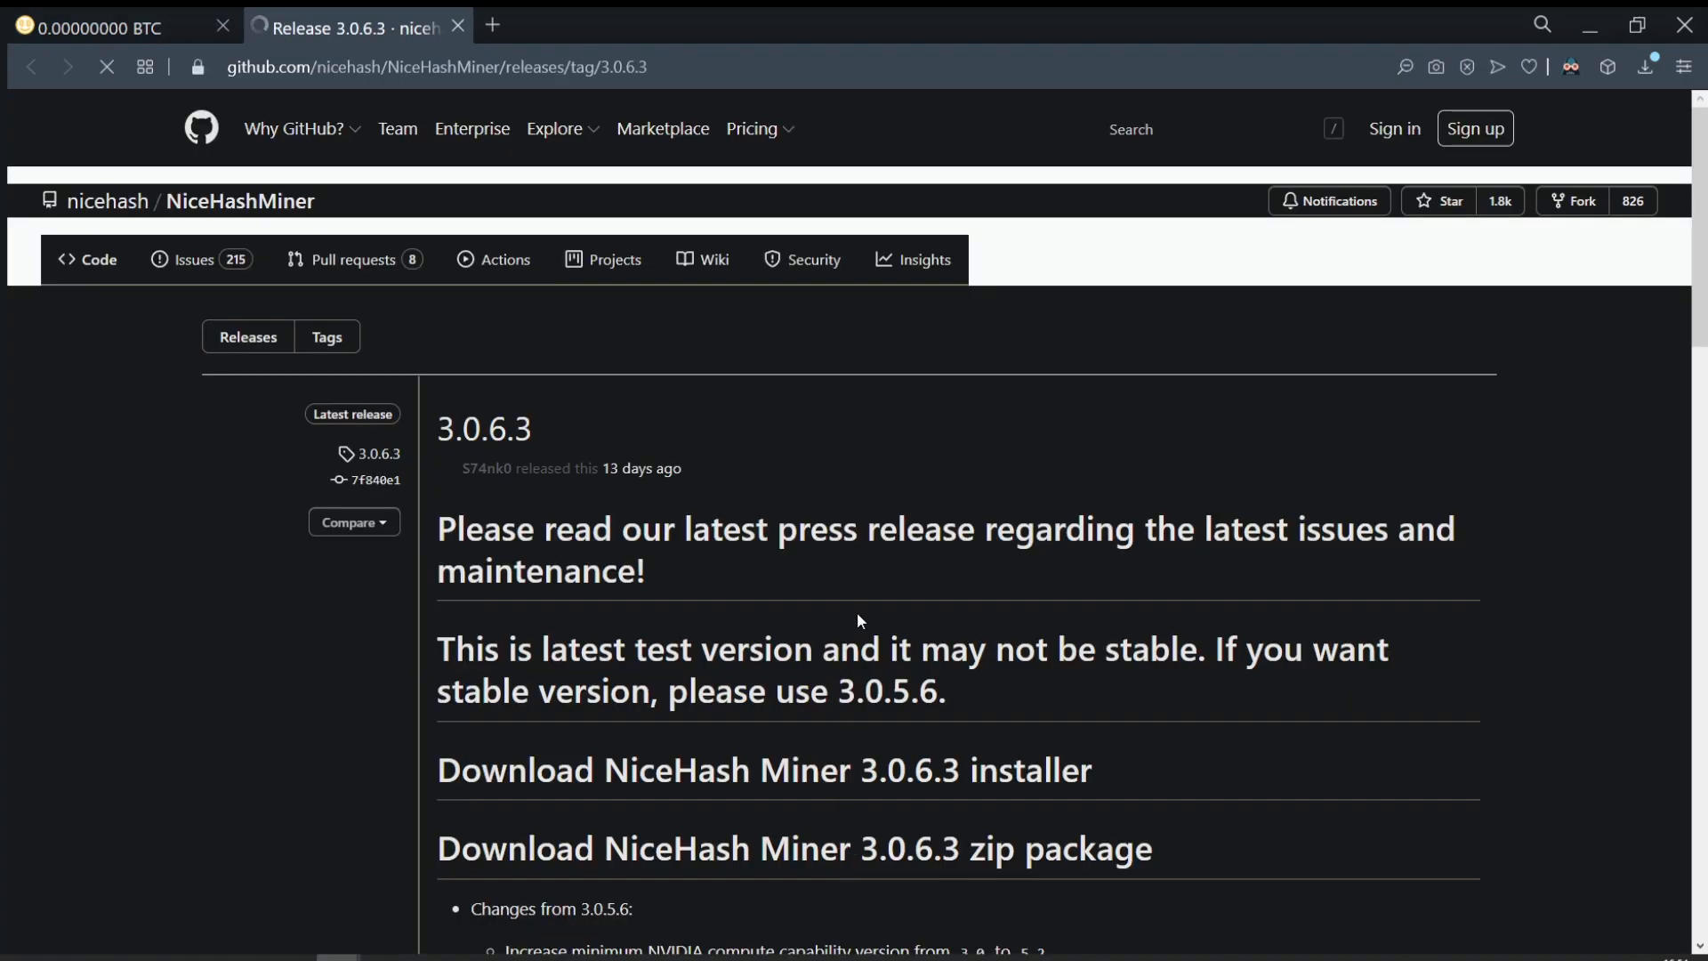
# Step: Download nhm_windows_3.0.6.3.zip from the release Assets and show it in its folder
pyautogui.scroll(-10, 856, 605)
pyautogui.scroll(-12, 856, 605)
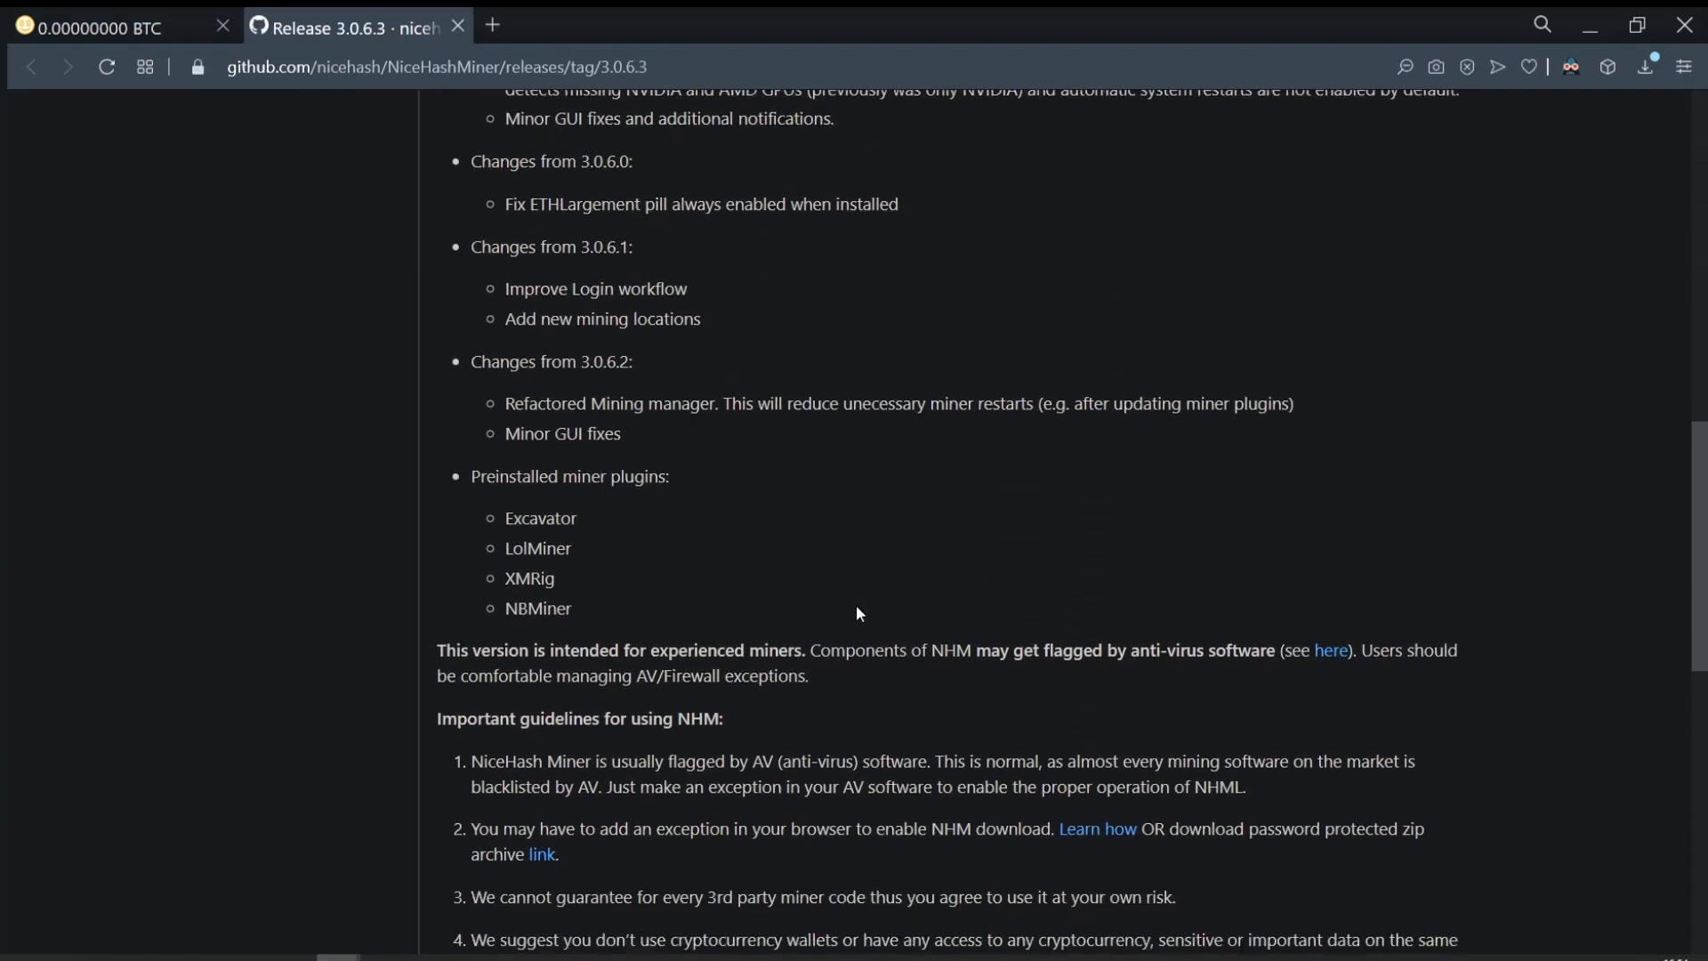
pyautogui.scroll(-2, 858, 607)
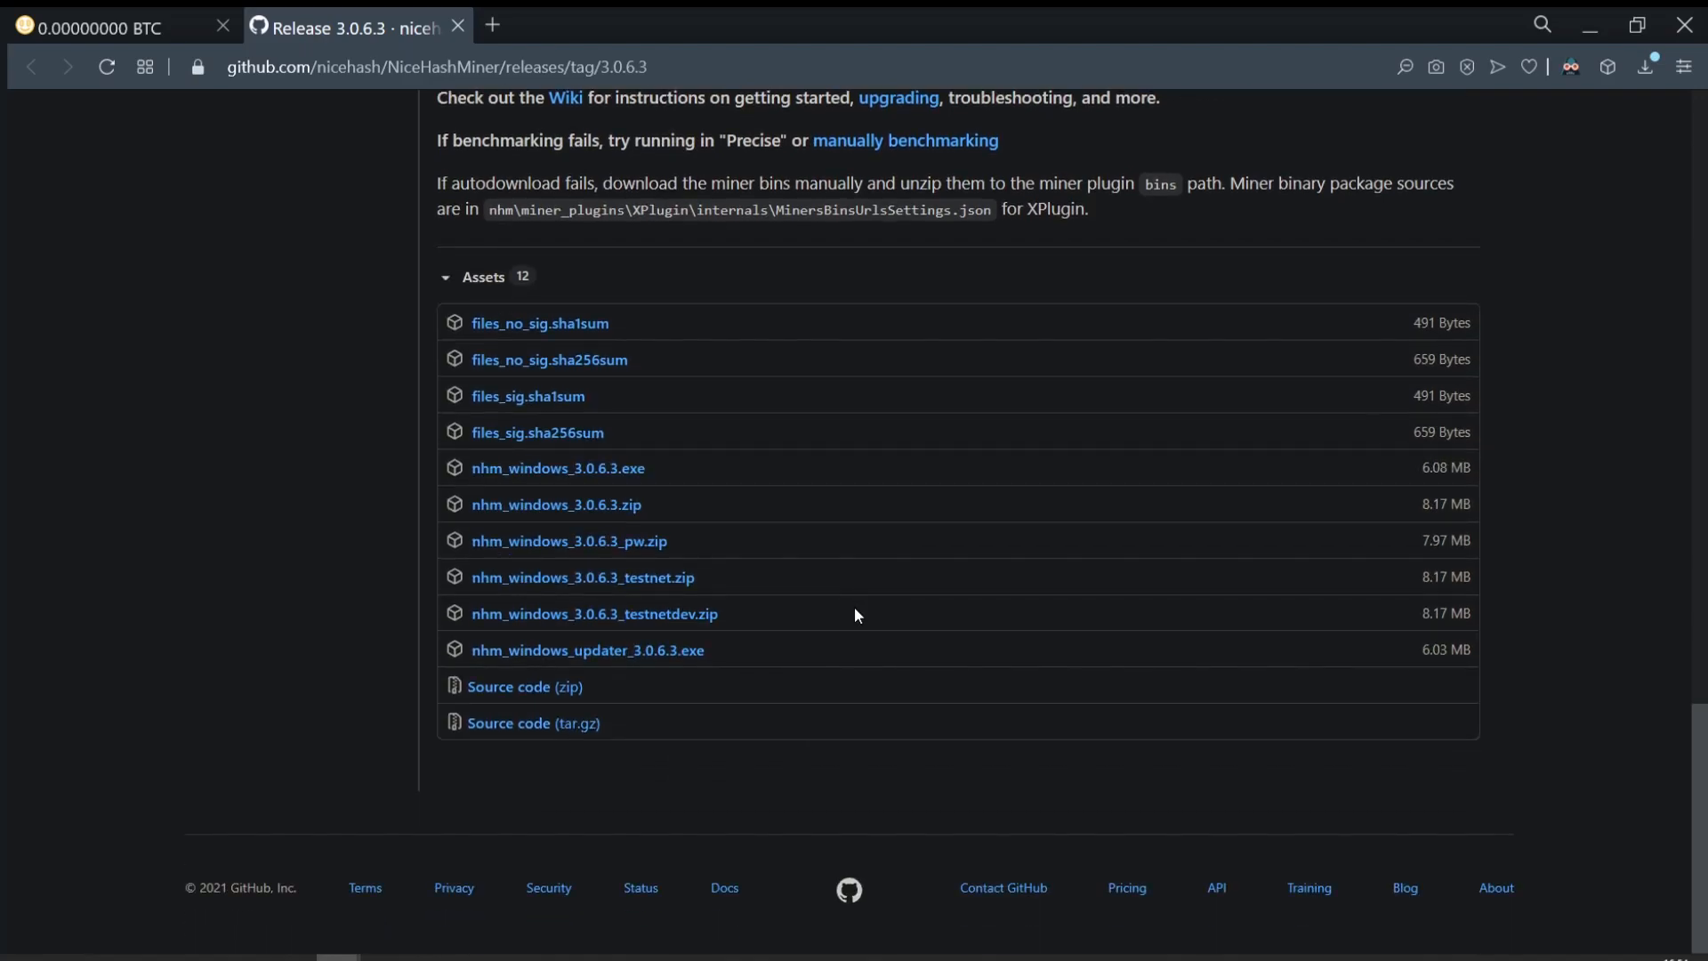
pyautogui.click(612, 511)
pyautogui.click(1656, 168)
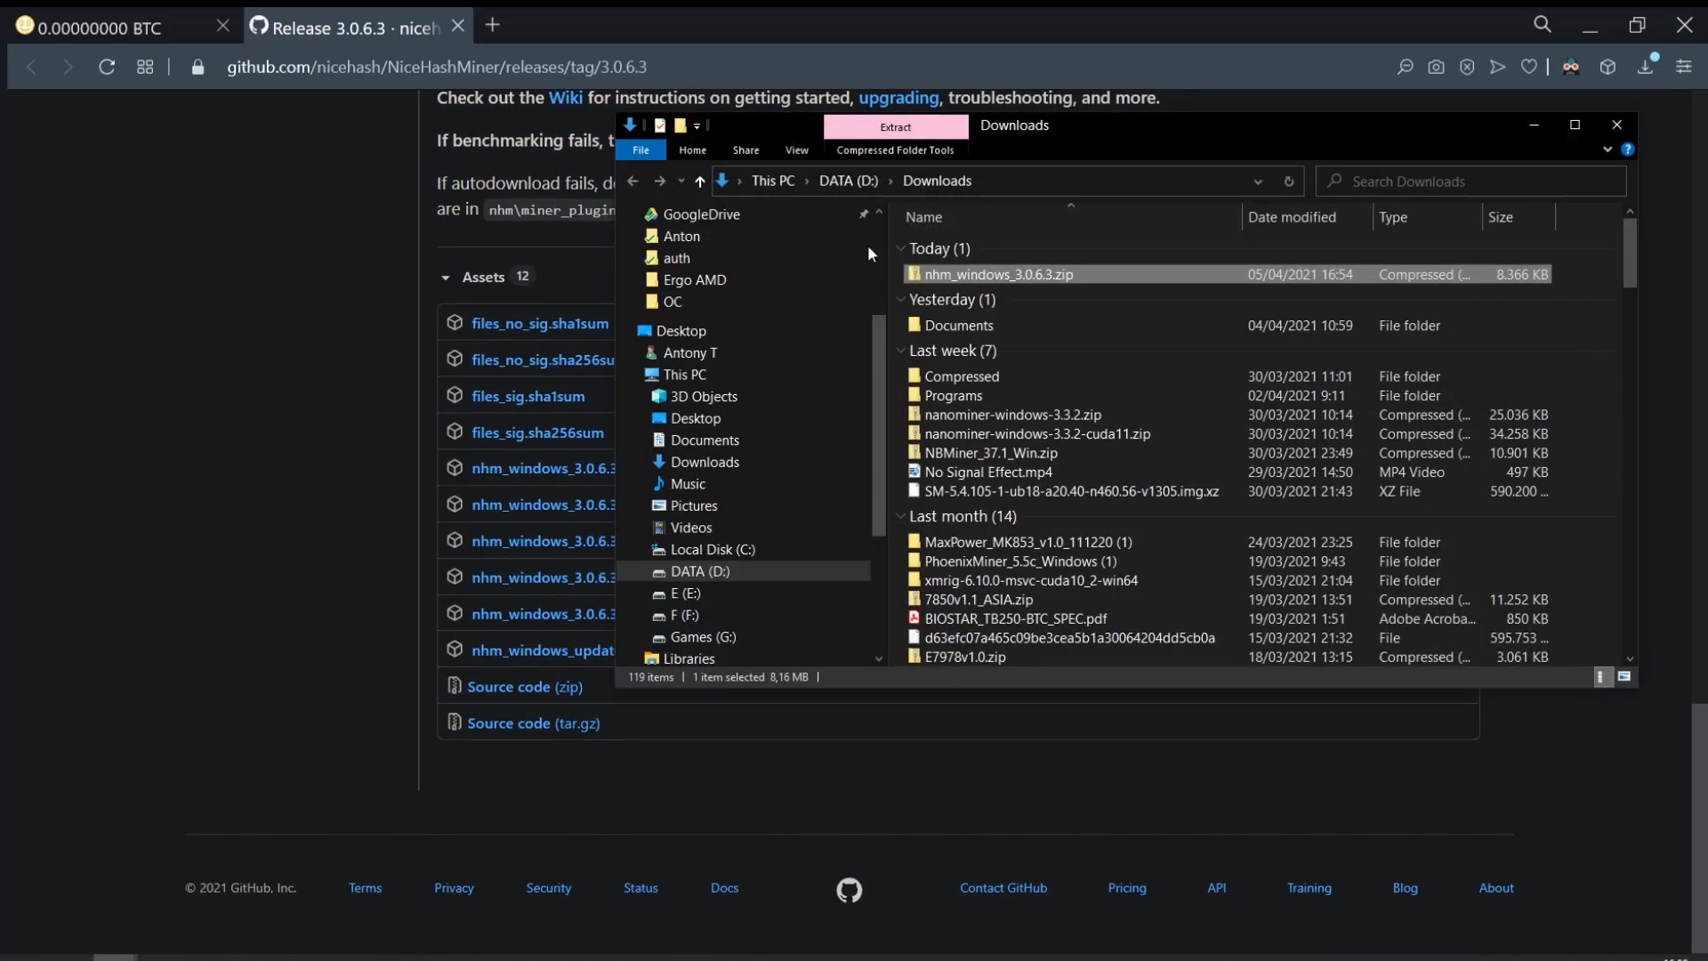
# Step: Copy nhm_windows_3.0.6.3.zip from Downloads and paste it onto the desktop
pyautogui.rightClick(1058, 274)
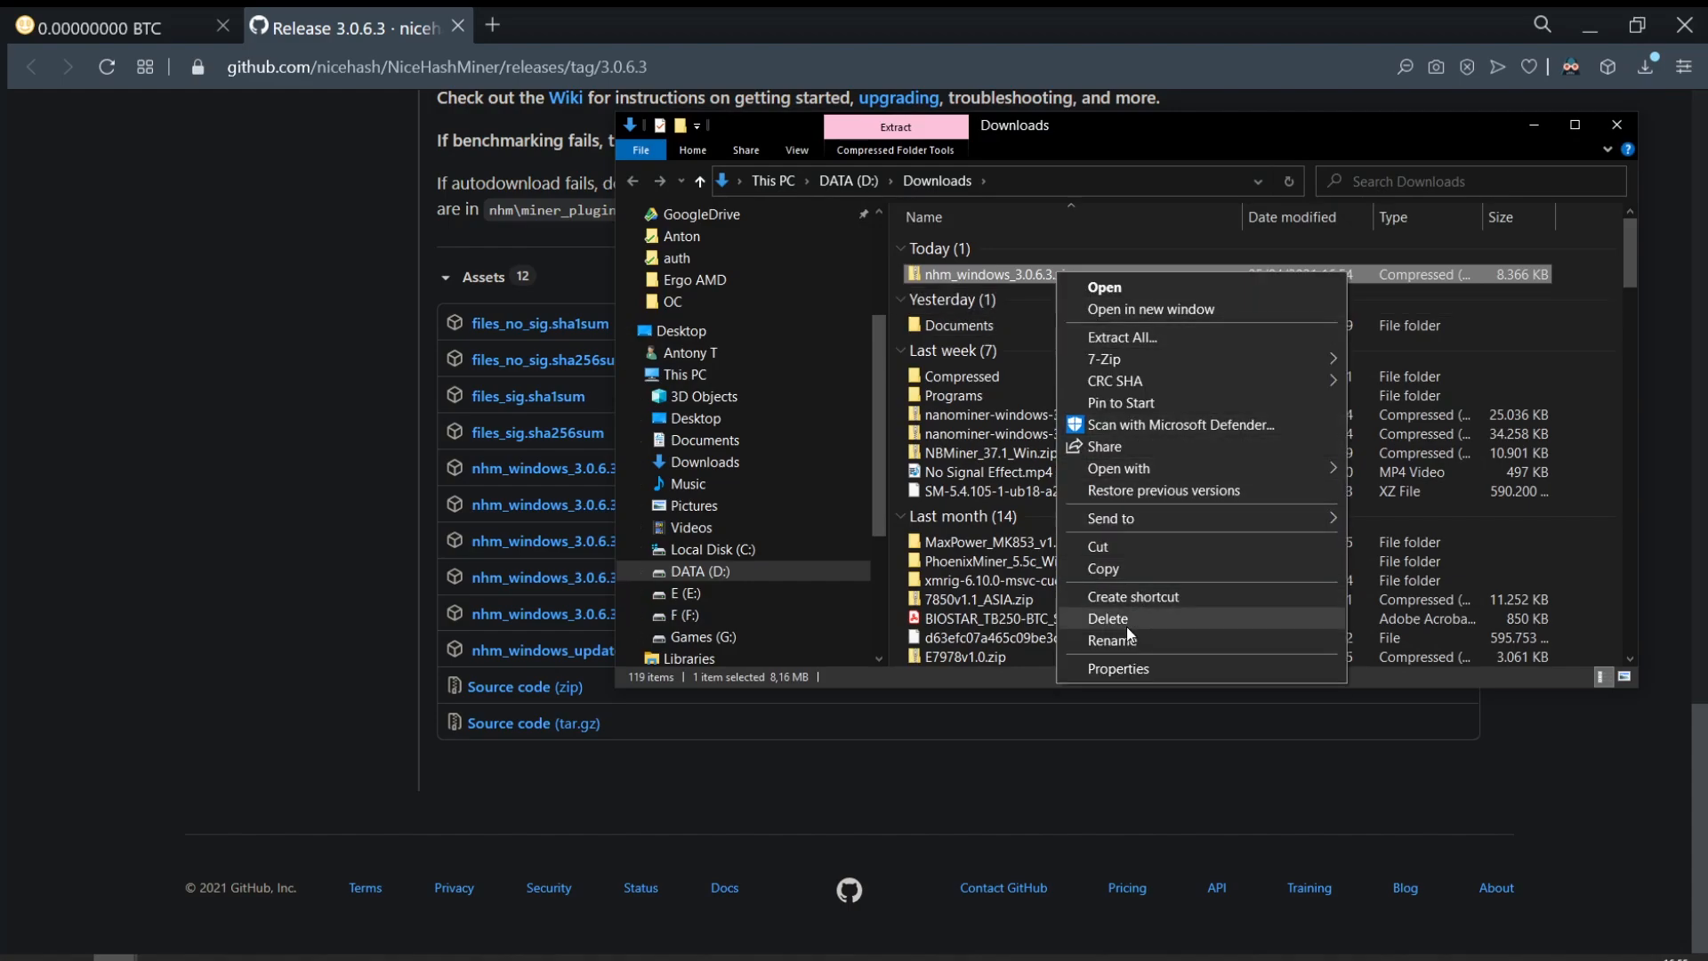
pyautogui.click(1139, 573)
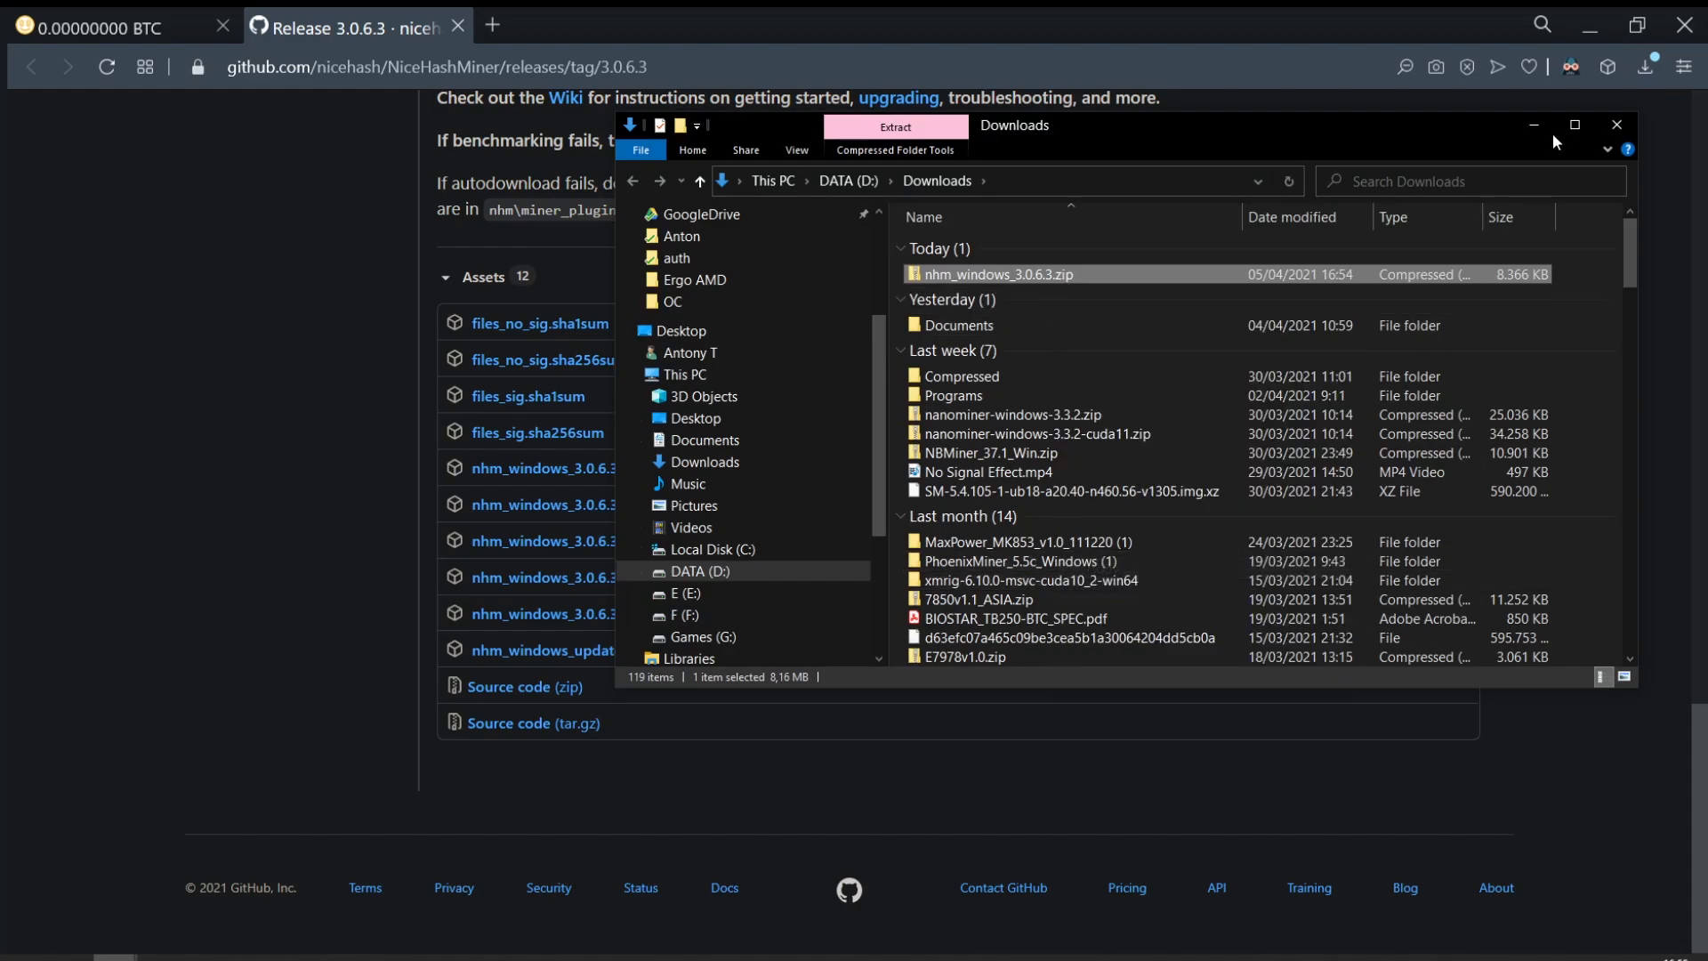
pyautogui.click(1592, 32)
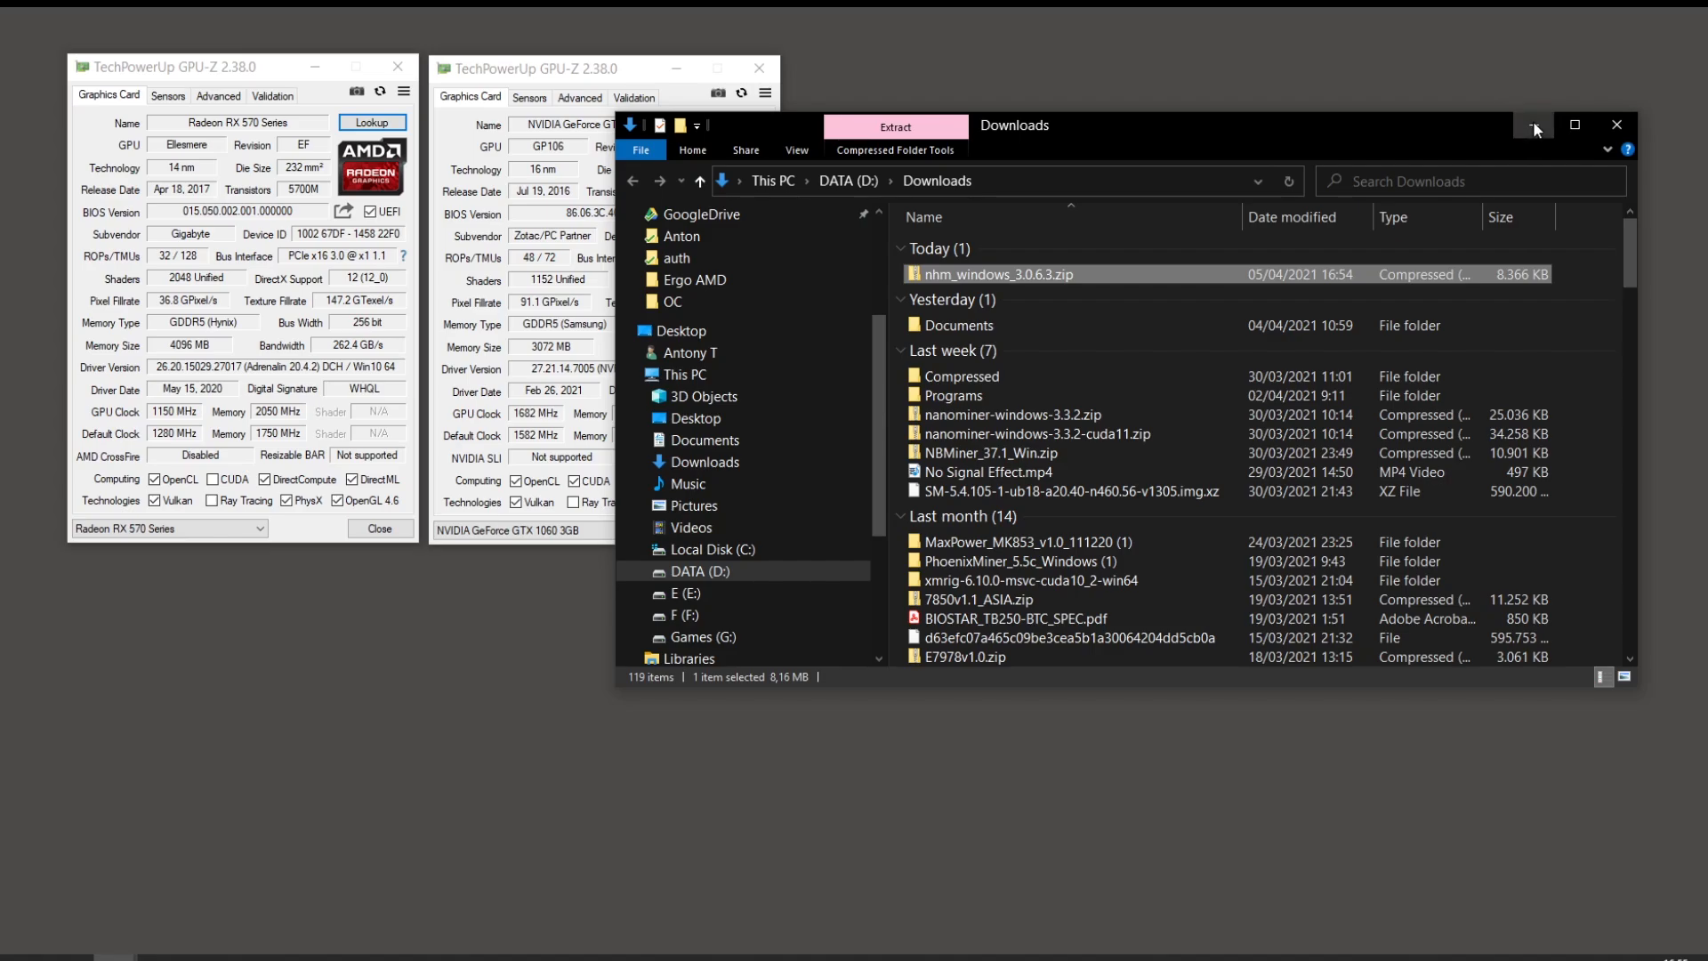
pyautogui.click(1533, 124)
pyautogui.rightClick(1401, 147)
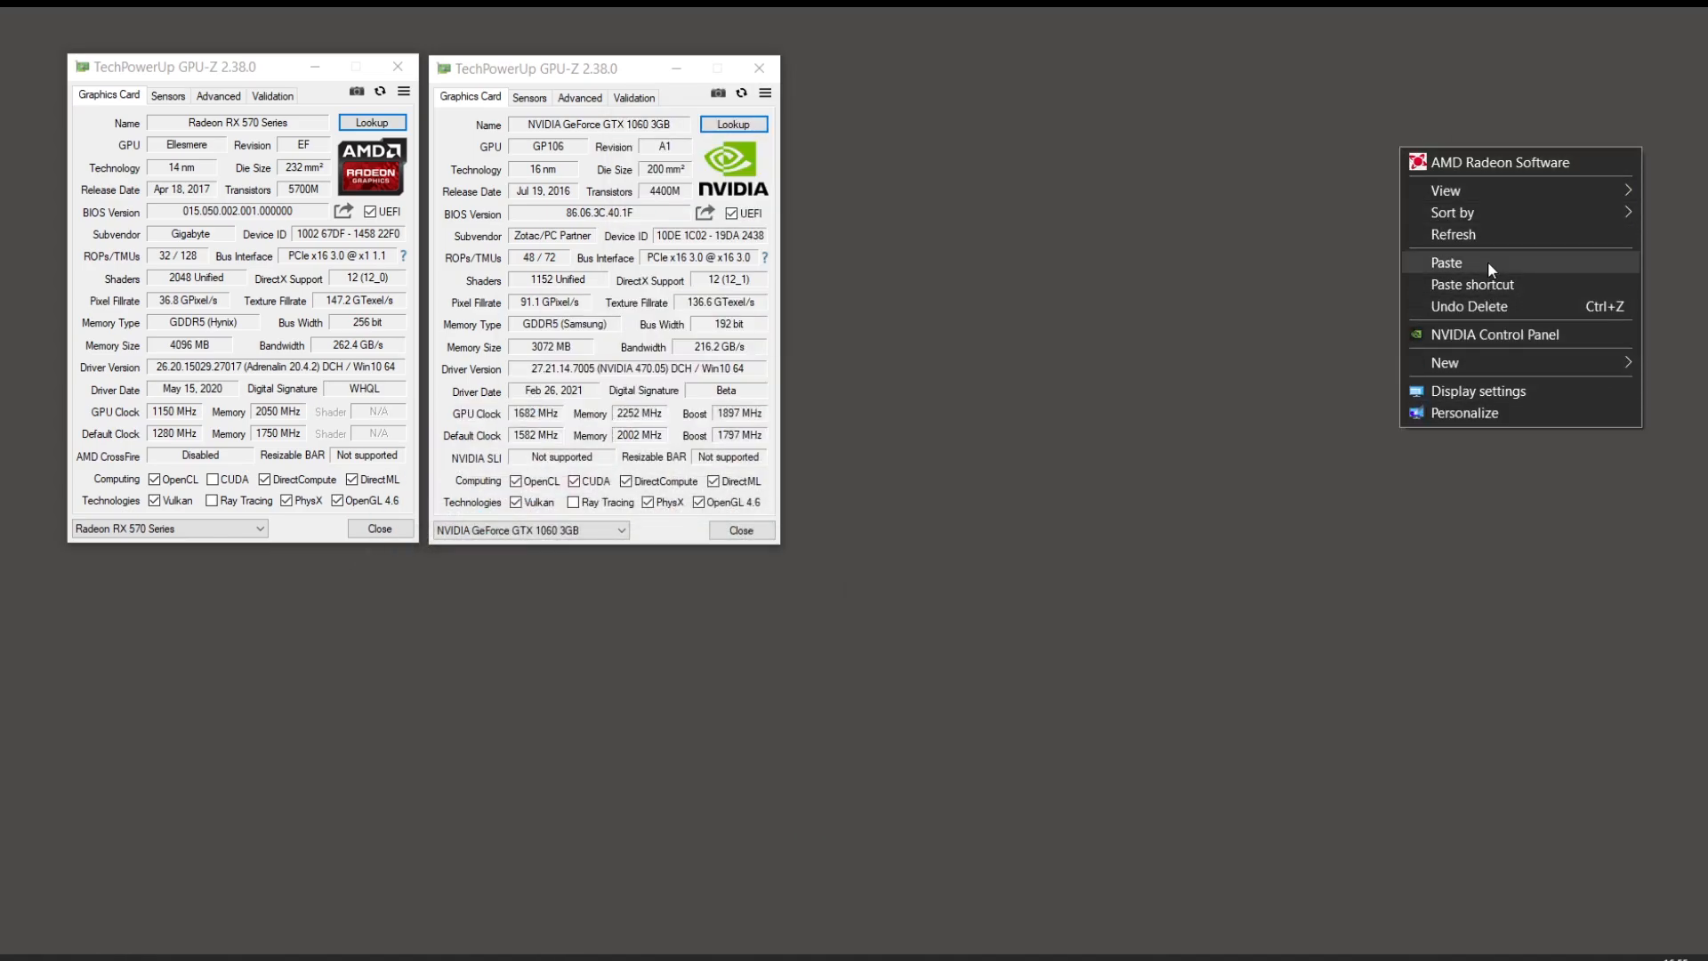
pyautogui.click(1491, 265)
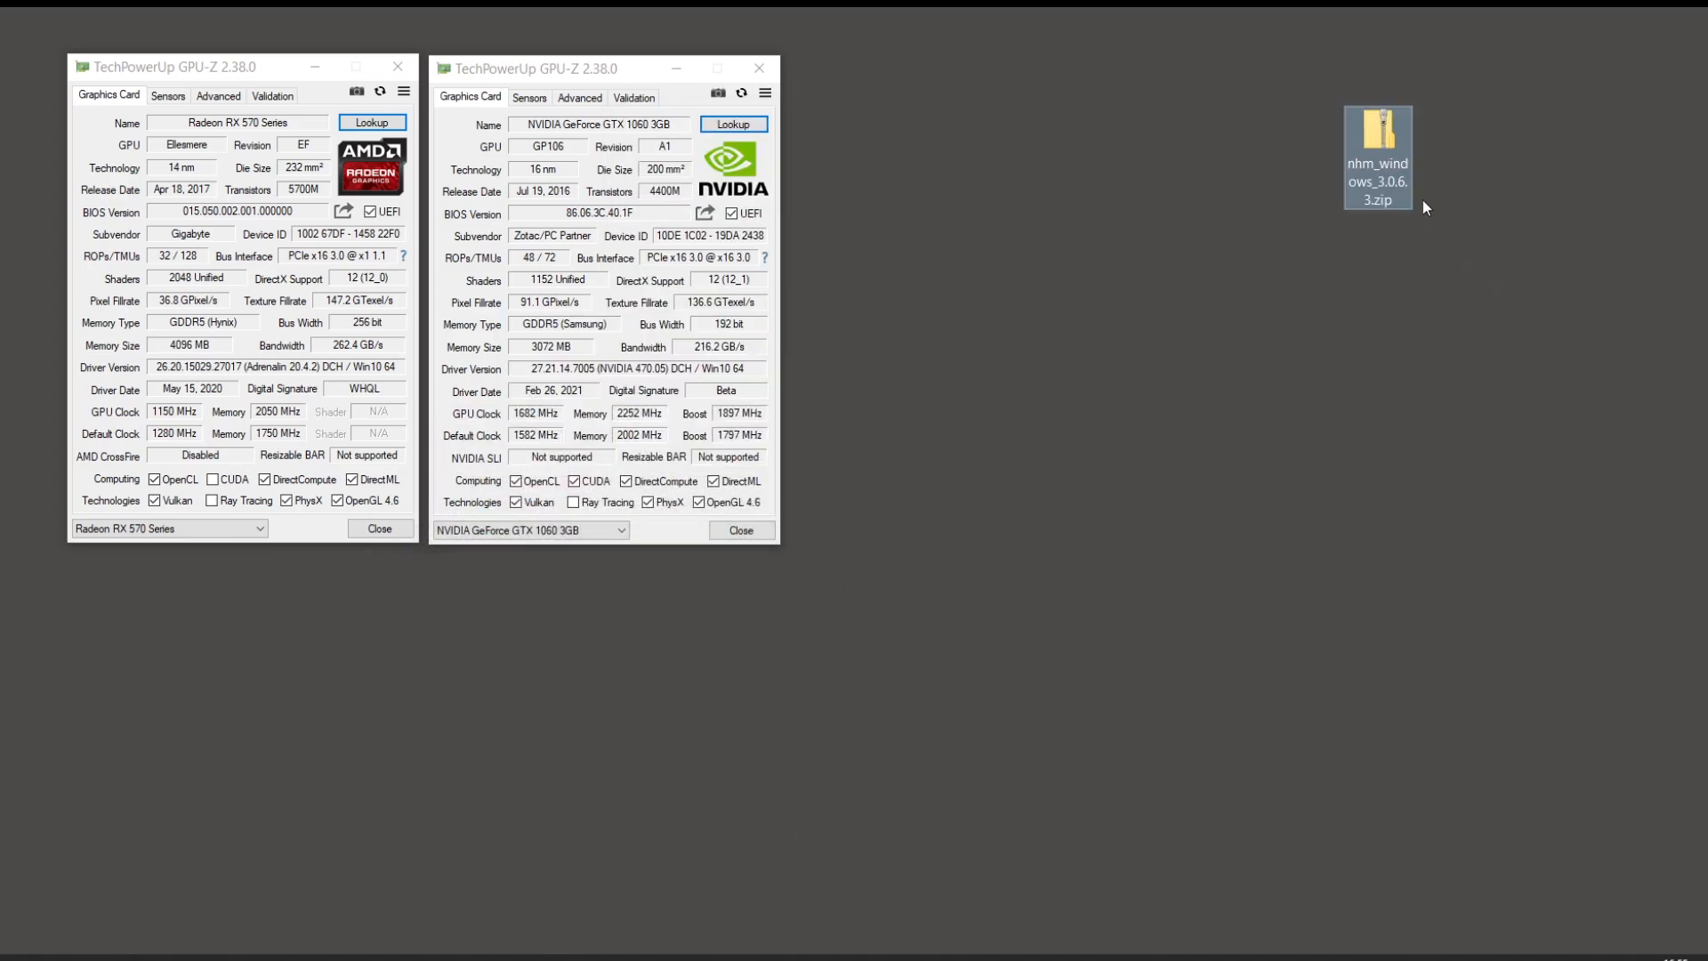
# Step: Extract All of the desktop zip into its nhm_windows_3.0.6.3 folder
pyautogui.rightClick(1397, 181)
pyautogui.click(1459, 220)
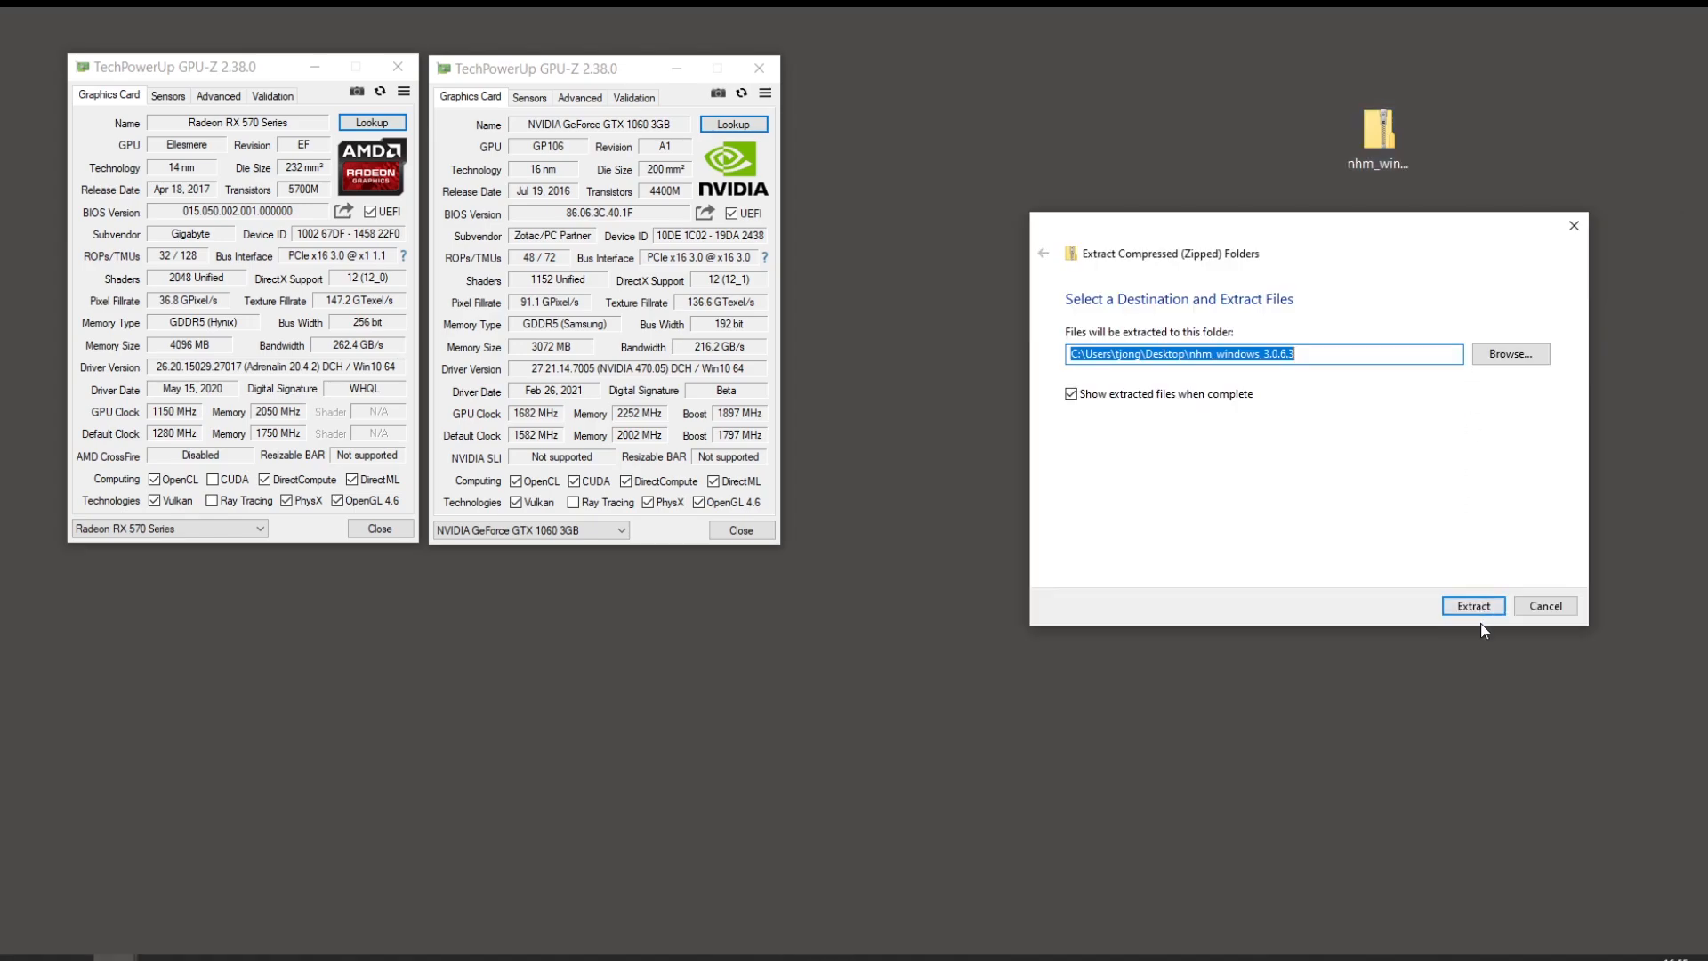
pyautogui.click(1484, 603)
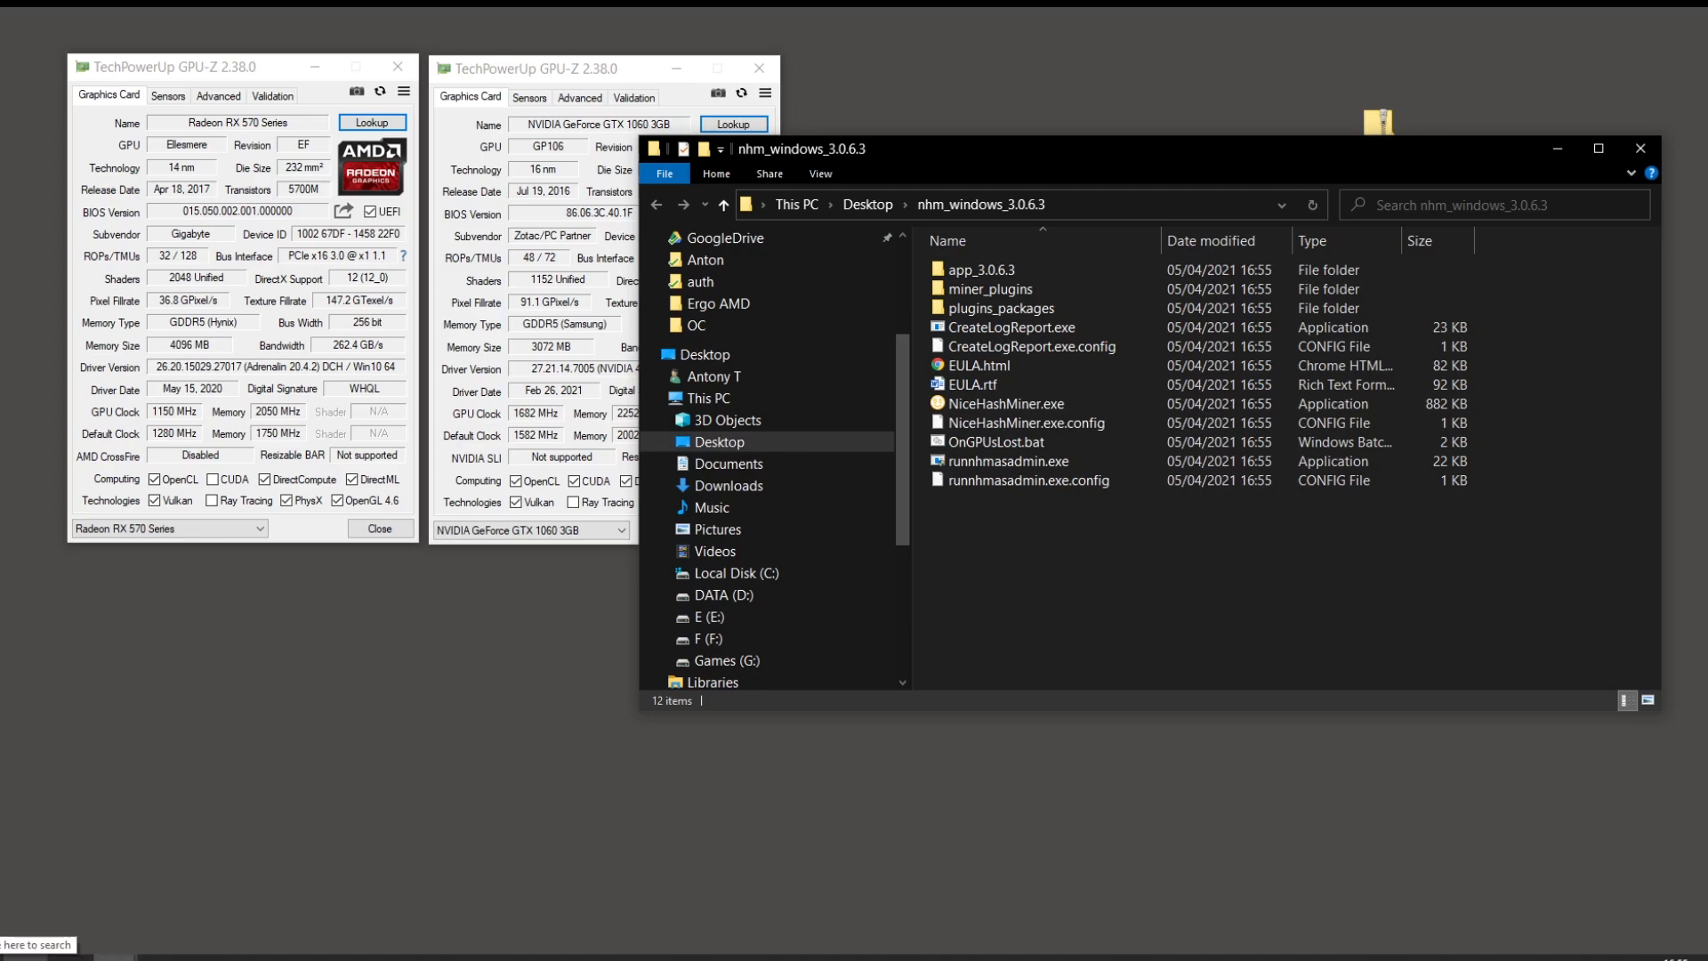
# Step: Open Windows Security's virus and threat protection settings via a search for 'securi'
pyautogui.click(53, 957)
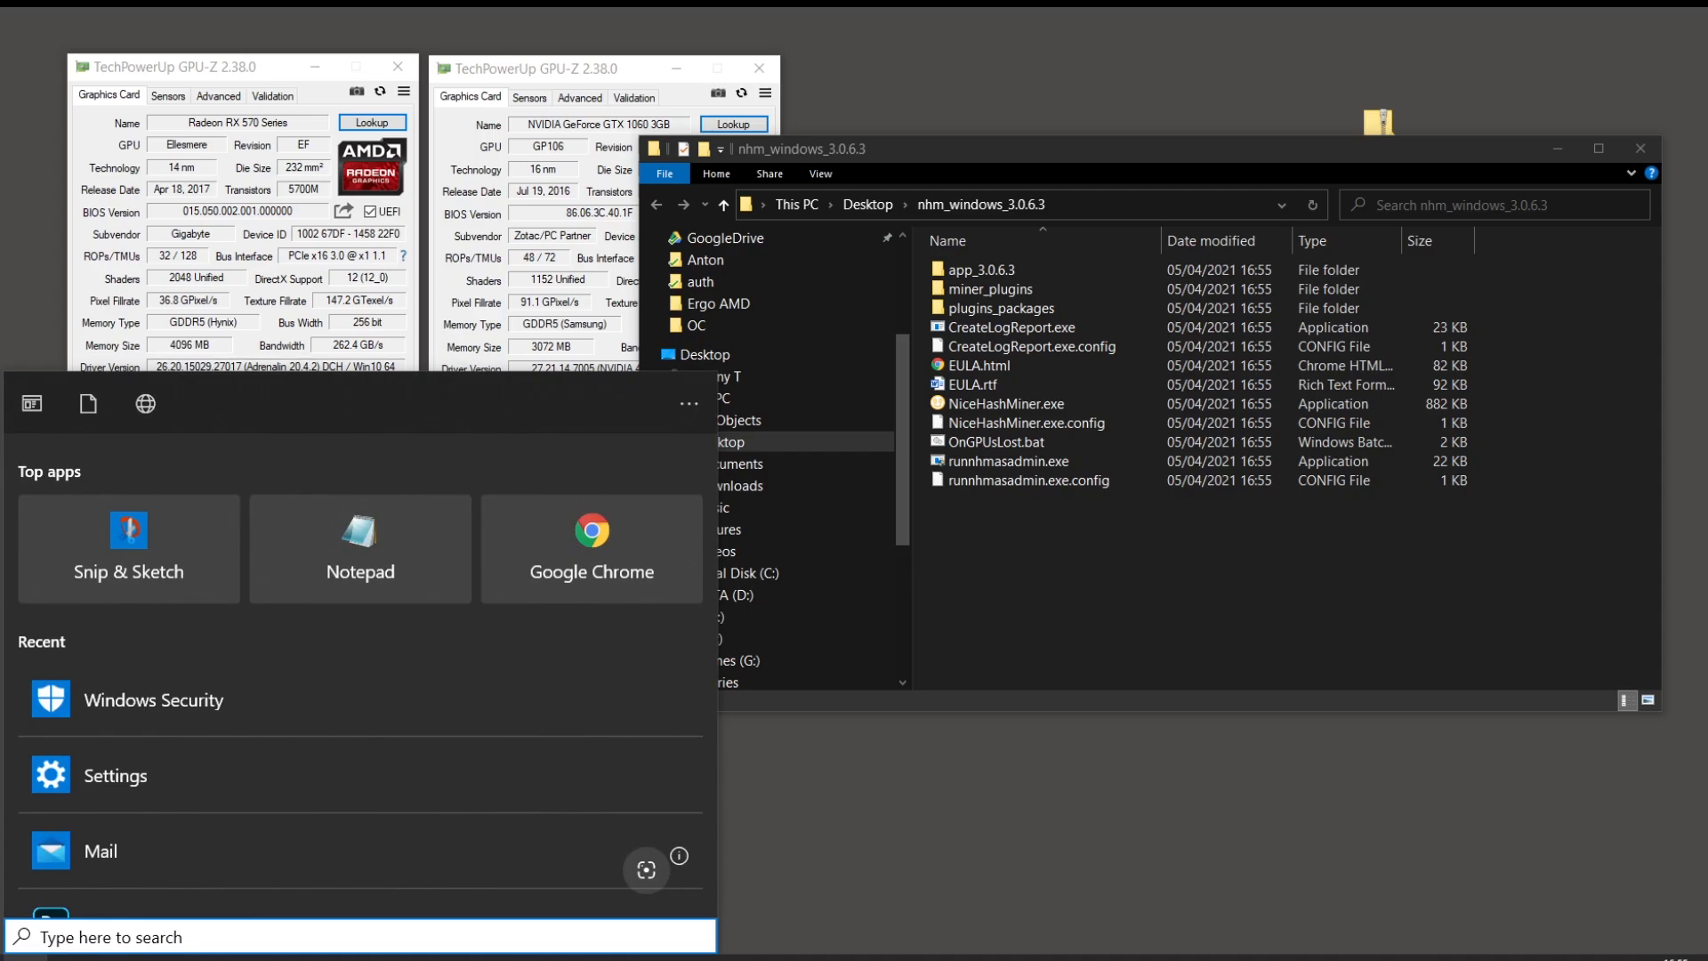
pyautogui.write('sec')
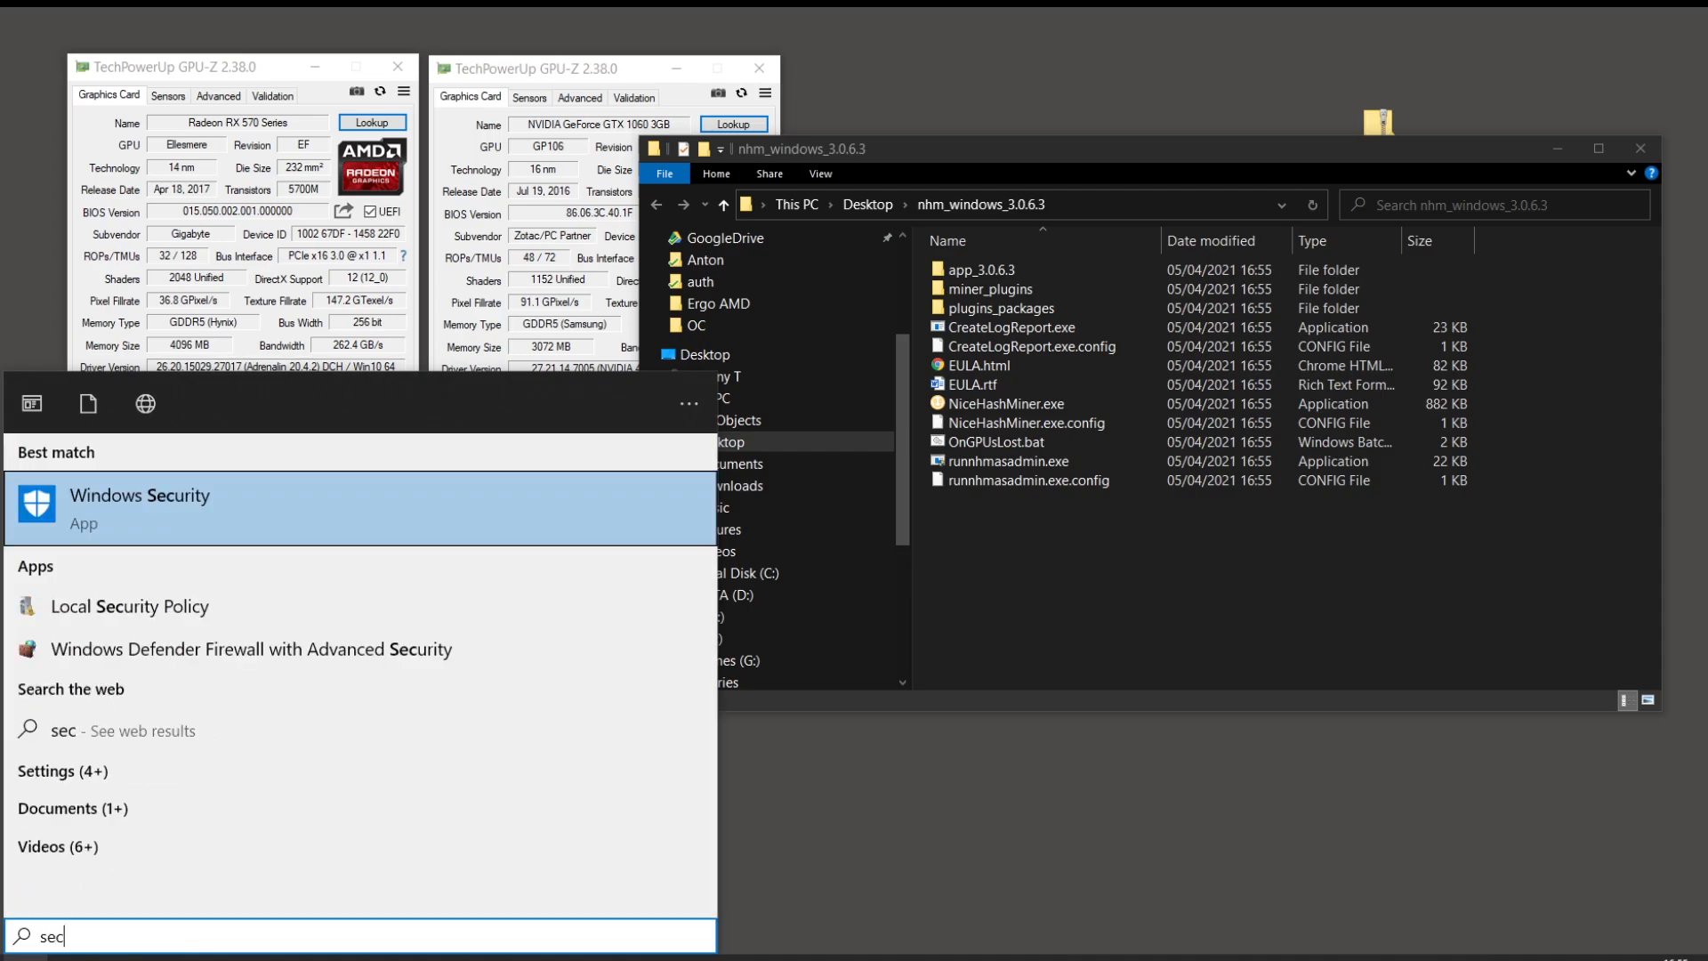
pyautogui.write('uri')
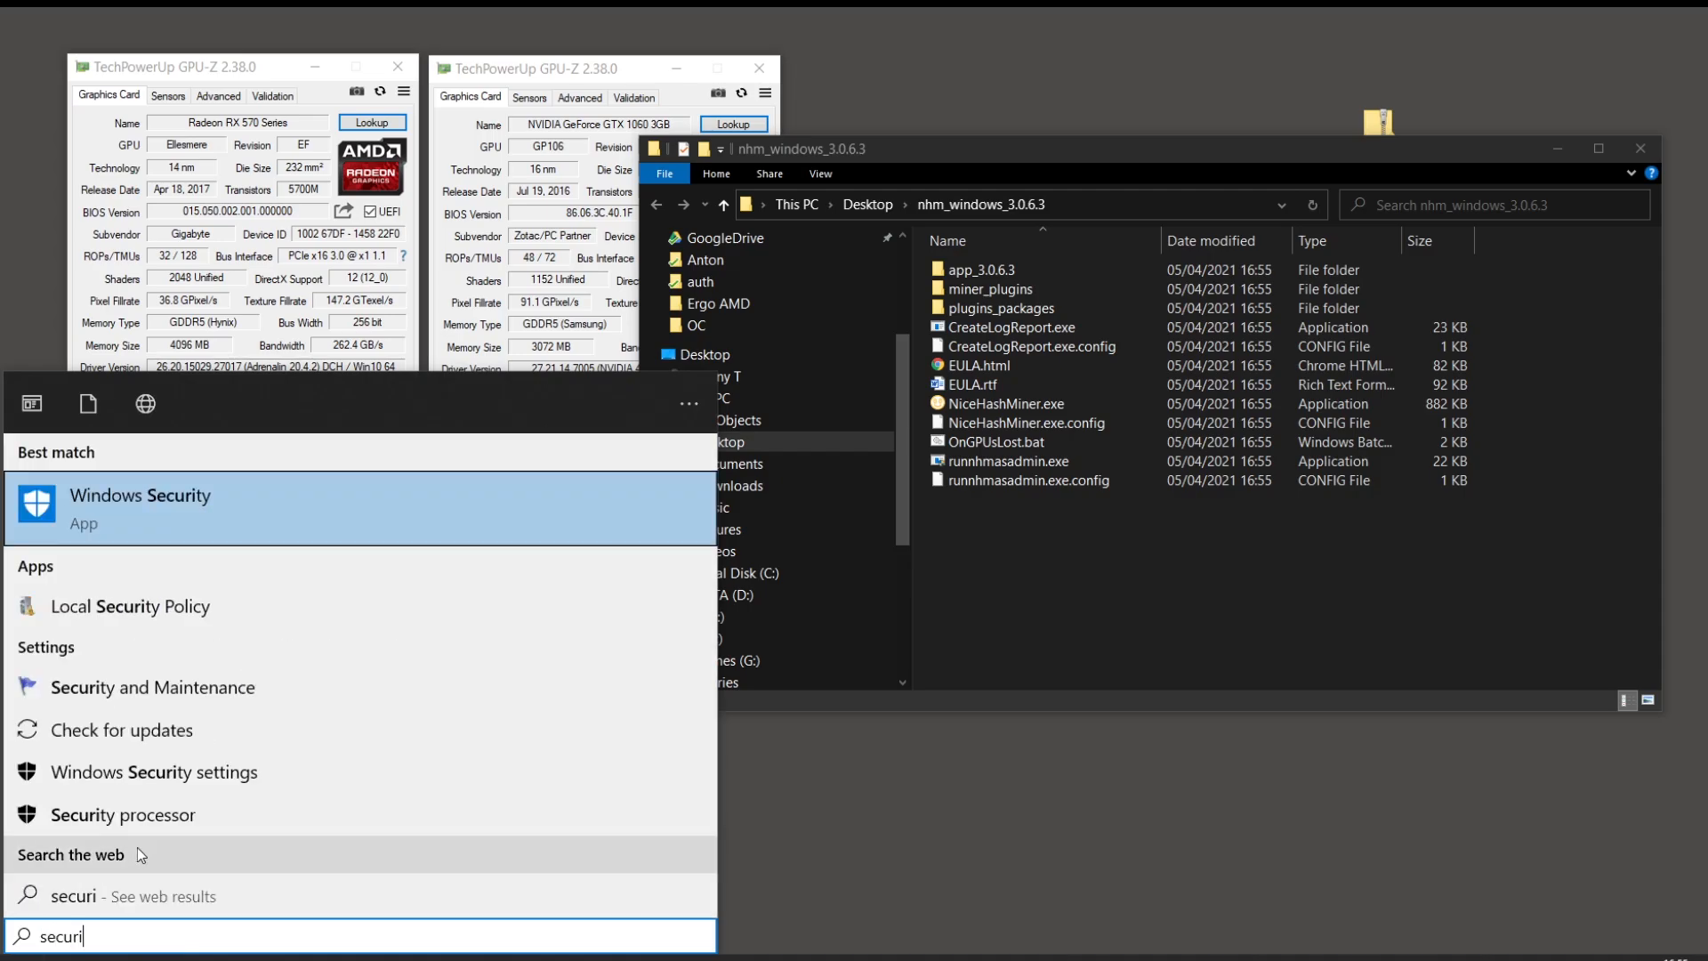
pyautogui.click(395, 523)
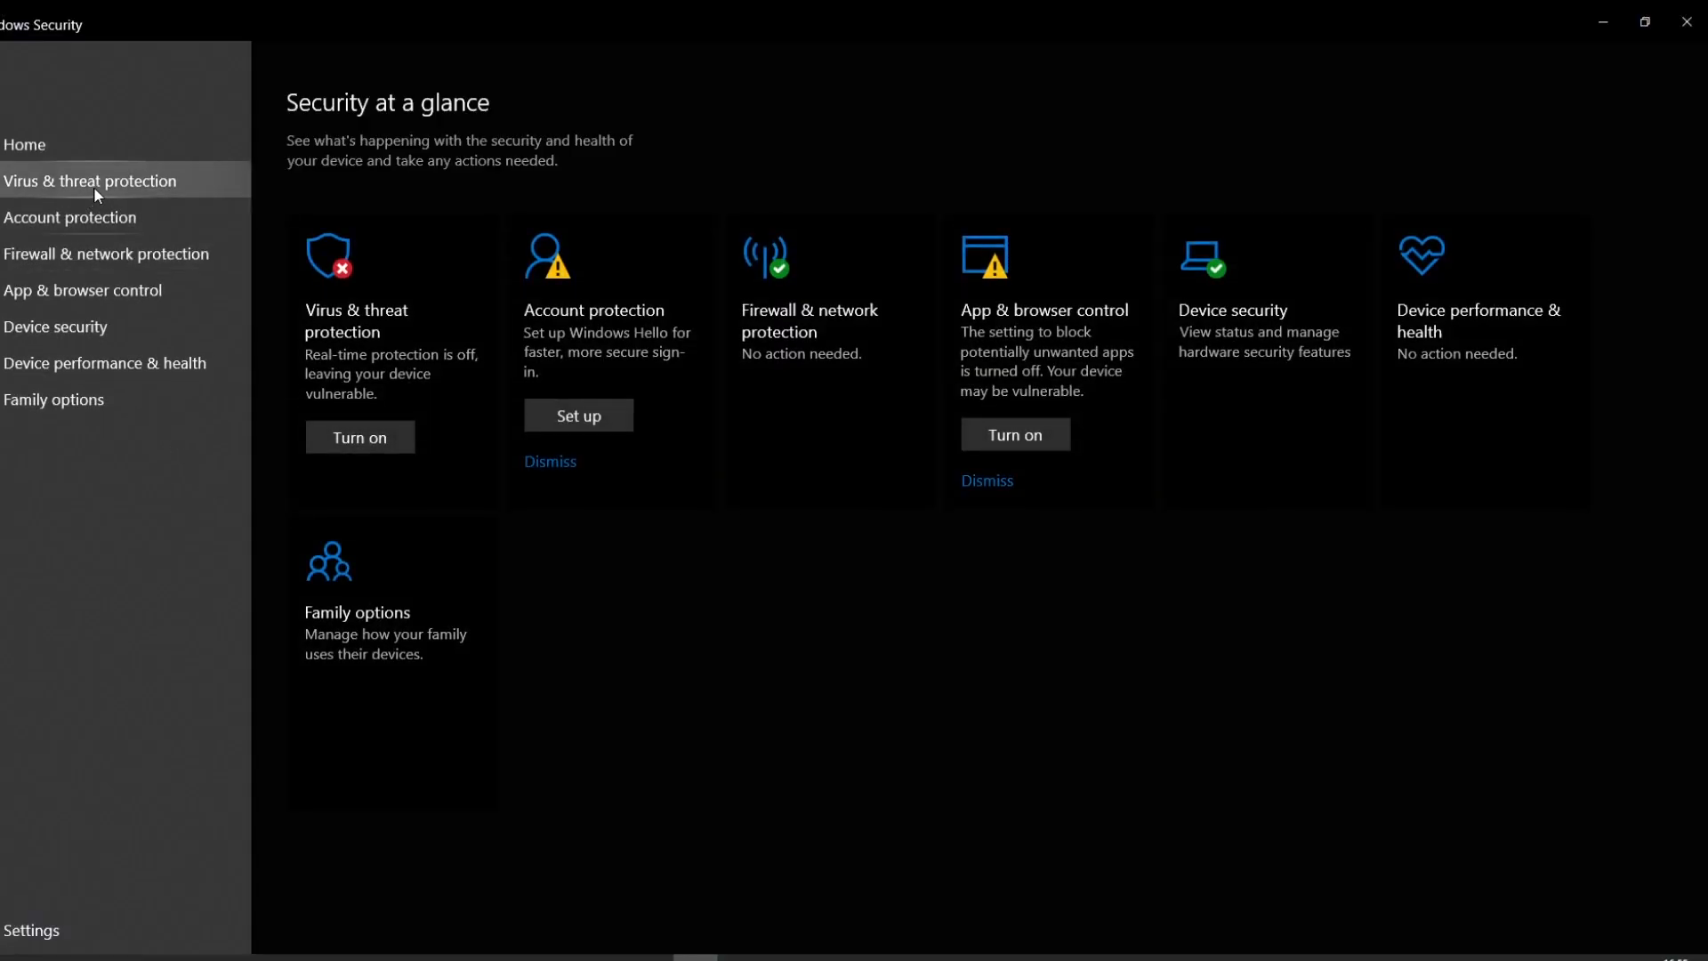
pyautogui.click(76, 190)
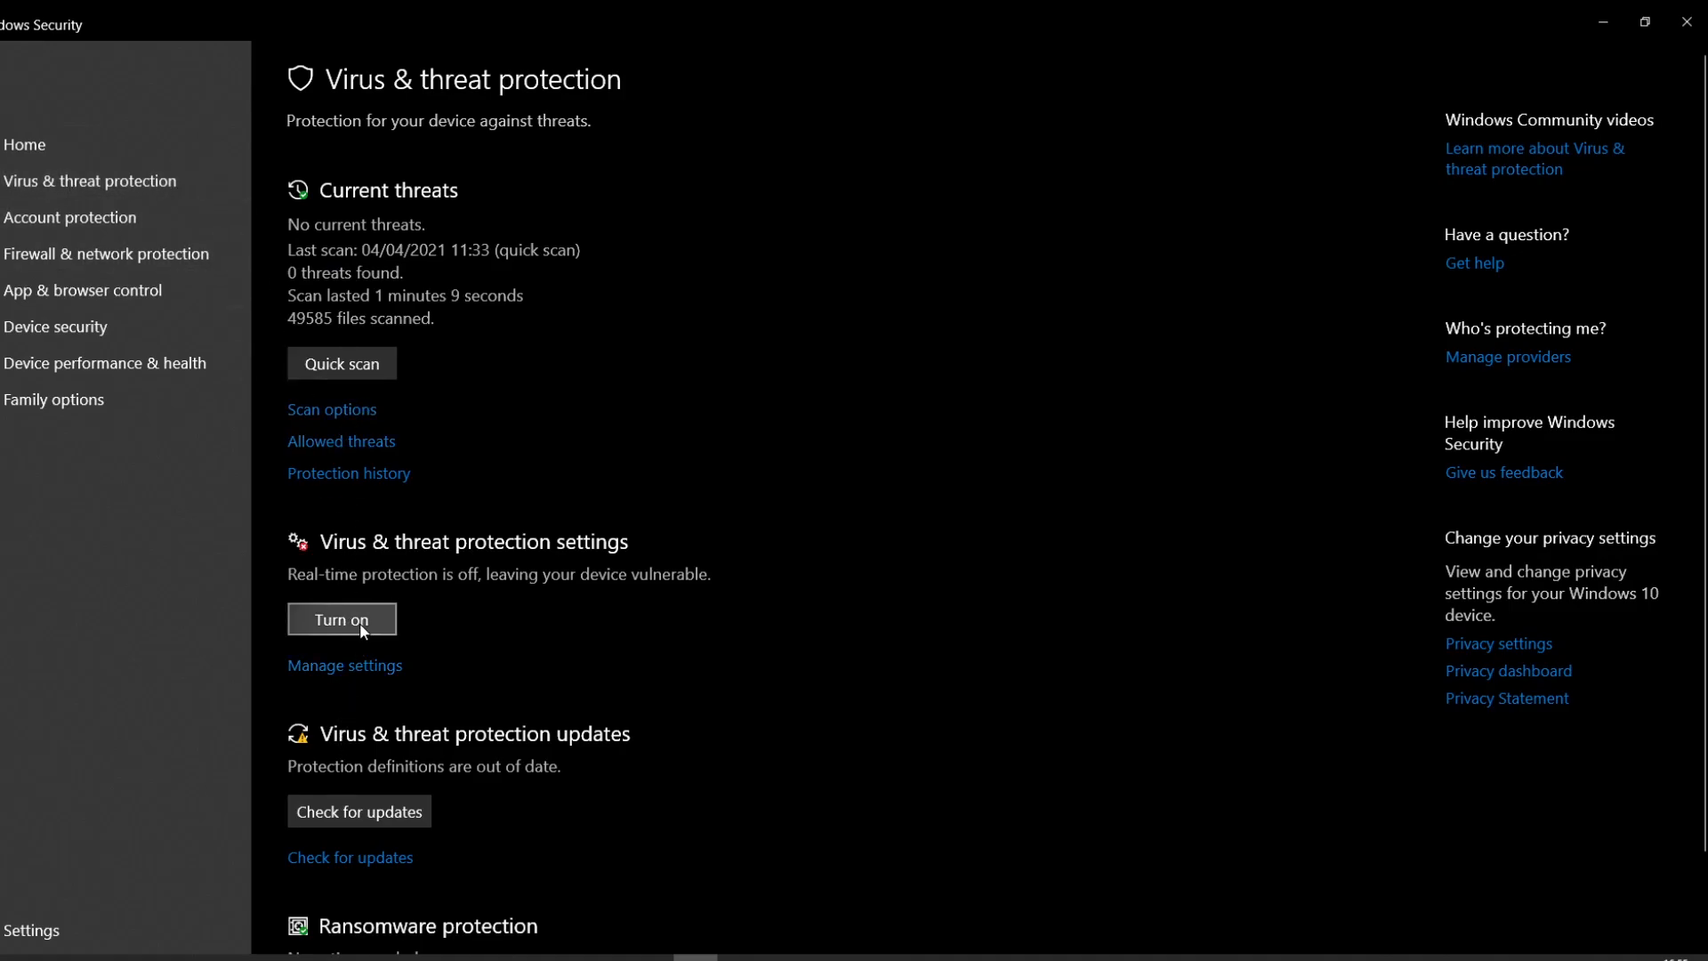
pyautogui.click(366, 665)
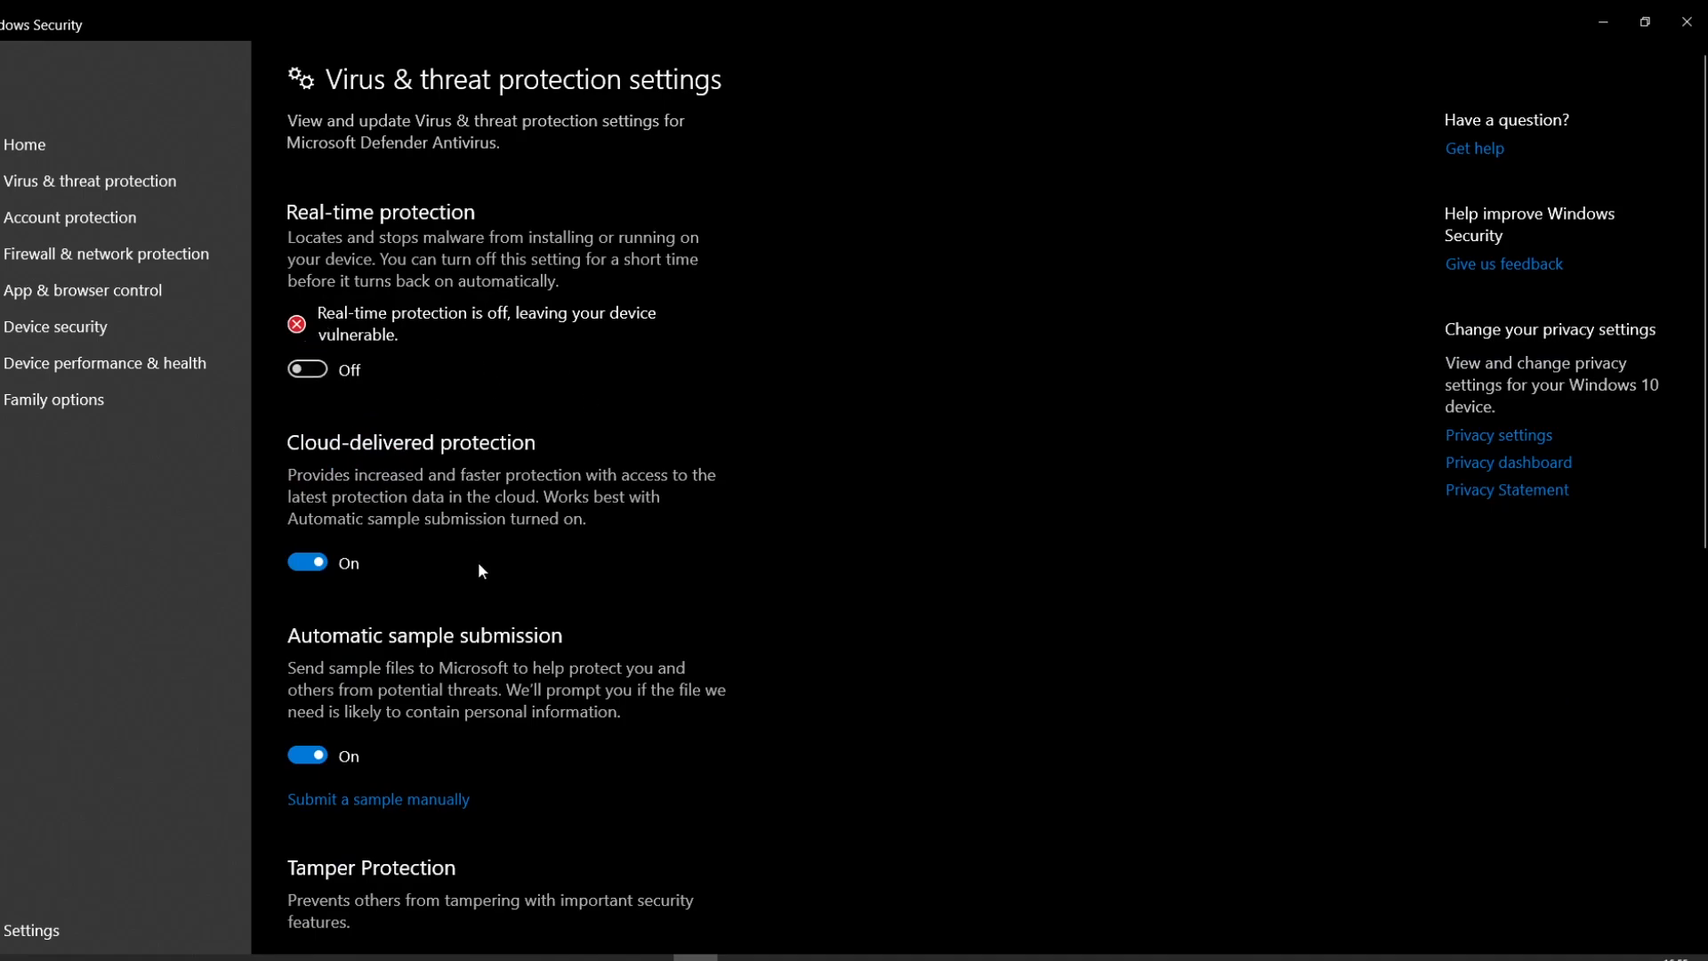
pyautogui.scroll(-8, 484, 665)
pyautogui.scroll(-1, 483, 665)
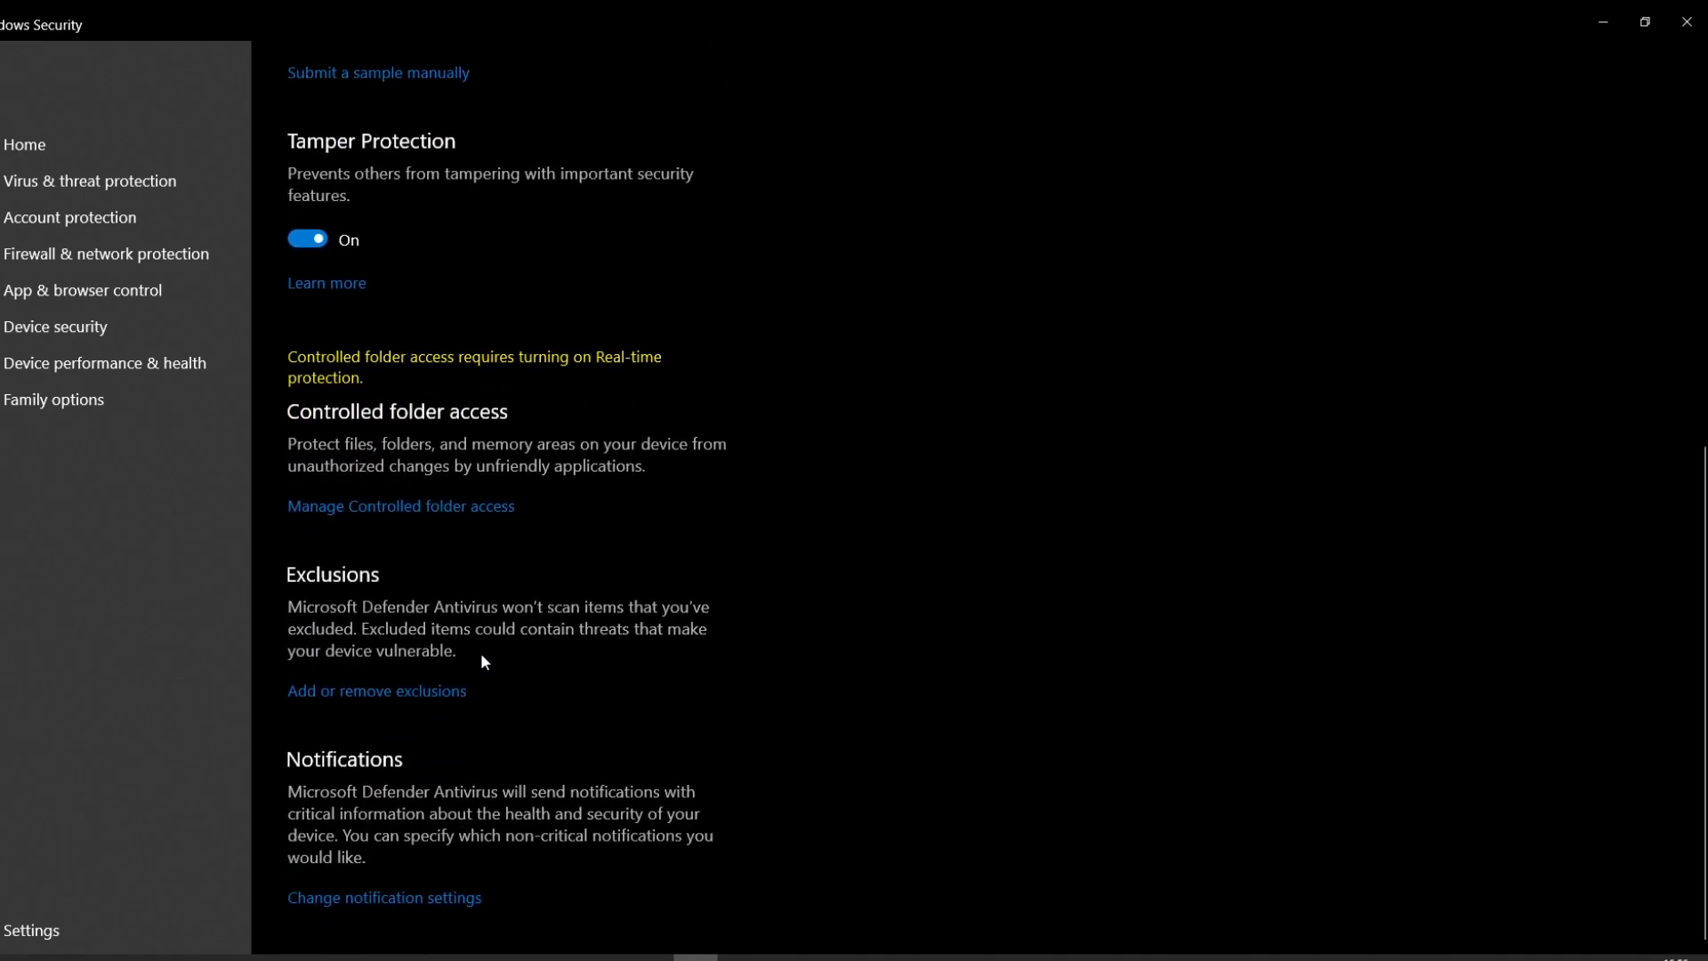
# Step: Add the Desktop nhm_windows_3.0.6.3 folder as an exclusion, then close Windows Security
pyautogui.click(424, 694)
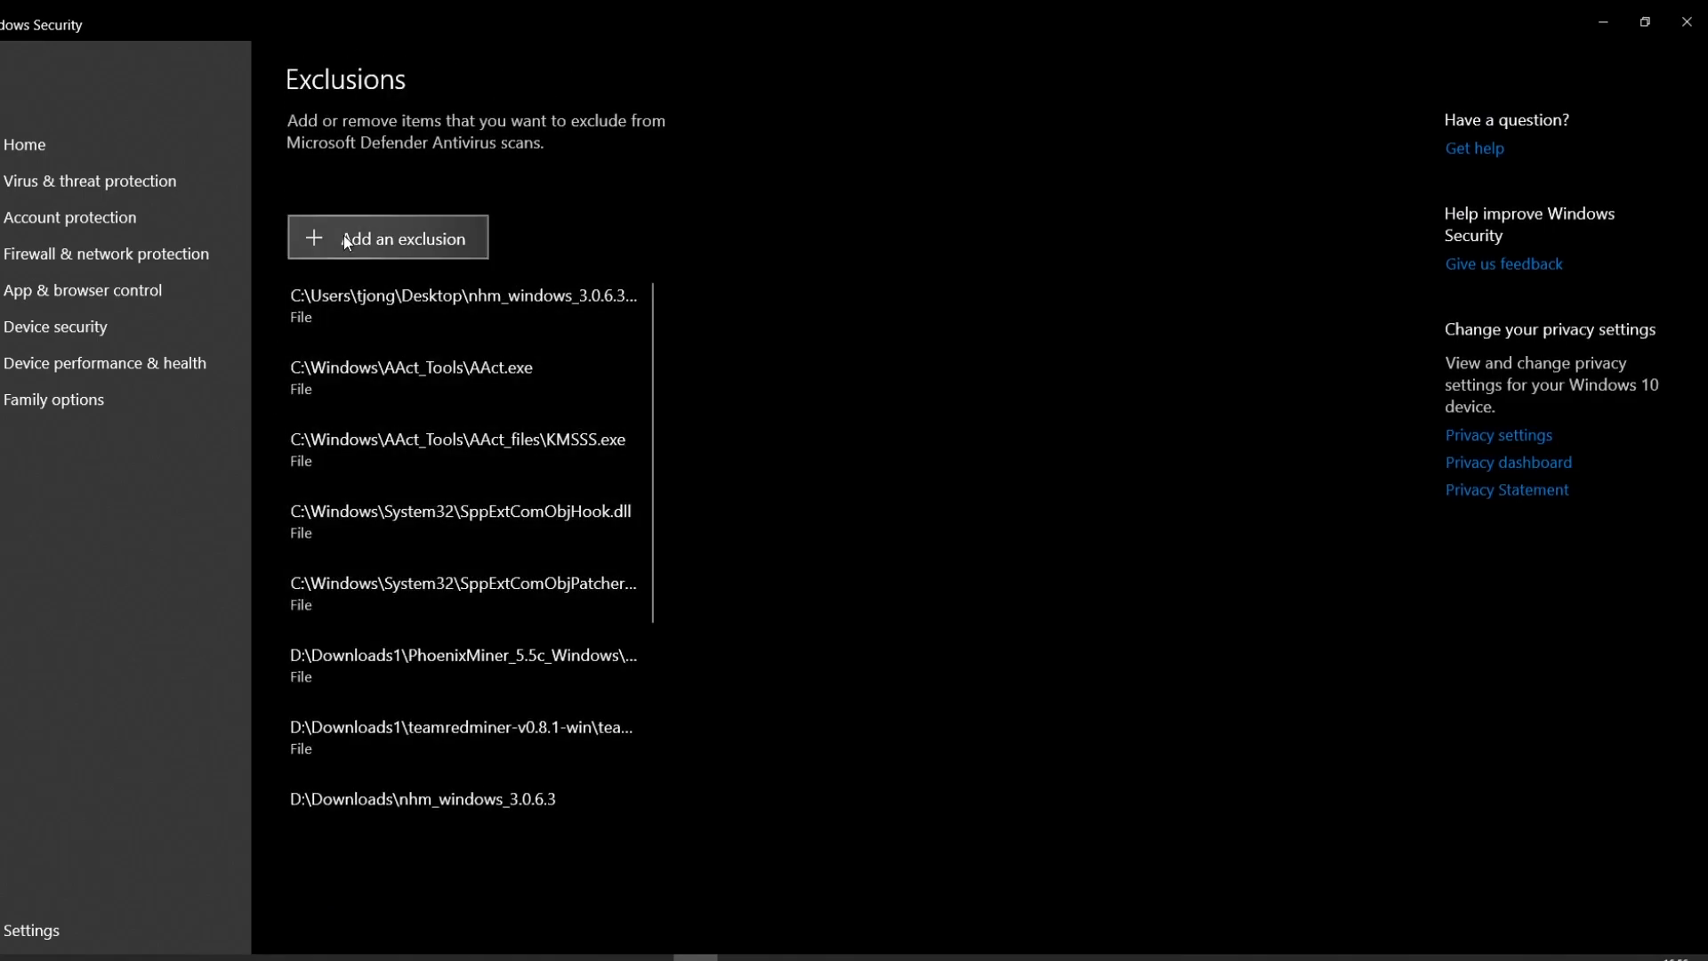
pyautogui.click(348, 232)
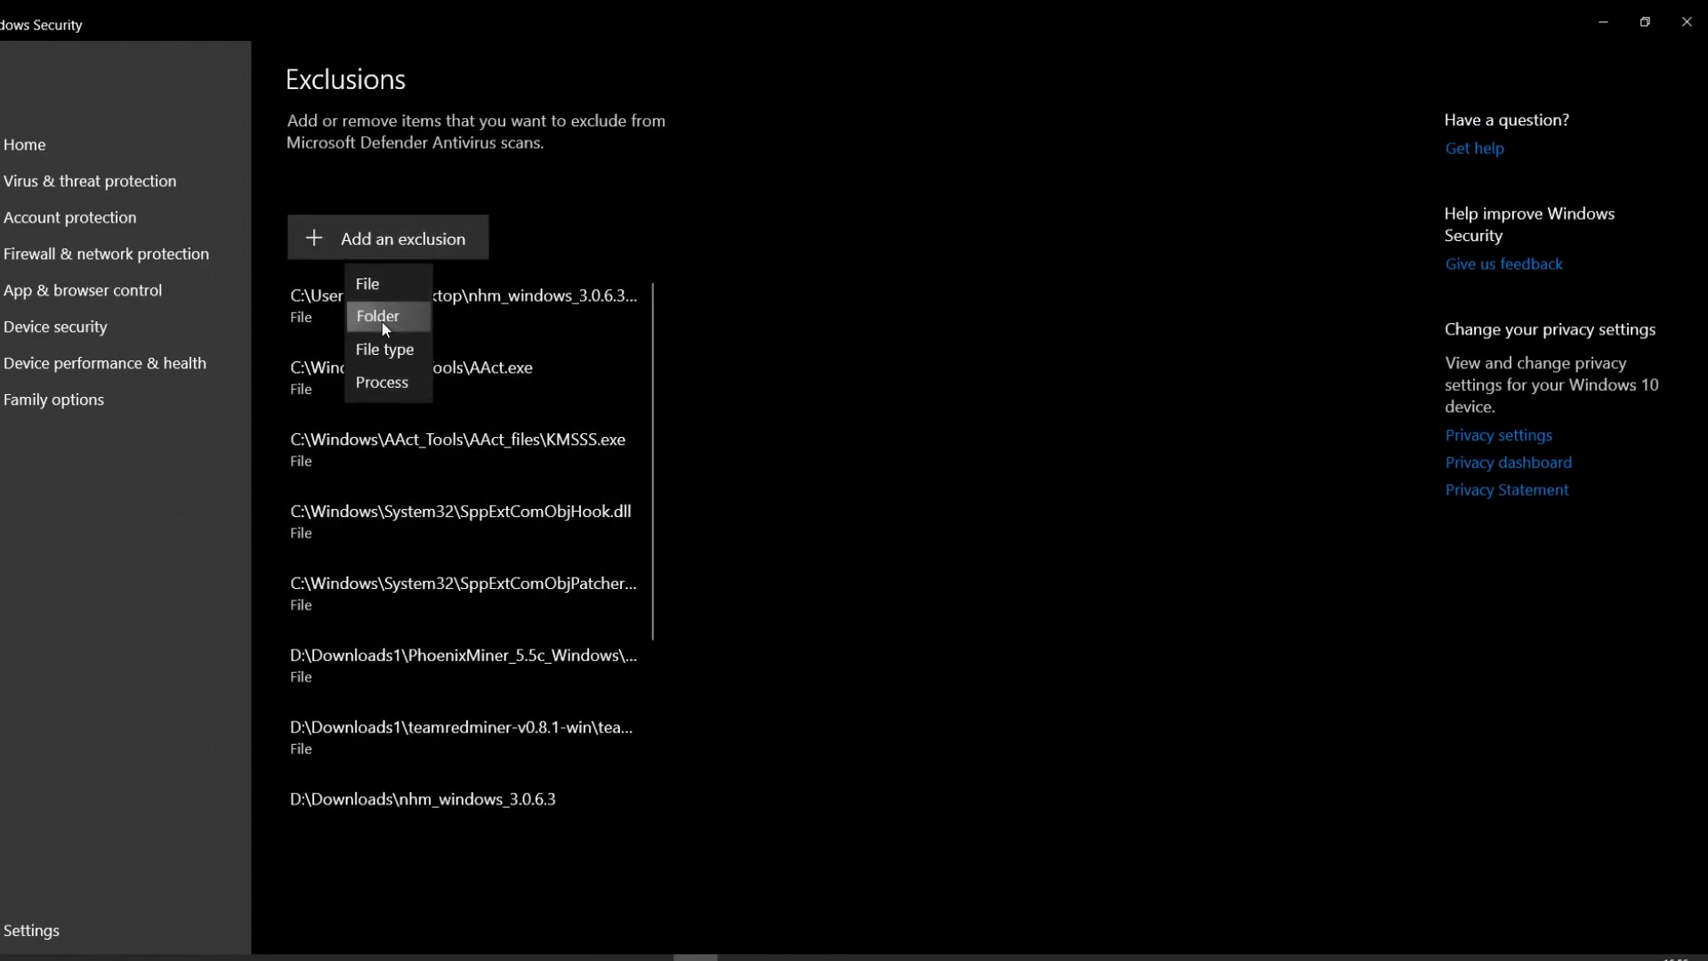
pyautogui.click(381, 322)
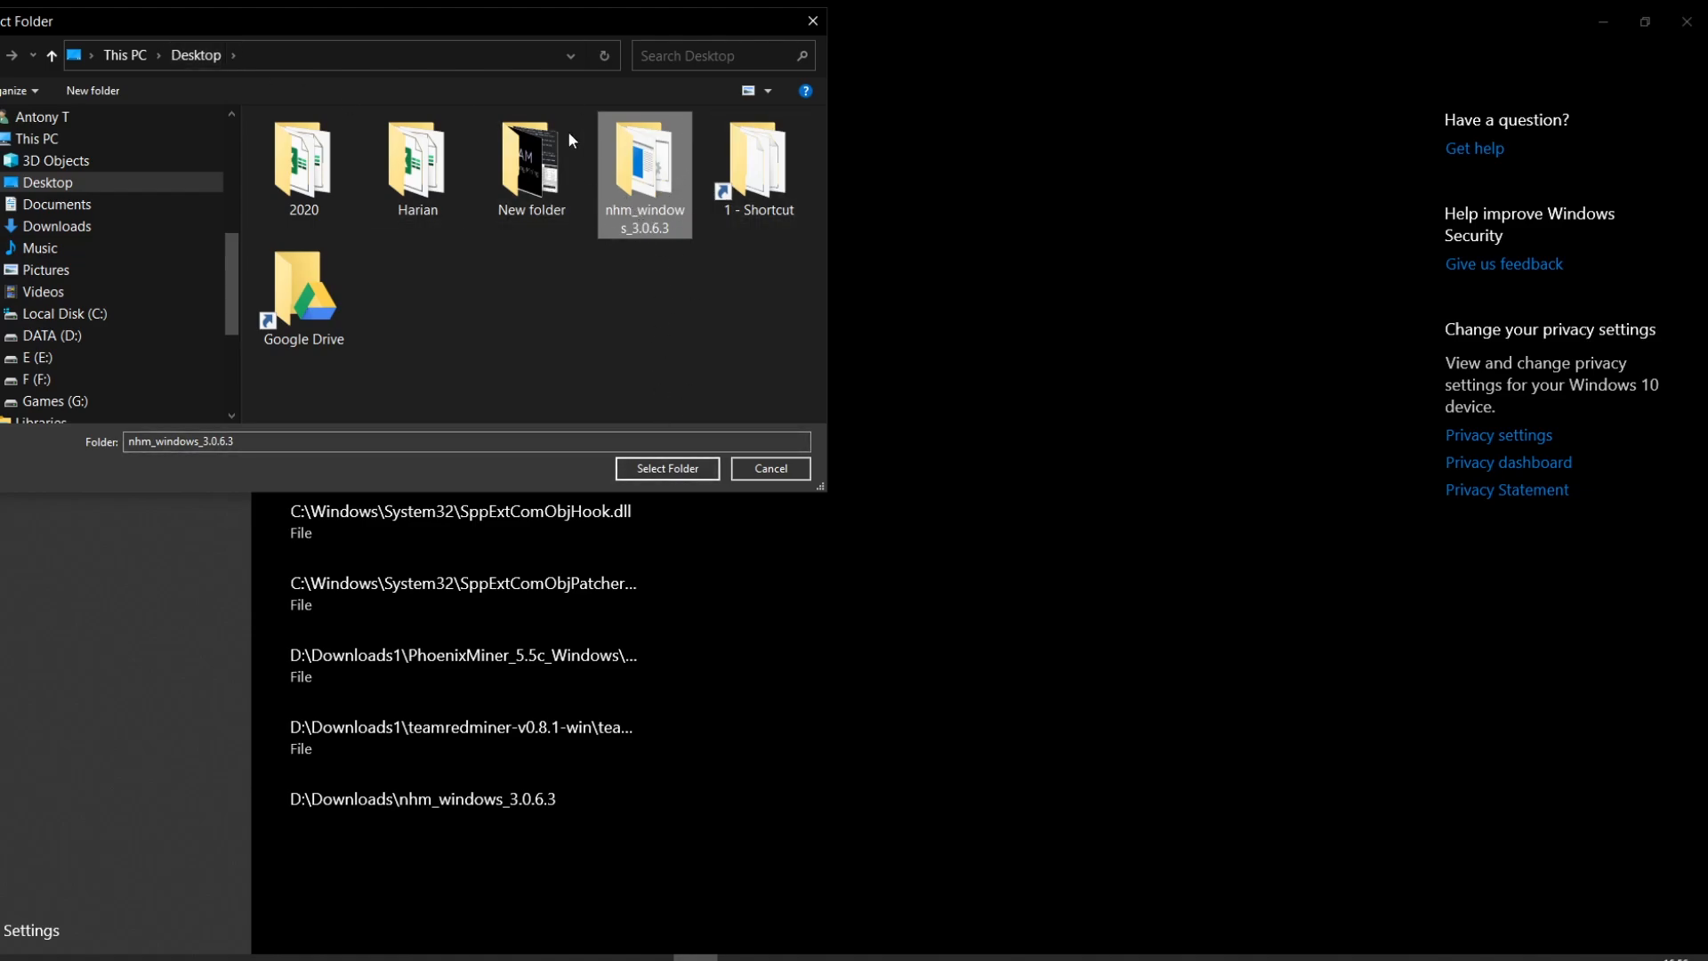
pyautogui.click(666, 470)
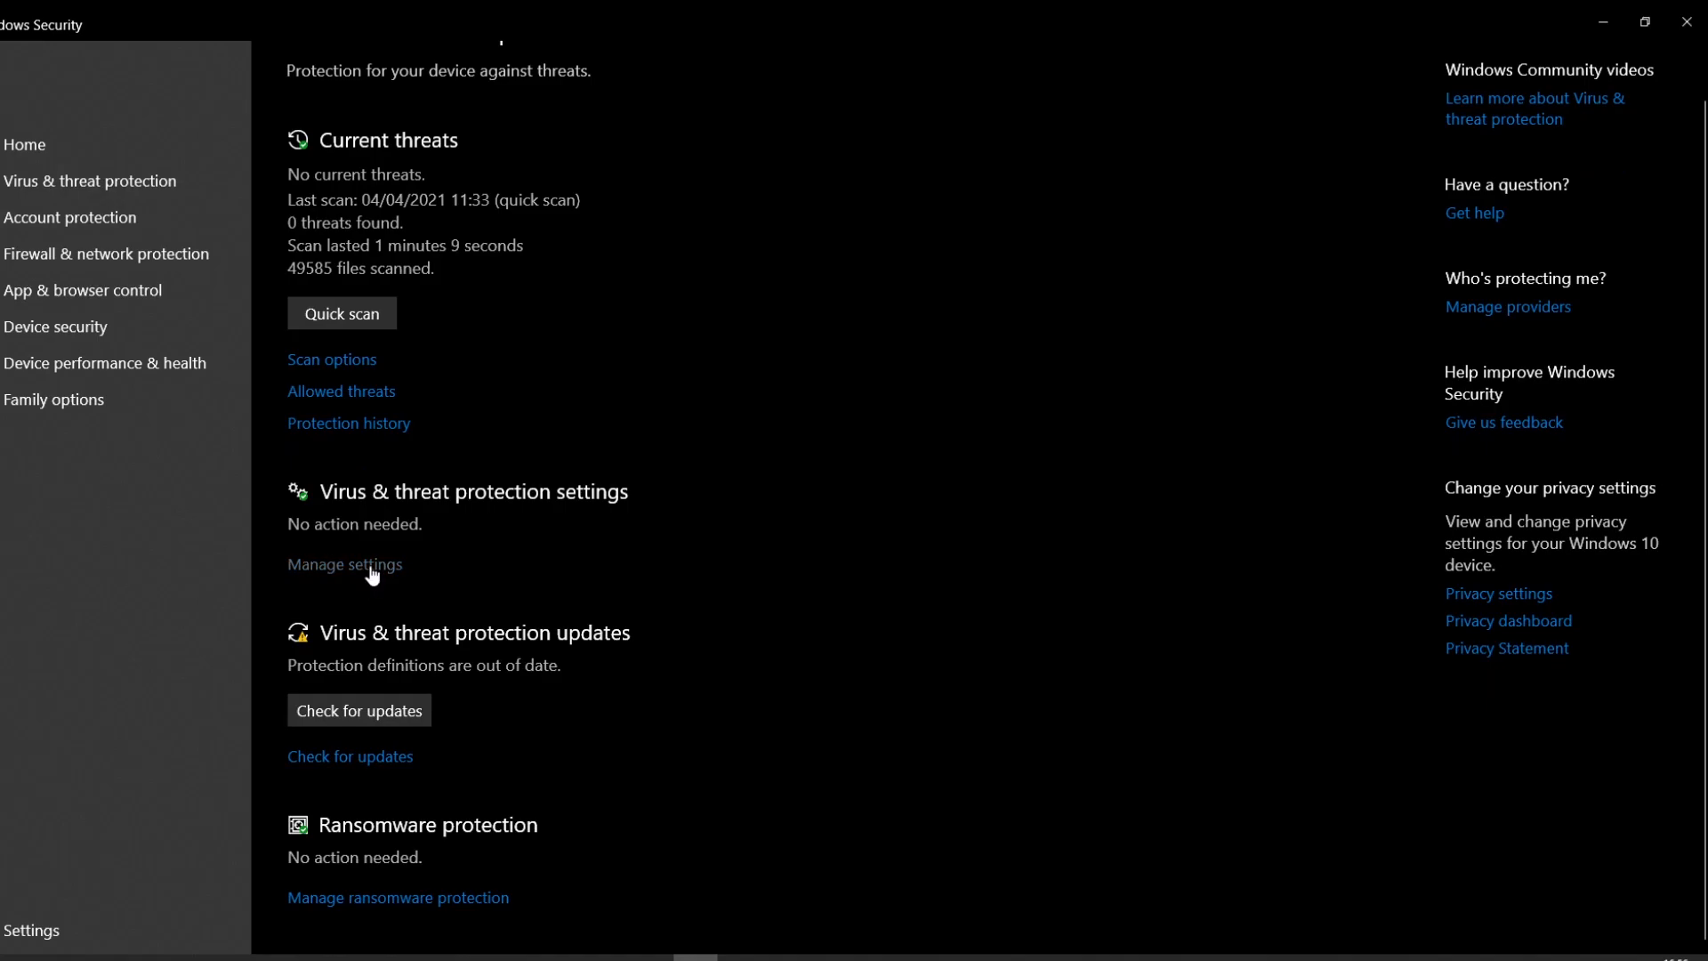
pyautogui.click(372, 569)
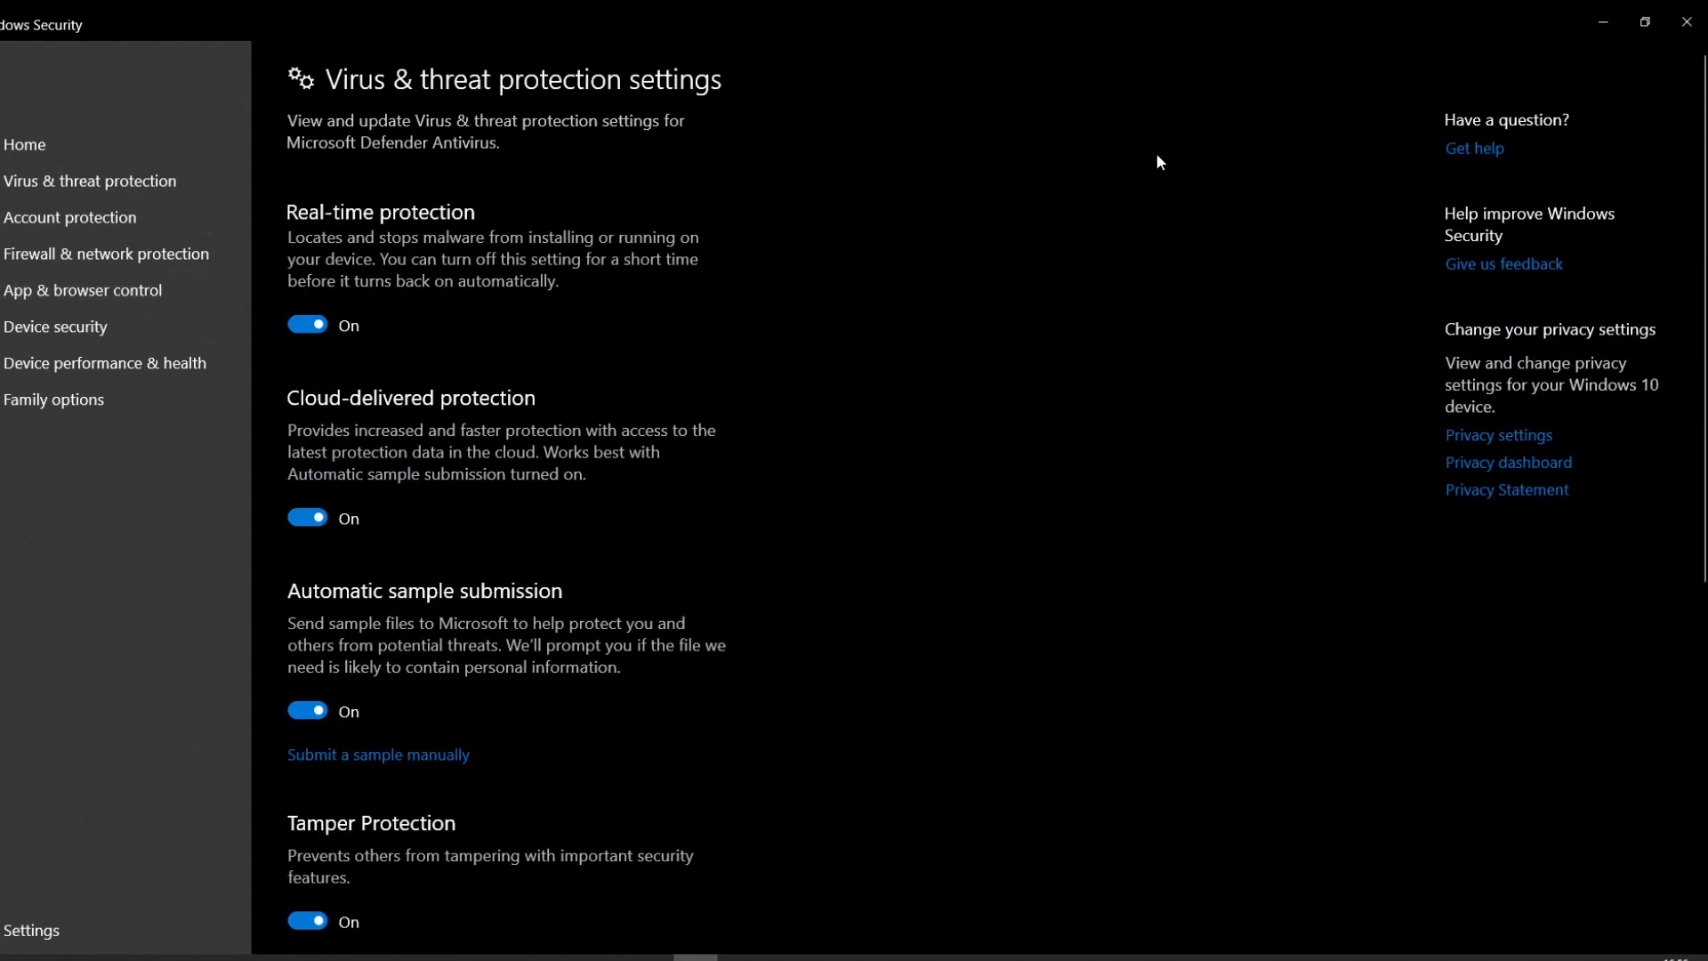
pyautogui.click(1684, 23)
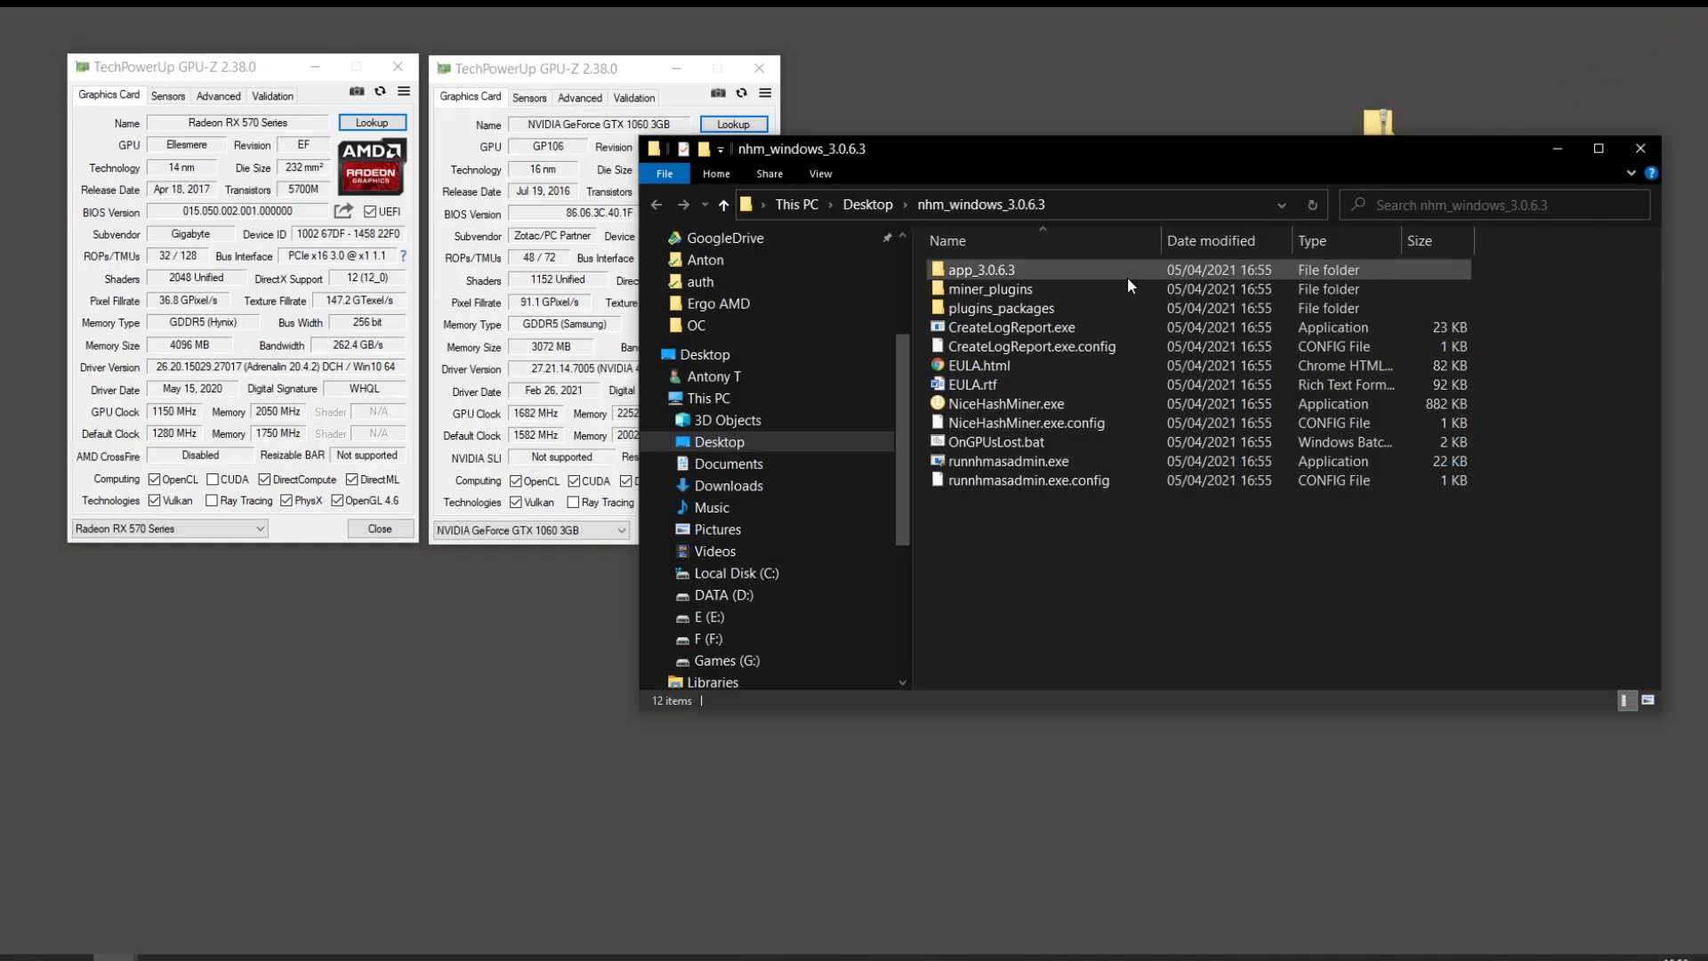
# Step: Launch NiceHashMiner.exe, accept the terms and third-party disclaimer, and continue in English
pyautogui.doubleClick(1030, 405)
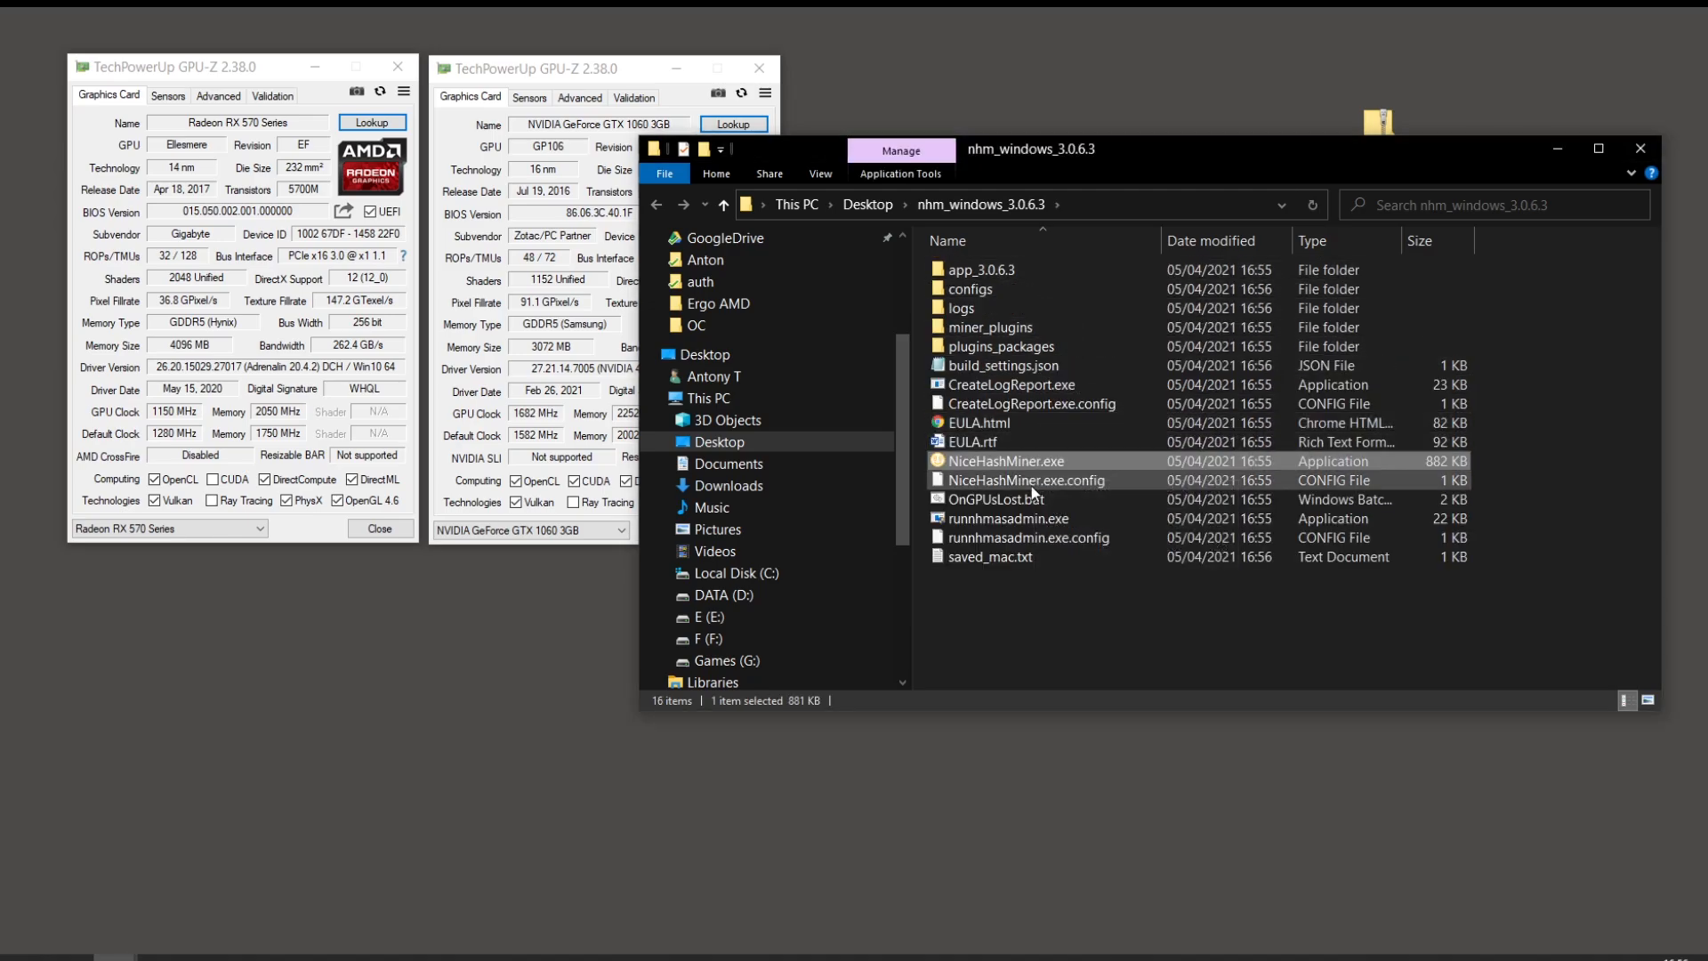
pyautogui.click(1063, 649)
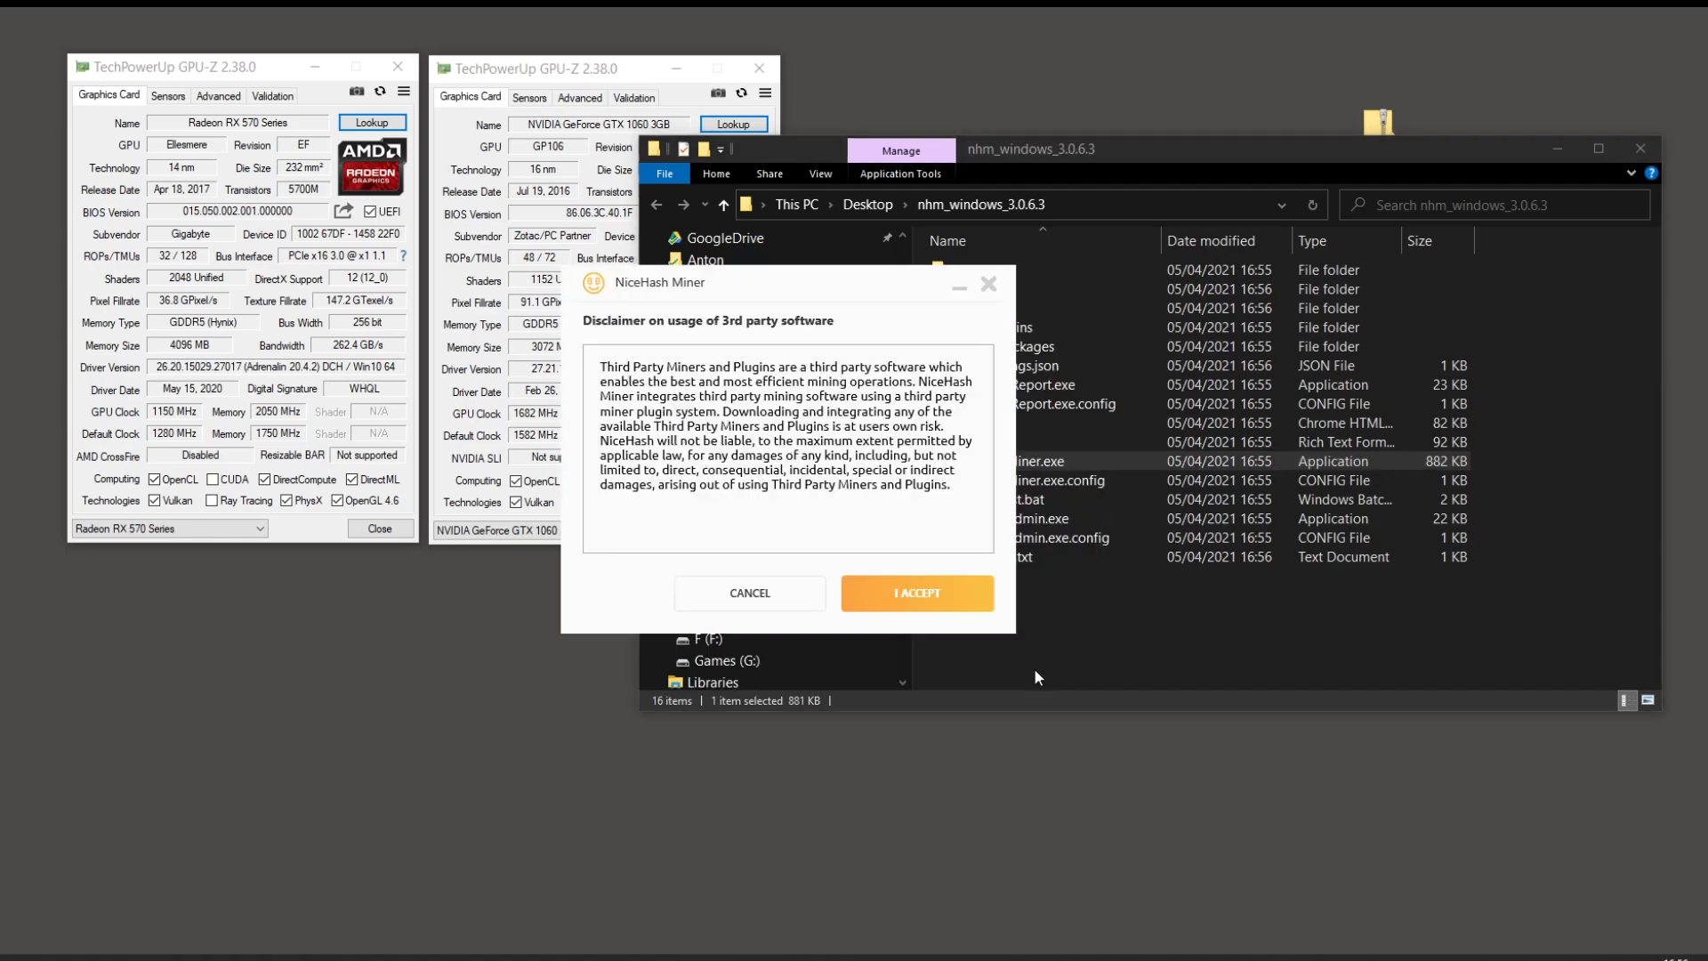
pyautogui.click(941, 598)
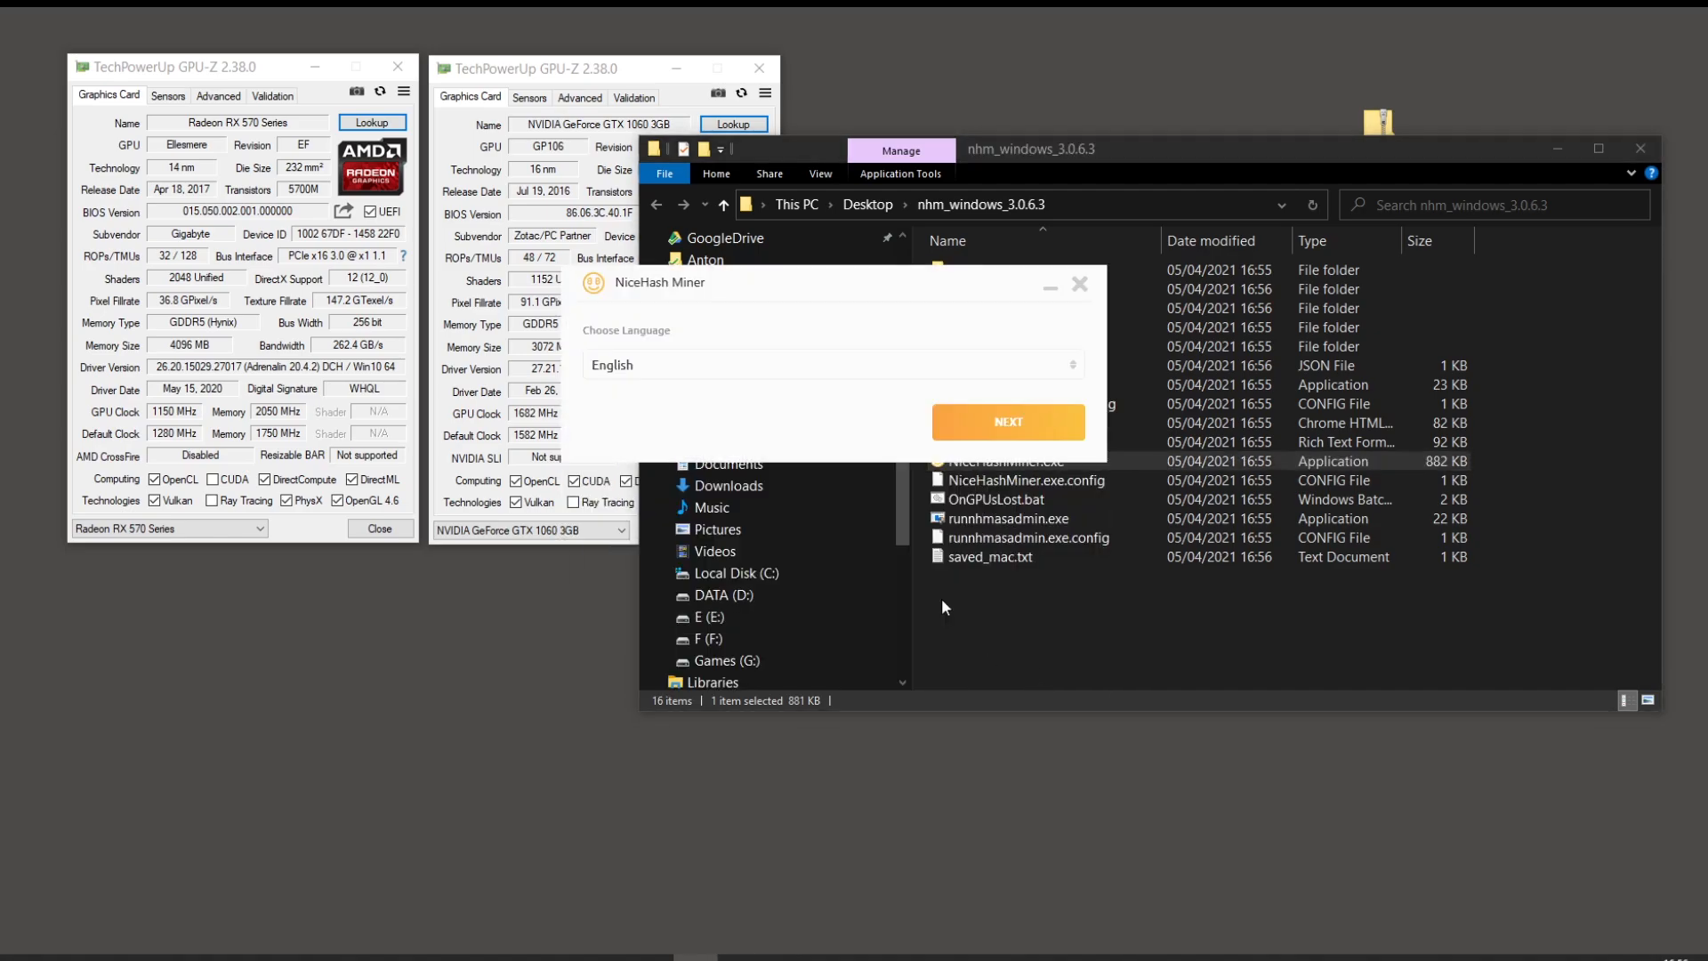
pyautogui.click(1000, 424)
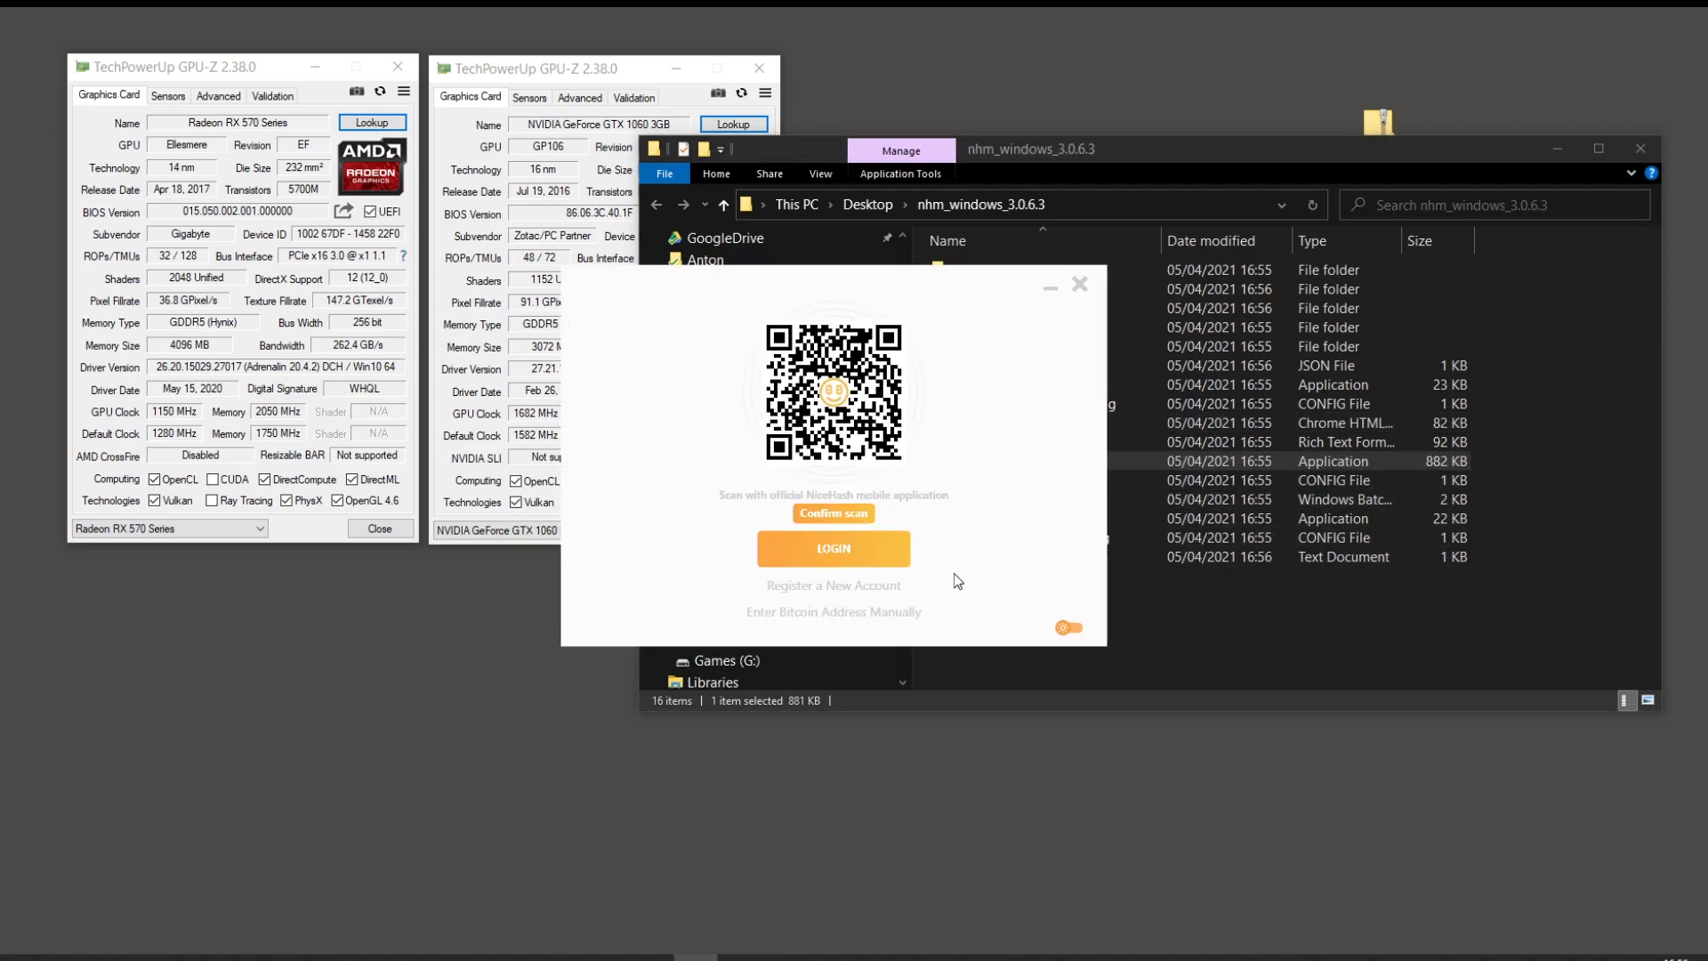
# Step: Move the miner login window aside, minimize Explorer, and bring the NiceHash web page forward
pyautogui.moveTo(874, 288); pyautogui.dragTo(950, 269)
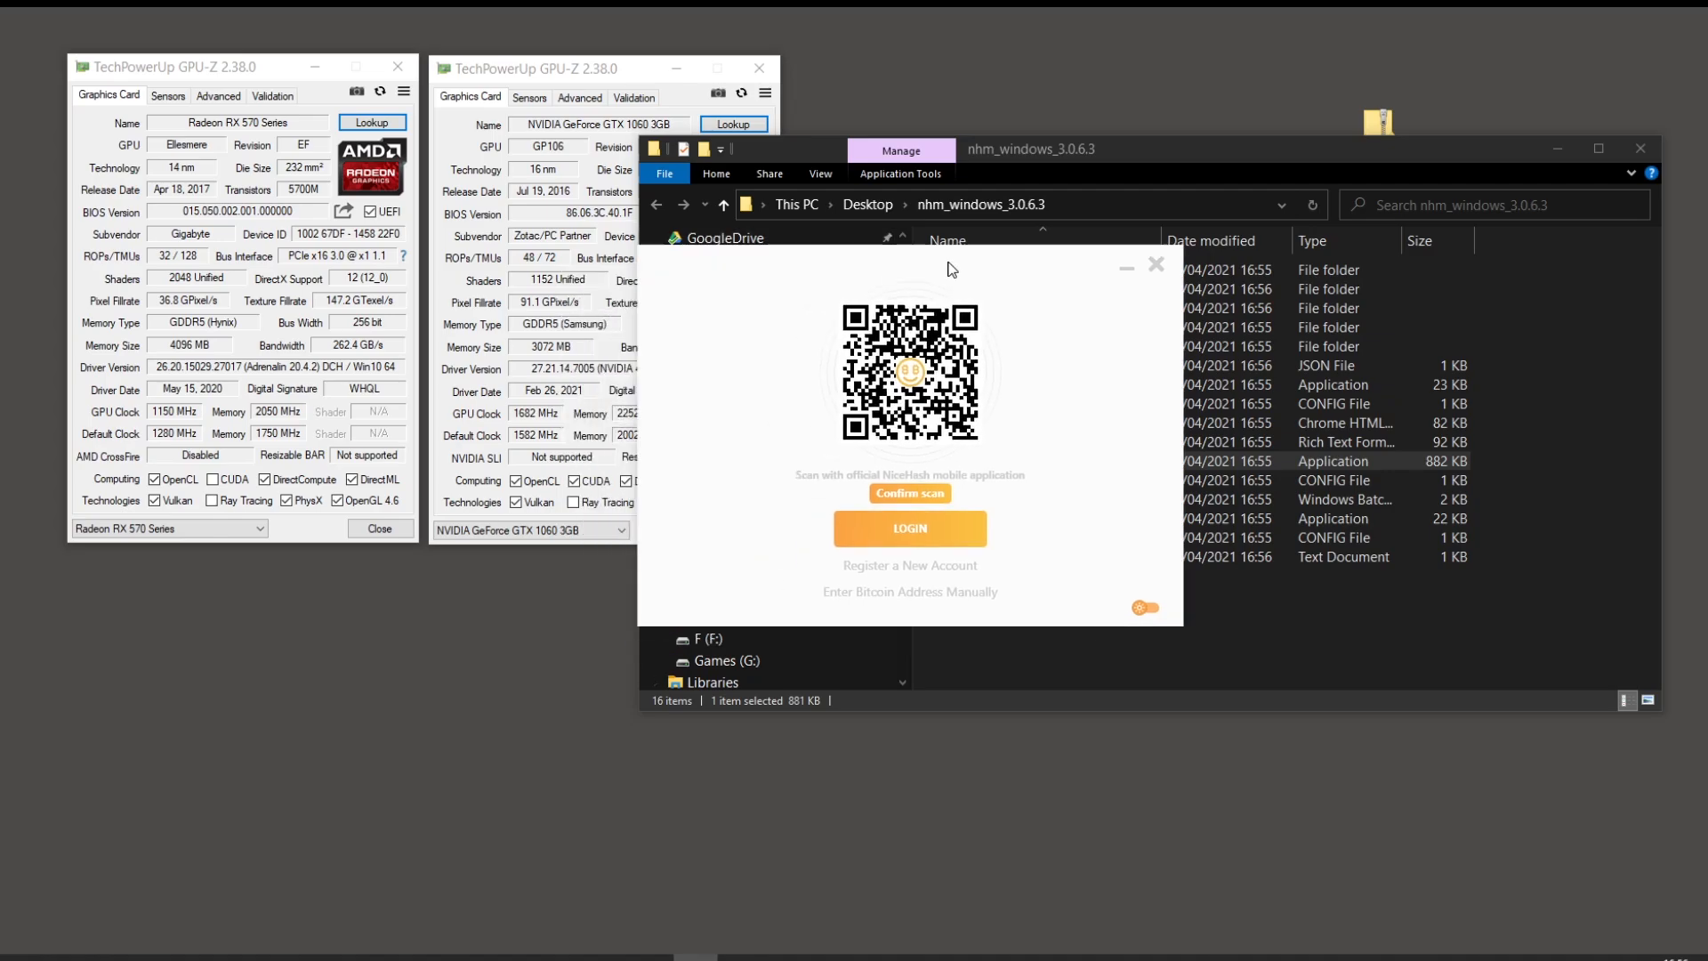
pyautogui.click(1558, 151)
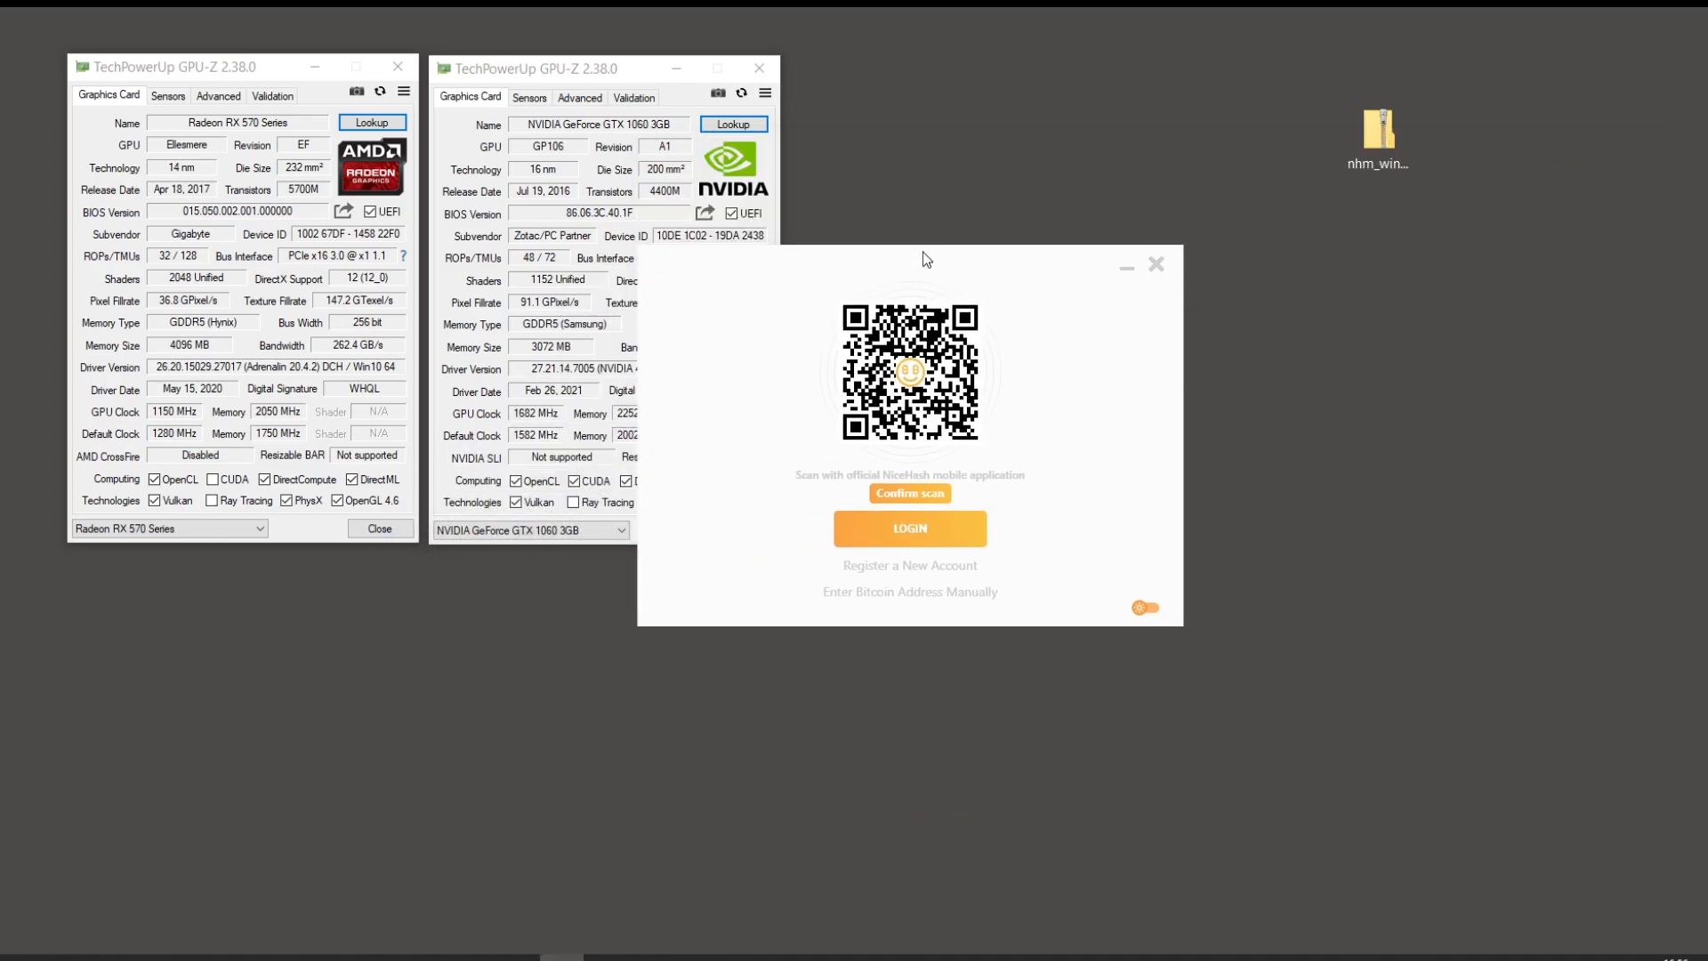
pyautogui.moveTo(1056, 259); pyautogui.dragTo(1259, 221)
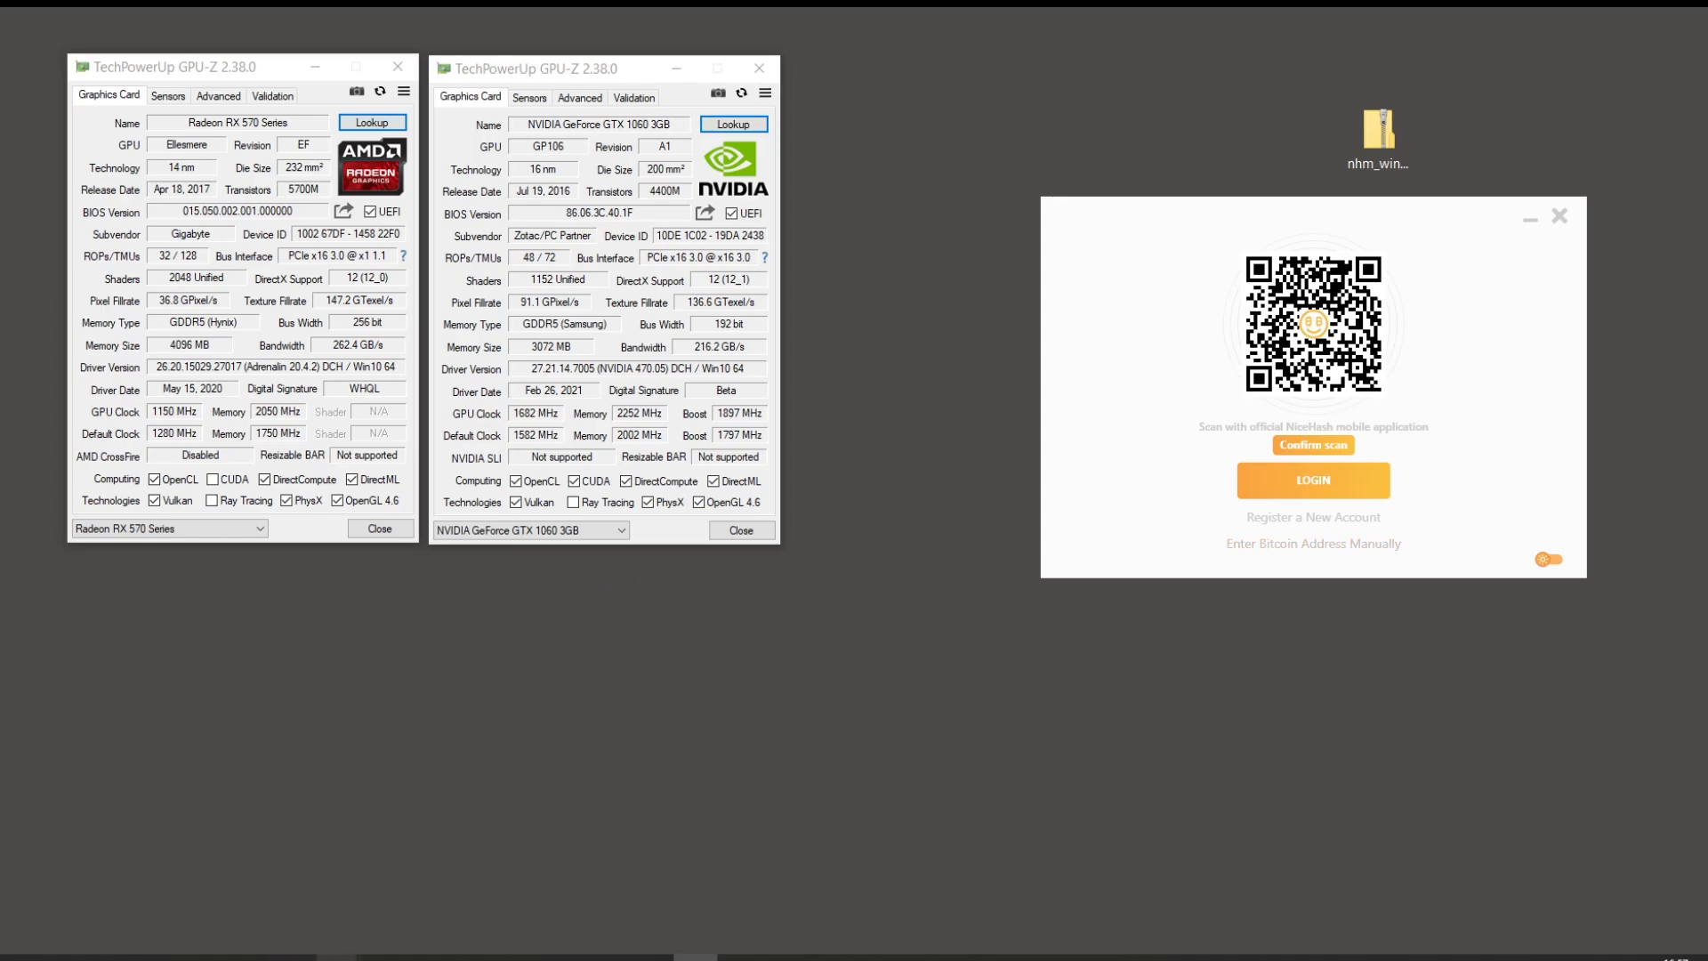
pyautogui.moveTo(339, 957)
pyautogui.click(360, 891)
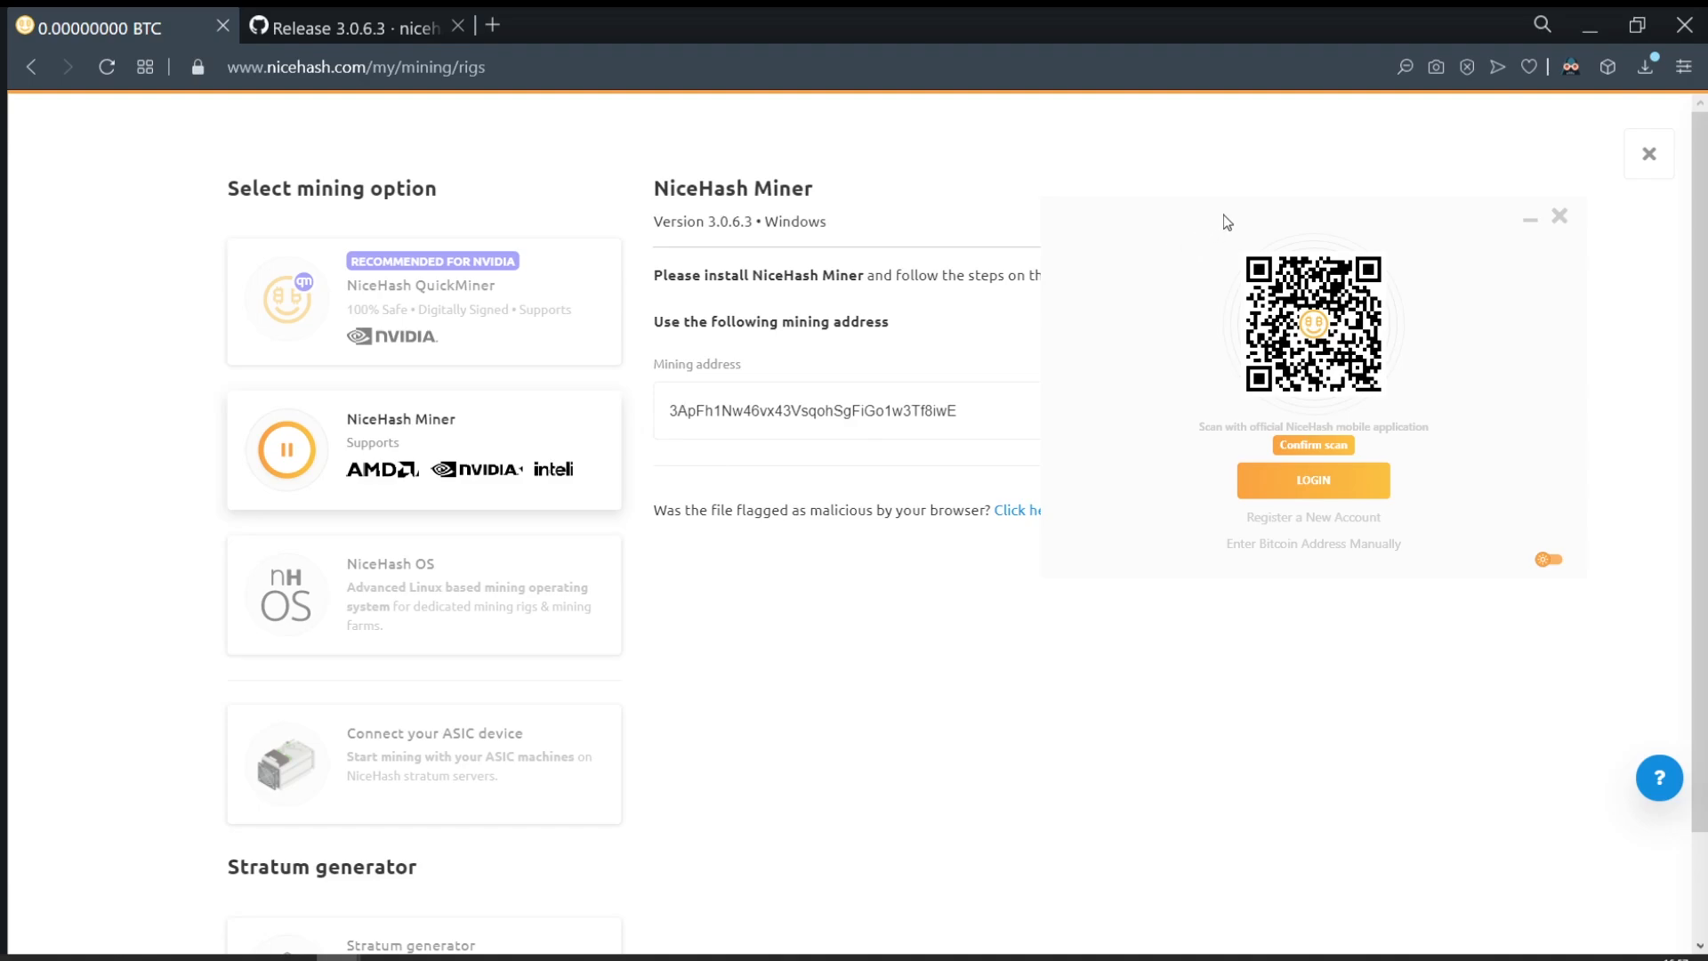
# Step: Copy the mining address and paste it as the miner's manual Bitcoin address, then save
pyautogui.moveTo(1224, 216); pyautogui.dragTo(1213, 546)
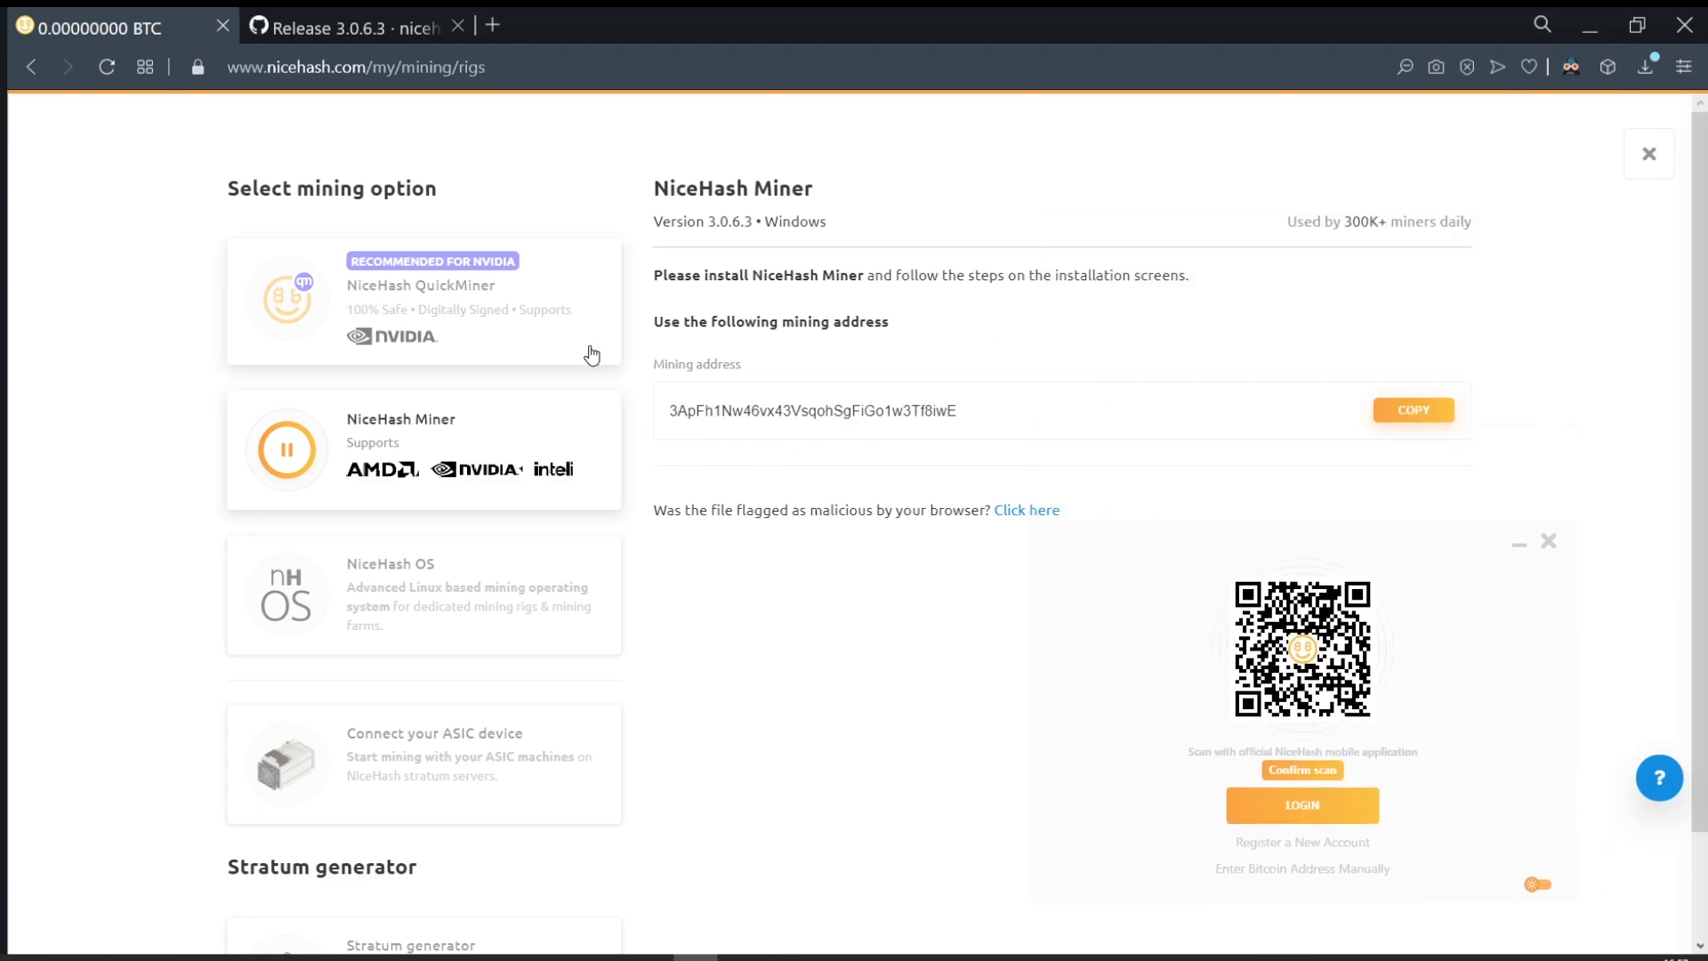
pyautogui.click(1415, 410)
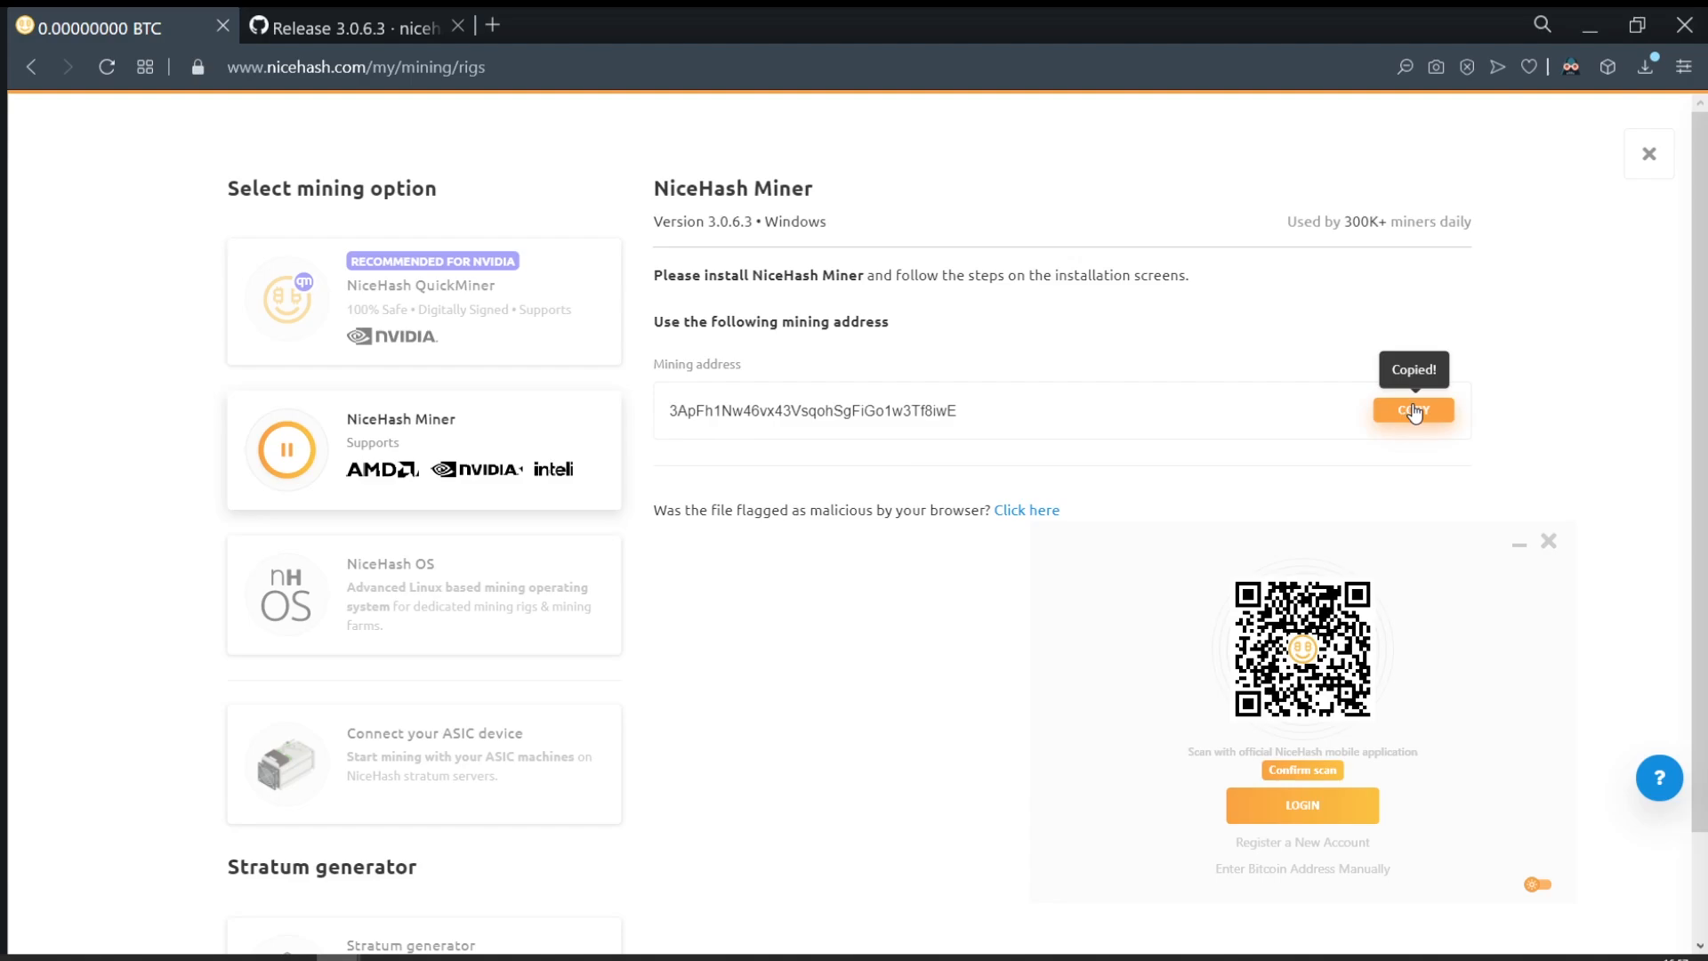
pyautogui.click(1283, 868)
pyautogui.rightClick(1272, 697)
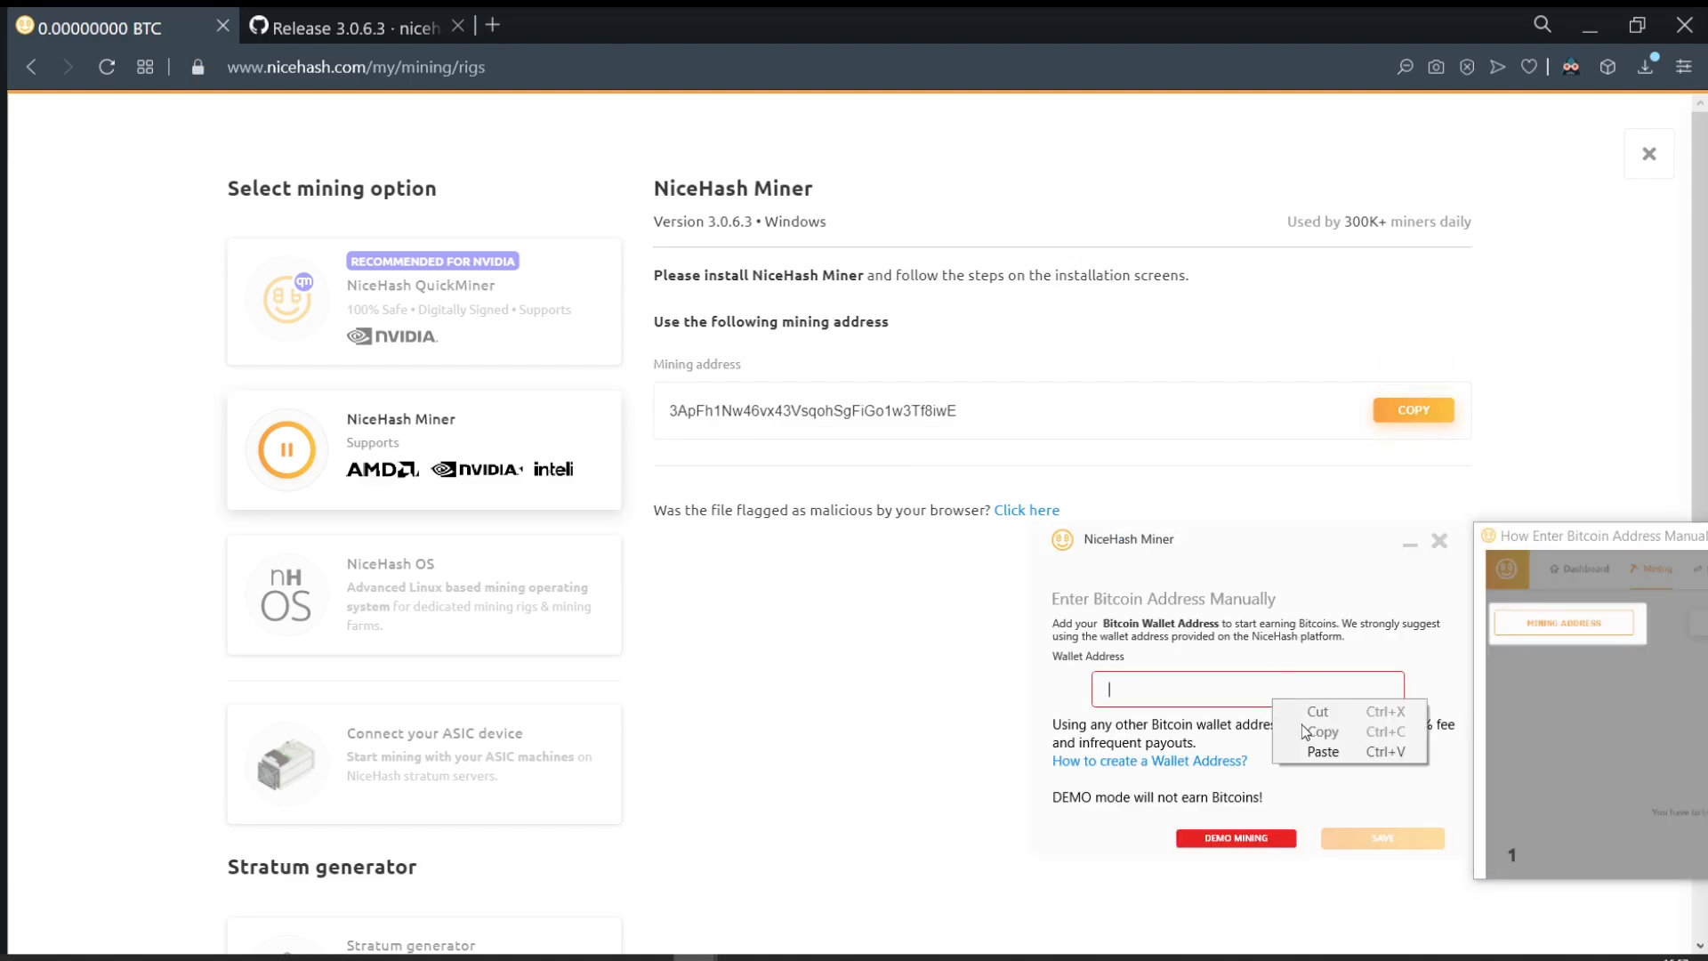
pyautogui.click(1322, 752)
pyautogui.click(1375, 838)
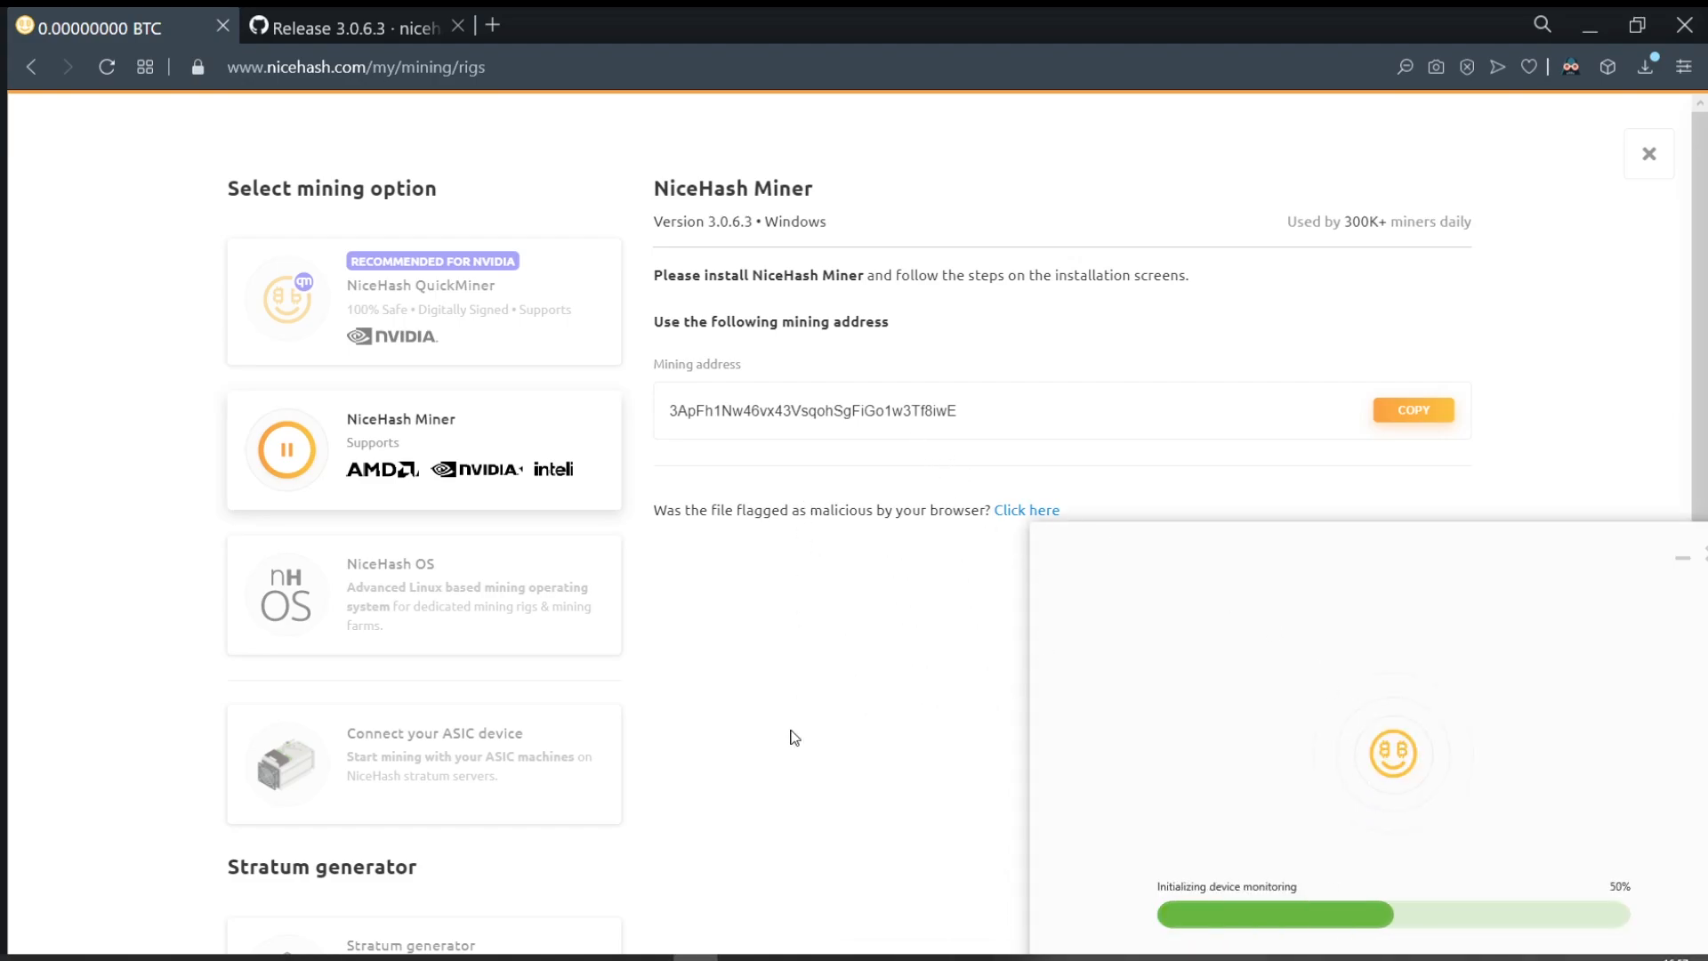
# Step: Close the download overlay, copy the mining wallet address again, and minimize the browser
pyautogui.click(1645, 183)
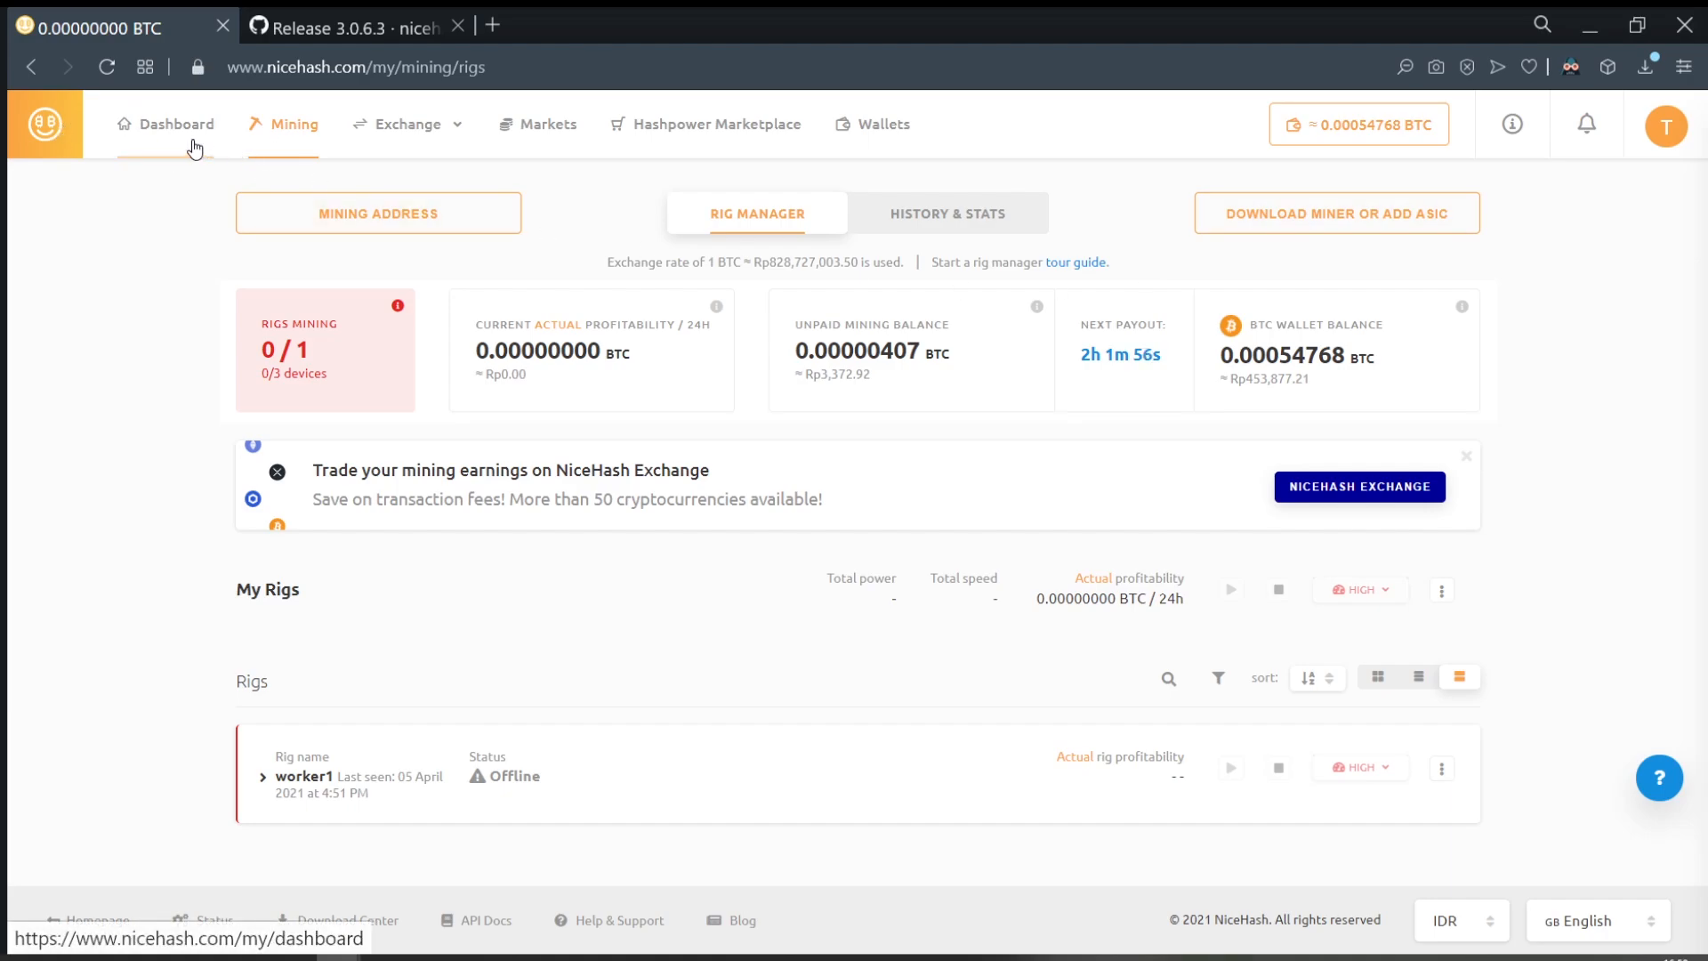
pyautogui.click(356, 228)
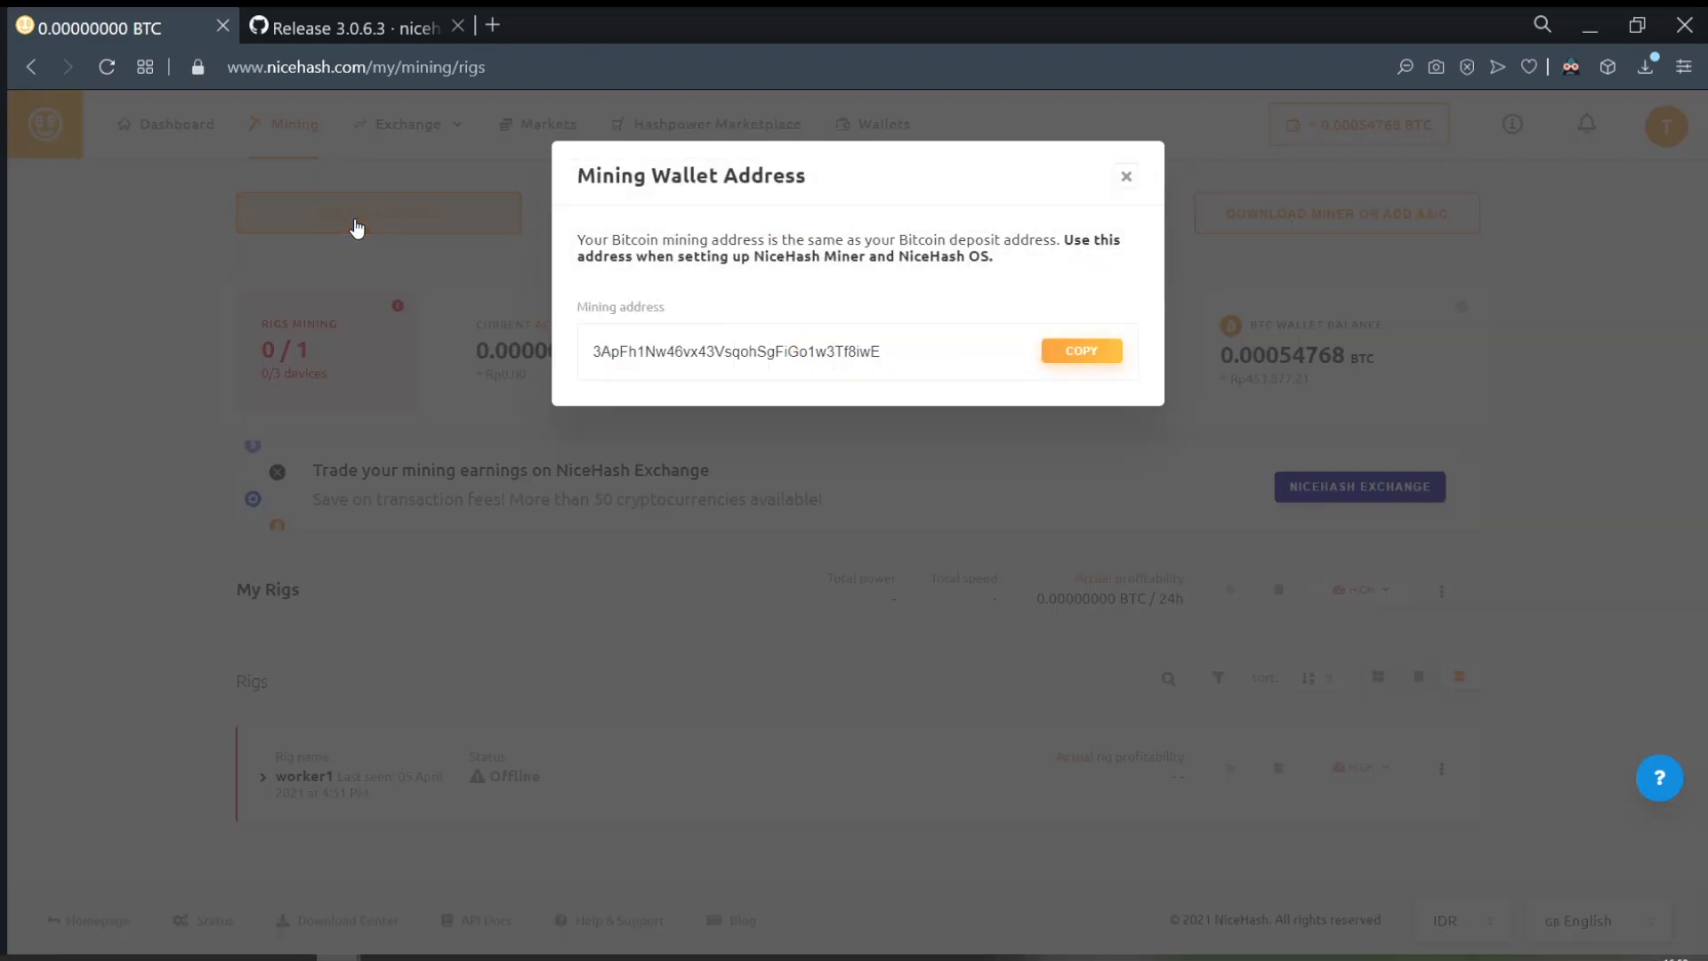
pyautogui.click(1100, 360)
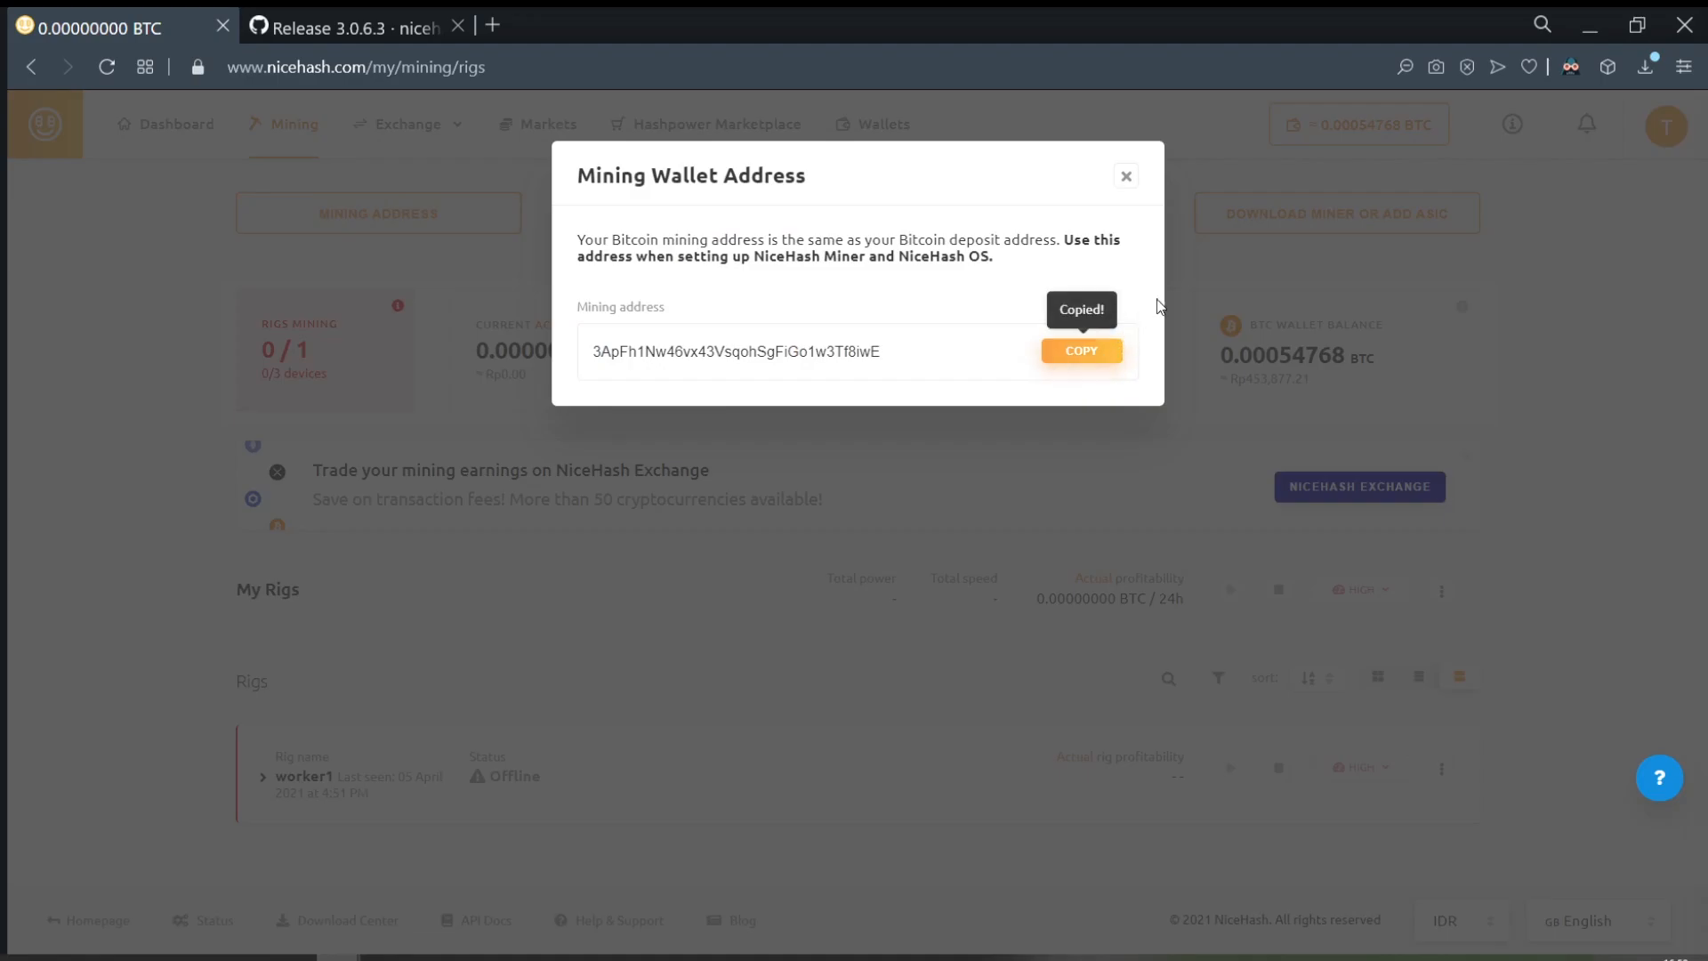
pyautogui.click(1127, 177)
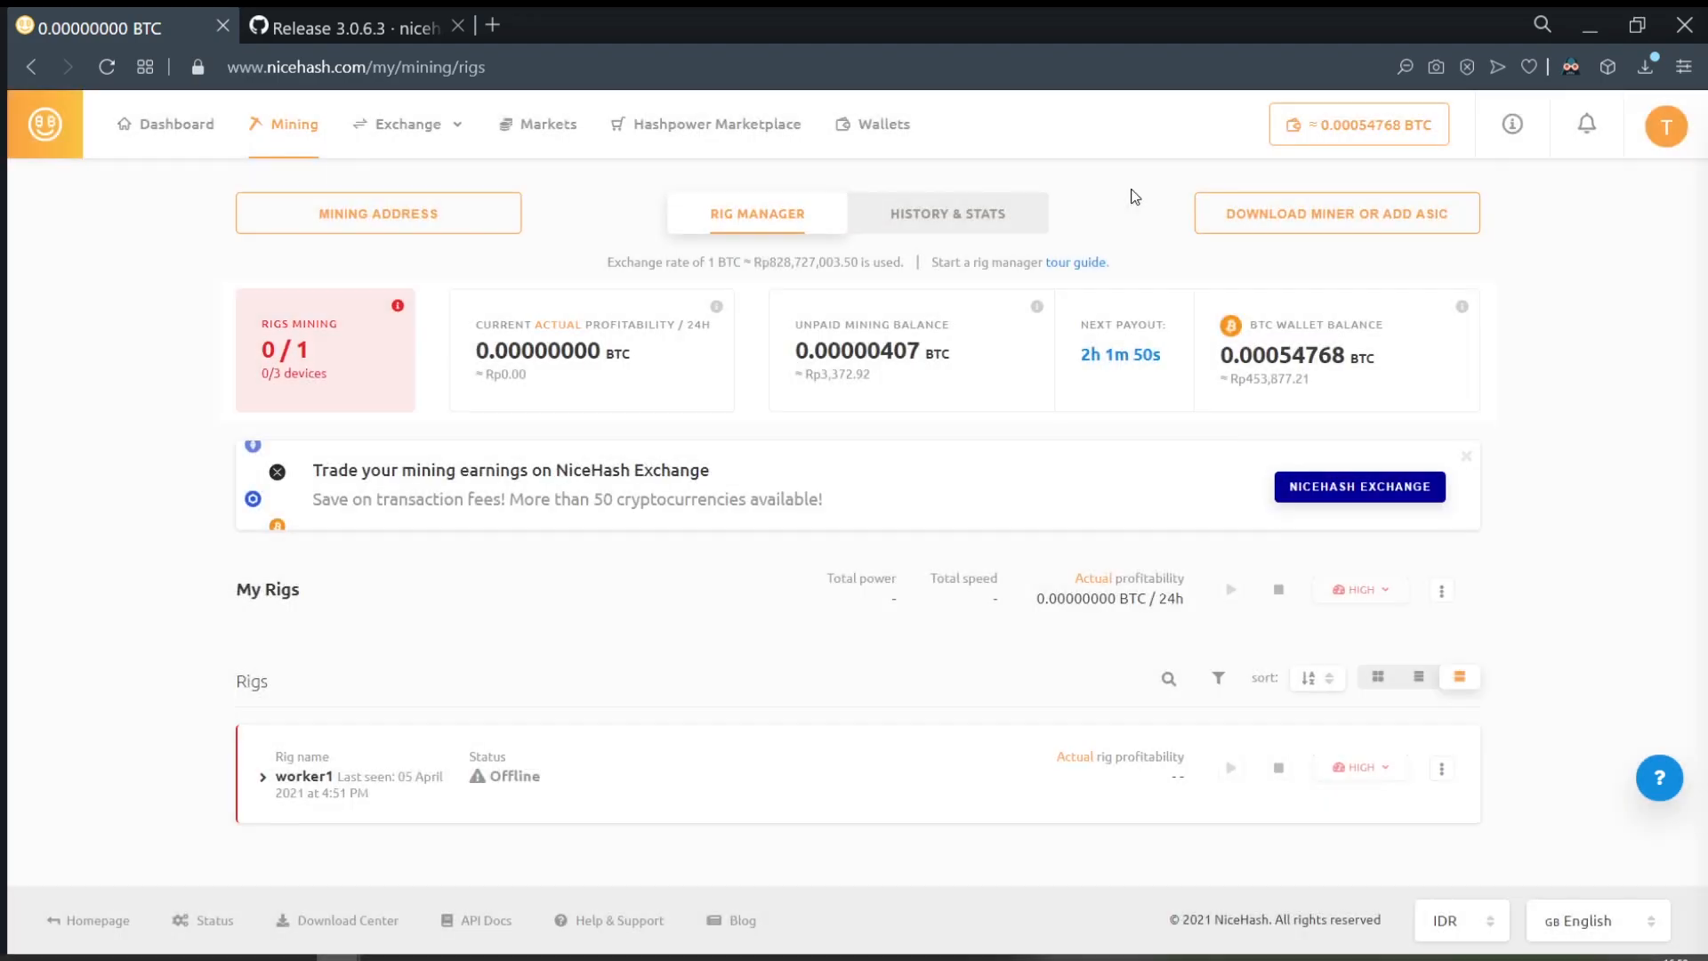
pyautogui.click(1581, 36)
# Step: Accept the NBMiner, lolMiner and XMRig plugins and restart NiceHash Miner
pyautogui.moveTo(1353, 536); pyautogui.dragTo(1105, 104)
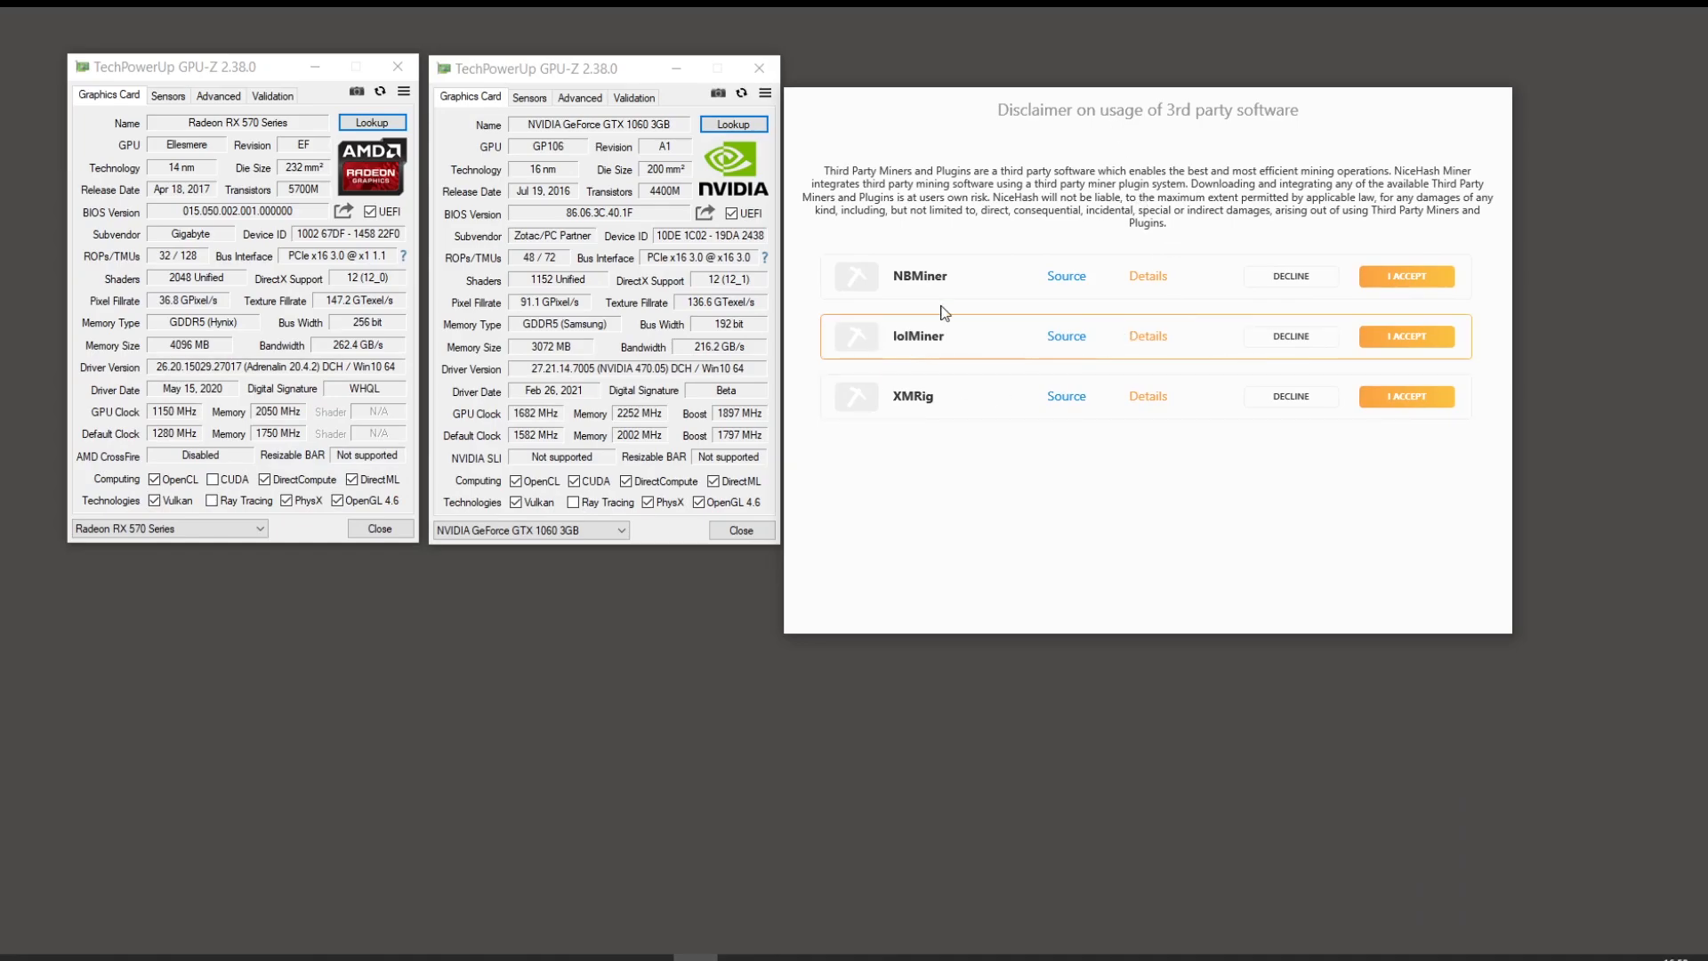
pyautogui.click(1433, 276)
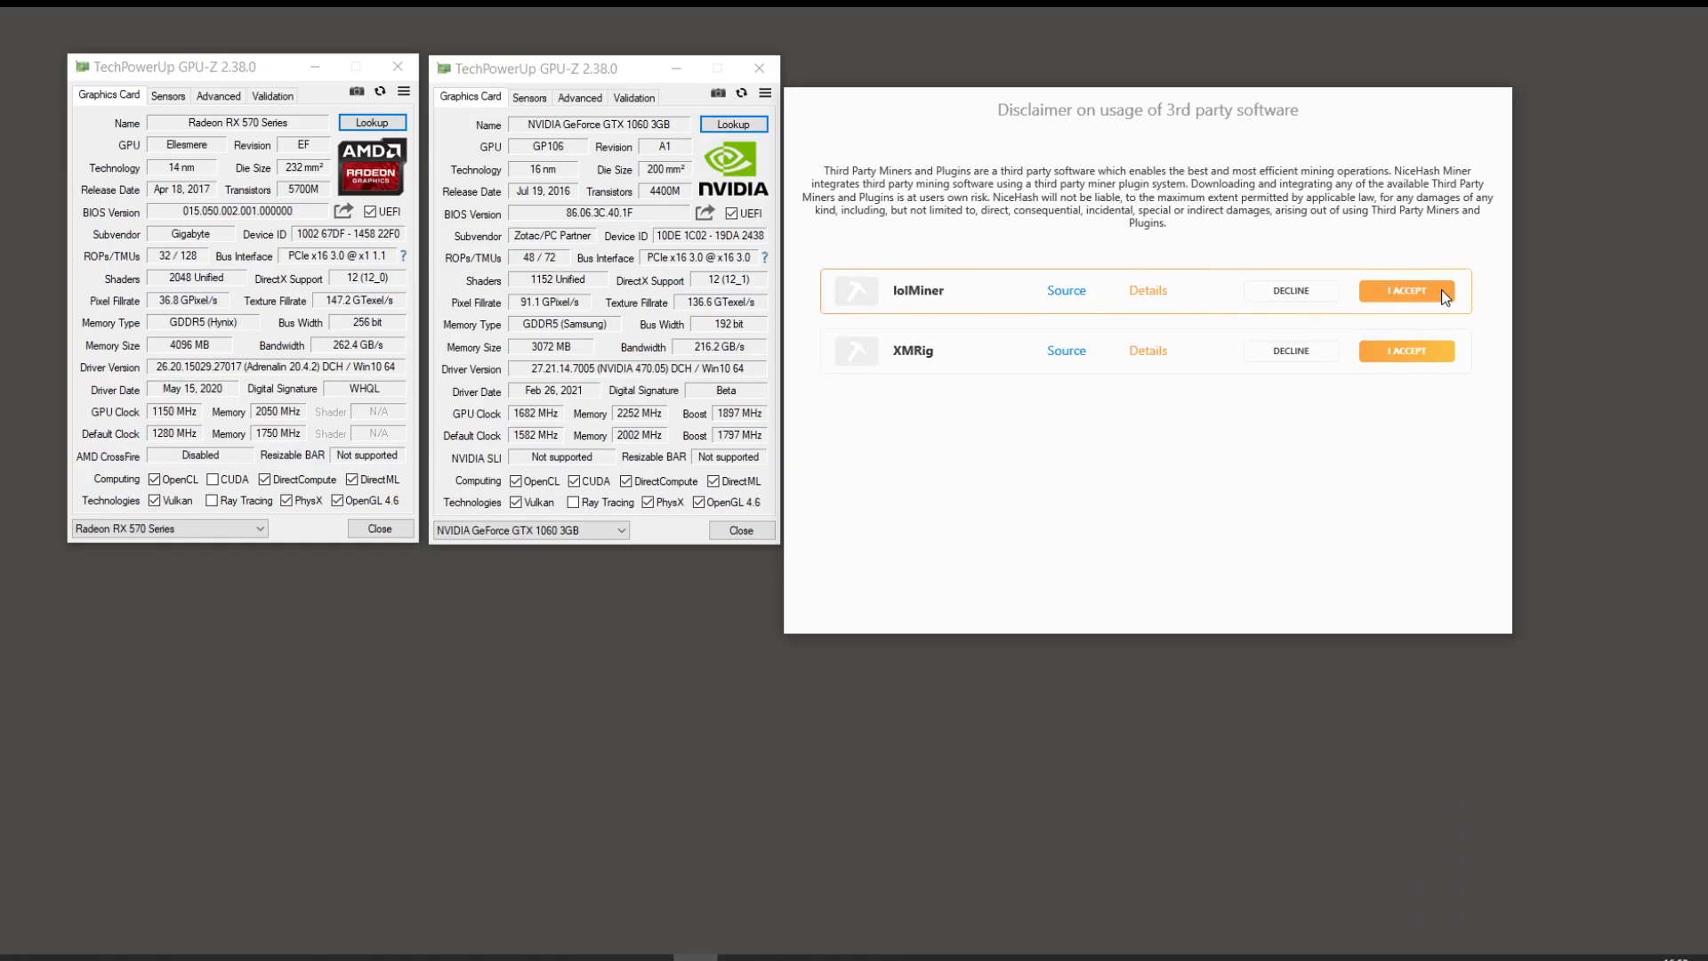
pyautogui.click(1441, 290)
pyautogui.click(1438, 312)
pyautogui.click(1159, 374)
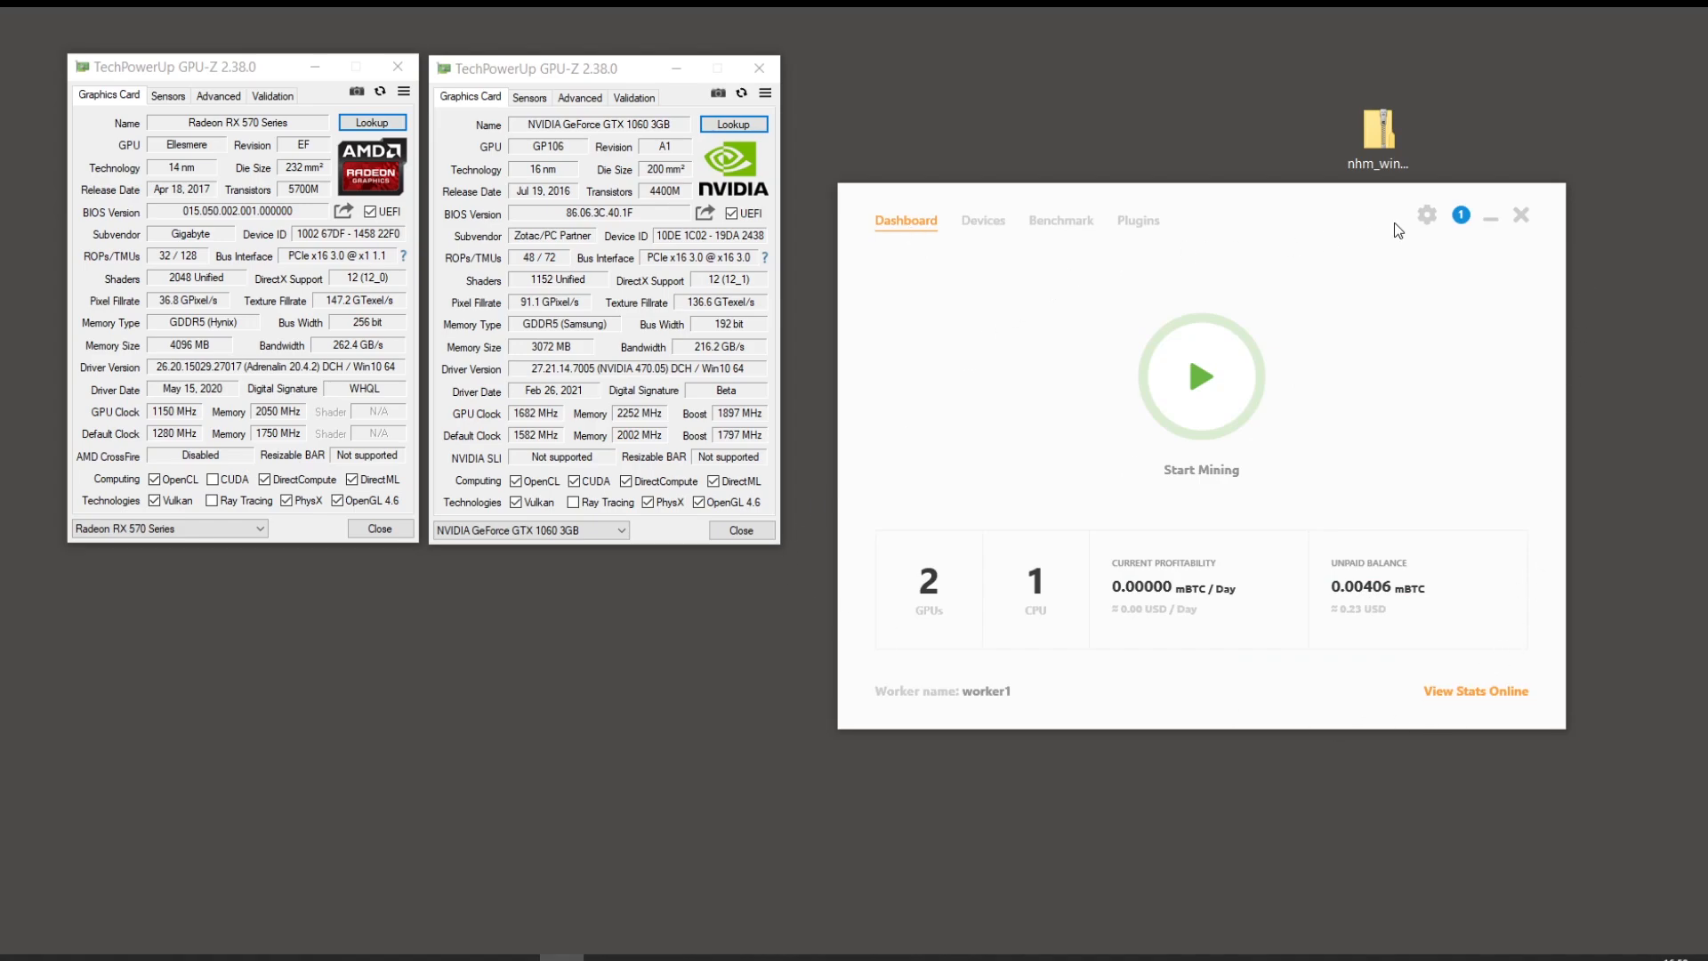
# Step: In Settings, replace the worker name worker1 with a new worker name
pyautogui.click(1426, 217)
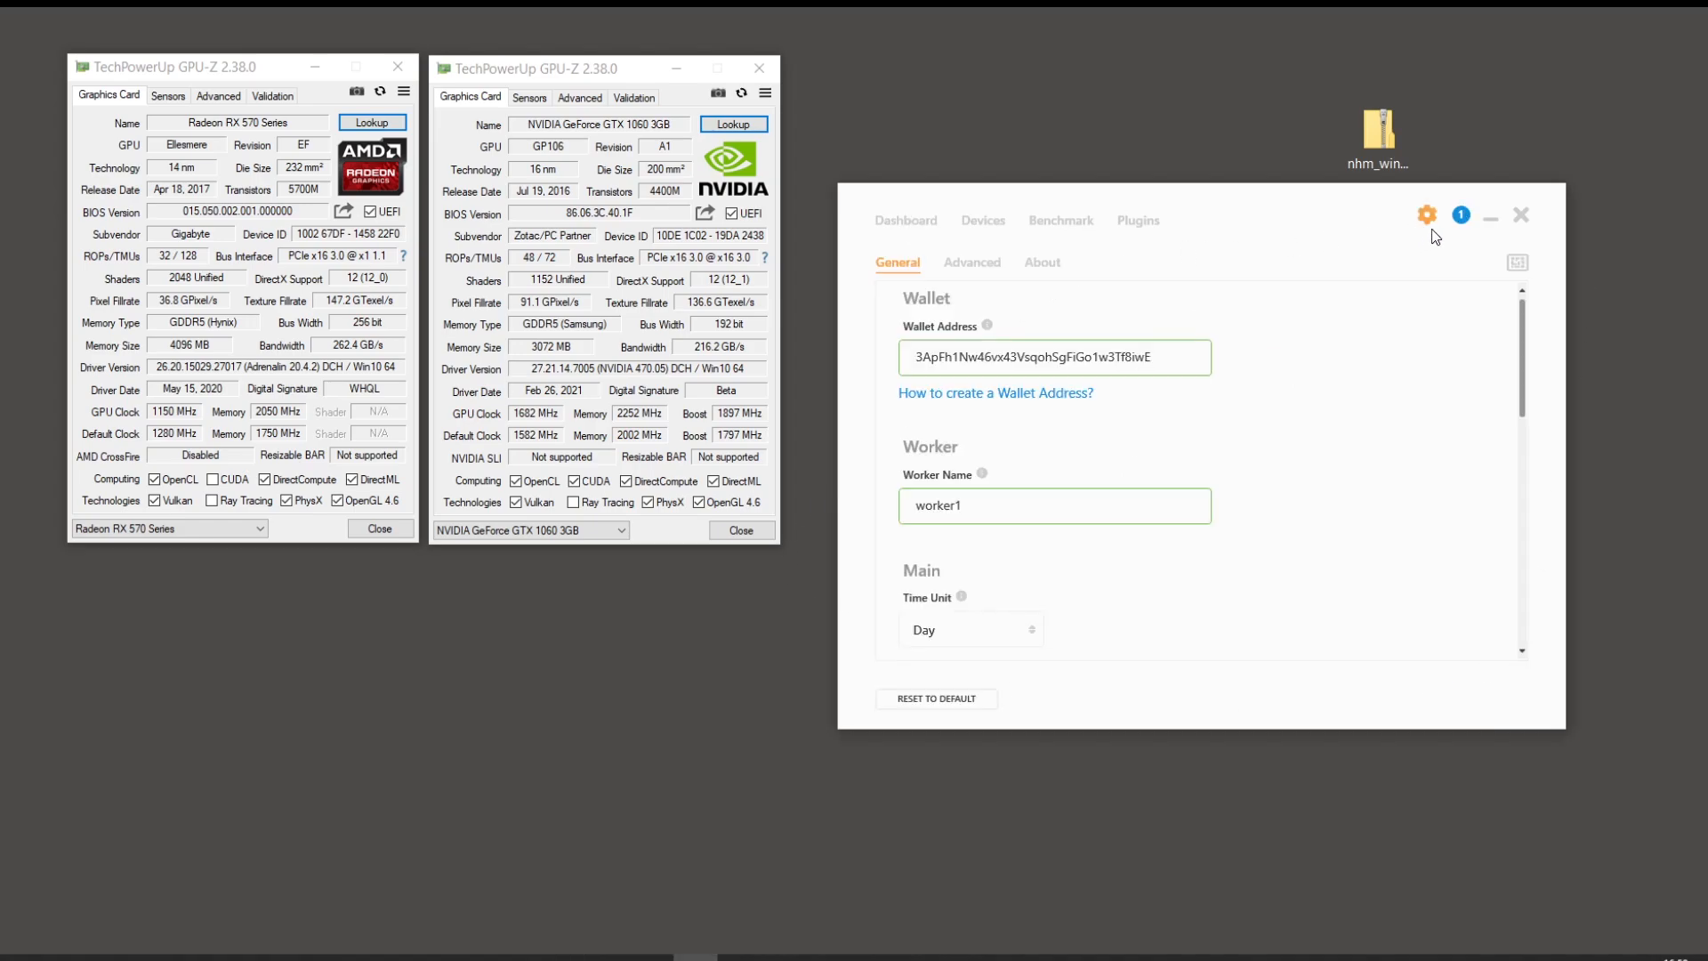
pyautogui.click(927, 354)
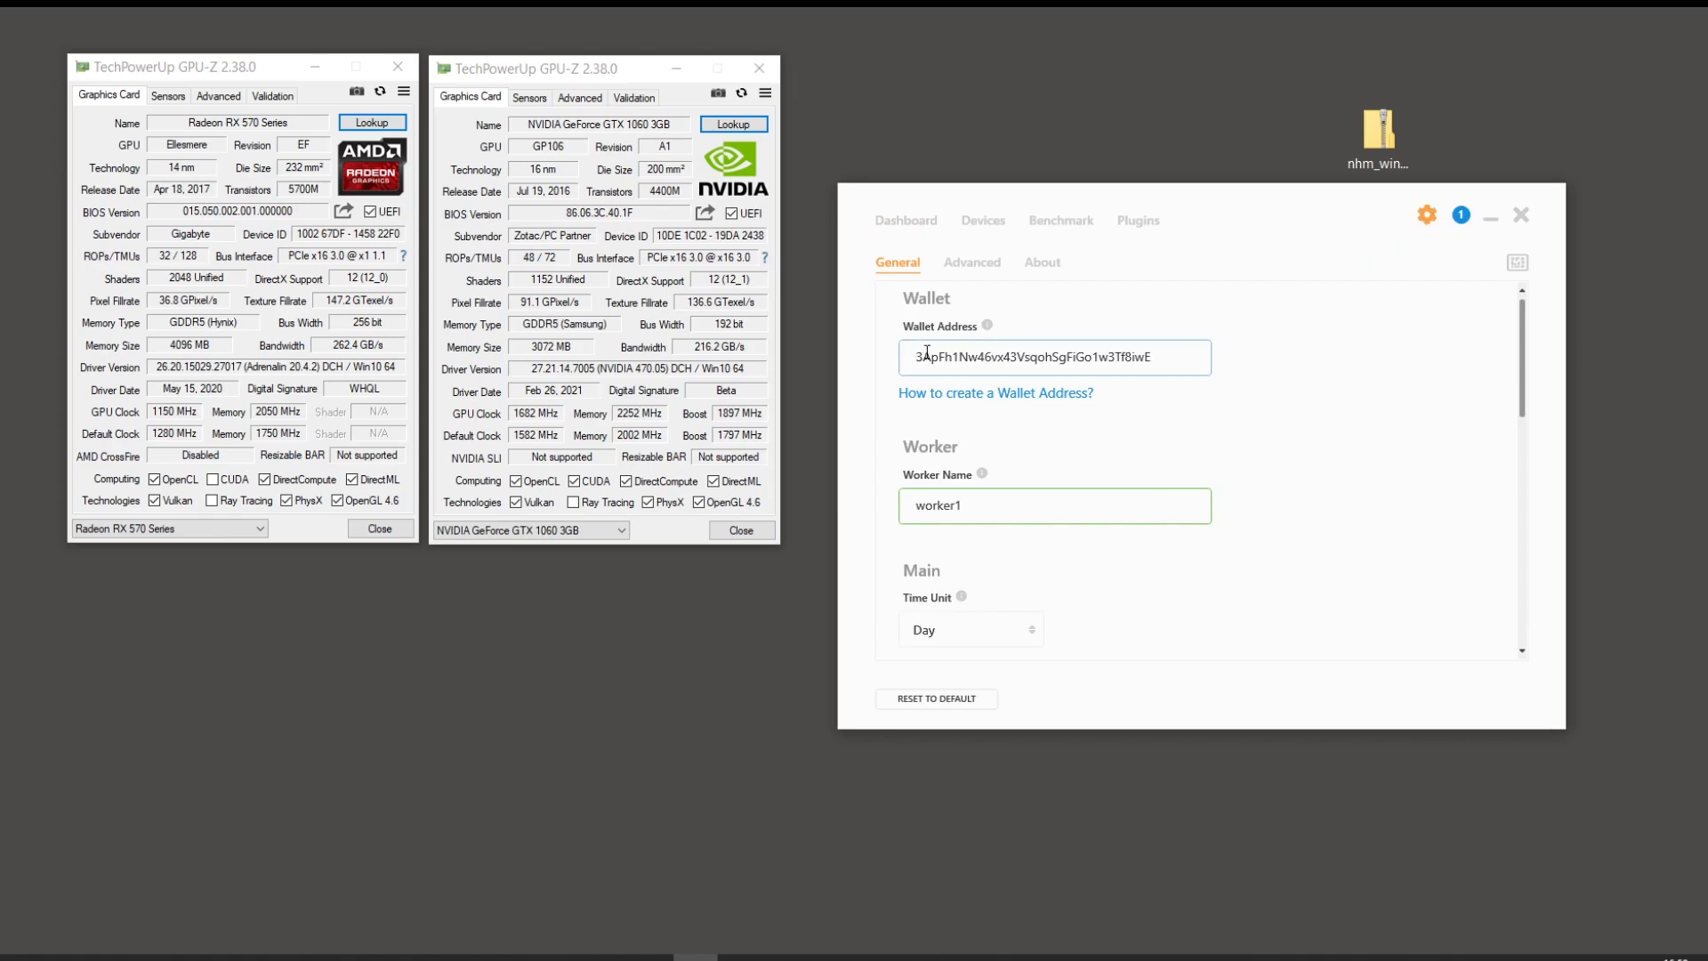
pyautogui.doubleClick(987, 505)
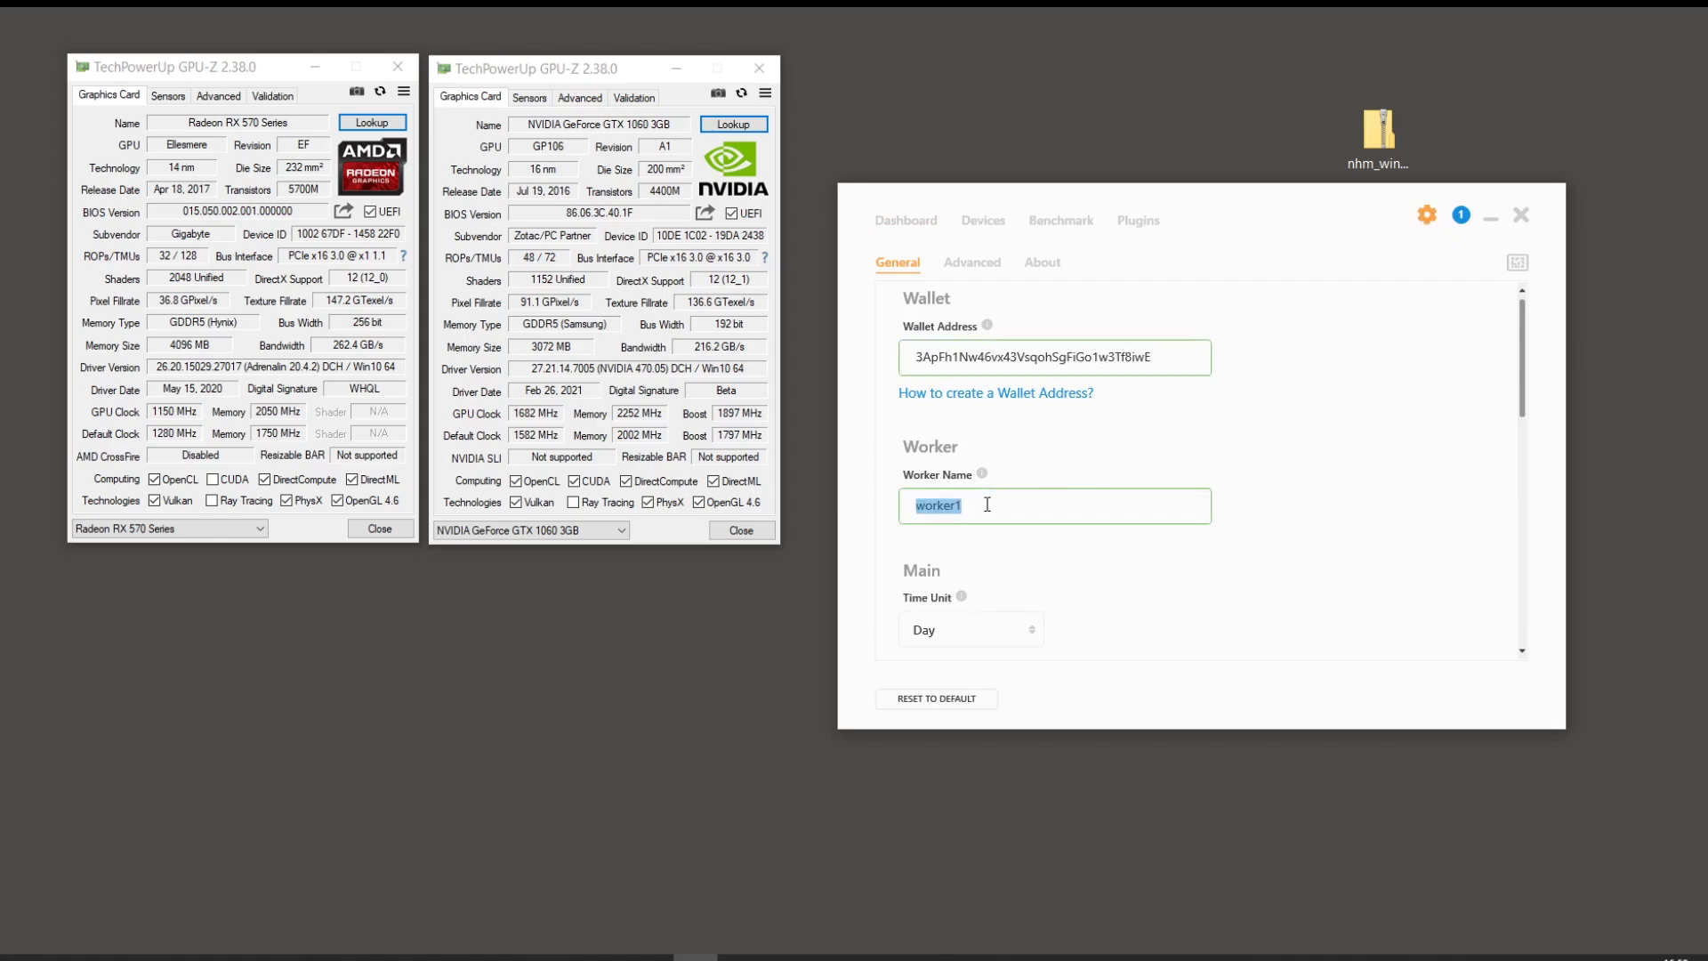
pyautogui.write('Antony')
# Step: Keep the service location set to Europe
pyautogui.scroll(-1, 919, 526)
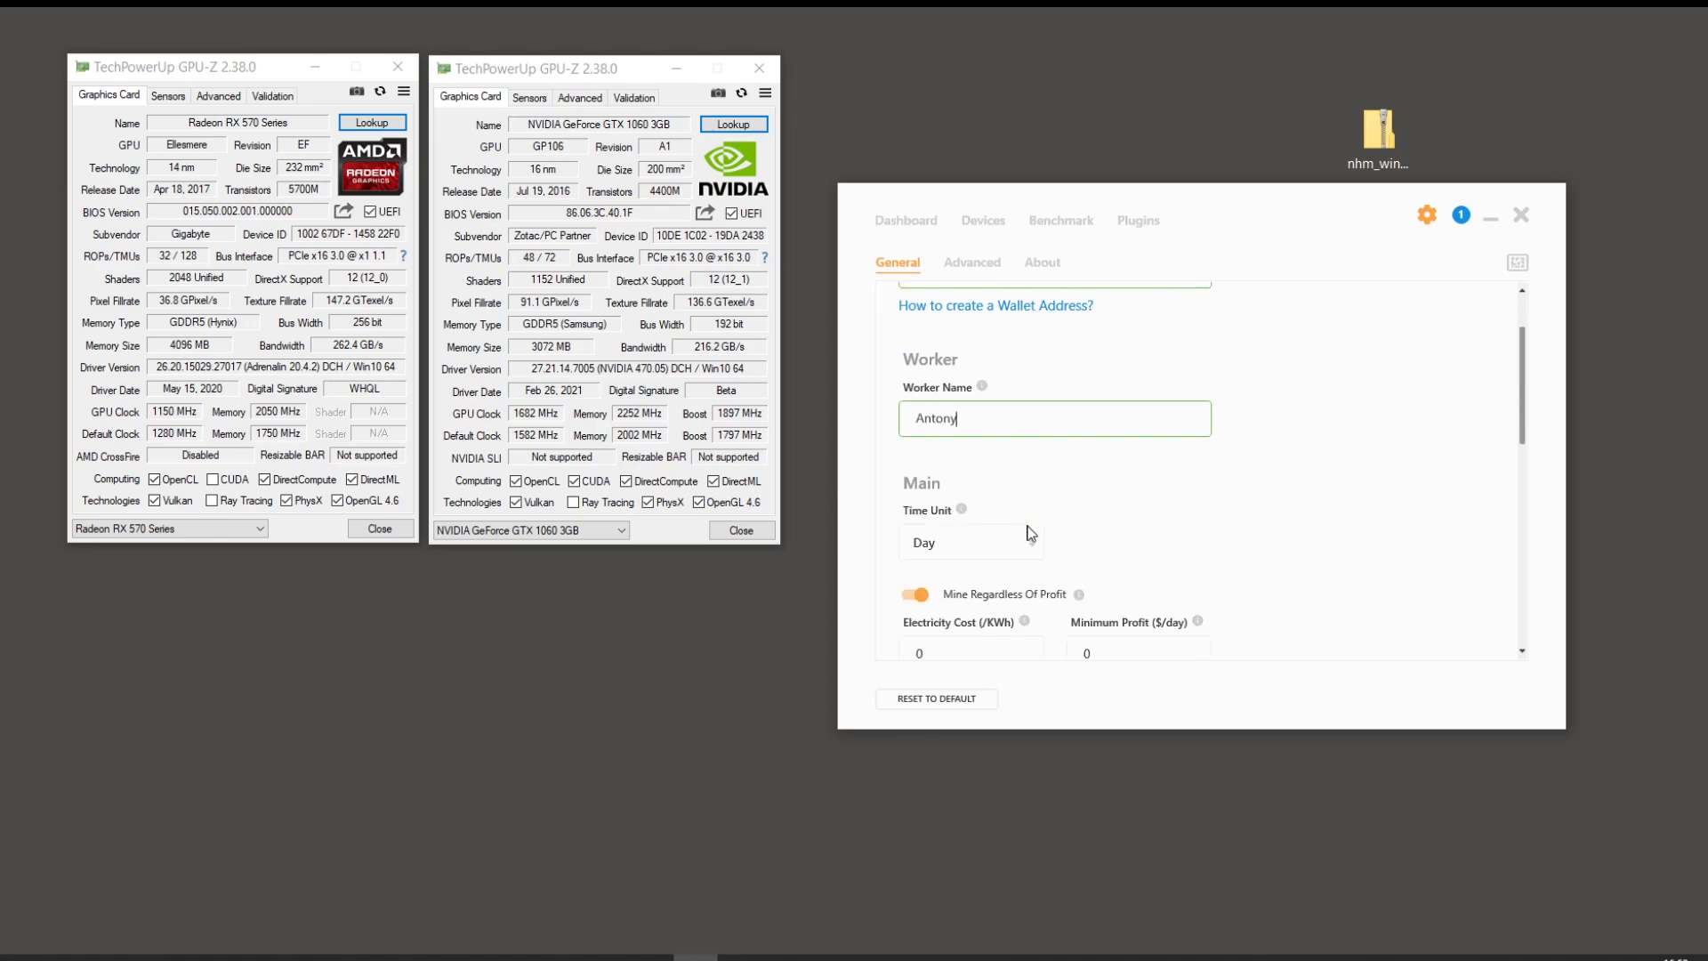
pyautogui.scroll(-2, 925, 534)
pyautogui.scroll(-3, 1032, 536)
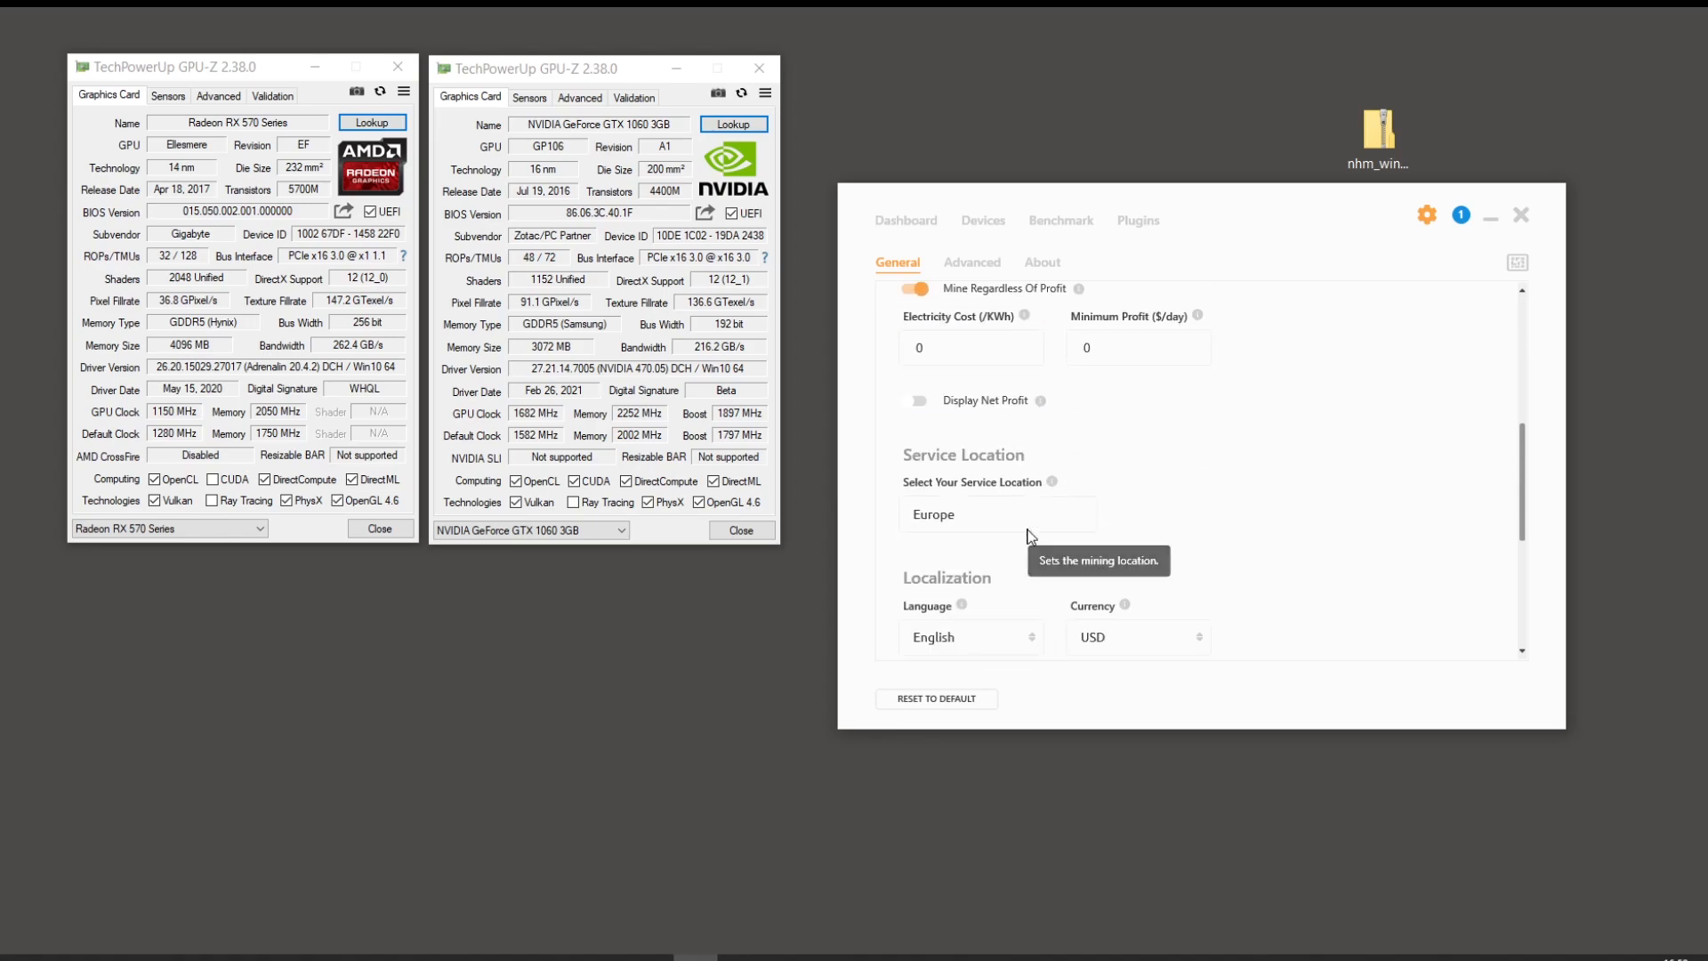
pyautogui.click(1061, 432)
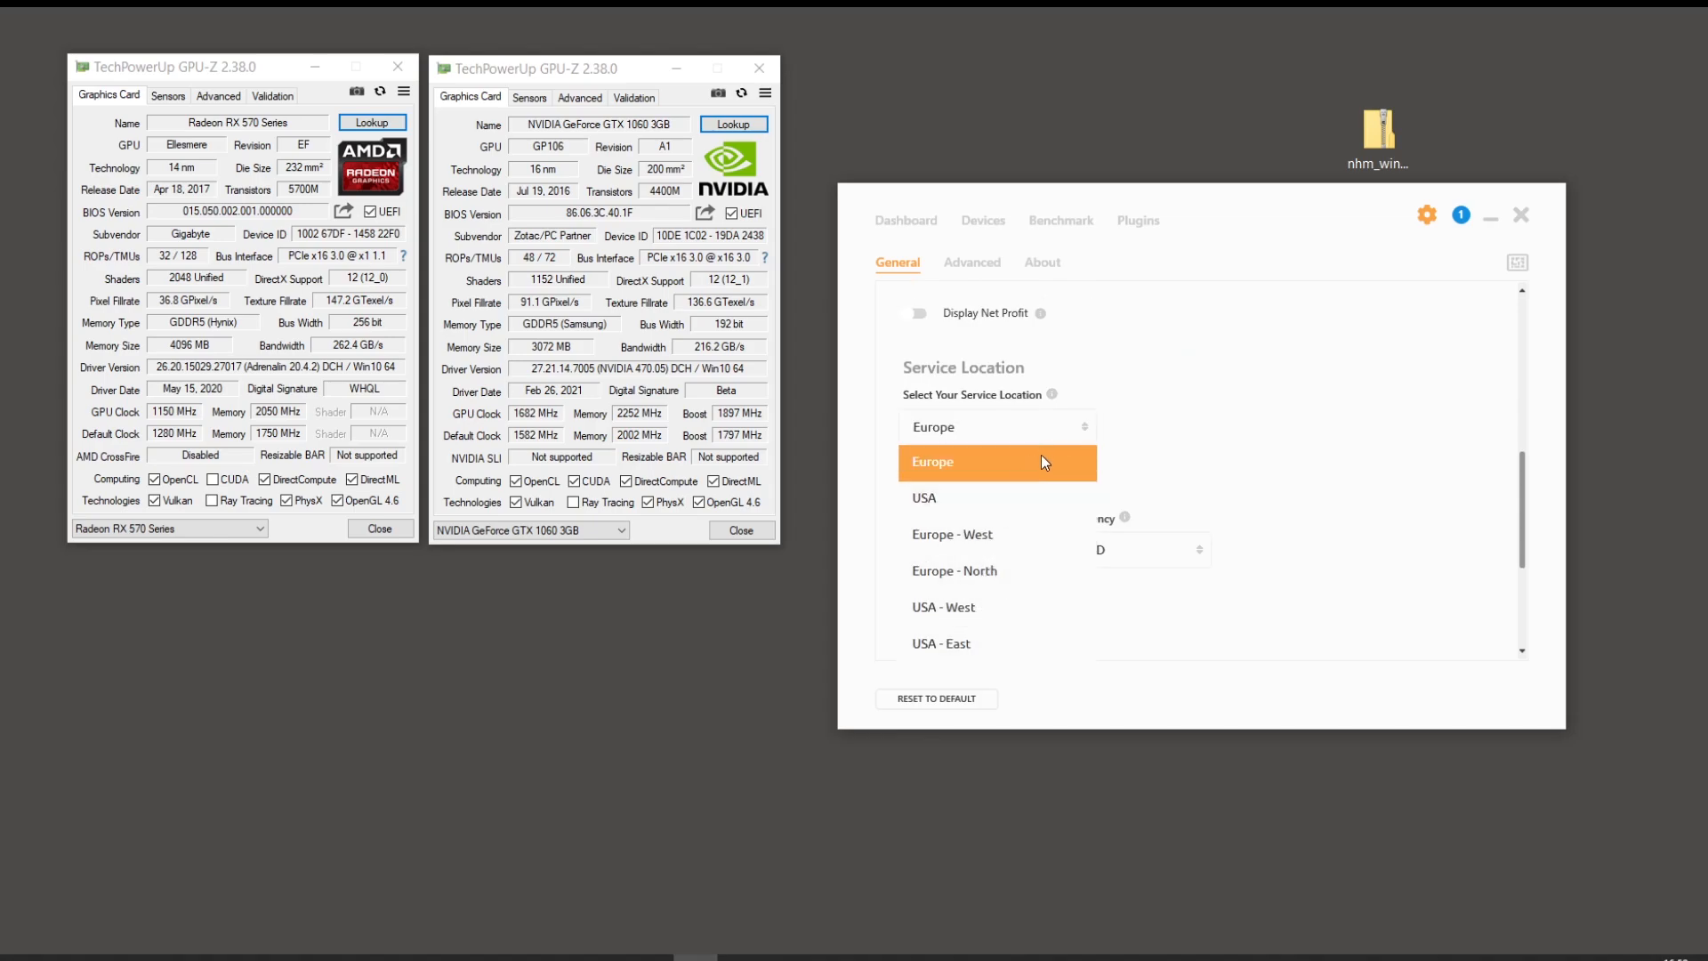
pyautogui.click(1069, 472)
# Step: Set the display currency to IDR and keep the Light theme
pyautogui.scroll(-1, 1069, 472)
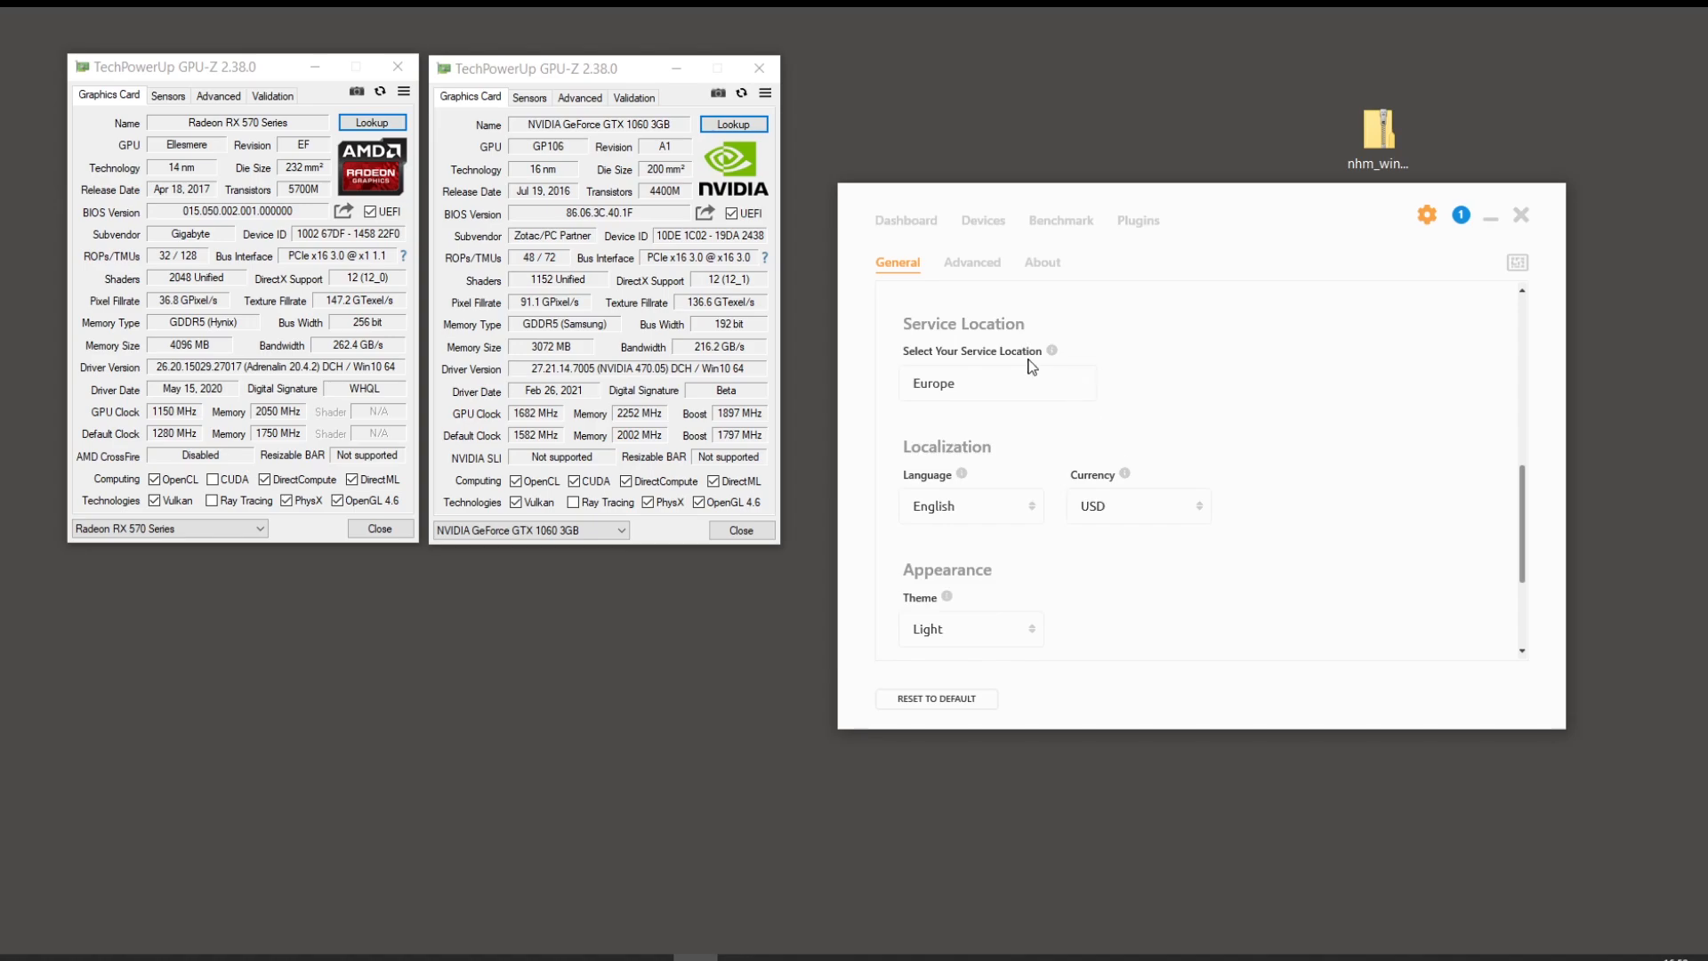
pyautogui.click(1172, 518)
pyautogui.click(1142, 509)
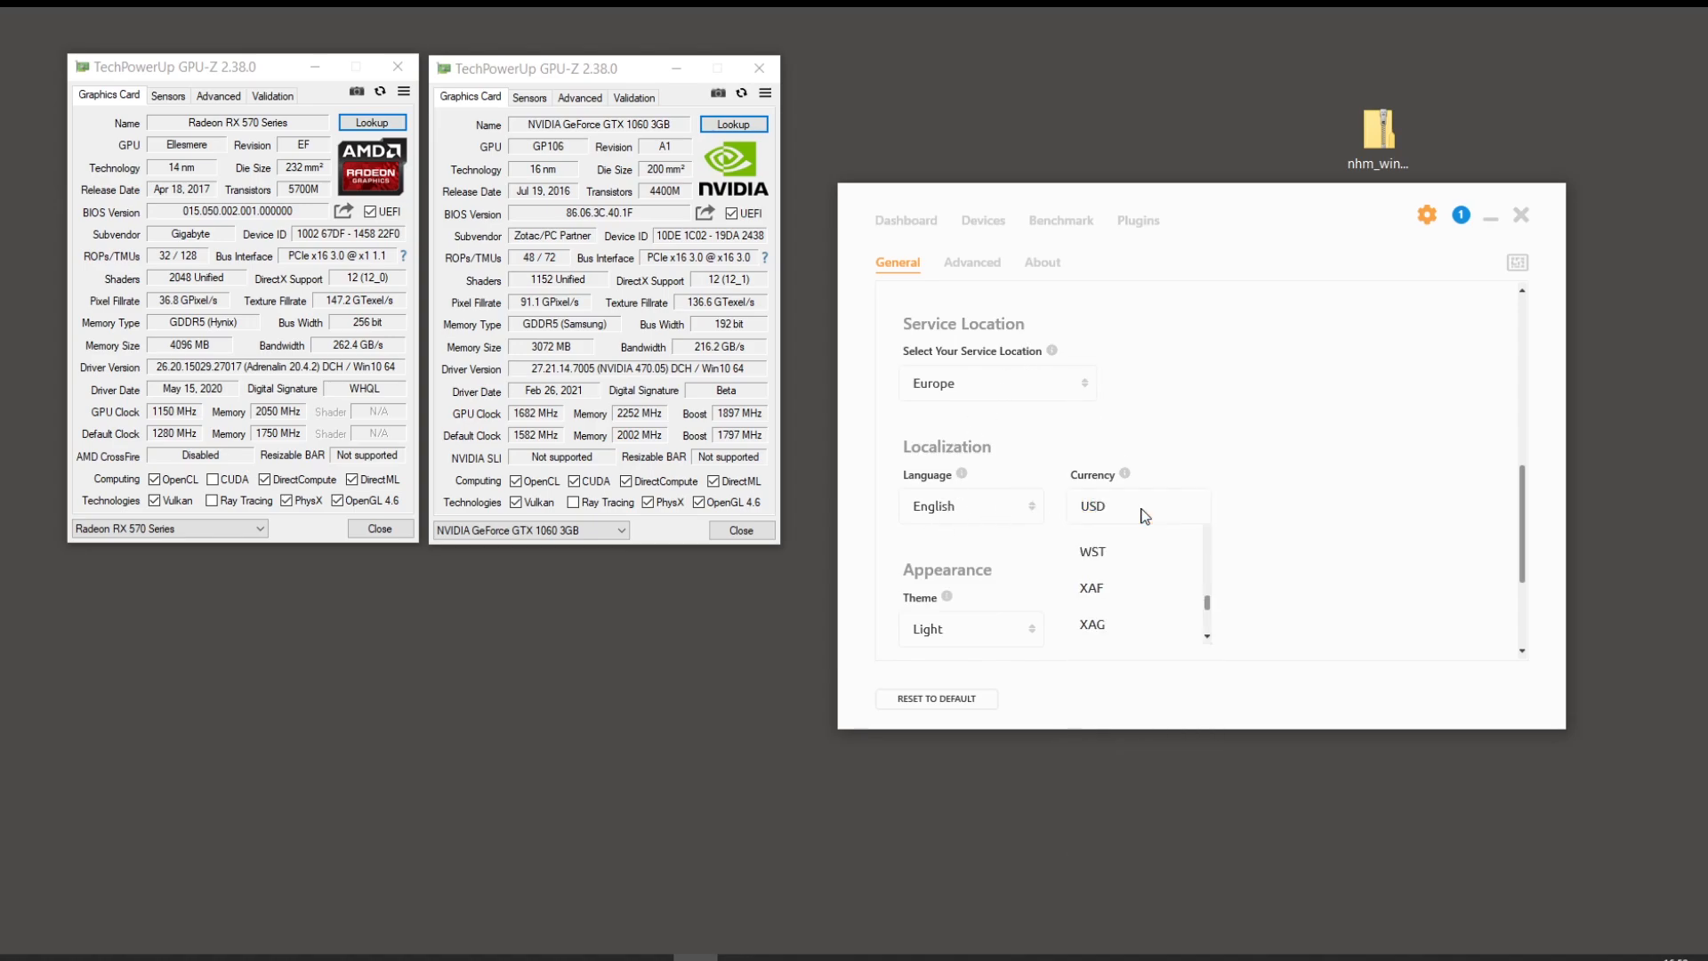
pyautogui.press('i')
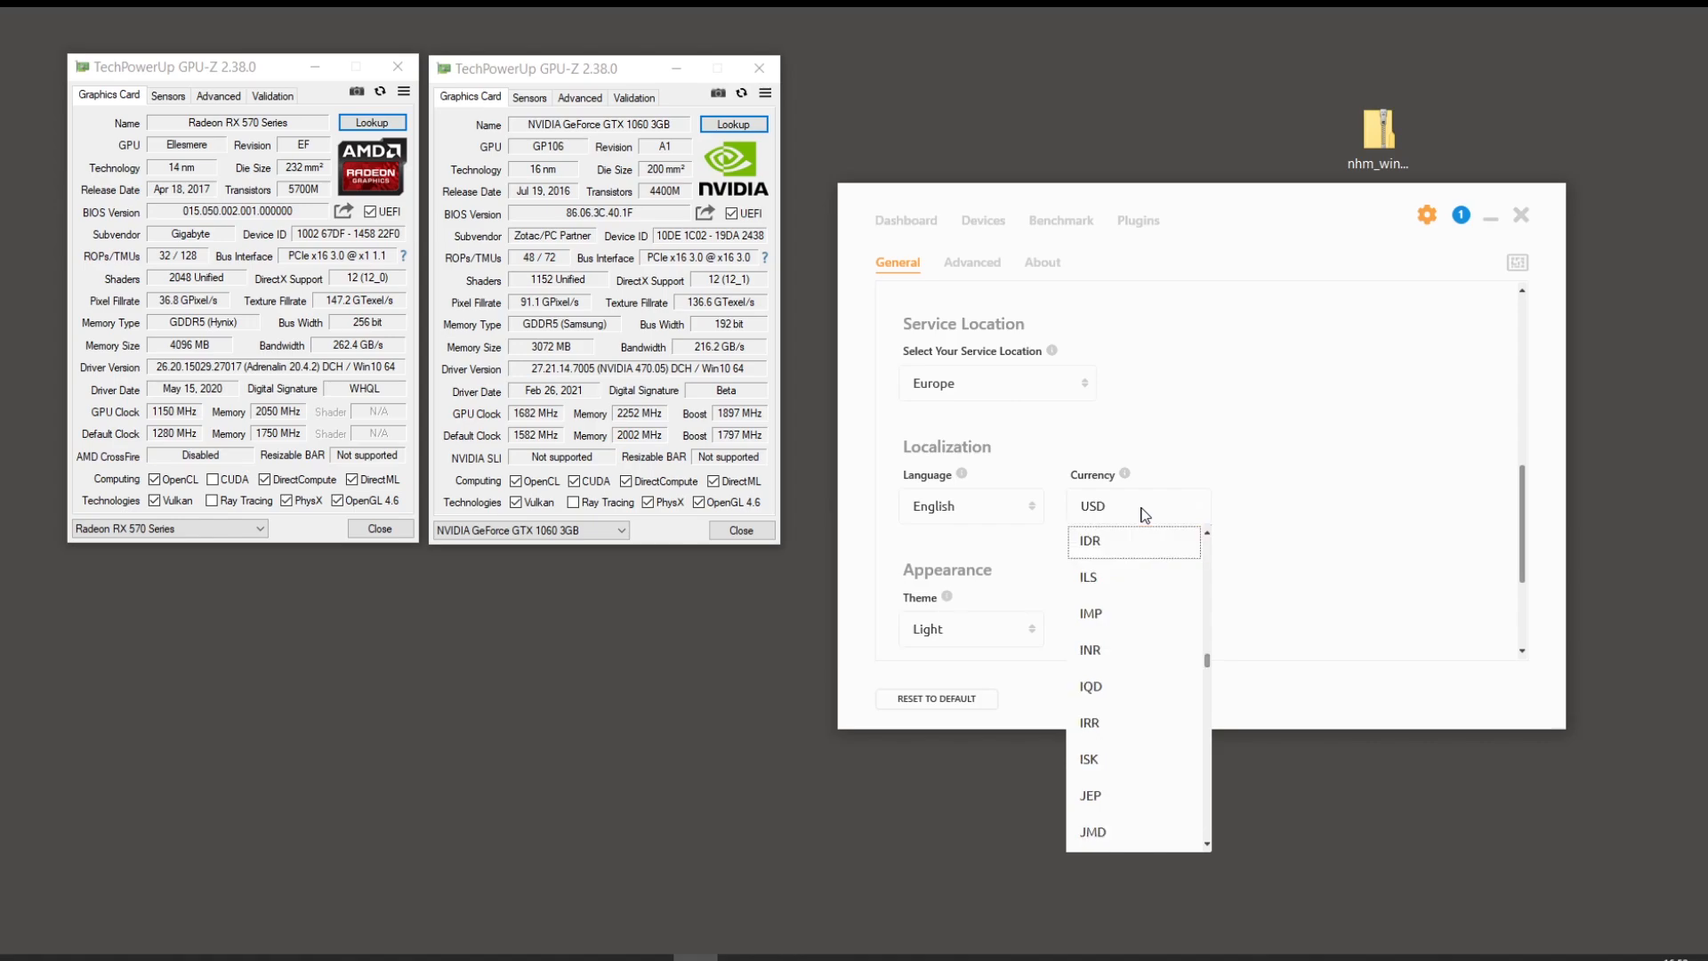
pyautogui.click(1123, 546)
pyautogui.scroll(-1, 1032, 534)
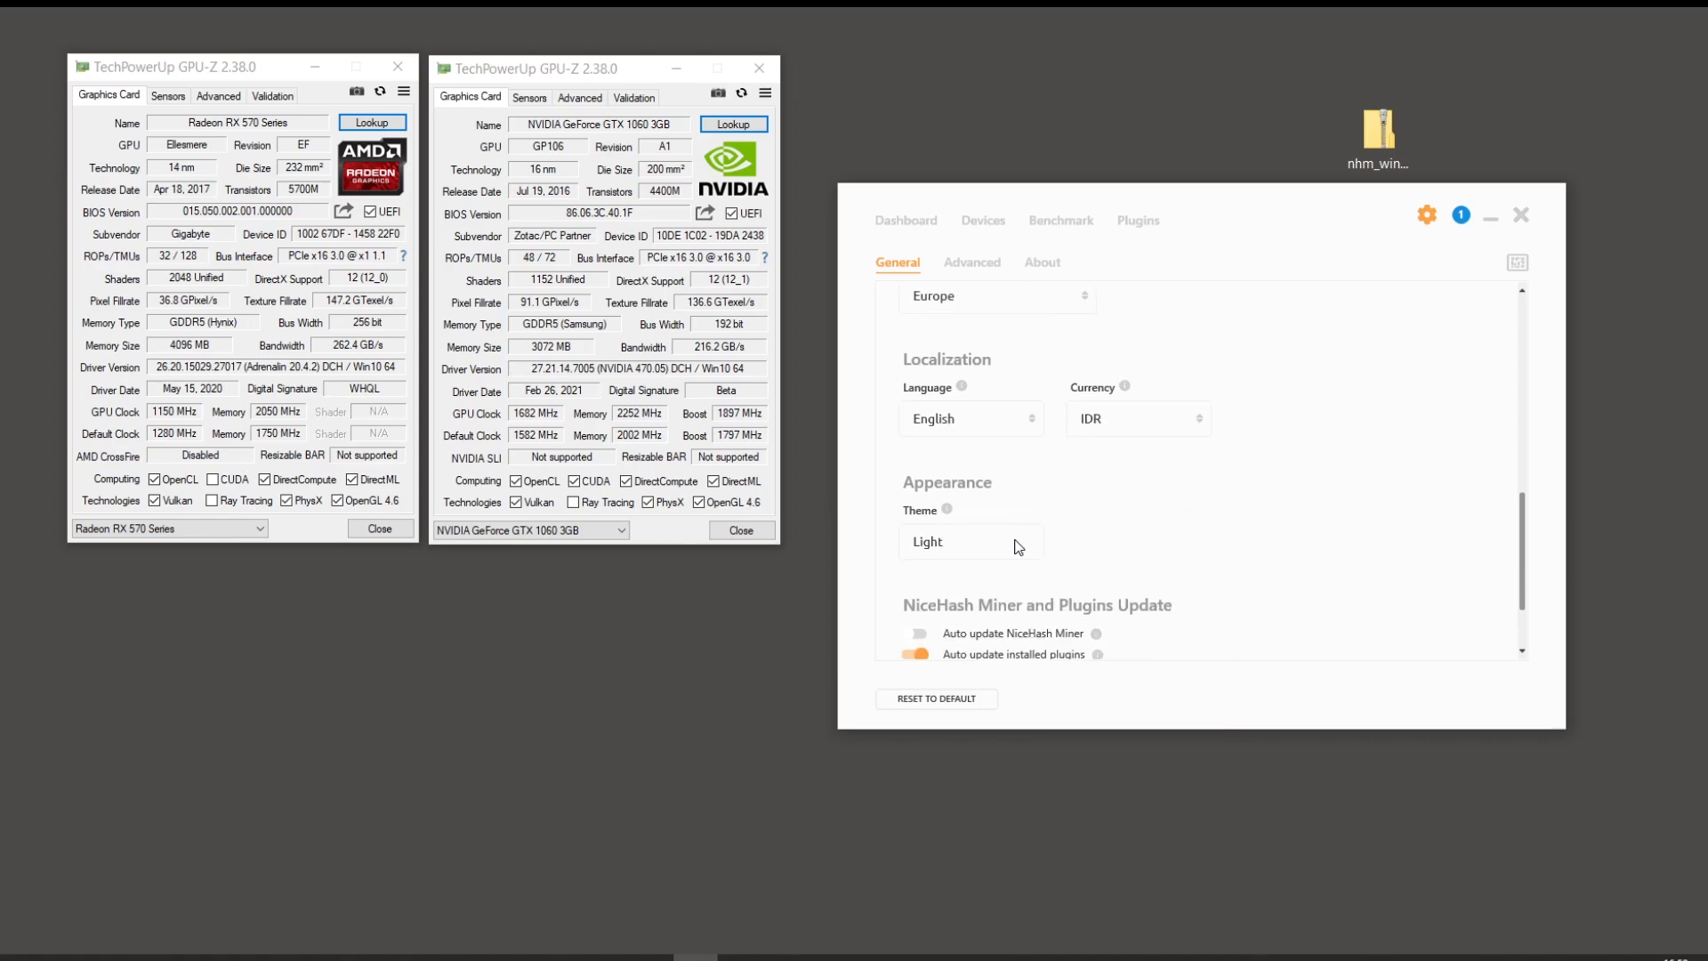
pyautogui.click(969, 544)
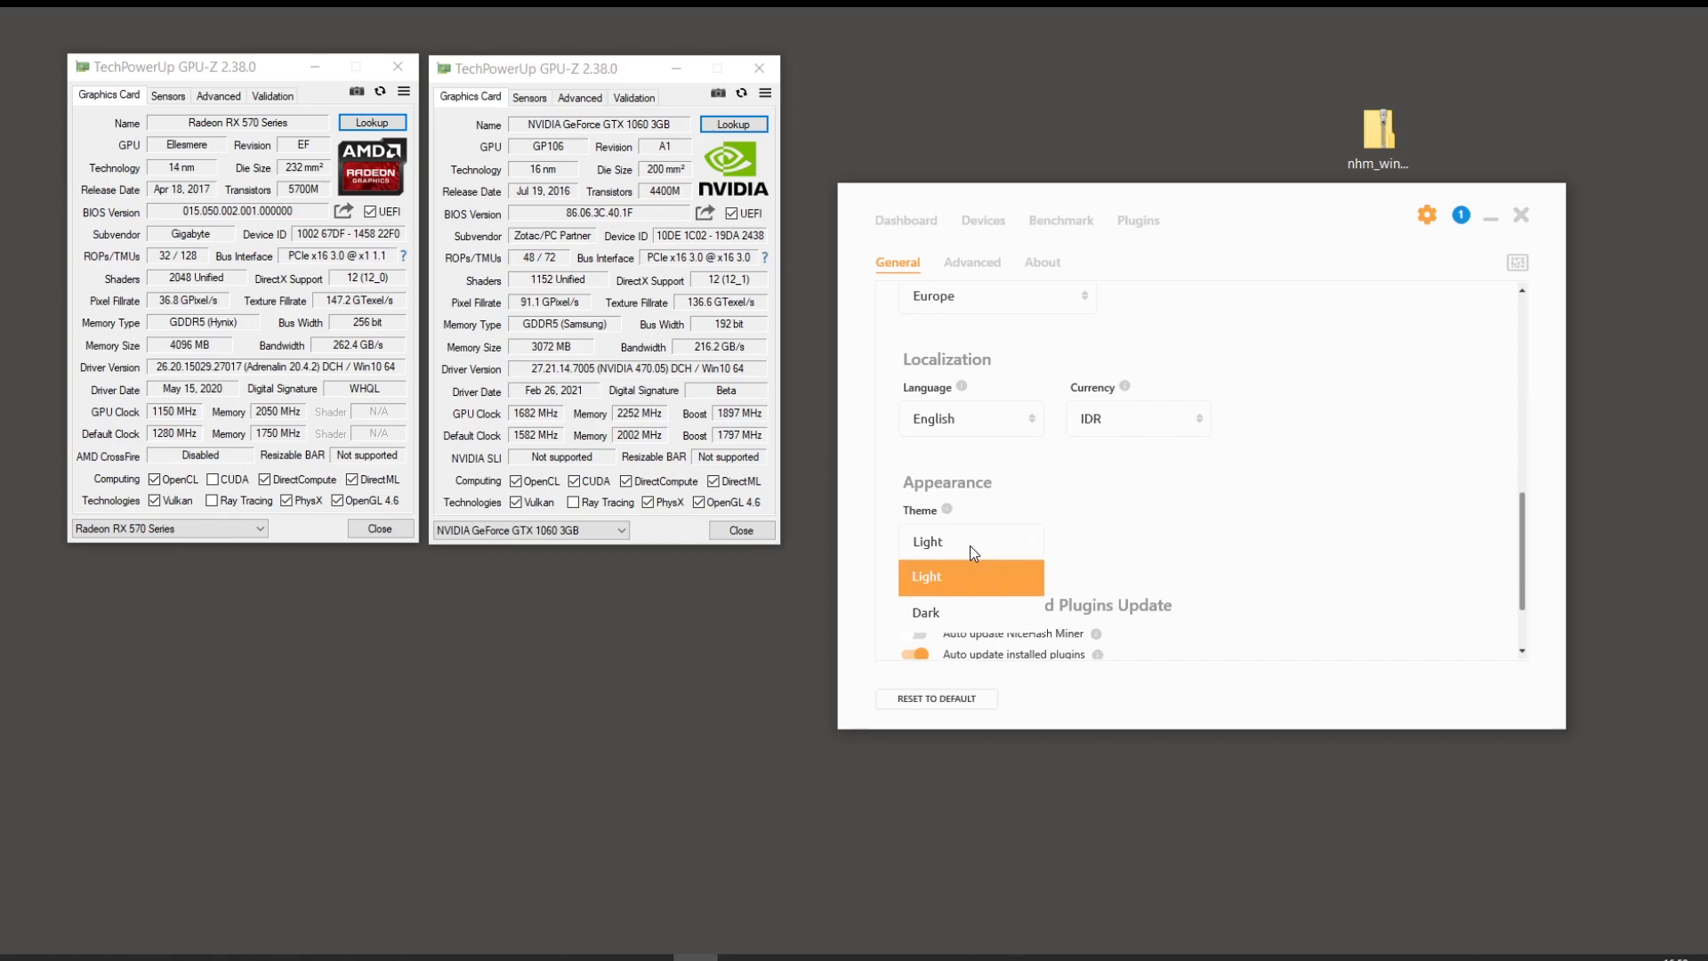
pyautogui.click(969, 546)
pyautogui.scroll(-1, 1032, 525)
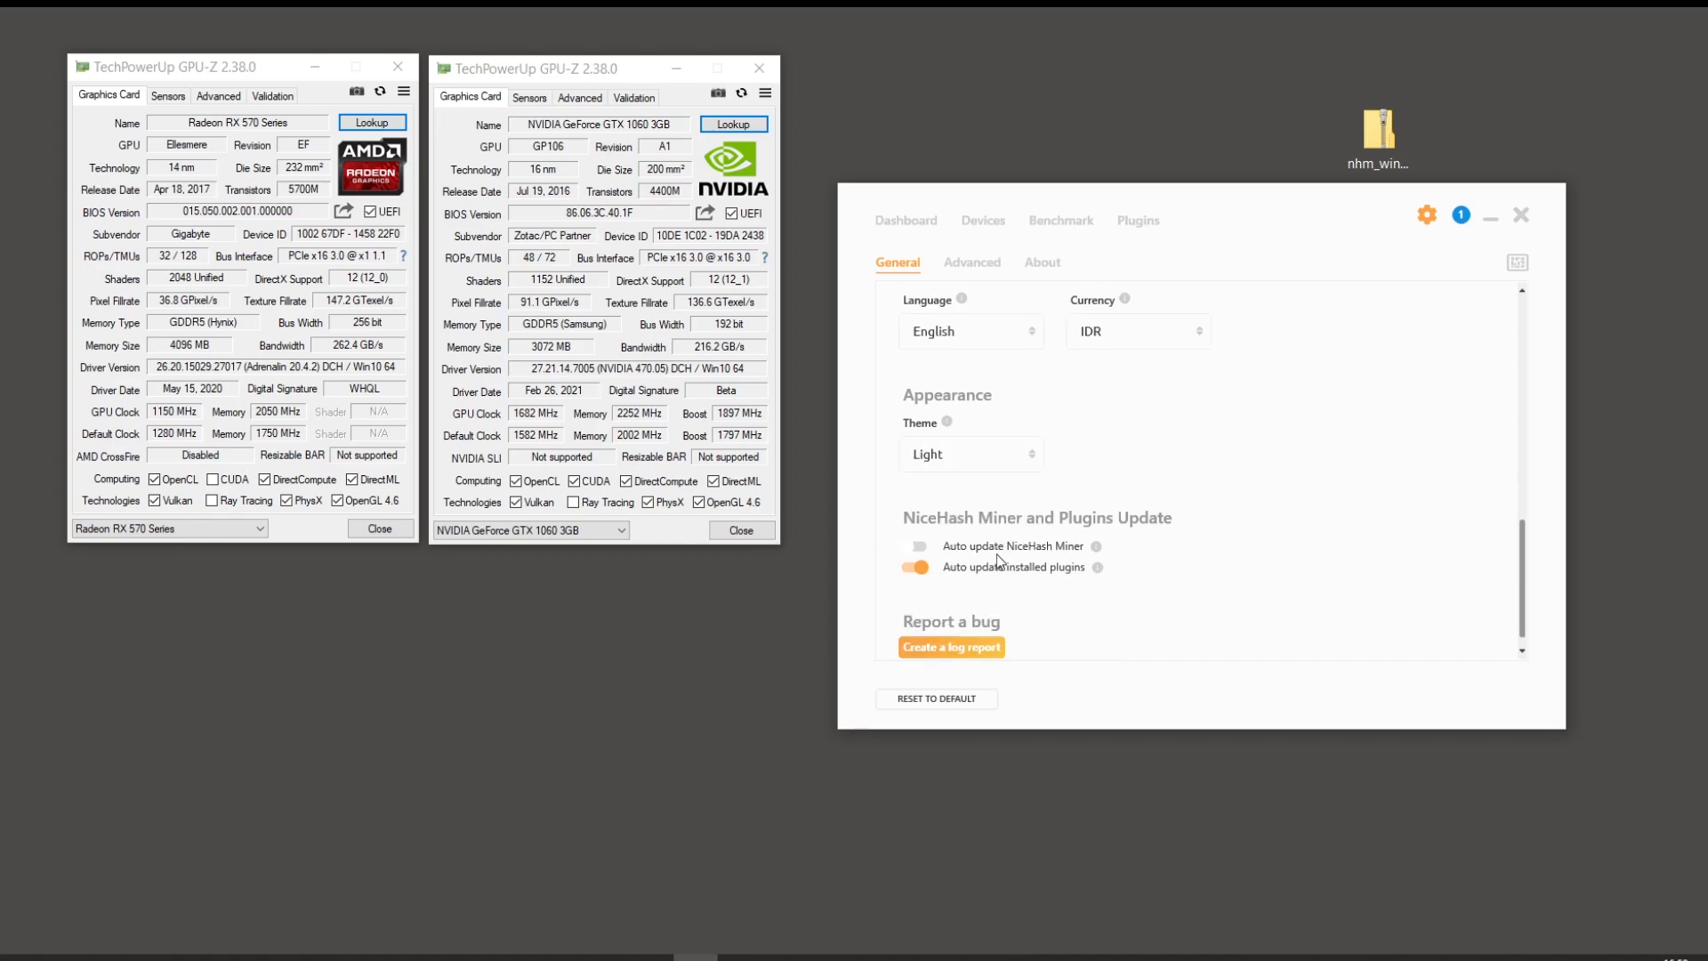
pyautogui.scroll(-1, 1181, 556)
pyautogui.scroll(10, 999, 306)
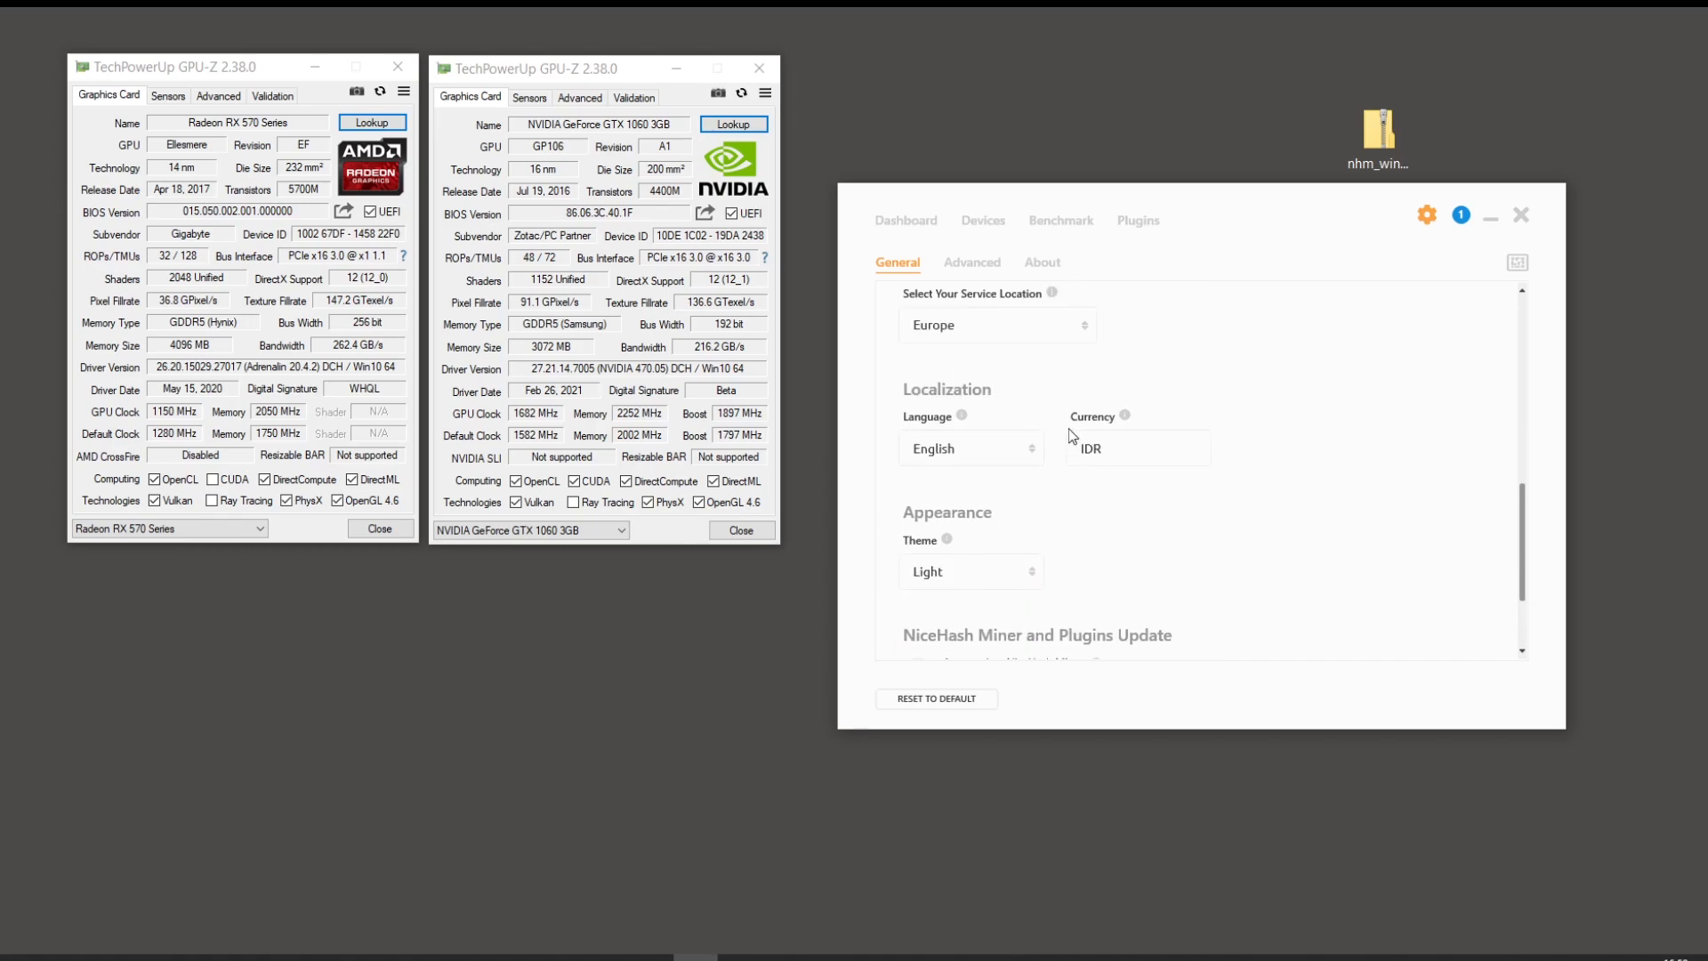
# Step: Enable NVIDIA P0 State in the Advanced settings' NVIDIA/CUDA section and restart NiceHash Miner
pyautogui.click(976, 265)
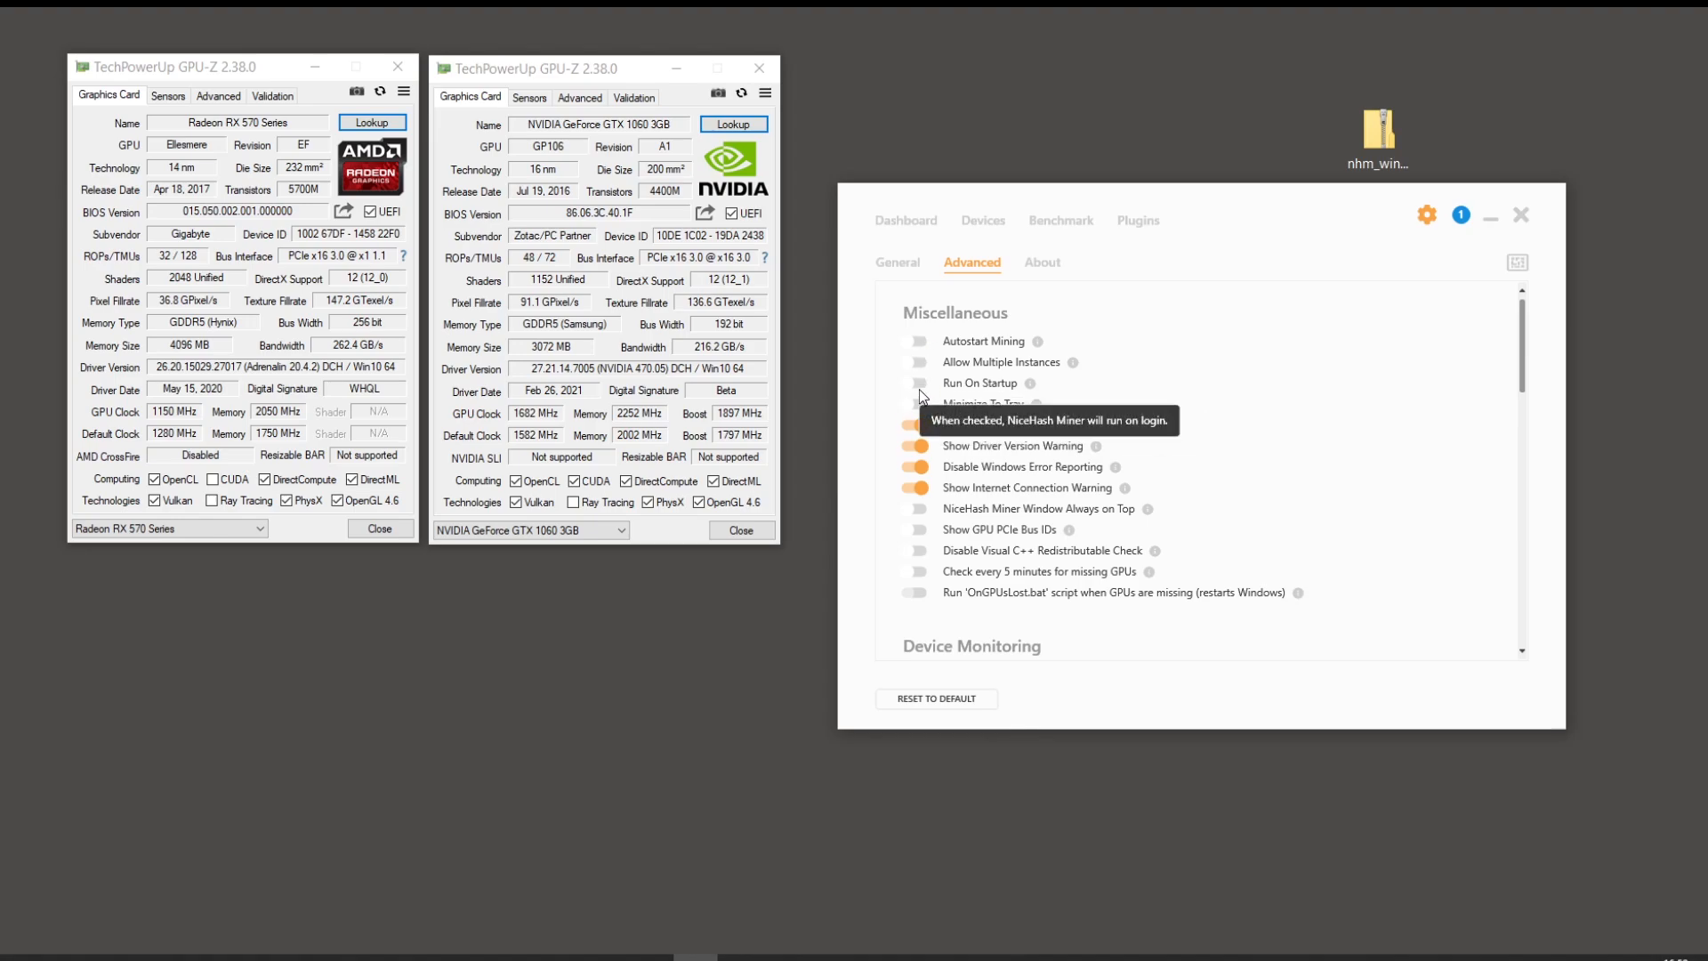
pyautogui.scroll(-1, 920, 387)
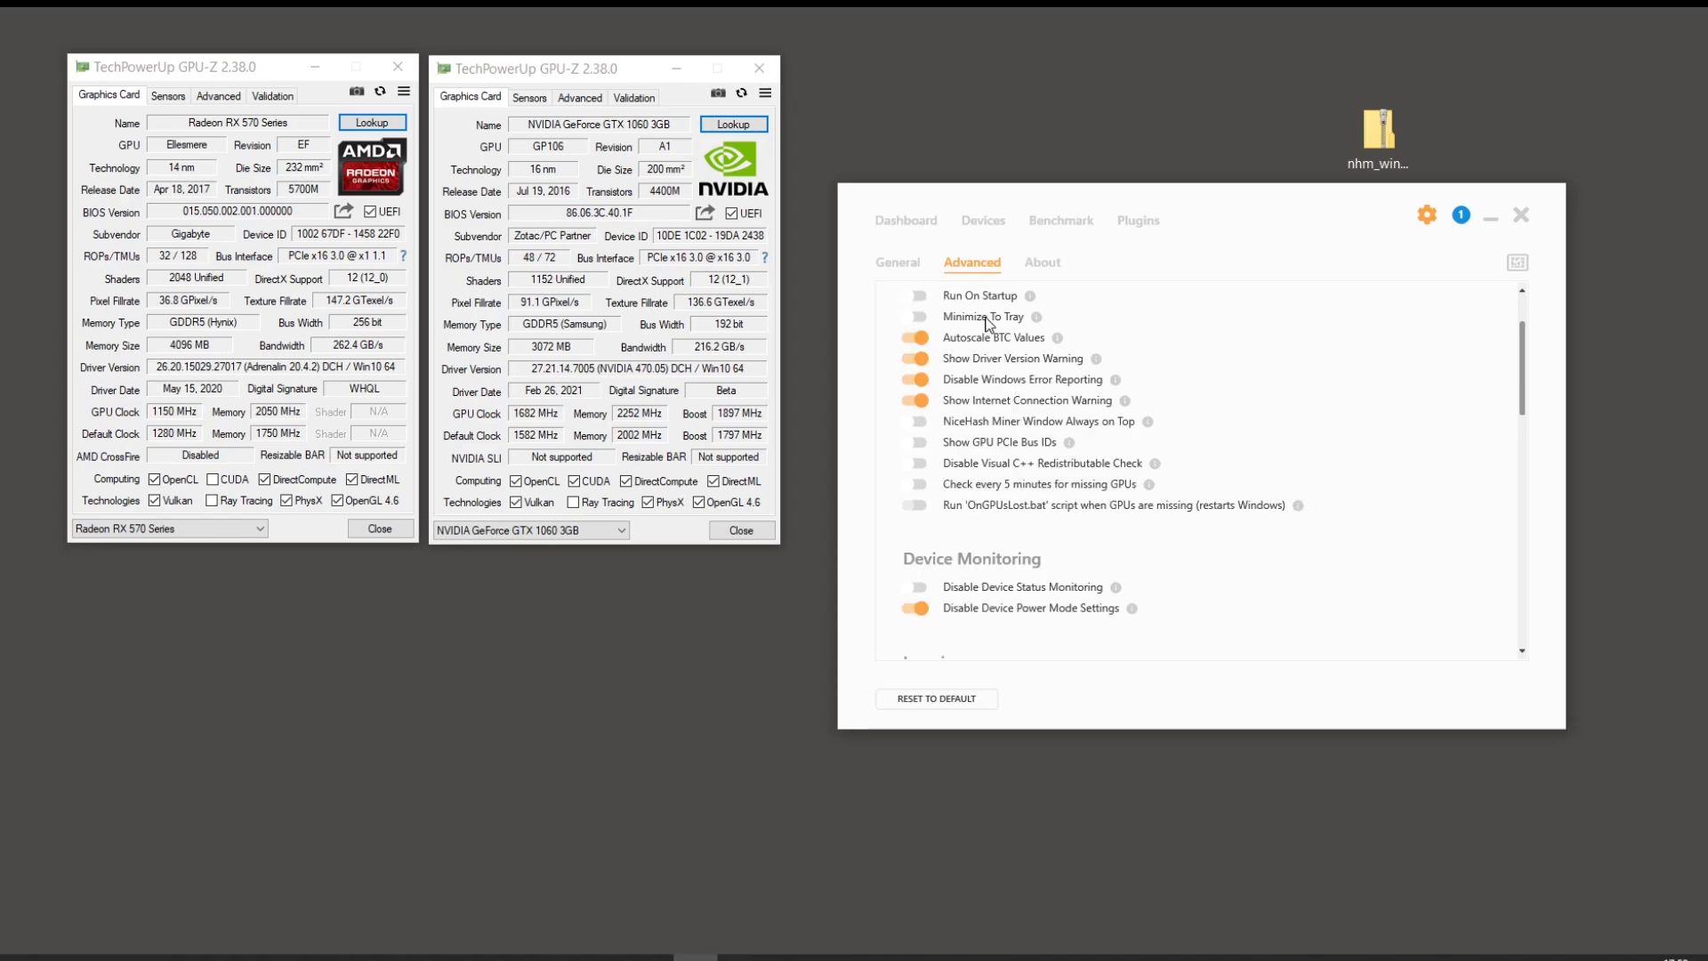
pyautogui.scroll(-3, 981, 387)
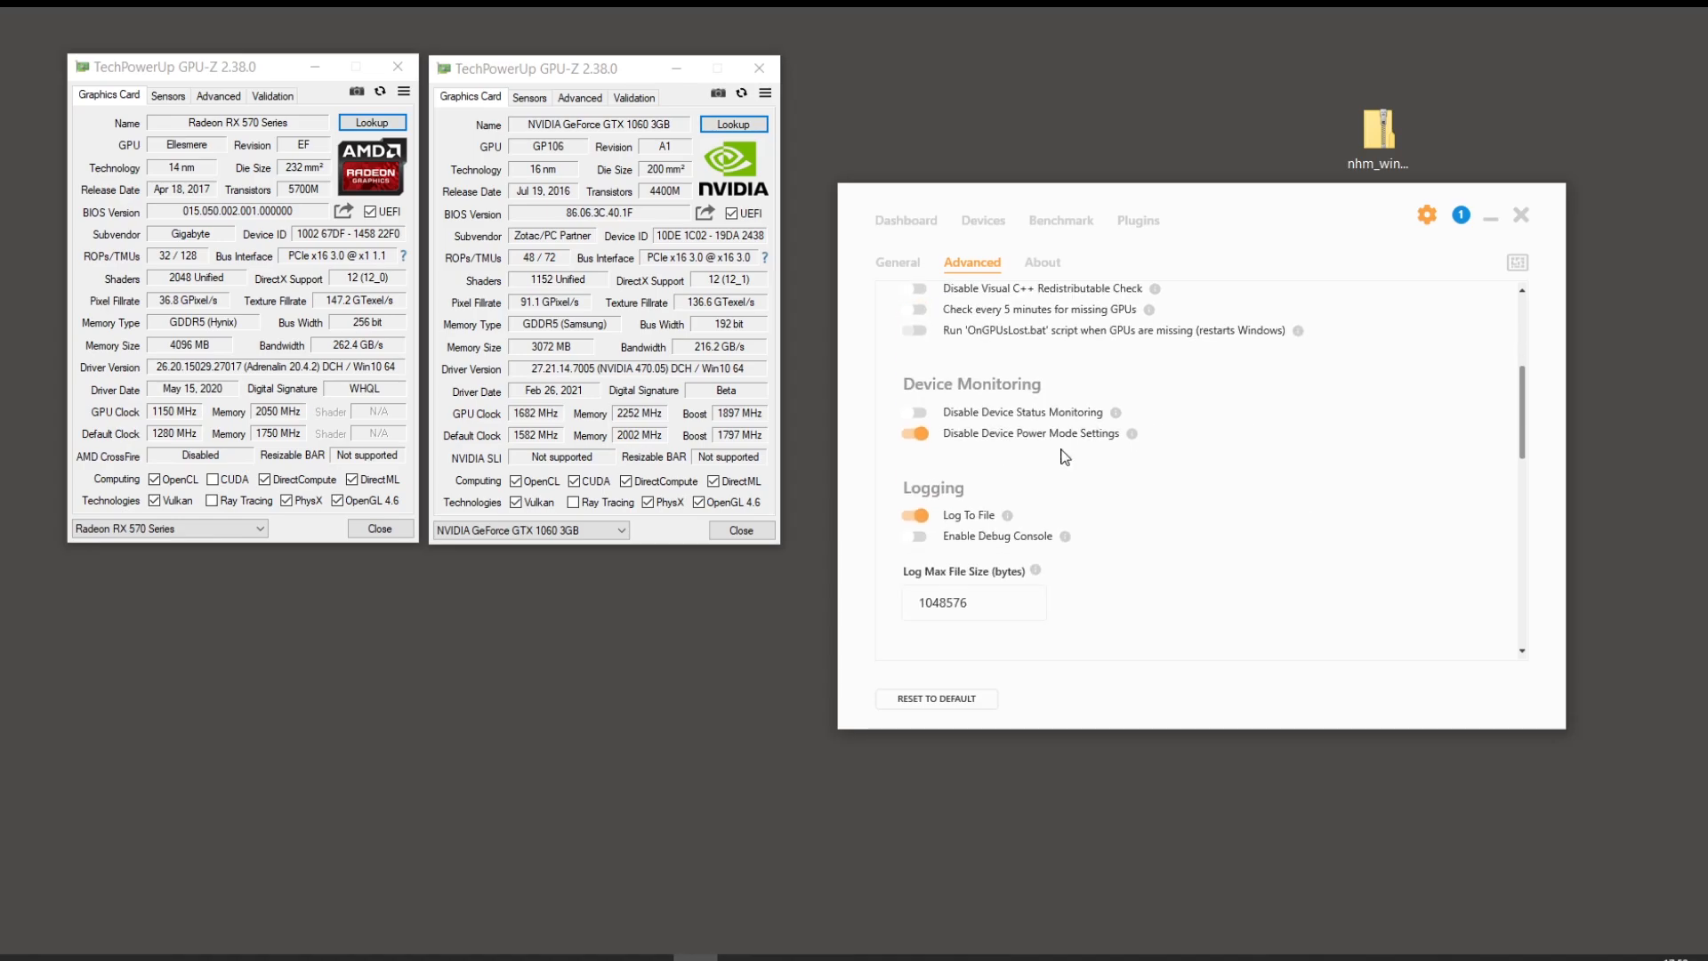
pyautogui.scroll(-6, 1065, 457)
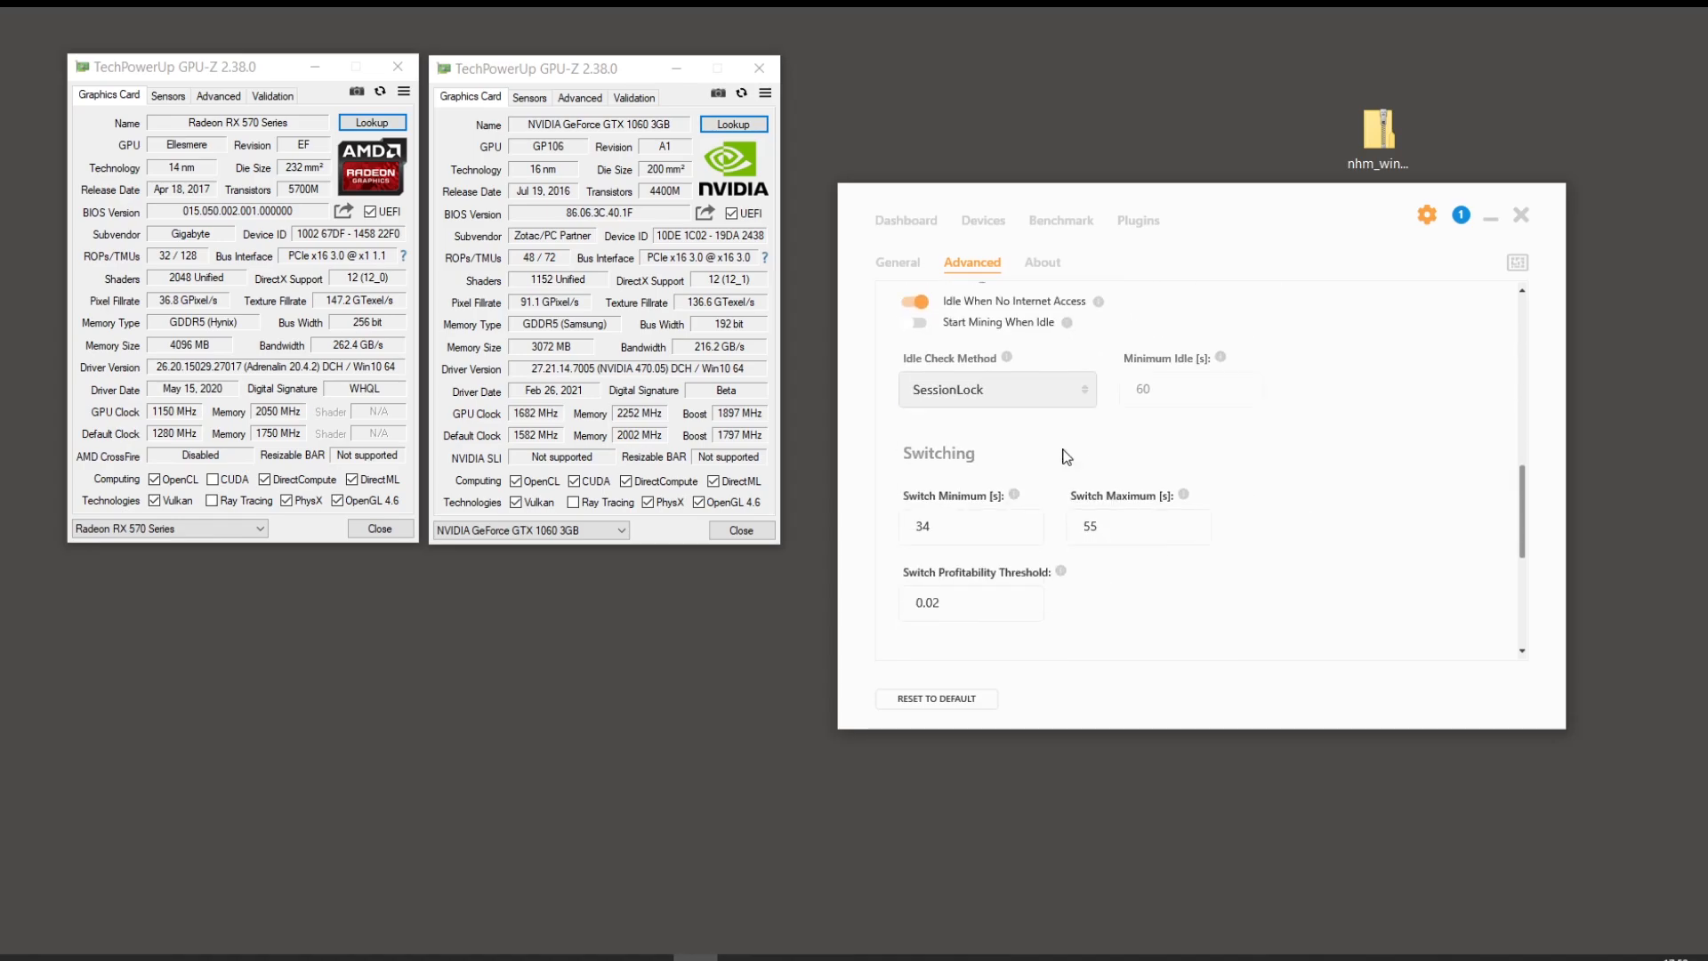
pyautogui.scroll(-3, 1067, 454)
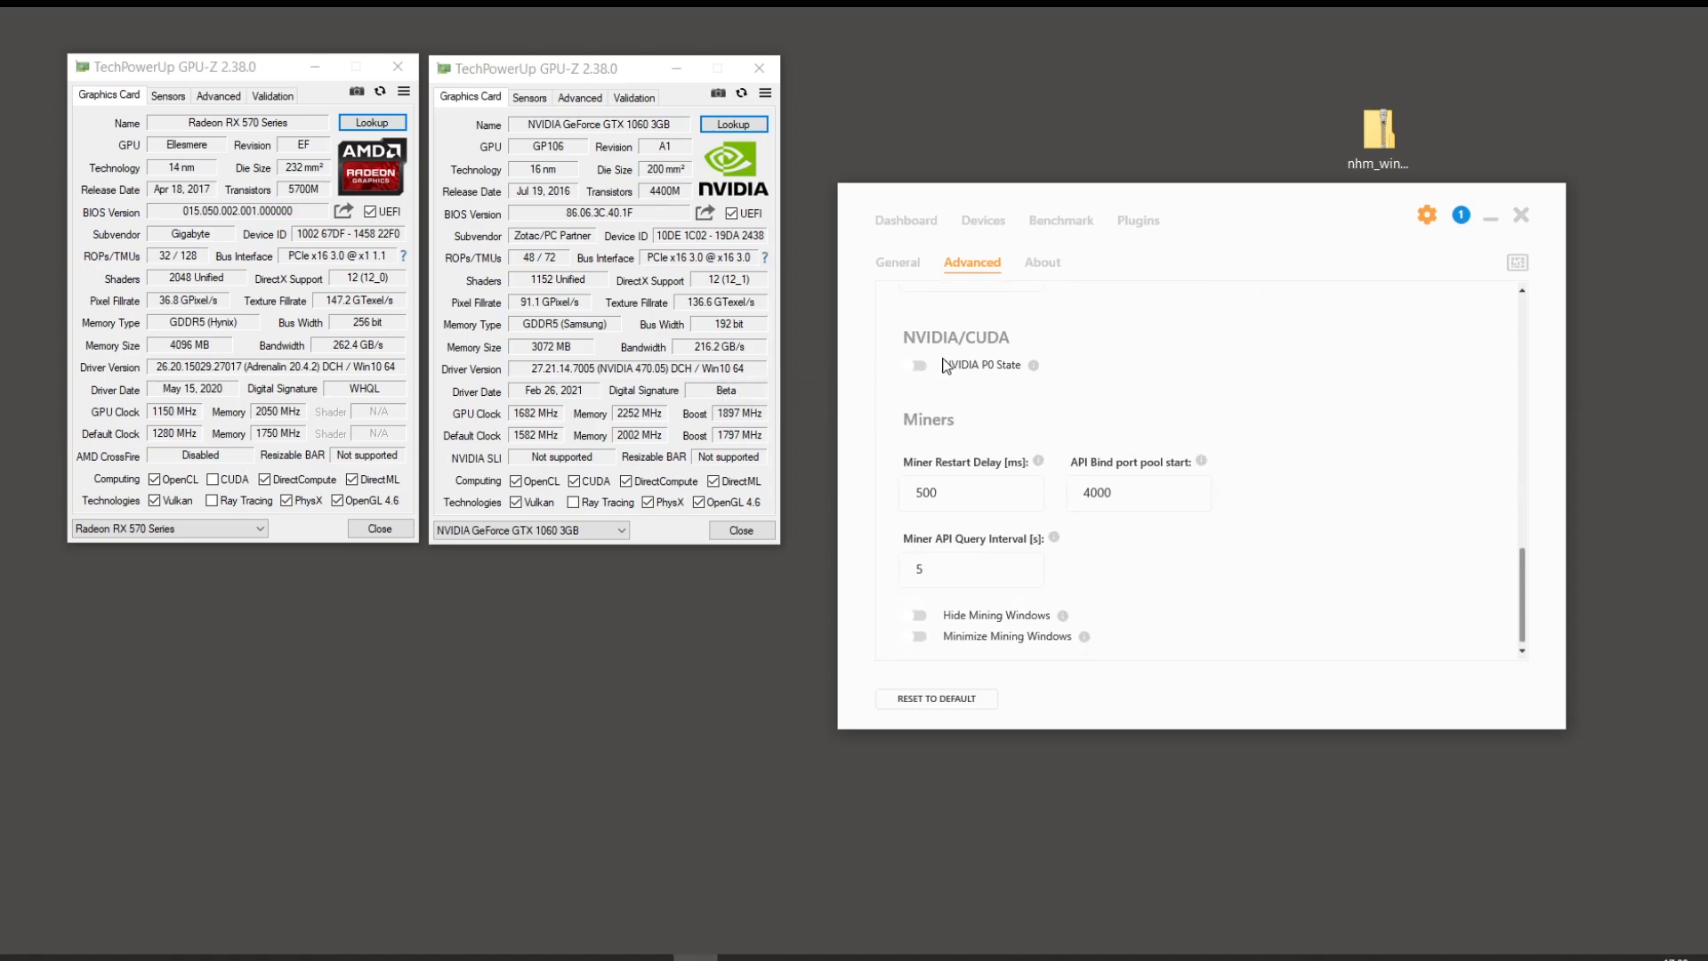
pyautogui.moveTo(921, 375)
pyautogui.click(918, 366)
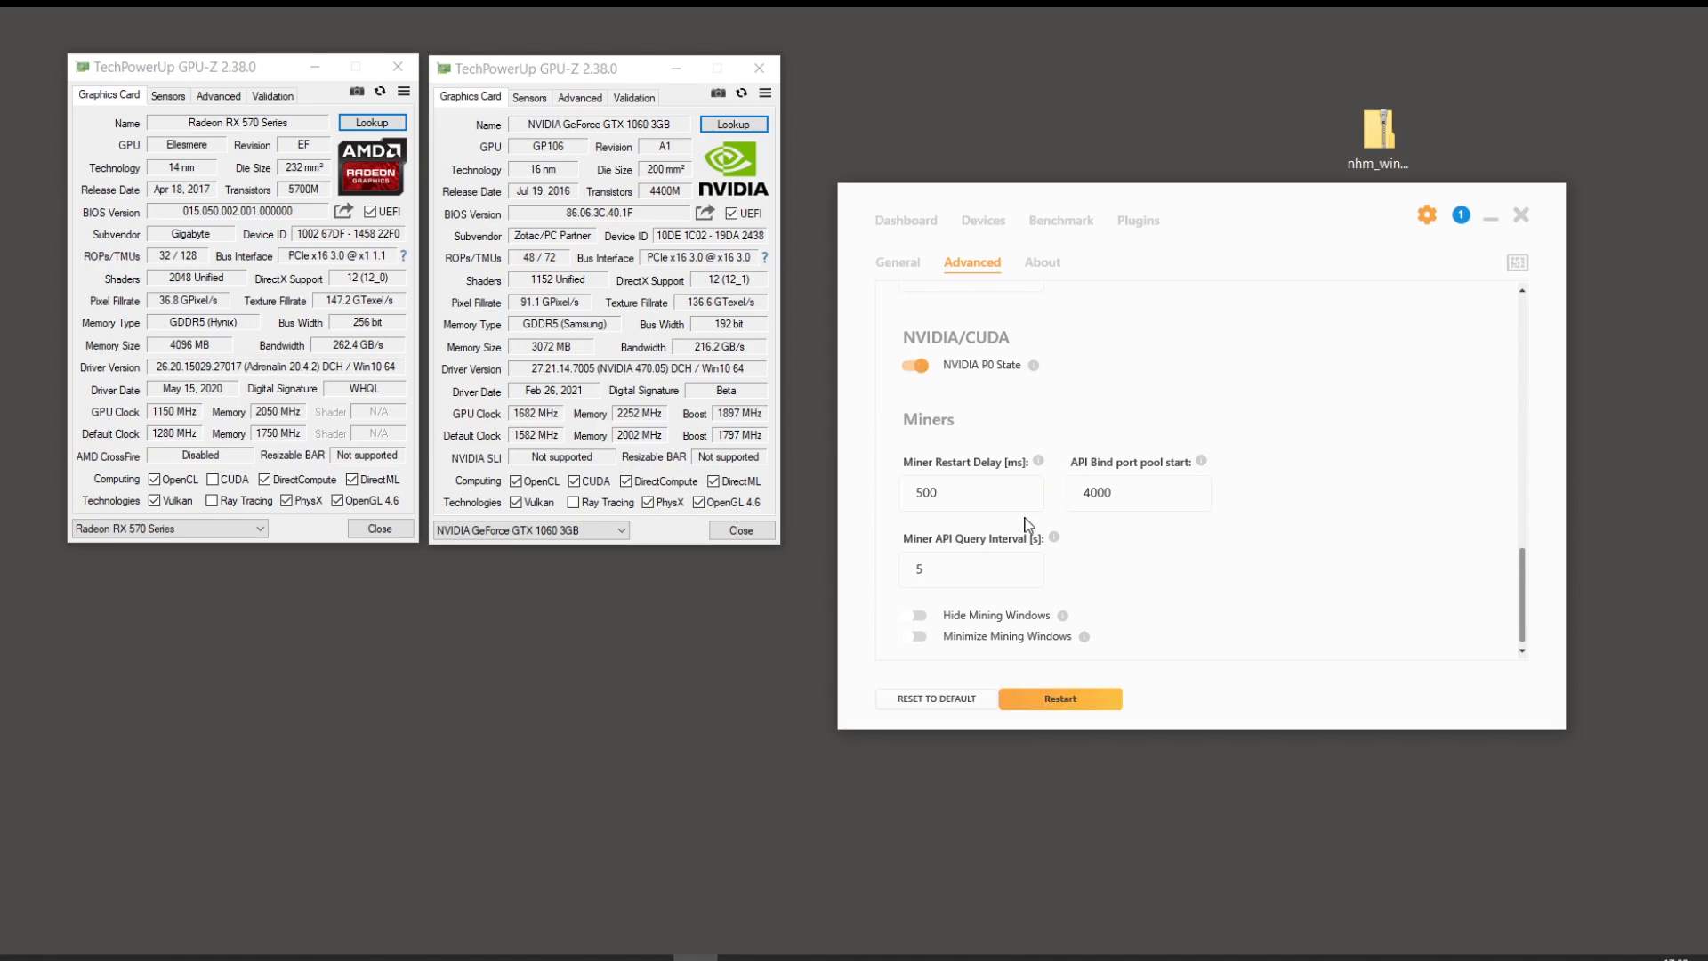
pyautogui.click(1085, 702)
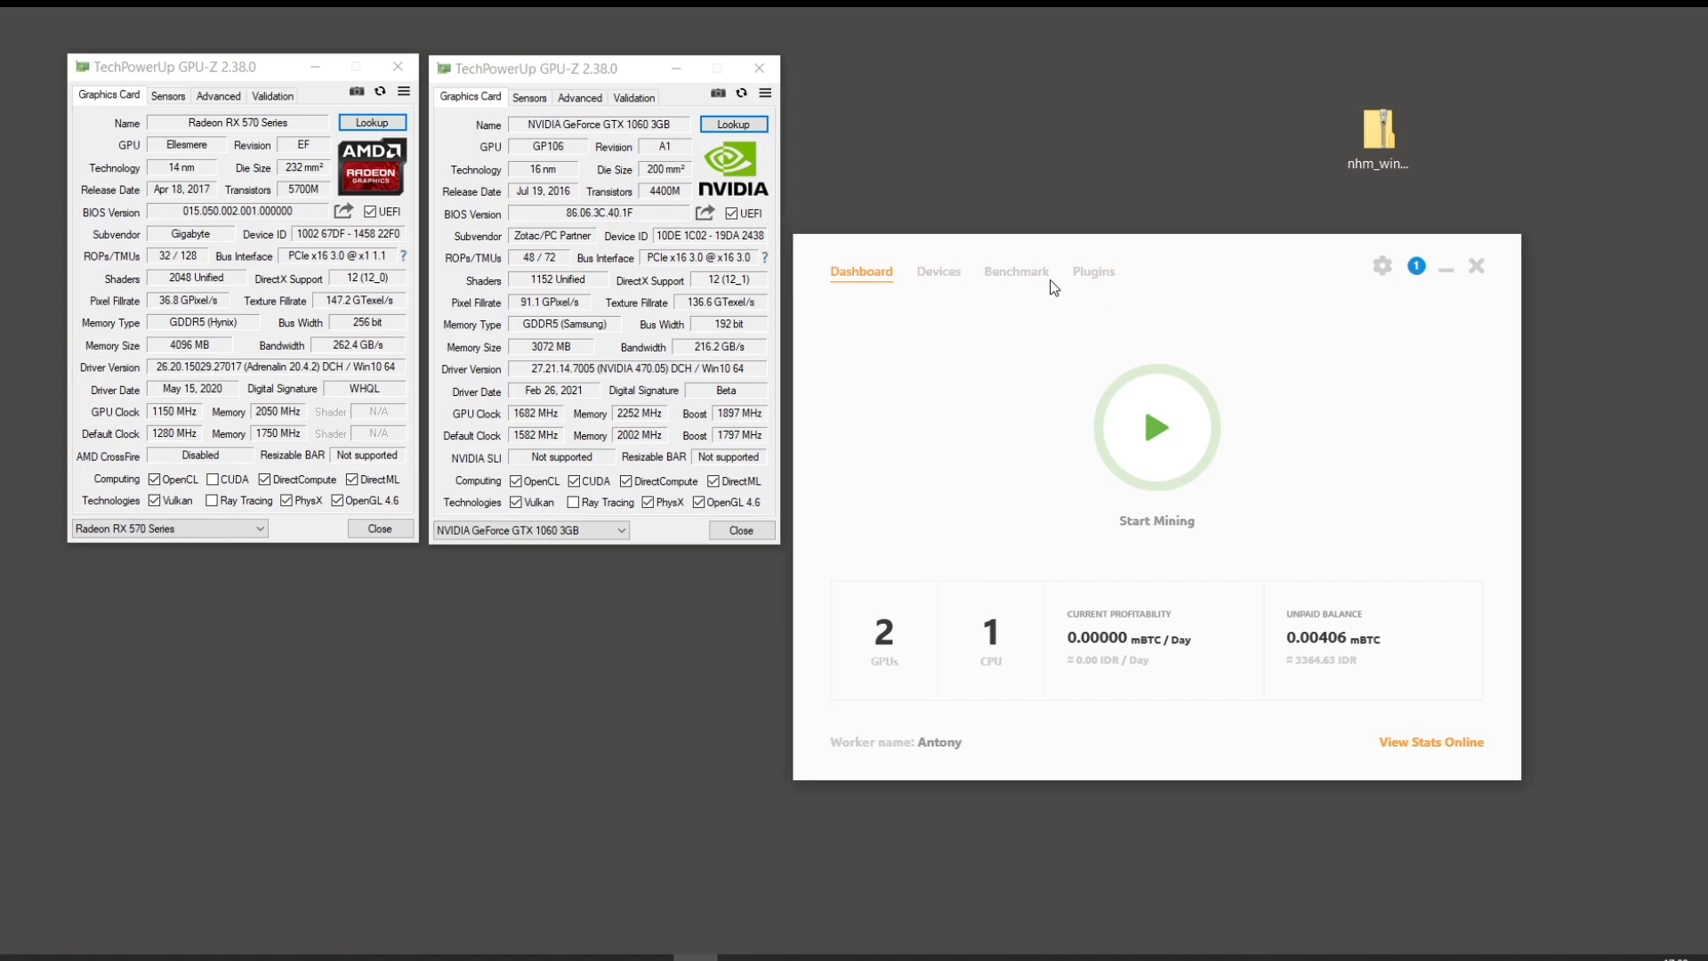
# Step: Check the Devices list and expand the GTX 1060 and RX 570 benchmark algorithms, then show Plugins
pyautogui.click(939, 272)
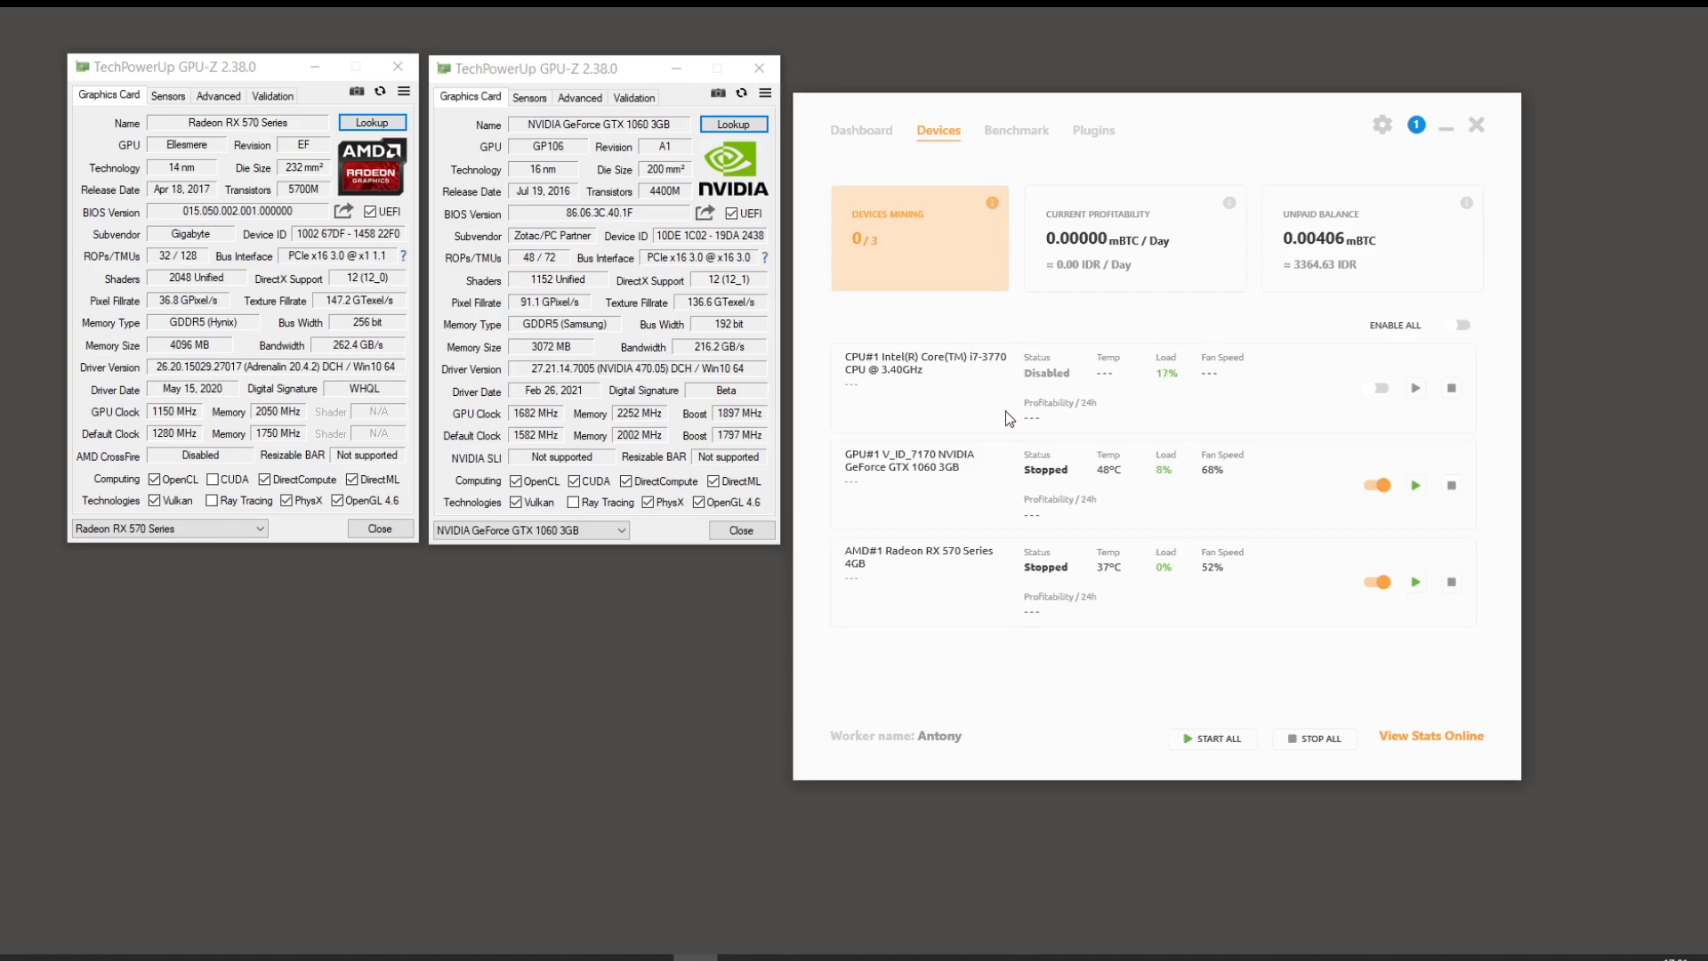
pyautogui.click(1014, 135)
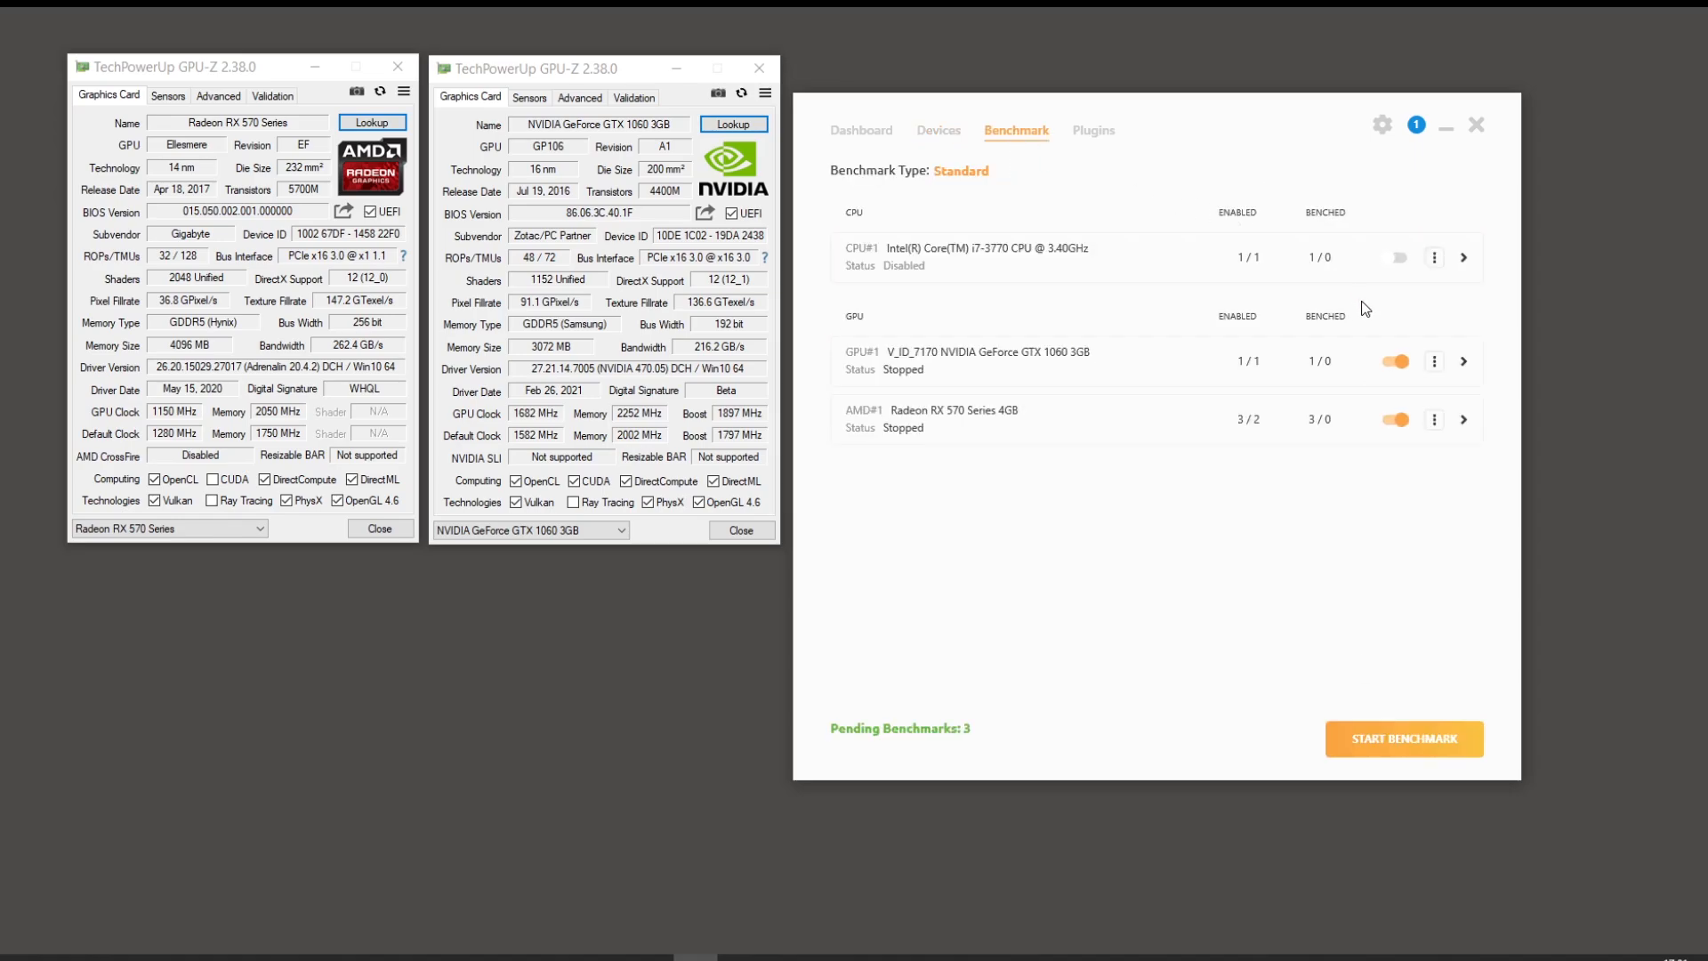
pyautogui.click(1464, 361)
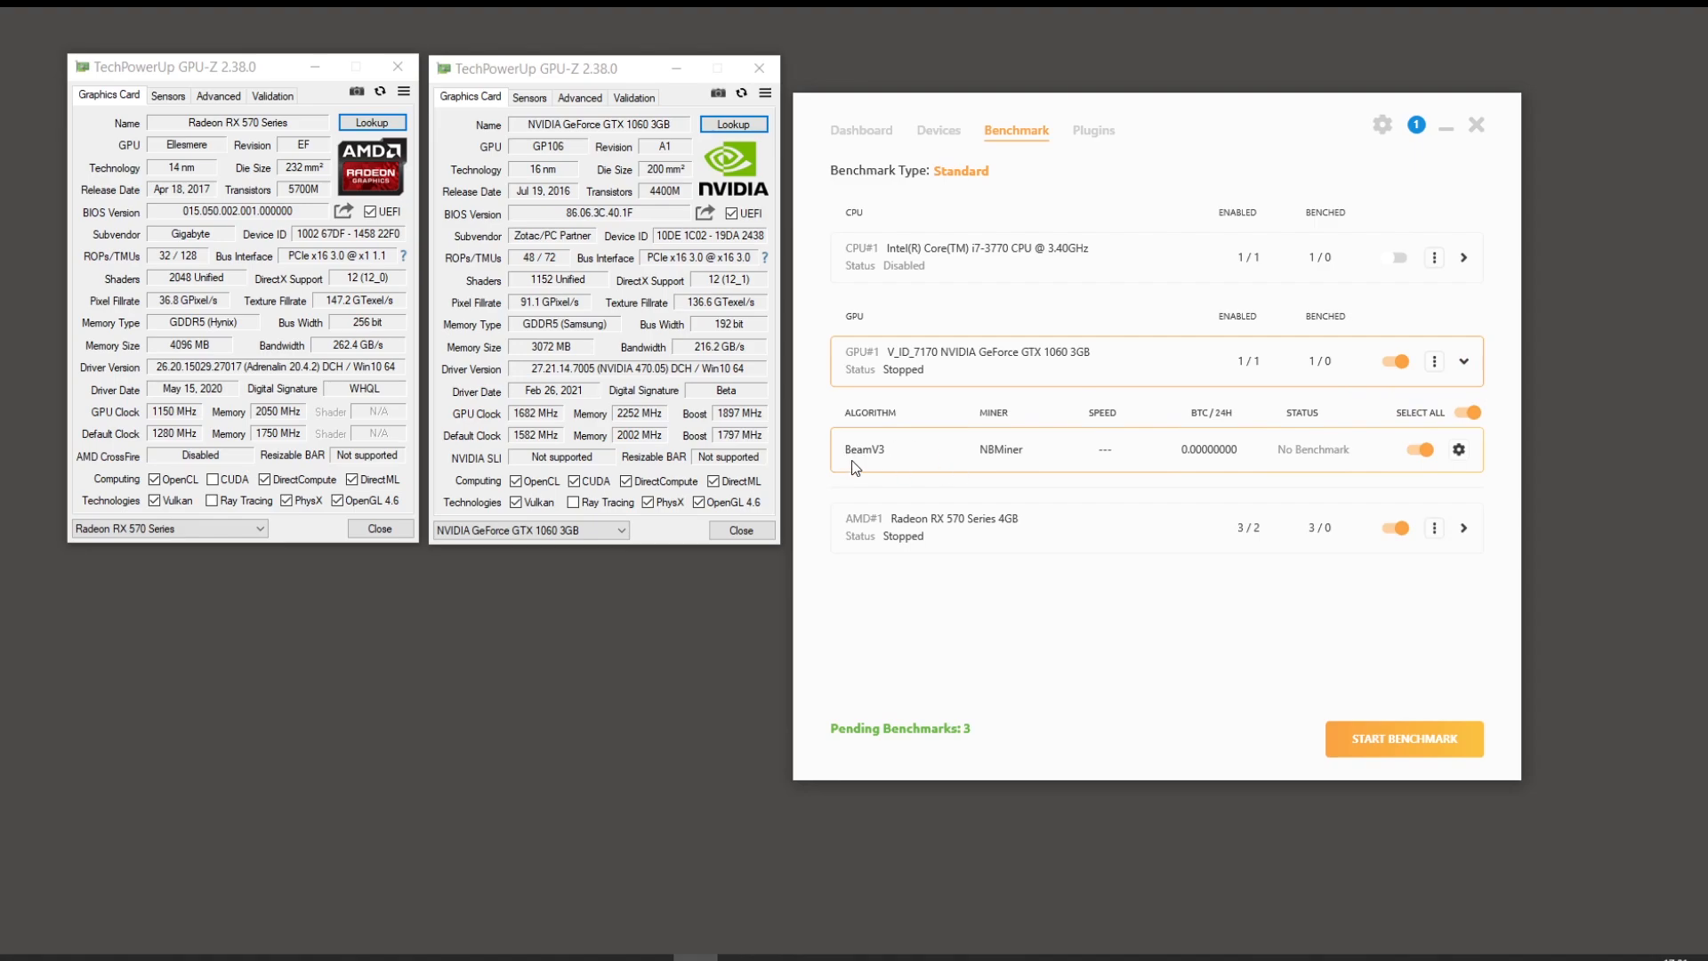
pyautogui.click(1463, 528)
pyautogui.scroll(-1, 954, 521)
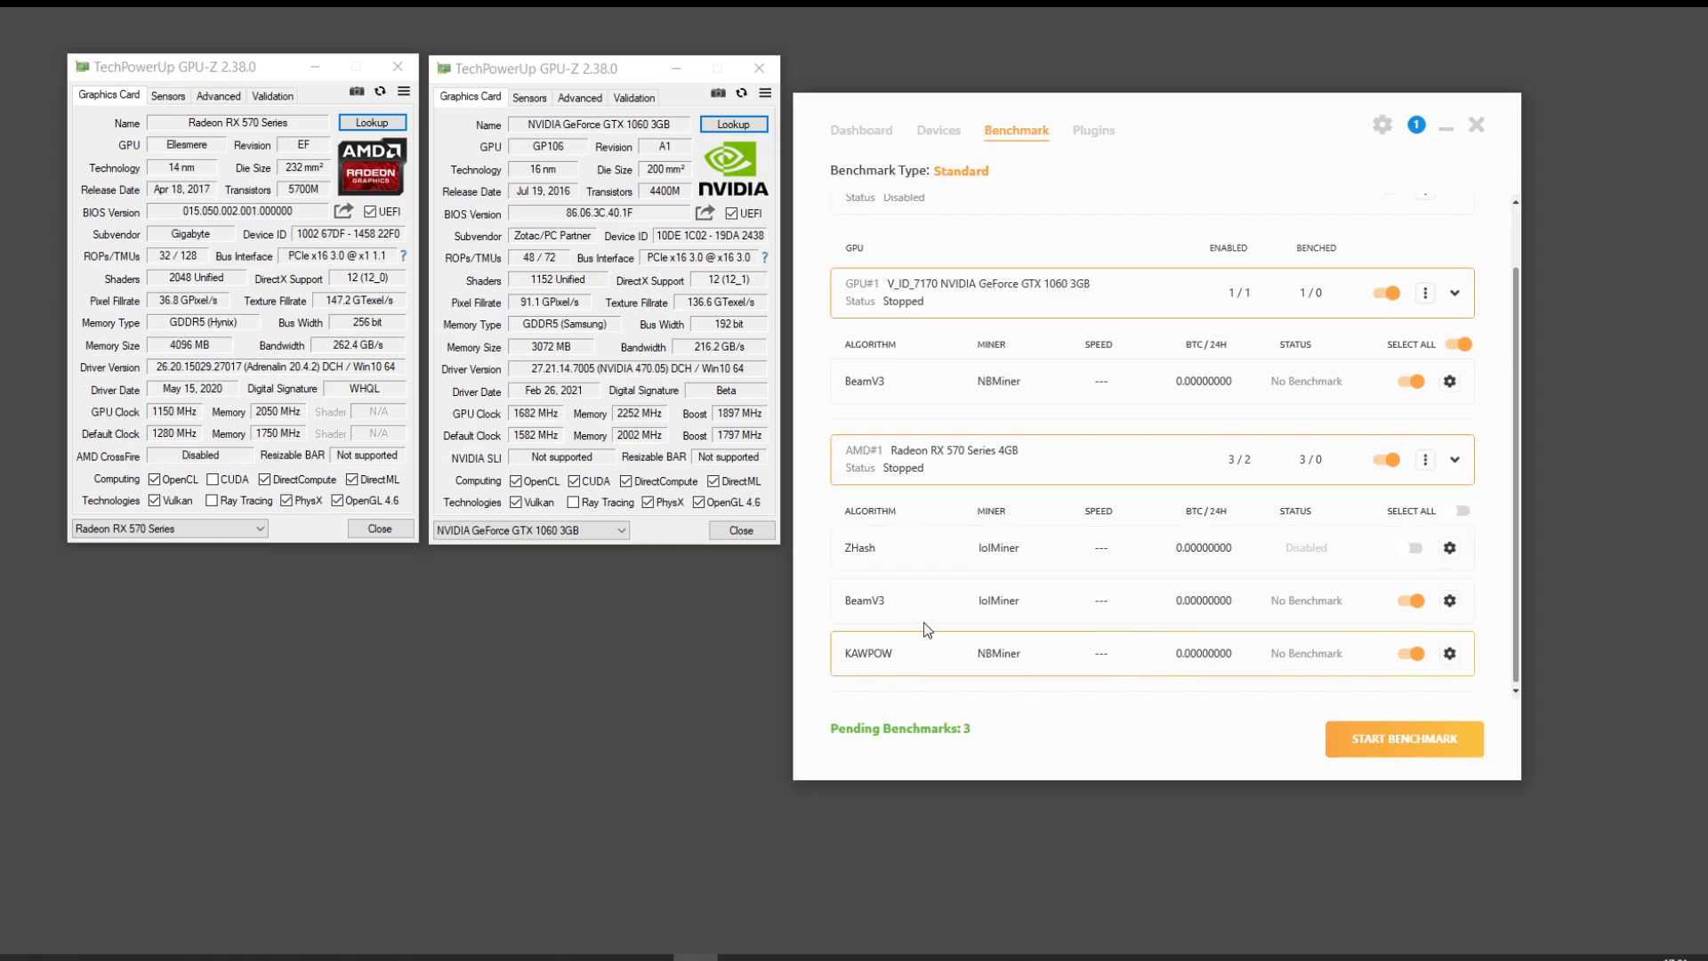
pyautogui.scroll(1, 1048, 244)
pyautogui.click(1094, 130)
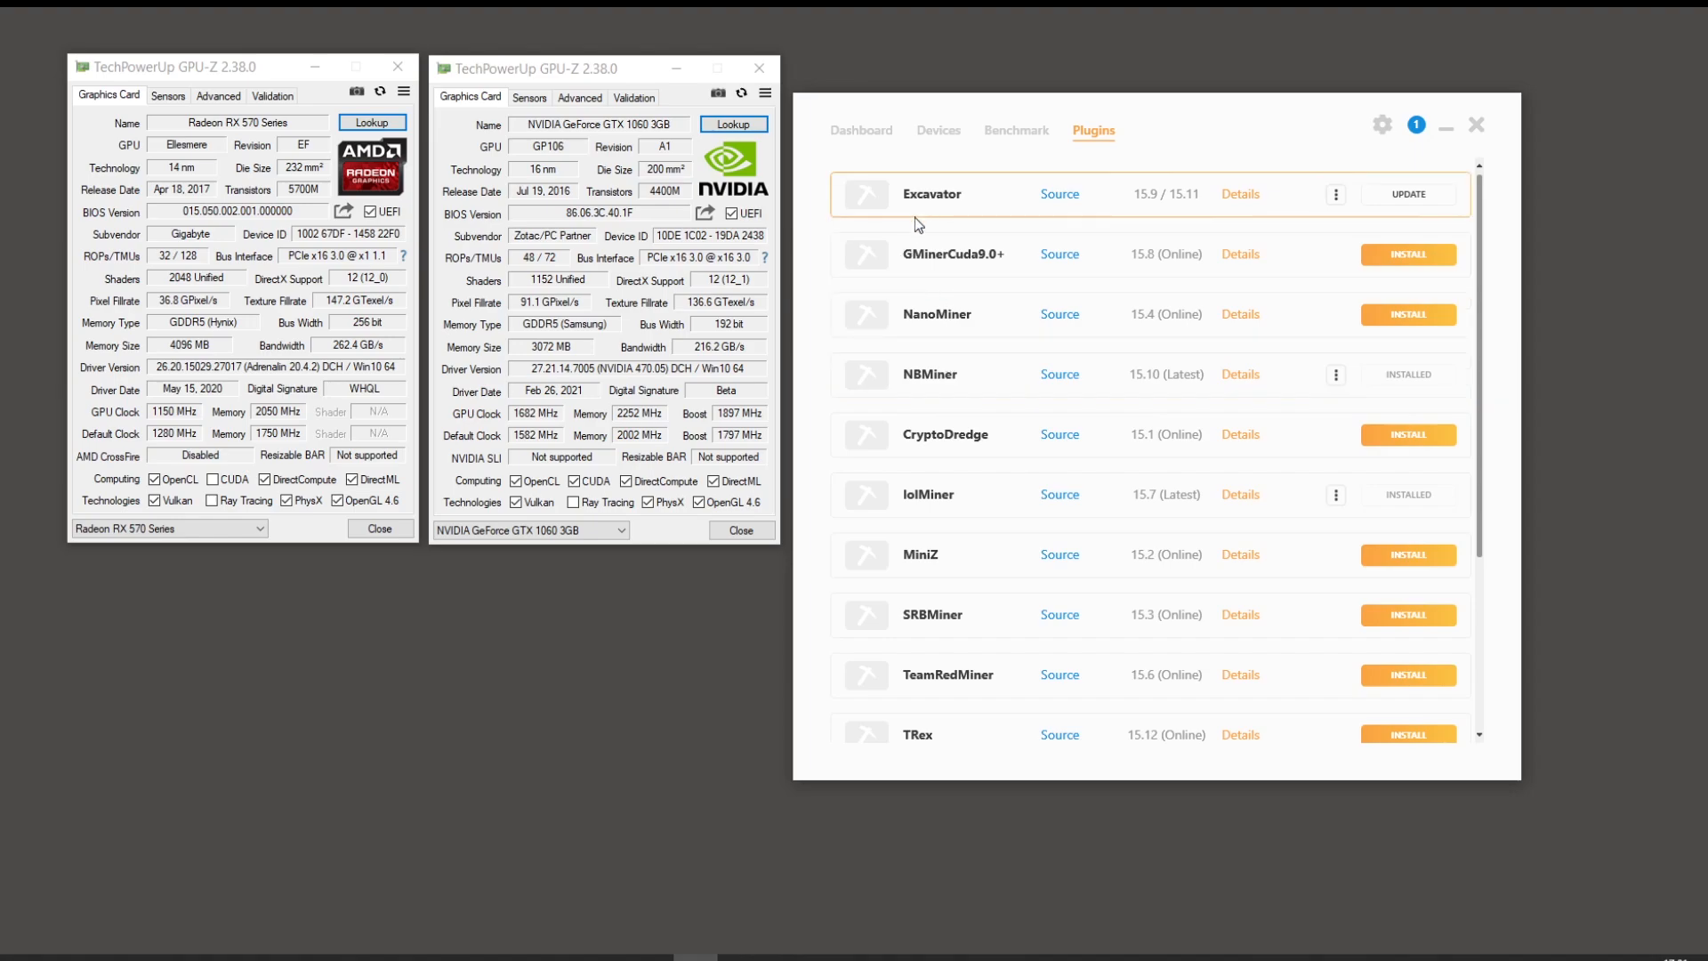
# Step: Scroll the plugin list, then return to the Dashboard showing 2 GPUs, 1 CPU and 0.00406 mBTC
pyautogui.scroll(-3, 939, 561)
pyautogui.scroll(2, 936, 581)
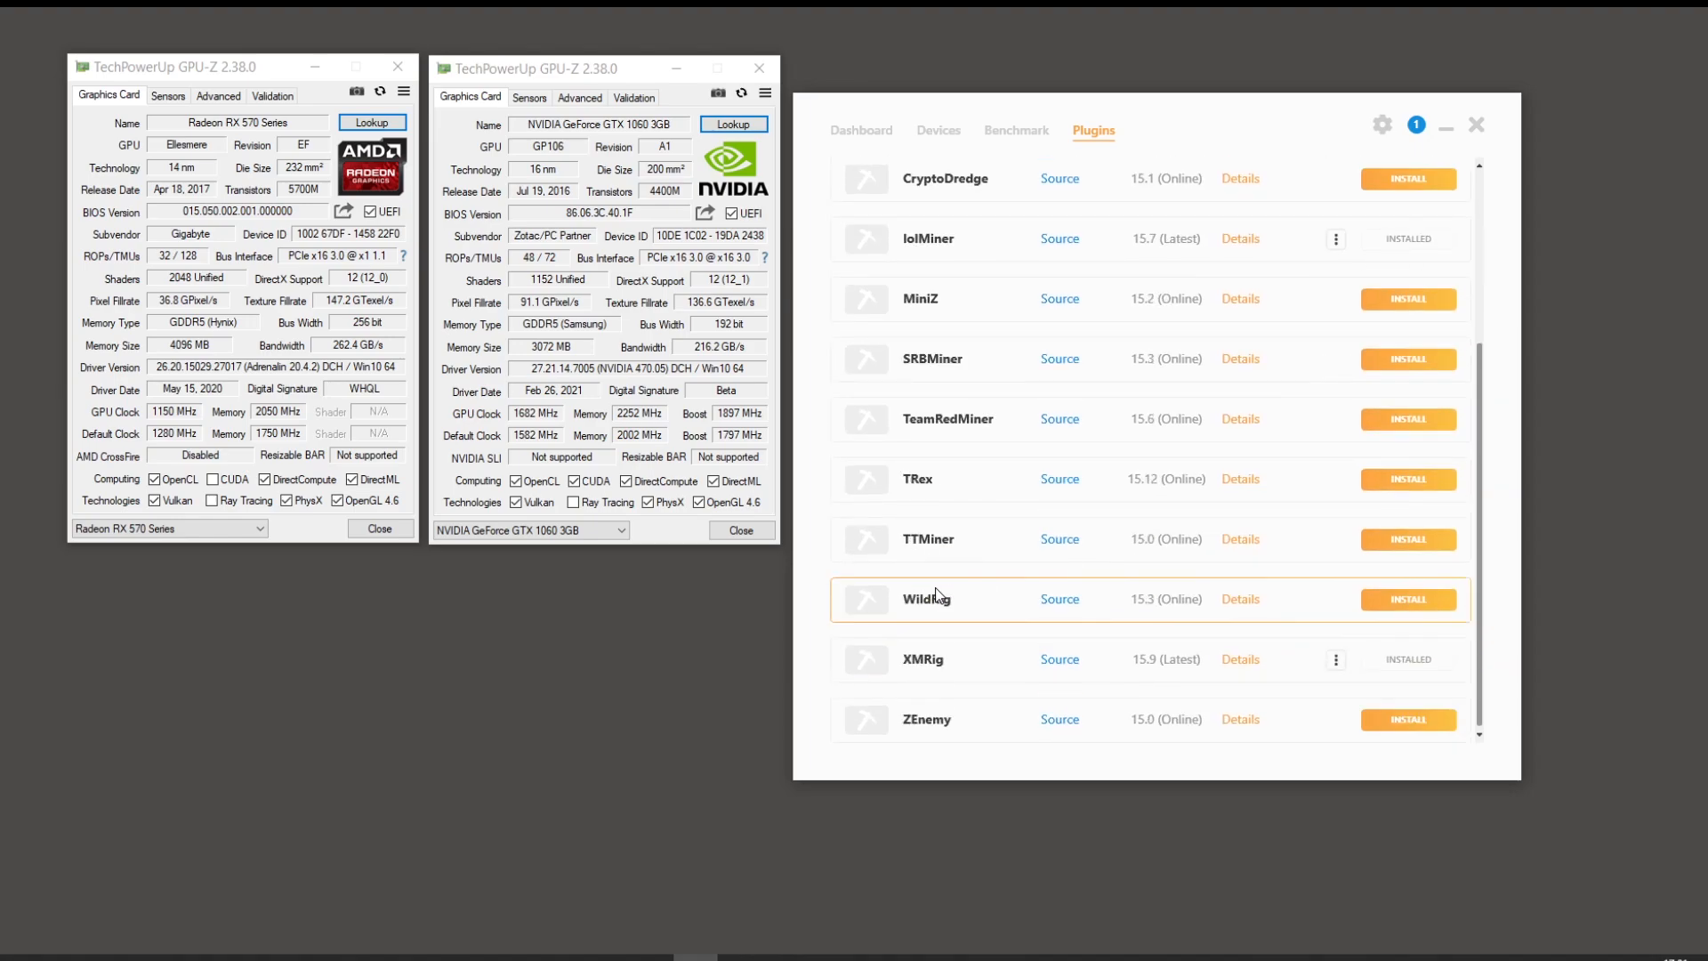
pyautogui.scroll(1, 936, 581)
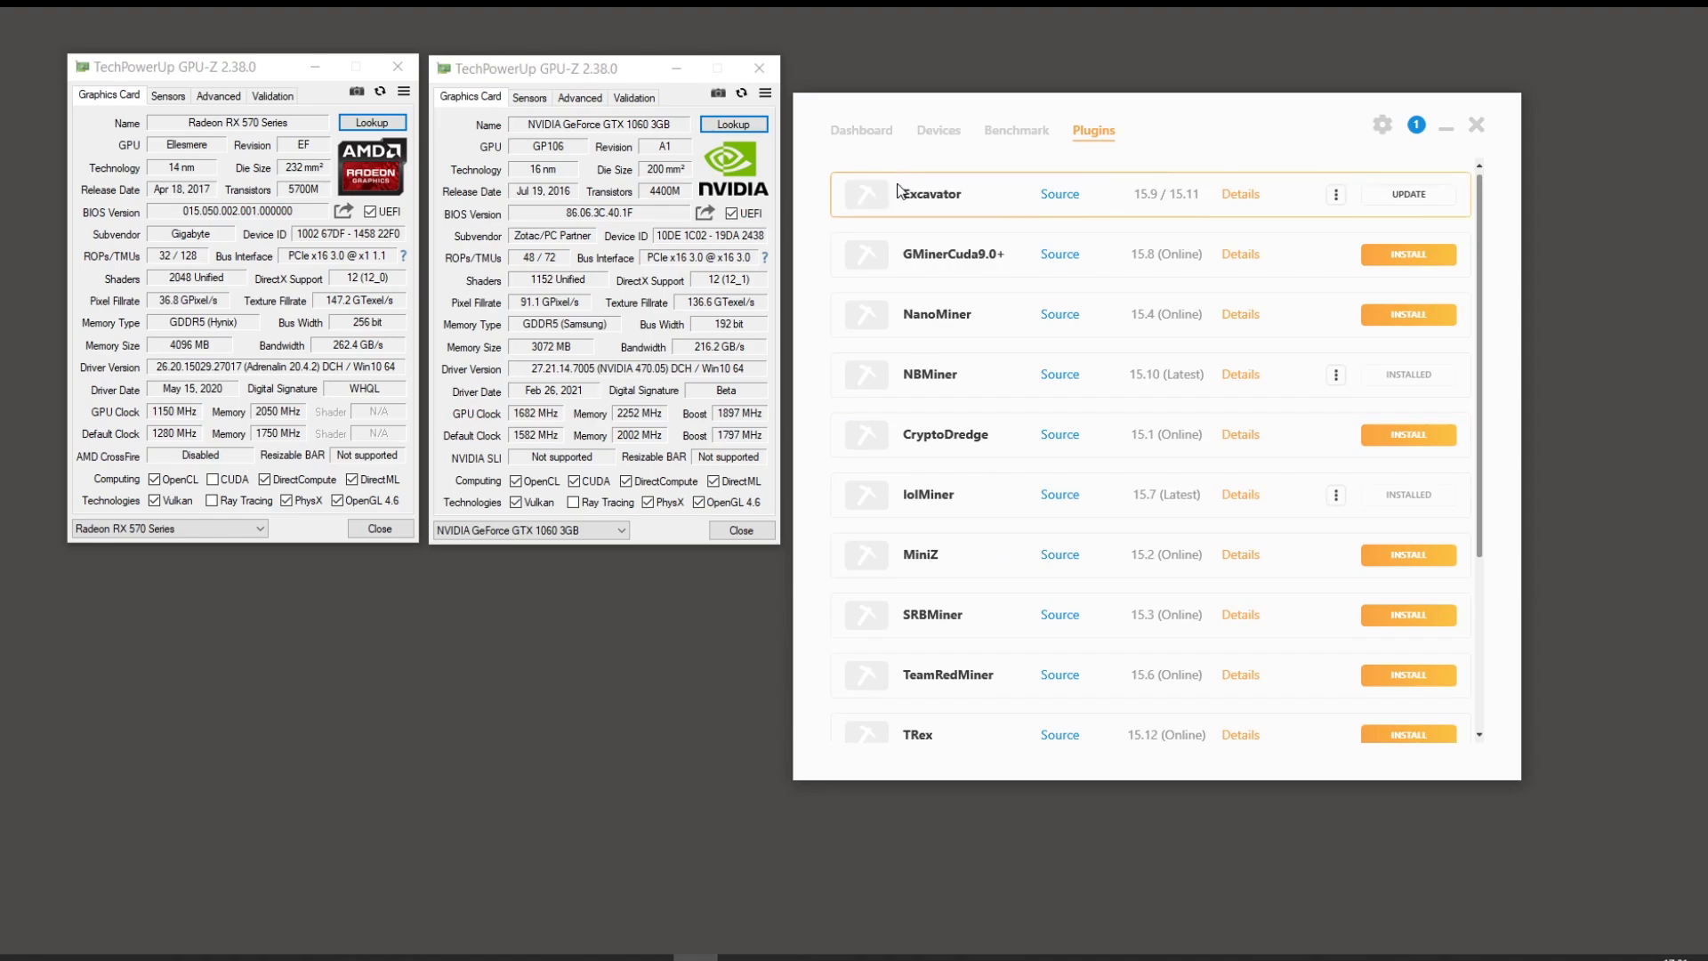
pyautogui.scroll(-3, 925, 698)
pyautogui.scroll(3, 927, 686)
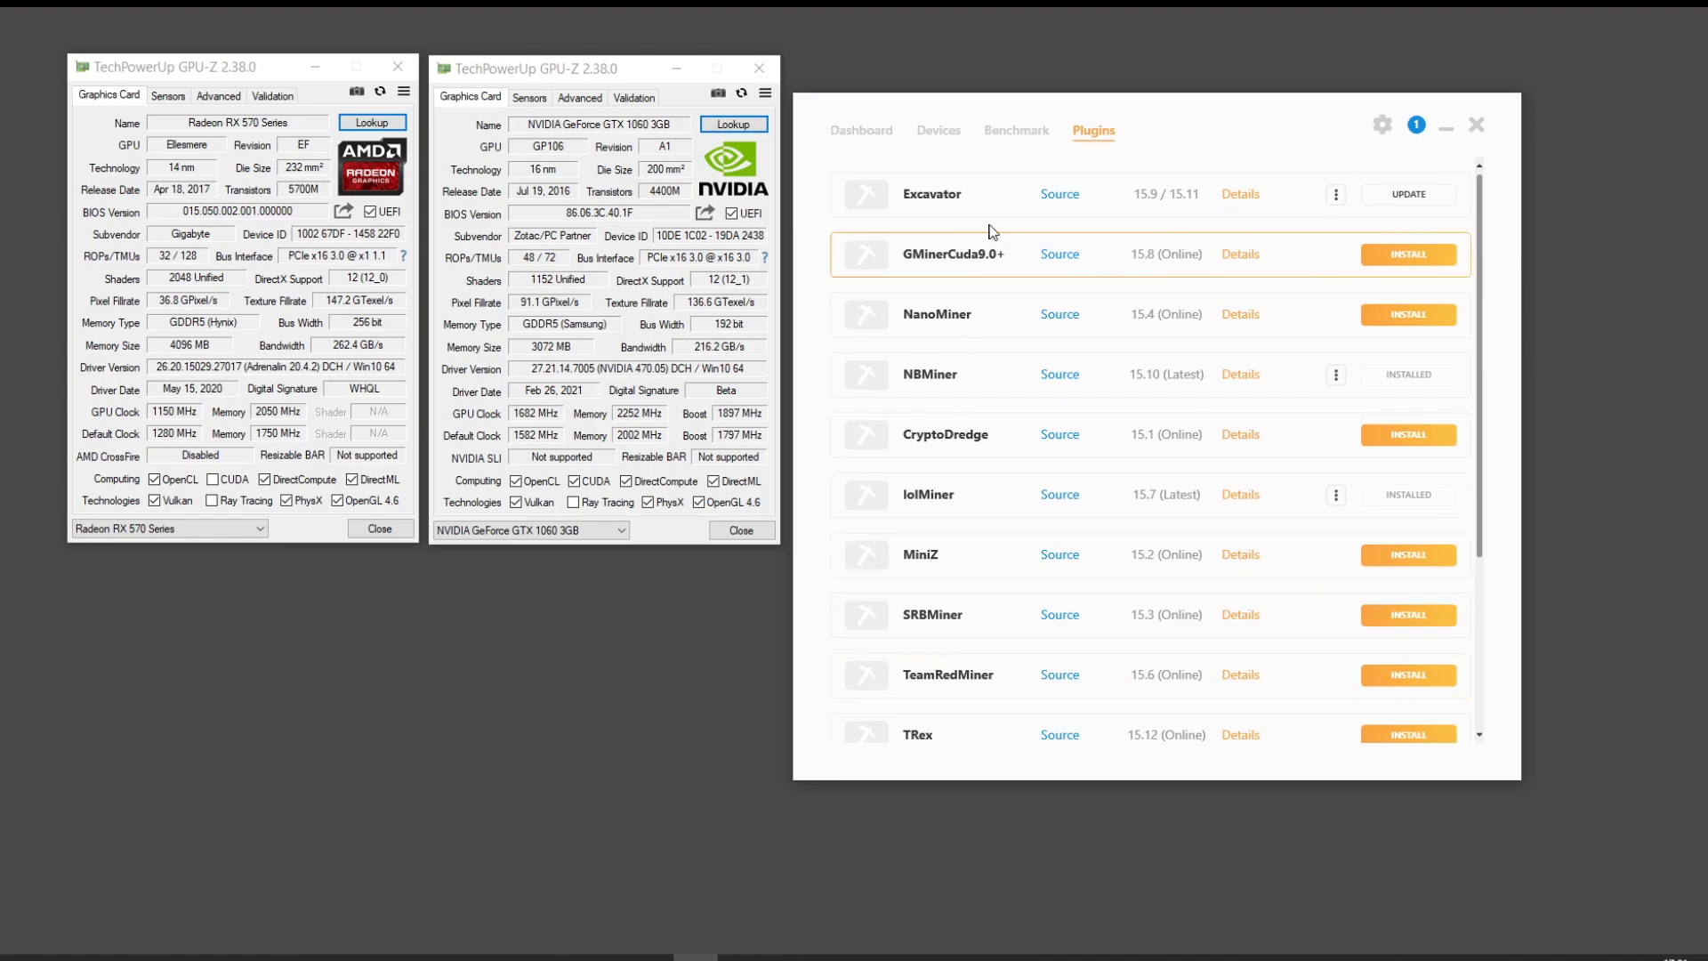
pyautogui.click(884, 132)
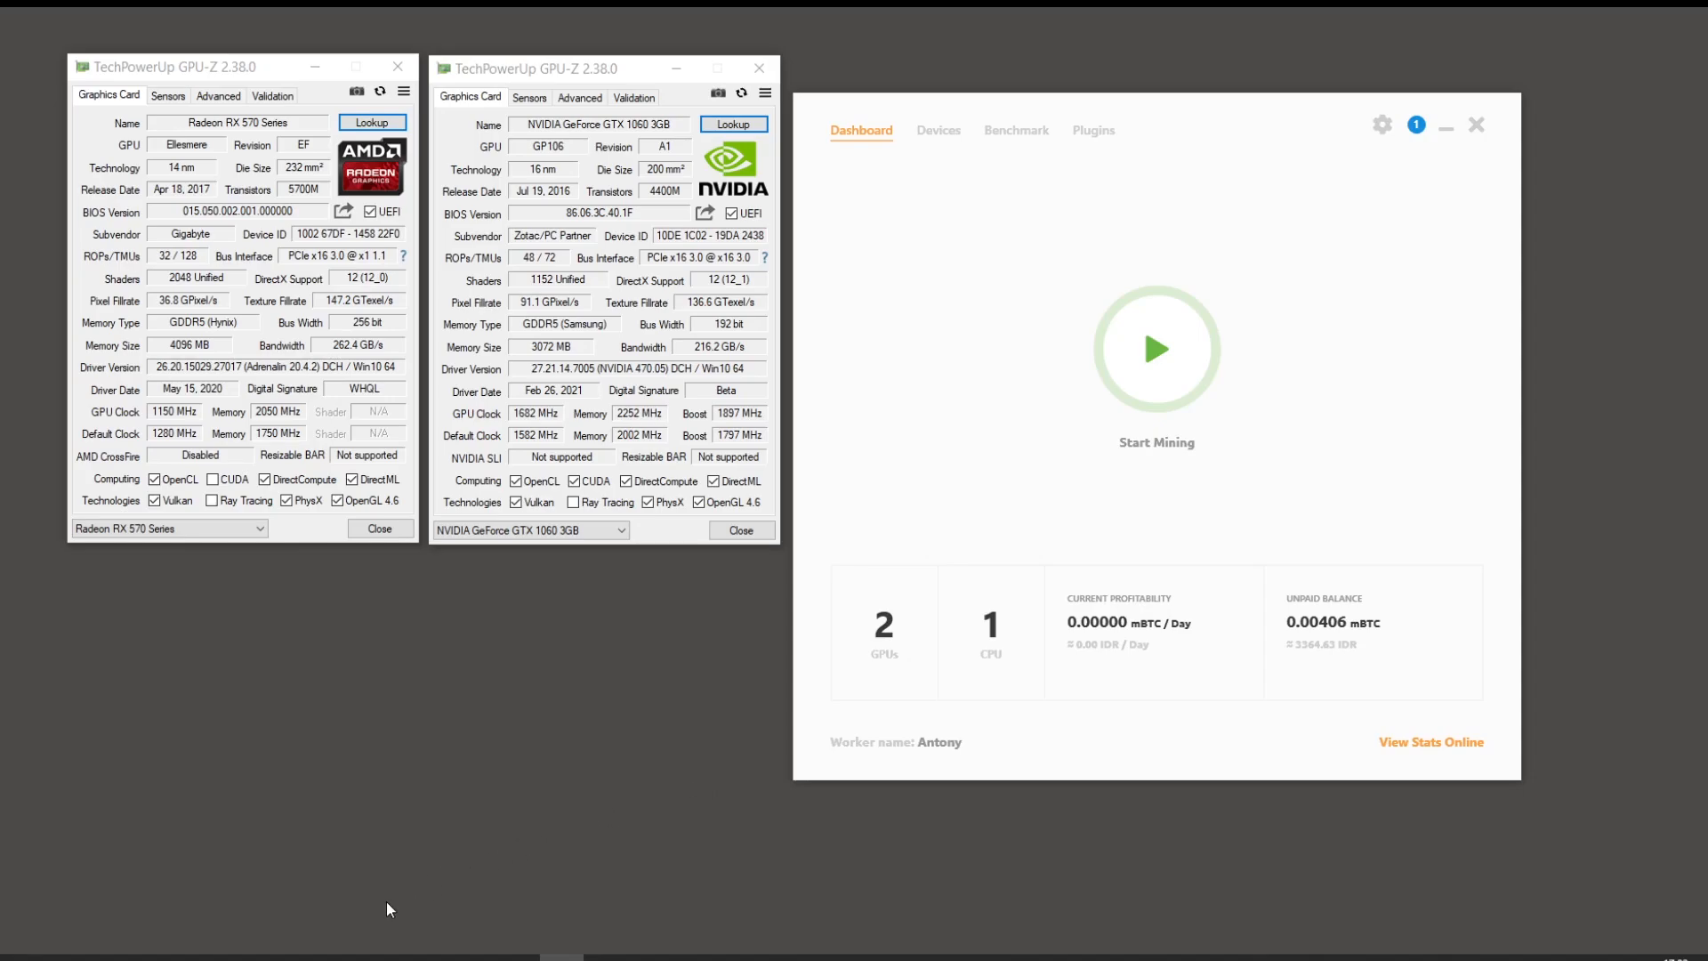
# Step: In the browser, search the web for 'nicehash calculator'
pyautogui.moveTo(338, 957)
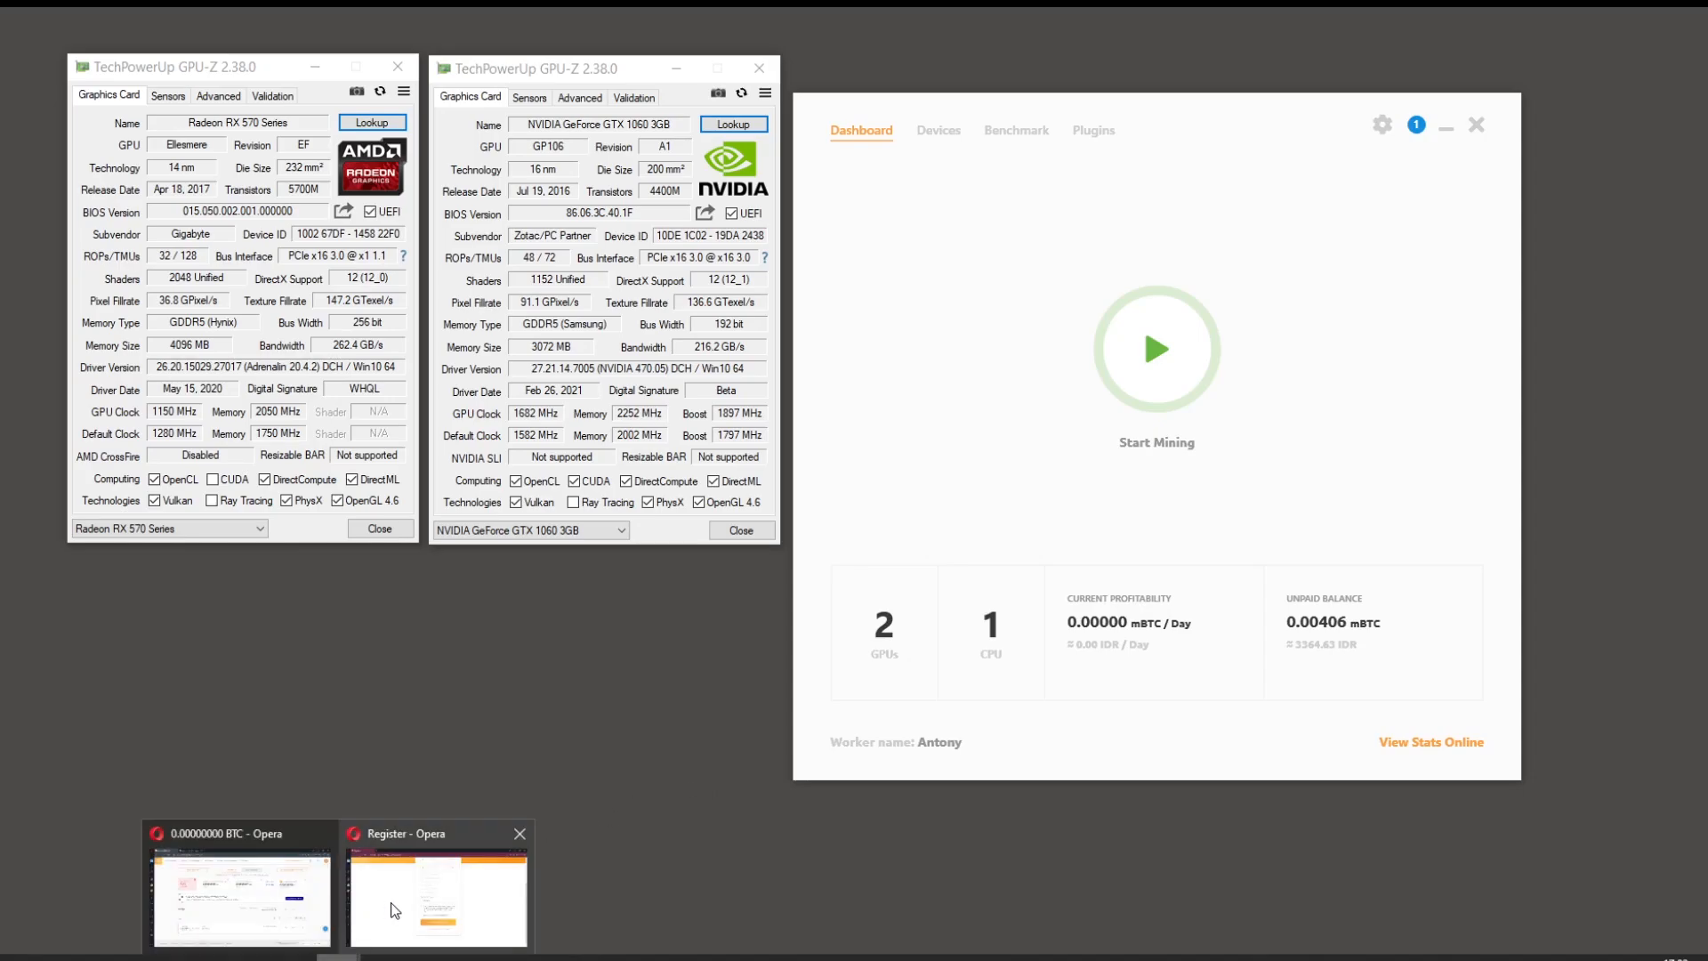
pyautogui.click(289, 902)
pyautogui.write('nicehash ')
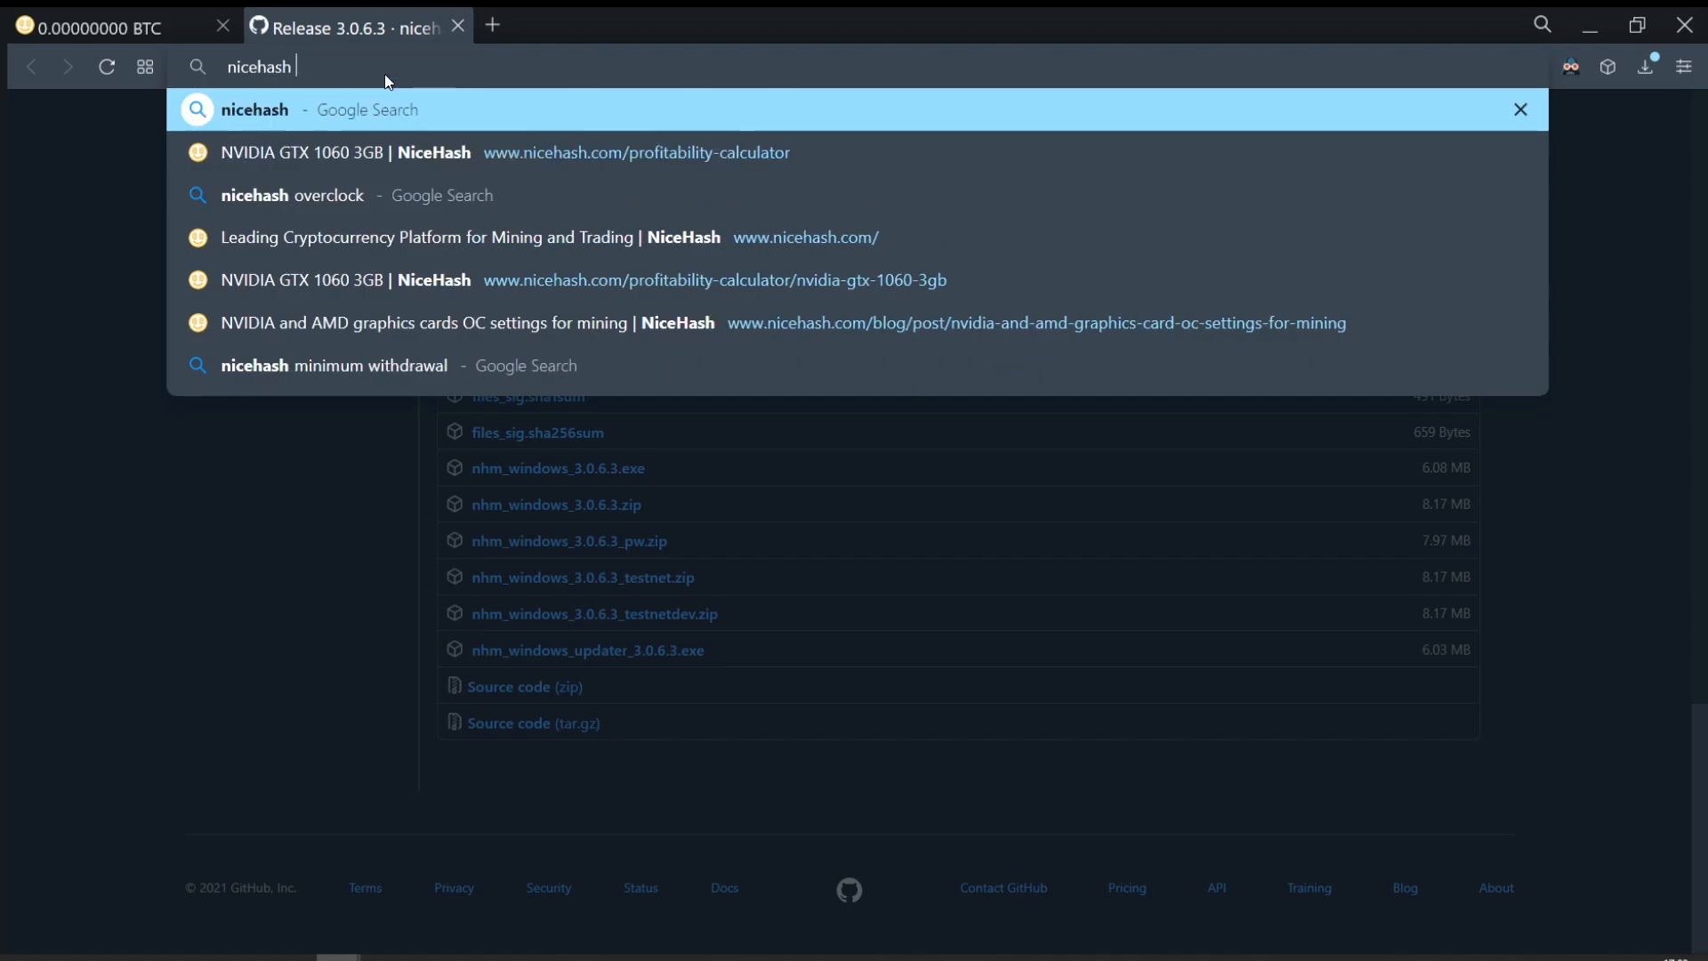
pyautogui.write('cal')
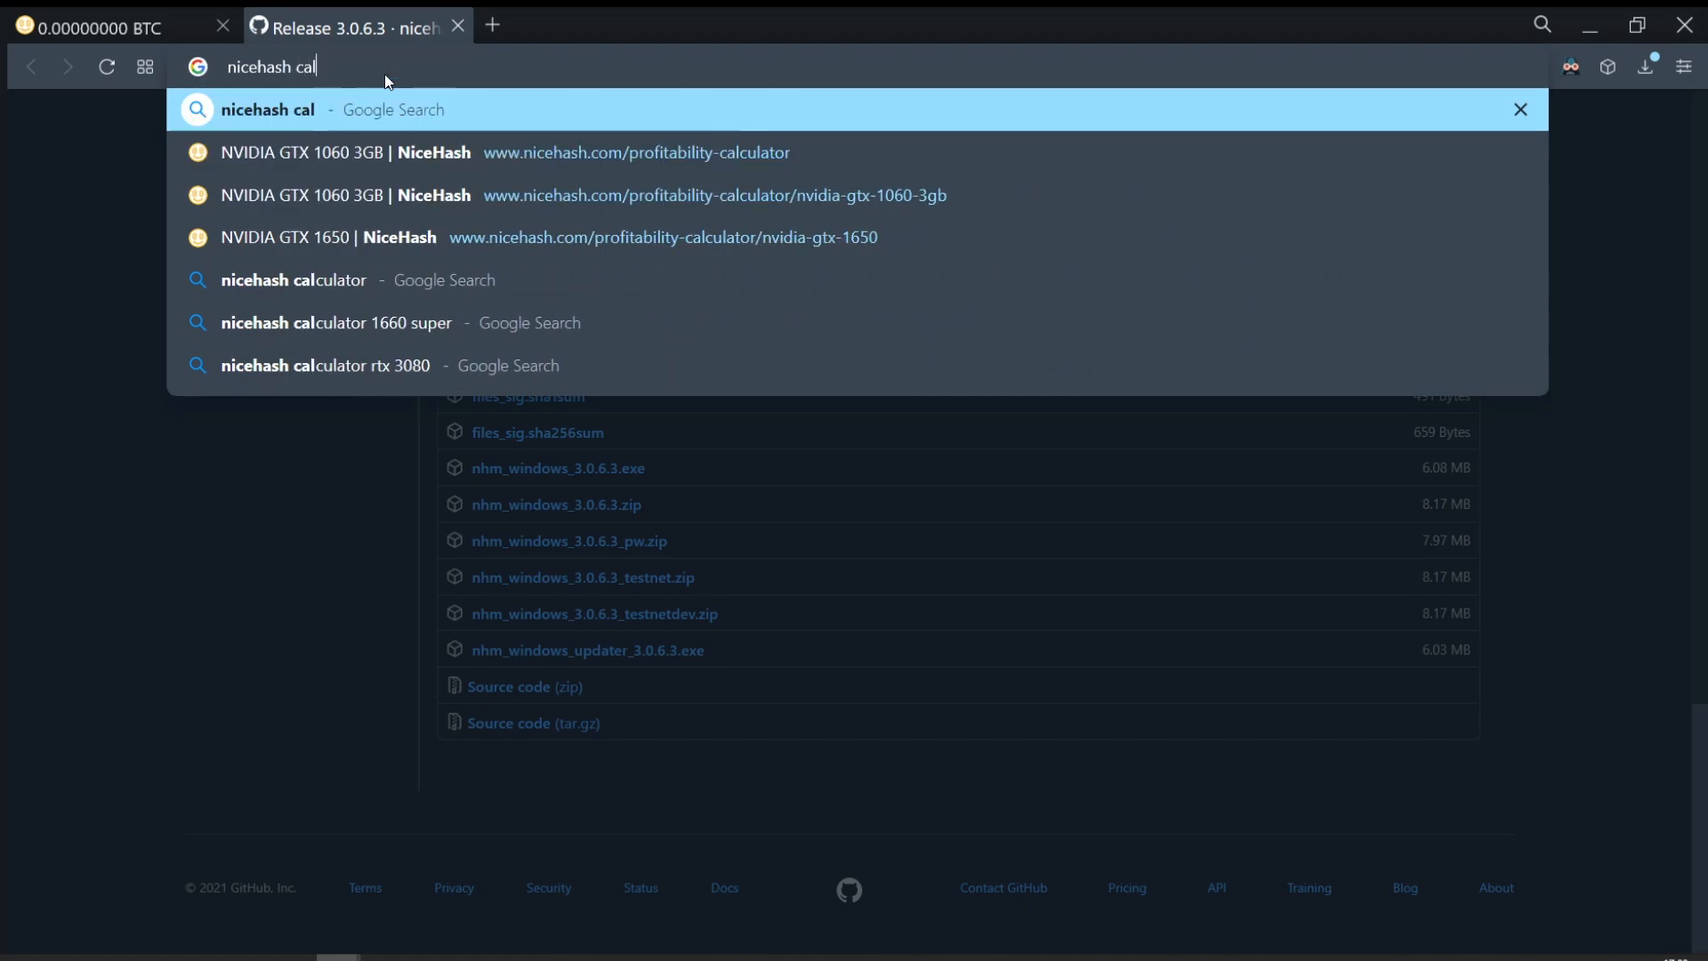
pyautogui.write('ul')
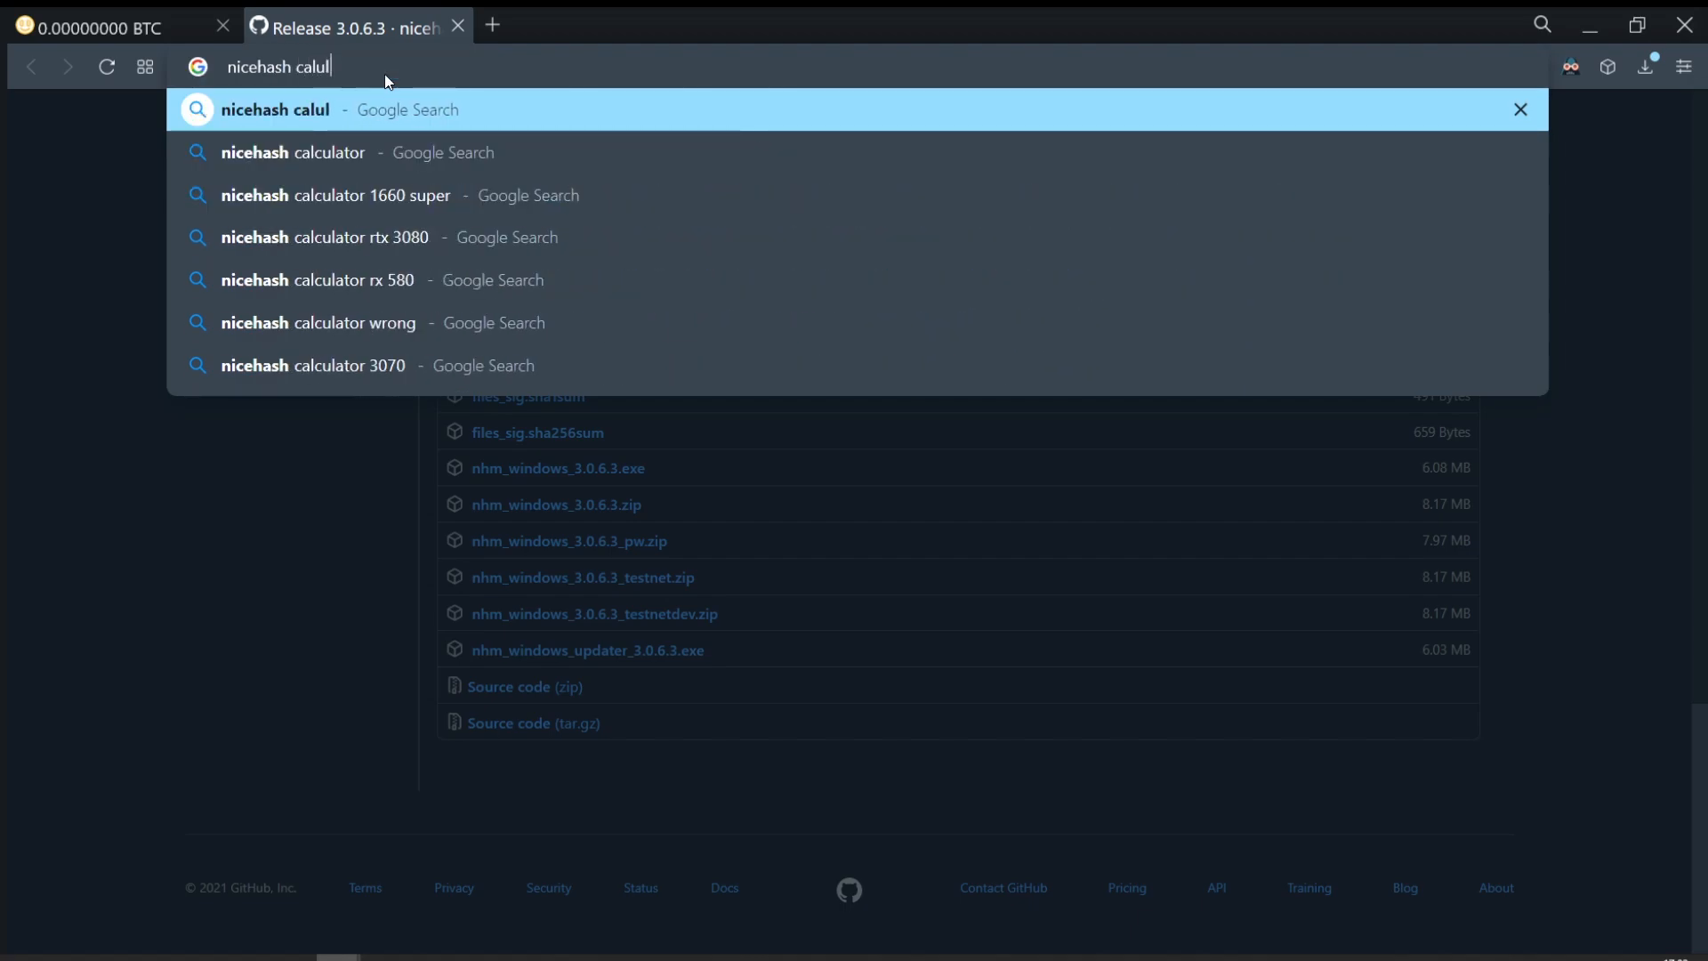
pyautogui.press('BackSpace')
pyautogui.press('BackSpace')
pyautogui.write('culator')
pyautogui.press('Return')
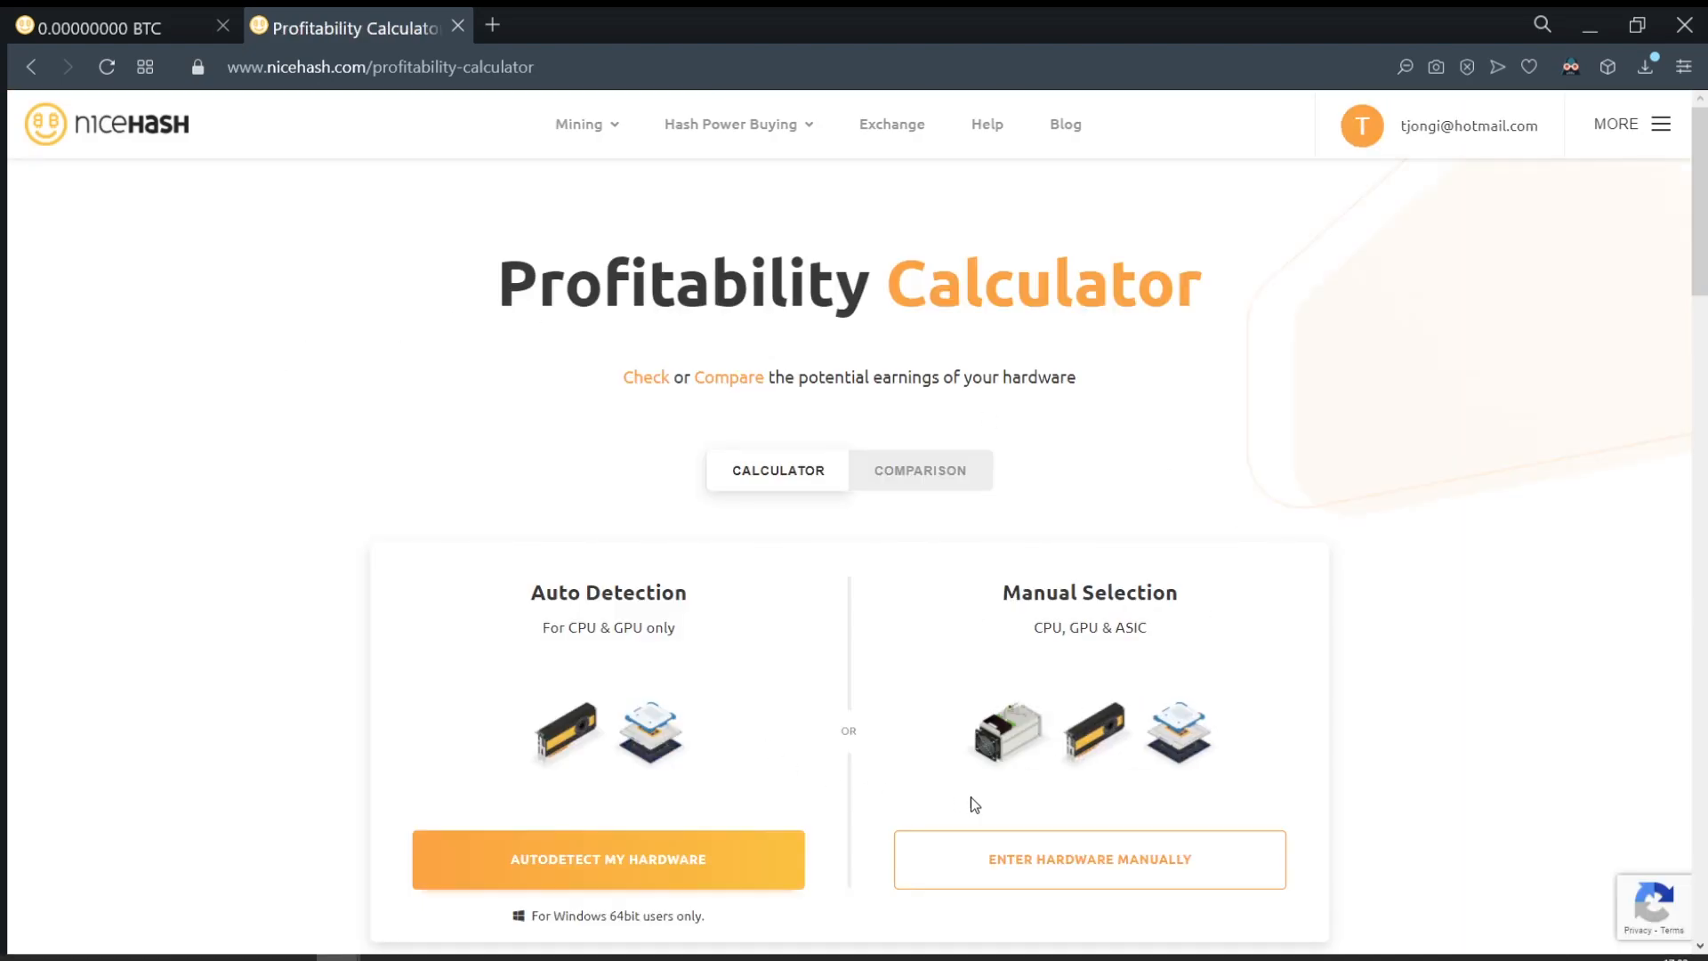
# Step: Calculate earnings for a manually chosen NVIDIA GTX 1060 3GB, about 0.89 USD per day
pyautogui.click(1013, 870)
pyautogui.click(650, 727)
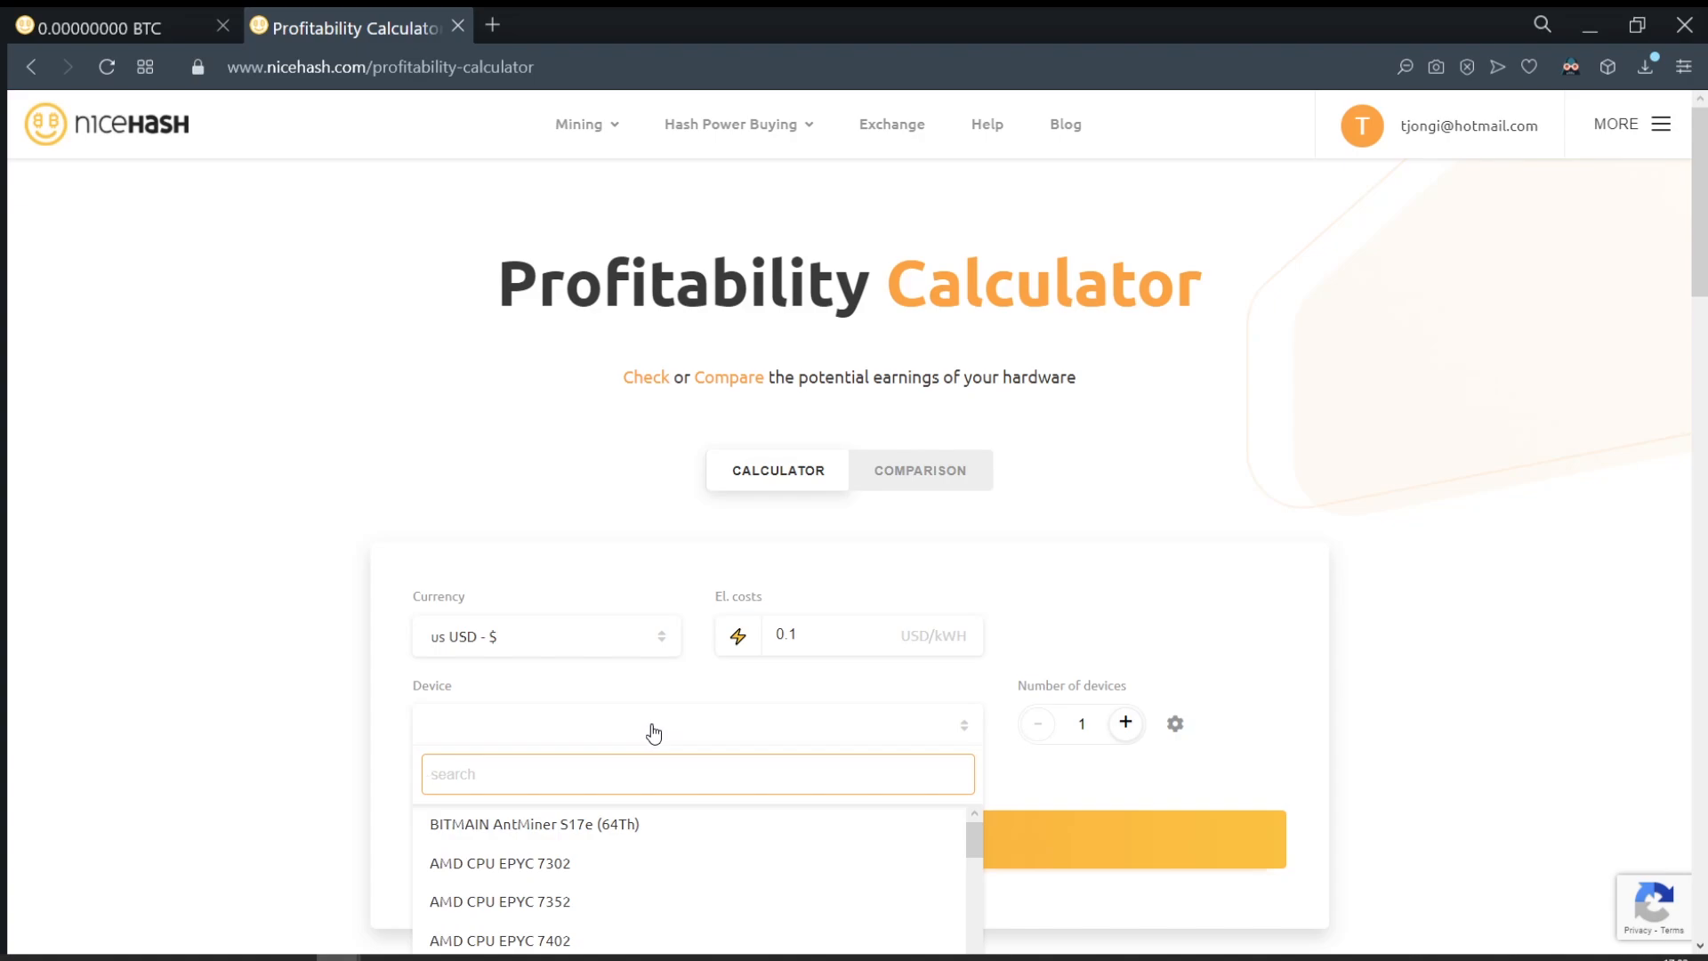
pyautogui.write('1060')
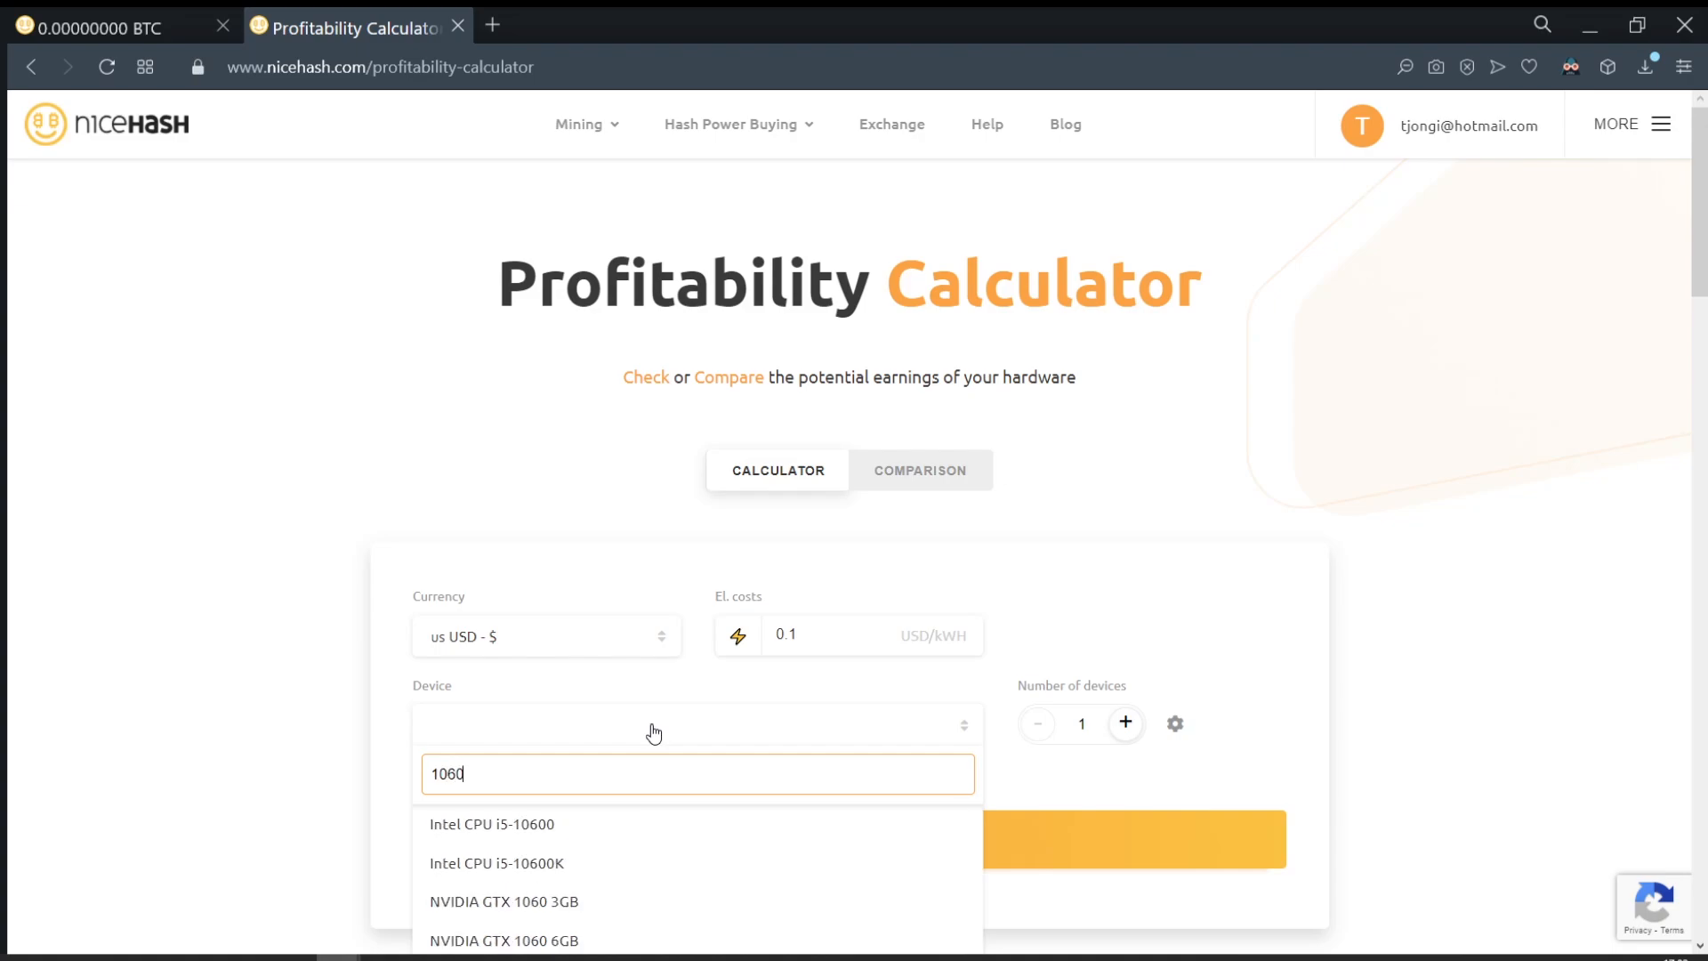
pyautogui.write(' 3')
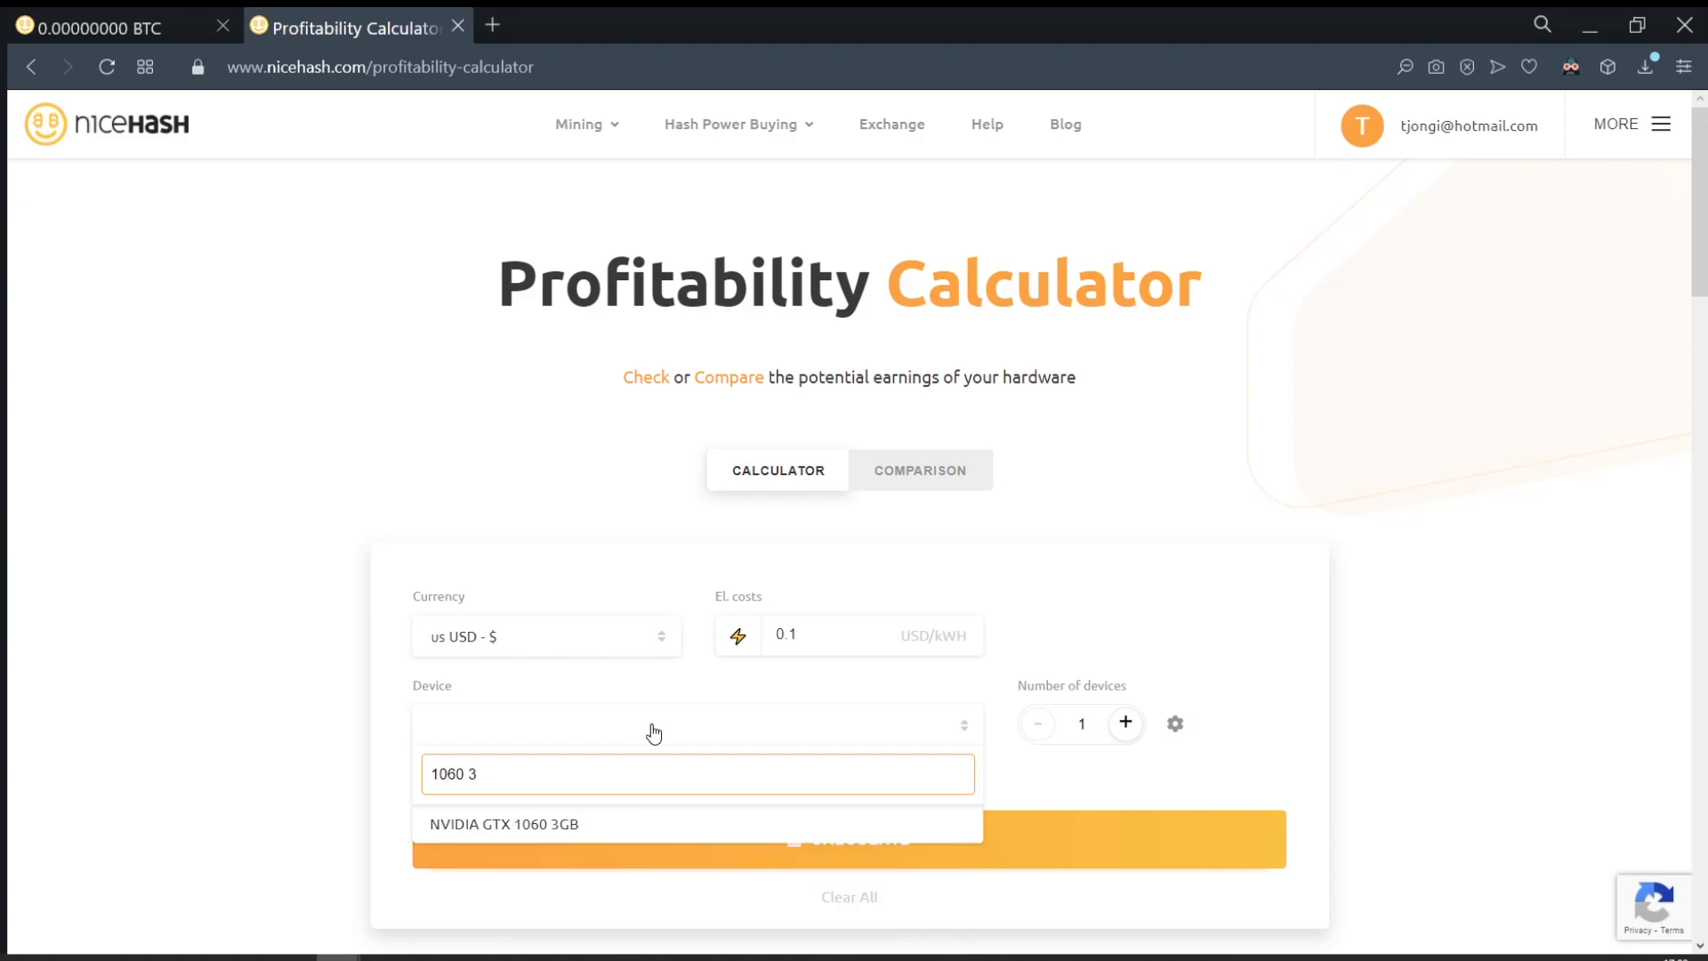
pyautogui.write('g')
pyautogui.click(607, 825)
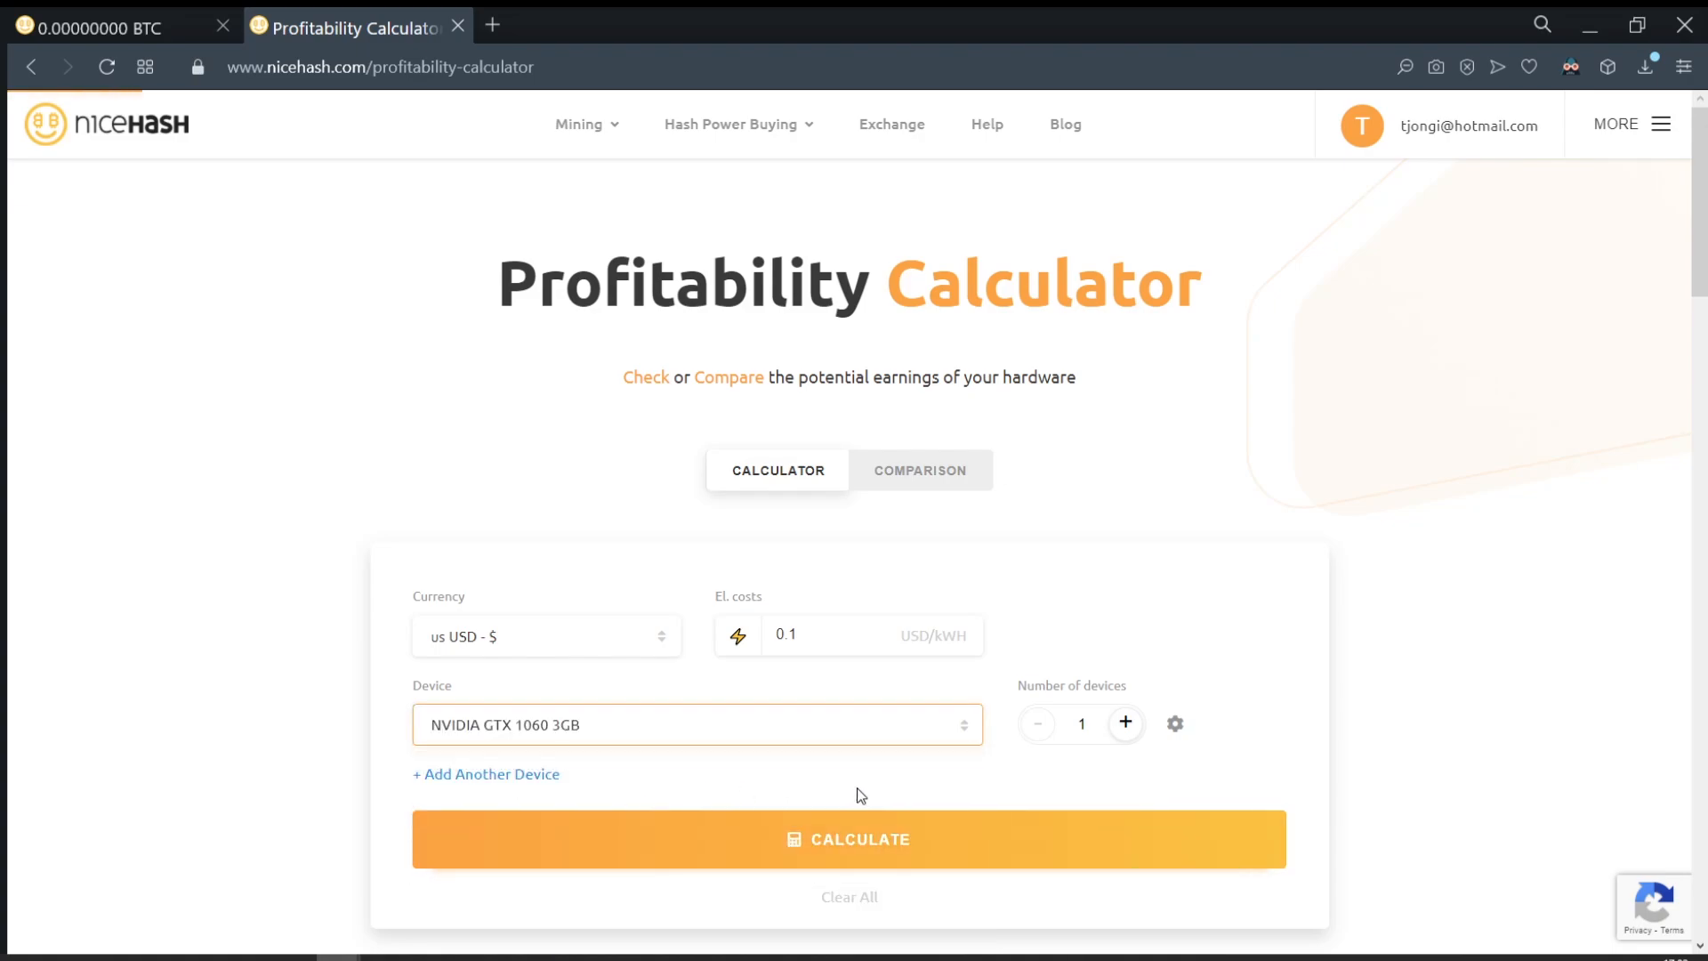
pyautogui.click(928, 854)
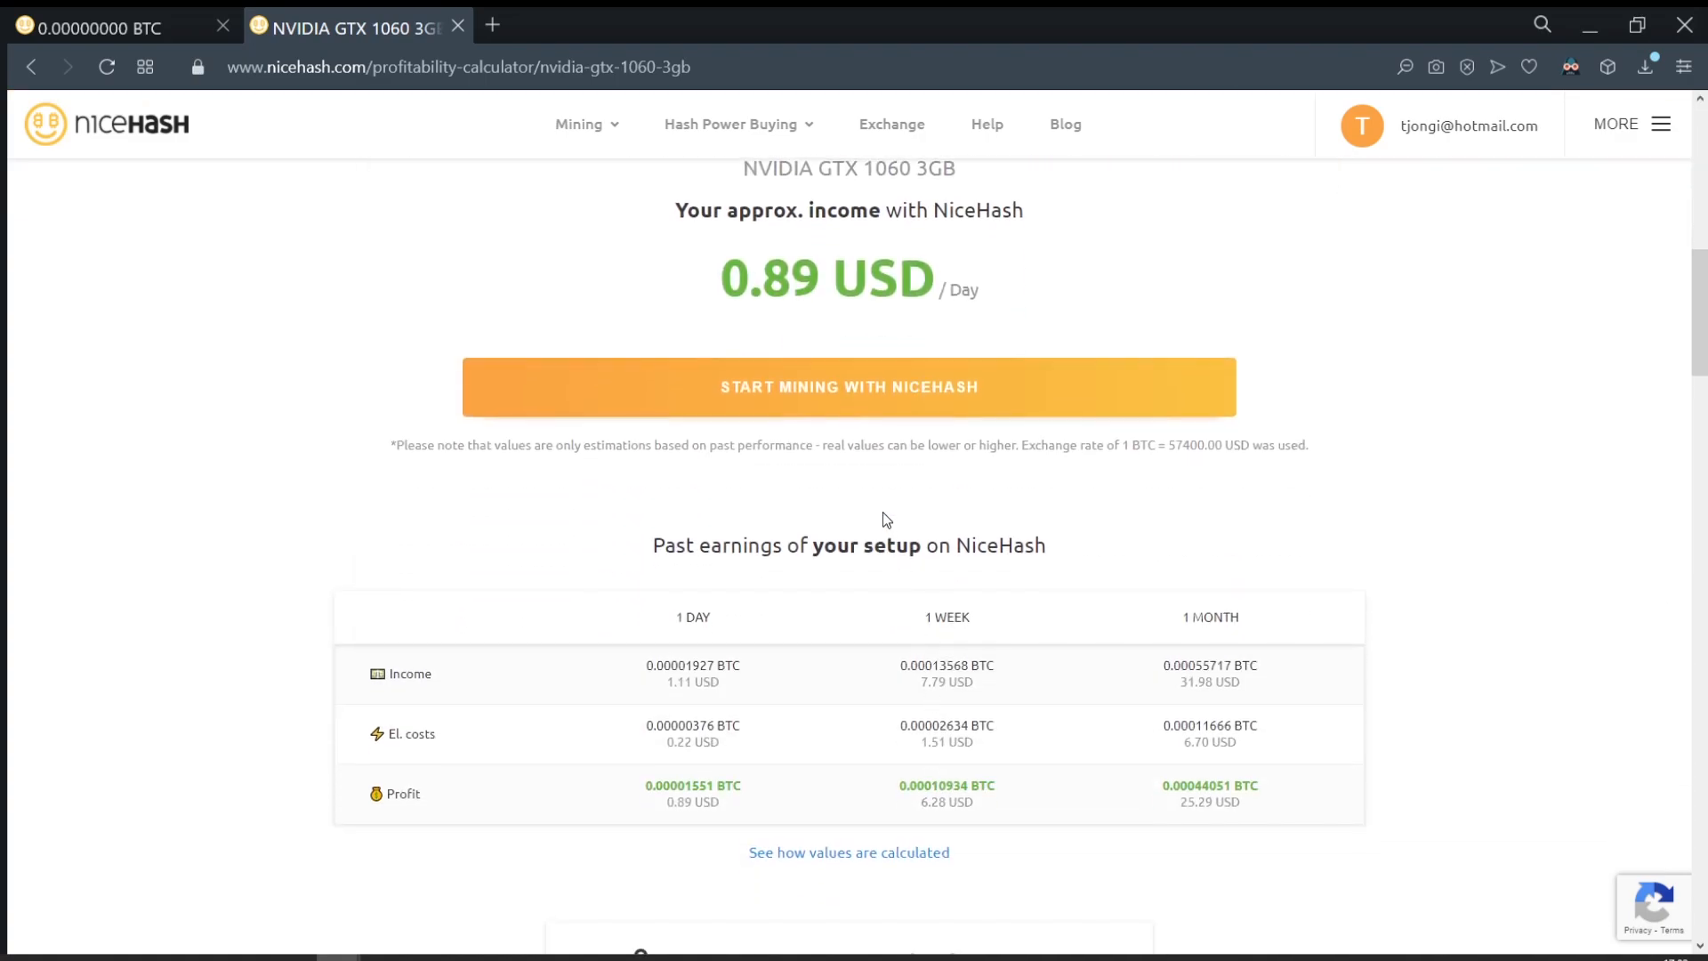
pyautogui.scroll(-15, 884, 508)
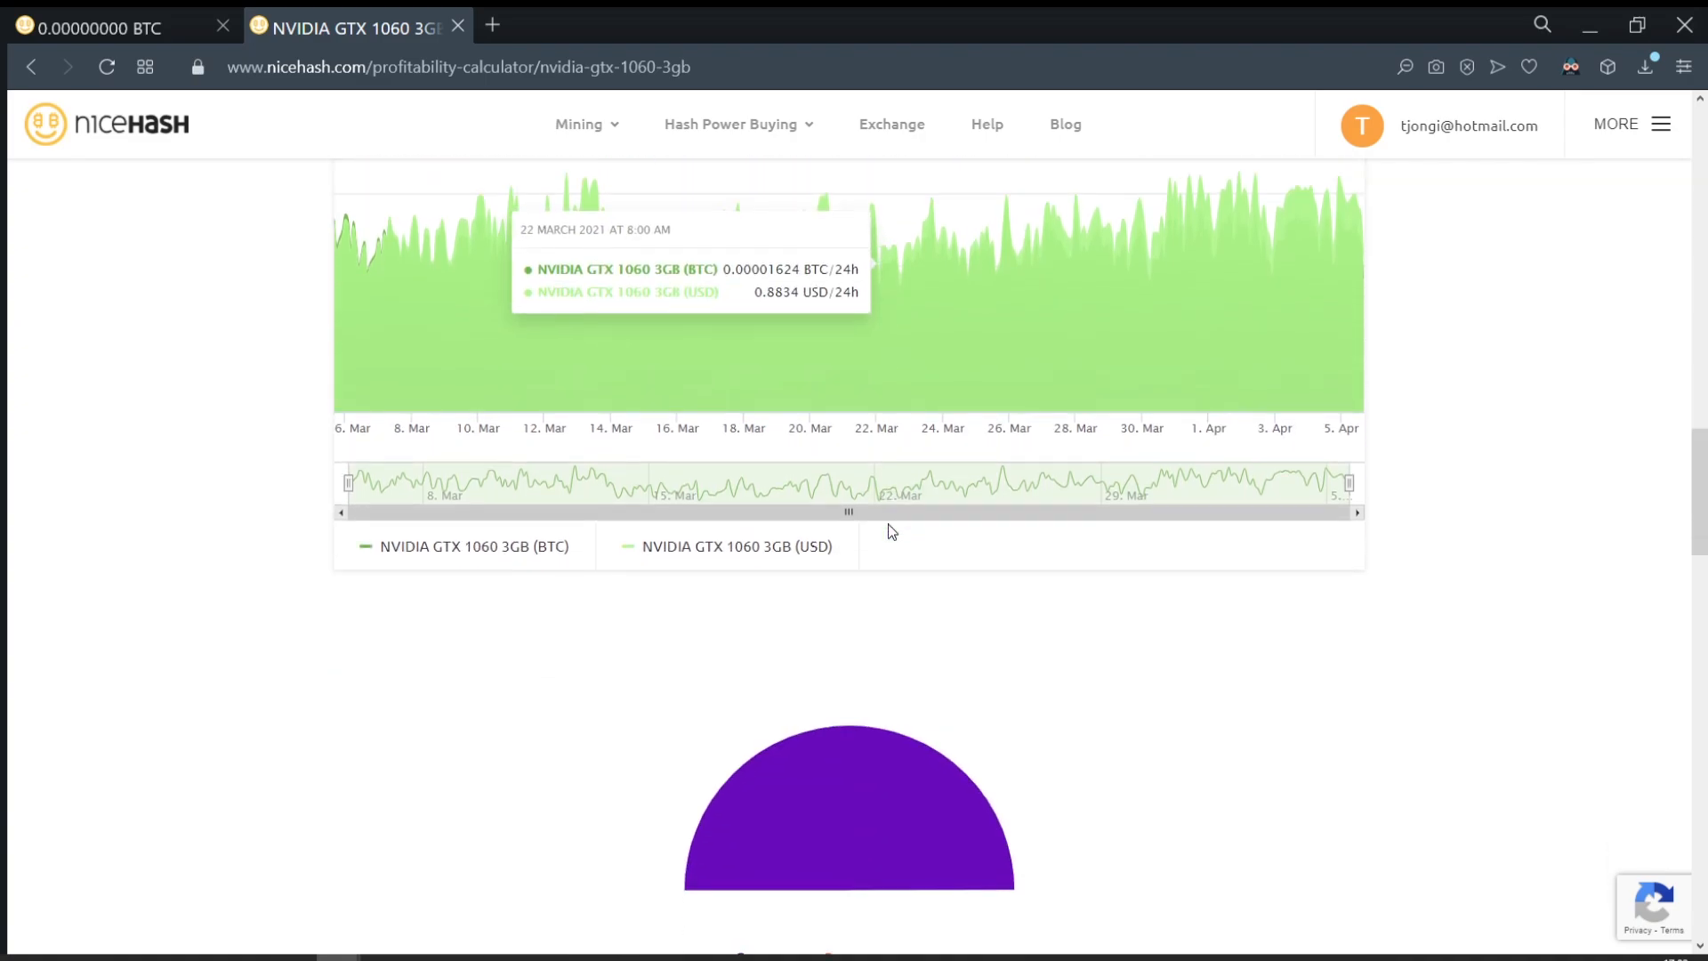
pyautogui.scroll(-6, 893, 532)
pyautogui.moveTo(755, 216)
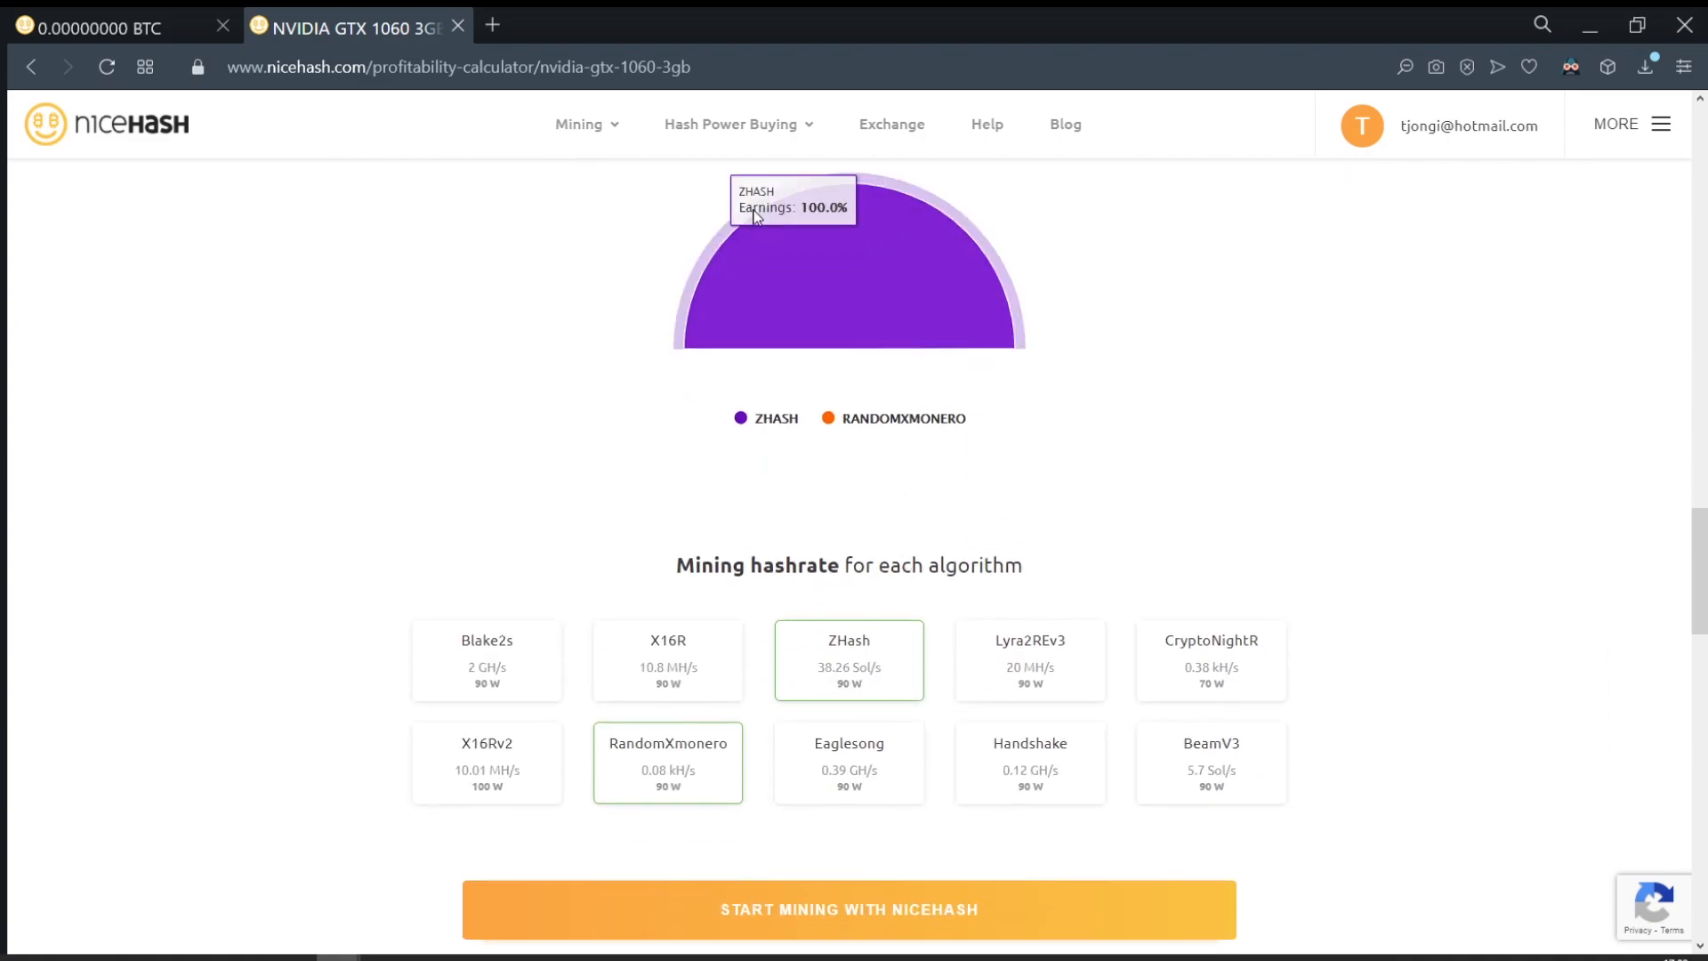
pyautogui.scroll(1, 892, 469)
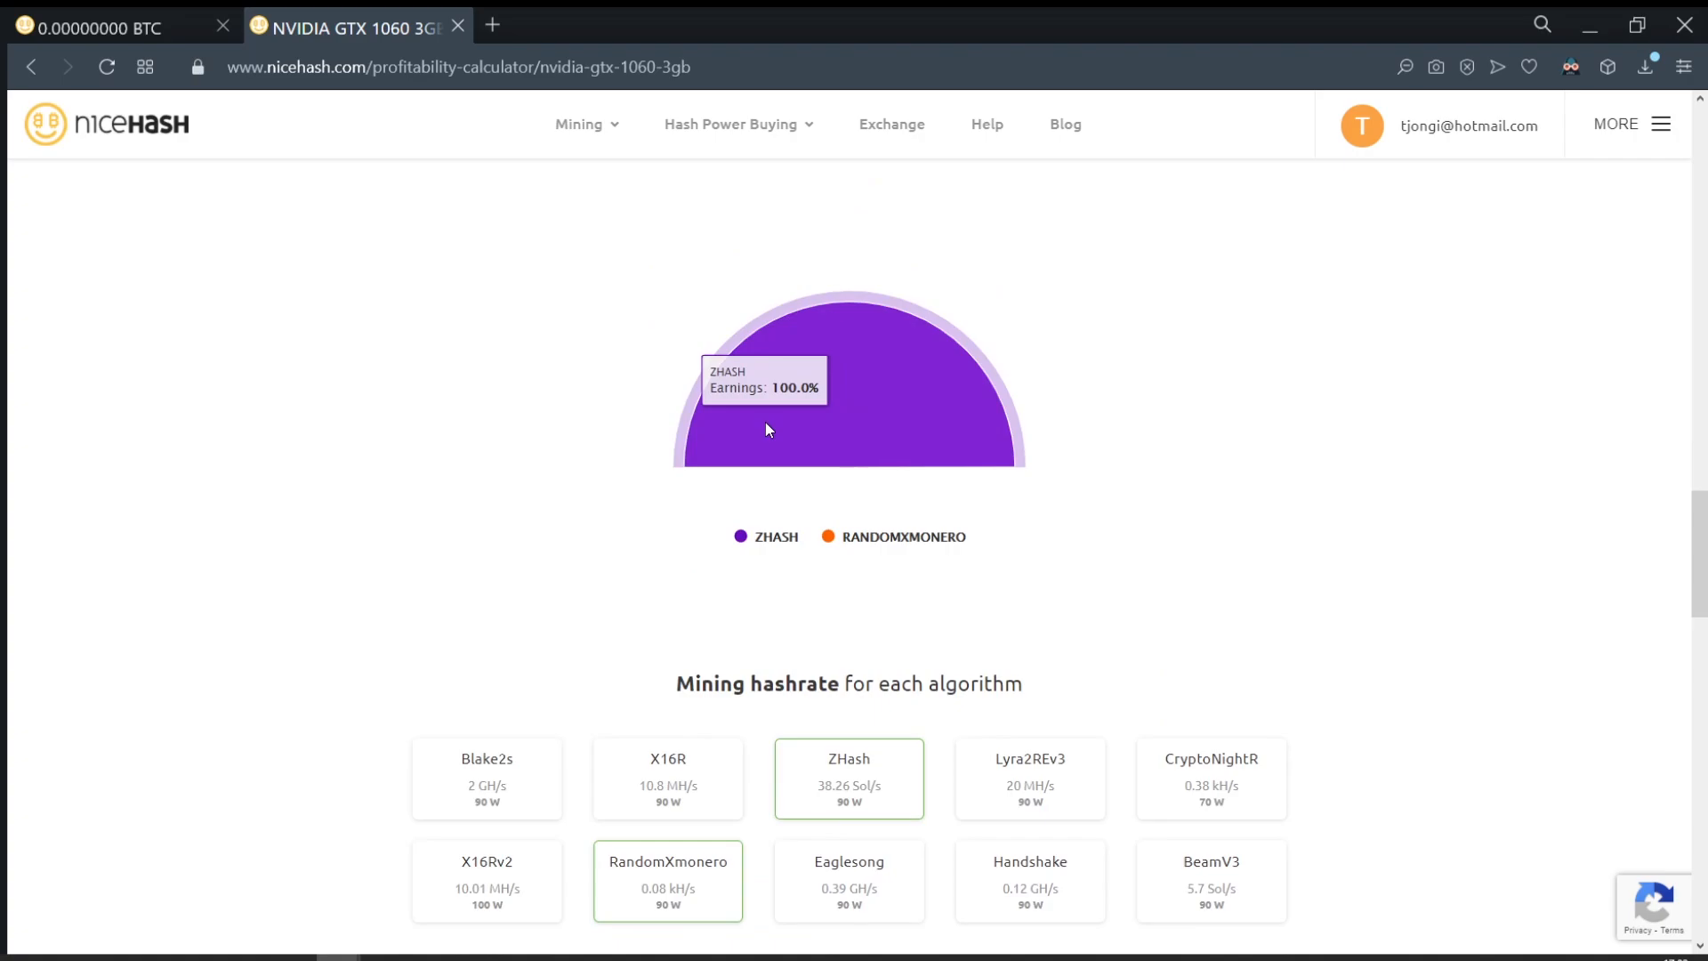
pyautogui.scroll(-1, 766, 422)
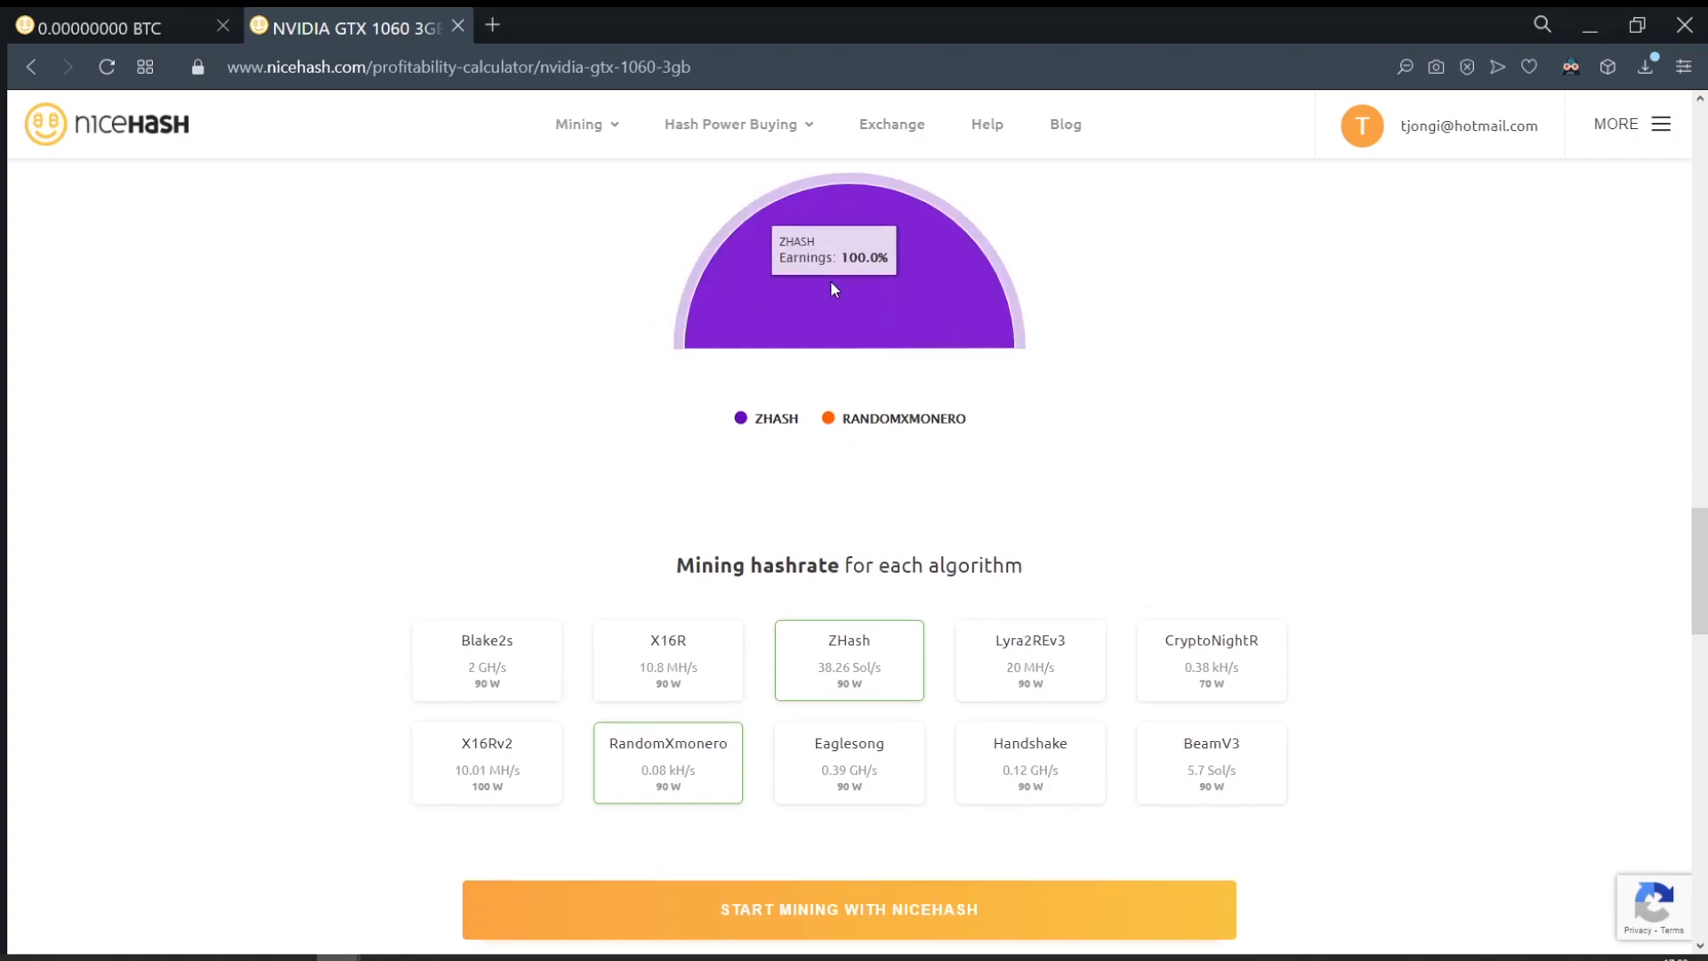
pyautogui.scroll(7, 794, 294)
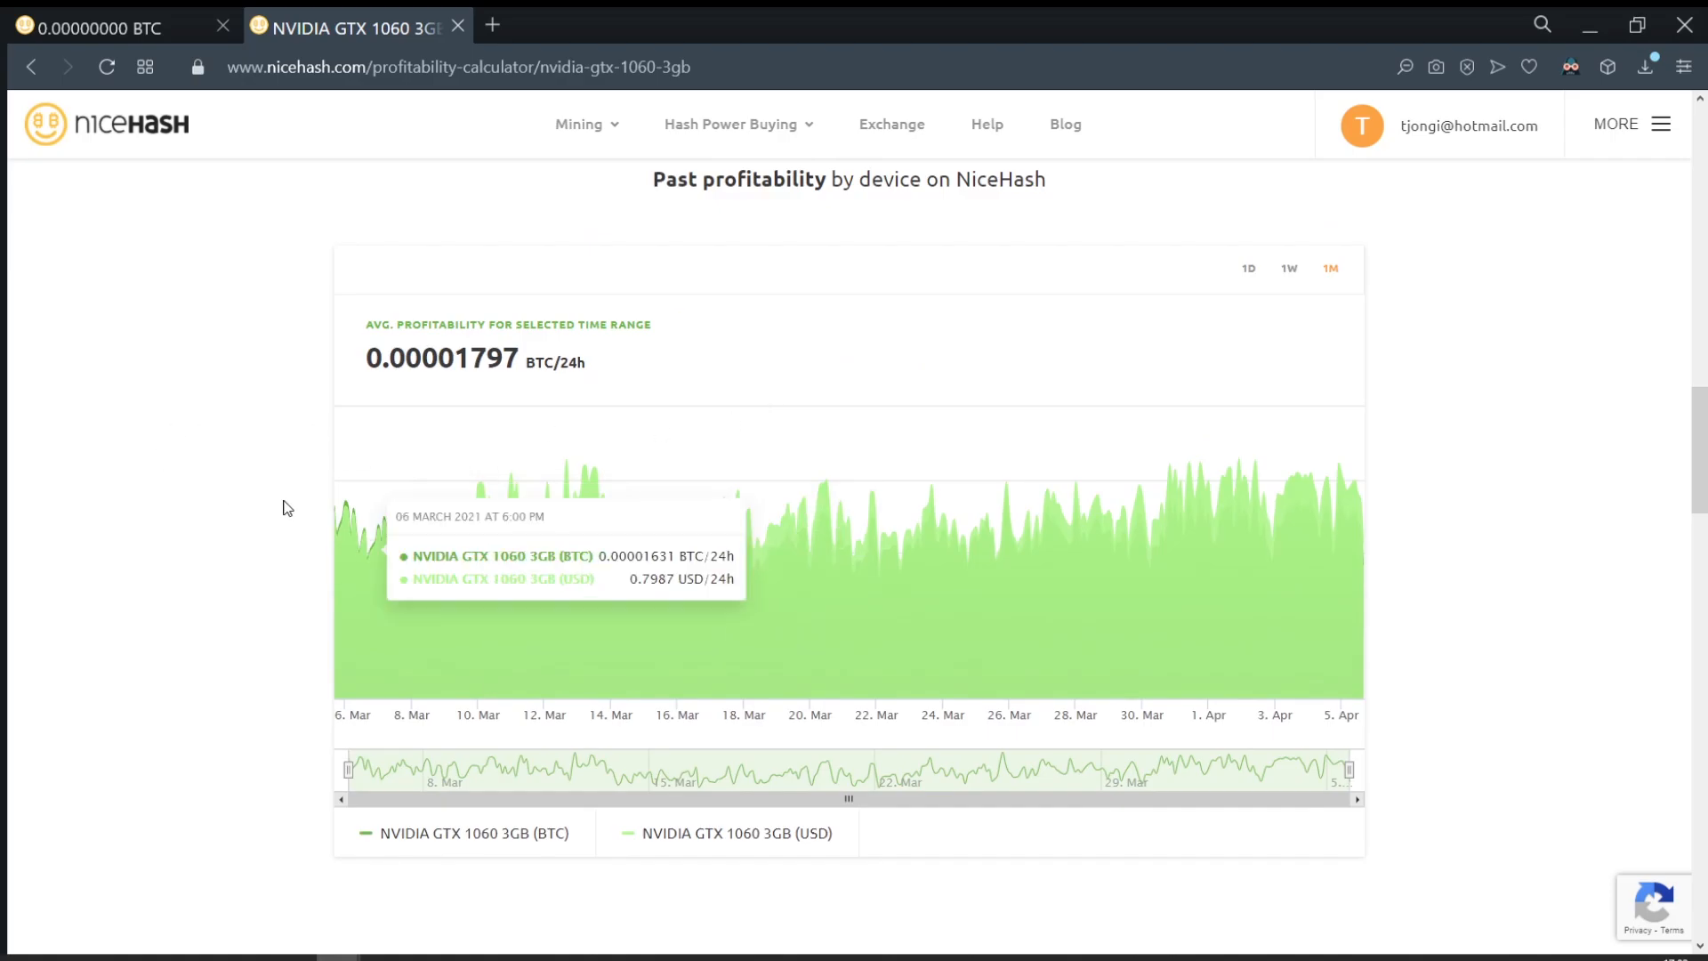
pyautogui.scroll(-3, 1397, 589)
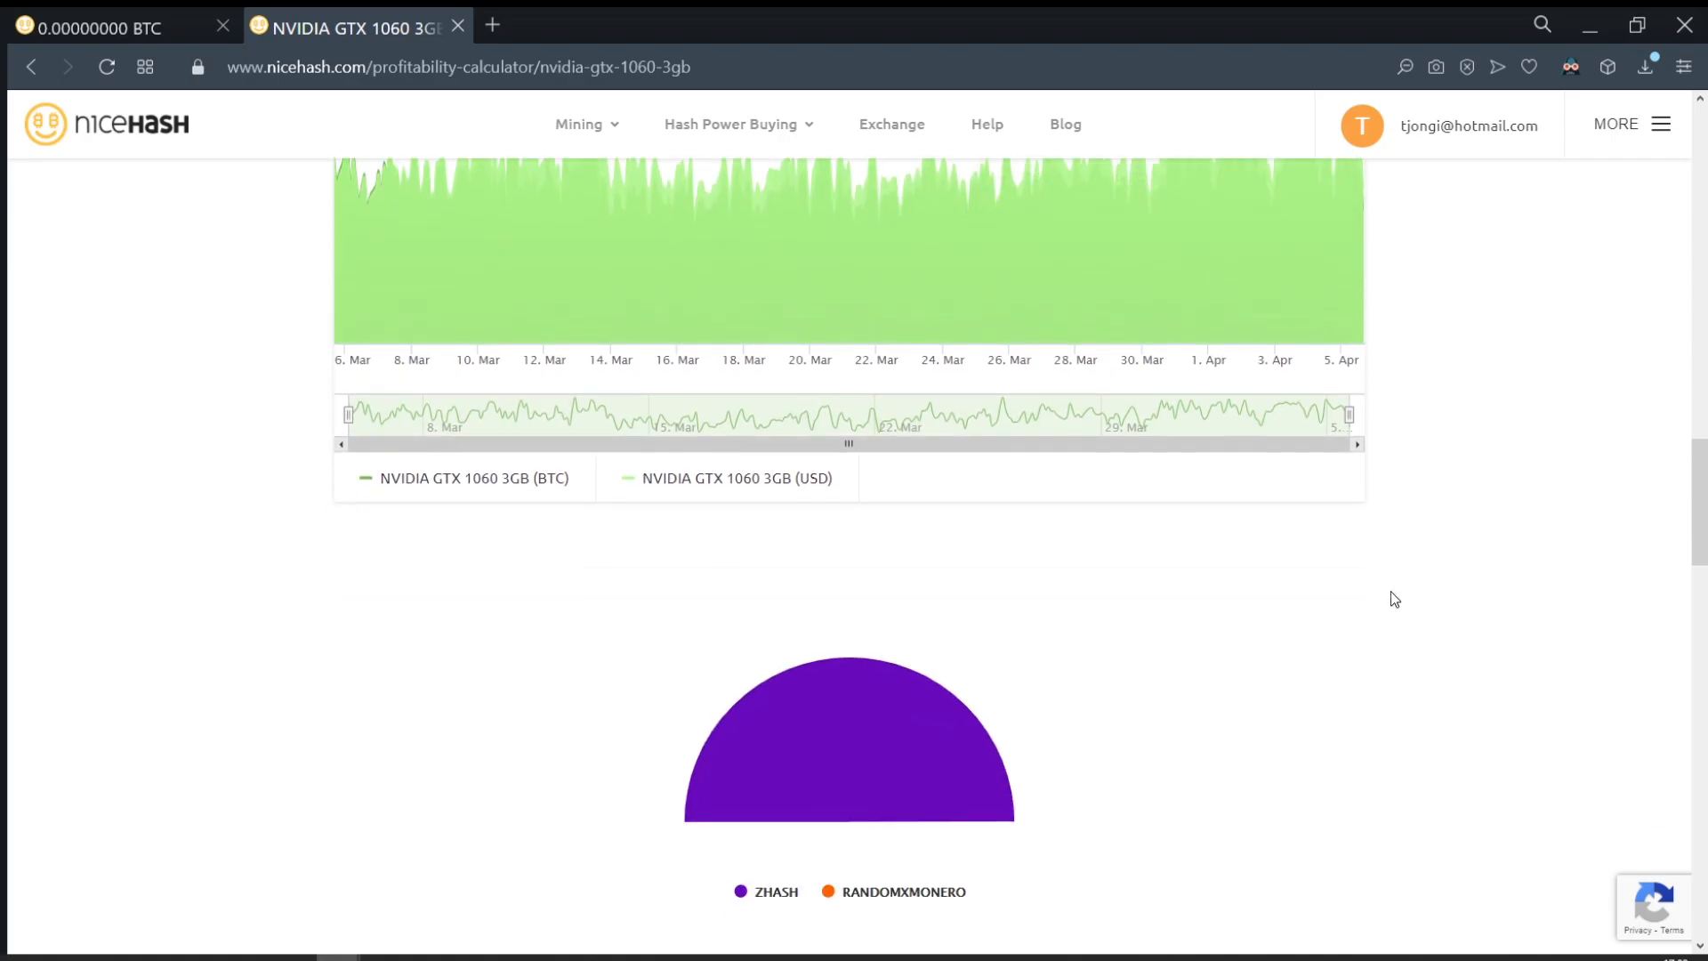
pyautogui.scroll(17, 1241, 558)
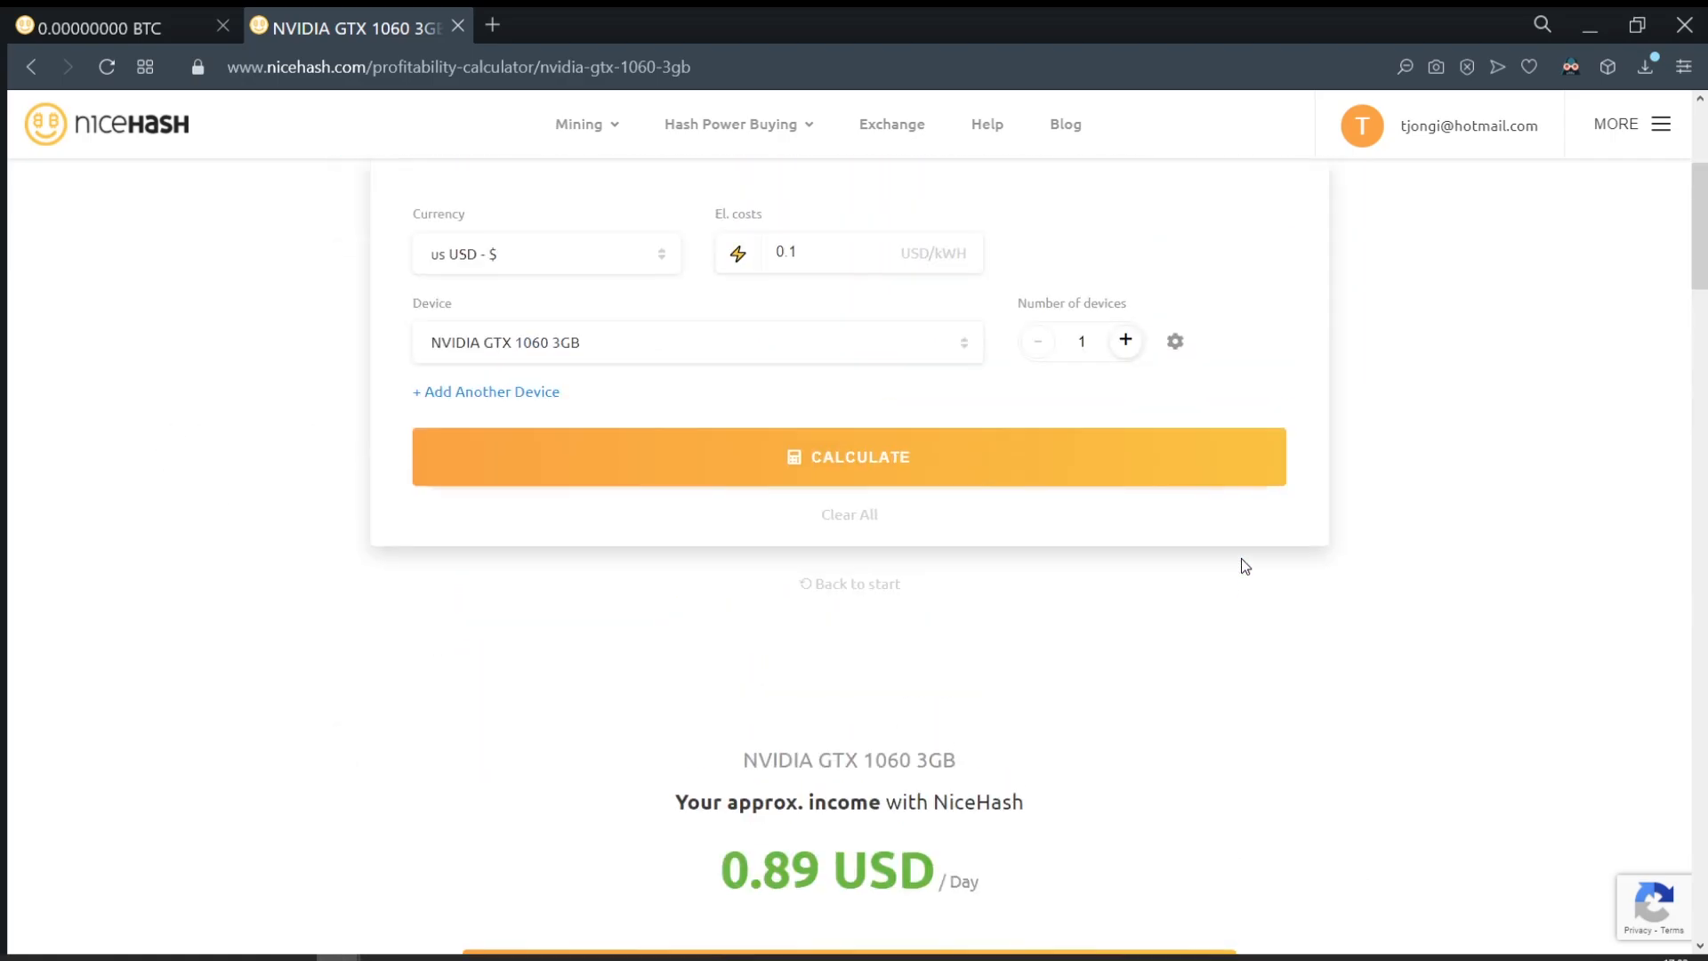
# Step: Switch the calculator device to the AMD RX 570 4GB and calculate its earnings
pyautogui.click(632, 735)
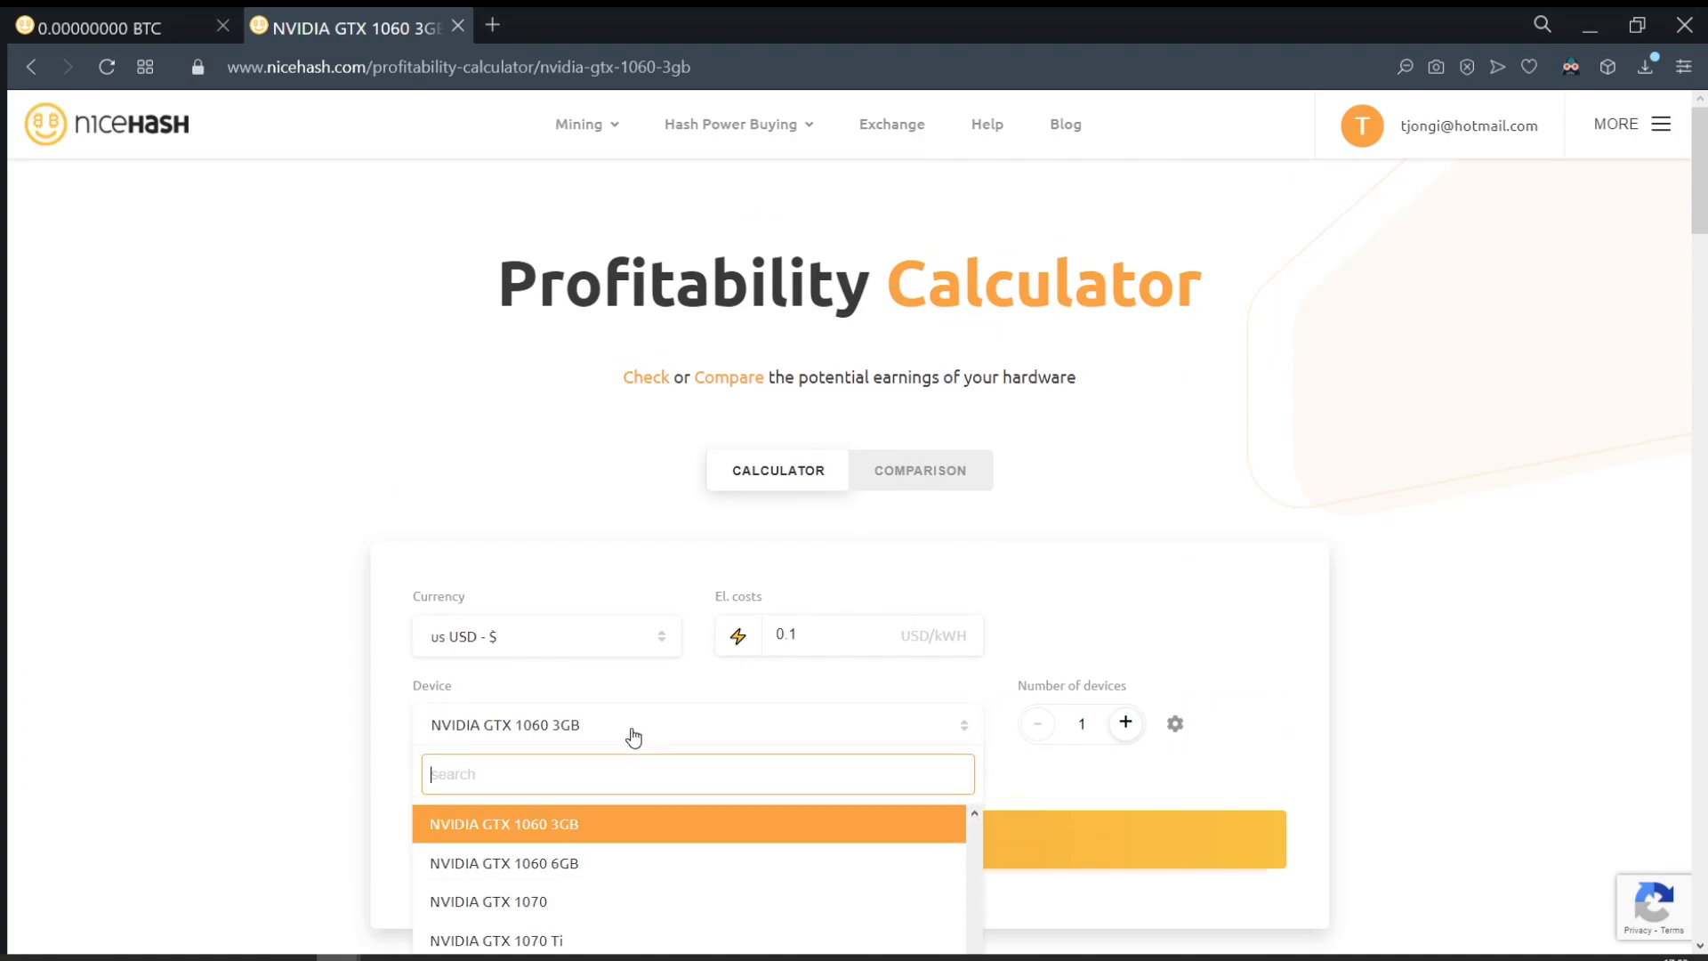
pyautogui.write('rx 5')
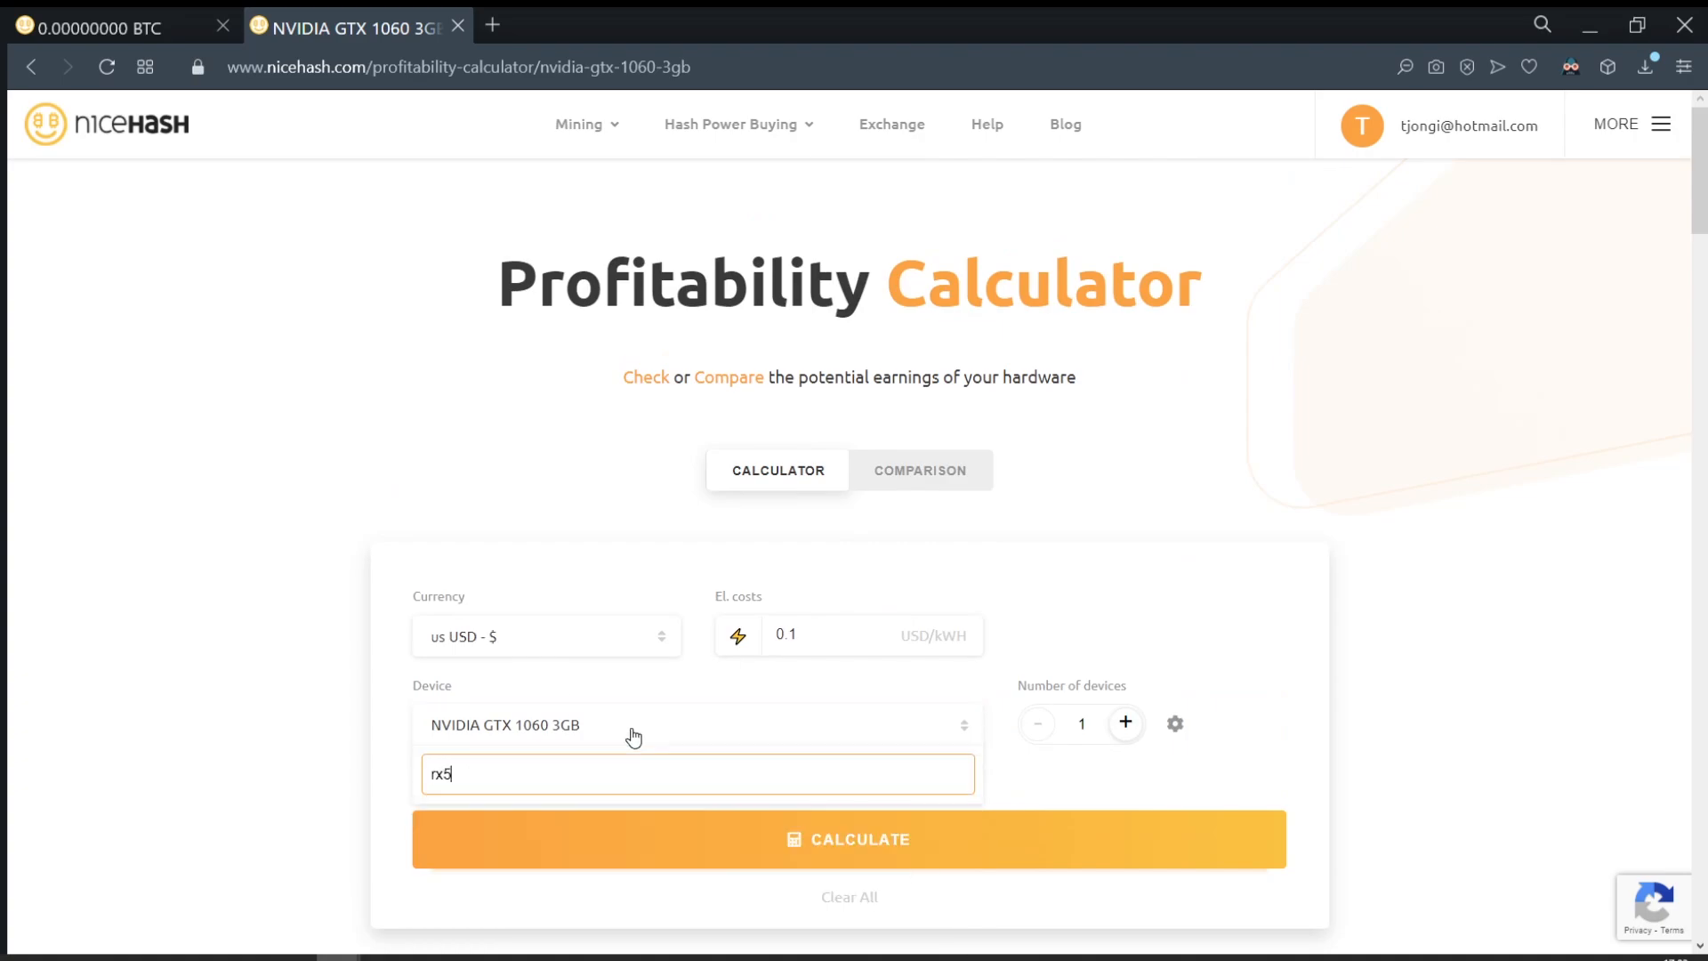
pyautogui.write('7')
pyautogui.press('BackSpace')
pyautogui.press('BackSpace')
pyautogui.write('570')
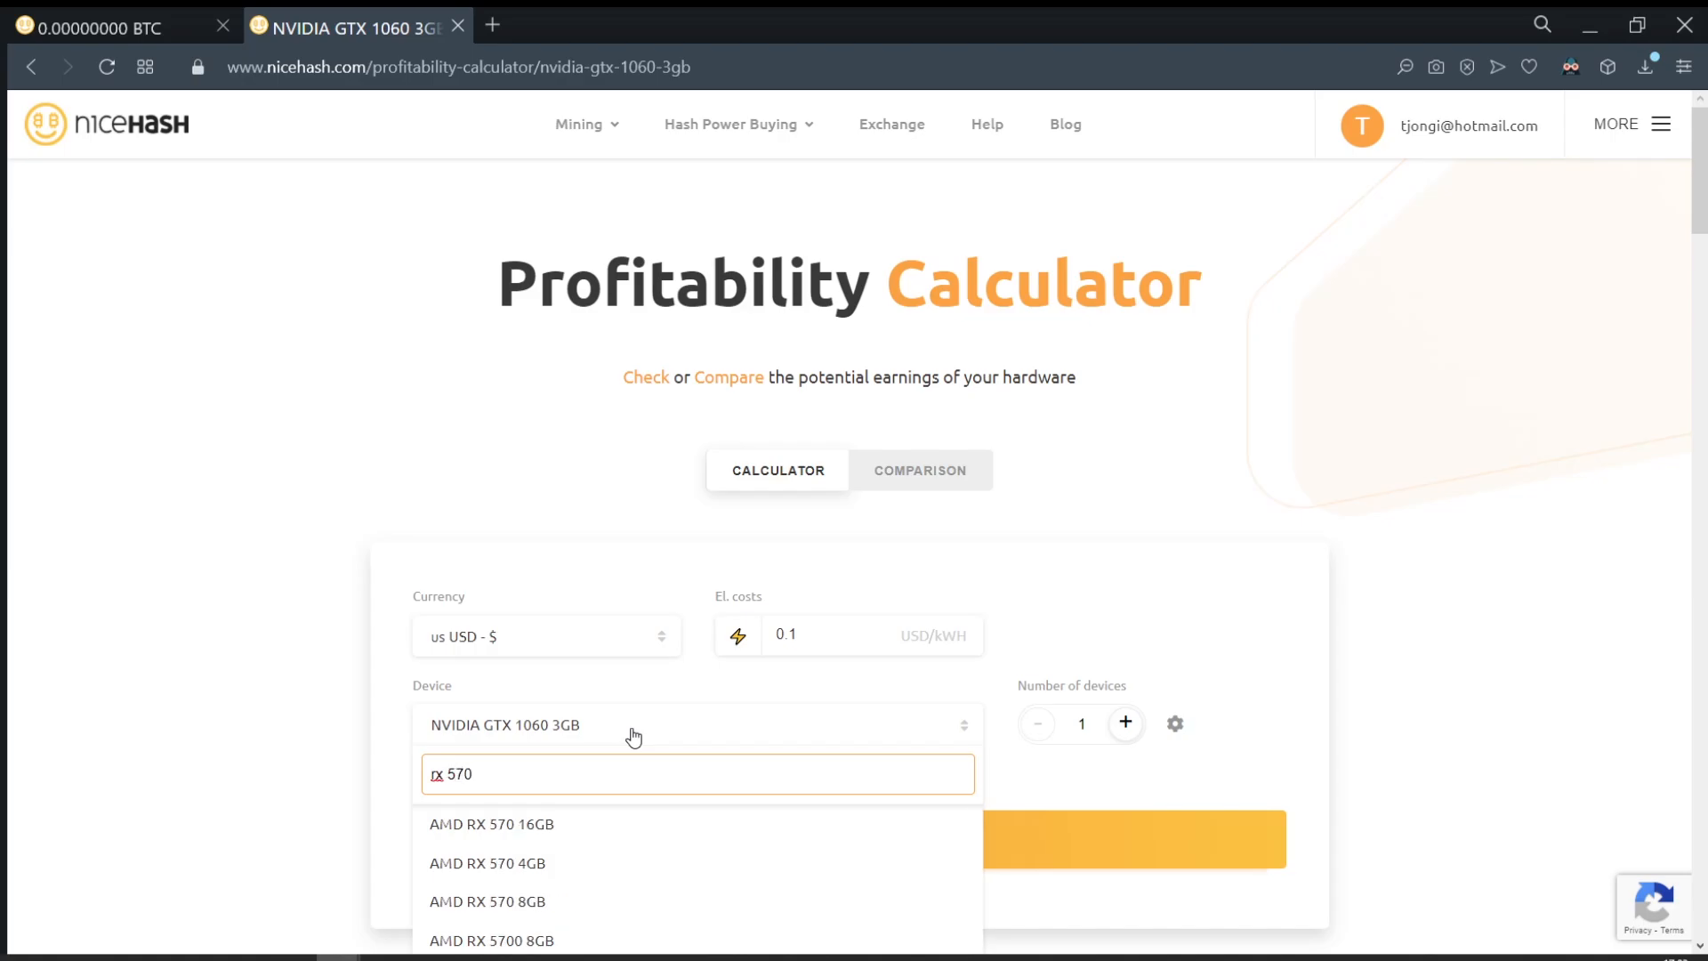
pyautogui.click(542, 864)
pyautogui.click(866, 852)
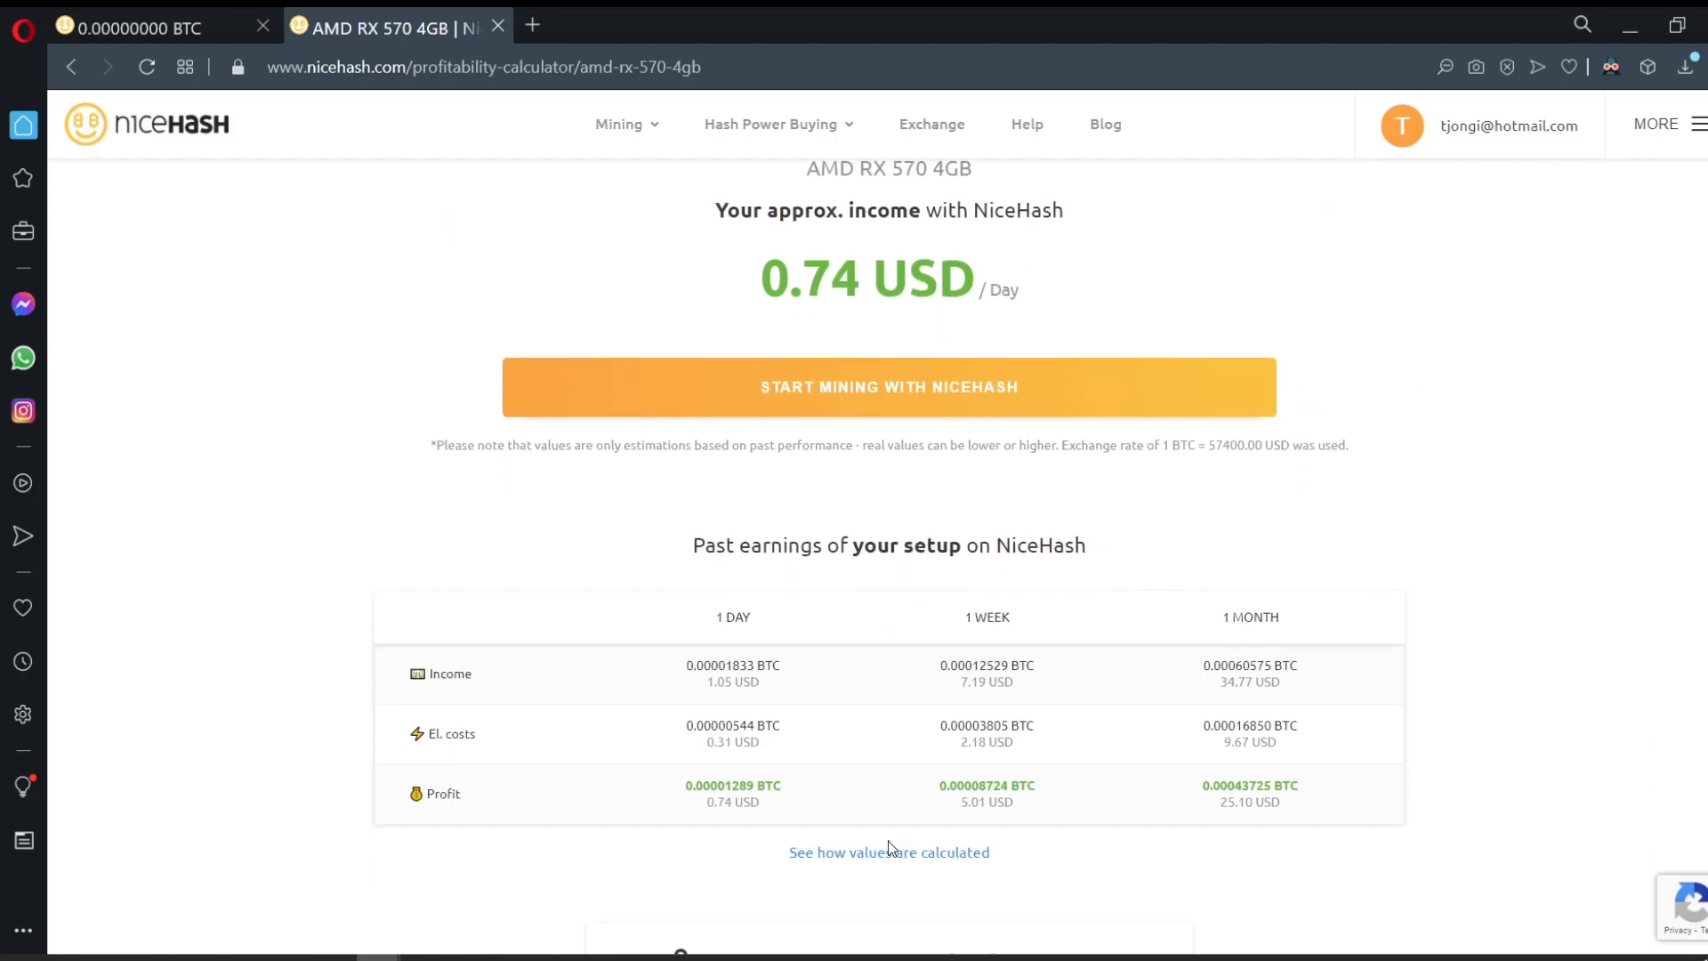
# Step: Review the RX 570's 0.74 USD daily profit estimate, then minimize Opera to reveal the miner
pyautogui.scroll(-8, 888, 840)
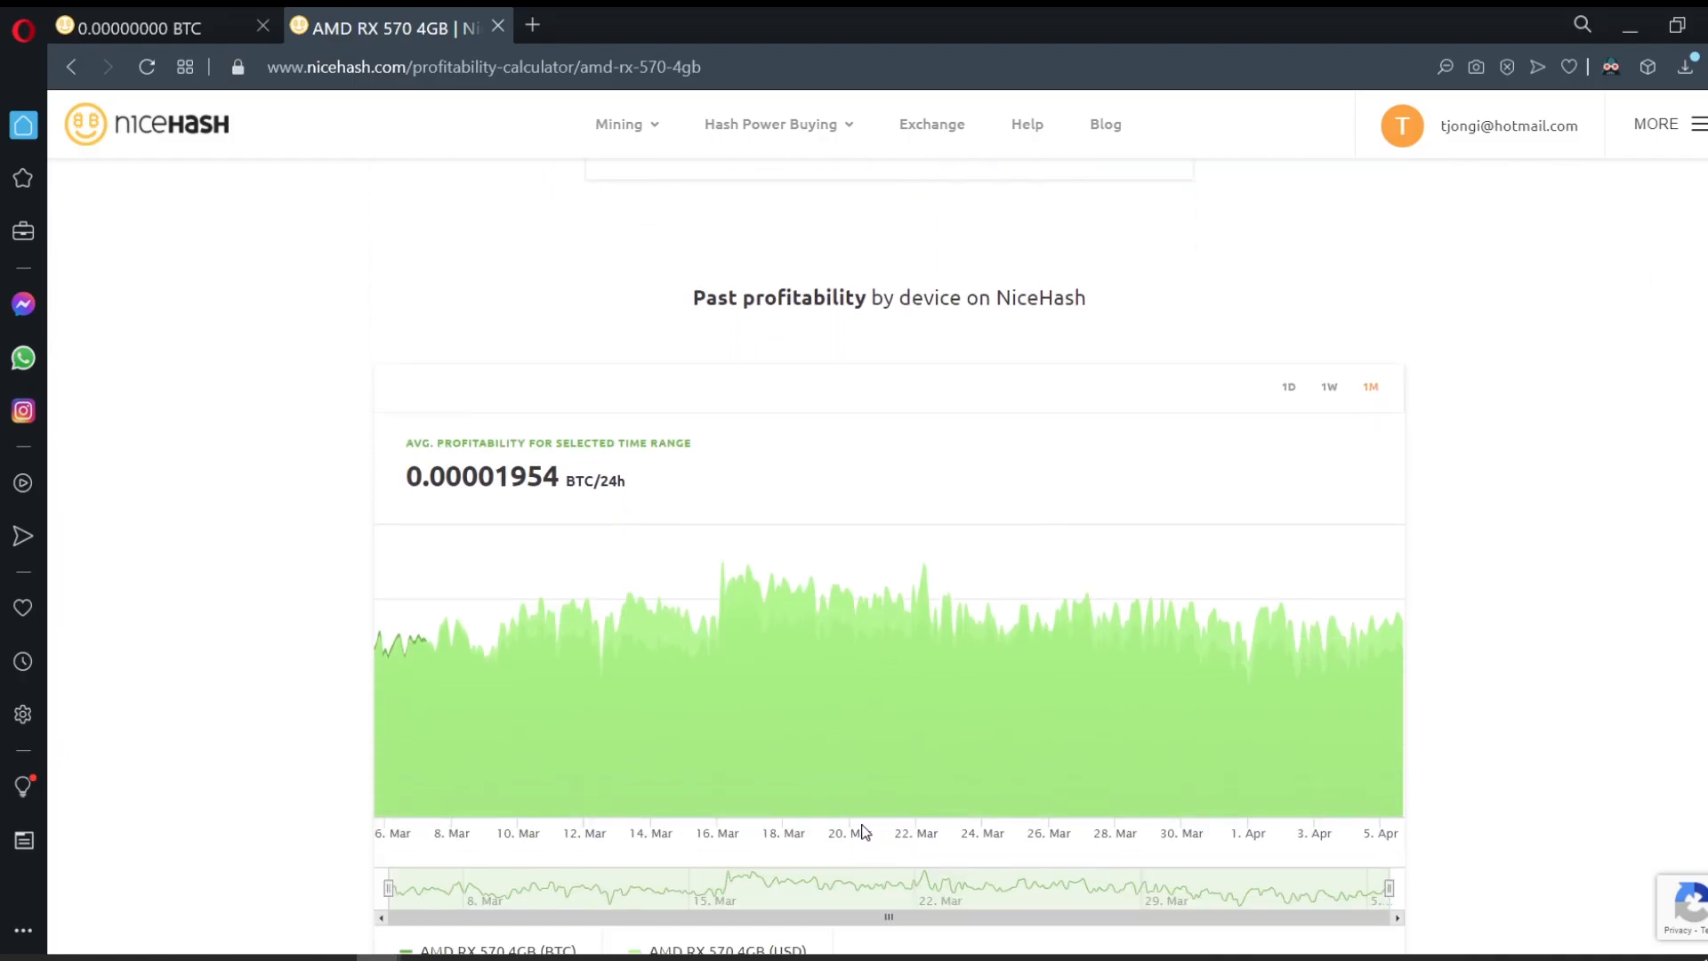
pyautogui.scroll(4, 866, 814)
pyautogui.scroll(7, 864, 809)
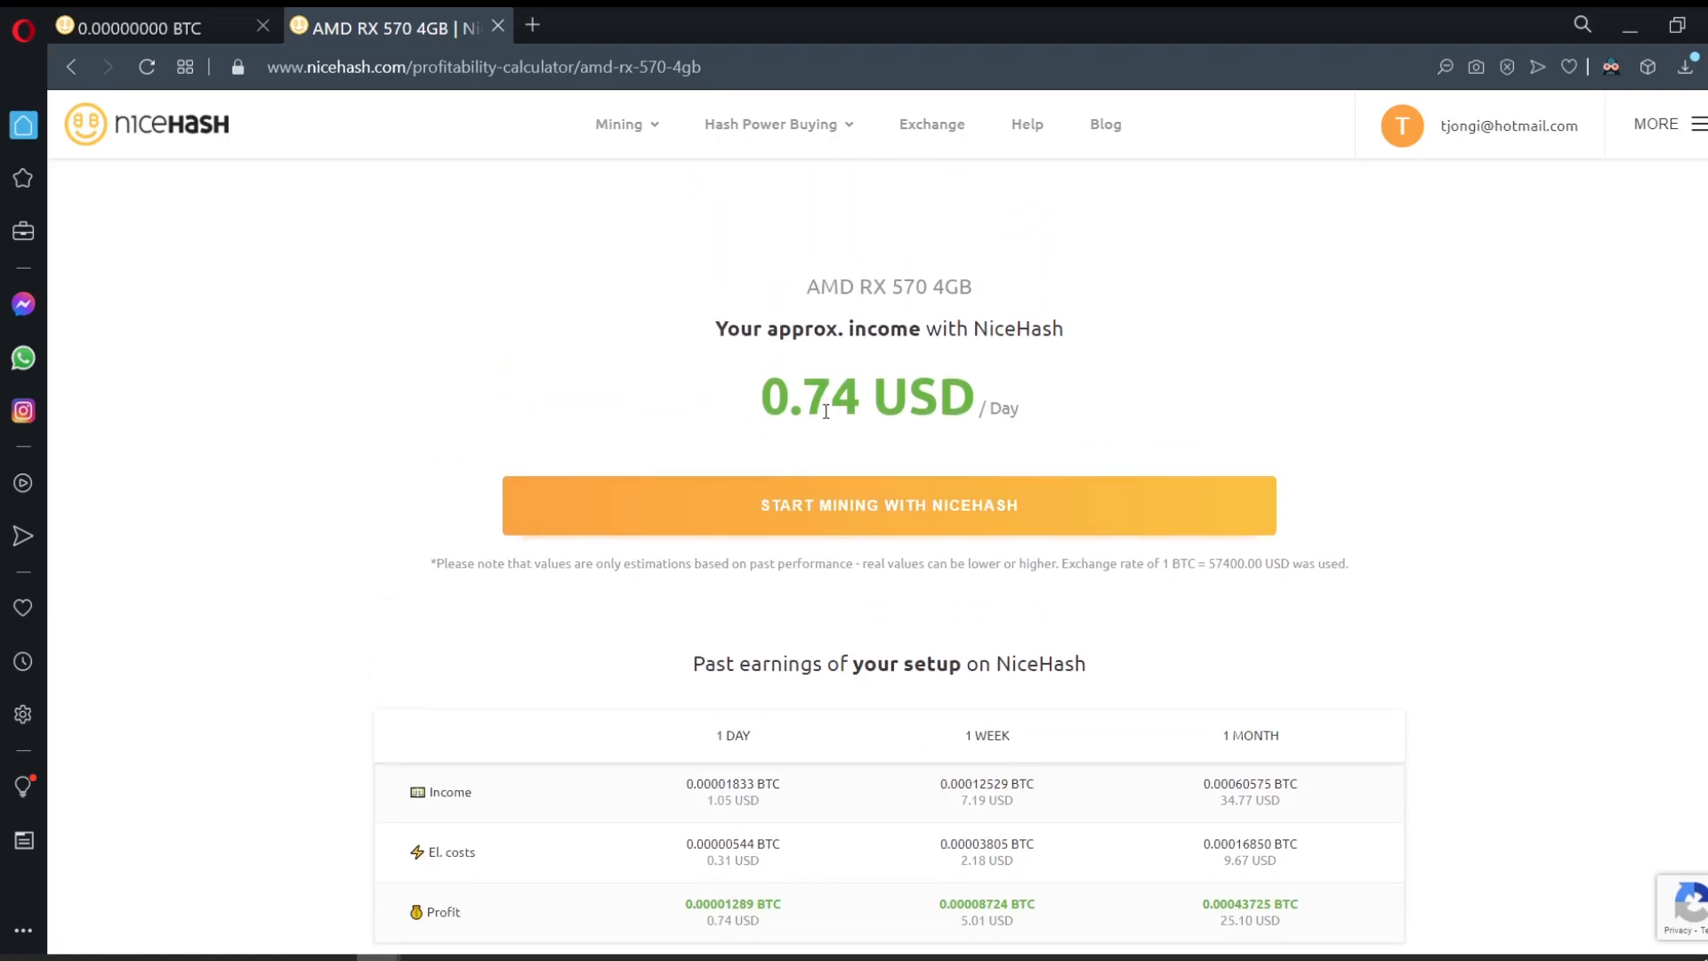
pyautogui.scroll(-15, 841, 498)
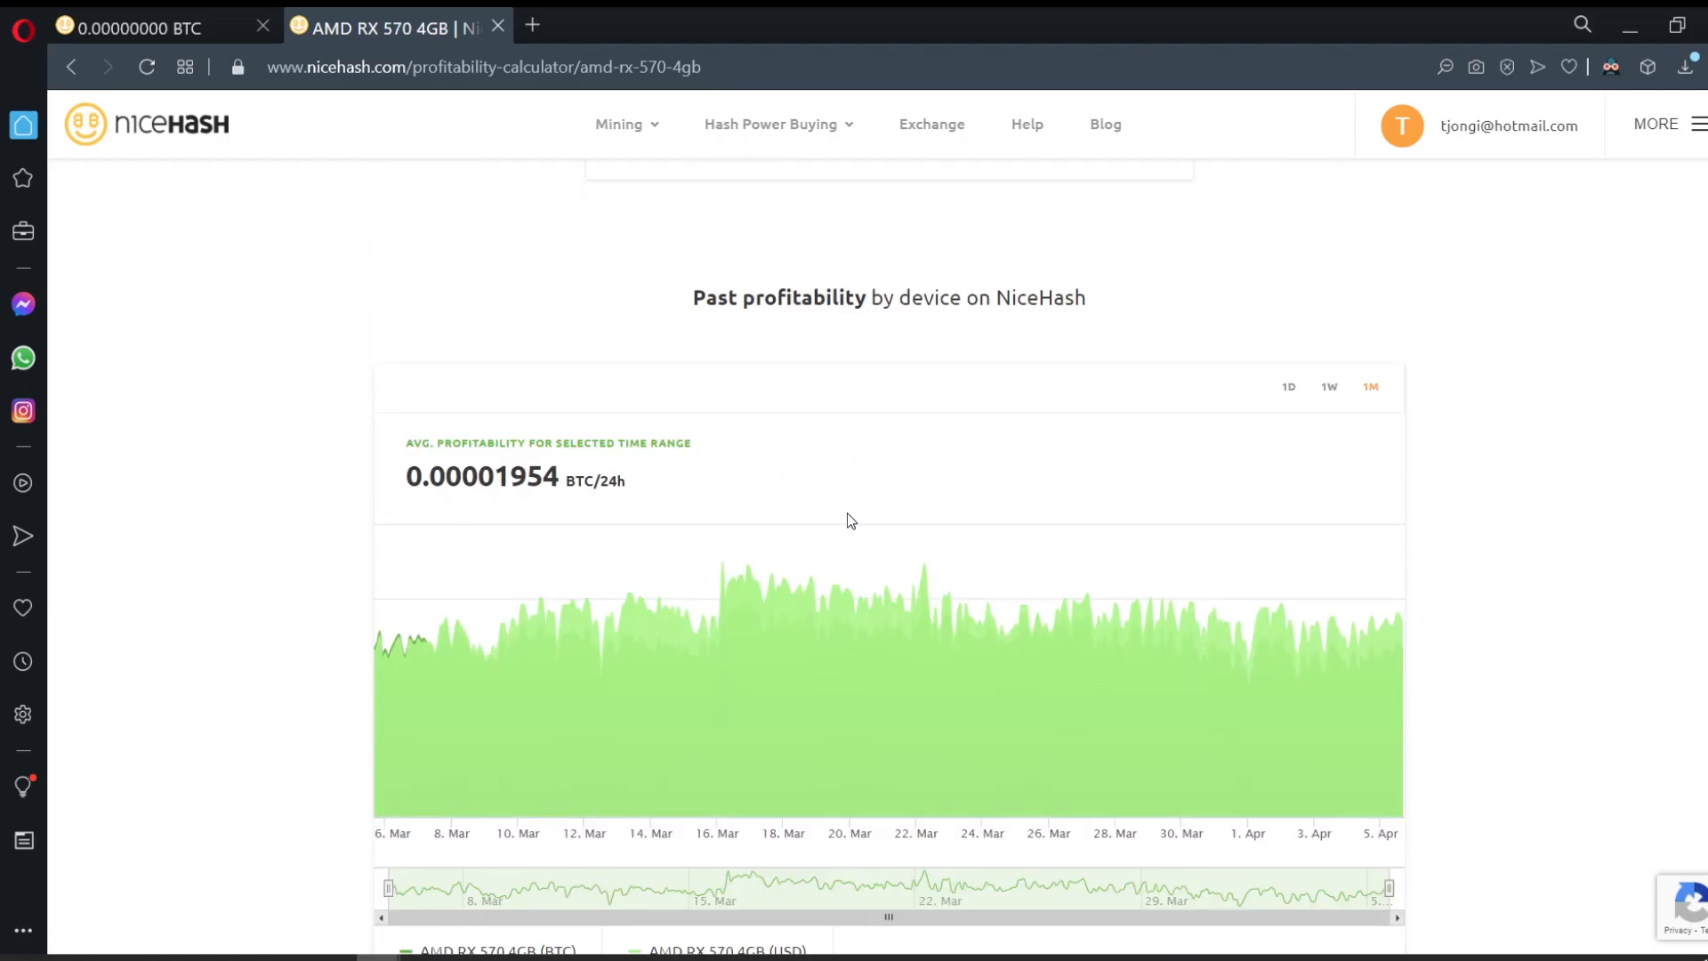
pyautogui.scroll(-7, 848, 514)
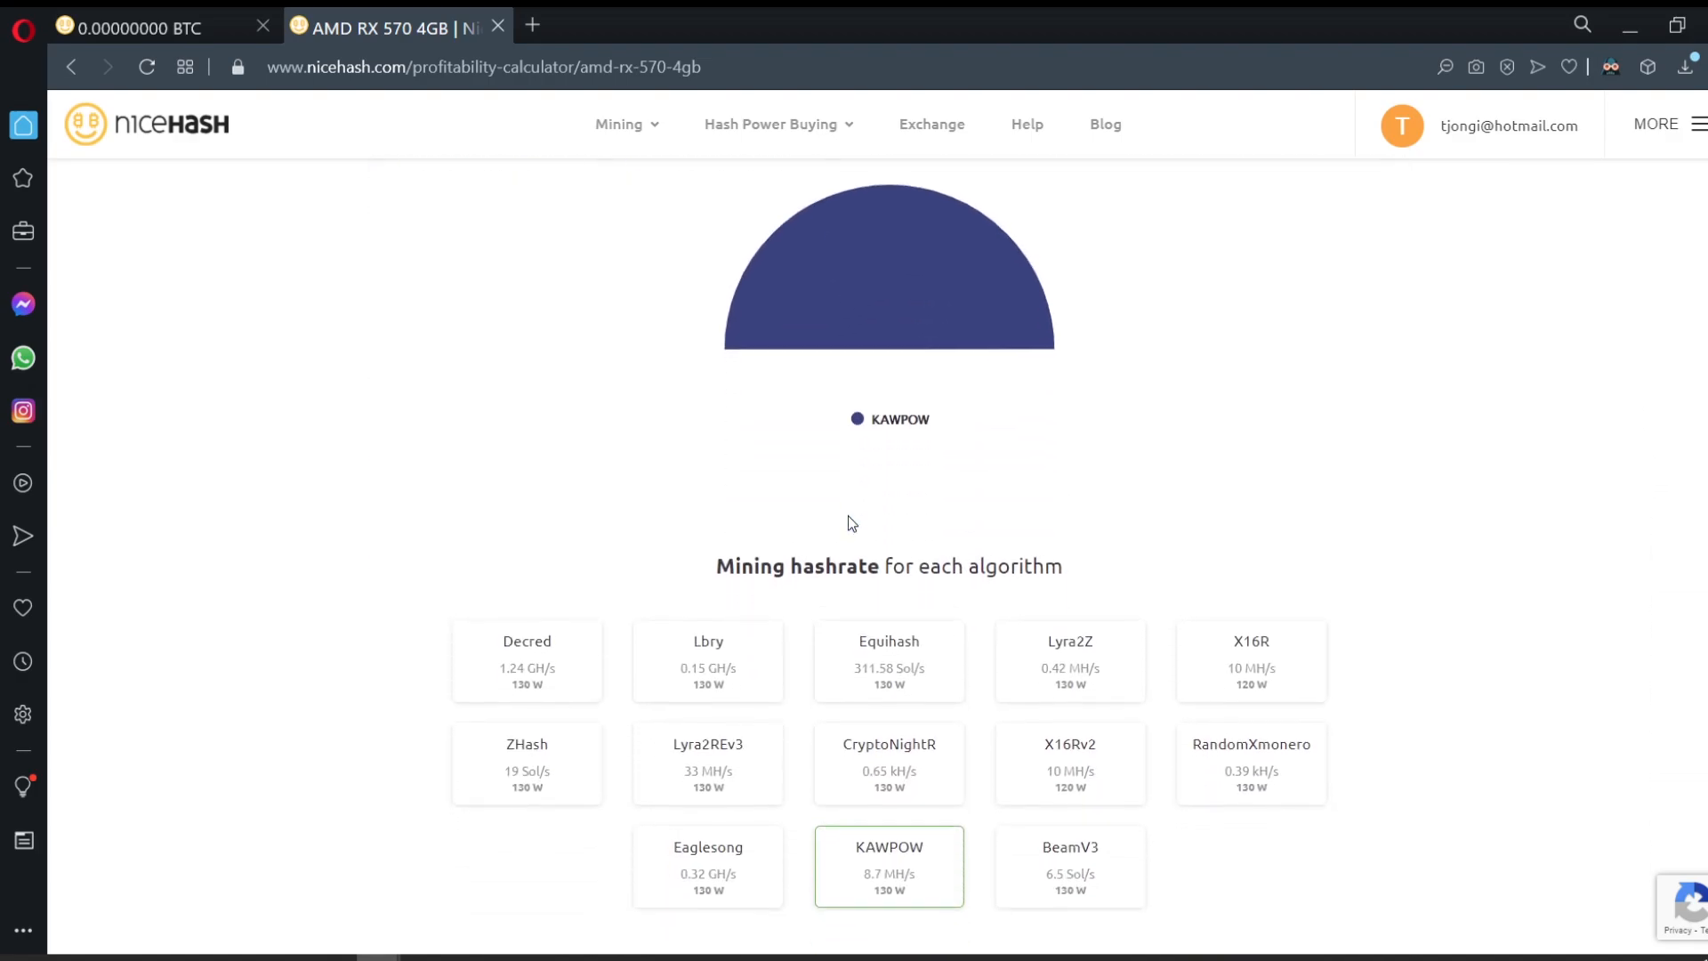
pyautogui.scroll(1, 854, 515)
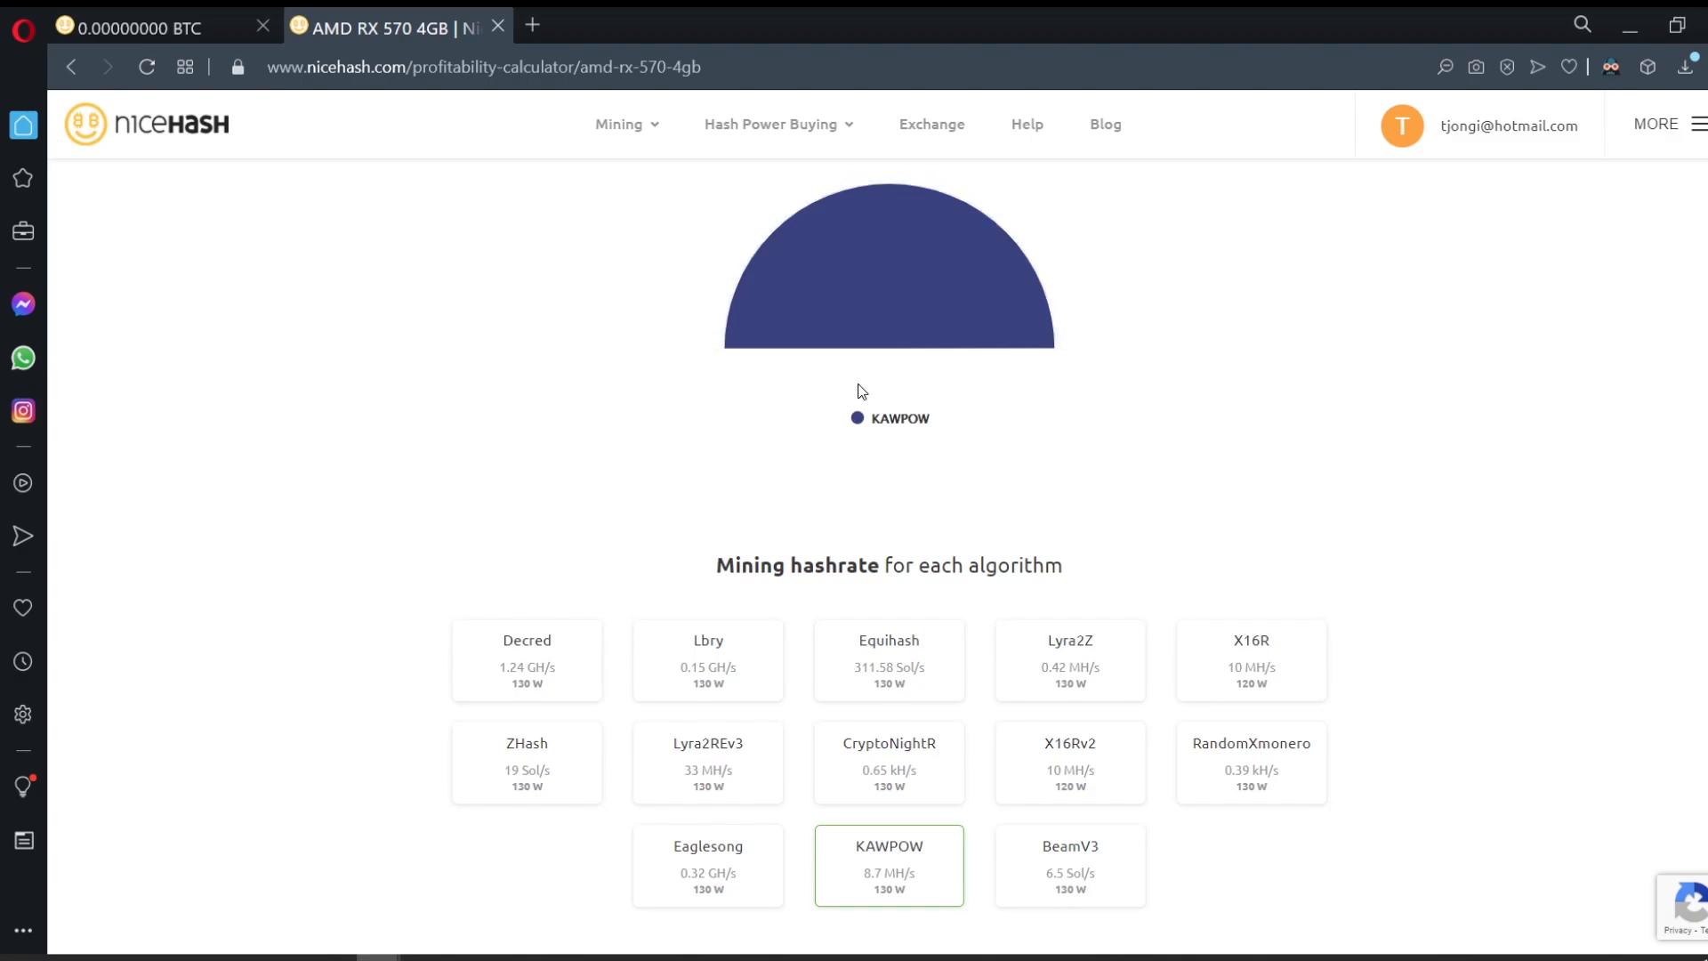
pyautogui.scroll(15, 867, 469)
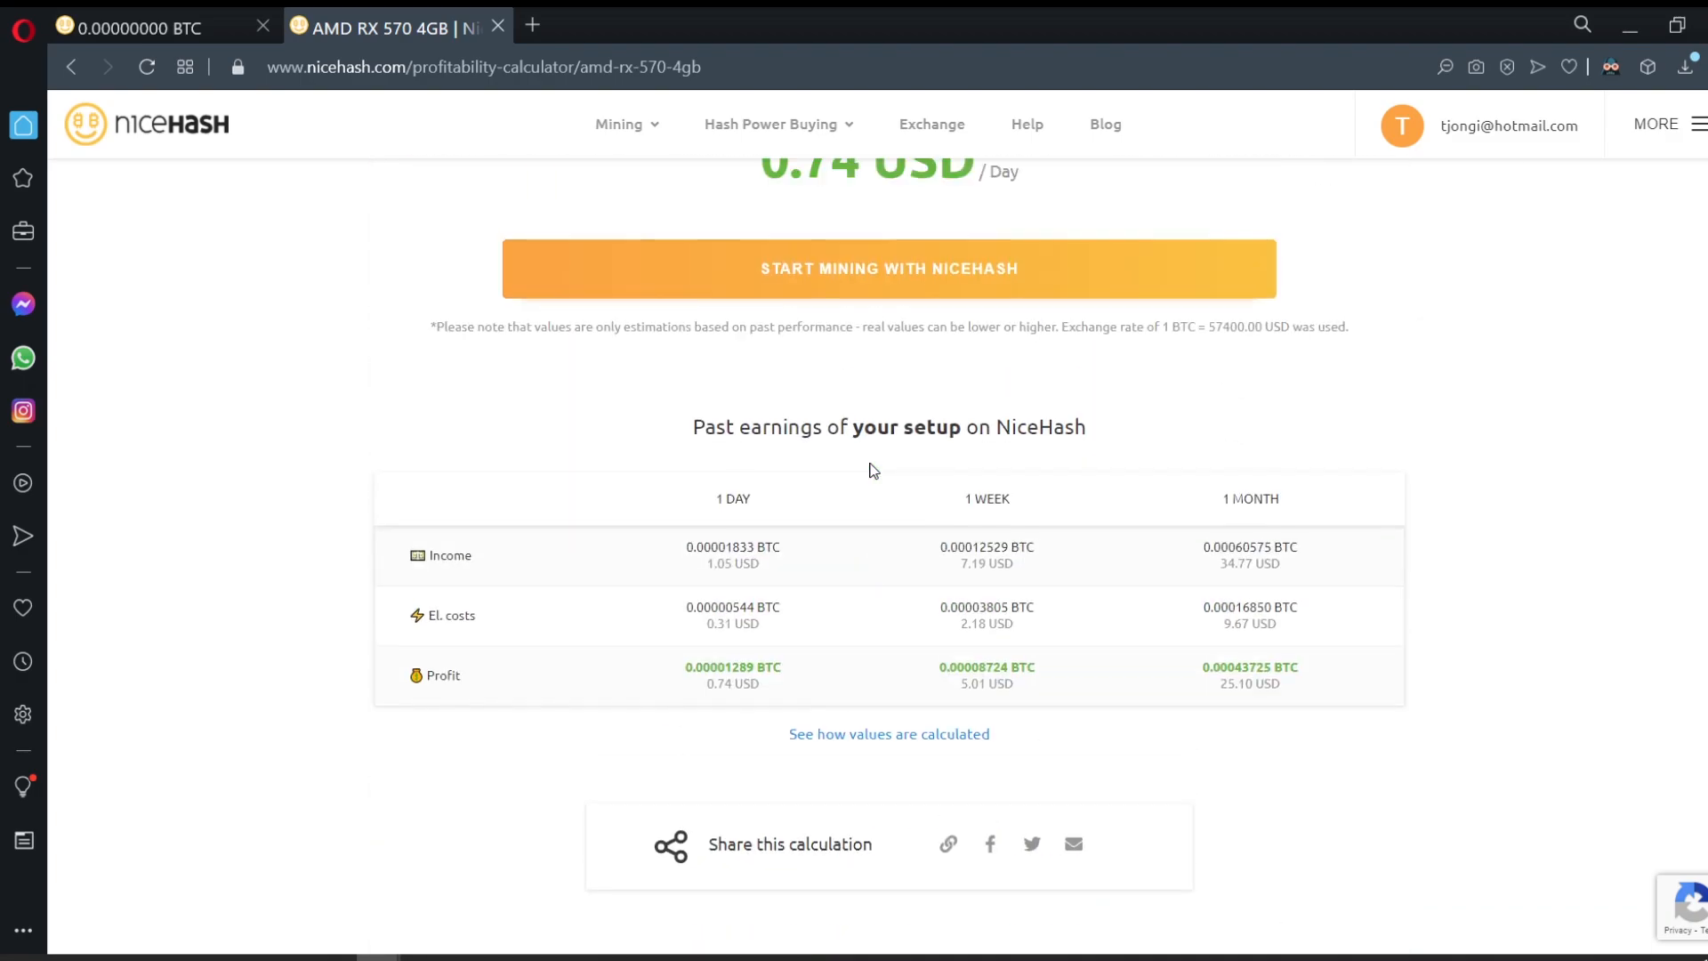
pyautogui.scroll(4, 873, 470)
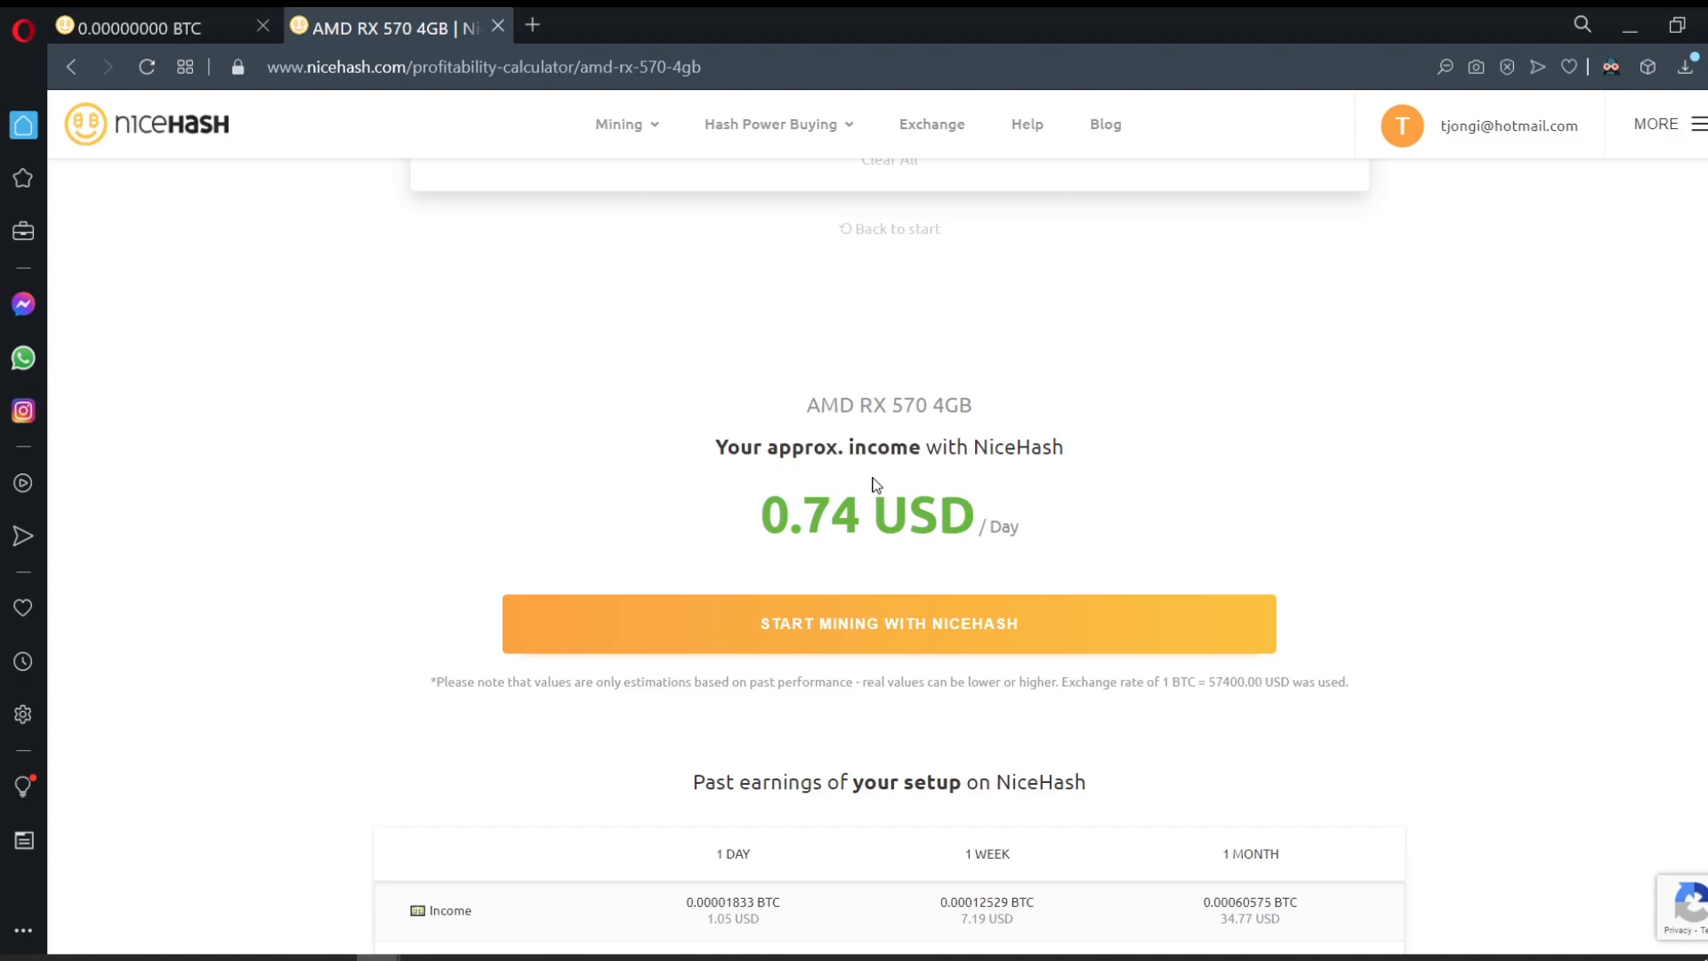
pyautogui.scroll(-15, 872, 485)
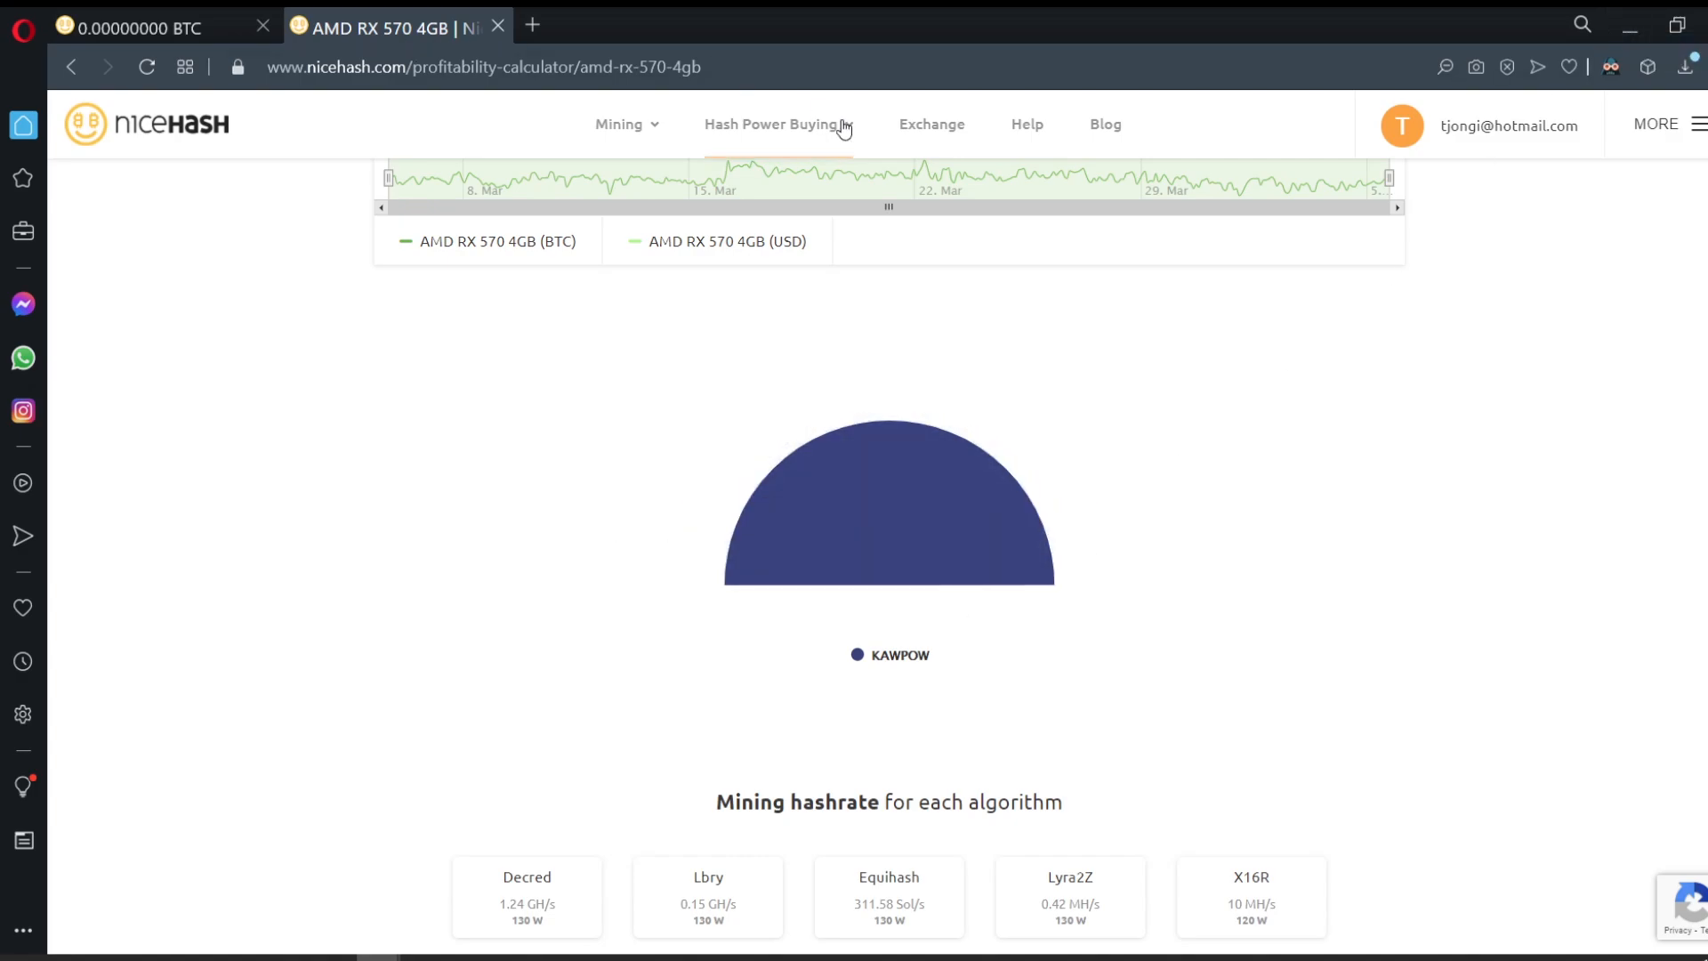
pyautogui.click(1628, 29)
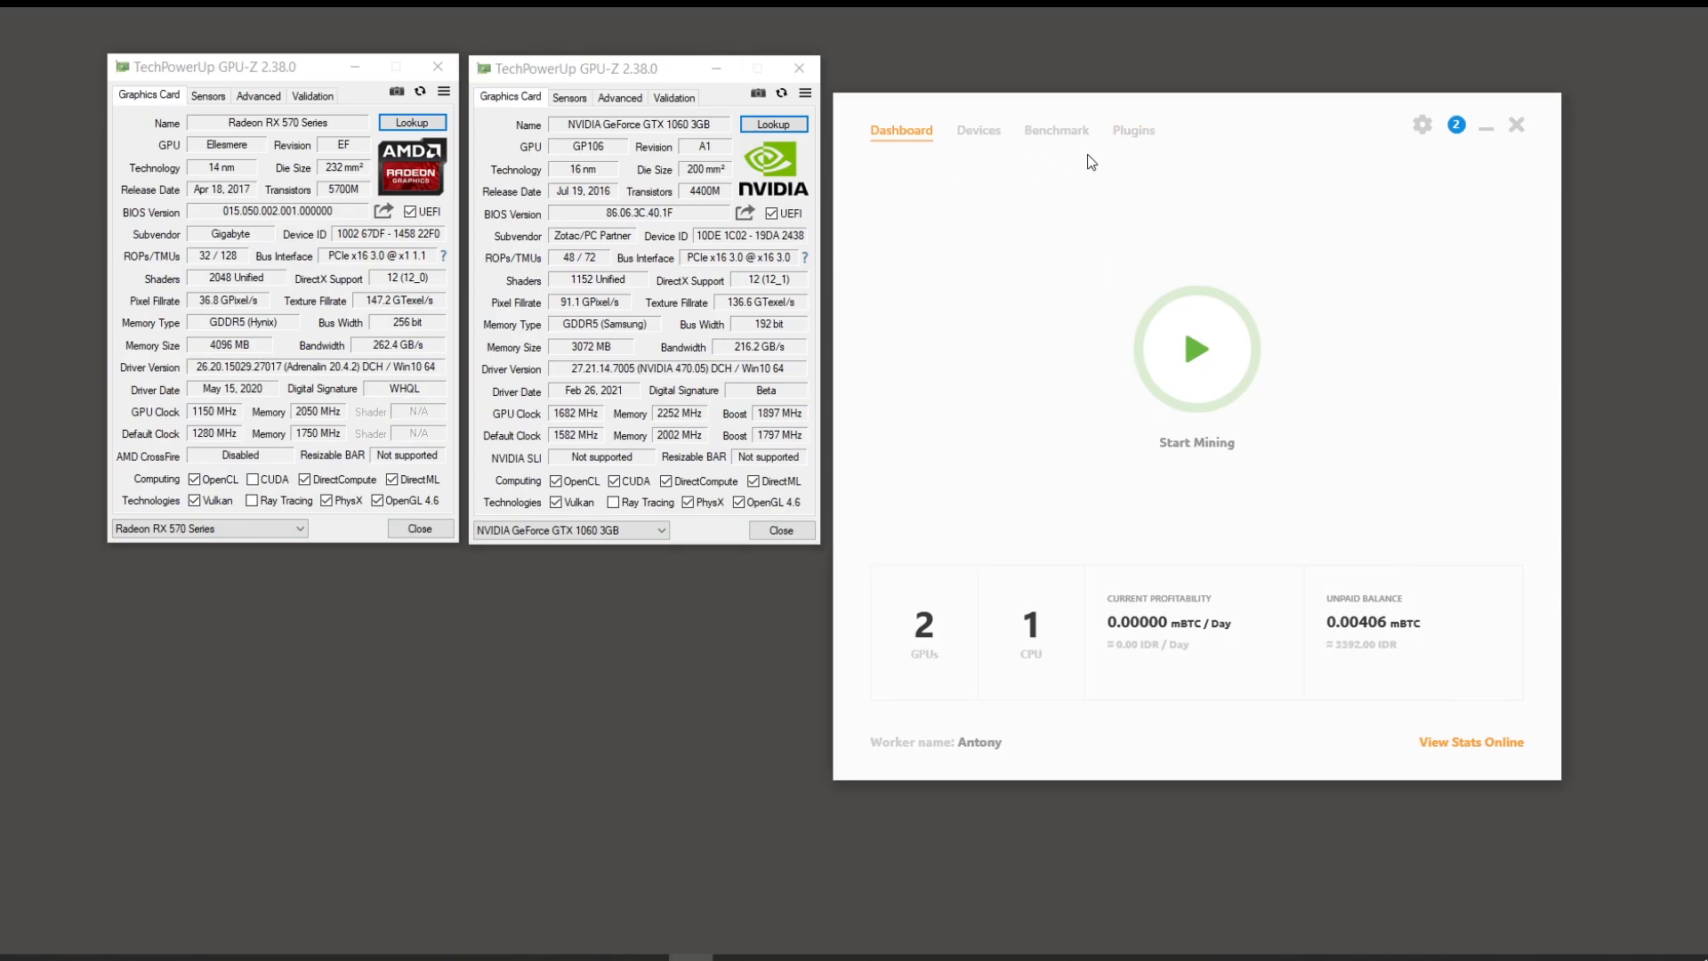
# Step: Install the TeamRedMiner 15.6 plugin from the Plugins page, accepting the third-party disclaimer
pyautogui.click(1137, 138)
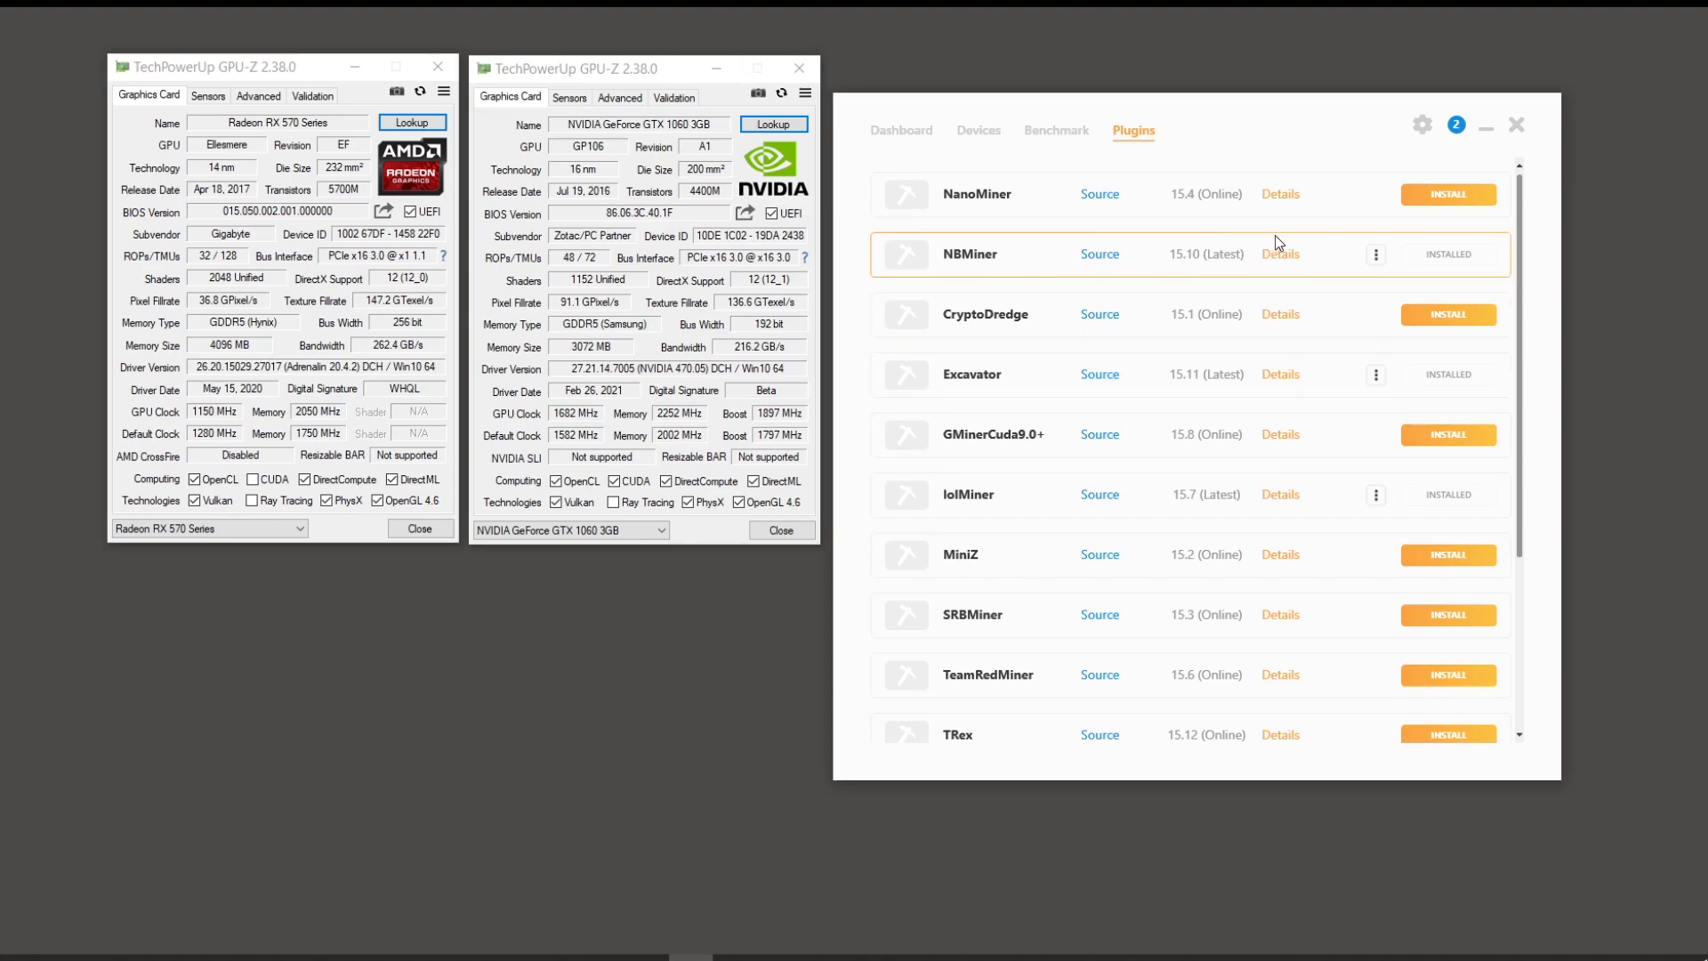
pyautogui.click(325, 101)
pyautogui.scroll(-1, 1190, 575)
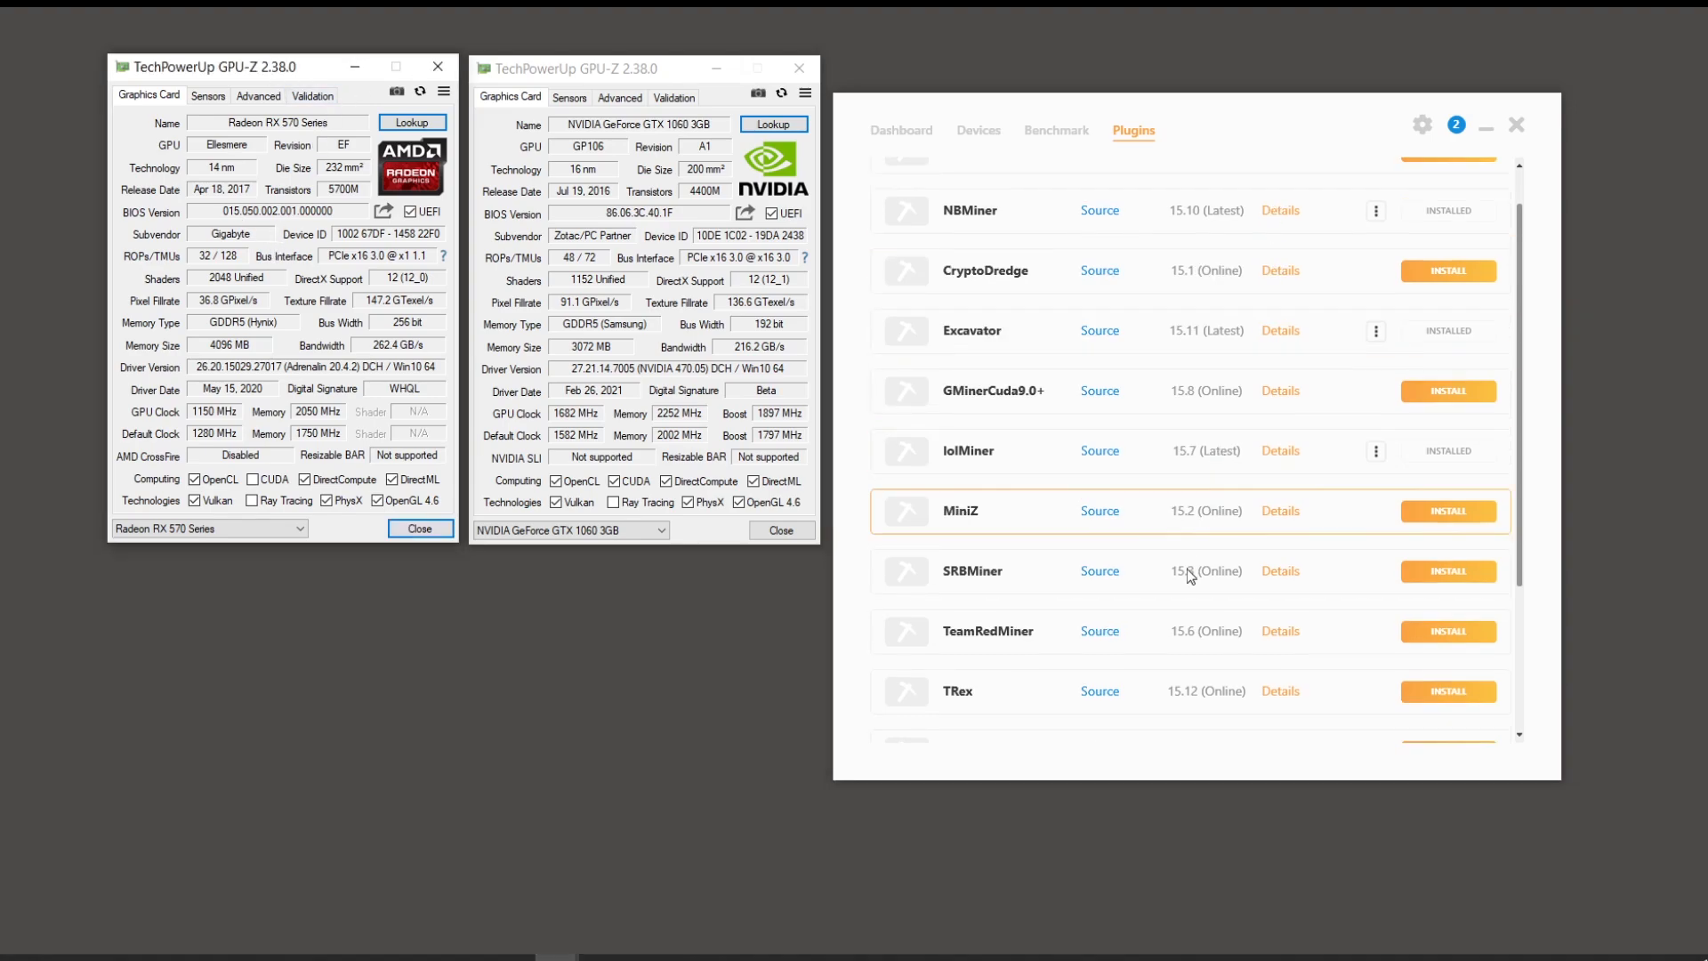
pyautogui.click(1281, 631)
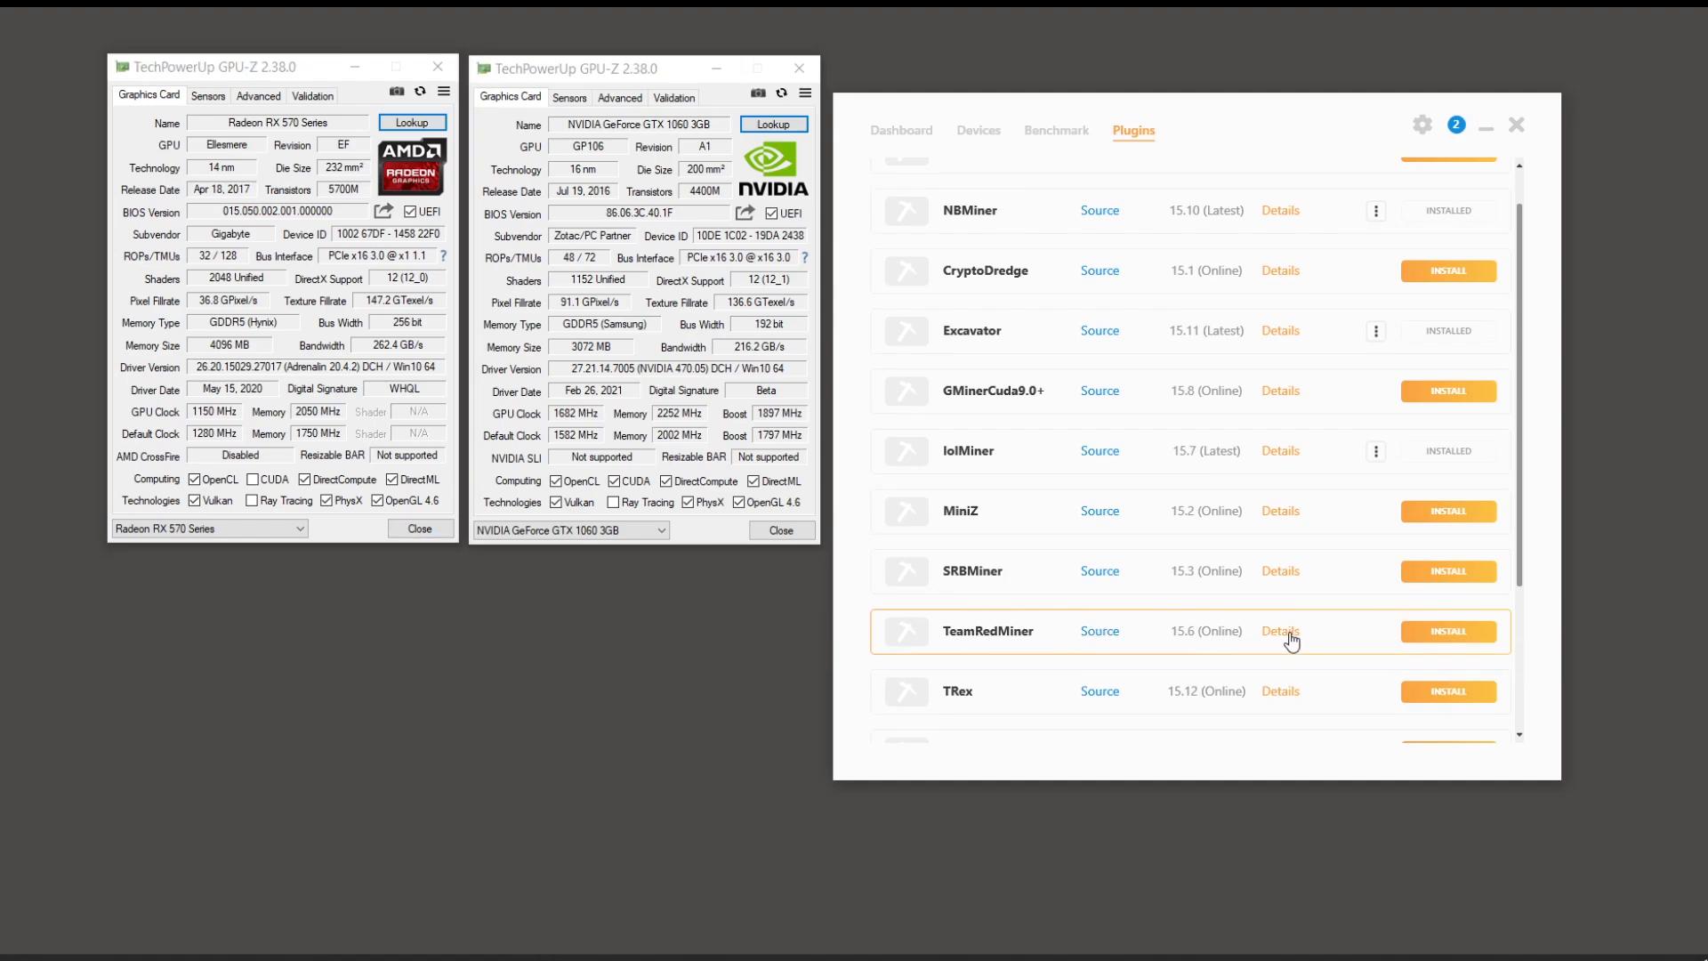
pyautogui.scroll(-2, 1156, 633)
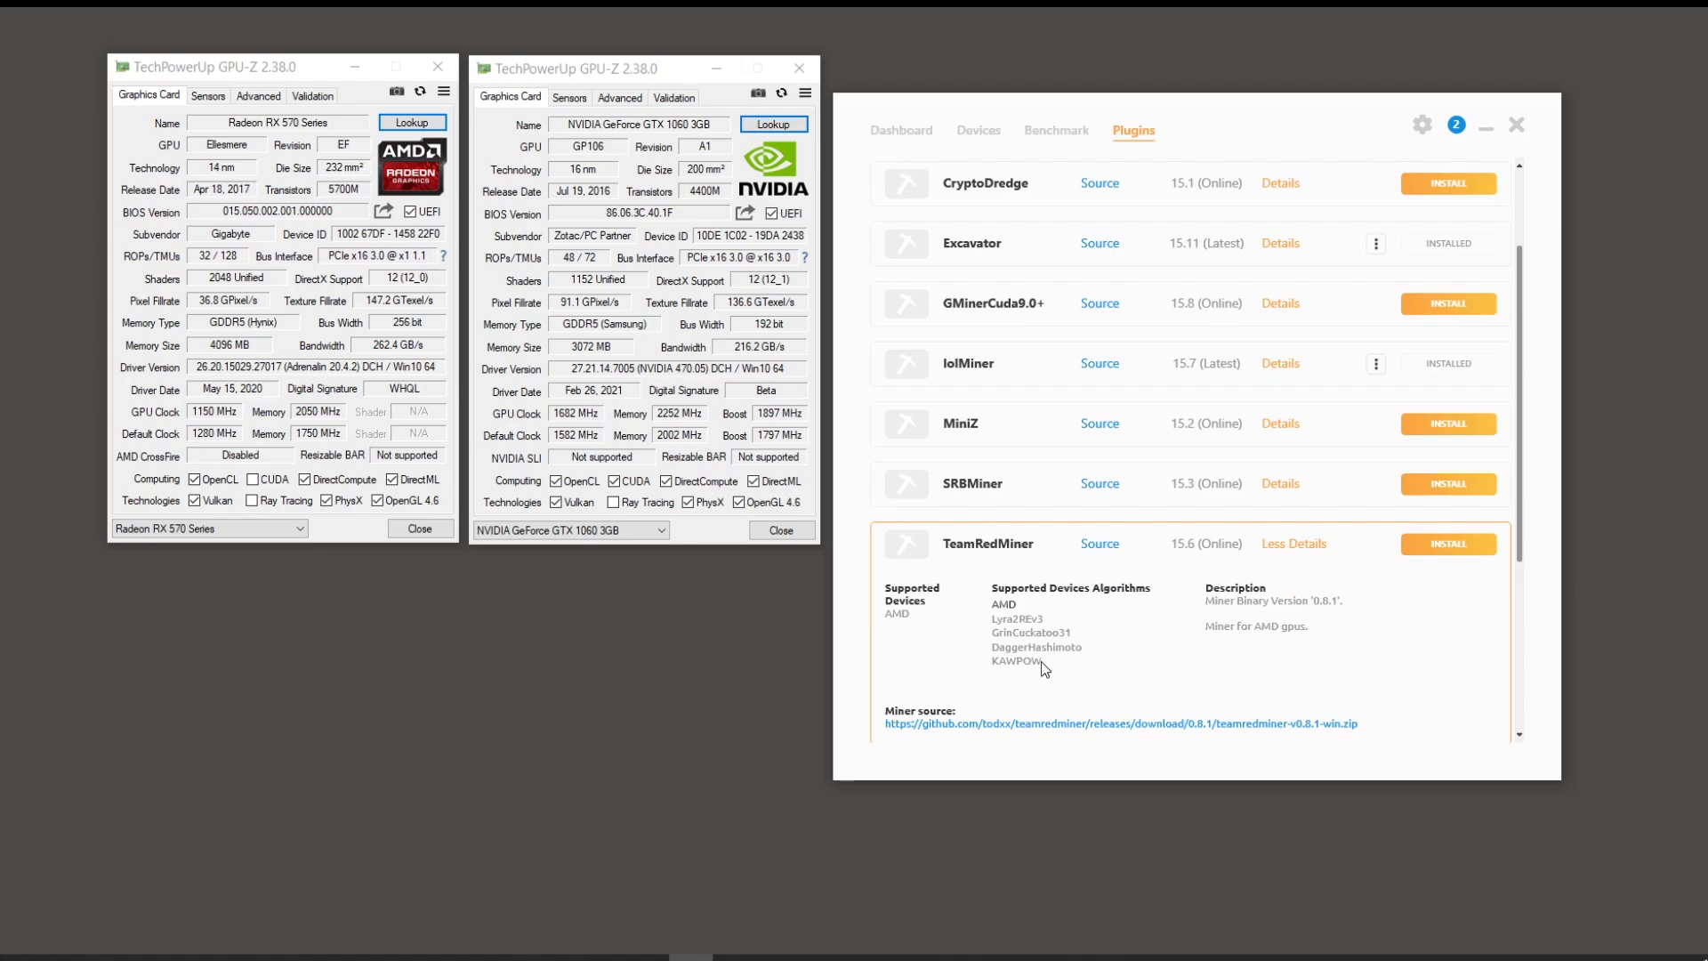
pyautogui.click(1468, 545)
pyautogui.click(1292, 523)
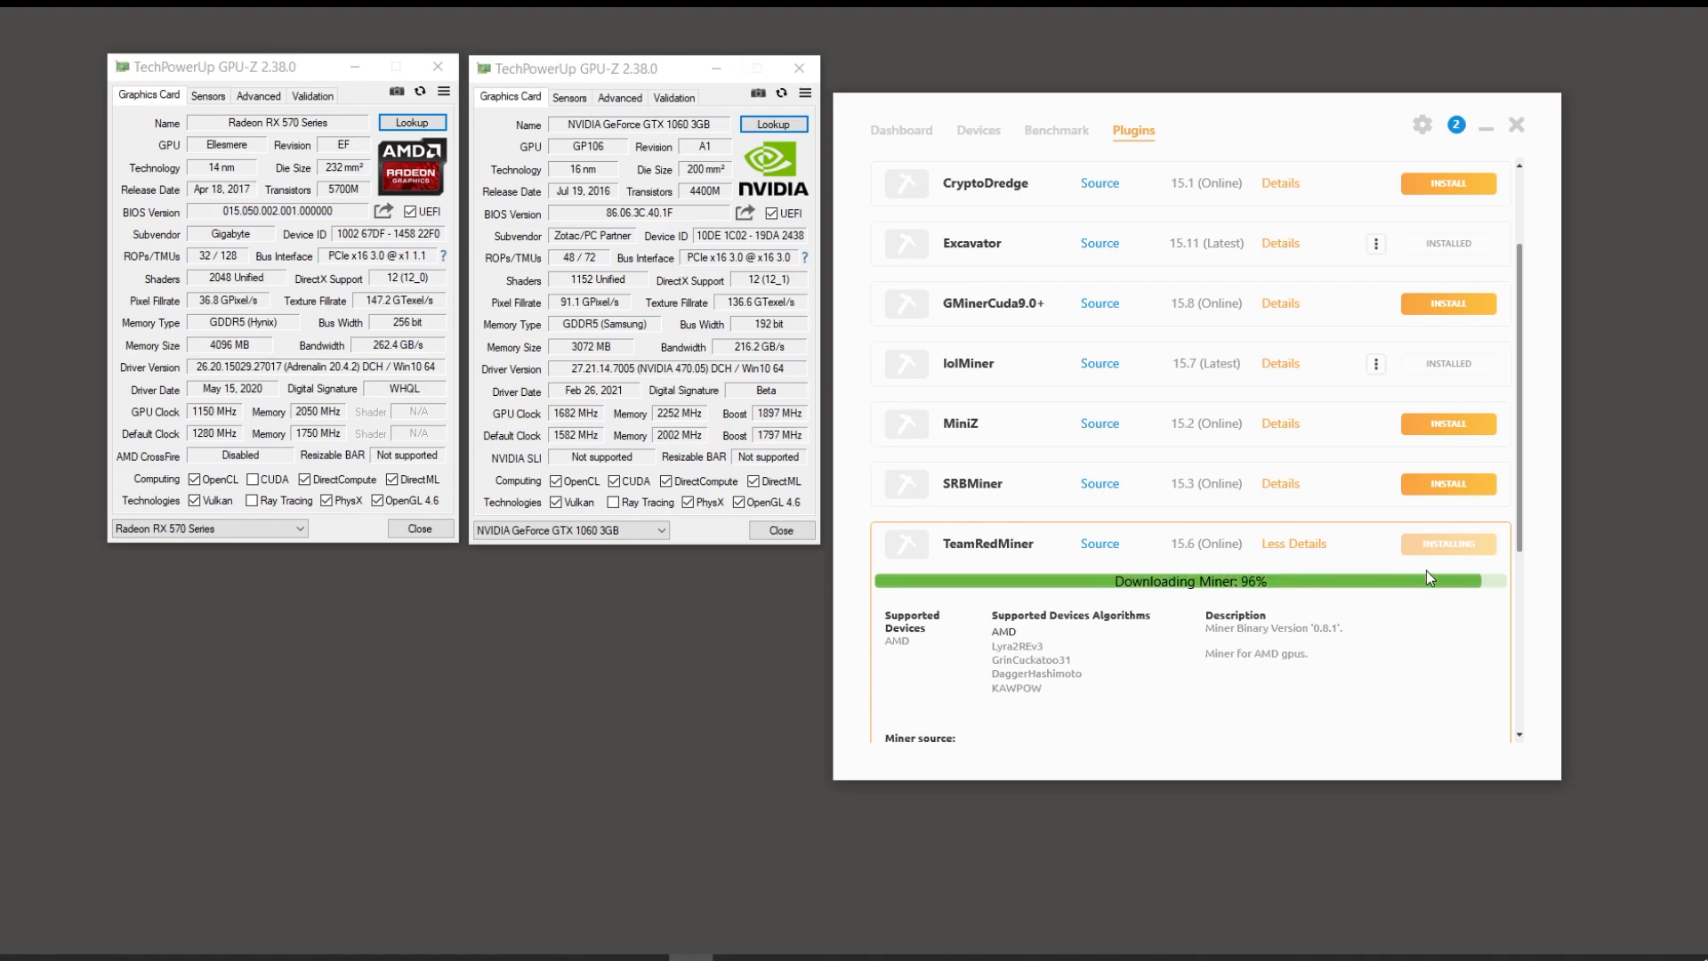
pyautogui.click(1318, 543)
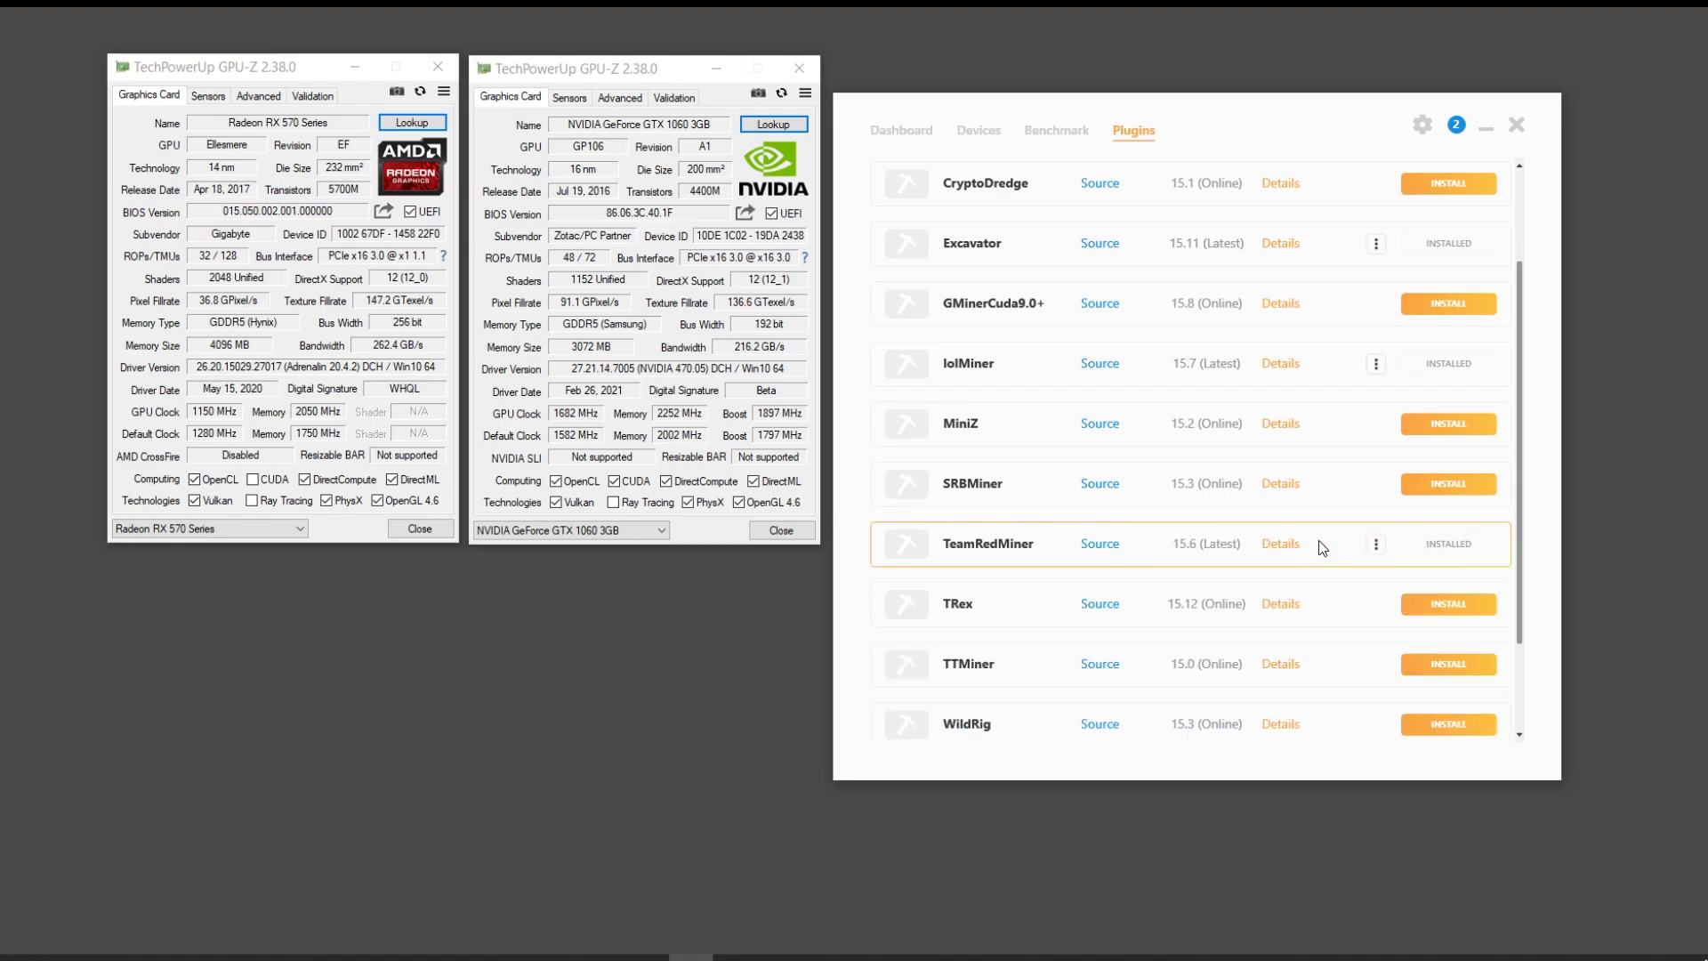
pyautogui.scroll(2, 1254, 534)
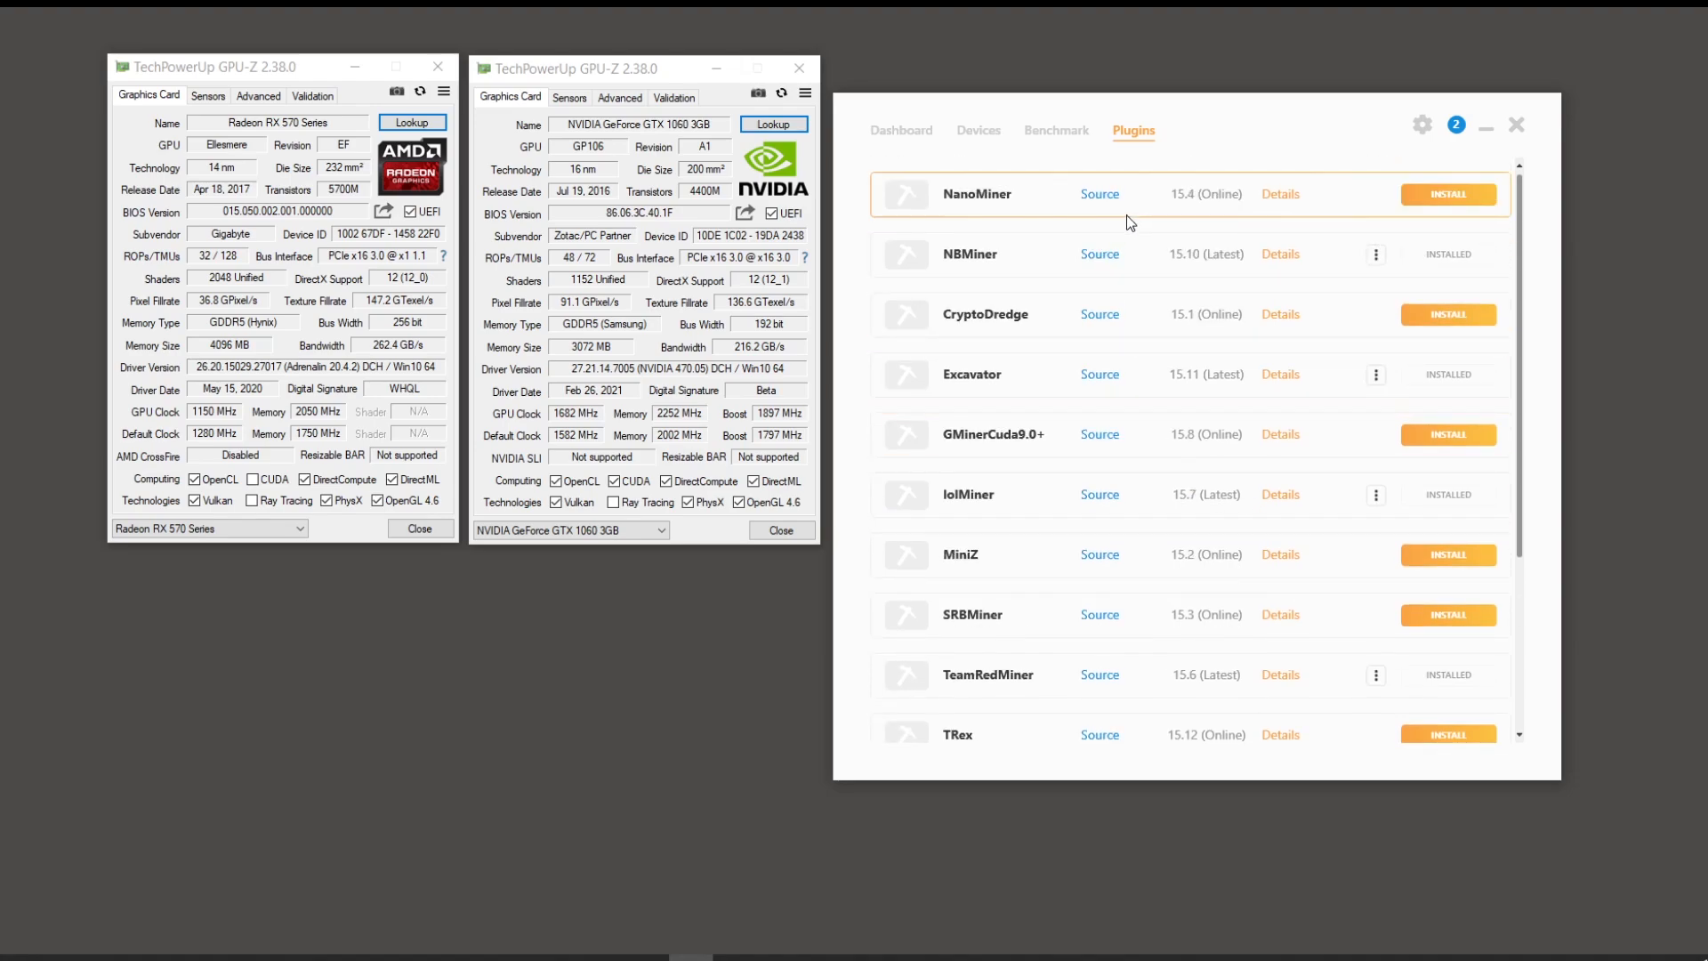
# Step: Inspect the NanoMiner, NBMiner, CryptoDredge and Excavator plugin details
pyautogui.click(1285, 198)
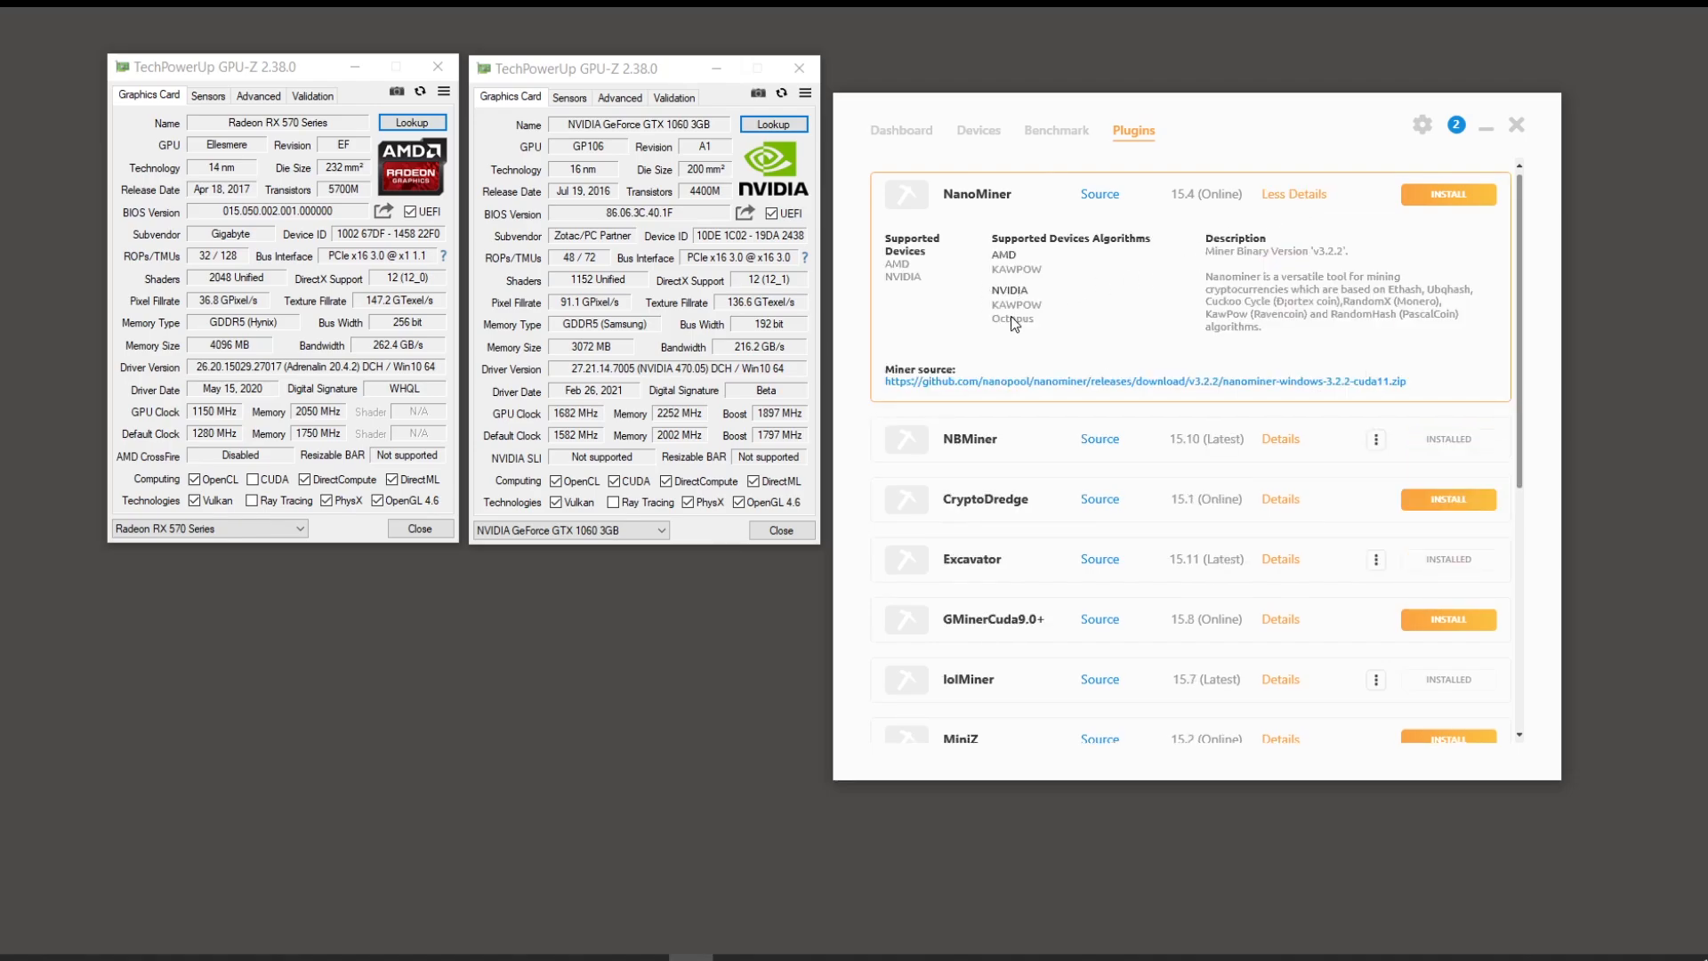
pyautogui.click(1290, 196)
pyautogui.click(1277, 255)
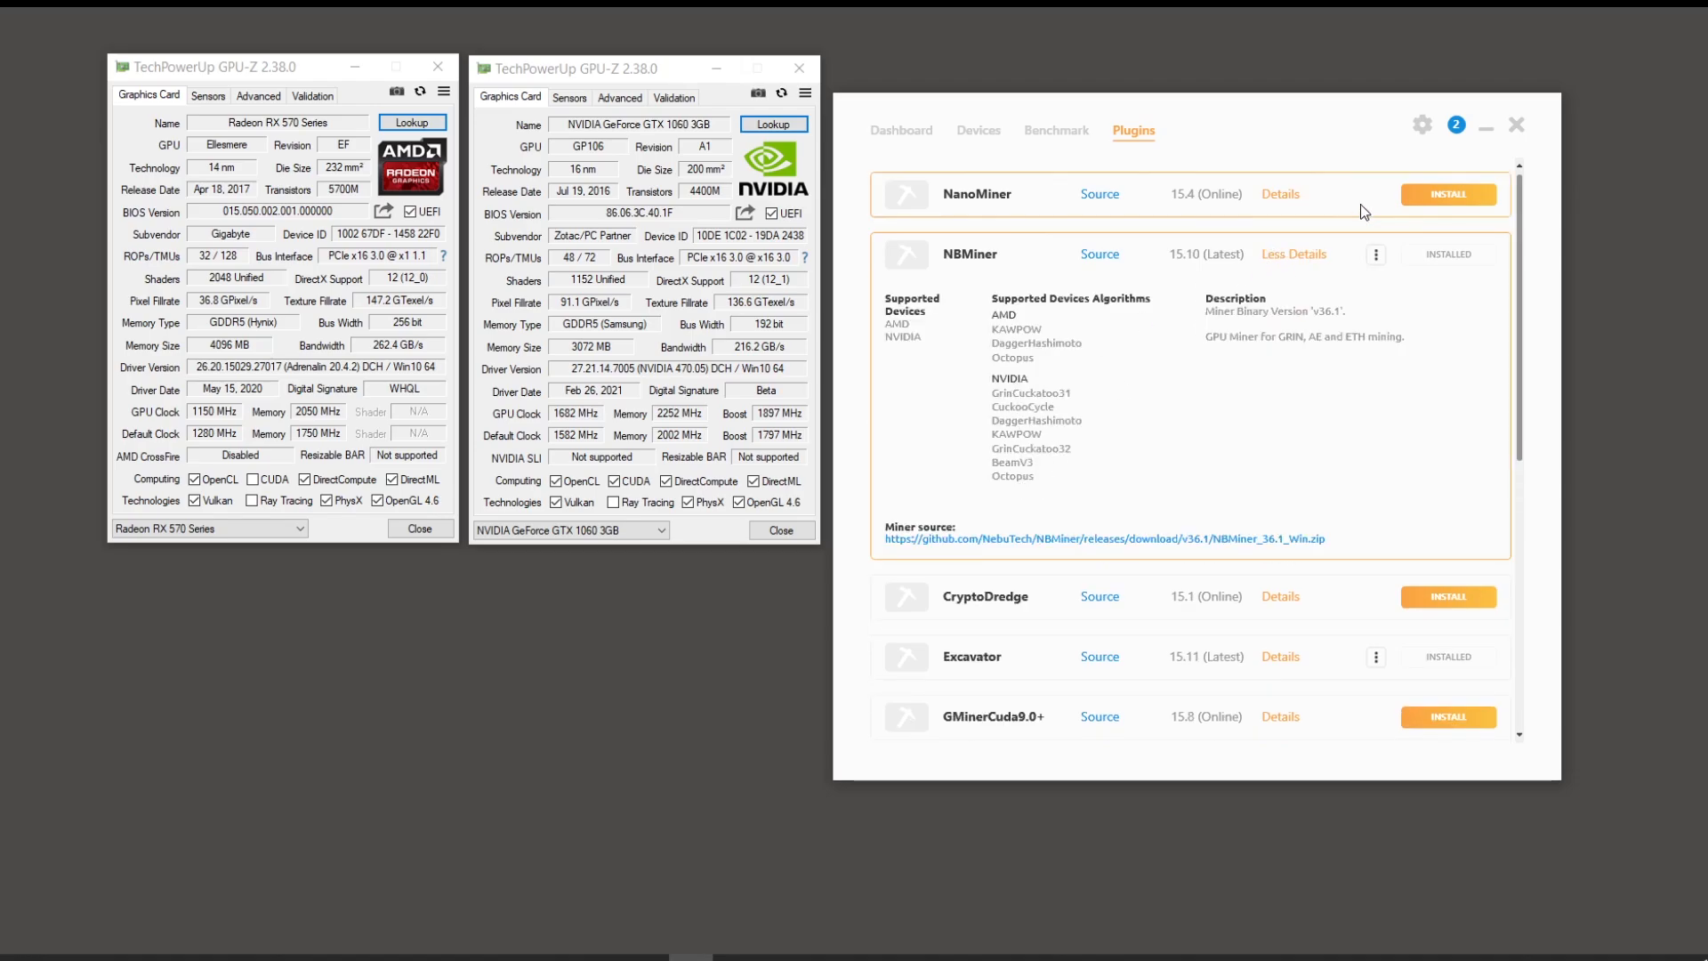
pyautogui.click(1290, 256)
pyautogui.click(1278, 317)
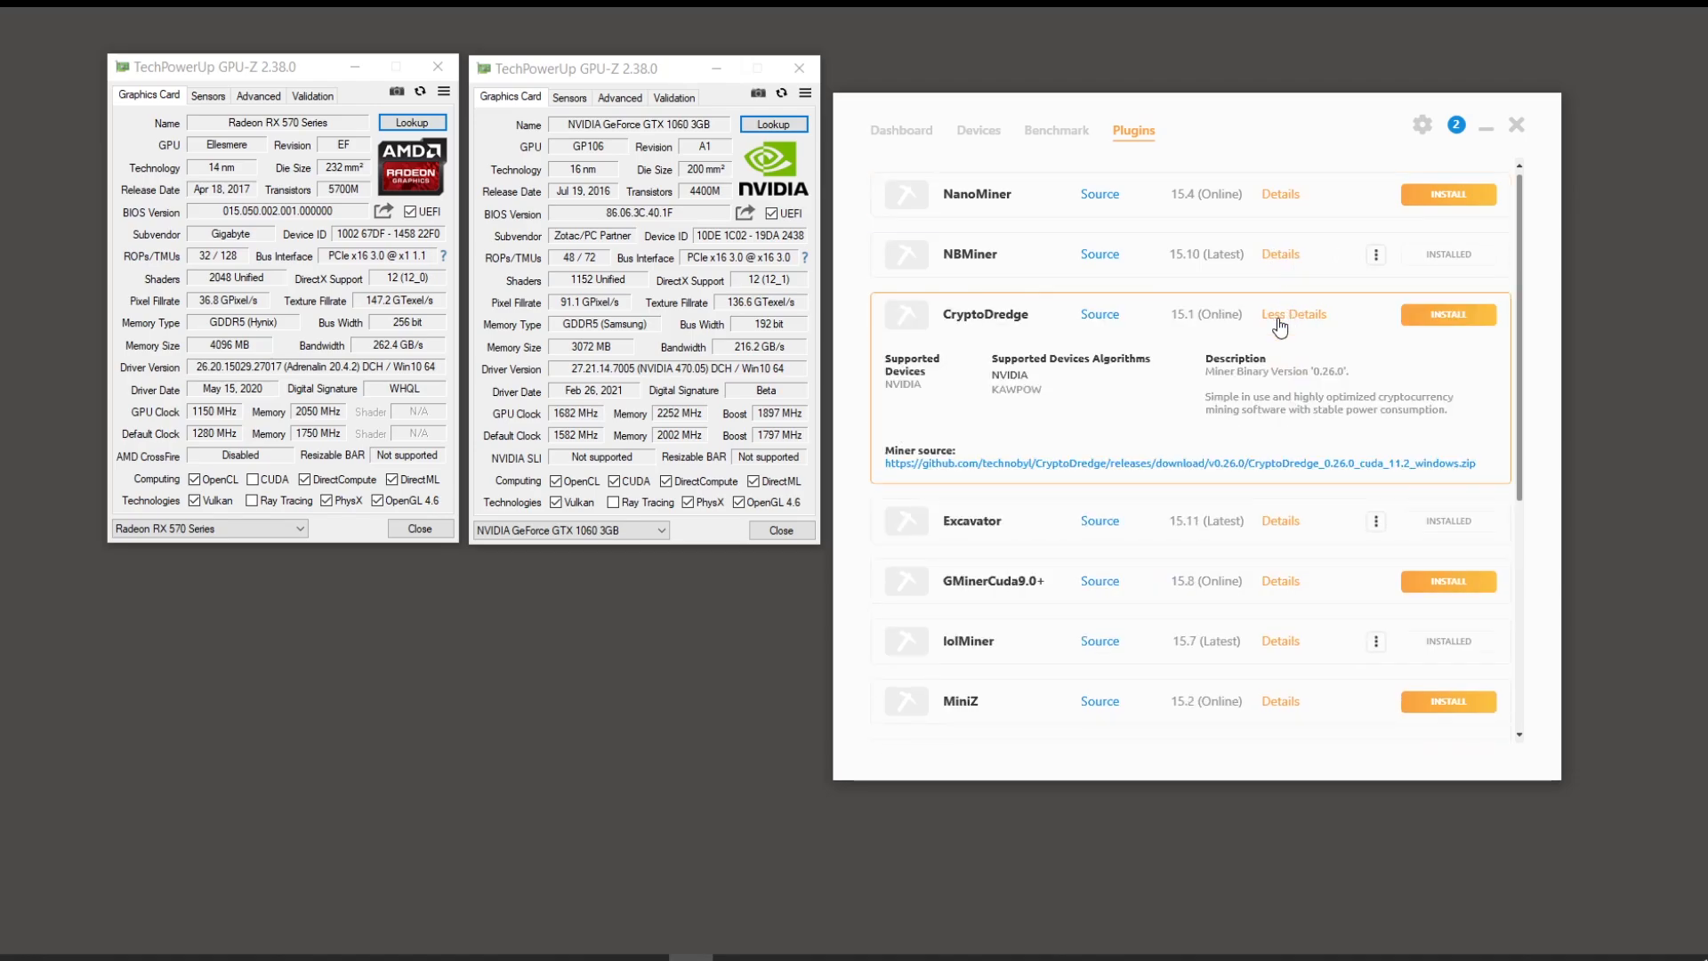
pyautogui.click(1278, 320)
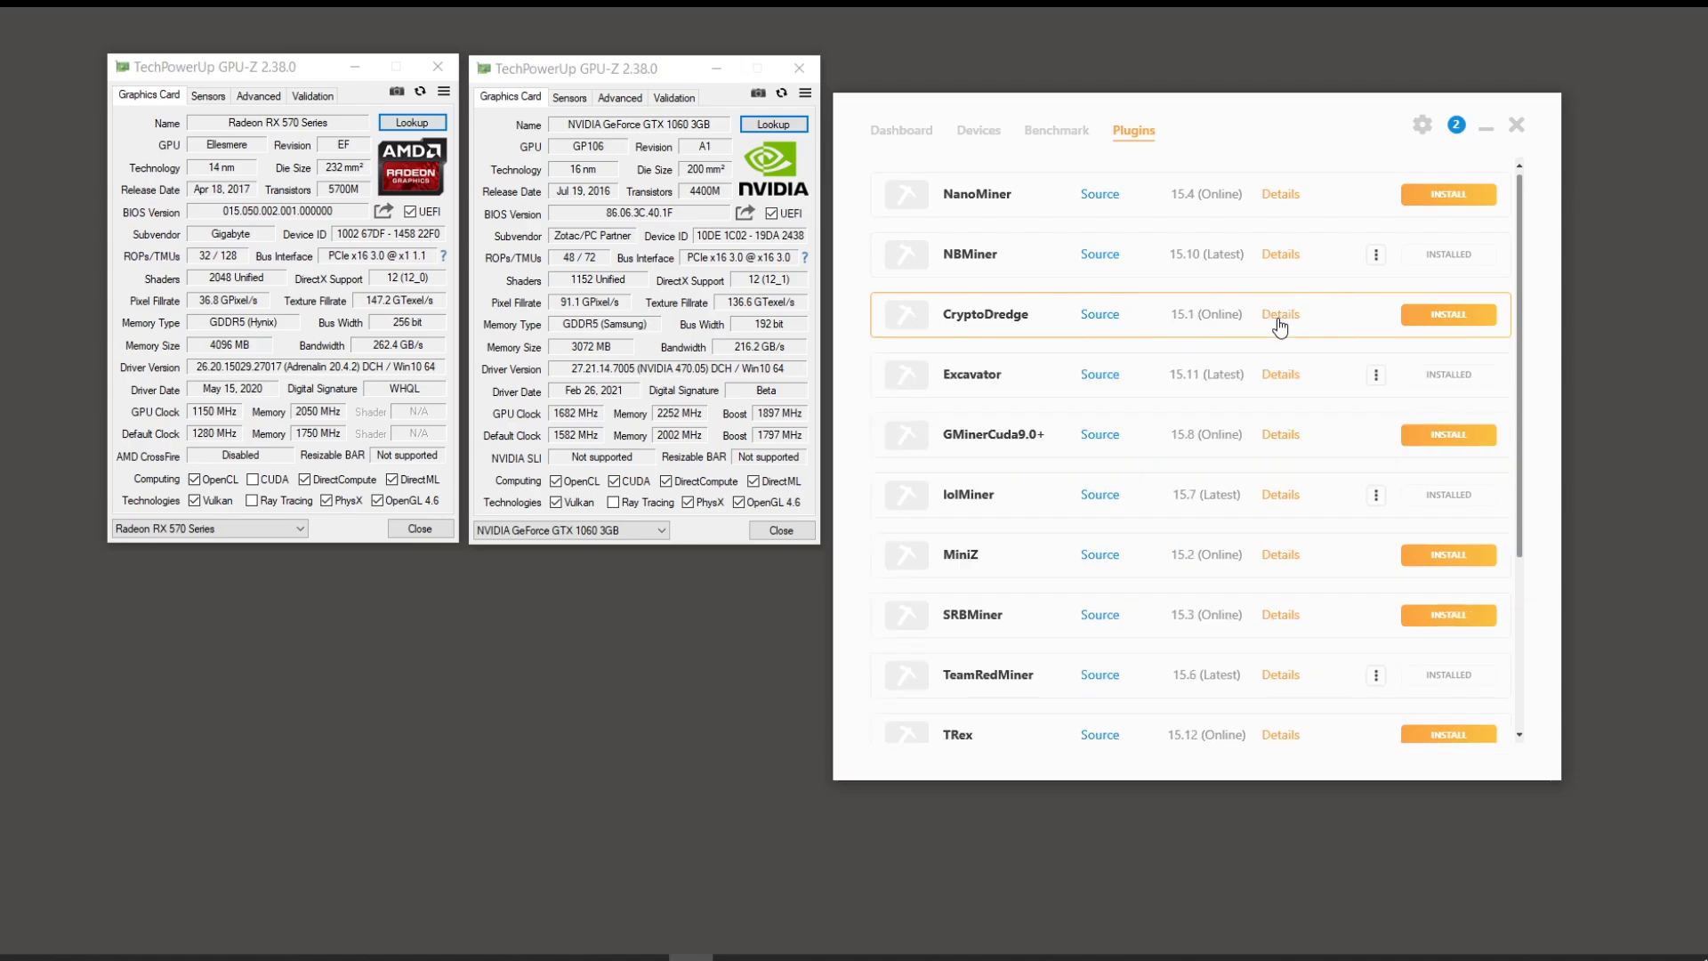
pyautogui.click(1281, 376)
pyautogui.click(1282, 384)
# Step: Install the GMinerCuda9.0+ and MiniZ plugins, accepting the third-party disclaimer for each
pyautogui.click(1281, 435)
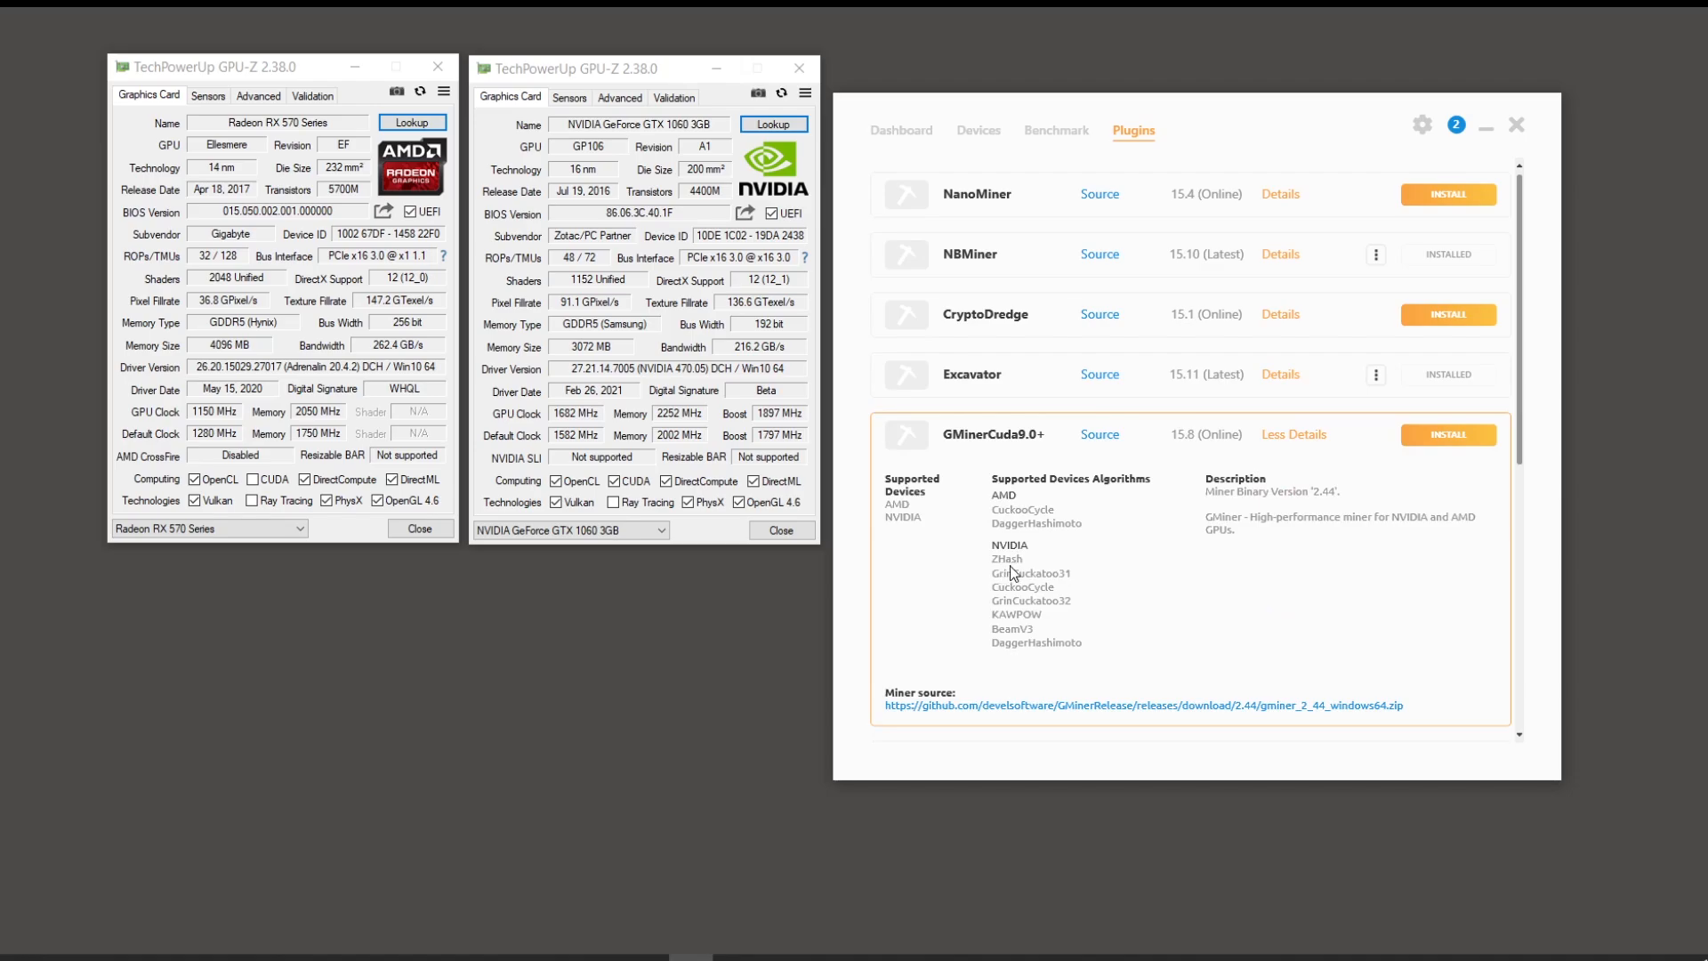
pyautogui.click(1436, 441)
pyautogui.click(1297, 520)
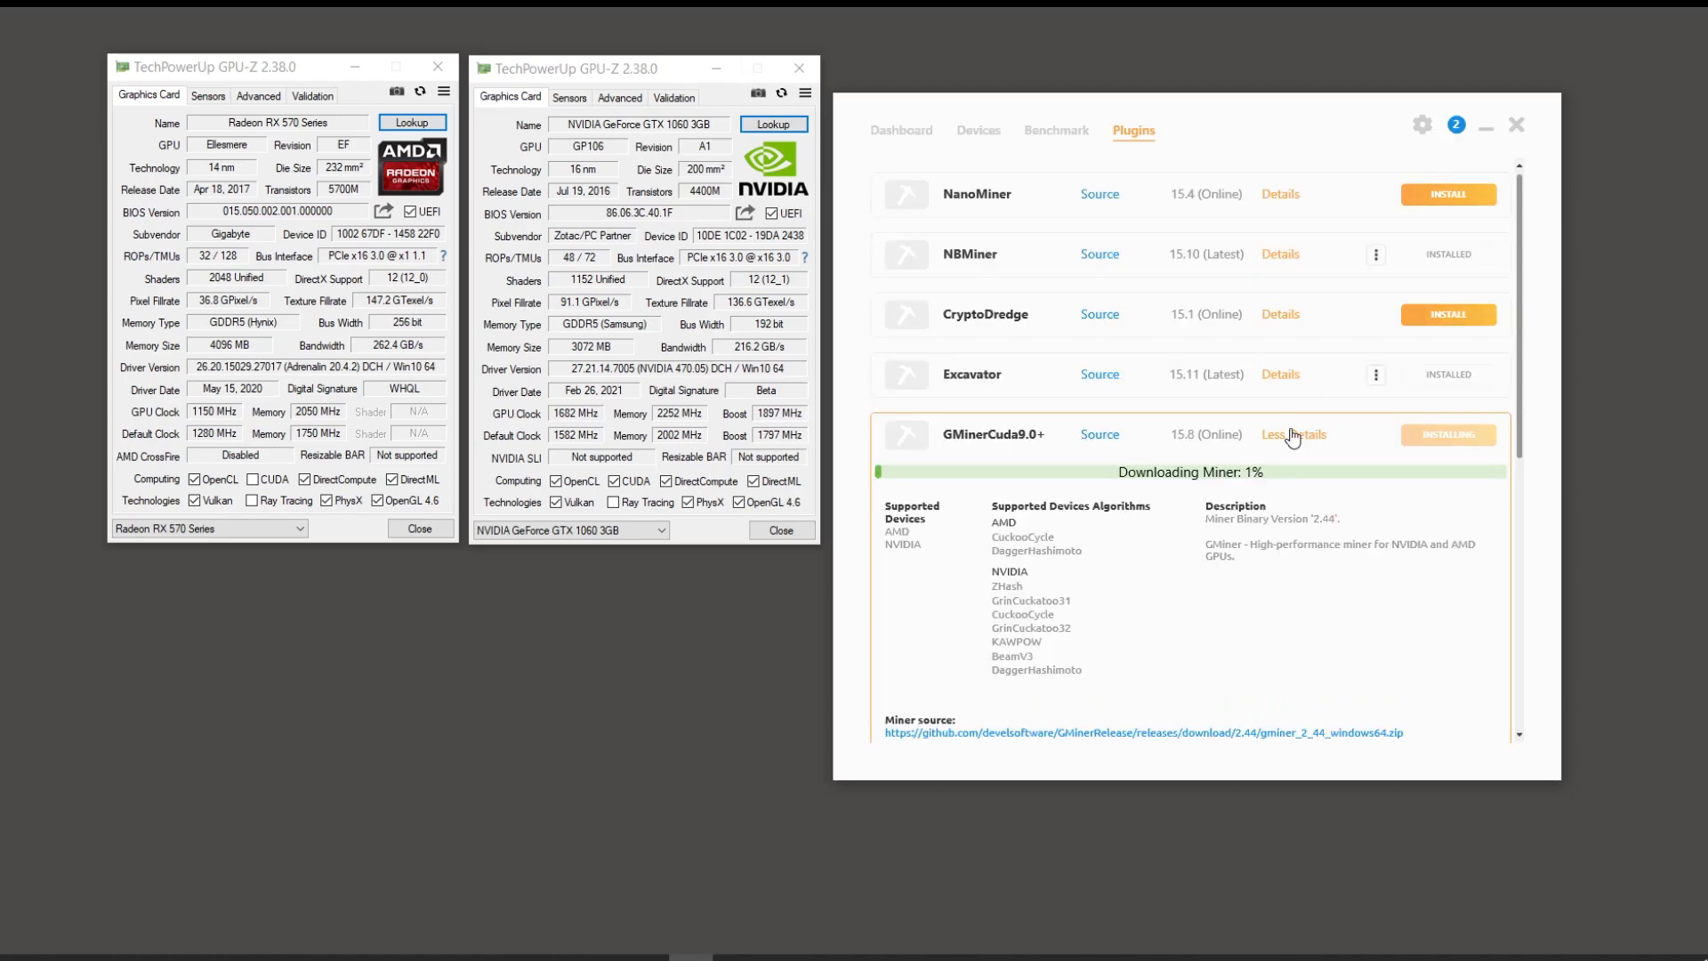
pyautogui.click(1293, 436)
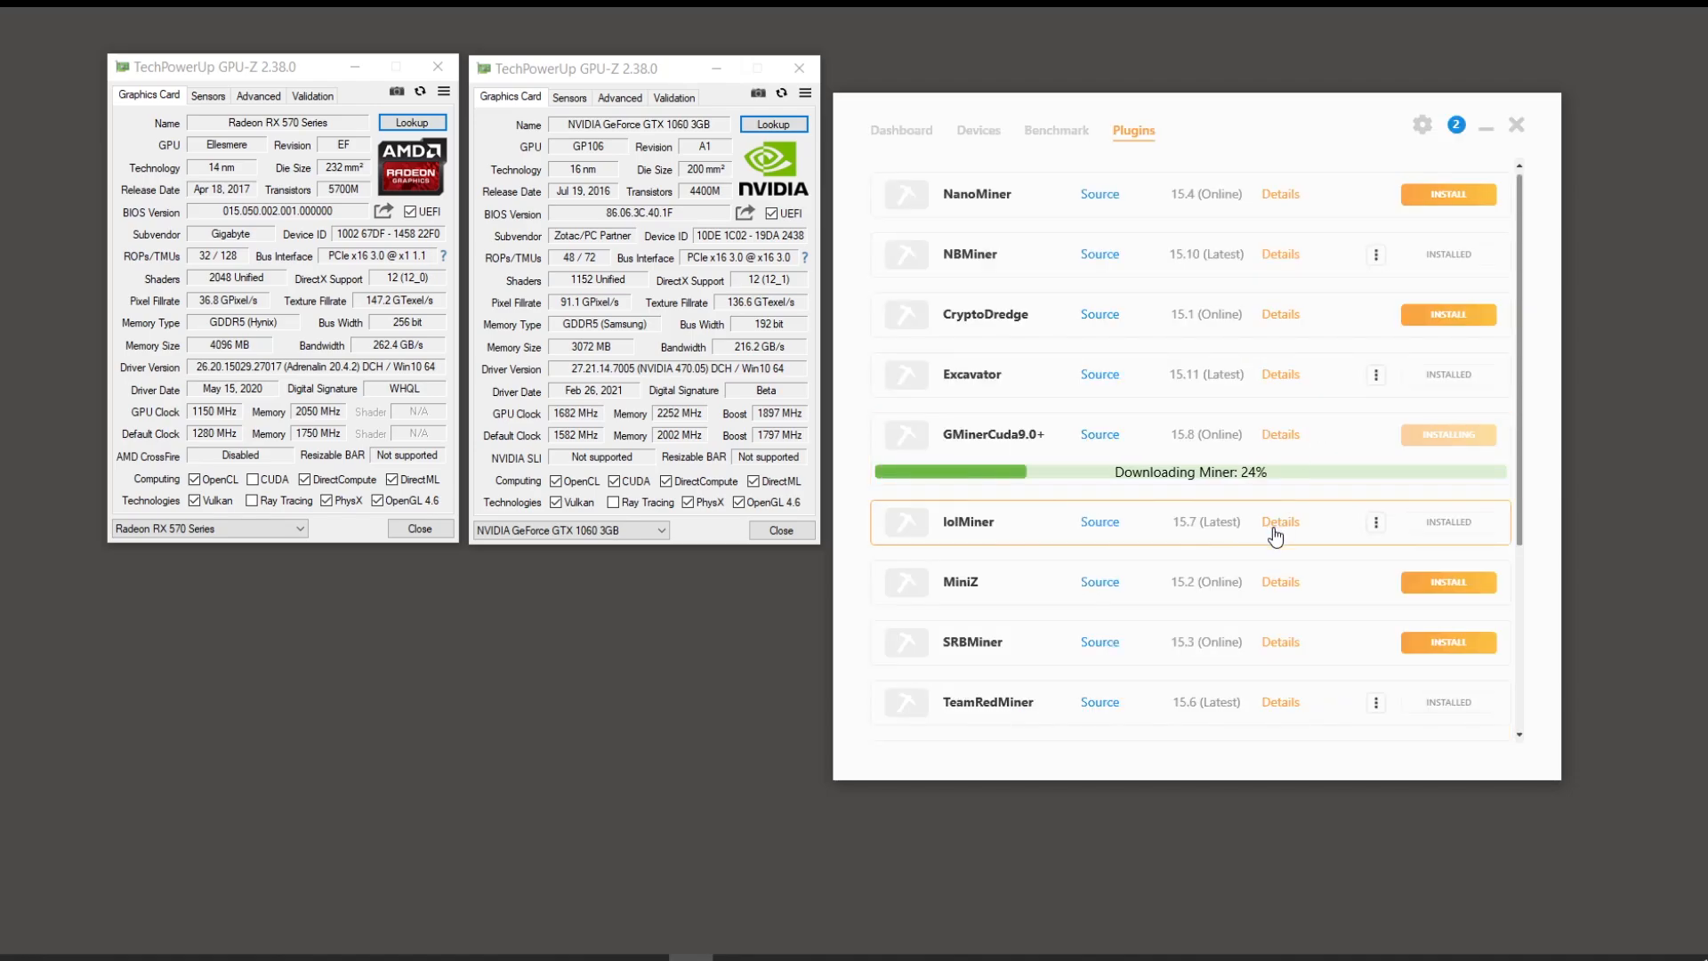
pyautogui.click(1290, 590)
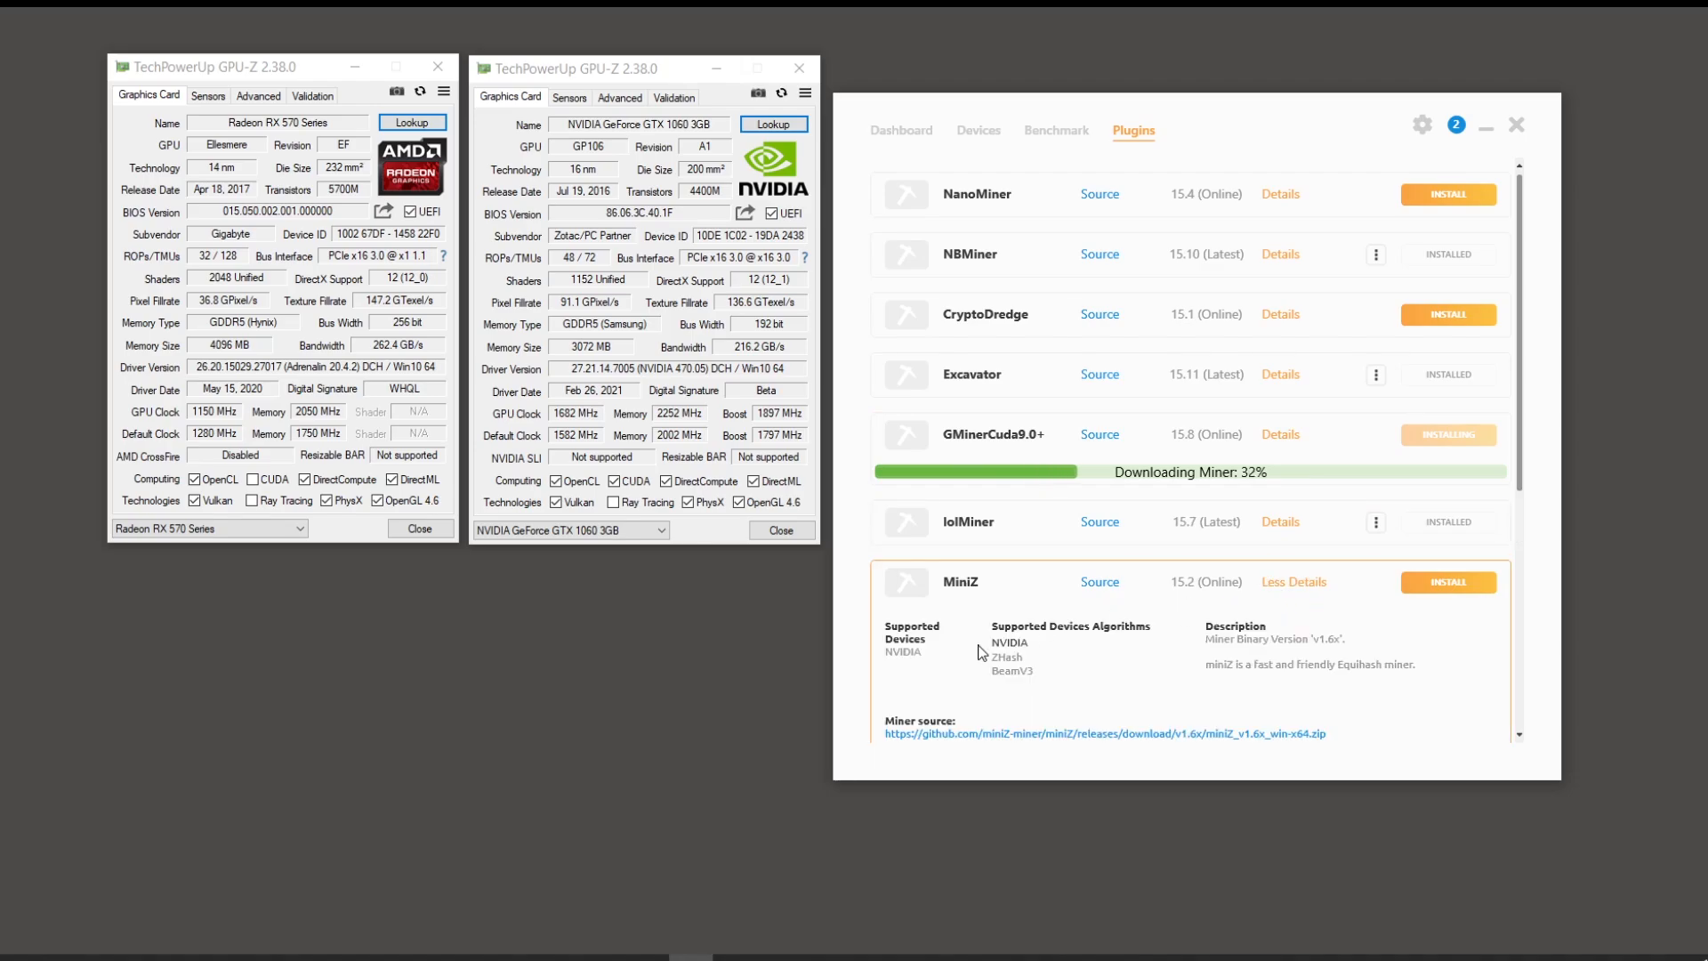
pyautogui.click(1457, 591)
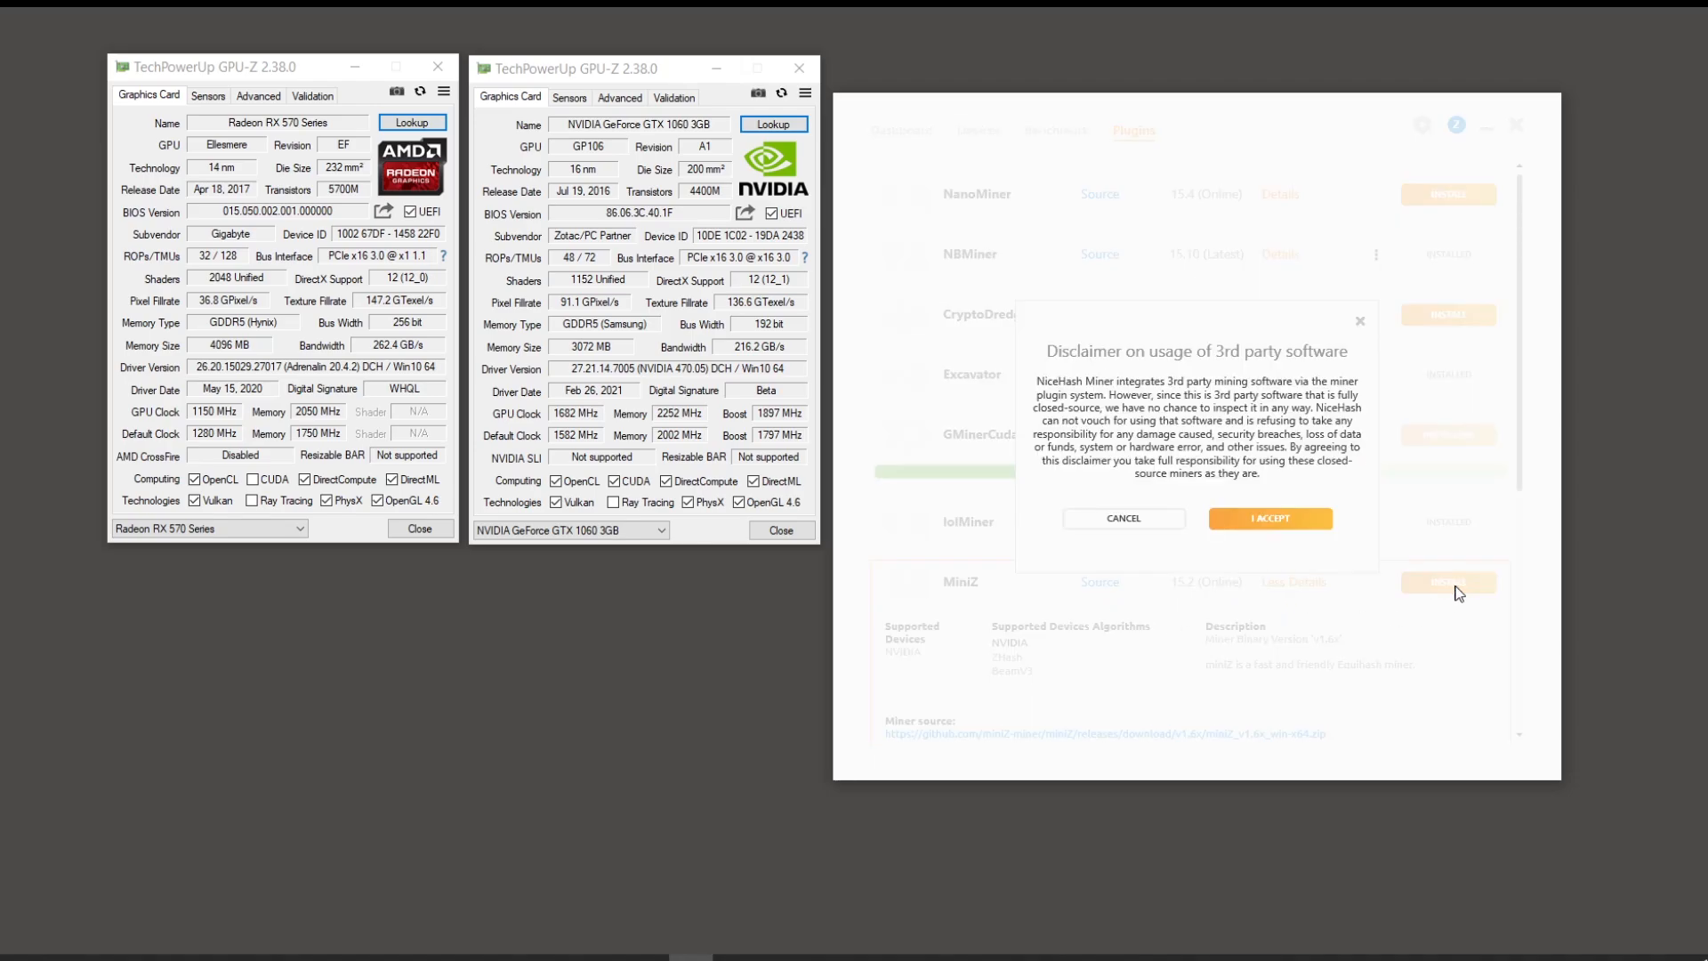
pyautogui.click(1279, 518)
pyautogui.click(1302, 583)
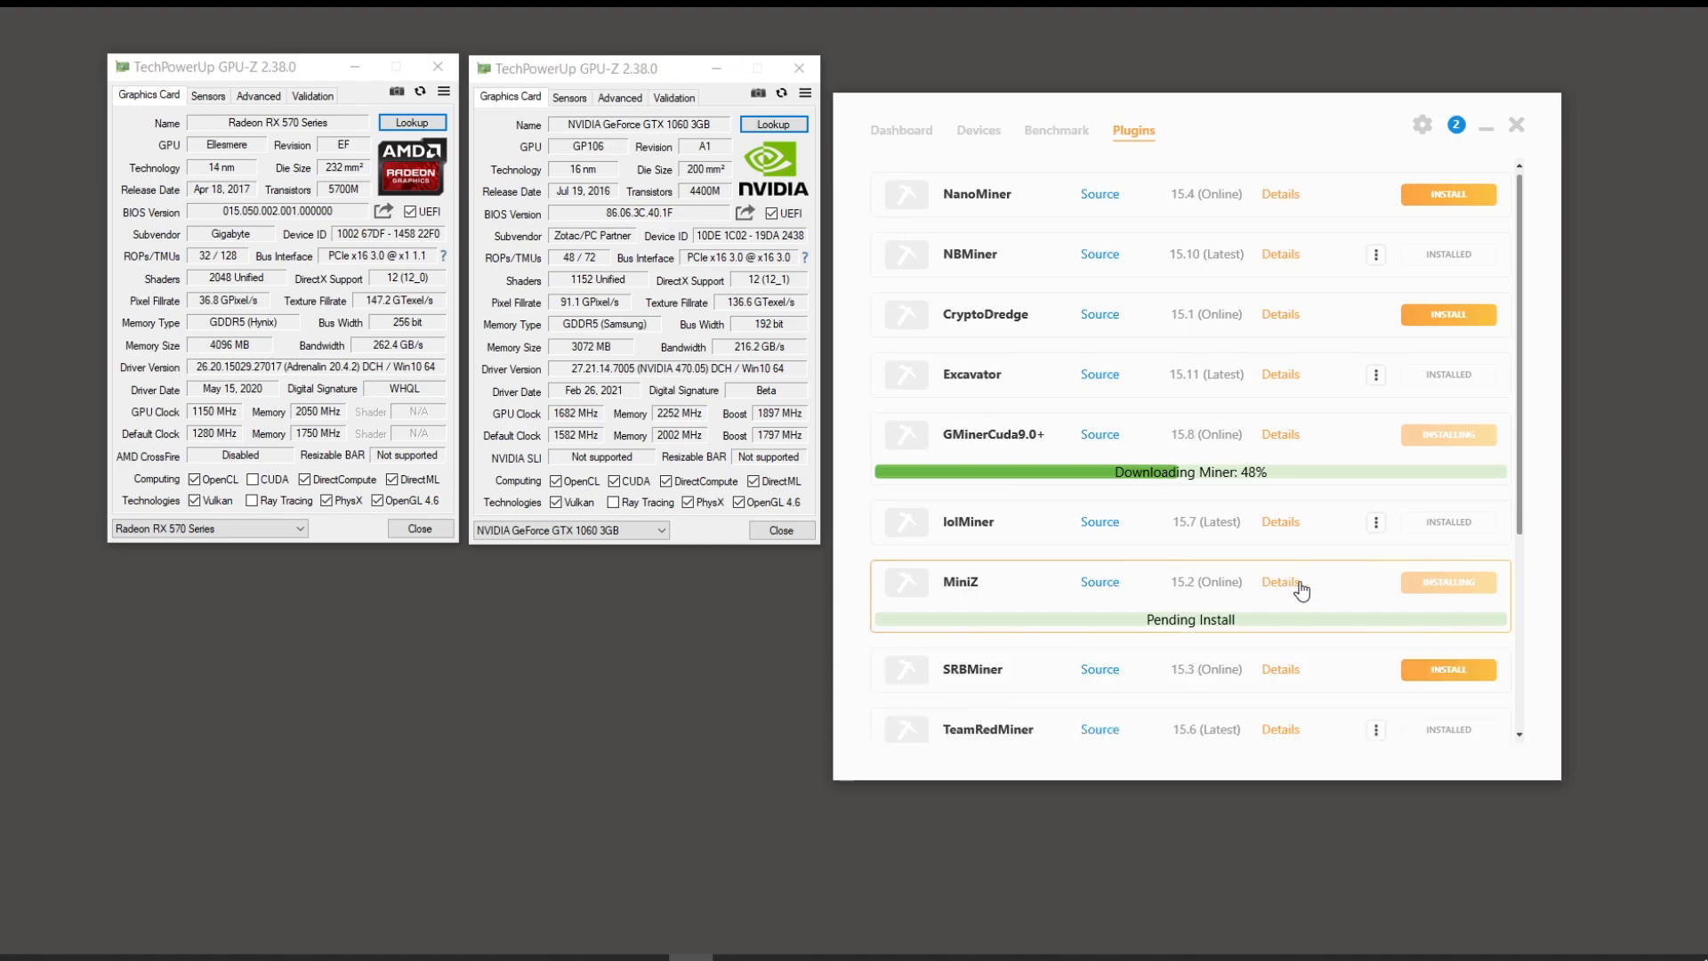
# Step: Inspect the SRBMiner, TRex, TTMiner, WildRig and ZEnemy details, then view the 9 pending benchmarks
pyautogui.scroll(-1, 1294, 587)
pyautogui.click(1281, 583)
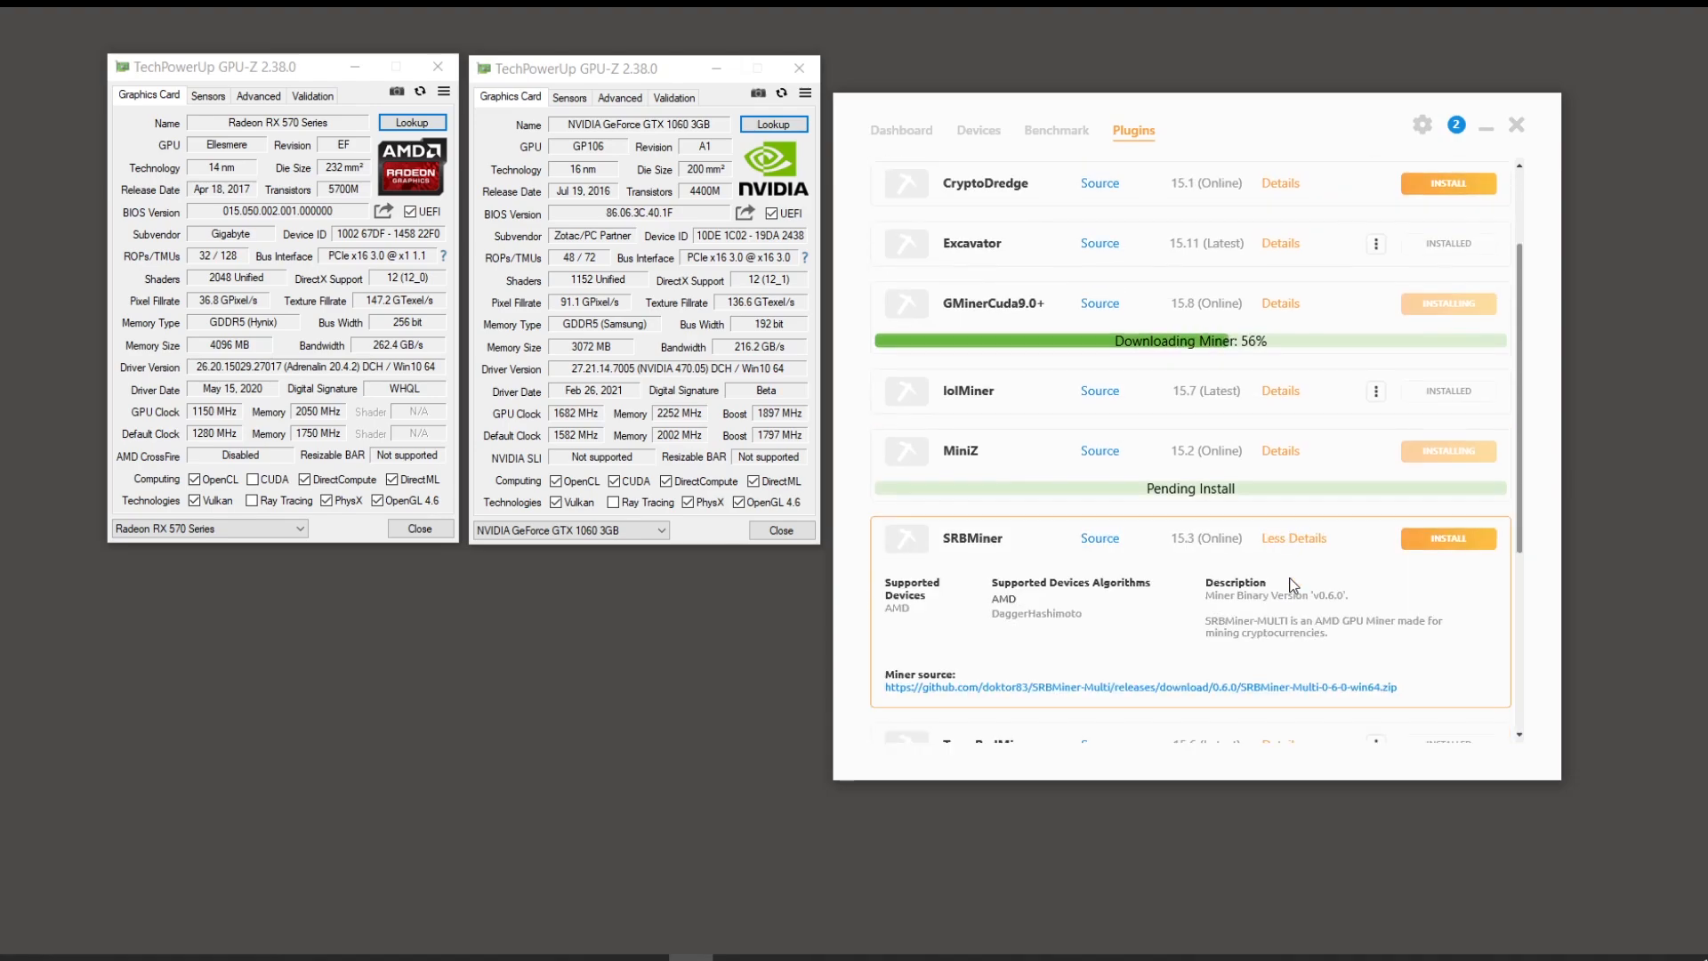
pyautogui.click(1300, 539)
pyautogui.scroll(-1, 1304, 560)
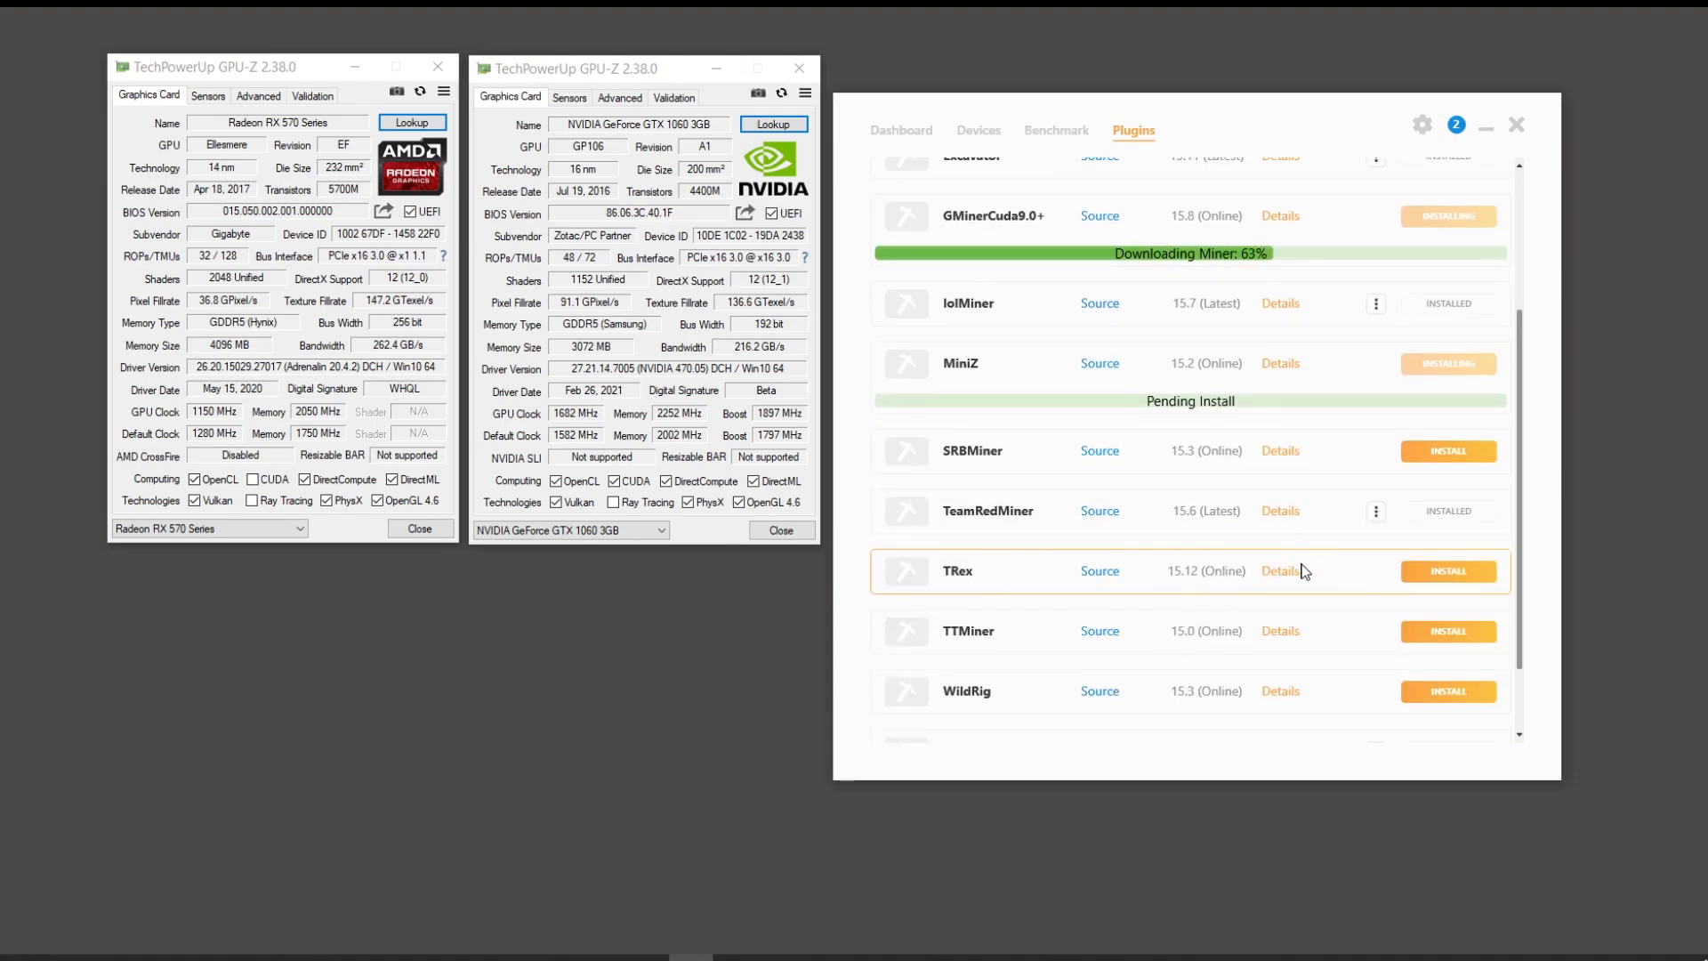
pyautogui.click(1287, 572)
pyautogui.click(1288, 572)
pyautogui.scroll(-1, 1286, 577)
pyautogui.click(1291, 551)
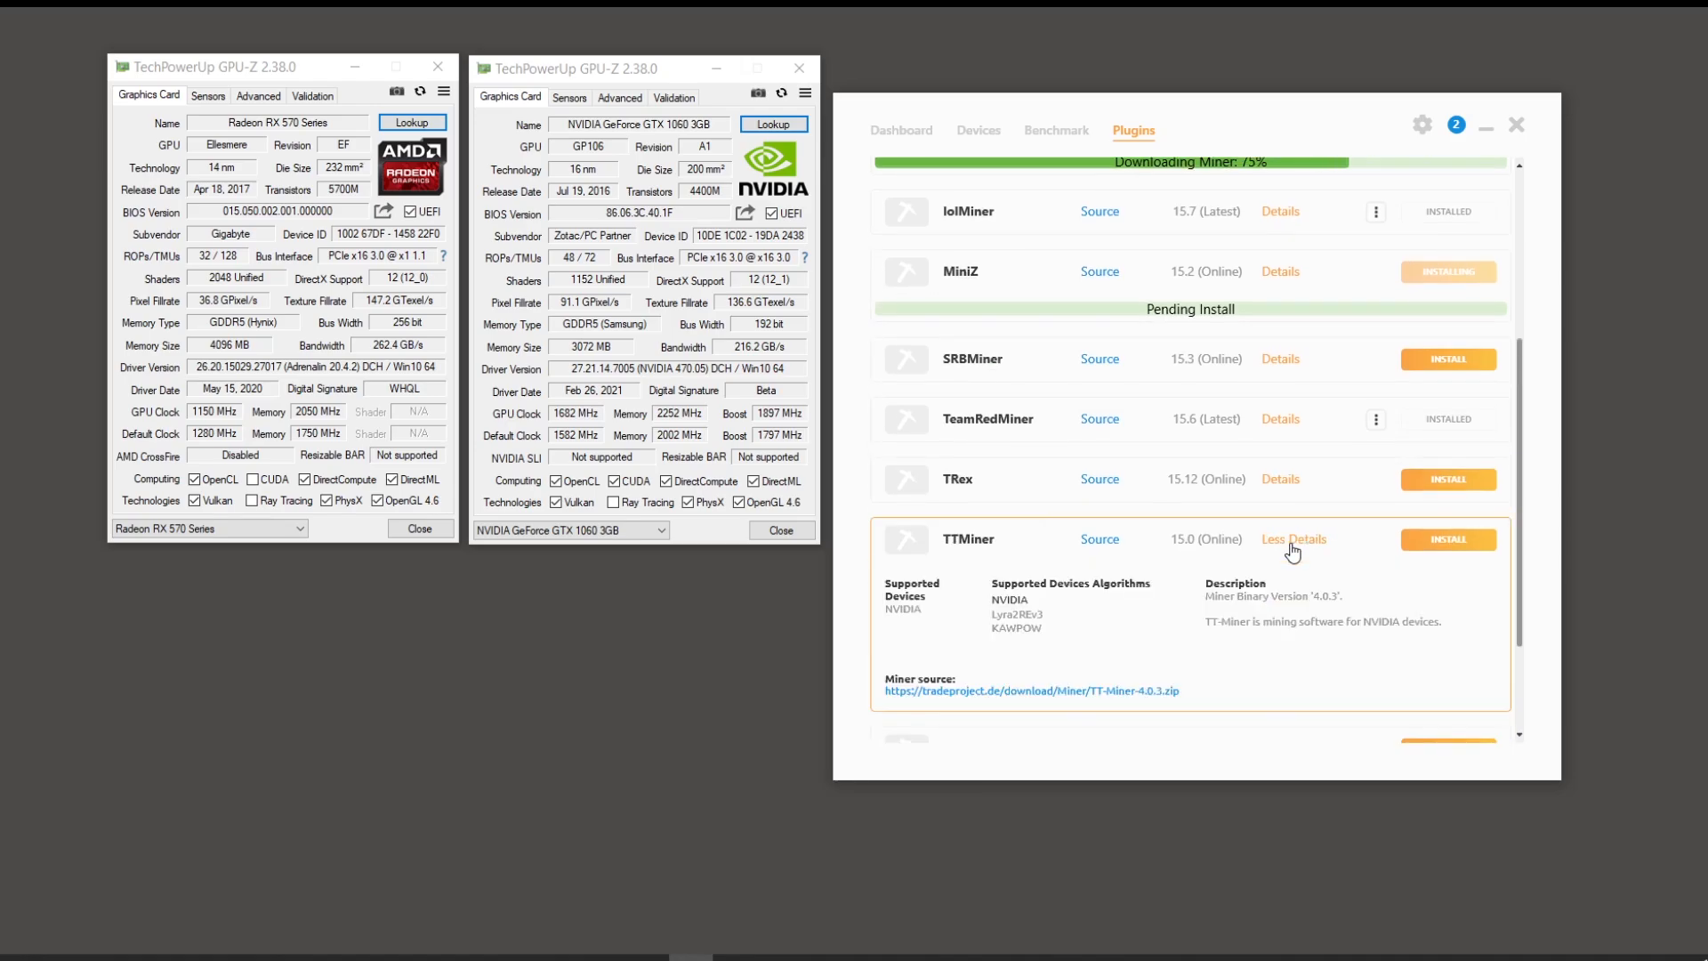
pyautogui.click(1291, 552)
pyautogui.click(1286, 601)
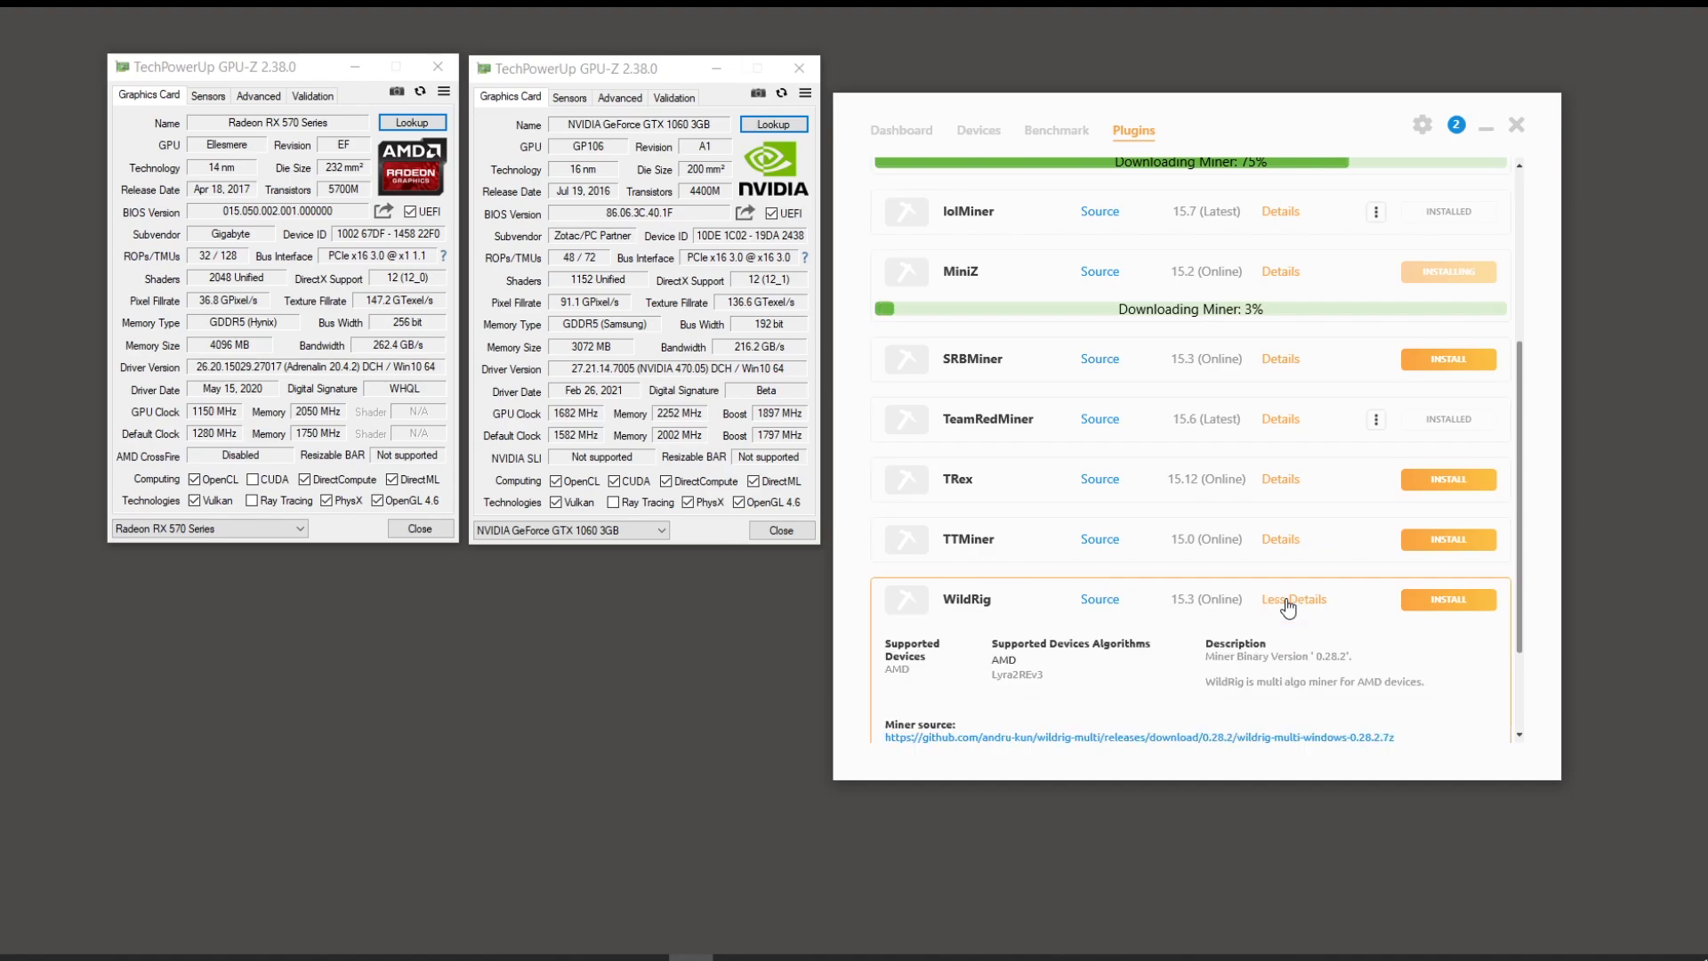
pyautogui.click(1288, 601)
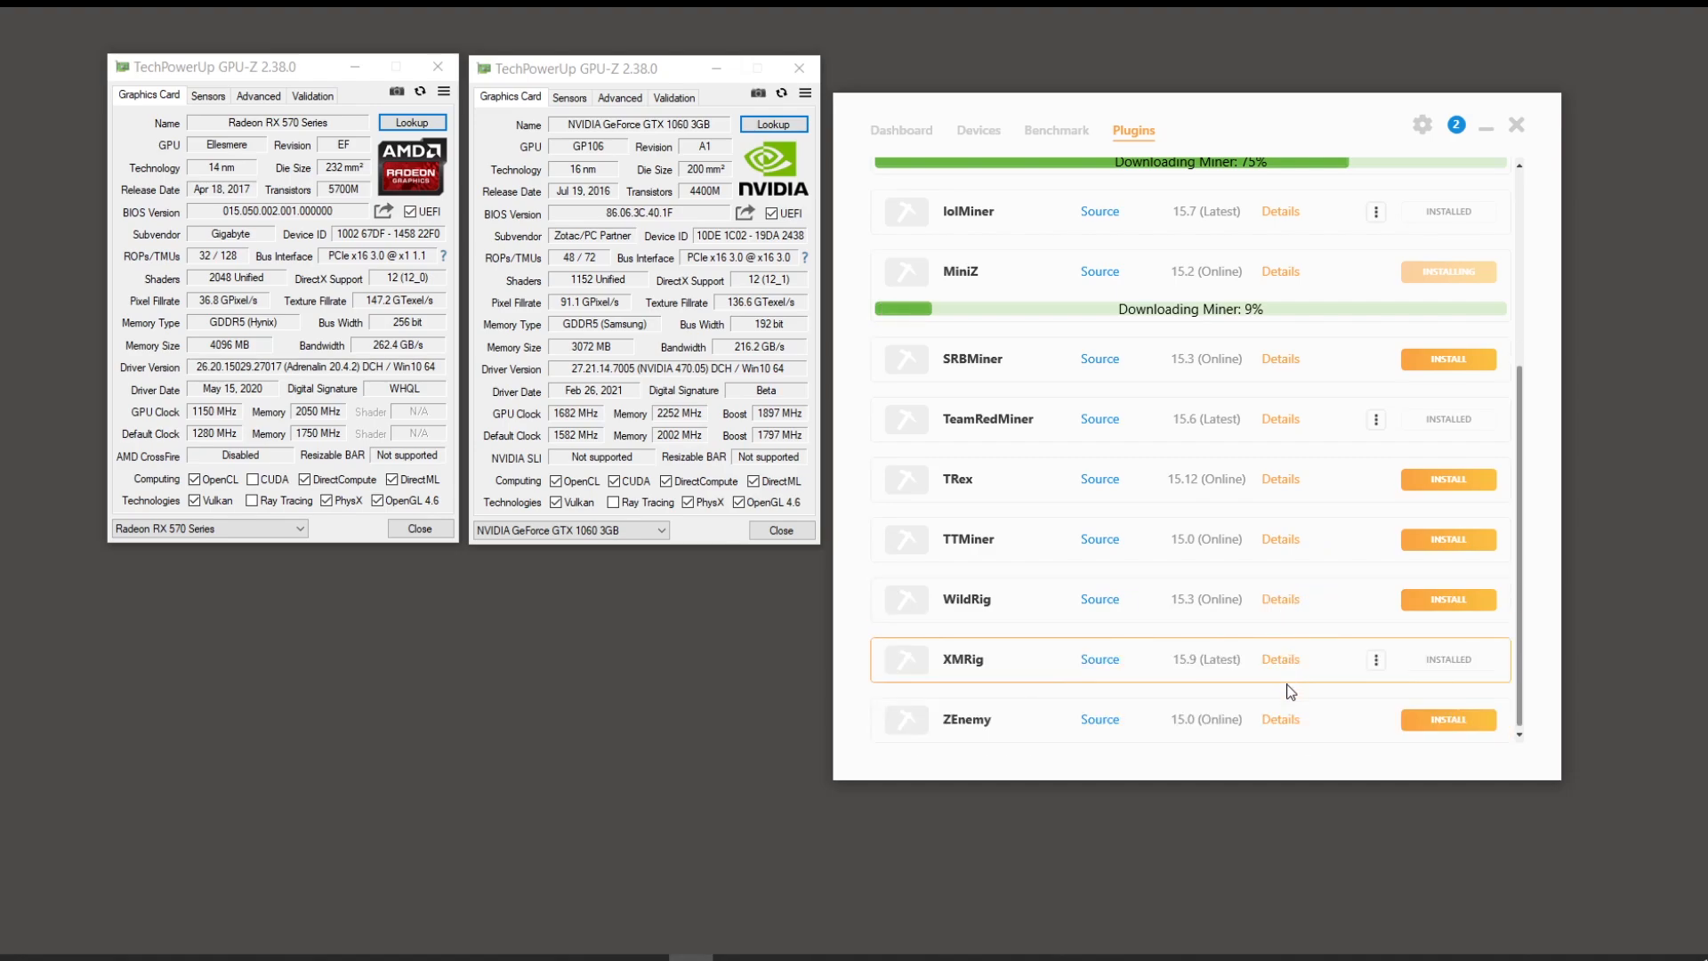
pyautogui.click(1279, 719)
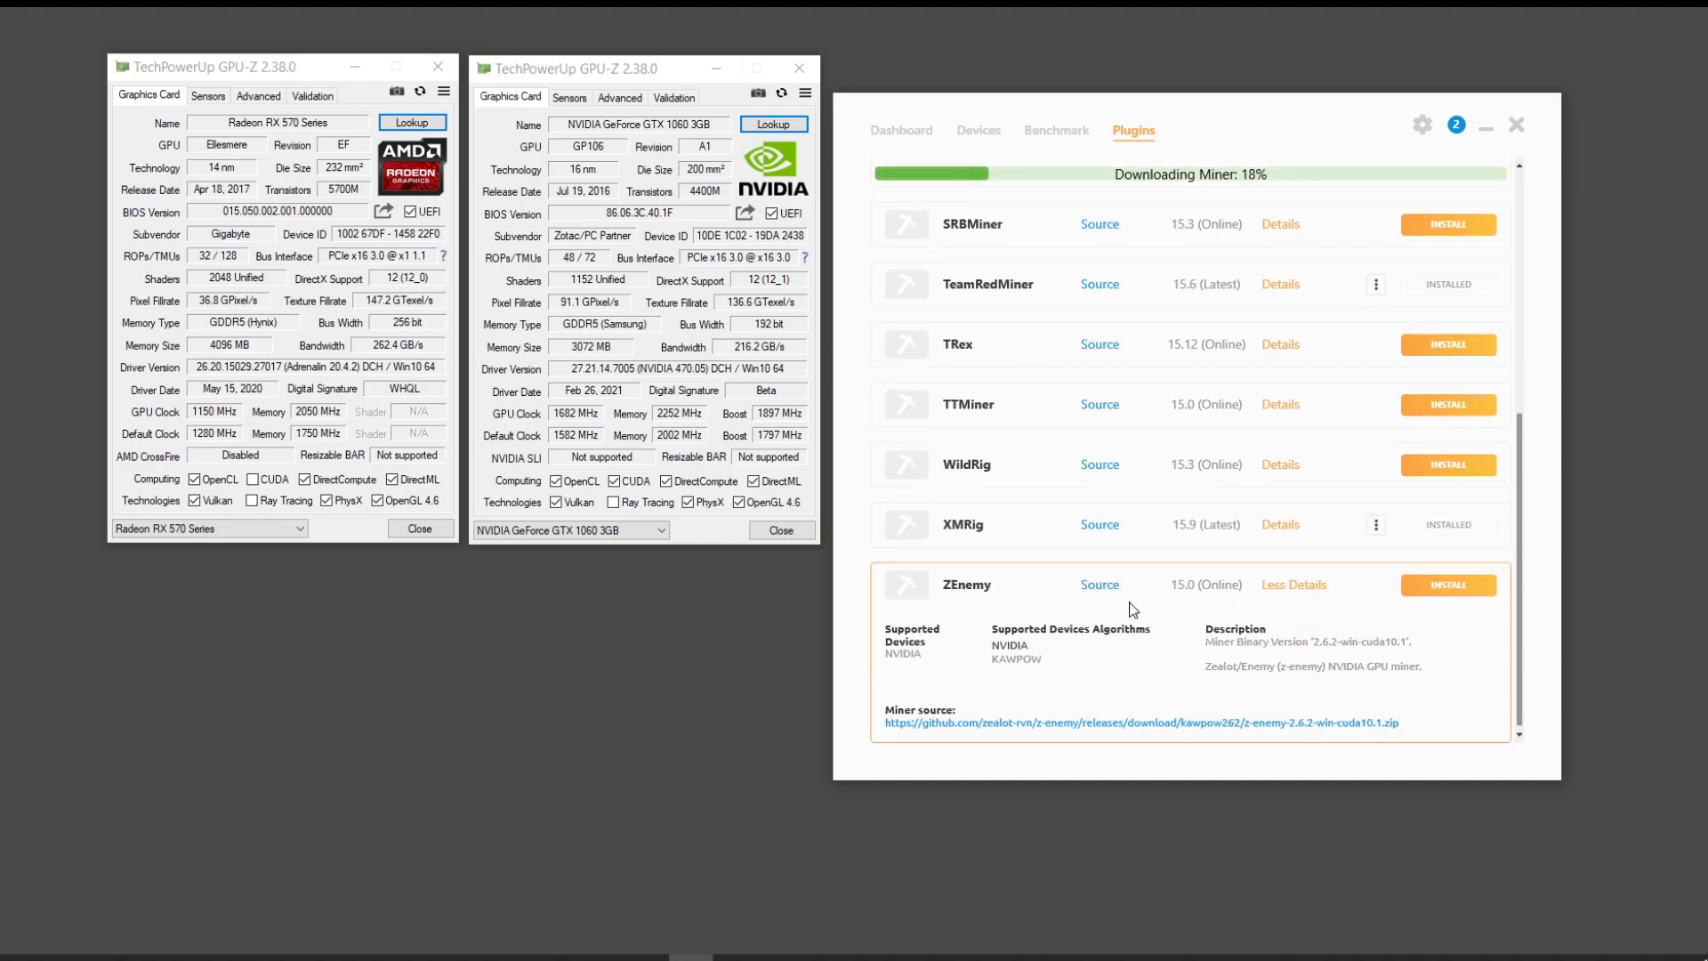
pyautogui.click(1295, 584)
pyautogui.scroll(3, 1297, 559)
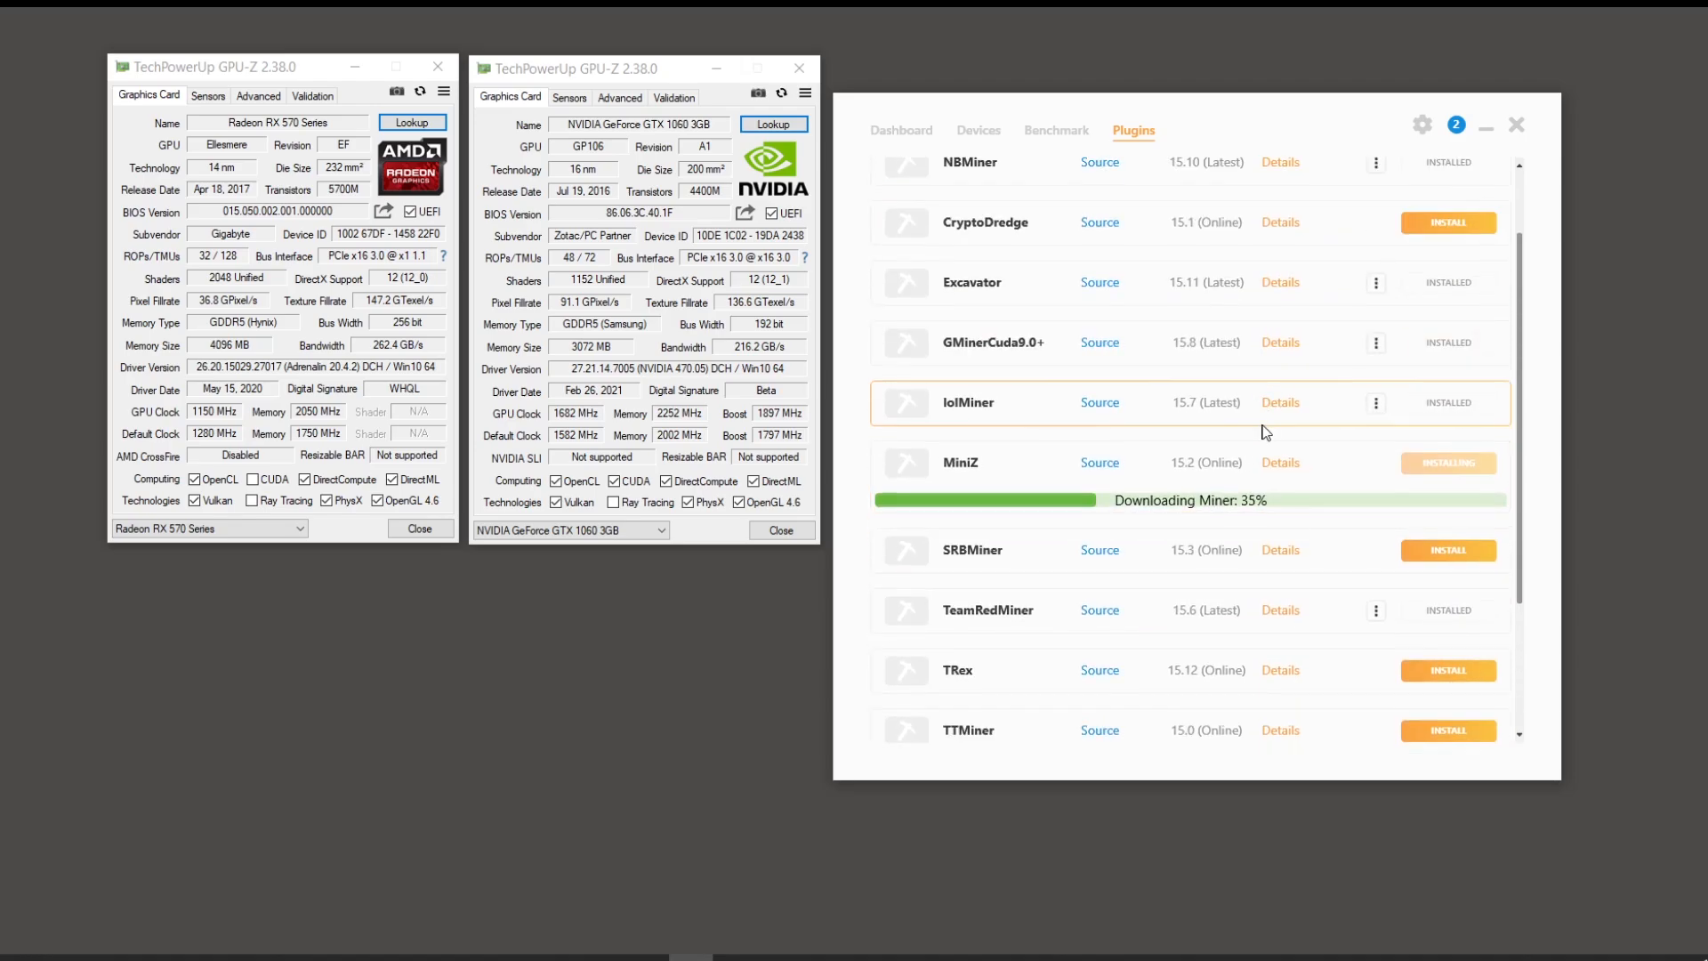
pyautogui.scroll(1, 1412, 459)
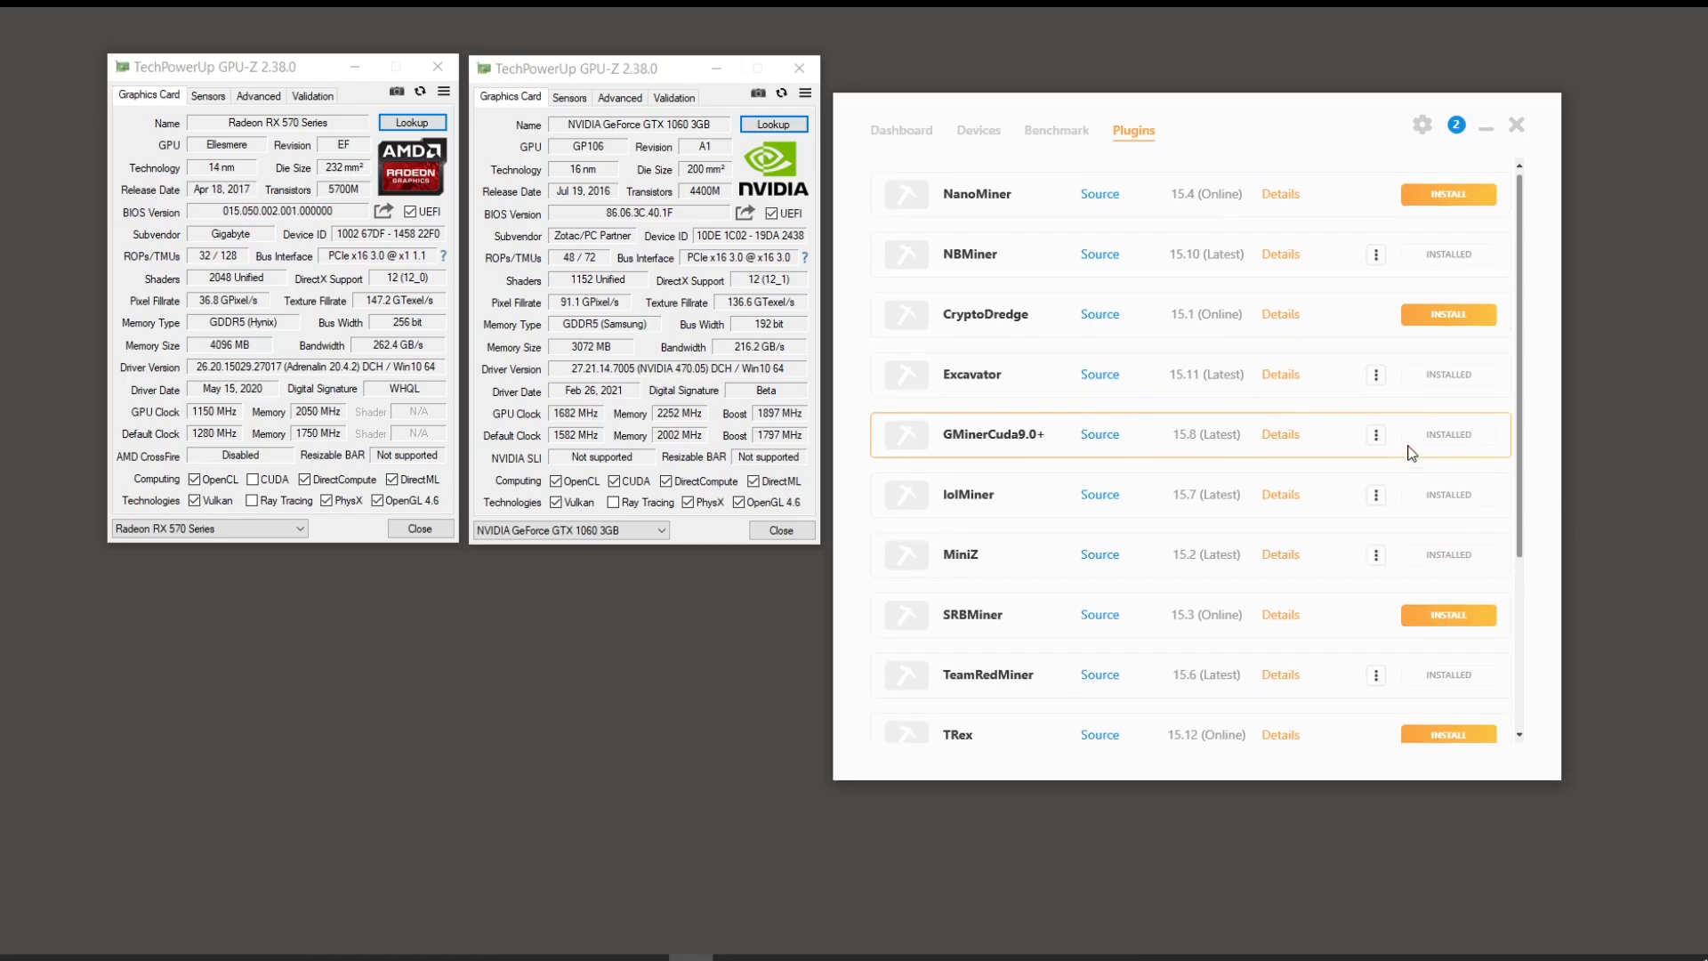
pyautogui.click(1055, 132)
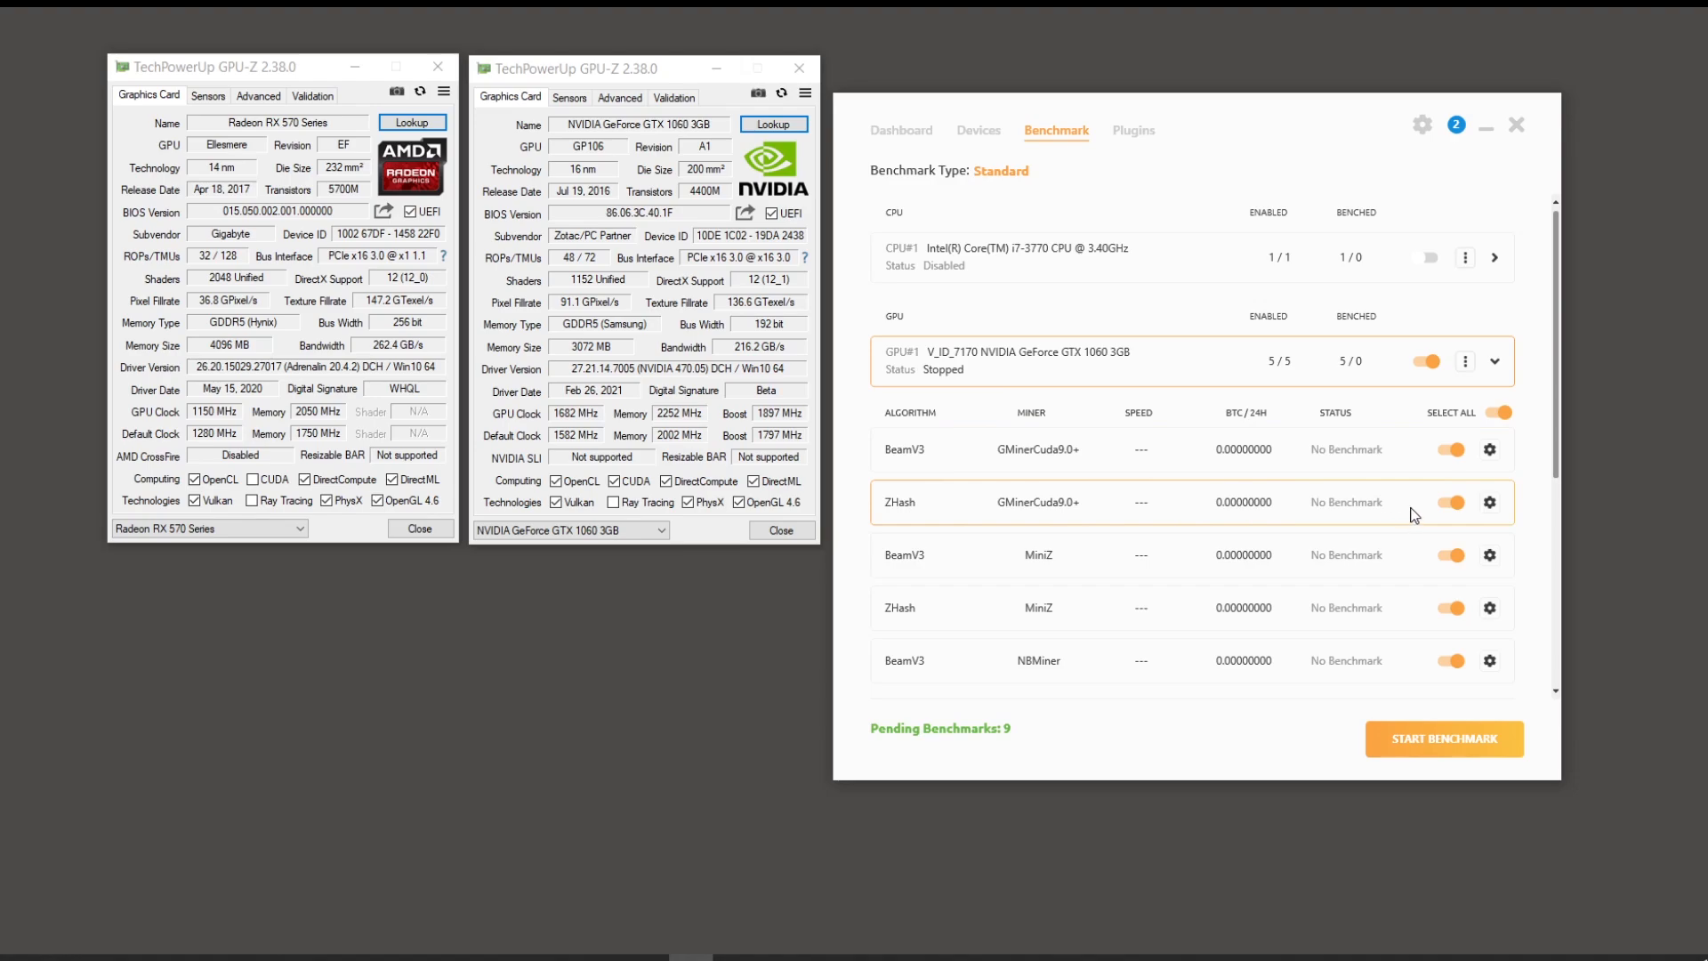
# Step: Disable BeamV3 for the GTX 1060 on GMinerCuda9.0+, MiniZ and NBMiner
pyautogui.click(1451, 450)
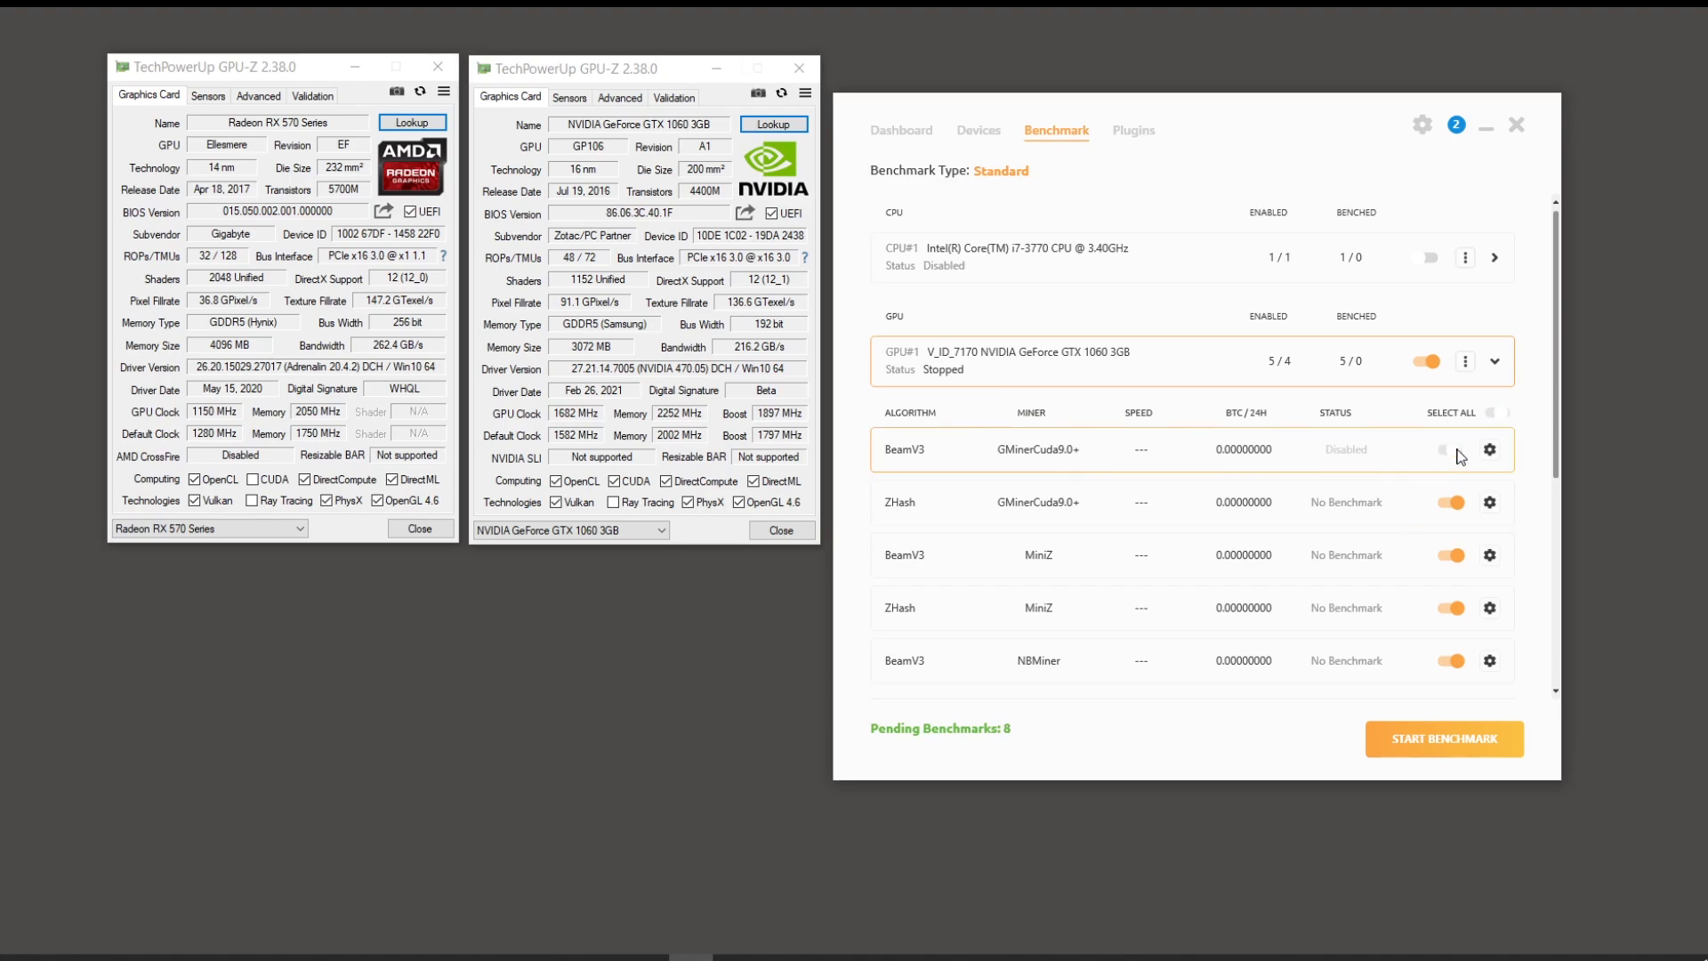
pyautogui.click(1452, 556)
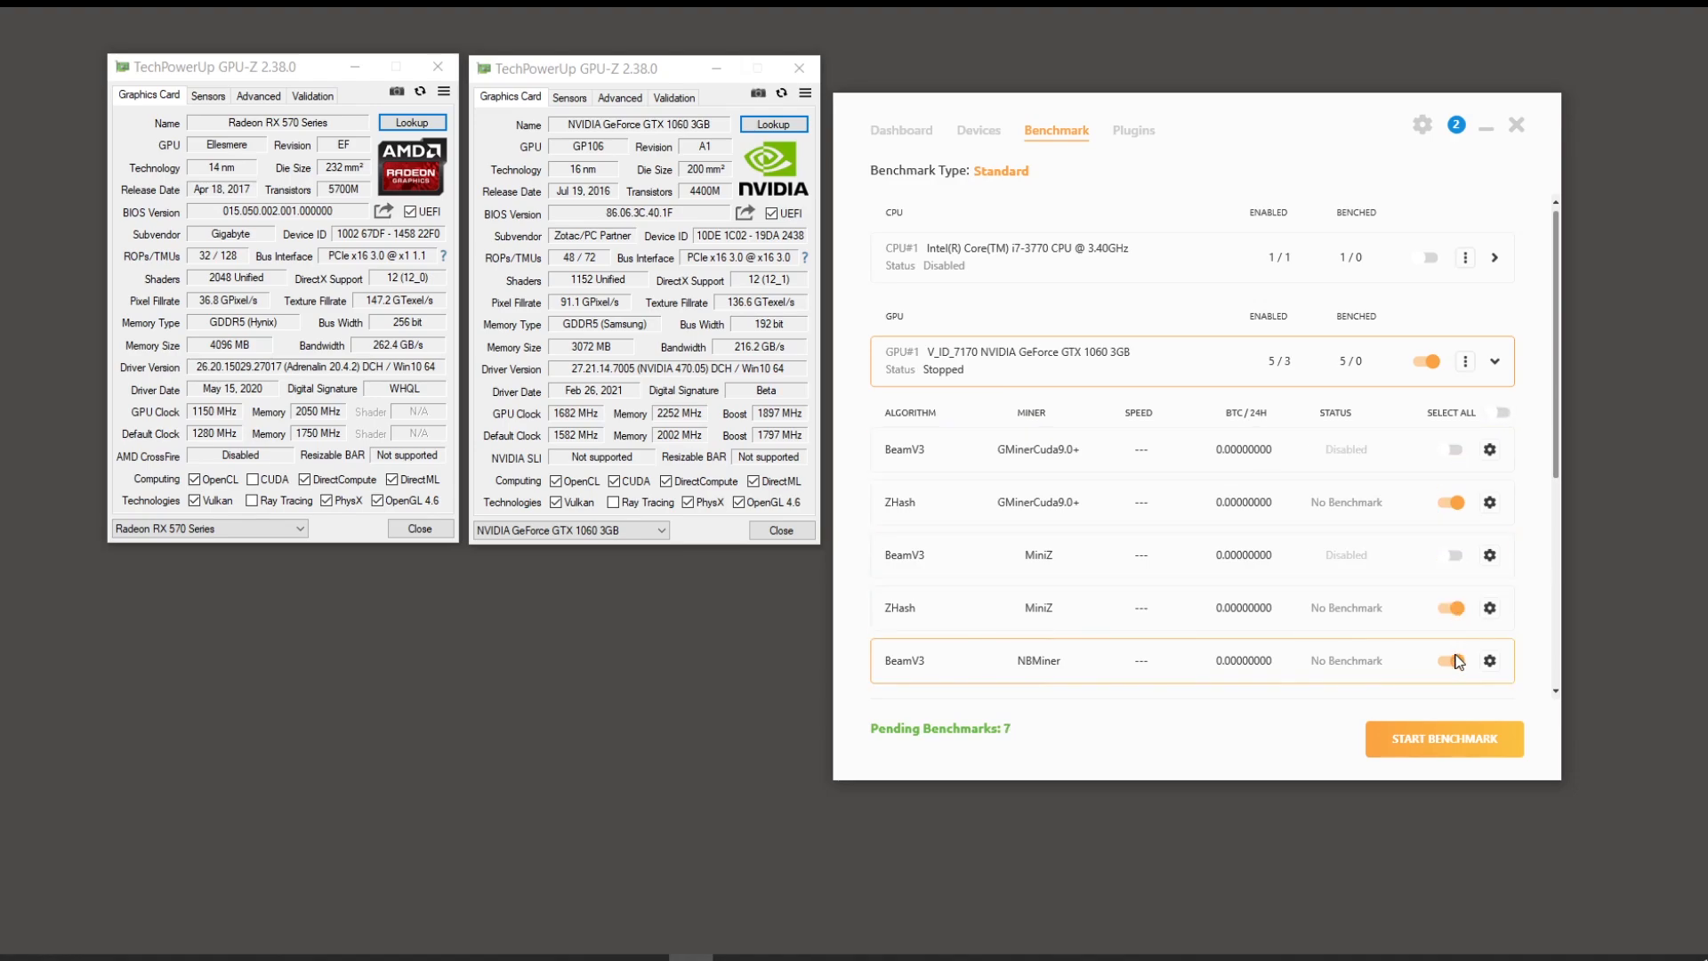
pyautogui.scroll(-1, 1459, 662)
pyautogui.click(1454, 617)
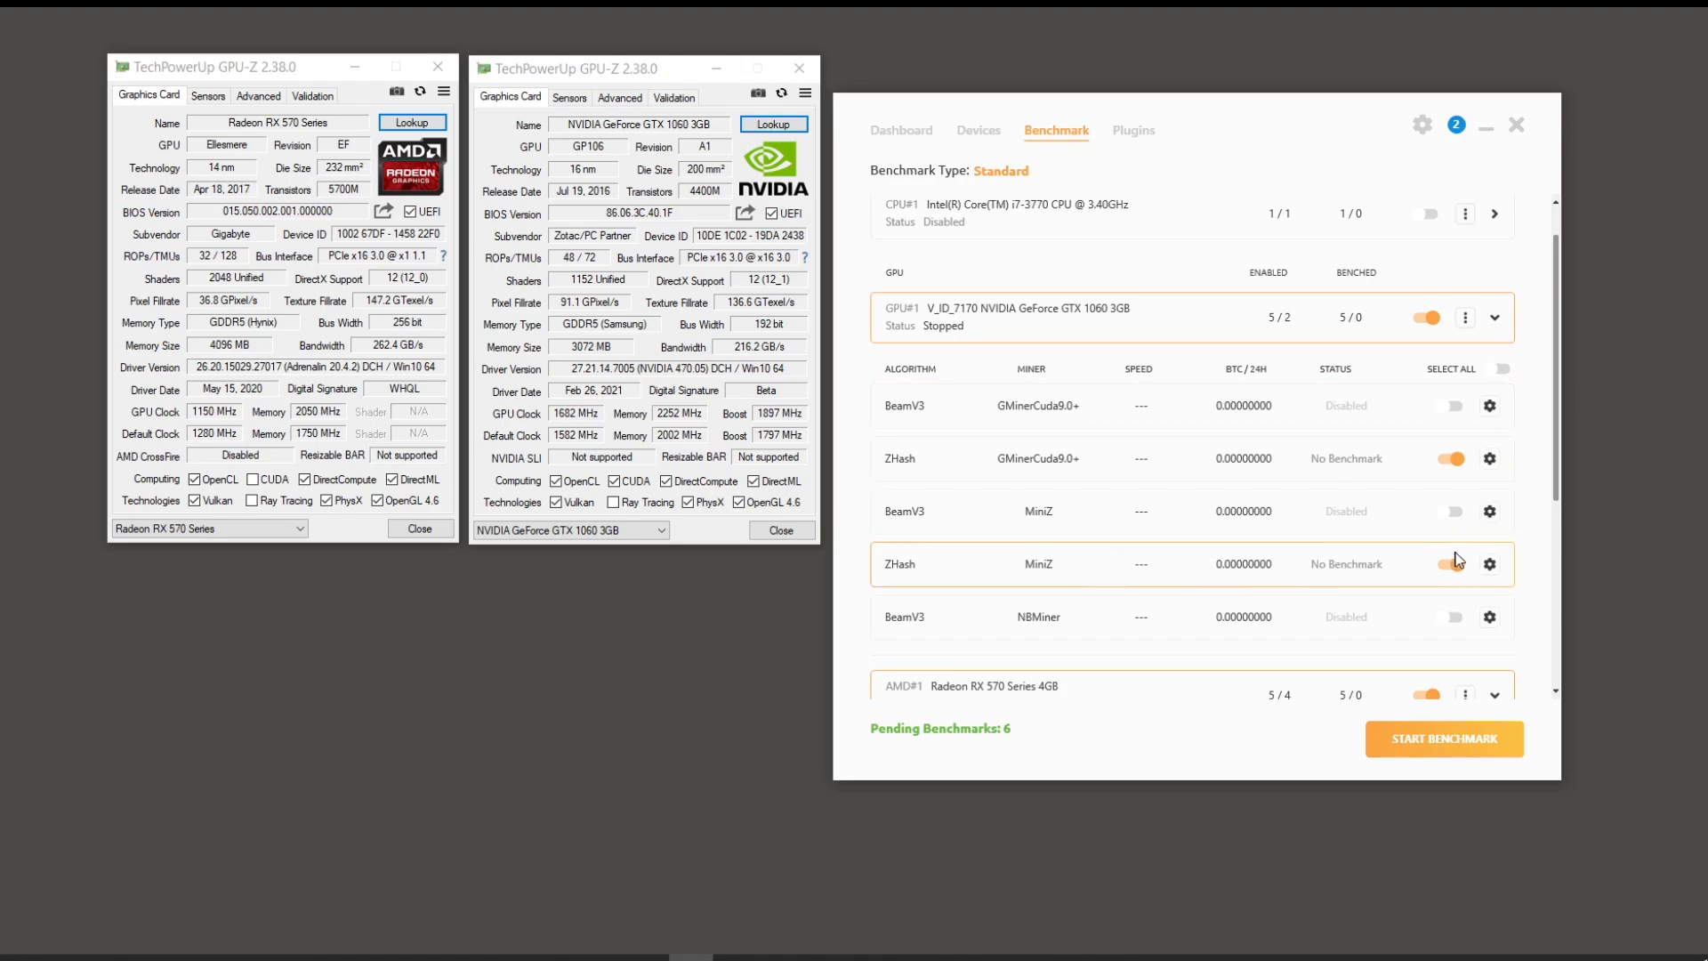
# Step: Disable BeamV3 with lolMiner and Lyra2REv3 with TeamRedMiner for the RX 570
pyautogui.scroll(-8, 1433, 574)
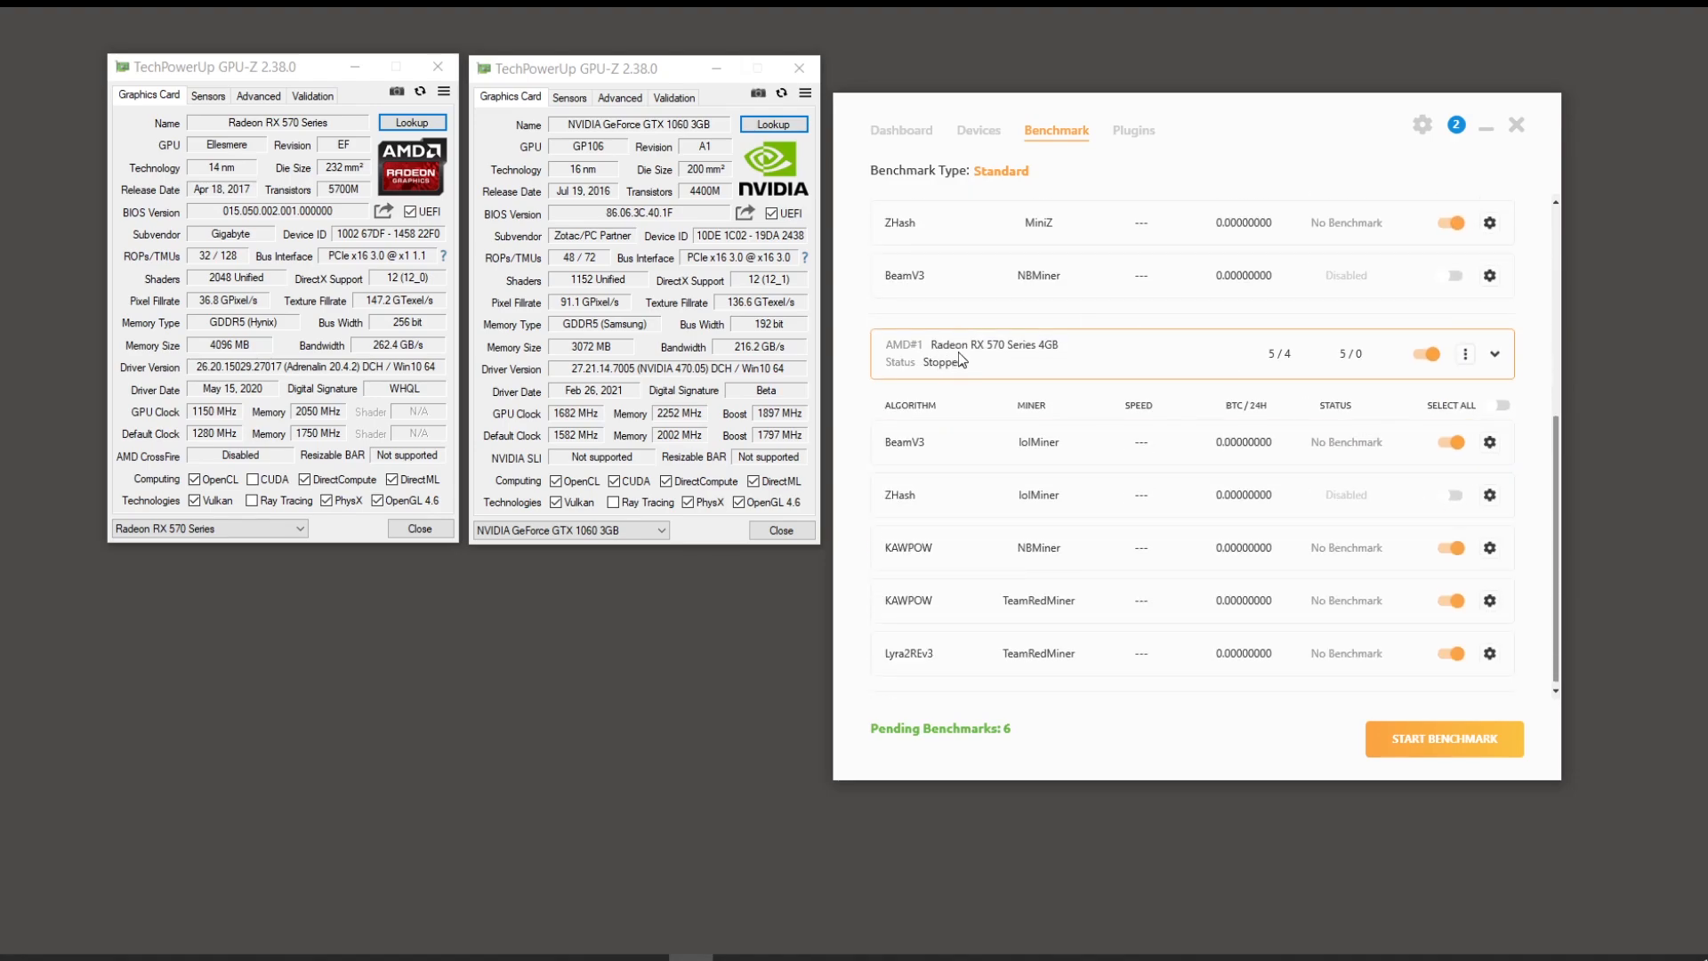
pyautogui.click(1457, 443)
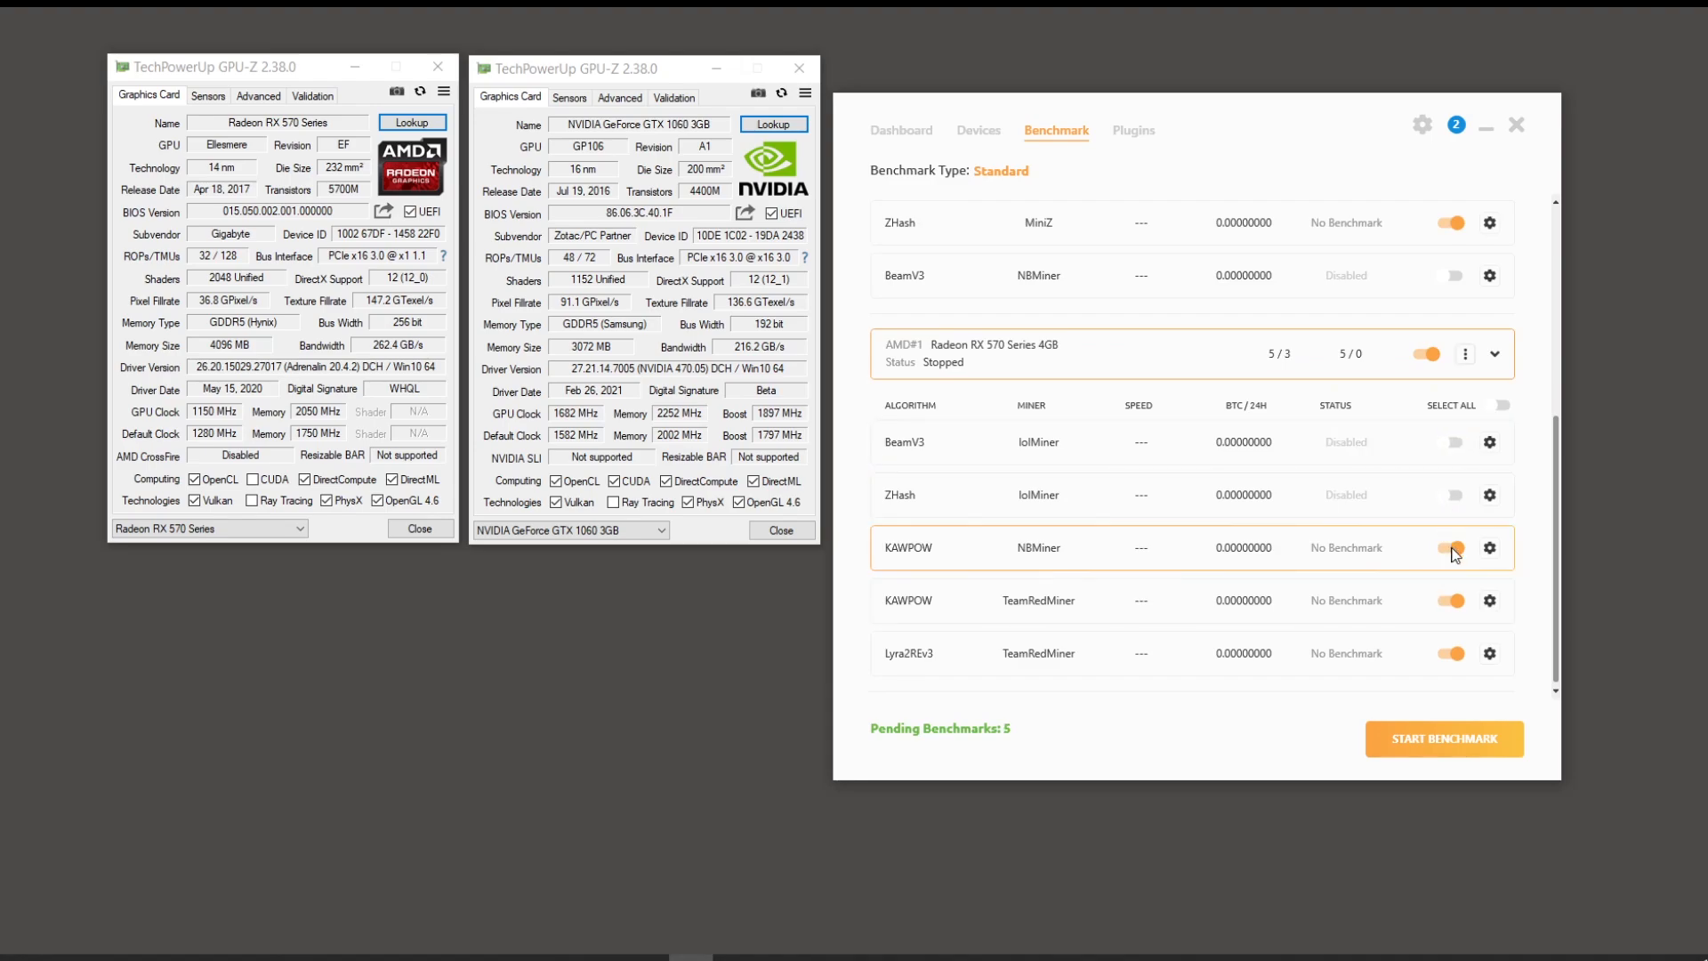
pyautogui.click(1453, 654)
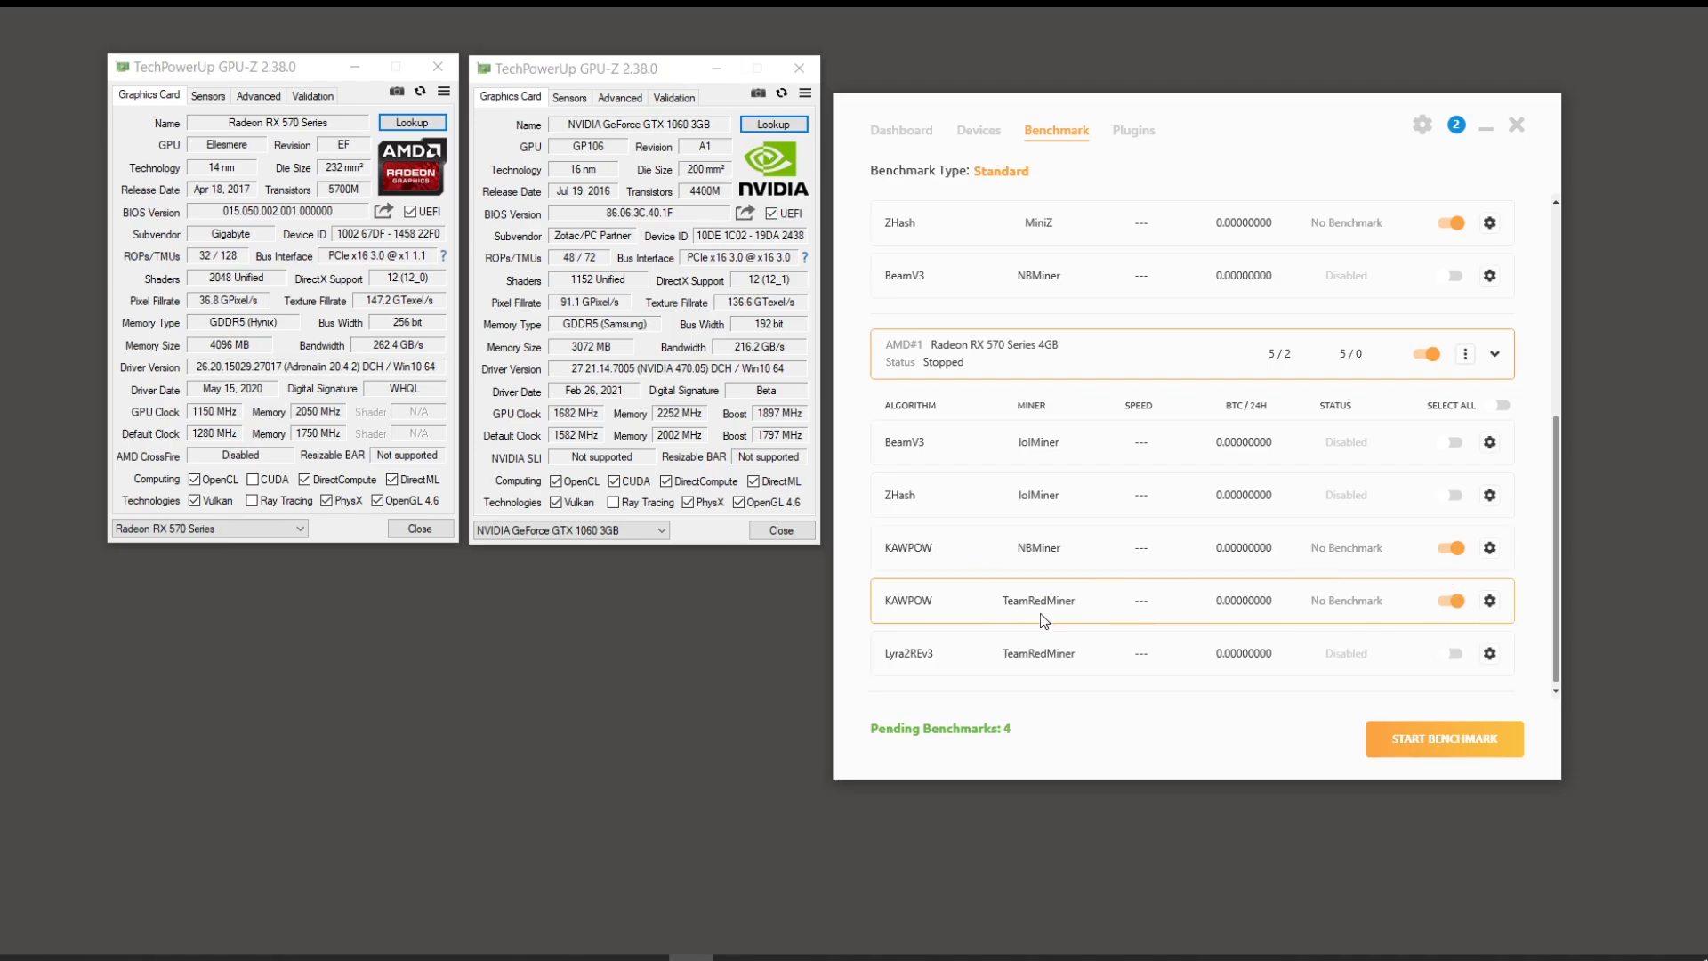
pyautogui.scroll(5, 1081, 585)
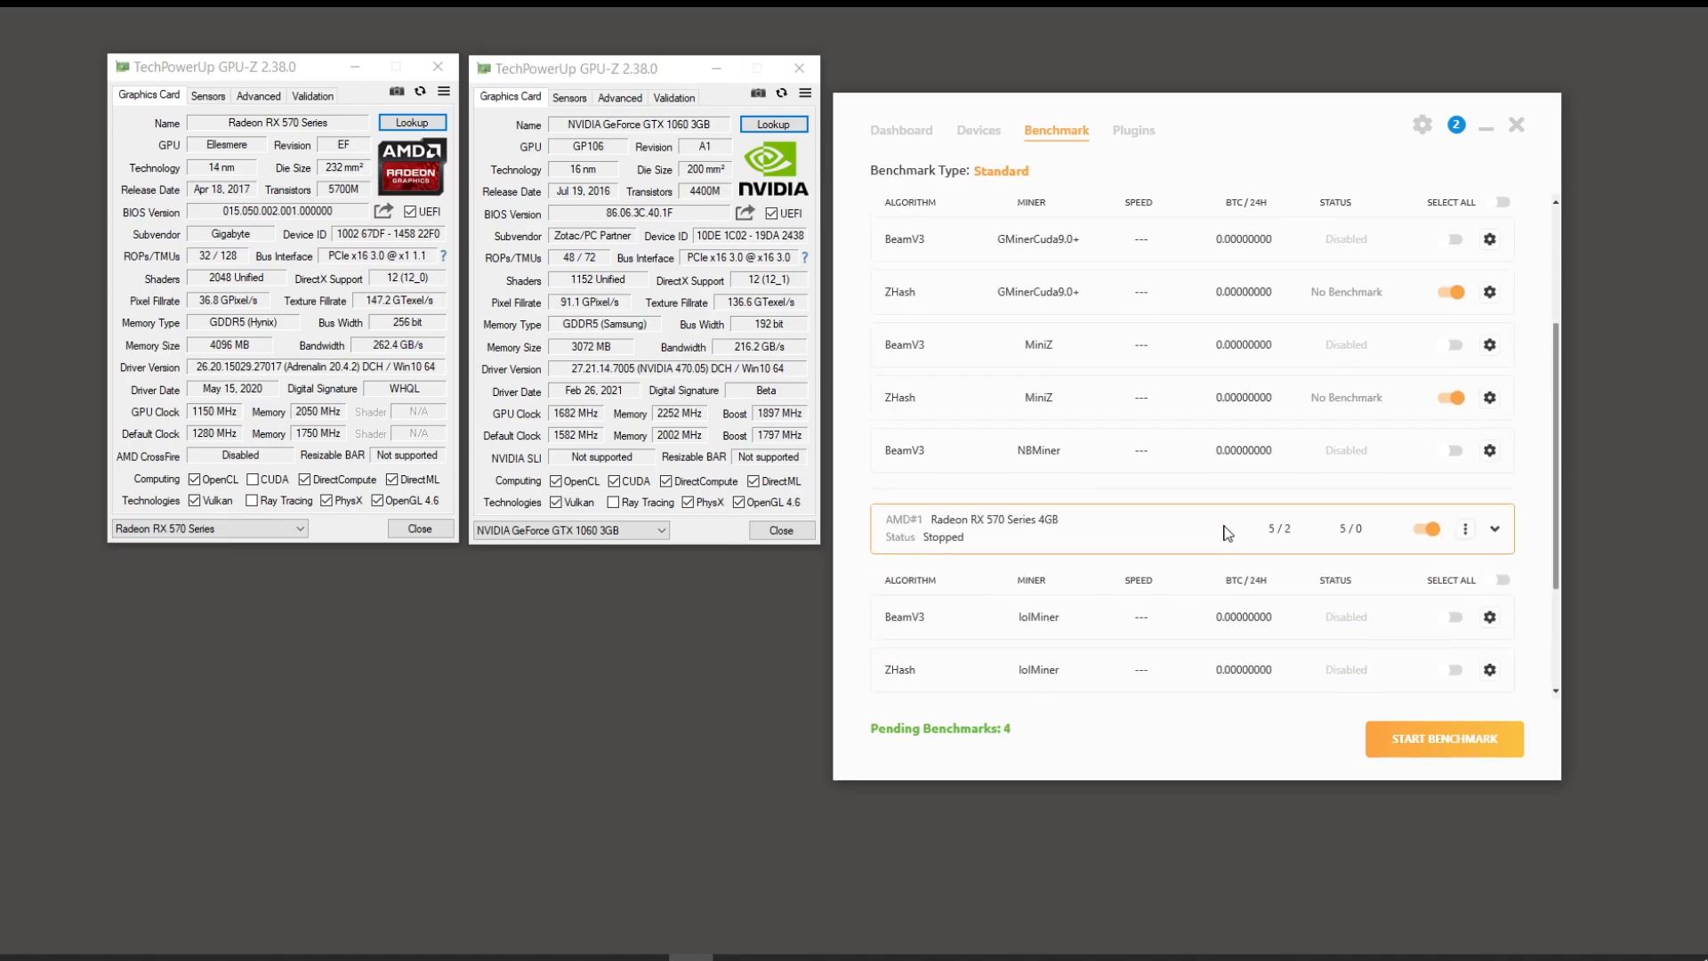
pyautogui.scroll(2, 1227, 531)
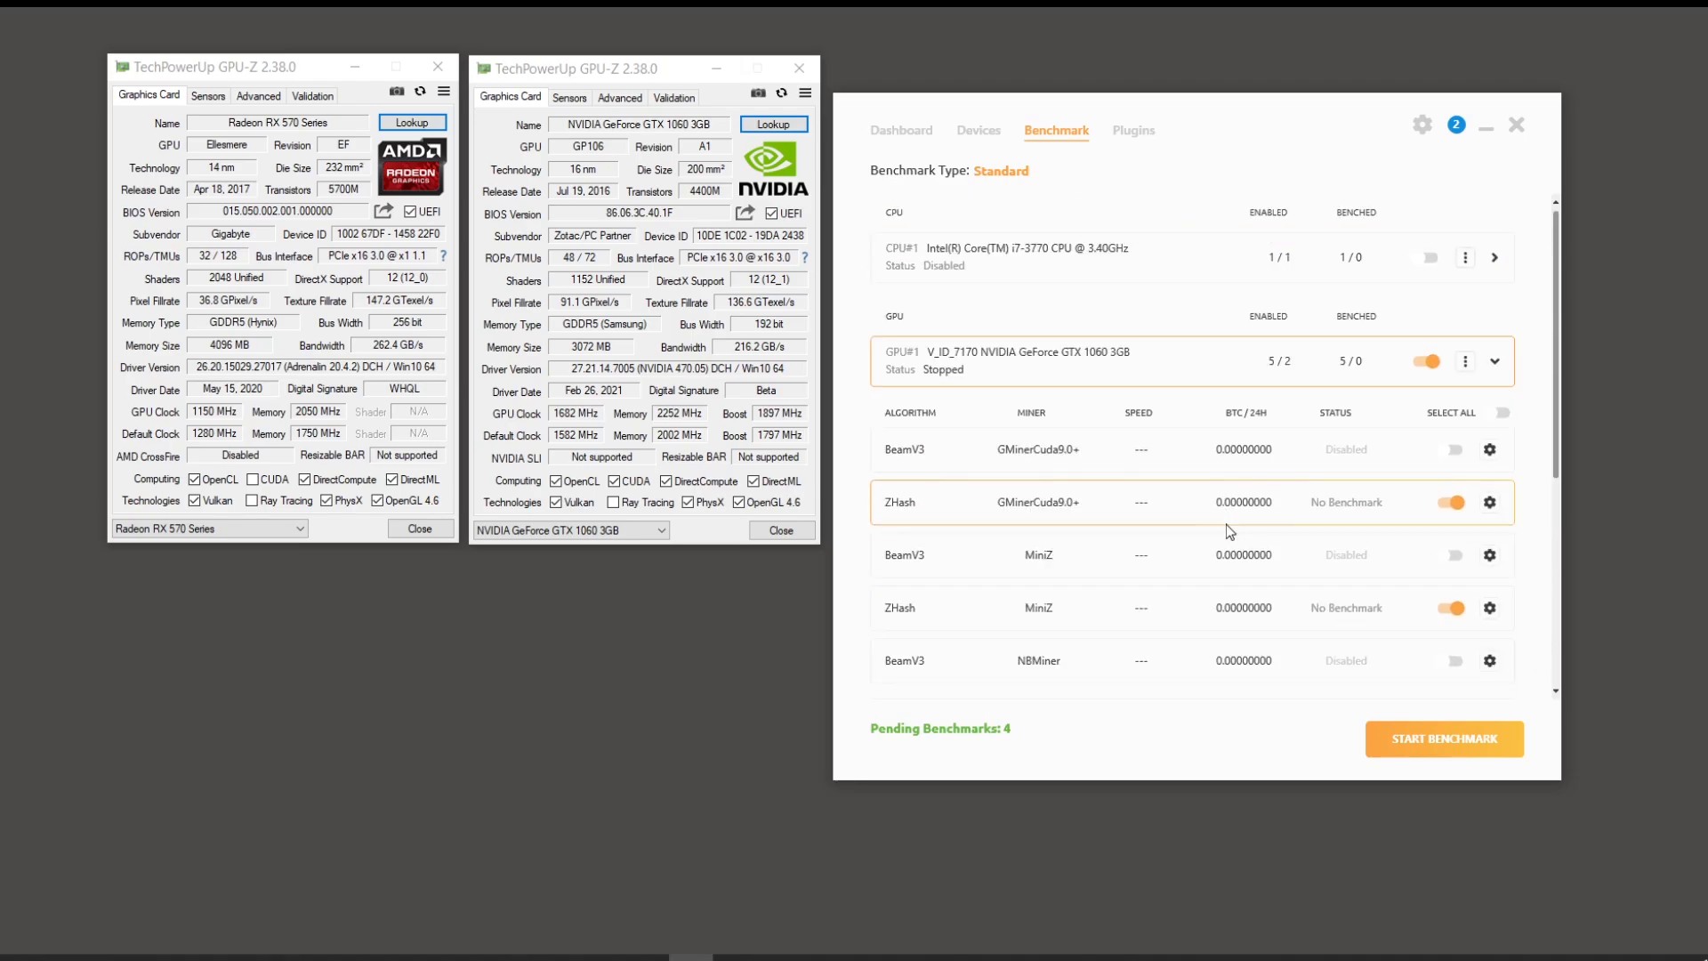
pyautogui.scroll(-5, 1226, 524)
pyautogui.scroll(5, 1240, 507)
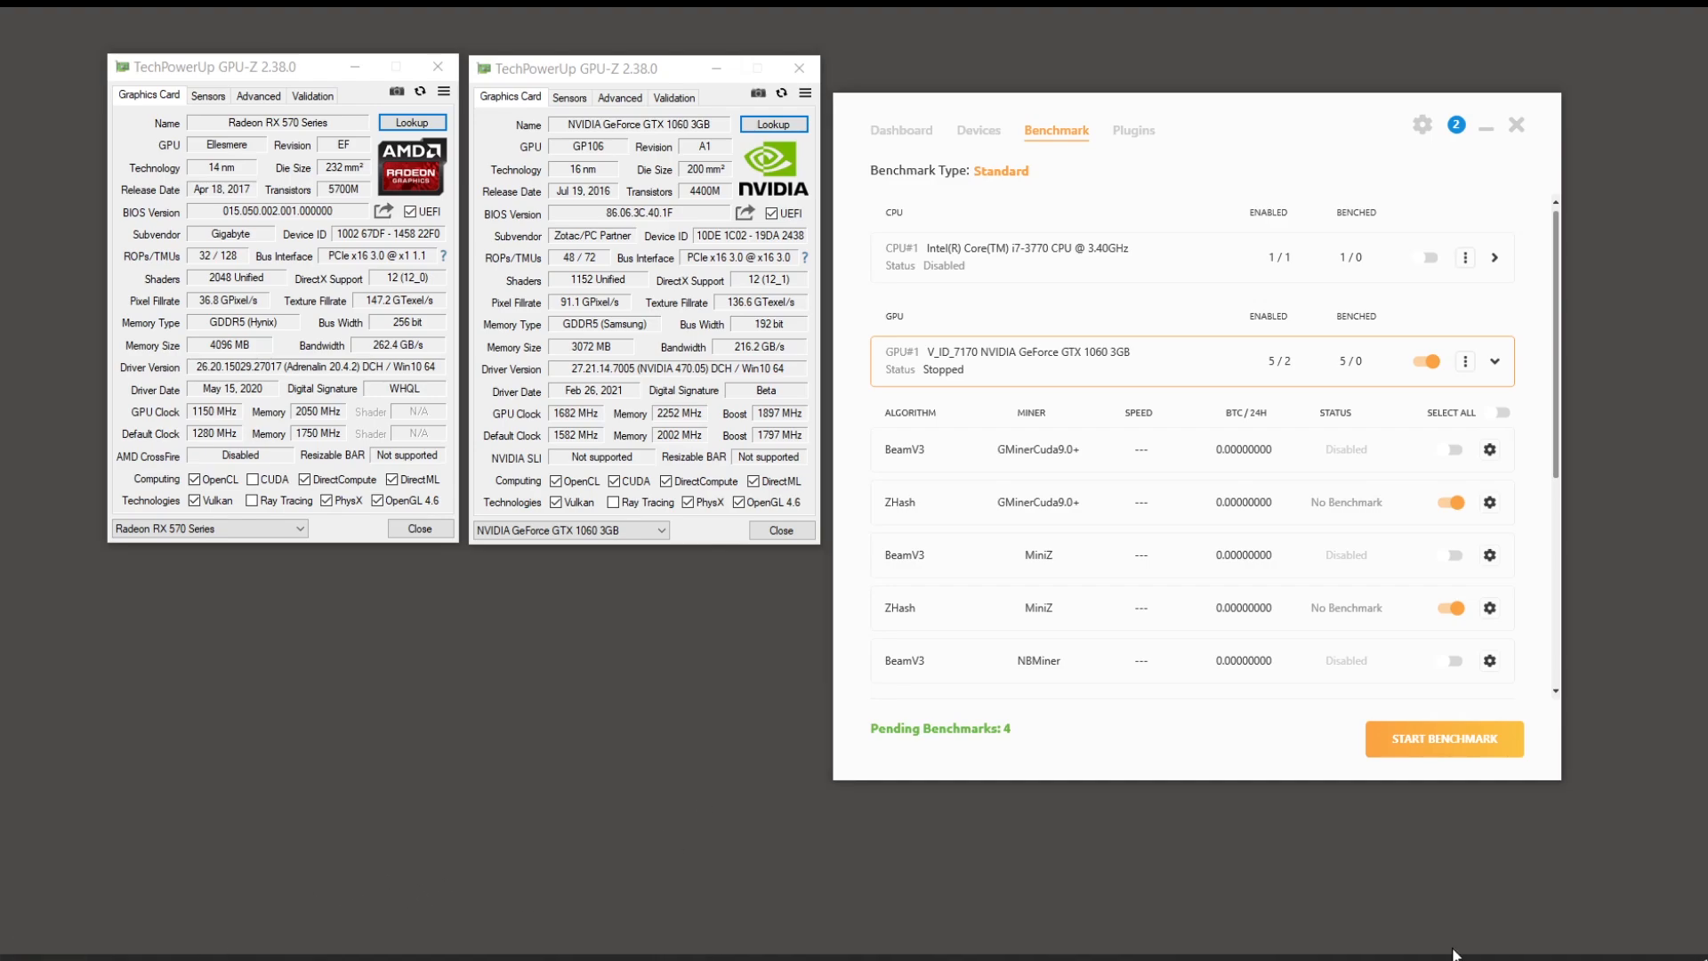
pyautogui.click(780, 957)
# Step: Reposition the Afterburner window, try an 80 power limit, then reset the GTX 1060 to defaults
pyautogui.moveTo(1483, 70); pyautogui.dragTo(1468, 168)
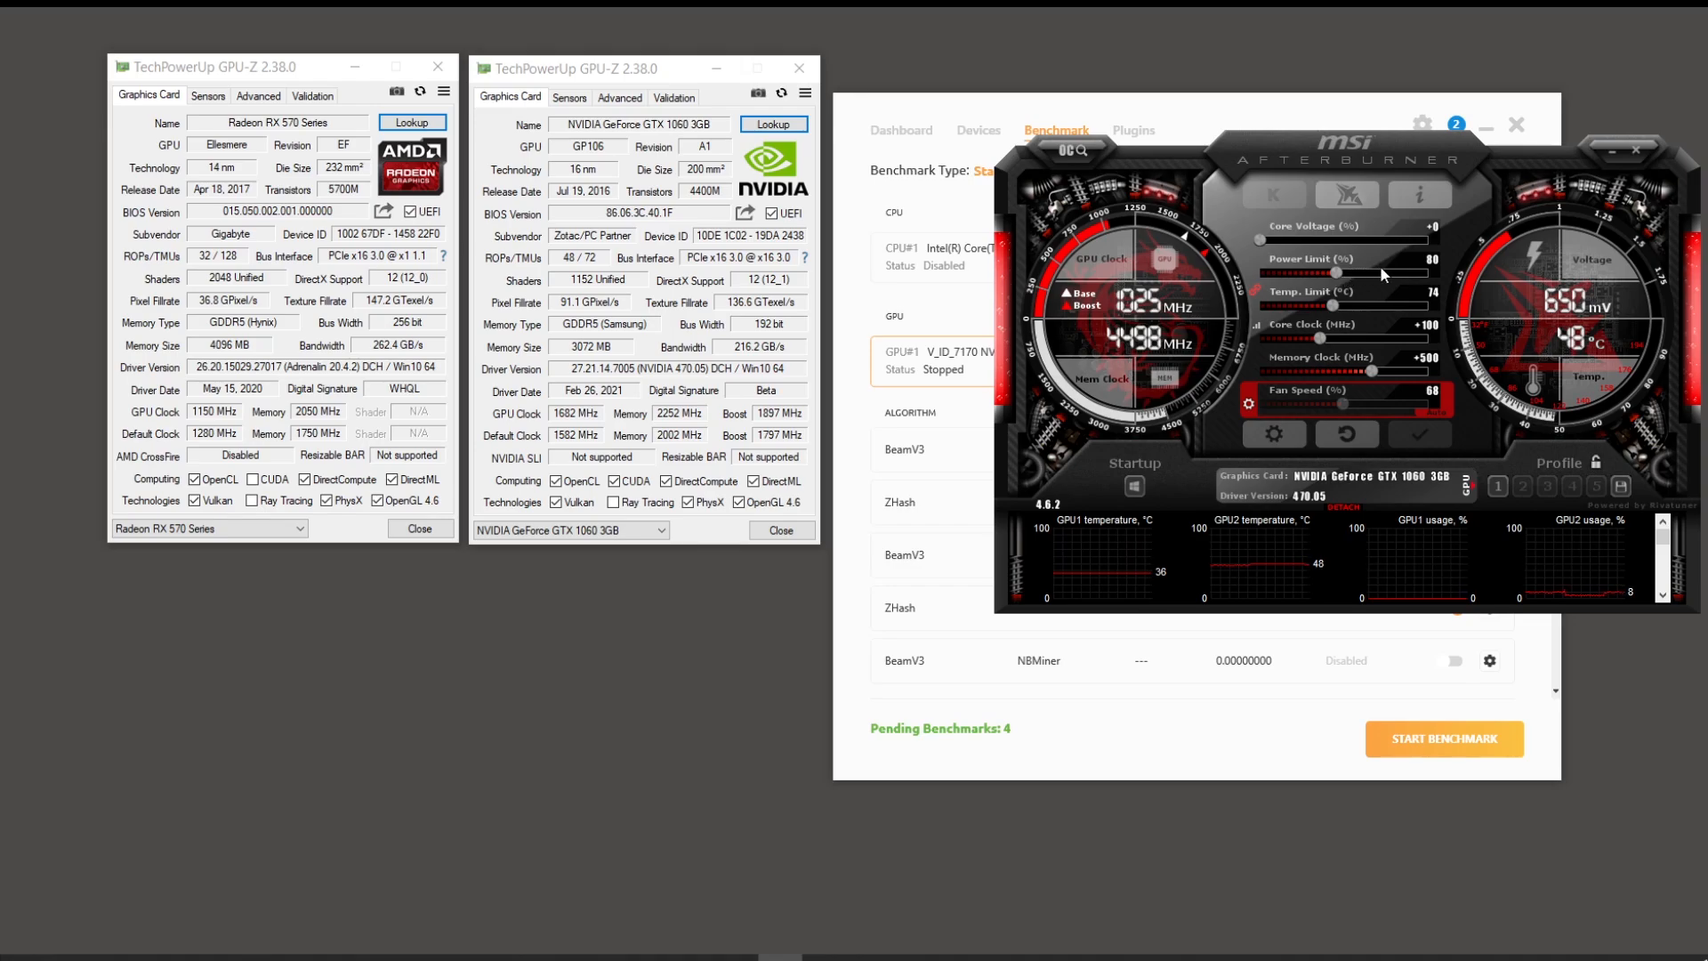
pyautogui.moveTo(1363, 142); pyautogui.dragTo(1359, 98)
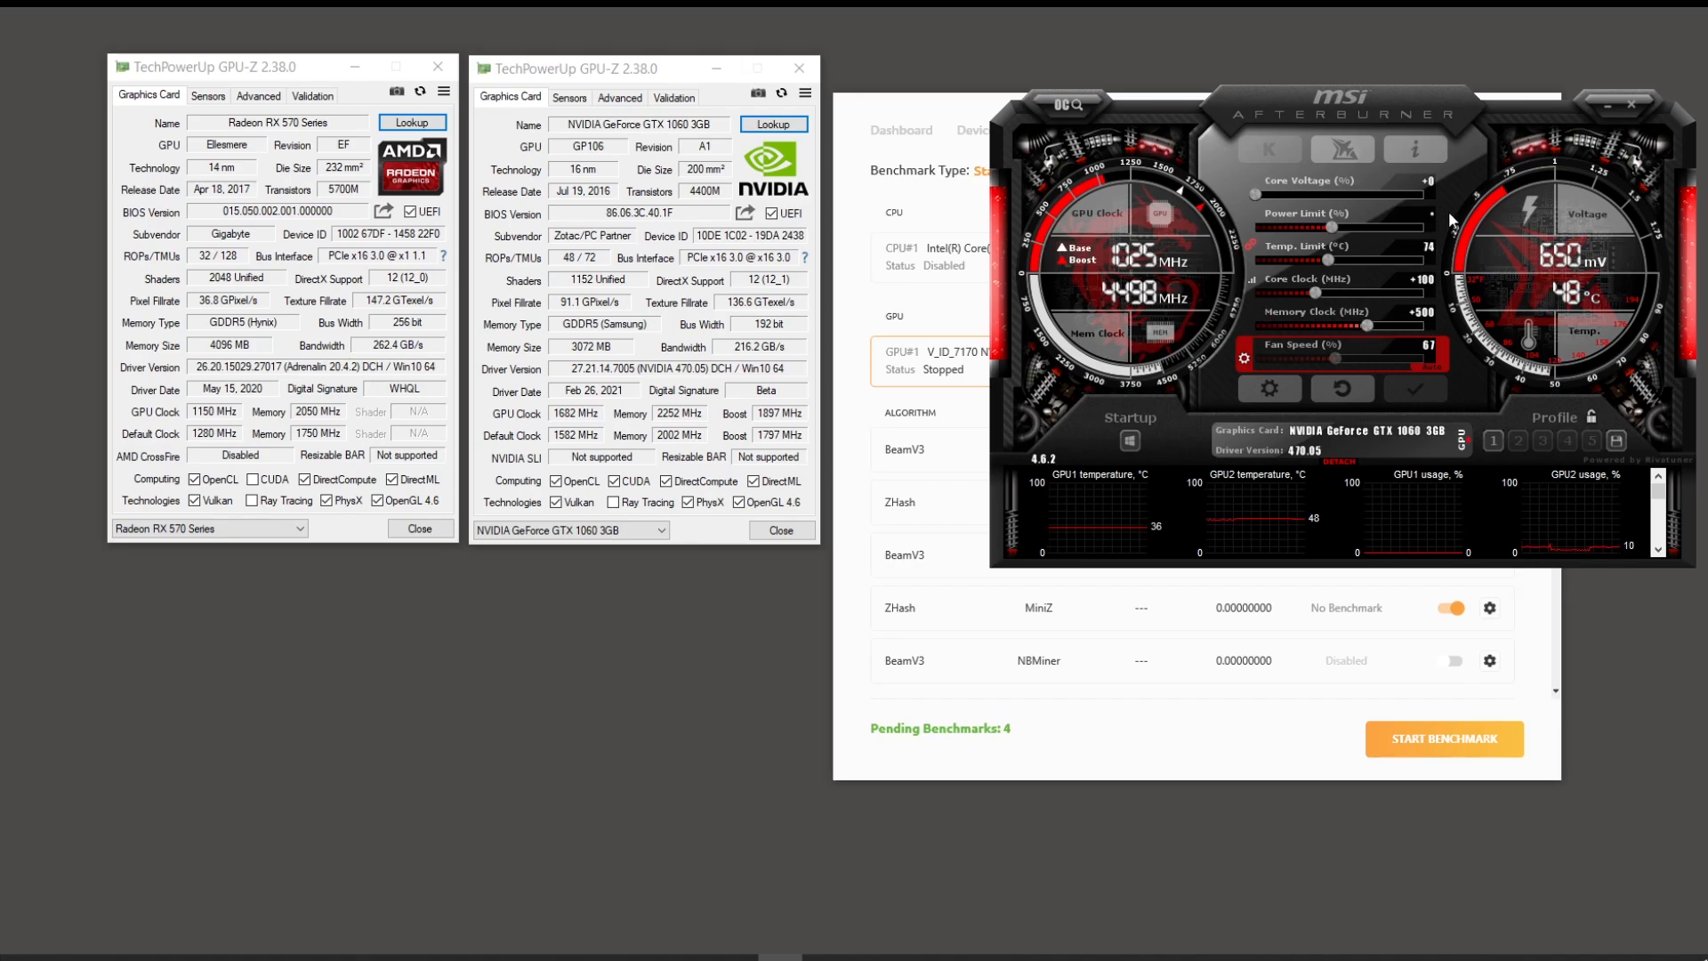
pyautogui.write('80')
pyautogui.press('Return')
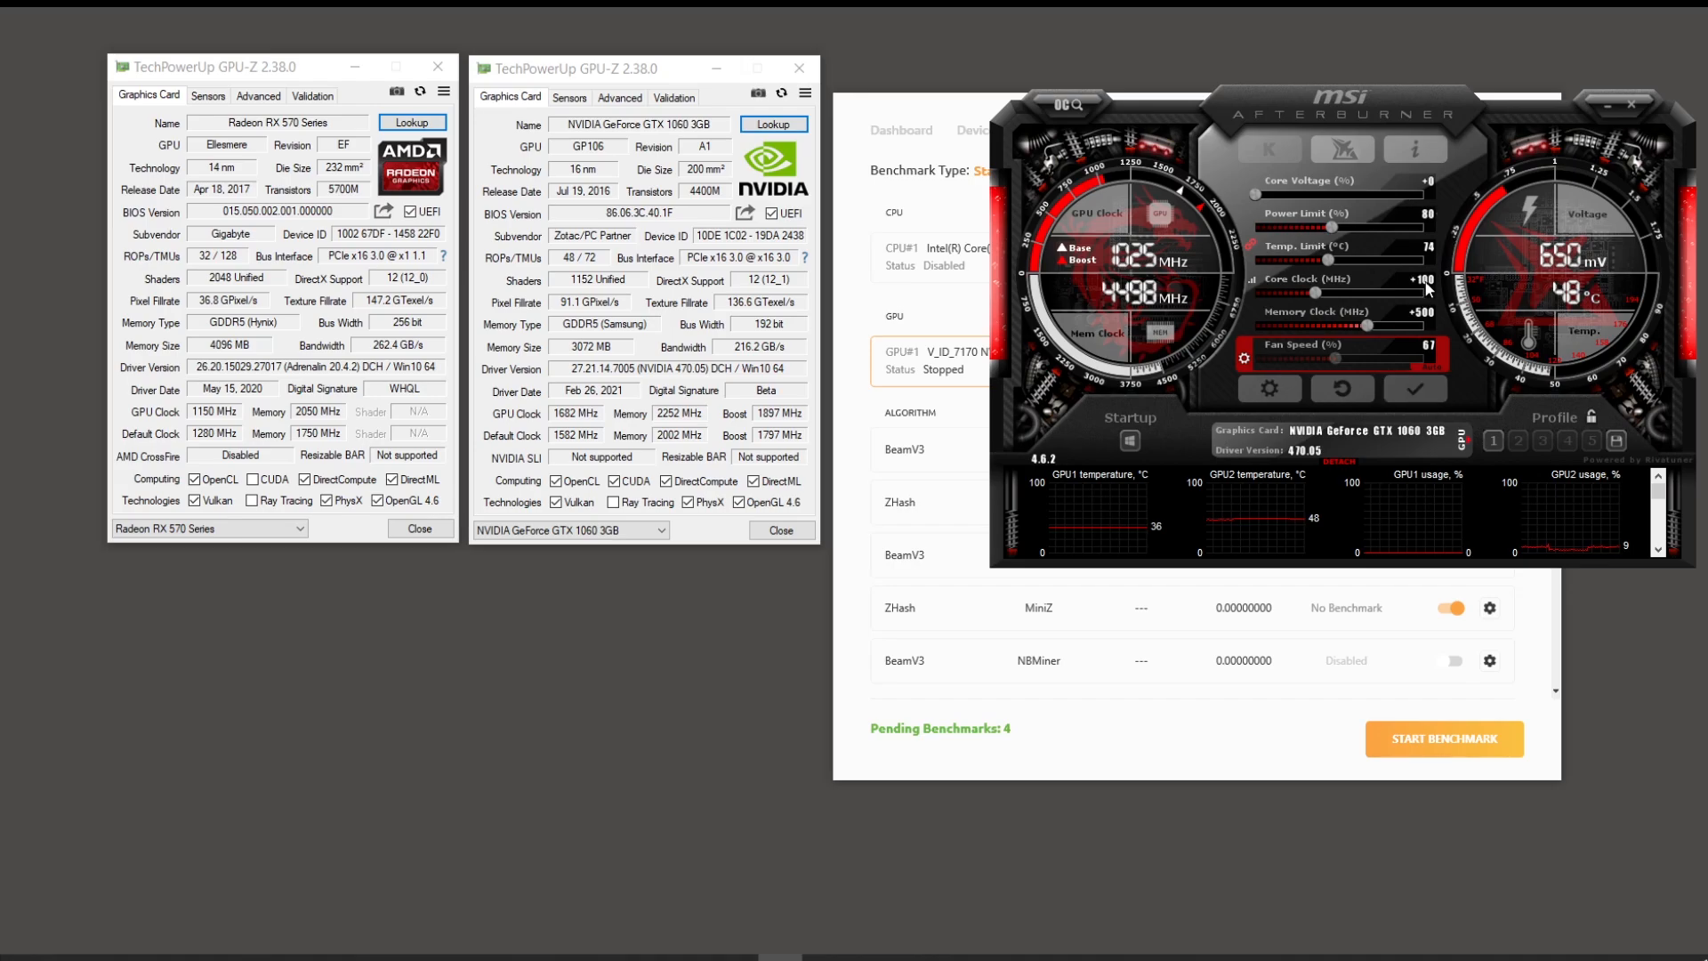
pyautogui.click(1355, 399)
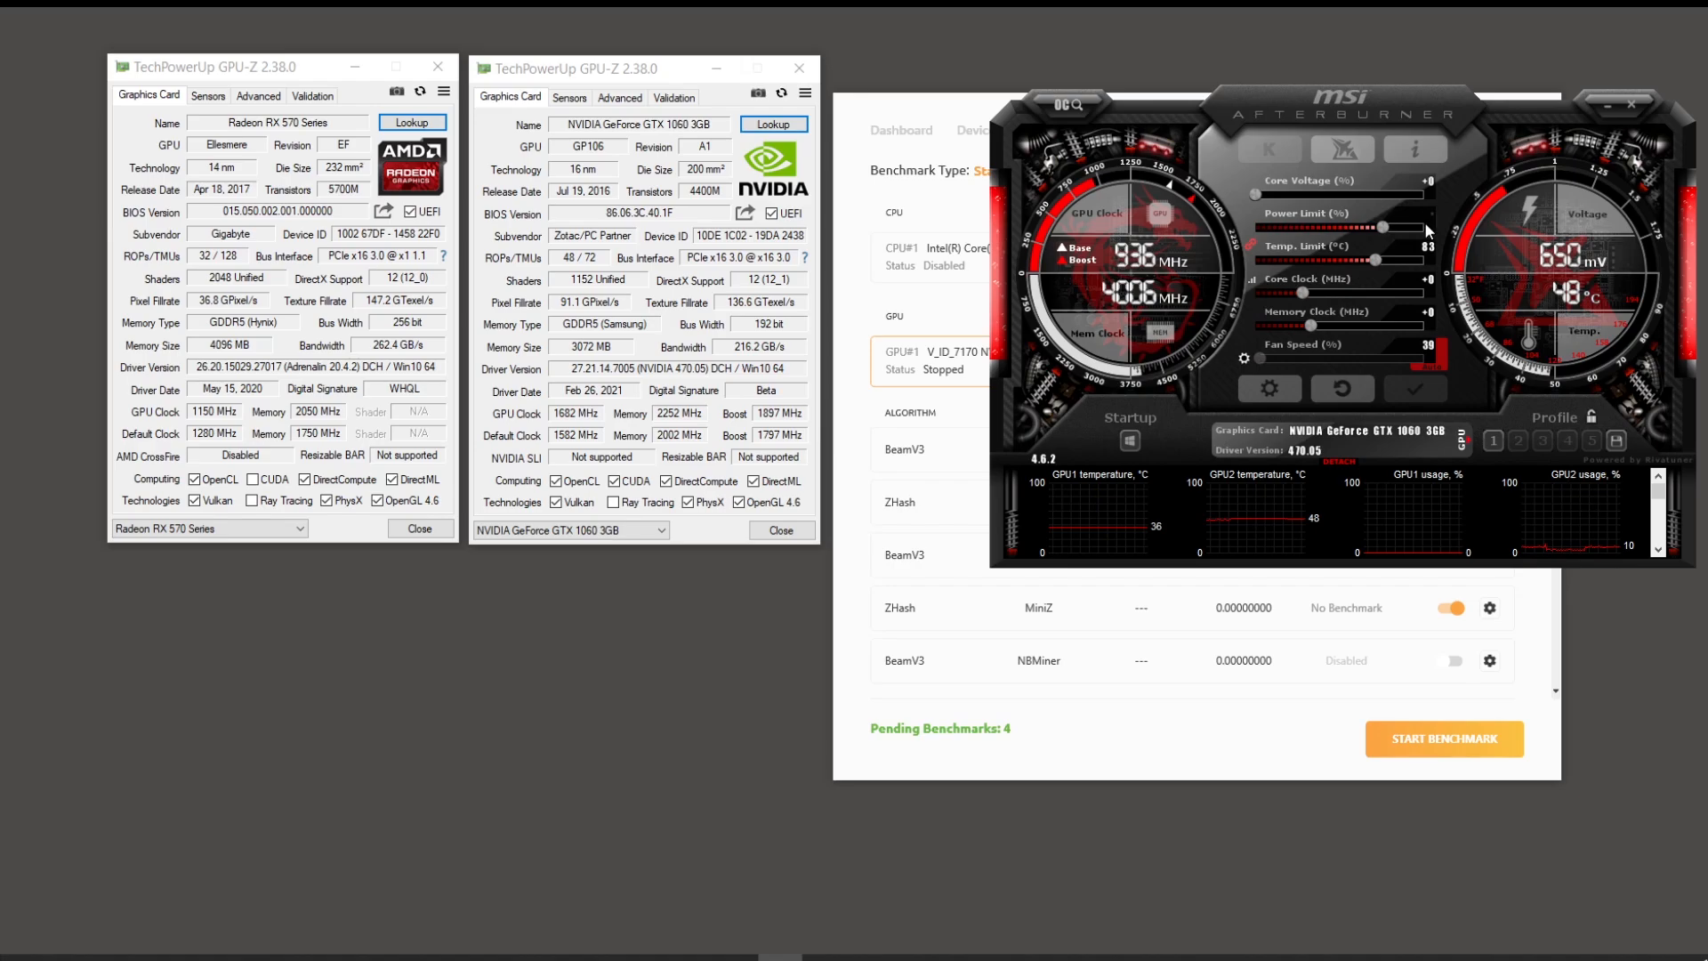
# Step: Set the GTX 1060 to 80% power limit, +100 core, +500 memory and a fixed 67% fan
pyautogui.write('80')
pyautogui.press('Return')
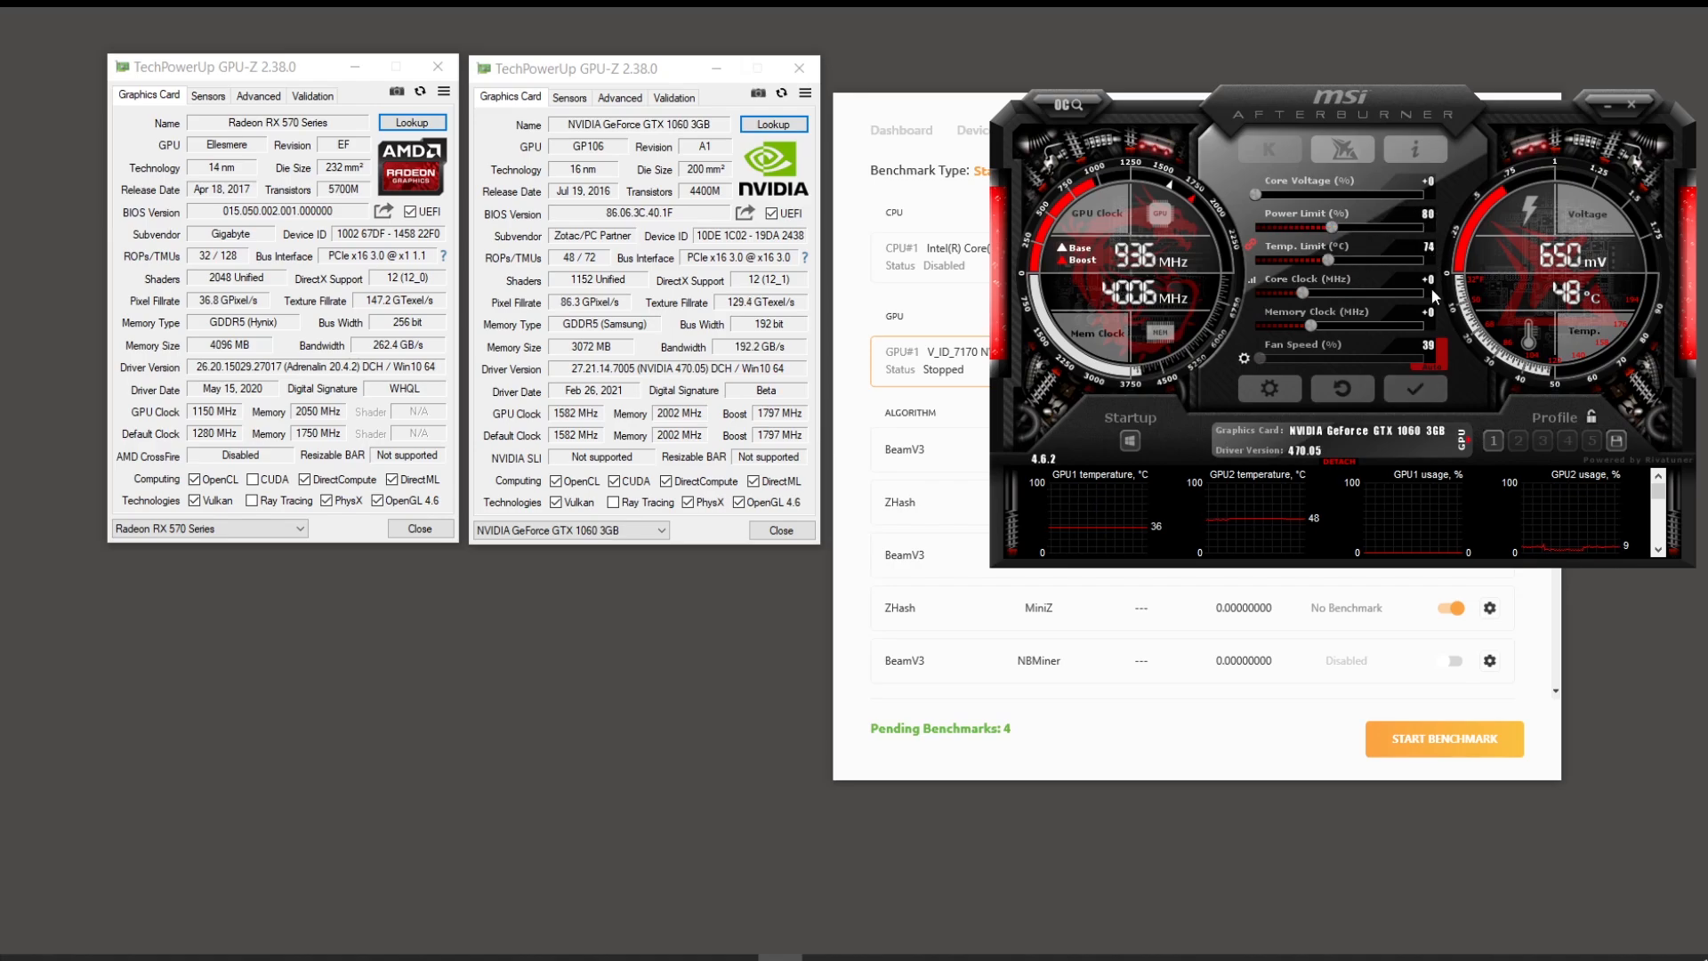
pyautogui.write('100')
pyautogui.press('Return')
pyautogui.write('500')
pyautogui.press('Return')
pyautogui.click(1244, 361)
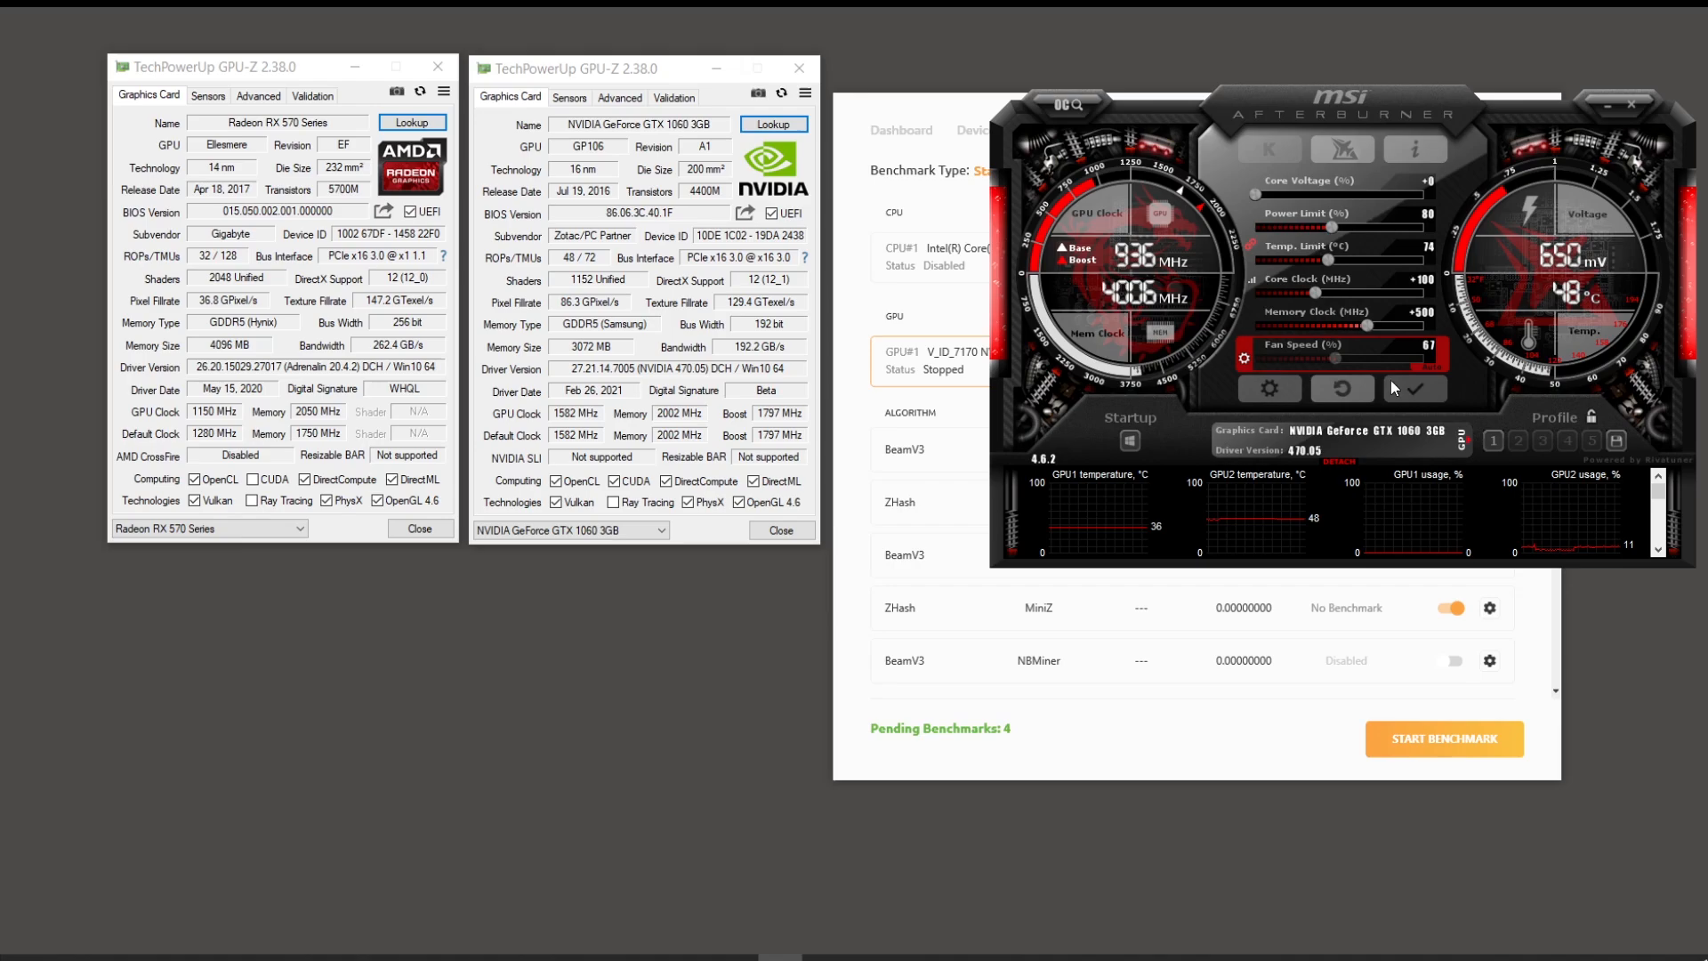
pyautogui.click(1256, 388)
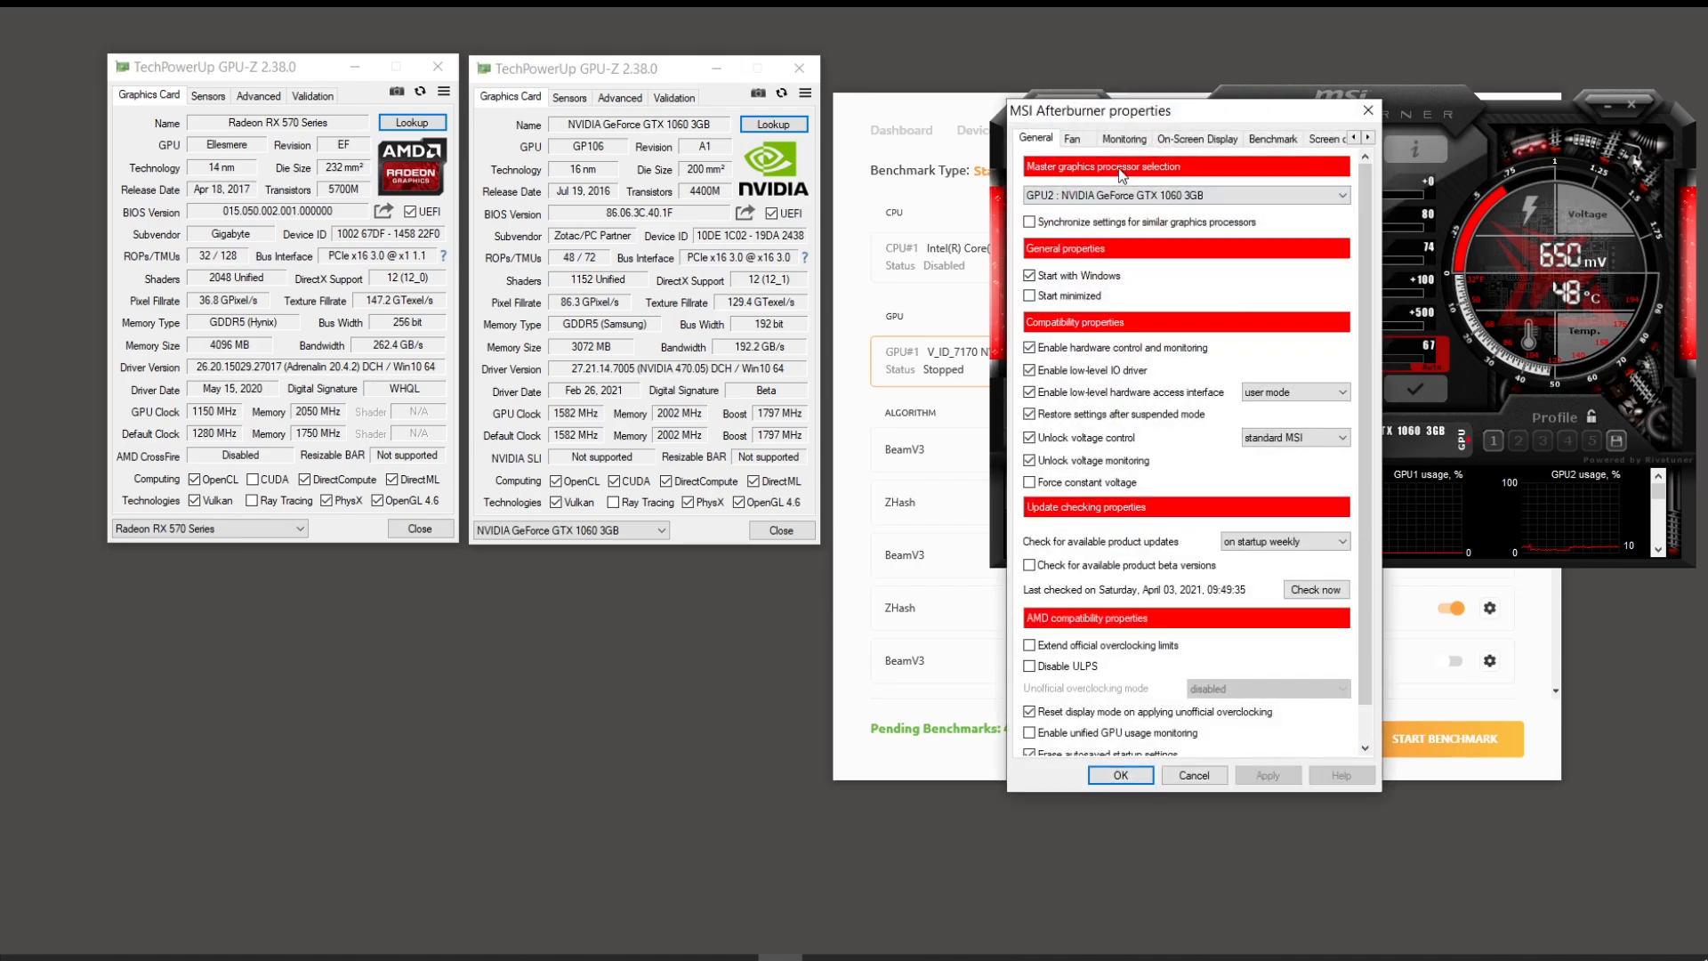
# Step: Check the fan curve in Afterburner properties, then switch the selected GPU to the Radeon RX 570 Series
pyautogui.click(1072, 138)
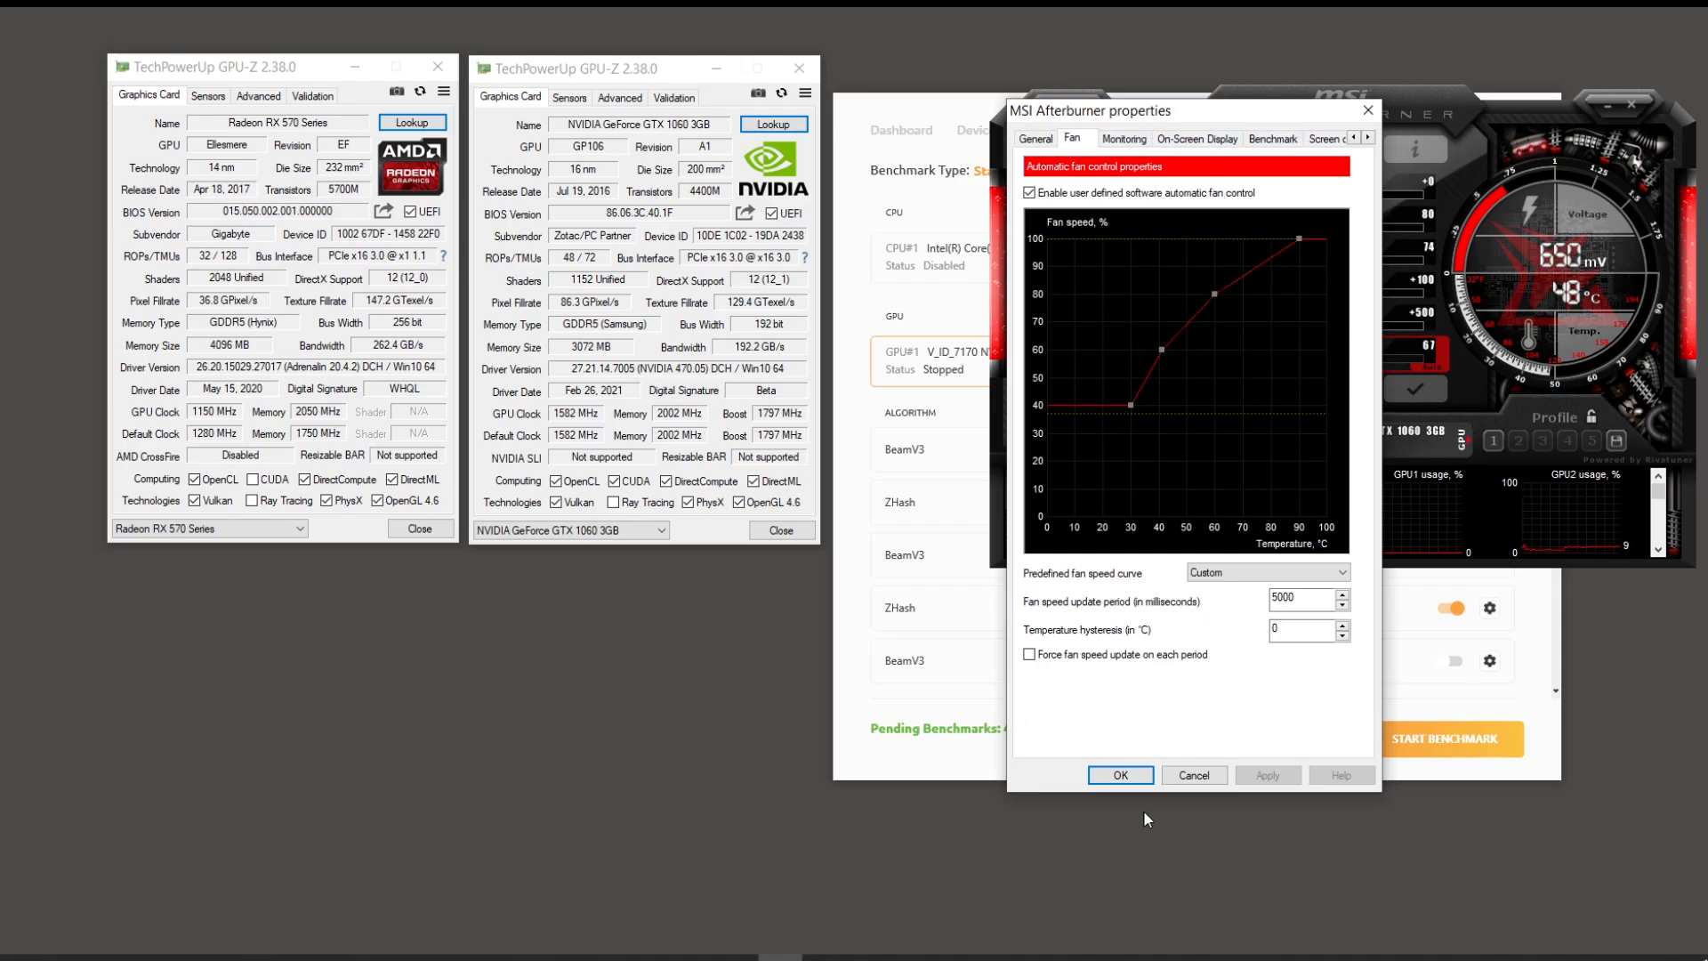
pyautogui.click(1144, 776)
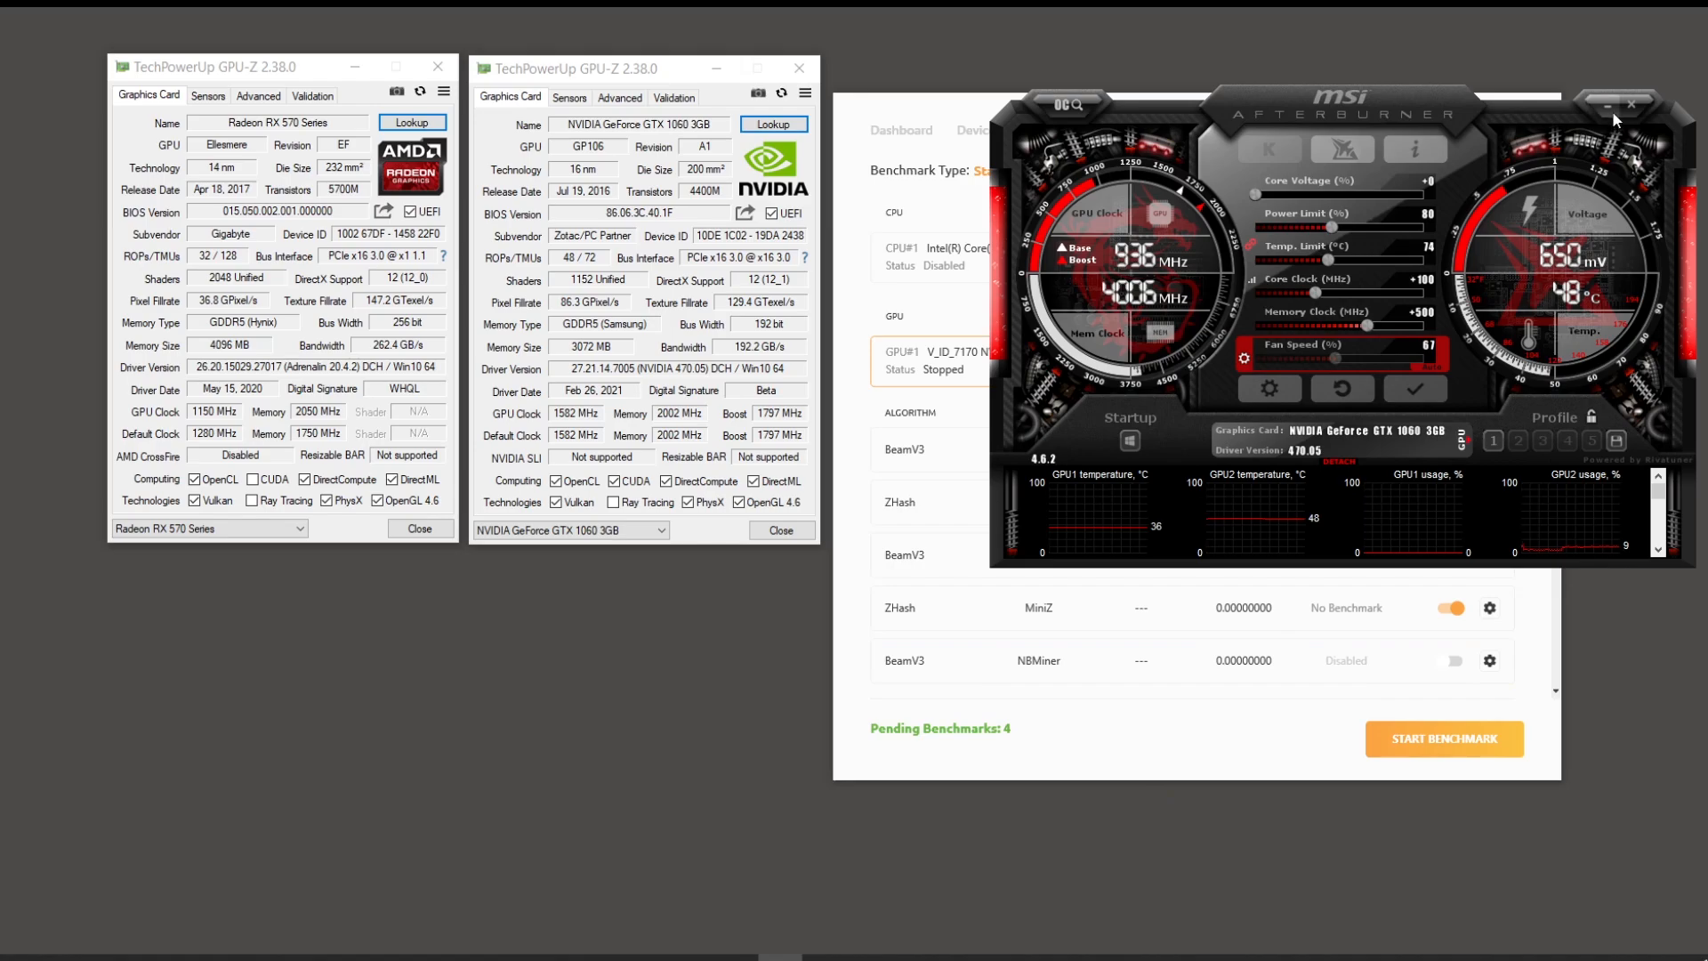
pyautogui.rightClick(663, 657)
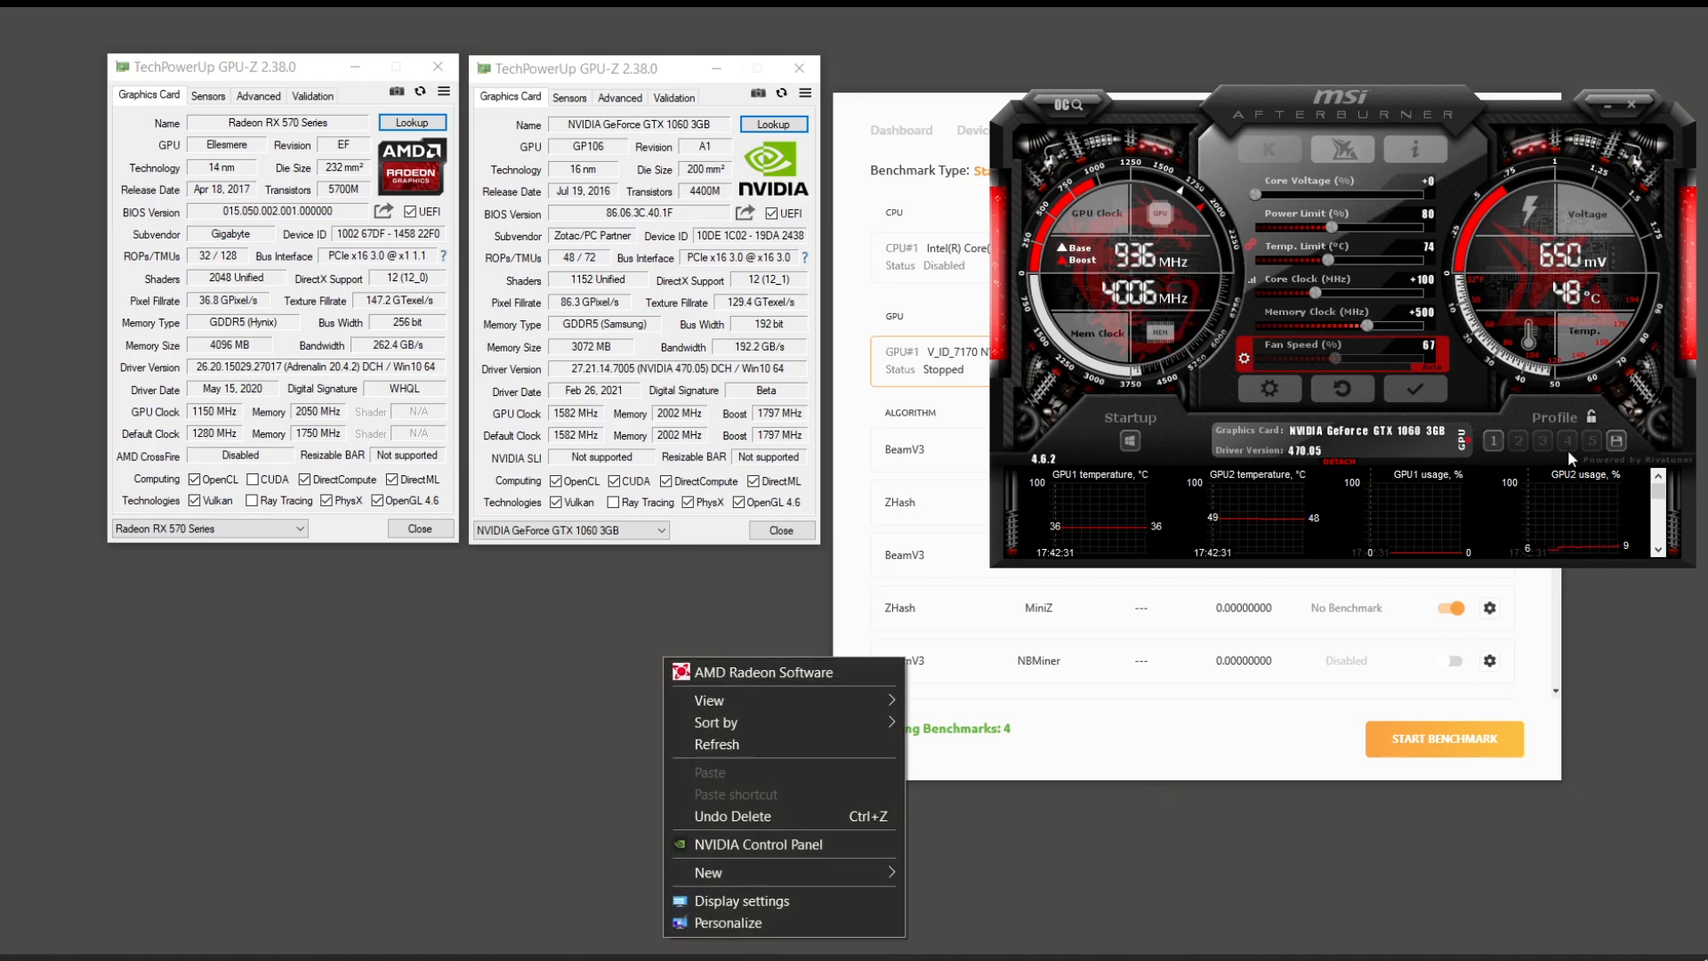
pyautogui.click(1468, 439)
pyautogui.click(1510, 398)
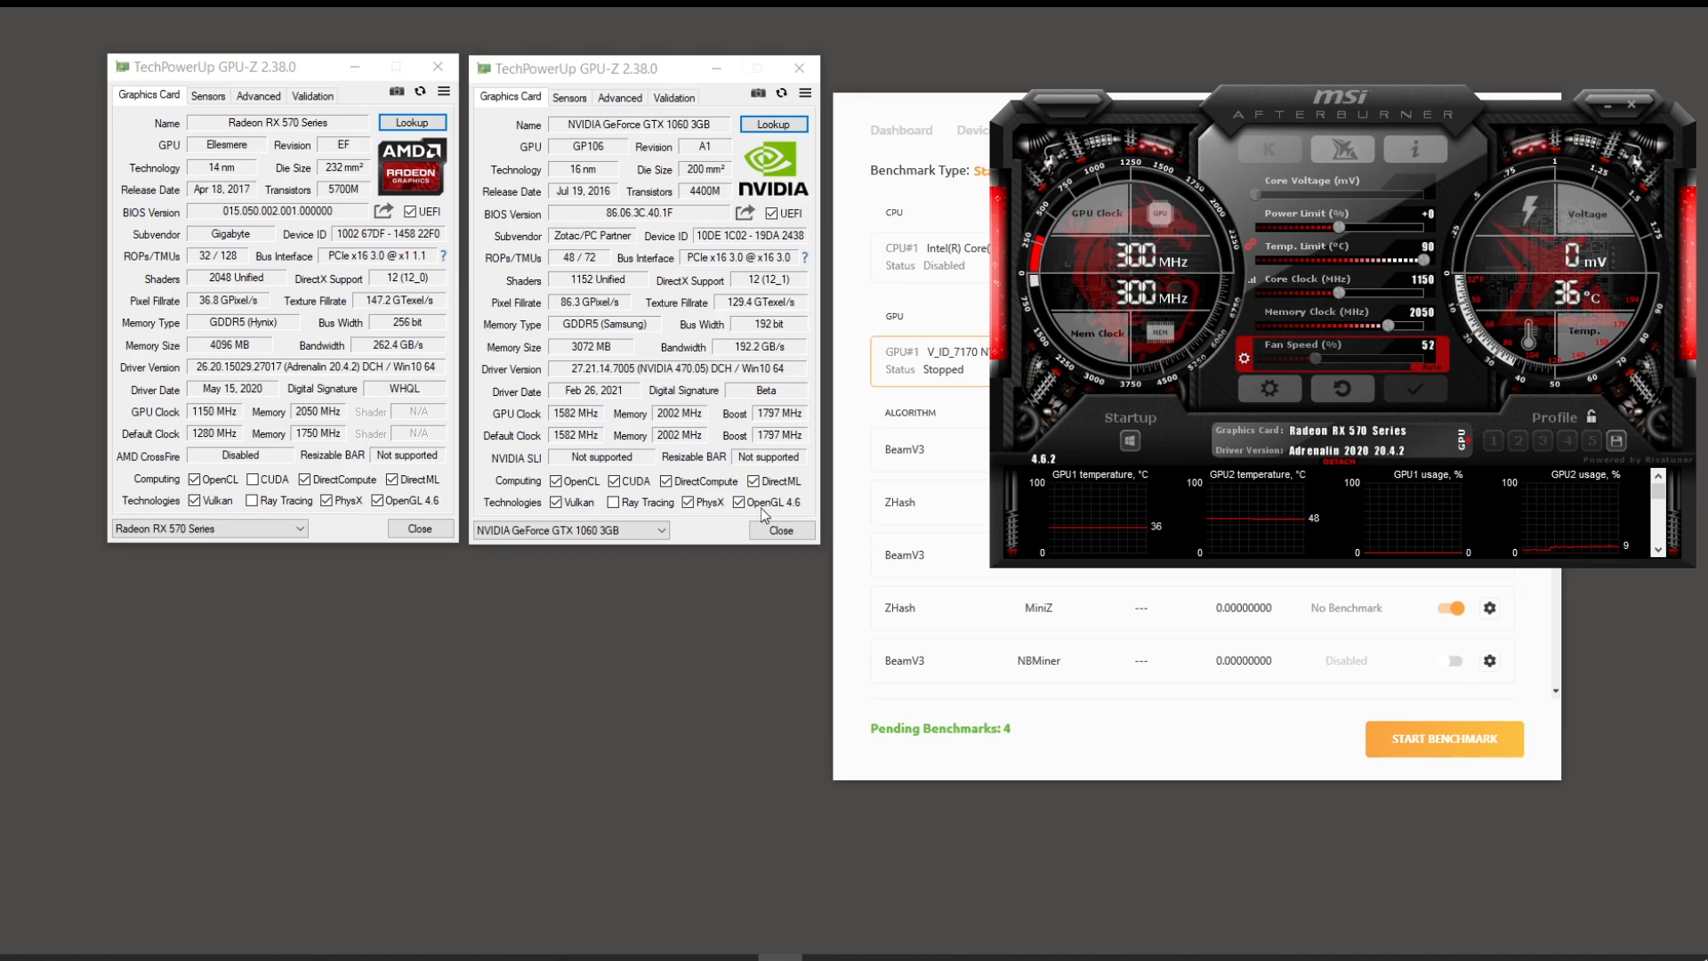
pyautogui.rightClick(713, 601)
# Step: Open Radeon Software's global Graphics settings and confirm GPU Workload remains on Compute
pyautogui.click(735, 628)
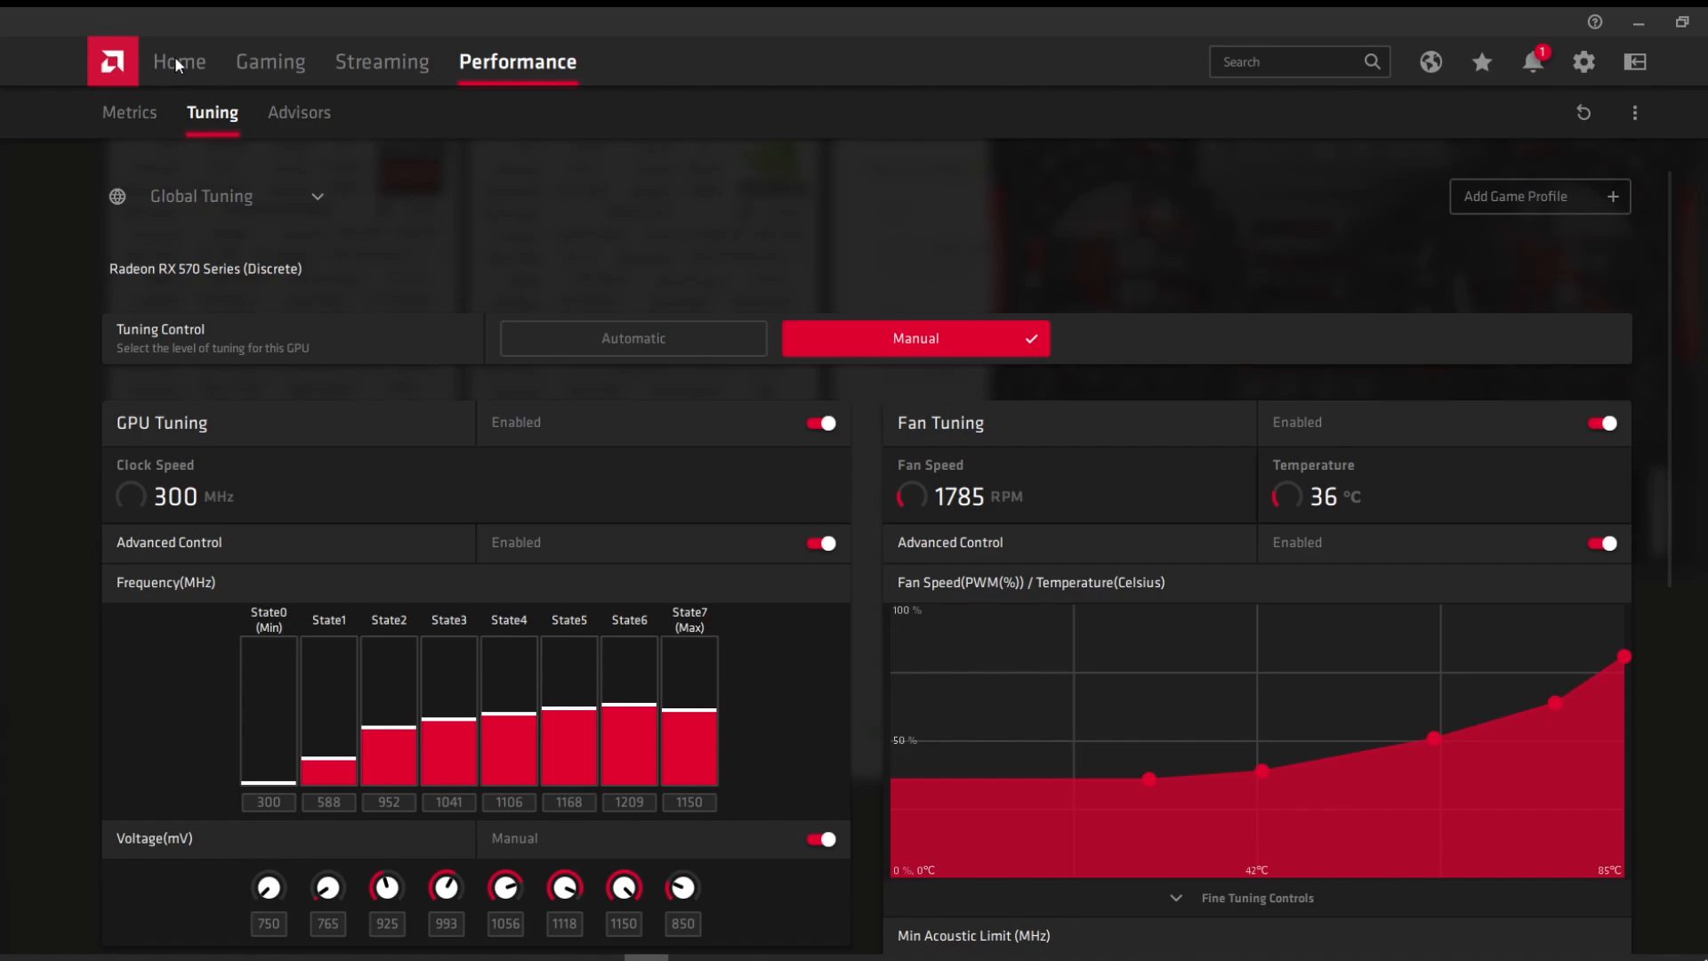
pyautogui.click(180, 56)
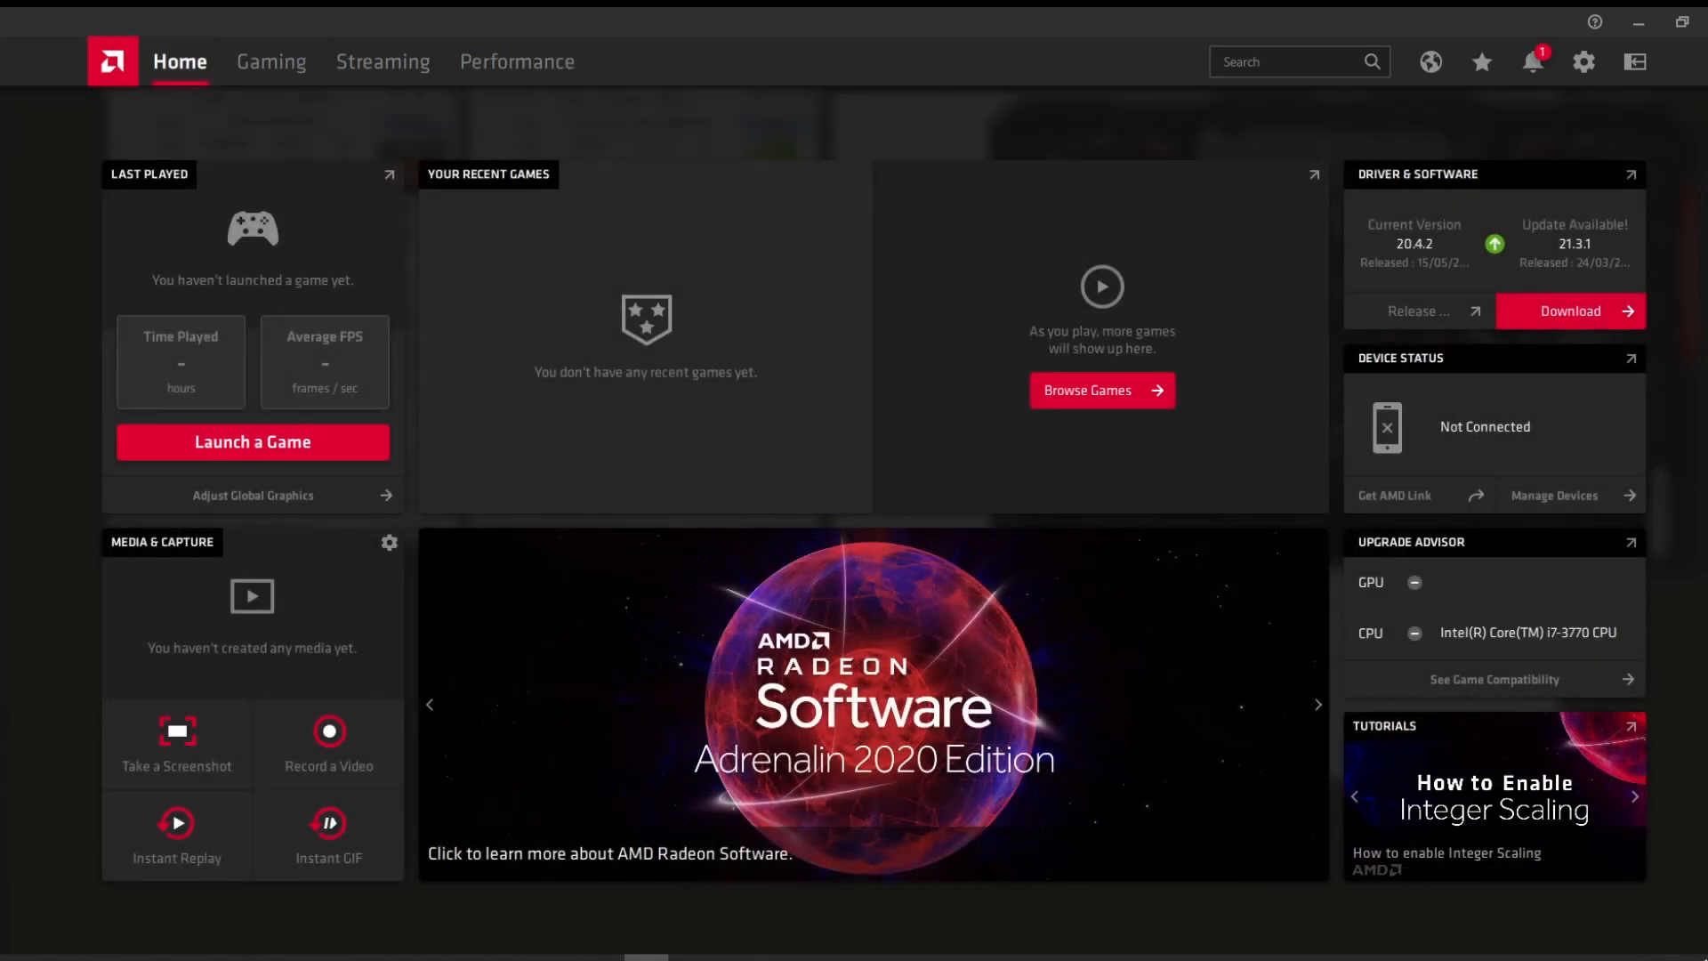
pyautogui.click(1584, 61)
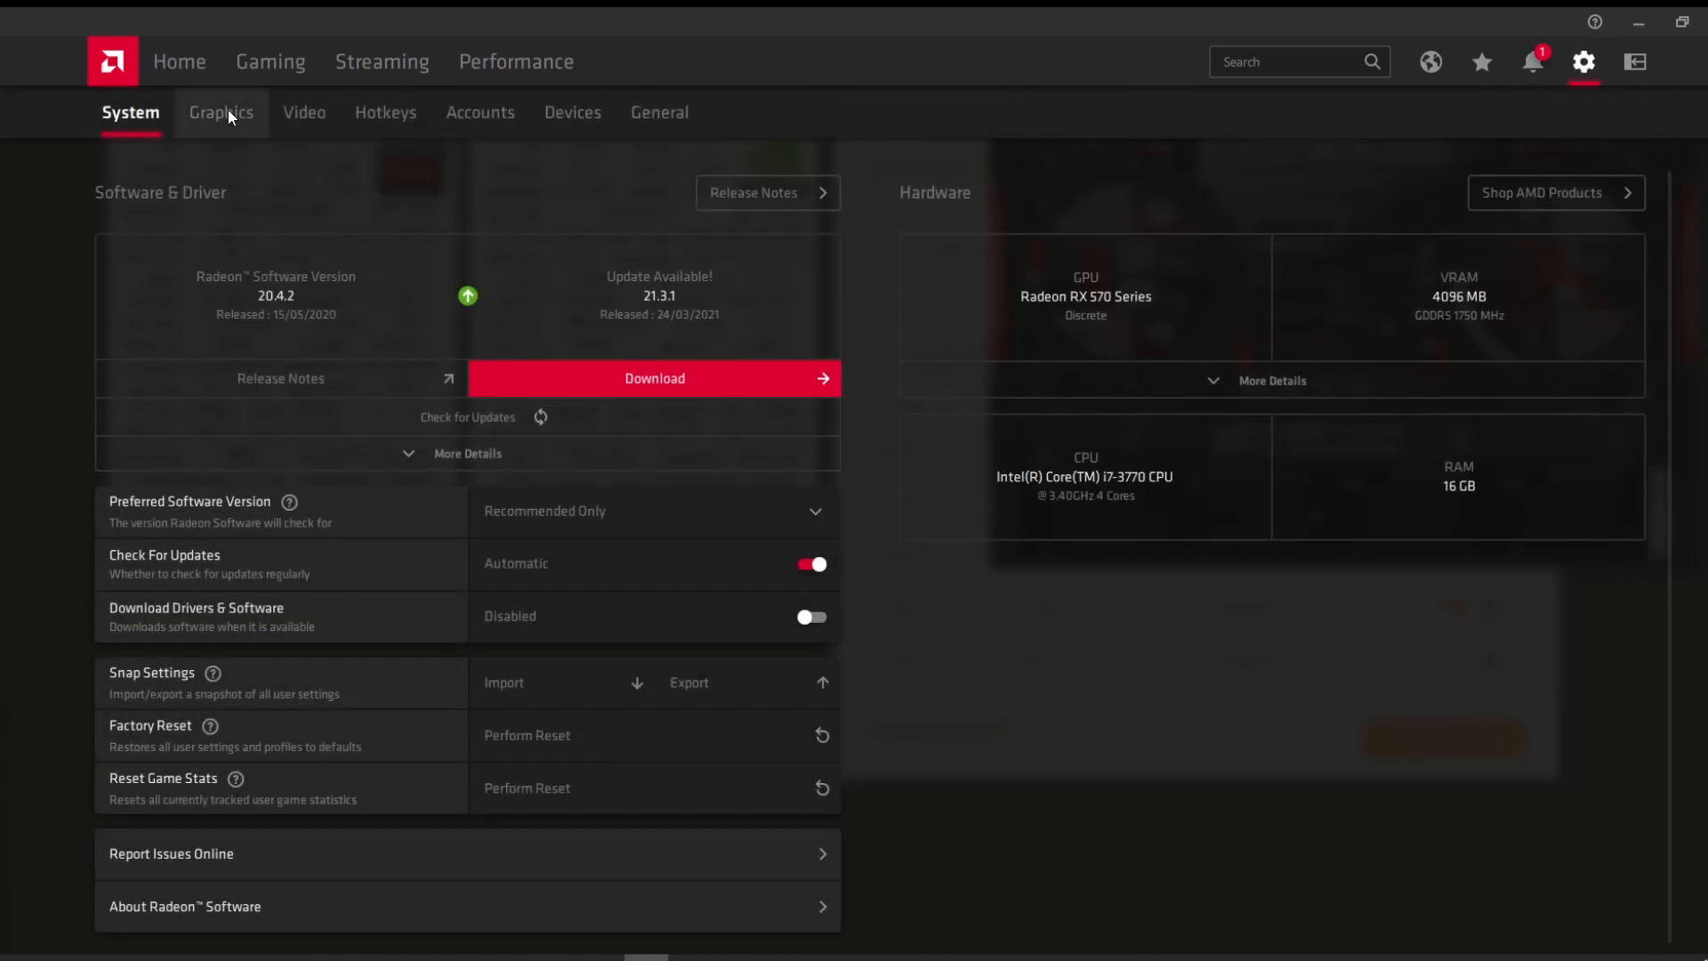
pyautogui.click(223, 114)
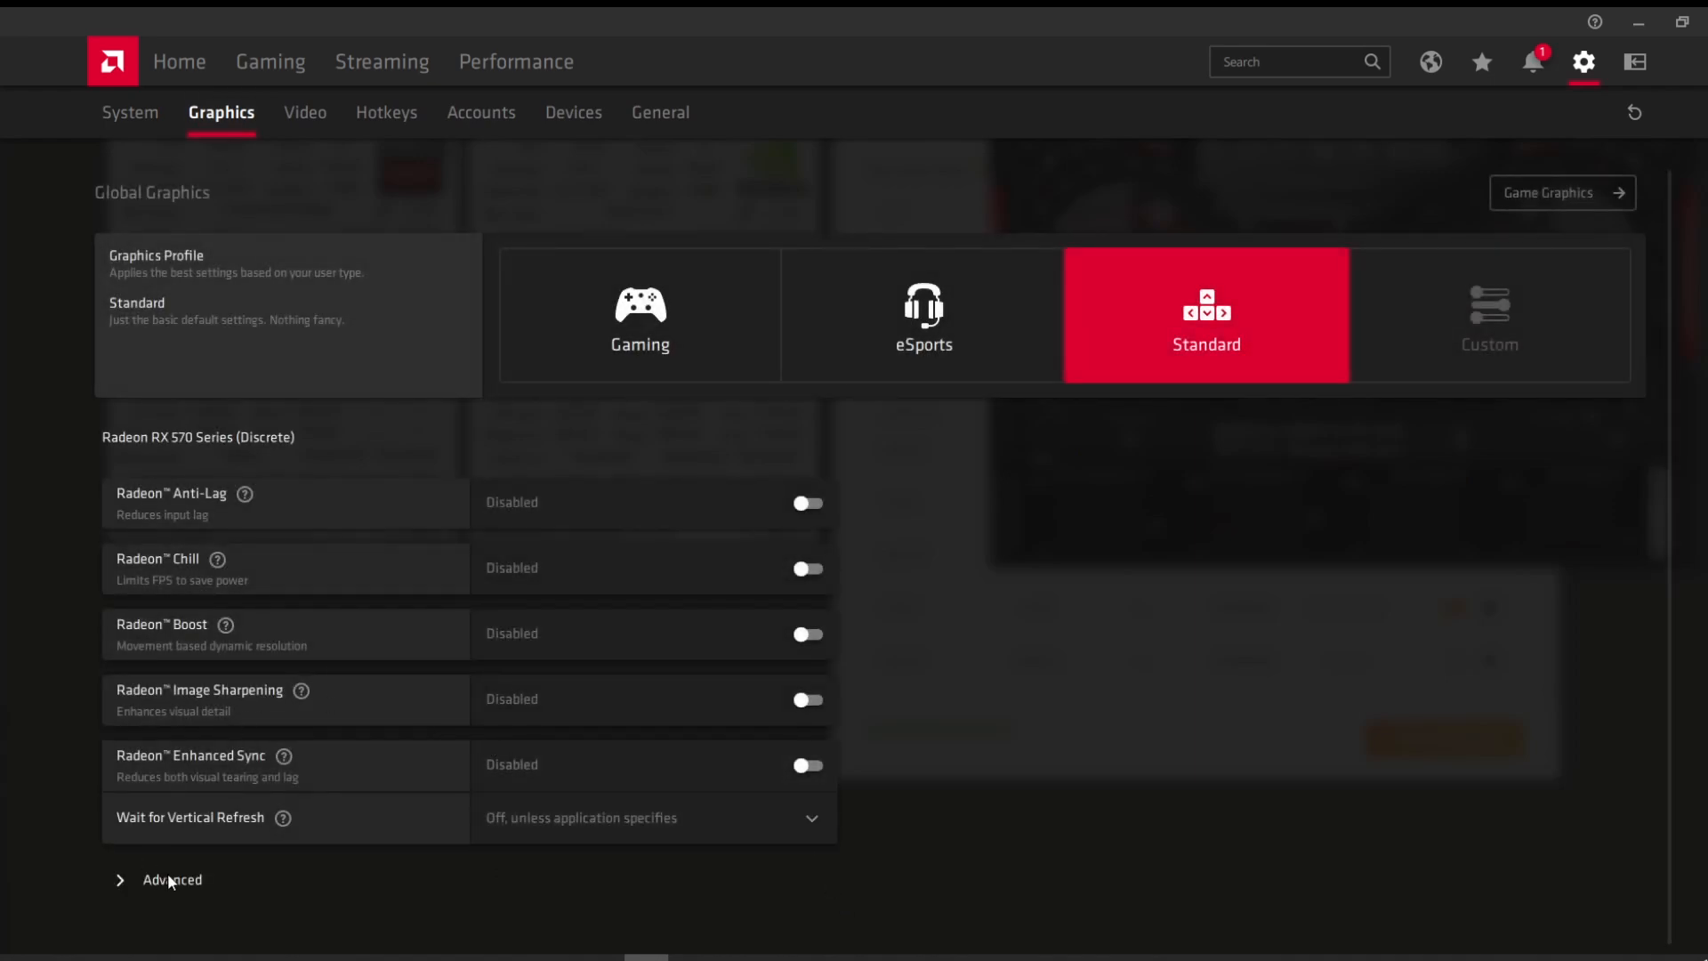
pyautogui.click(168, 877)
pyautogui.scroll(-7, 231, 850)
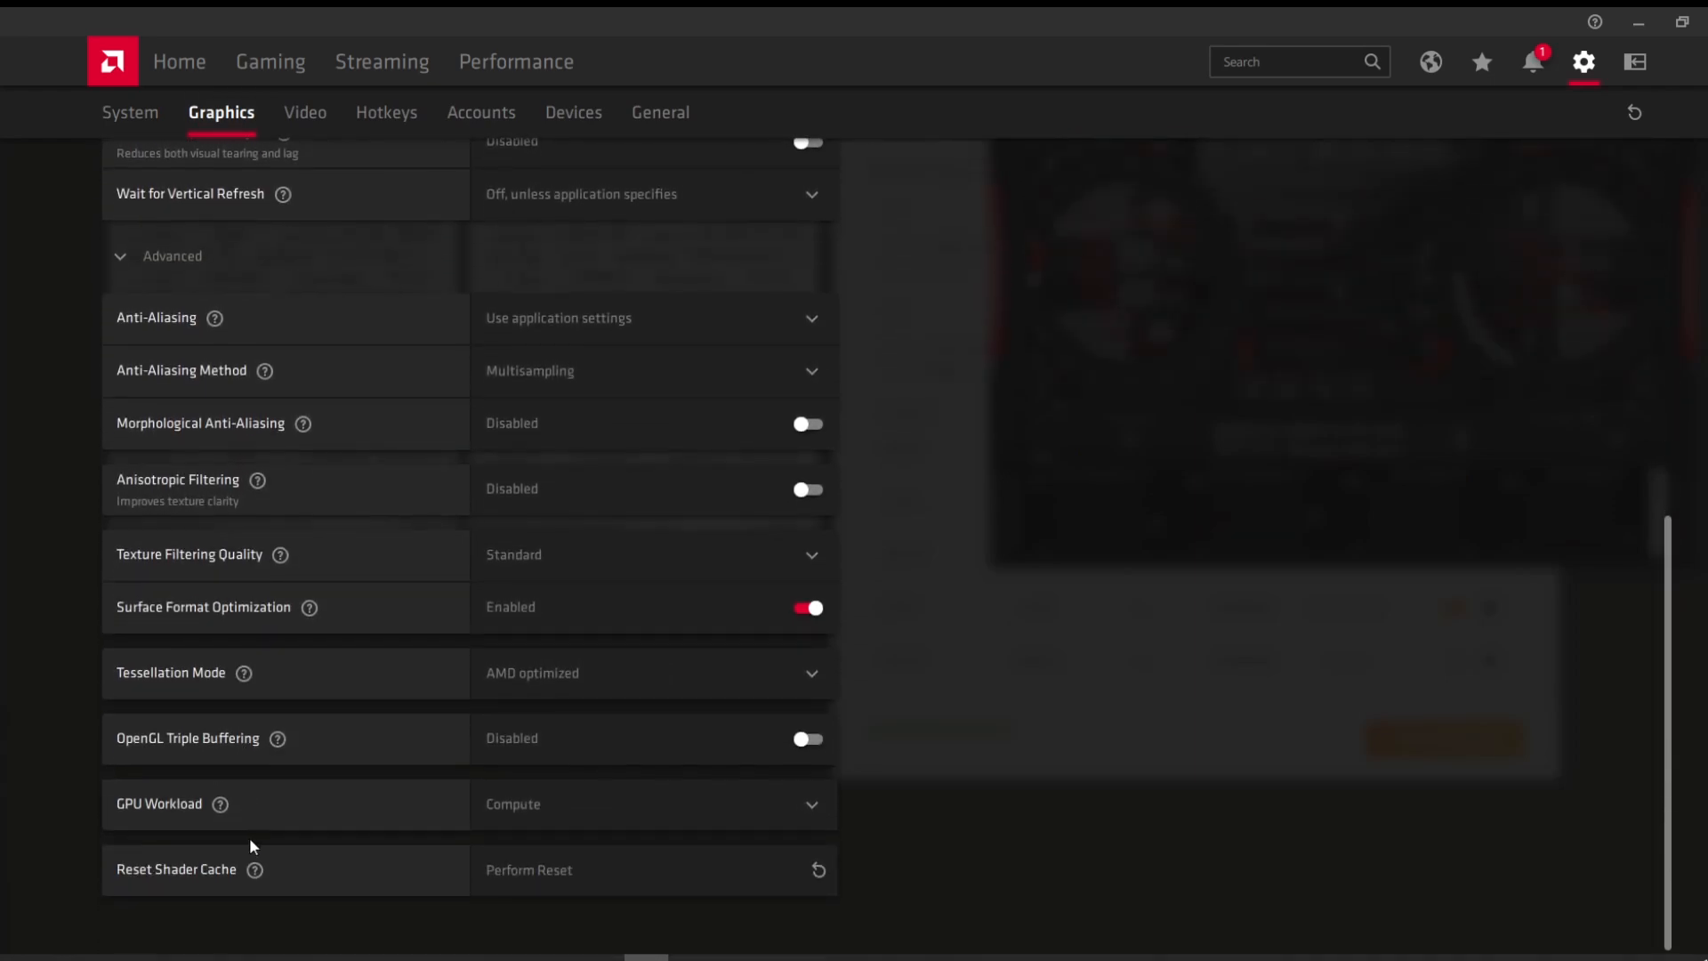
pyautogui.click(800, 806)
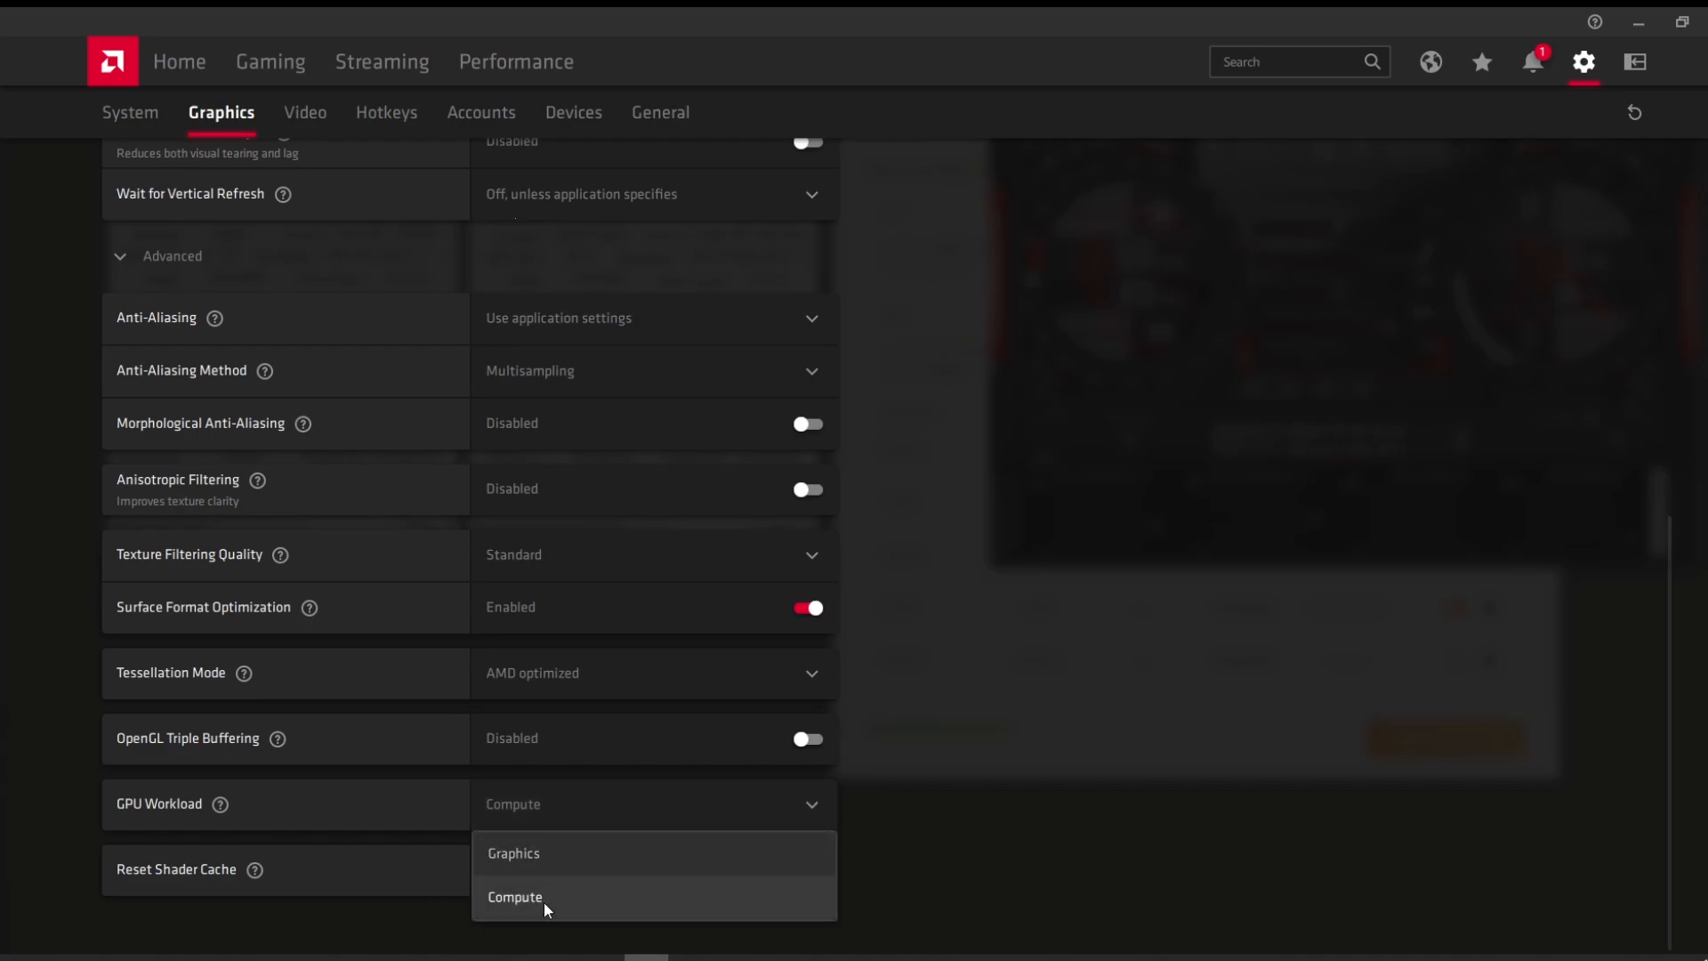
pyautogui.scroll(7, 570, 279)
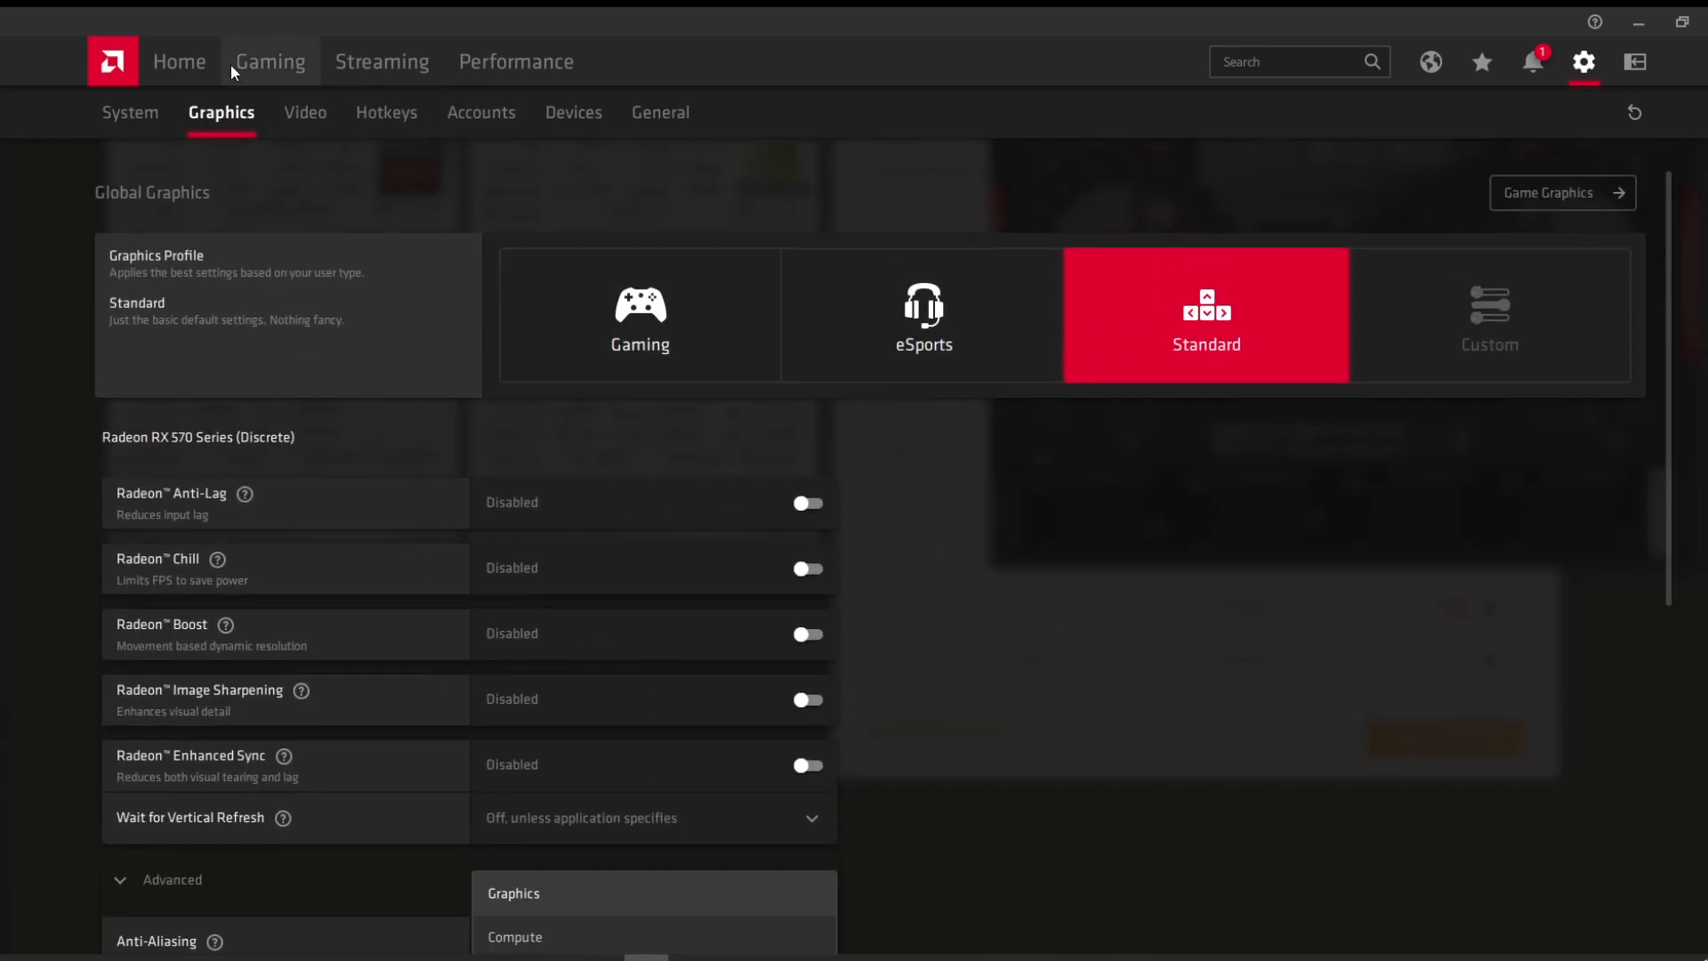
# Step: Reset the RX 570 tuning to defaults, then enable manual GPU Tuning with Advanced Control
pyautogui.click(557, 66)
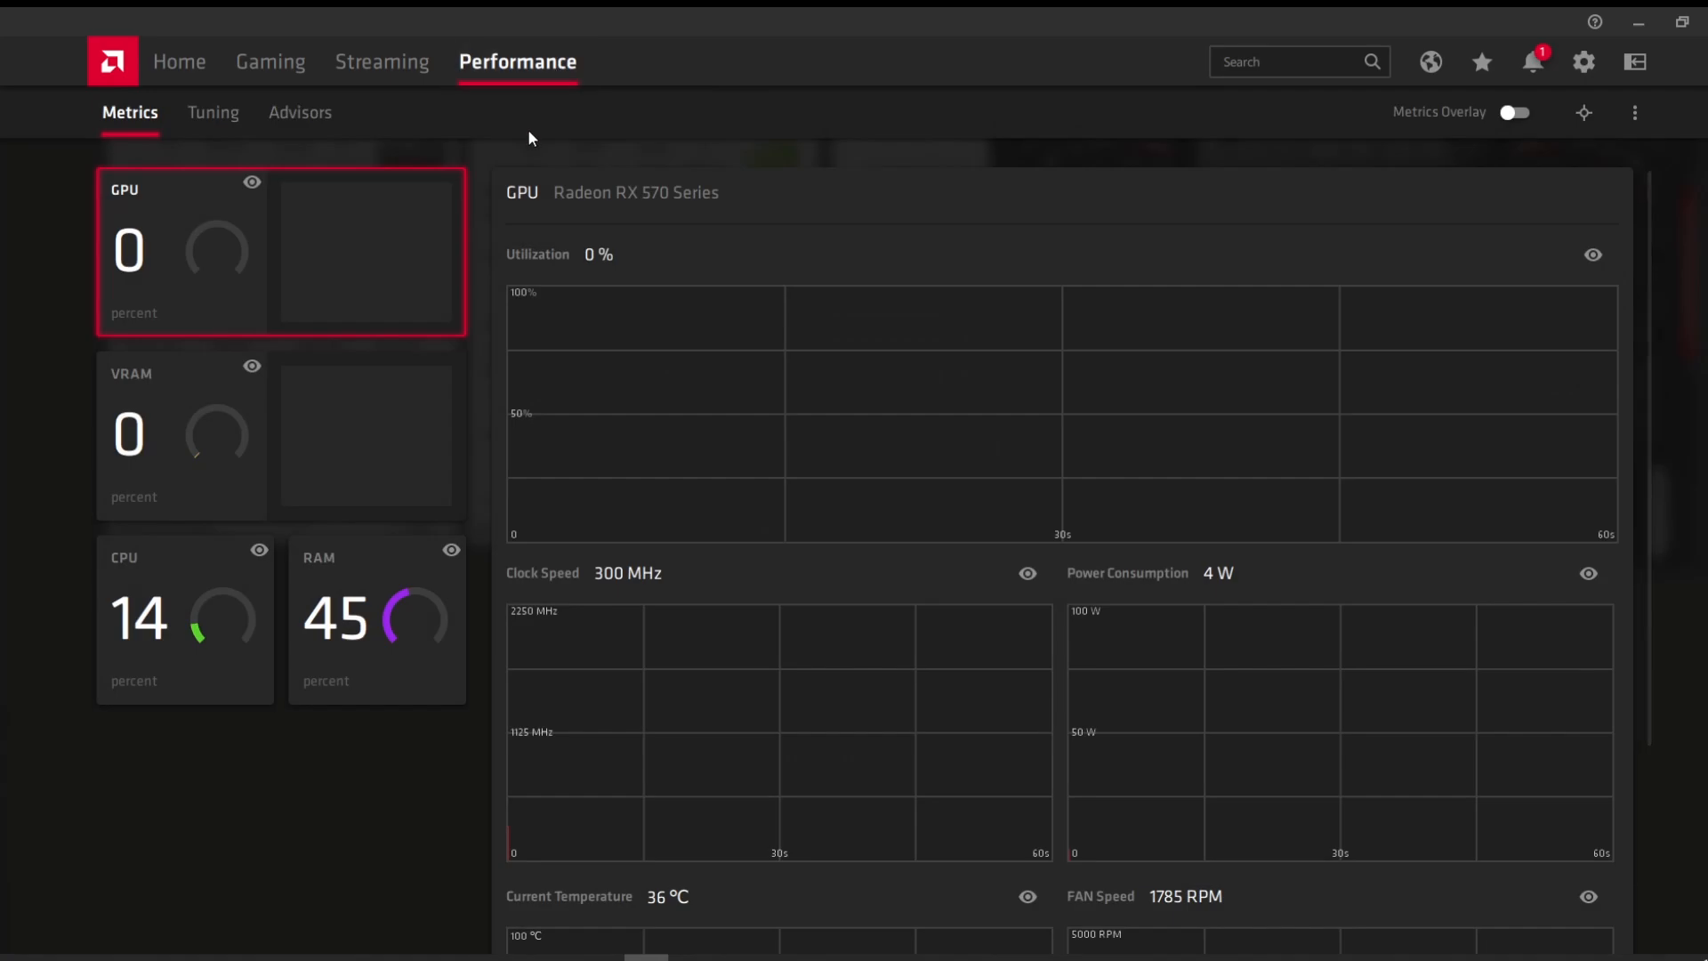
pyautogui.click(230, 135)
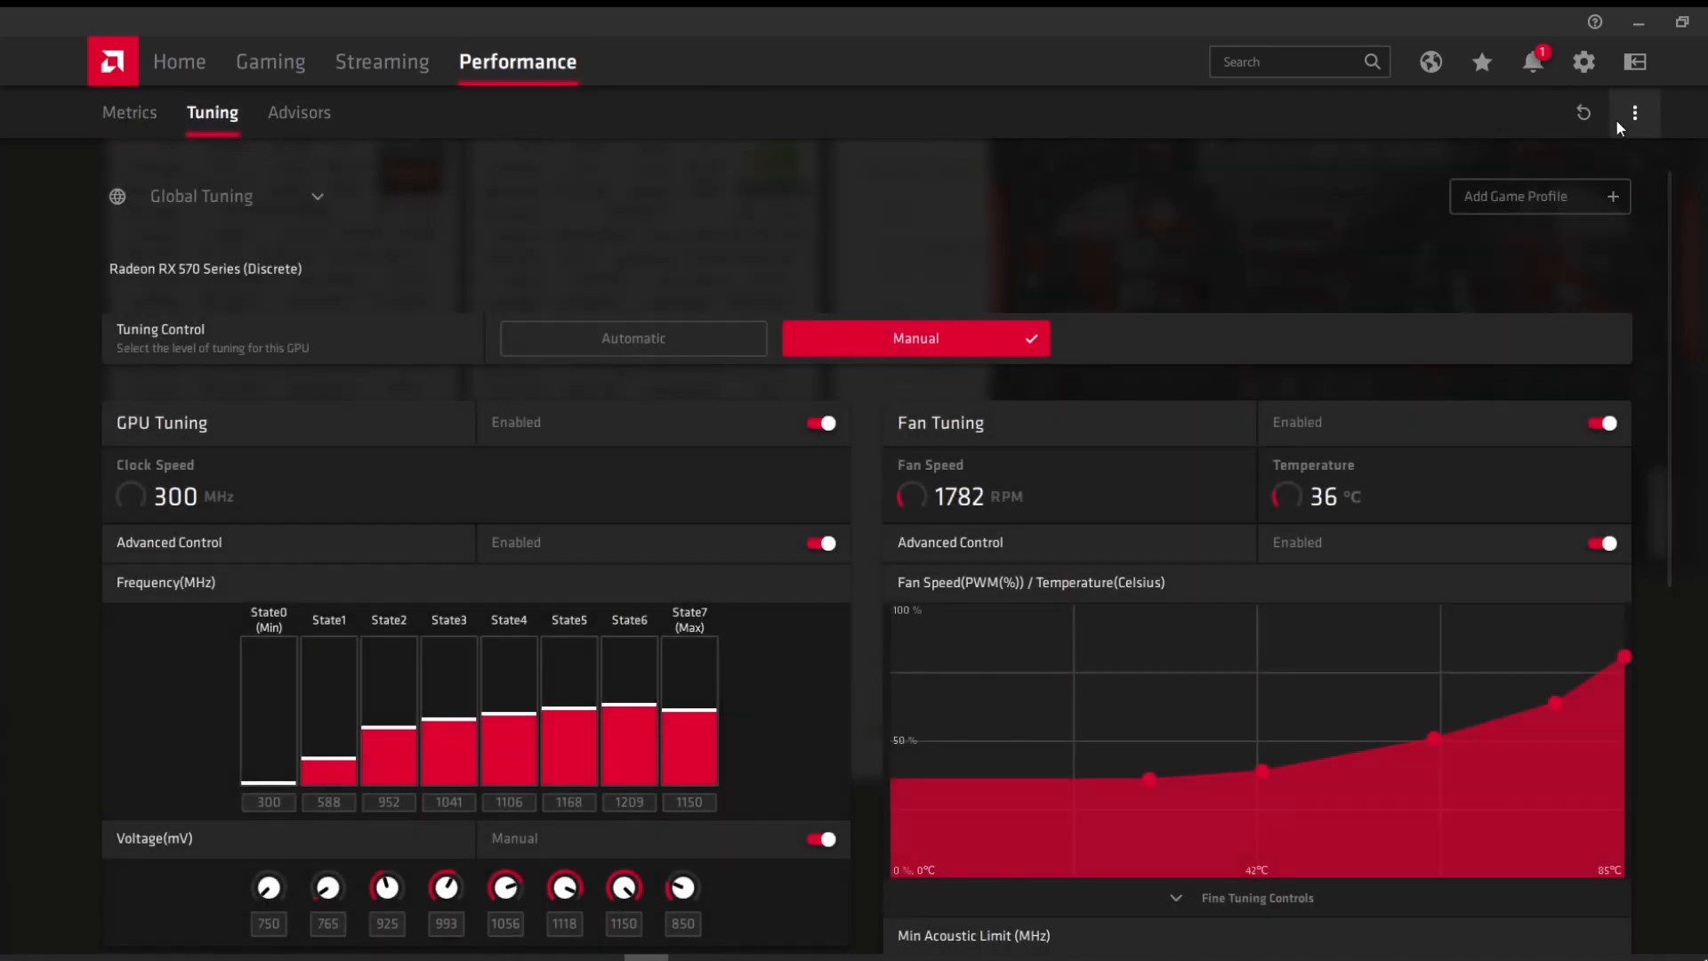
pyautogui.click(1583, 114)
pyautogui.click(1001, 618)
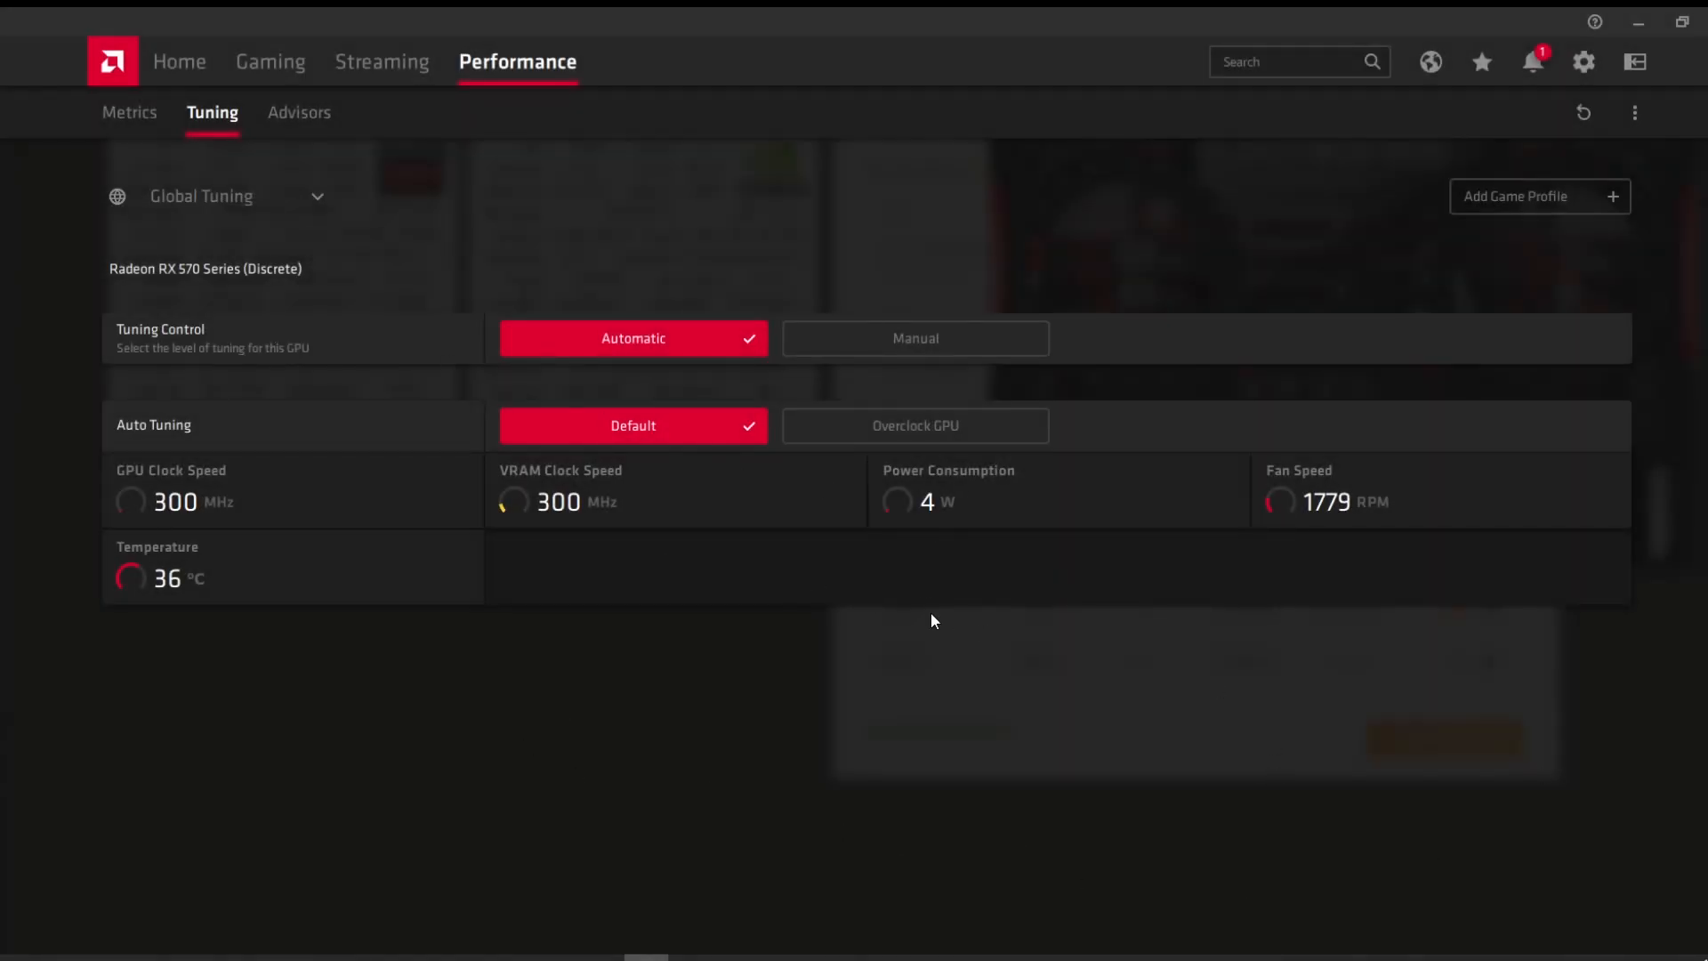
pyautogui.click(909, 345)
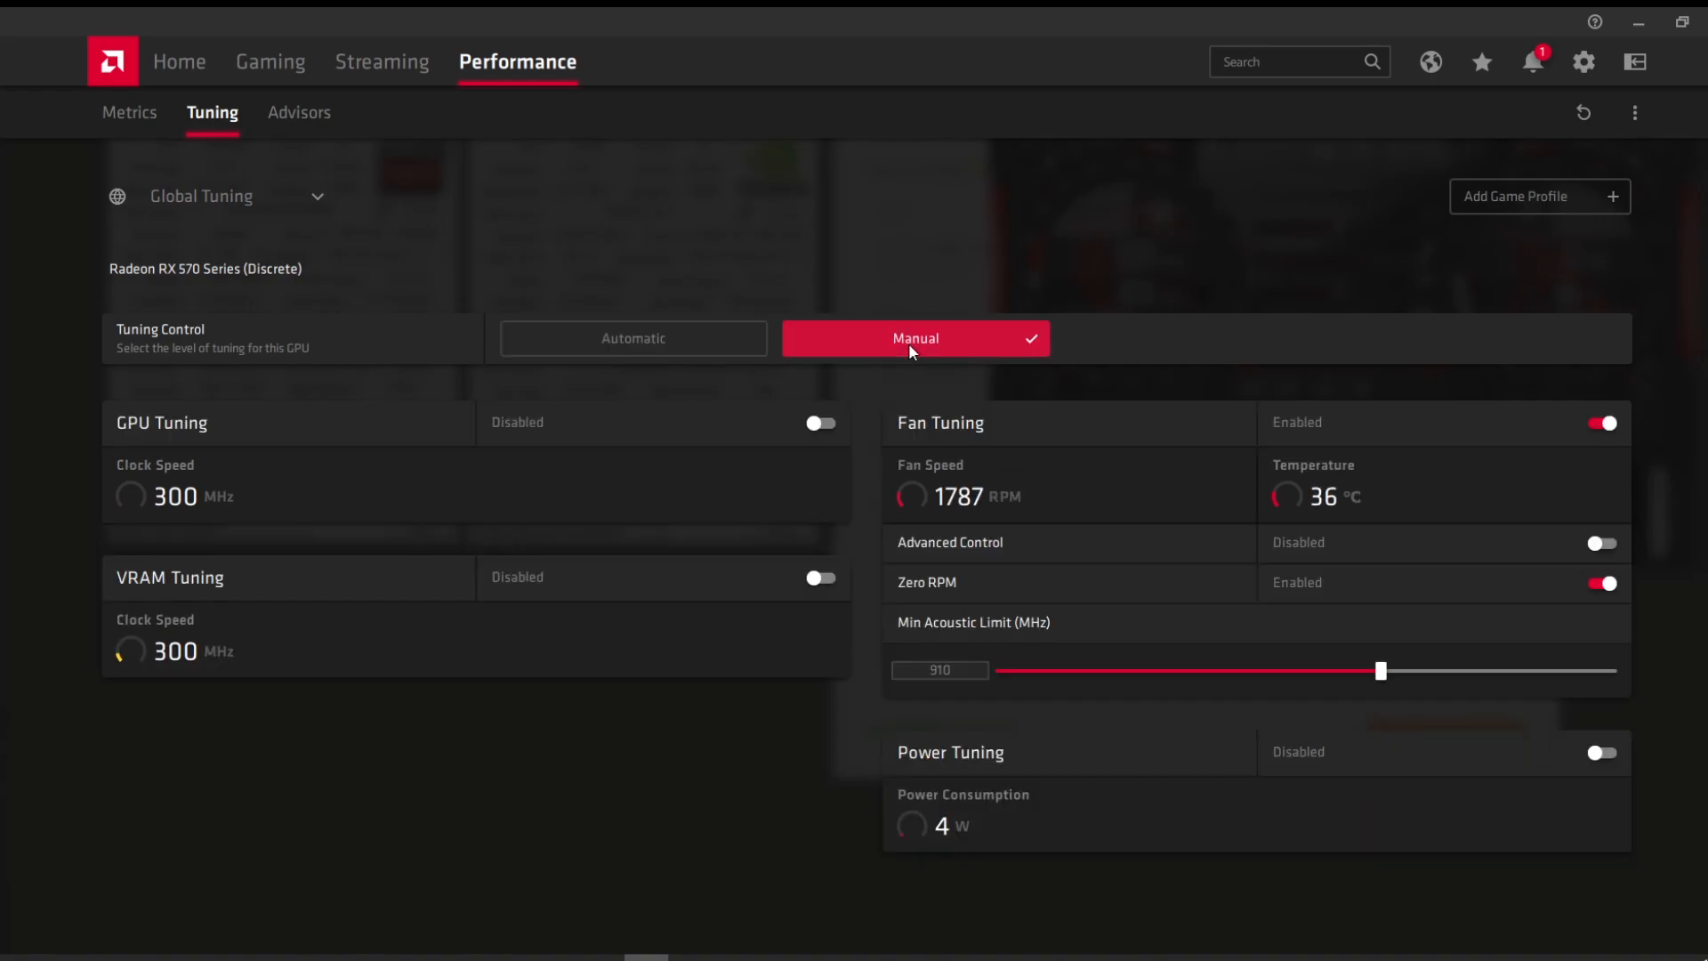
pyautogui.click(820, 424)
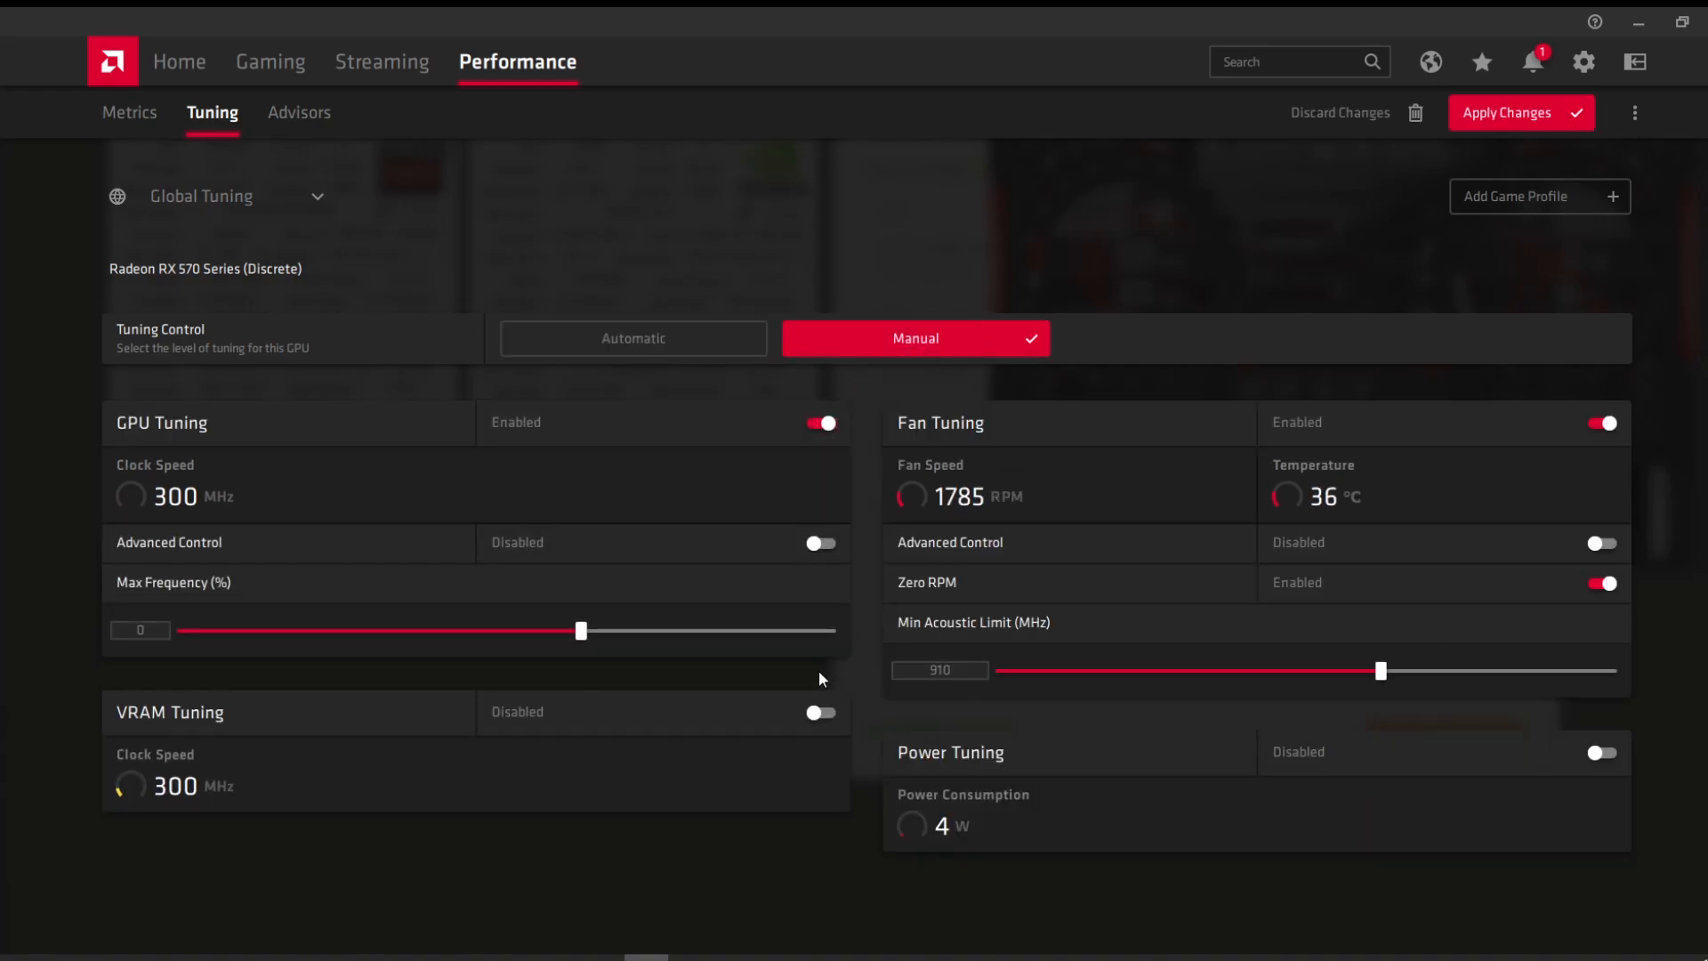
pyautogui.click(822, 542)
# Step: Set State7 to 1150 MHz and manual voltage of 850 mV
pyautogui.scroll(-2, 814, 569)
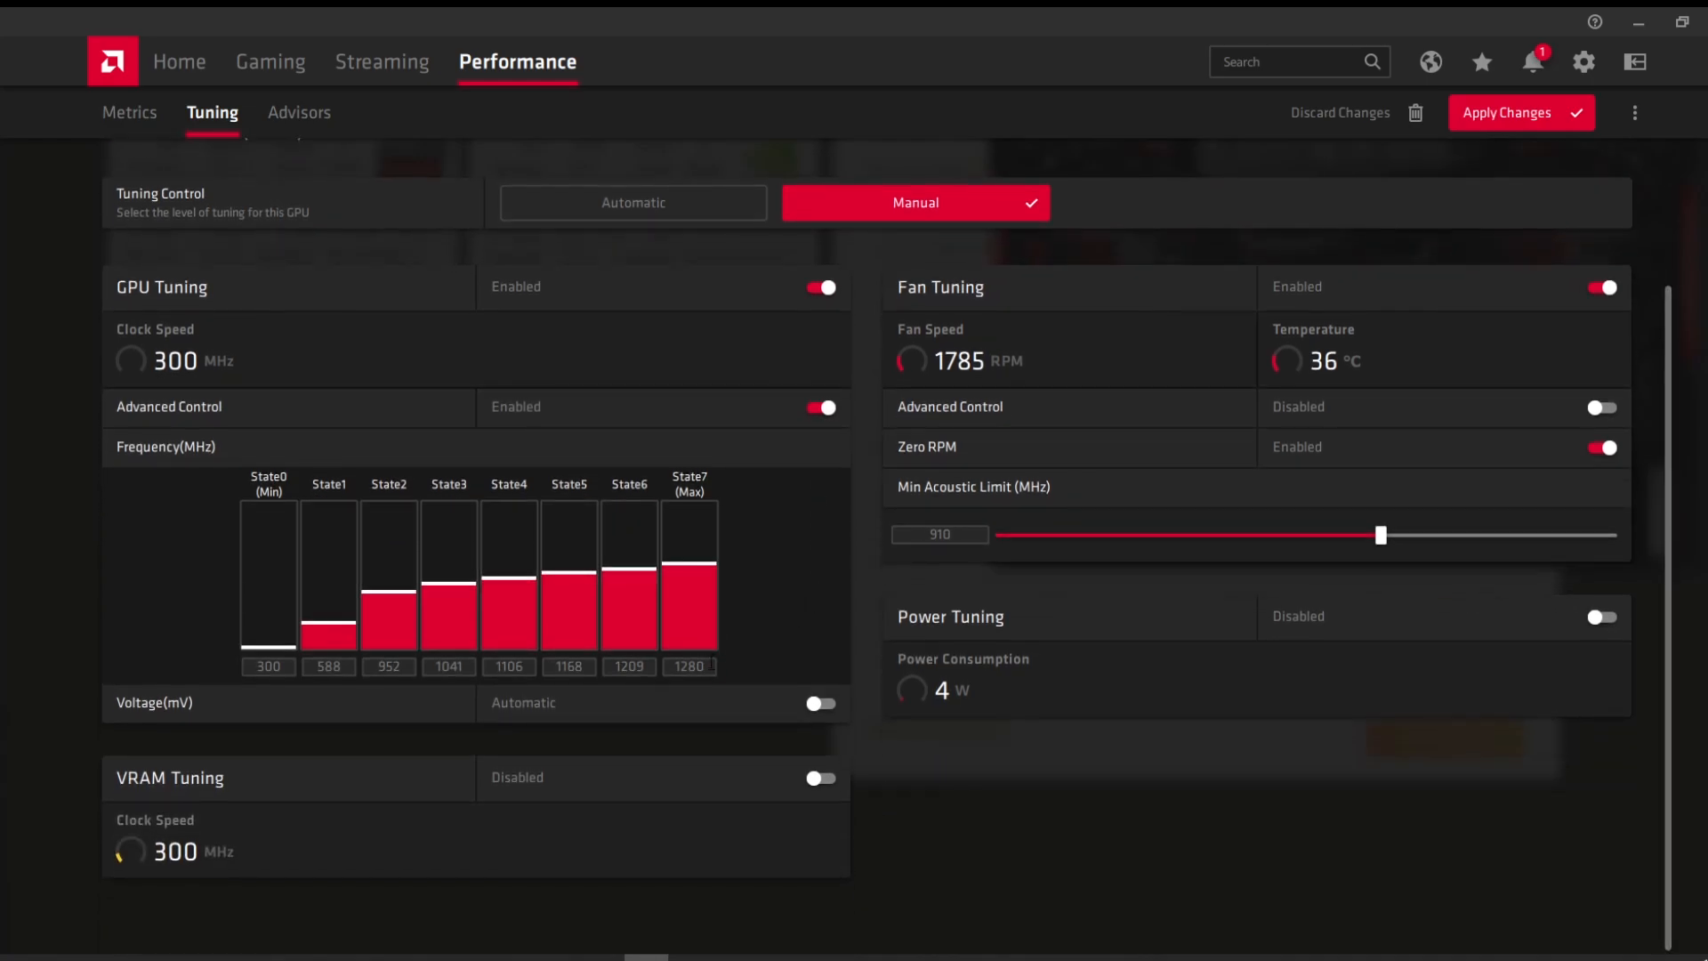
pyautogui.doubleClick(703, 666)
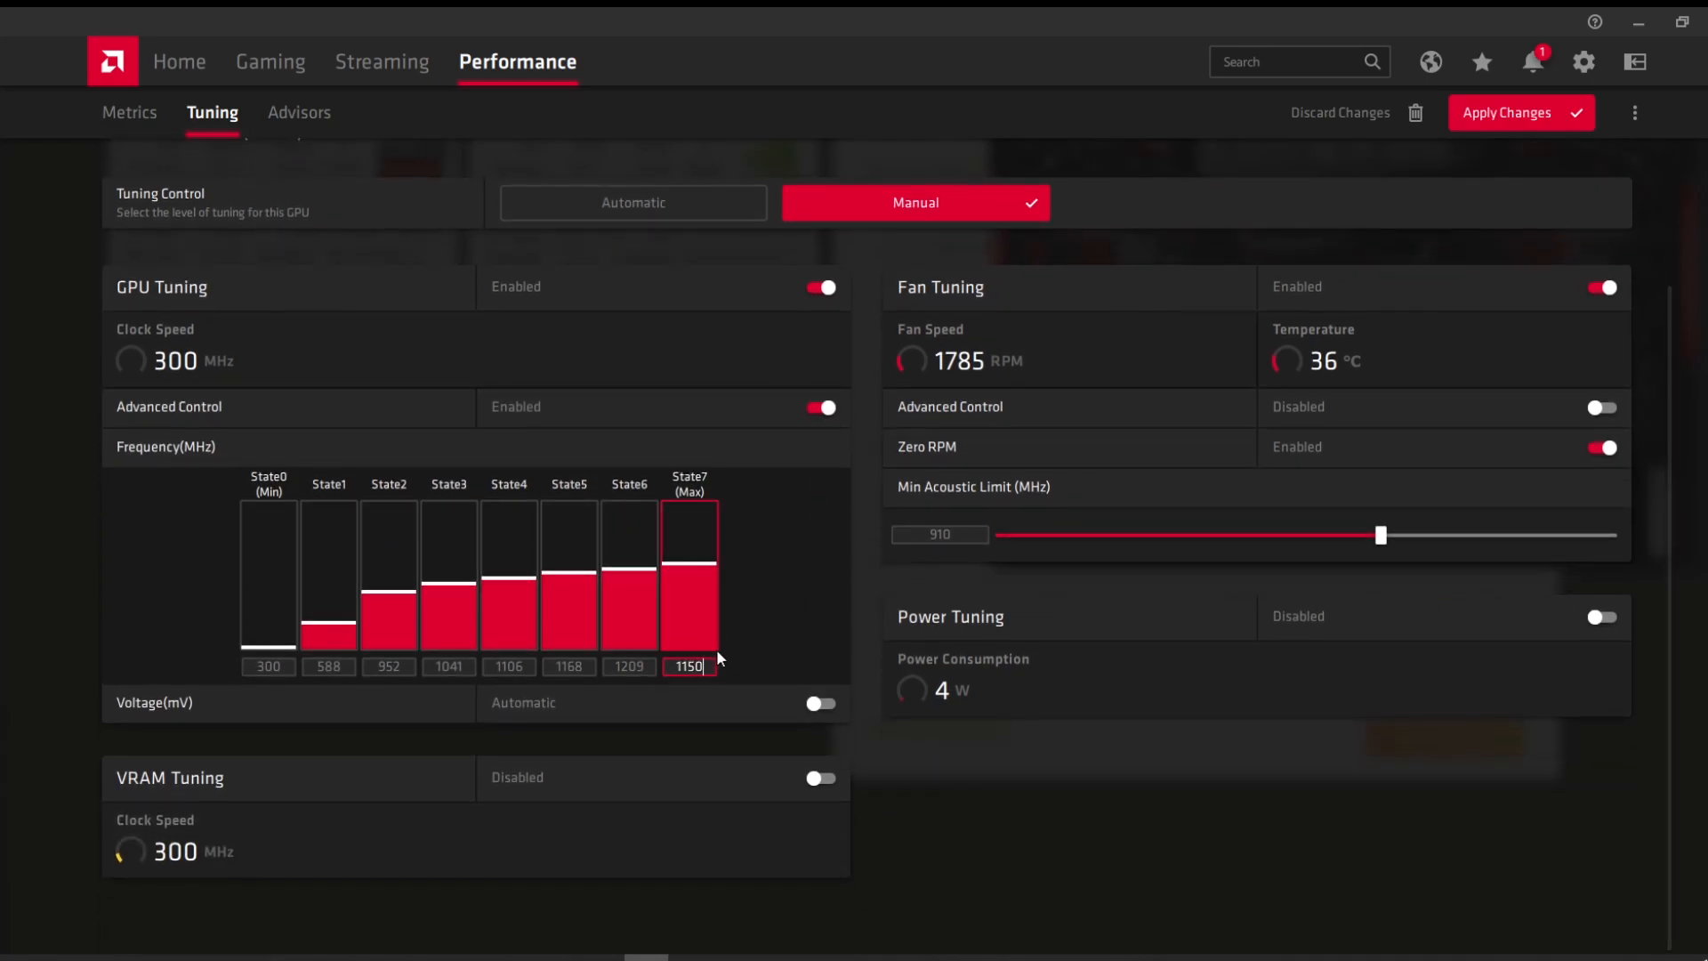
pyautogui.press('Return')
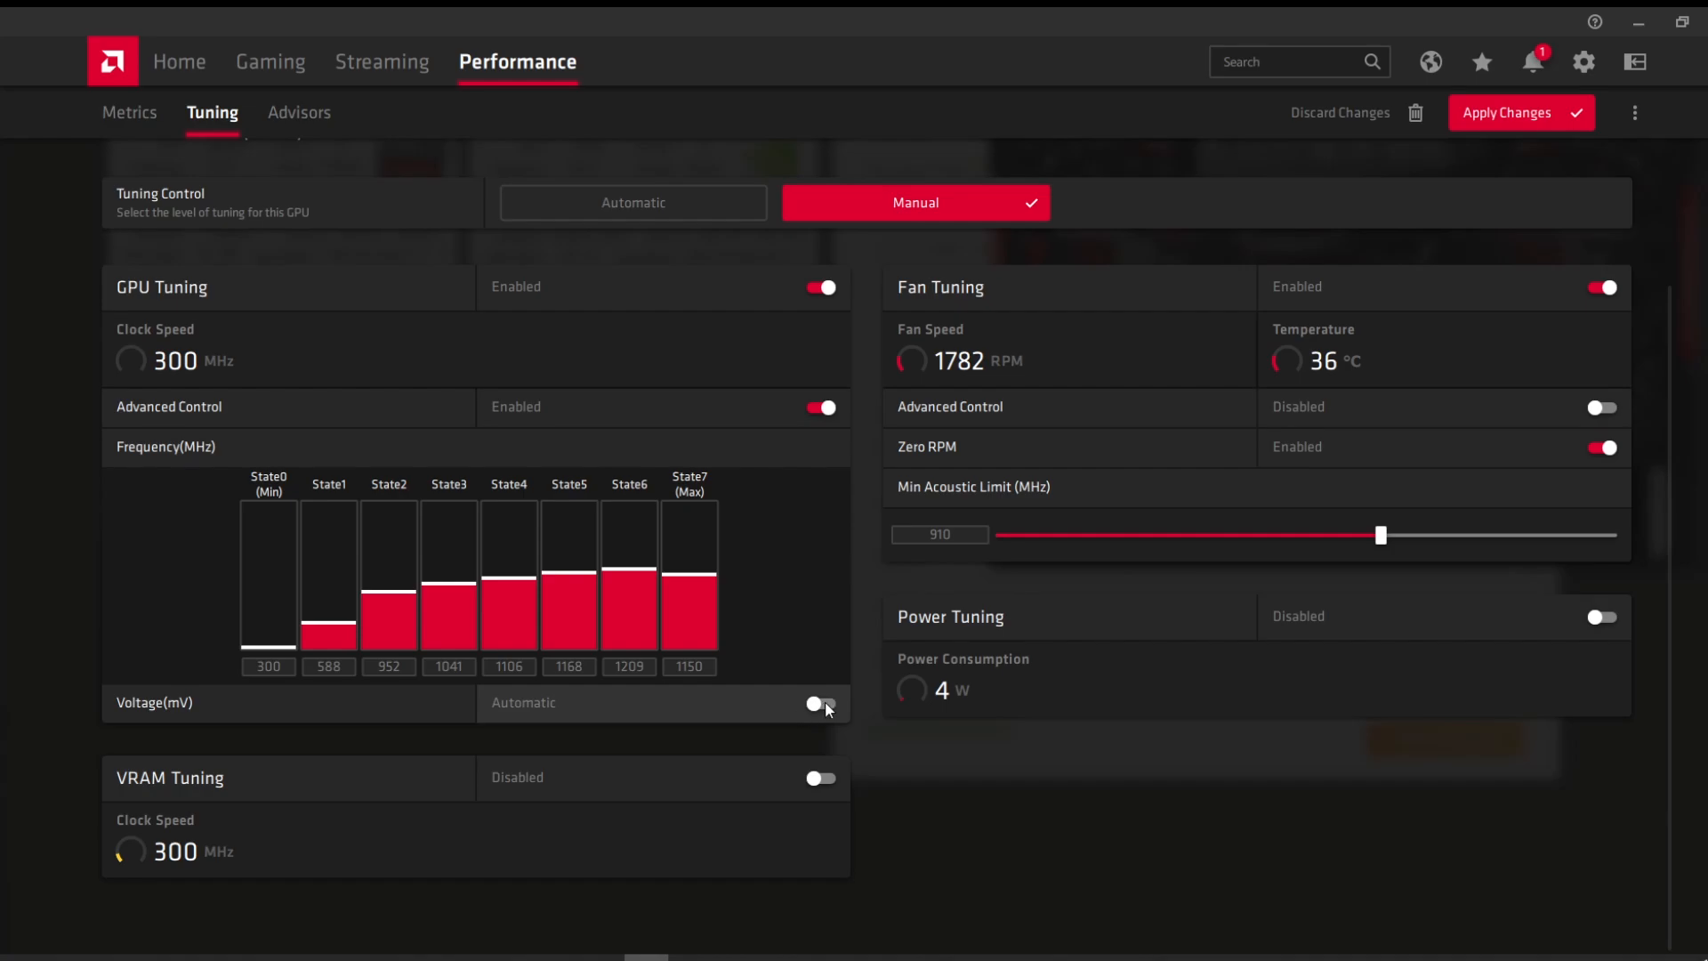
pyautogui.click(825, 701)
pyautogui.scroll(-1, 819, 691)
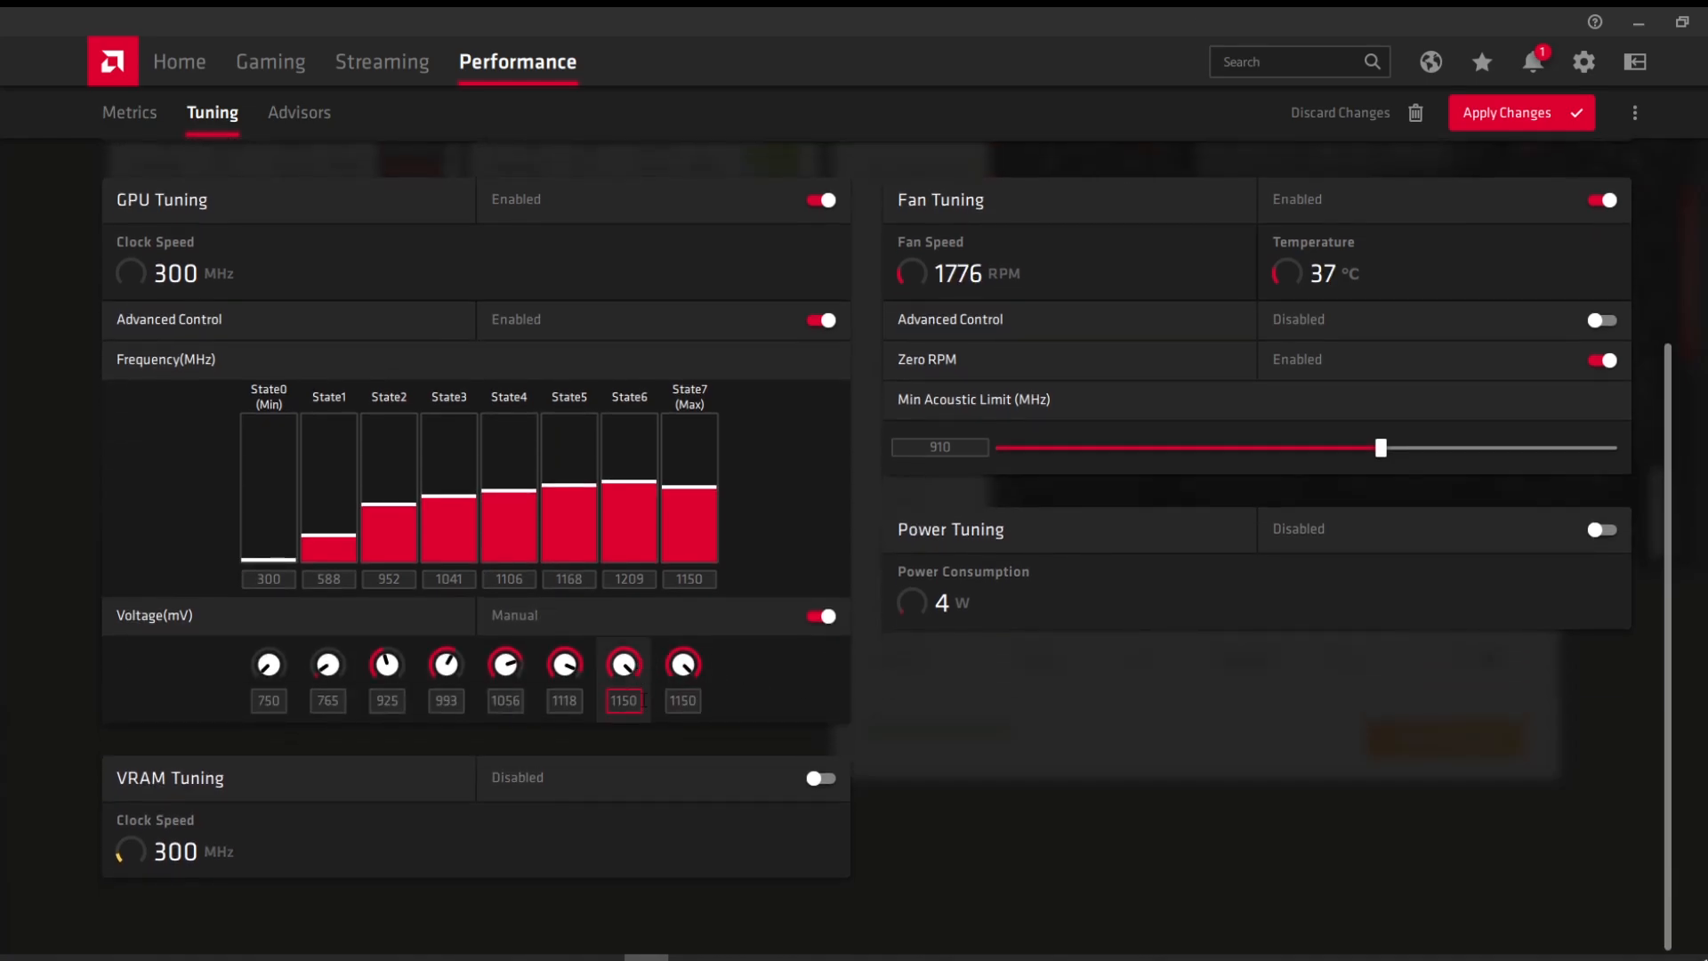
pyautogui.doubleClick(671, 701)
pyautogui.write('850')
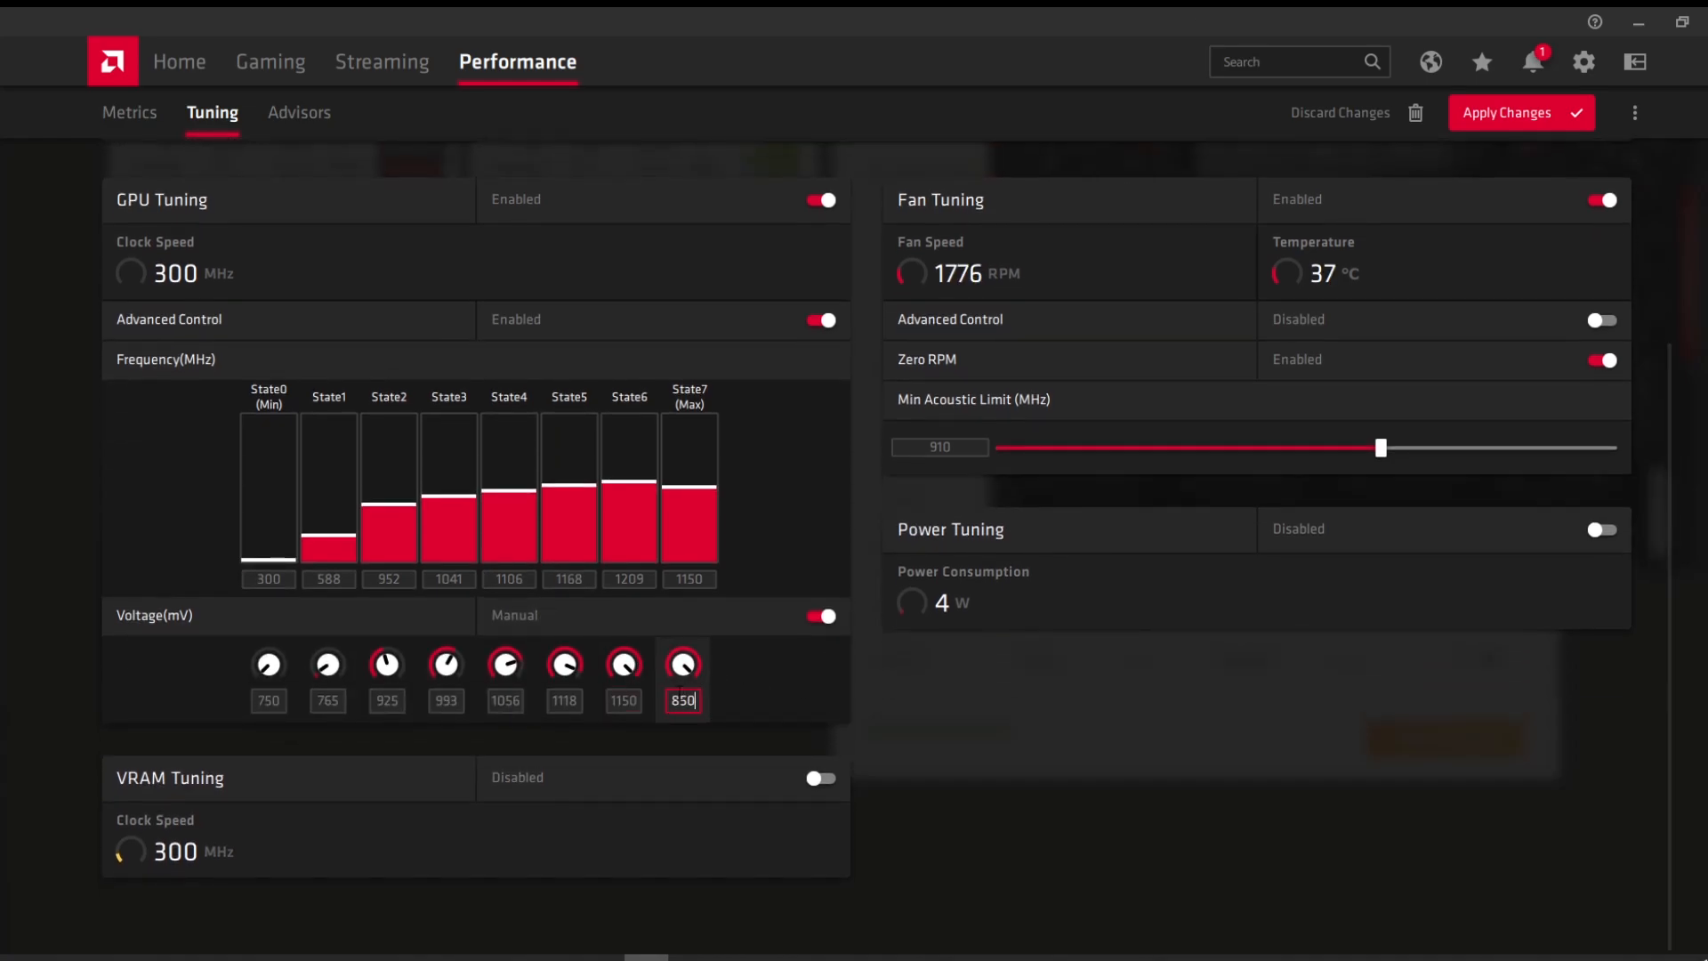
pyautogui.press('Return')
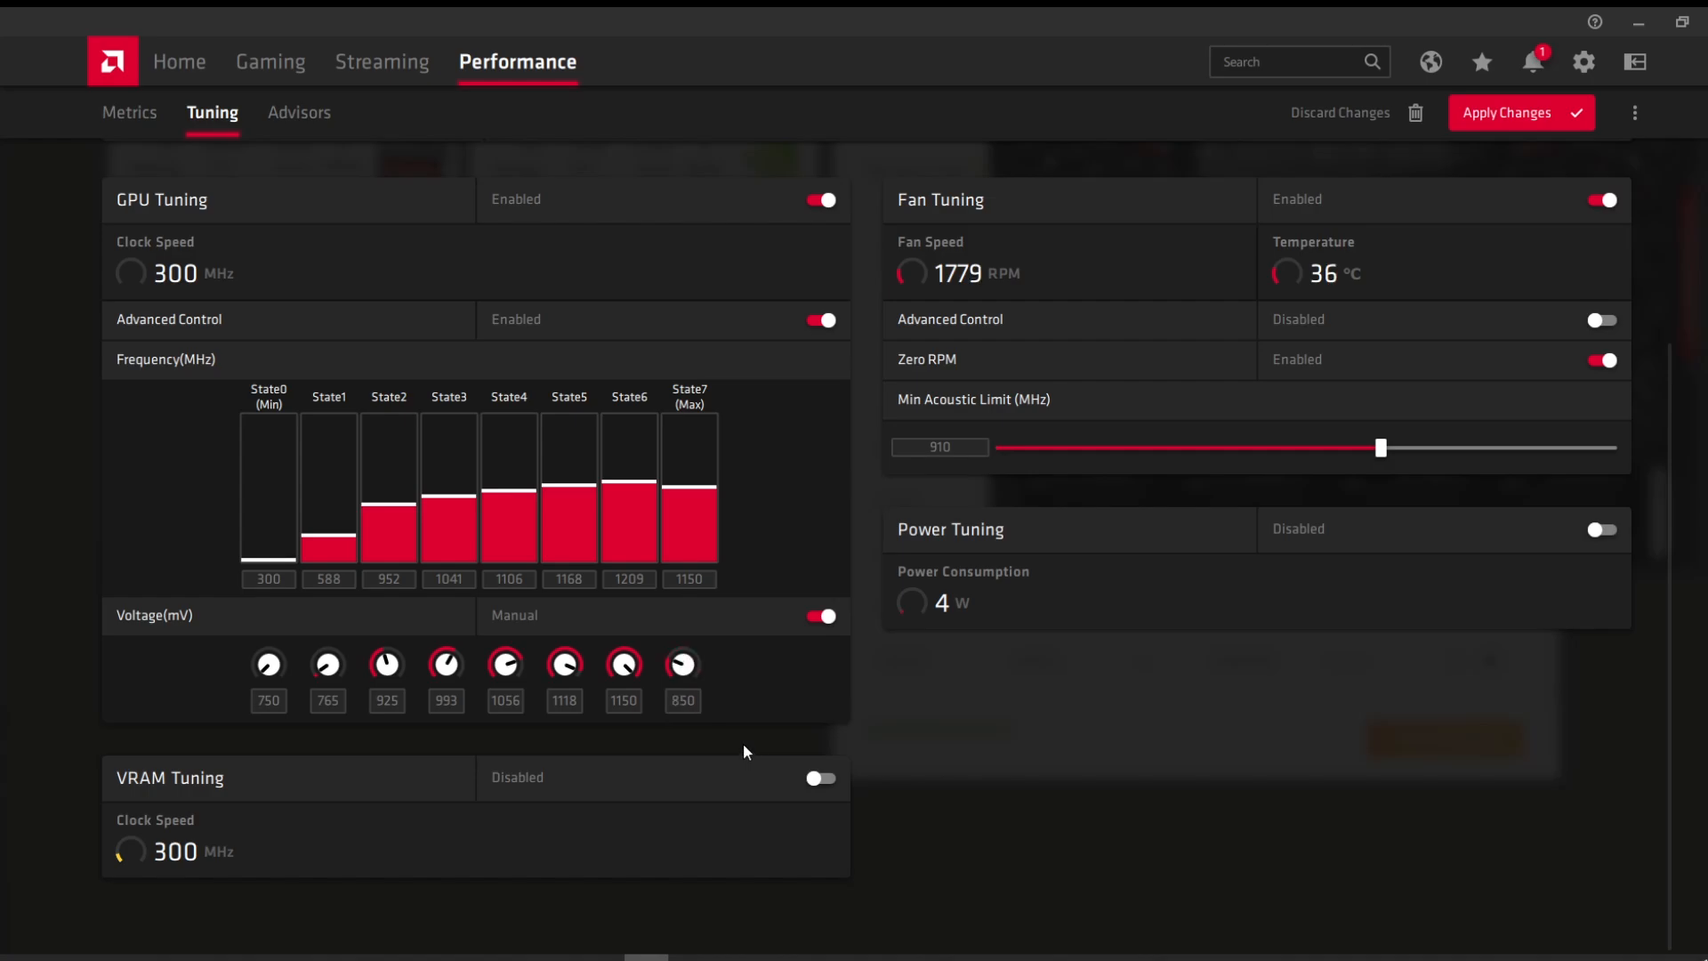
# Step: Enable VRAM Tuning and keep memory timing on Automatic
pyautogui.click(826, 783)
pyautogui.scroll(-2, 544, 712)
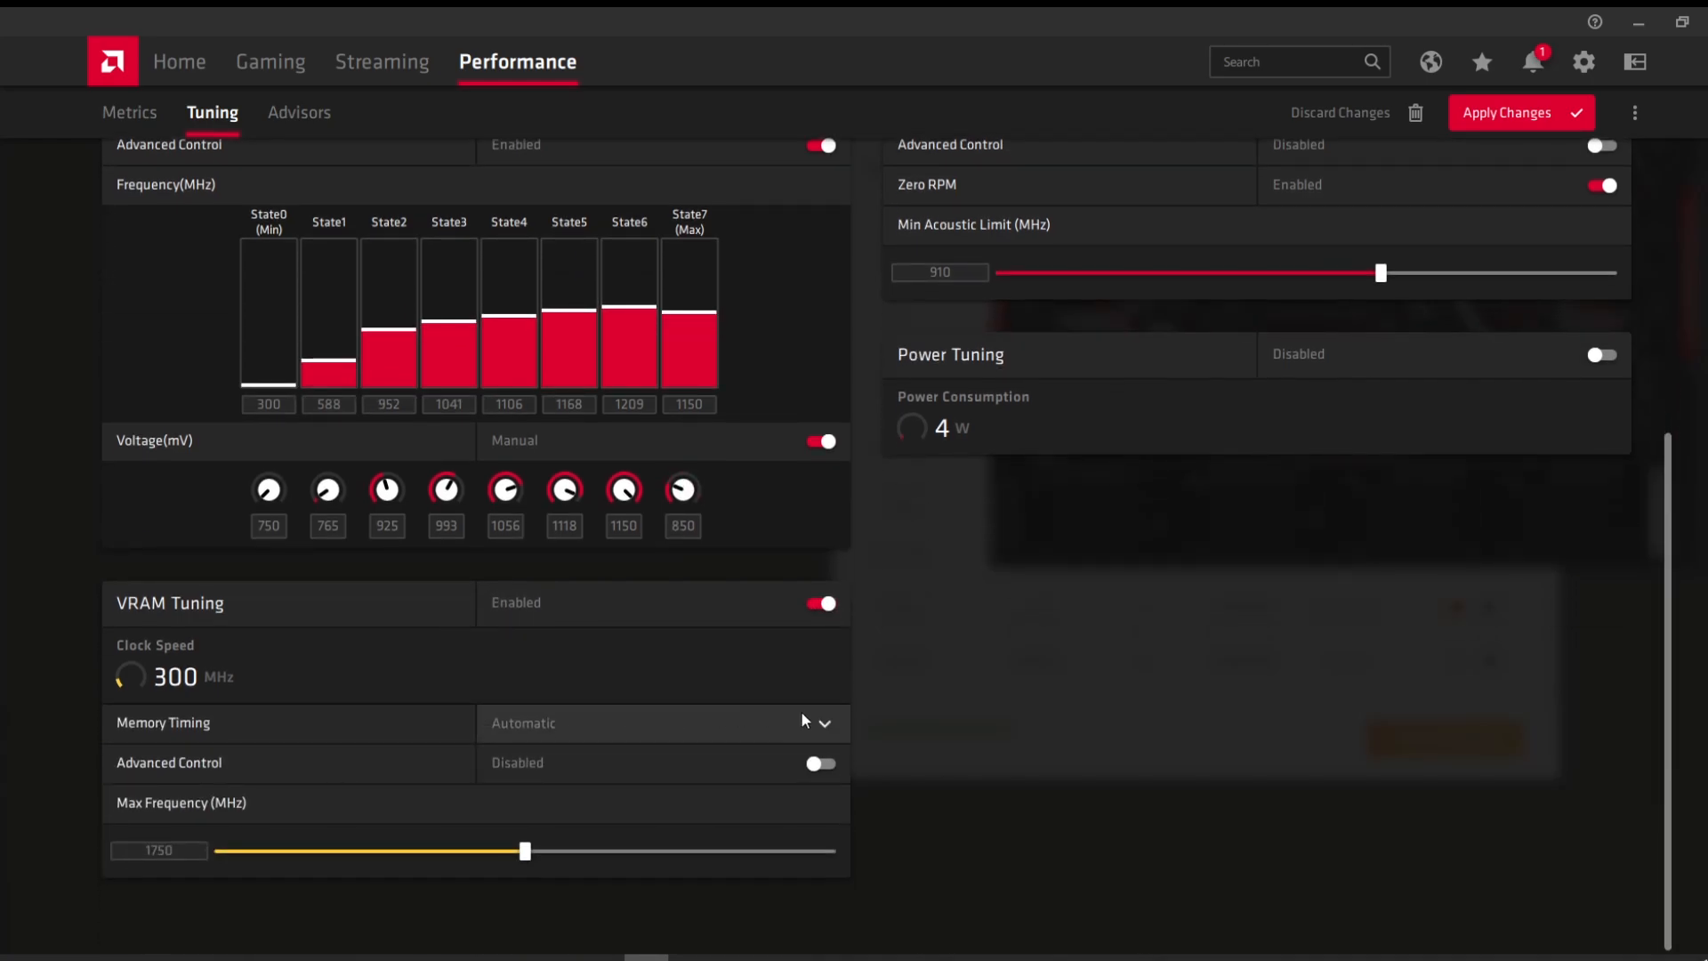
pyautogui.click(824, 722)
pyautogui.click(496, 761)
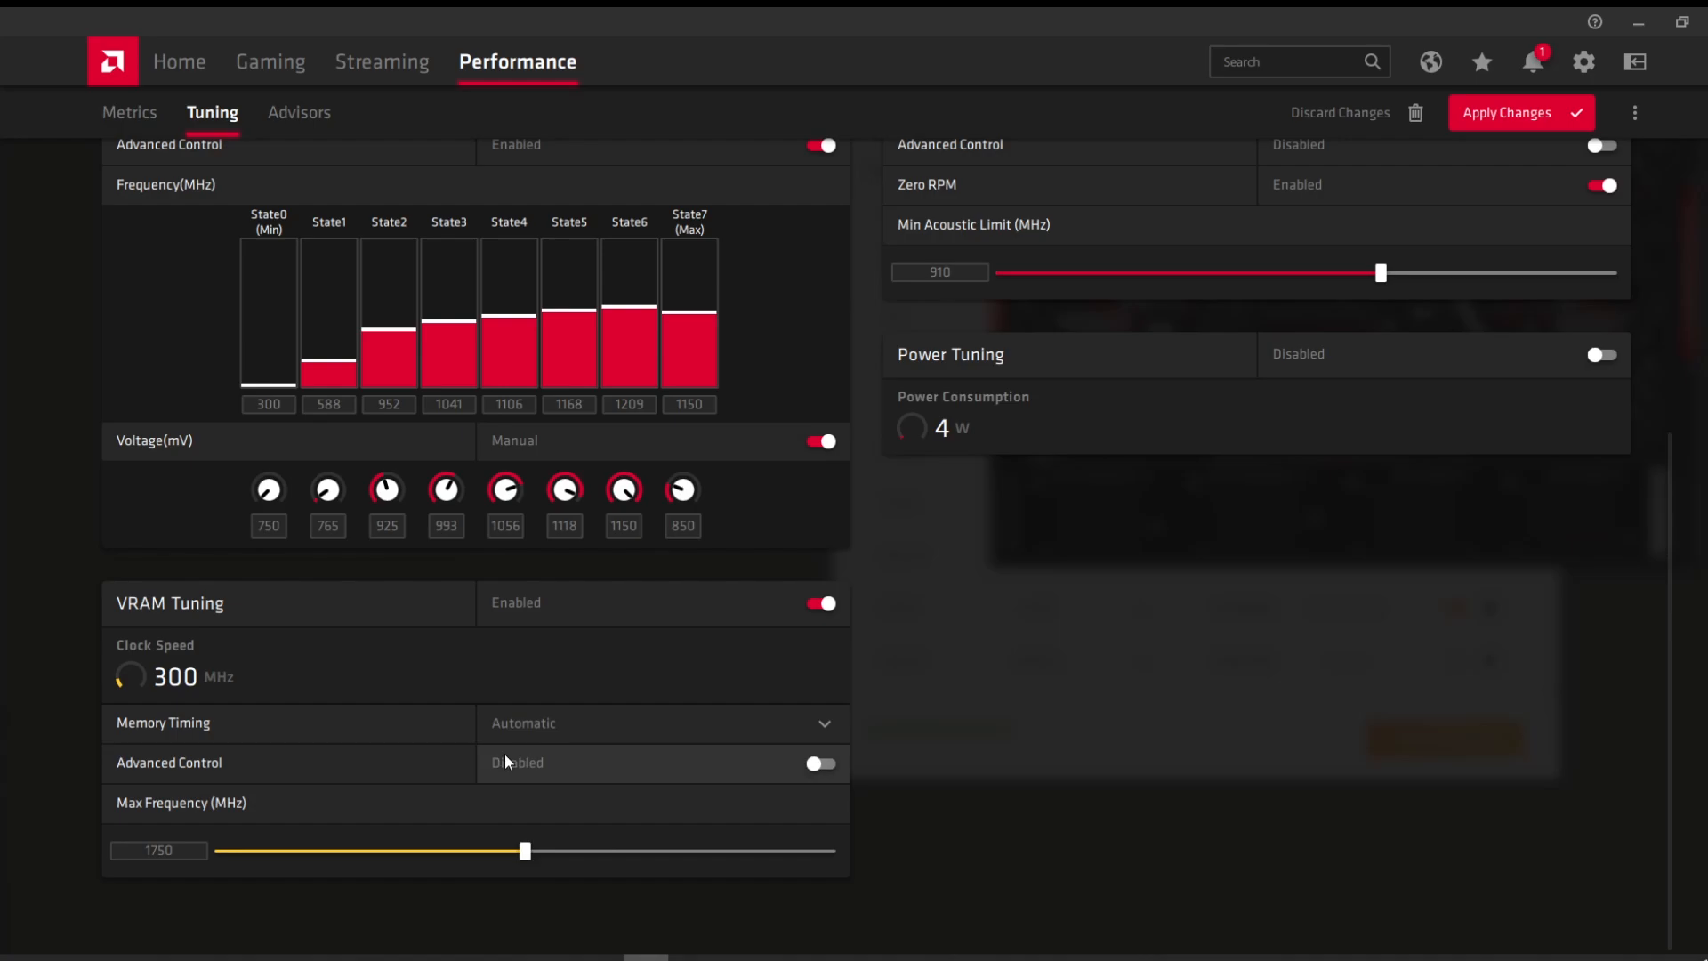
pyautogui.click(785, 724)
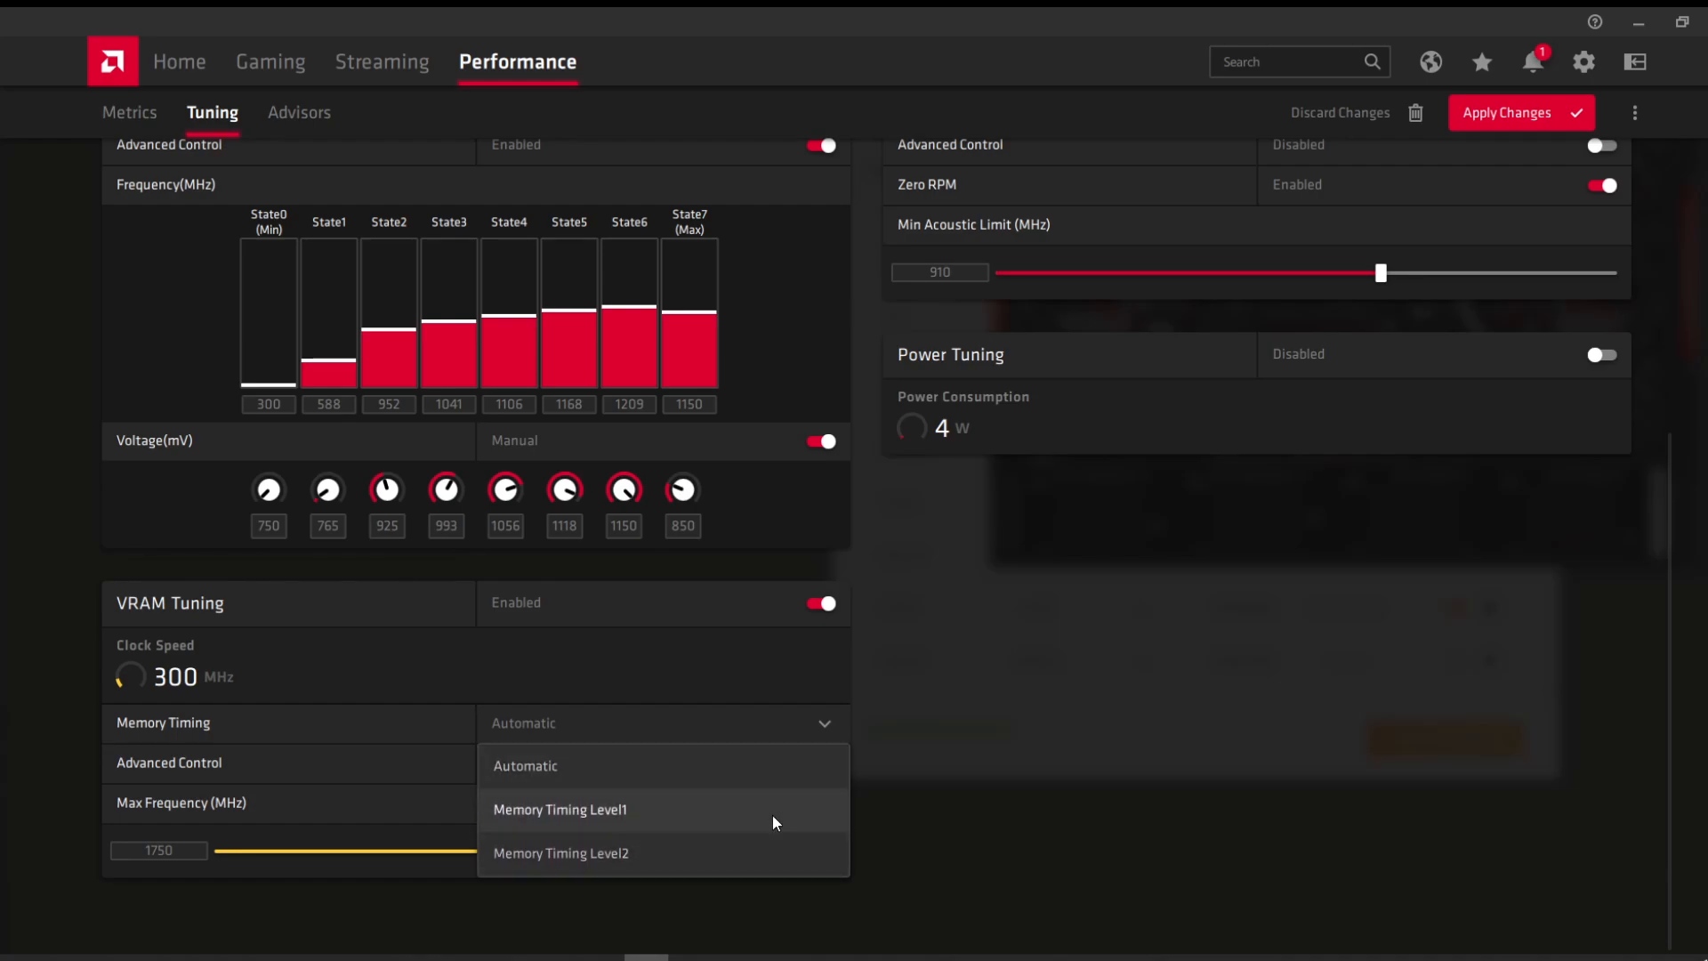
# Step: Enable VRAM Advanced Control and raise memory State2 (Max) to 2000 MHz
pyautogui.click(827, 721)
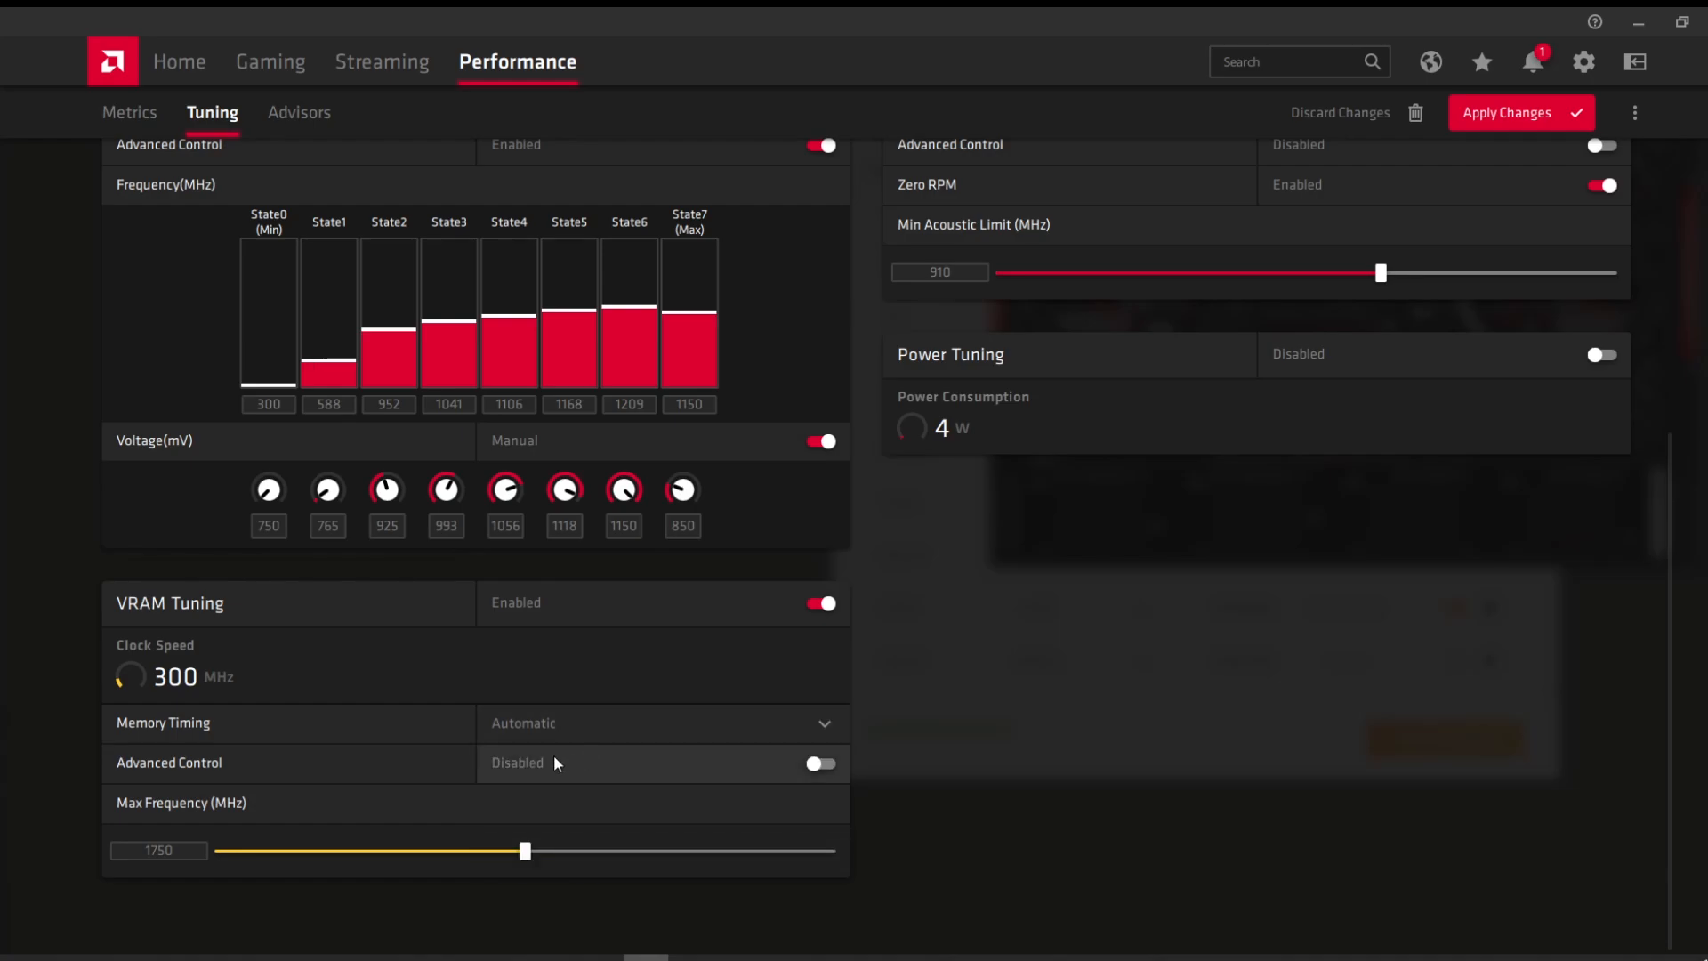
pyautogui.click(827, 765)
pyautogui.scroll(-2, 818, 774)
pyautogui.scroll(-1, 814, 787)
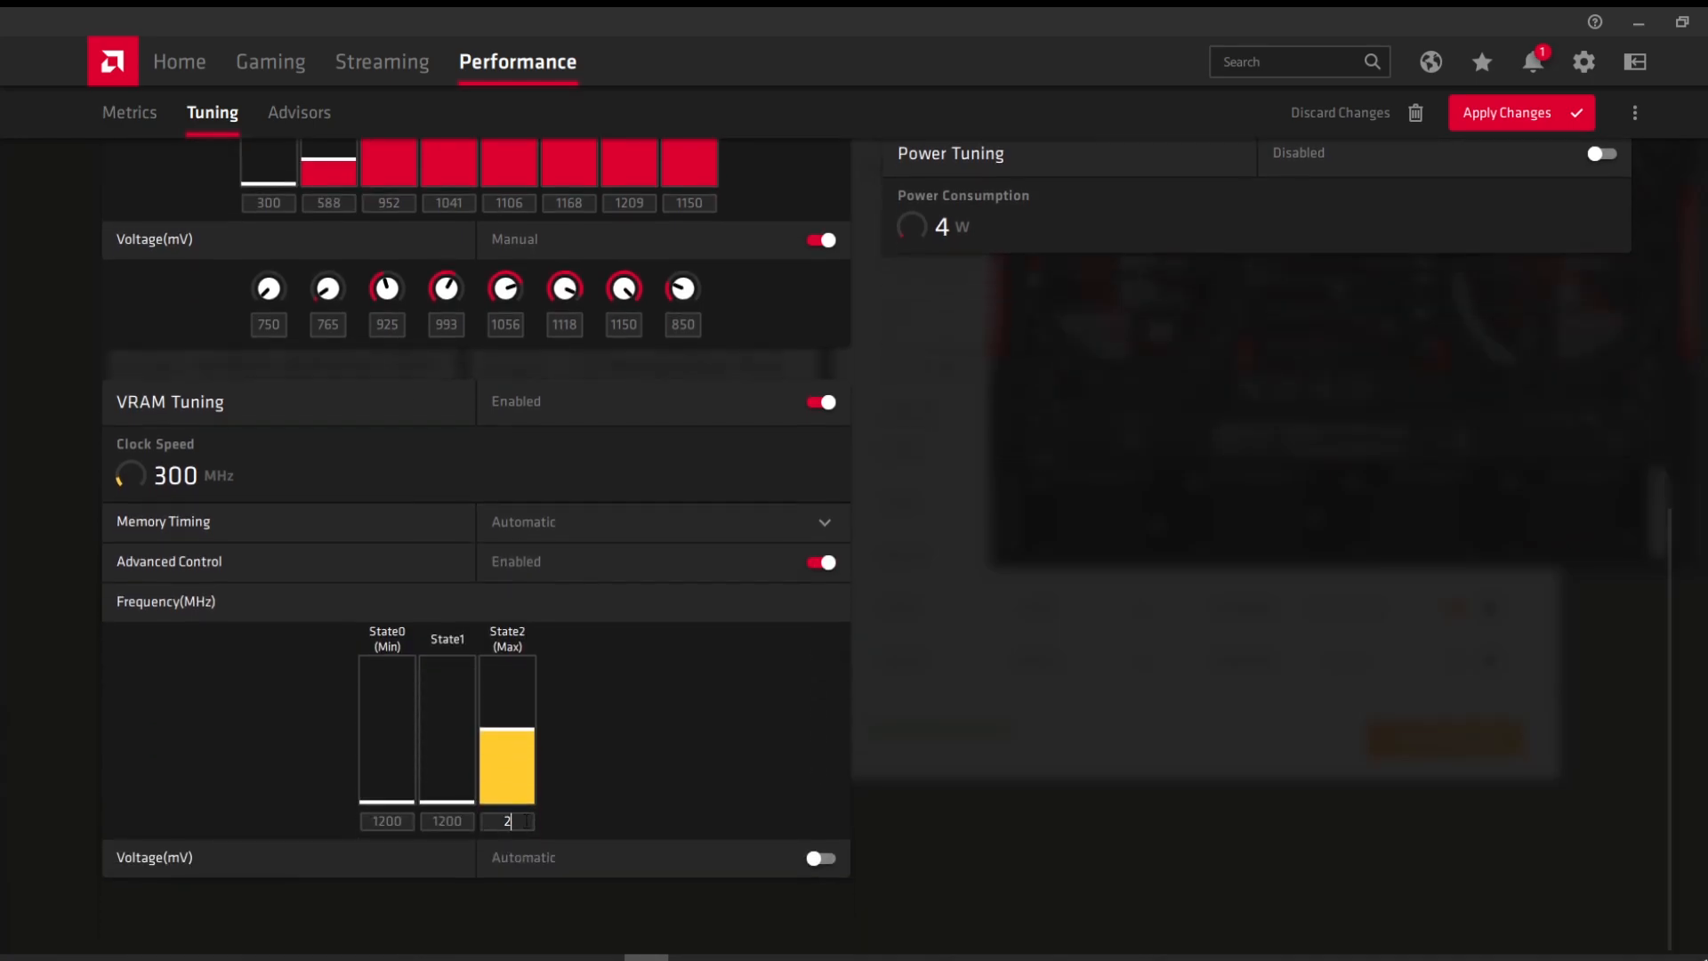
pyautogui.moveTo(507, 727); pyautogui.dragTo(500, 701)
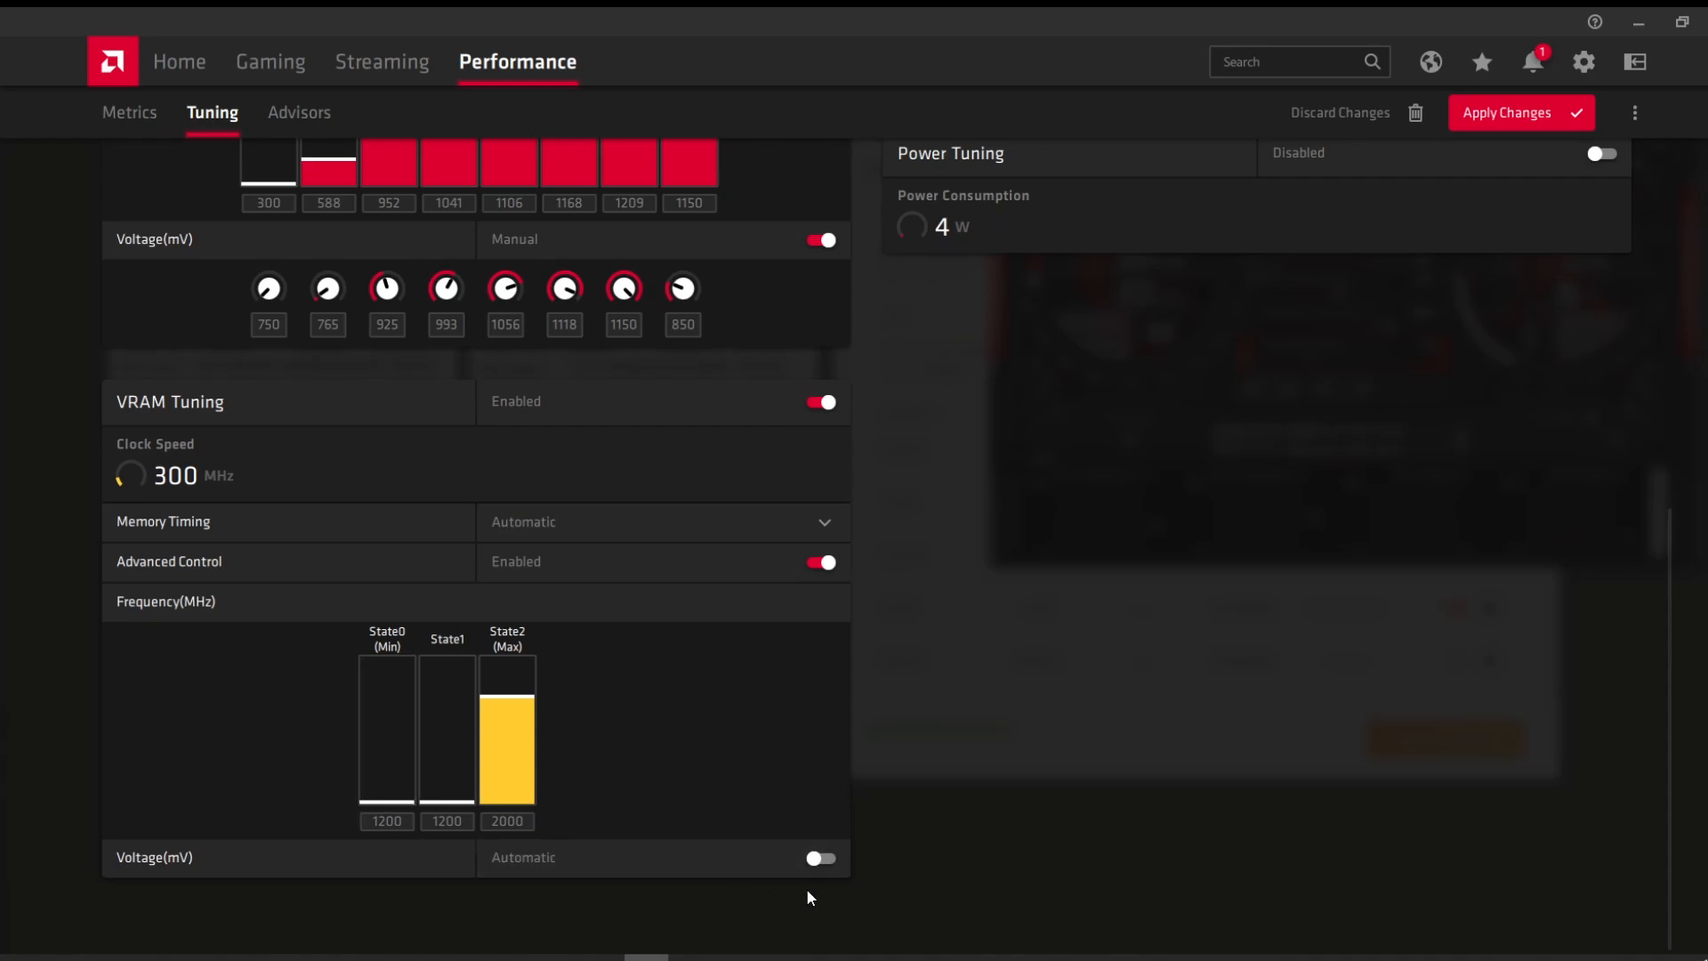
# Step: Switch VRAM voltage to Manual at 900 mV
pyautogui.click(824, 860)
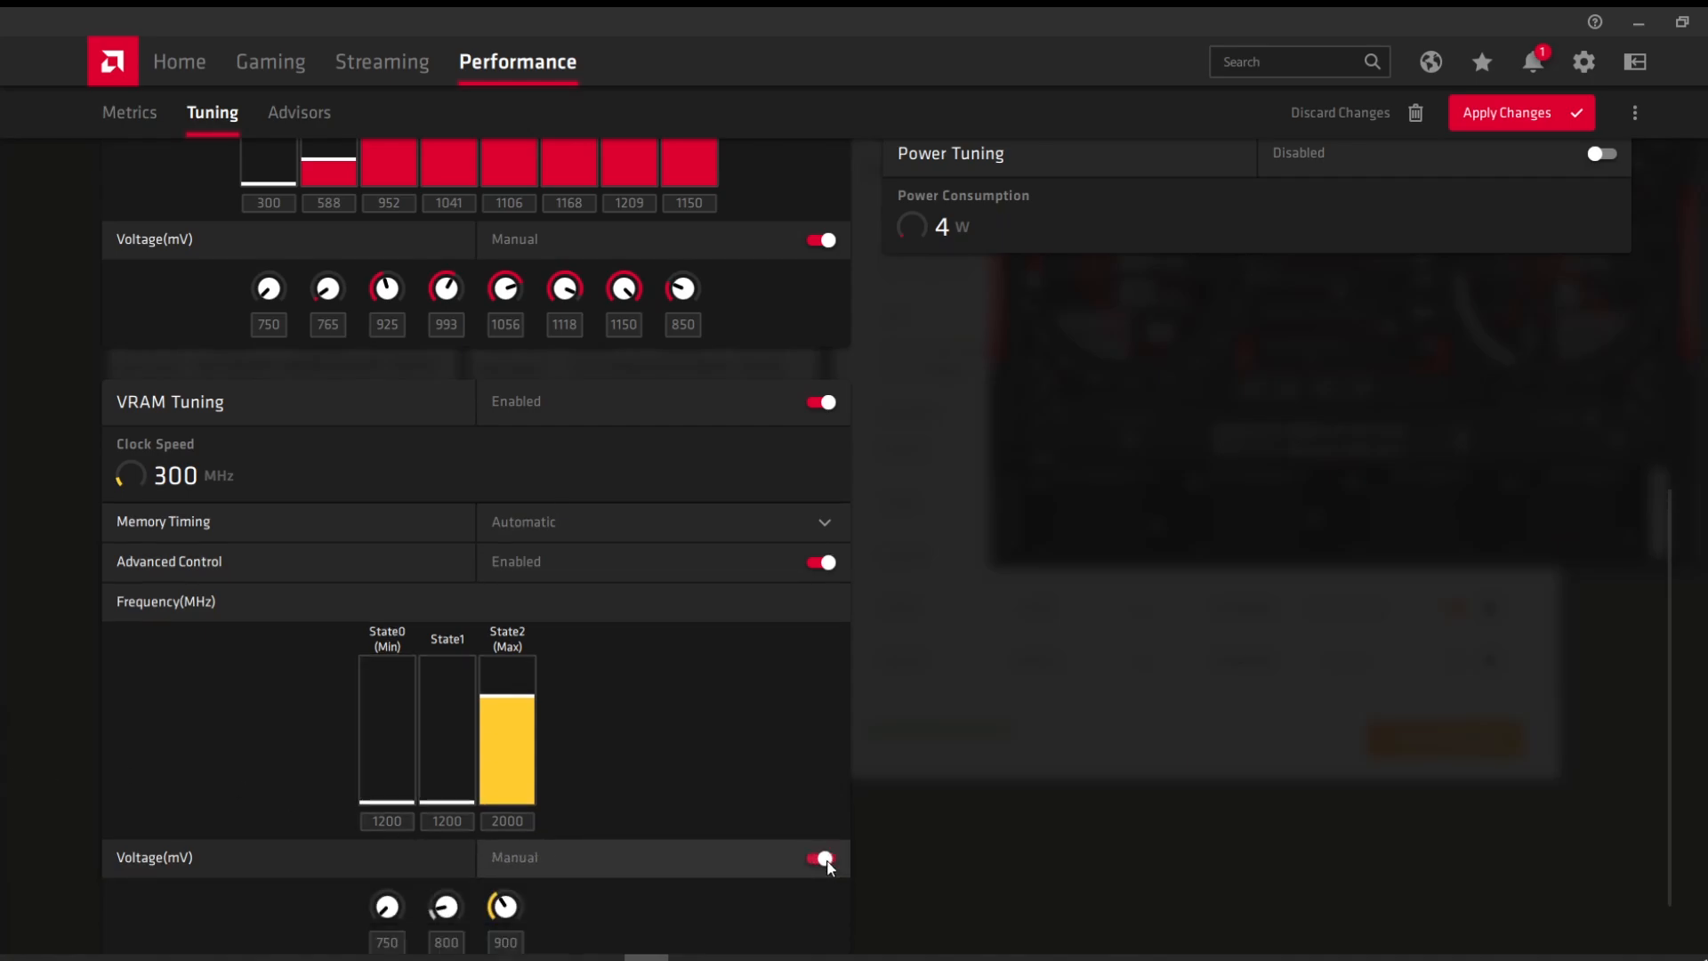
pyautogui.scroll(-1, 819, 847)
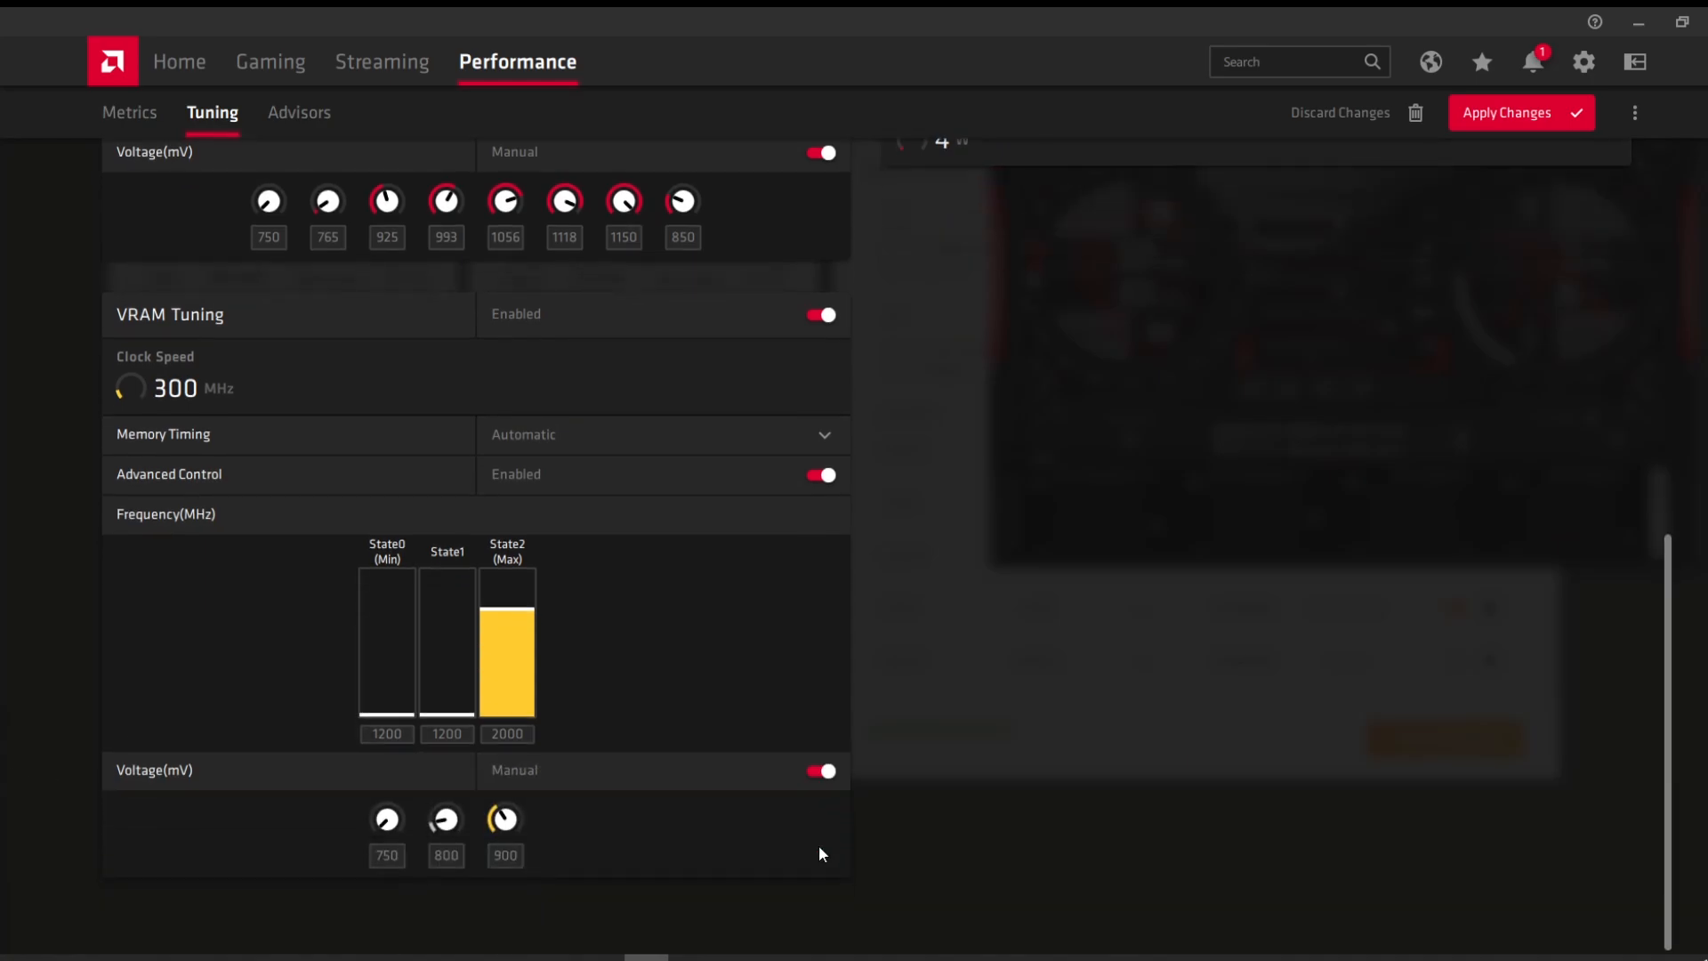
pyautogui.click(822, 770)
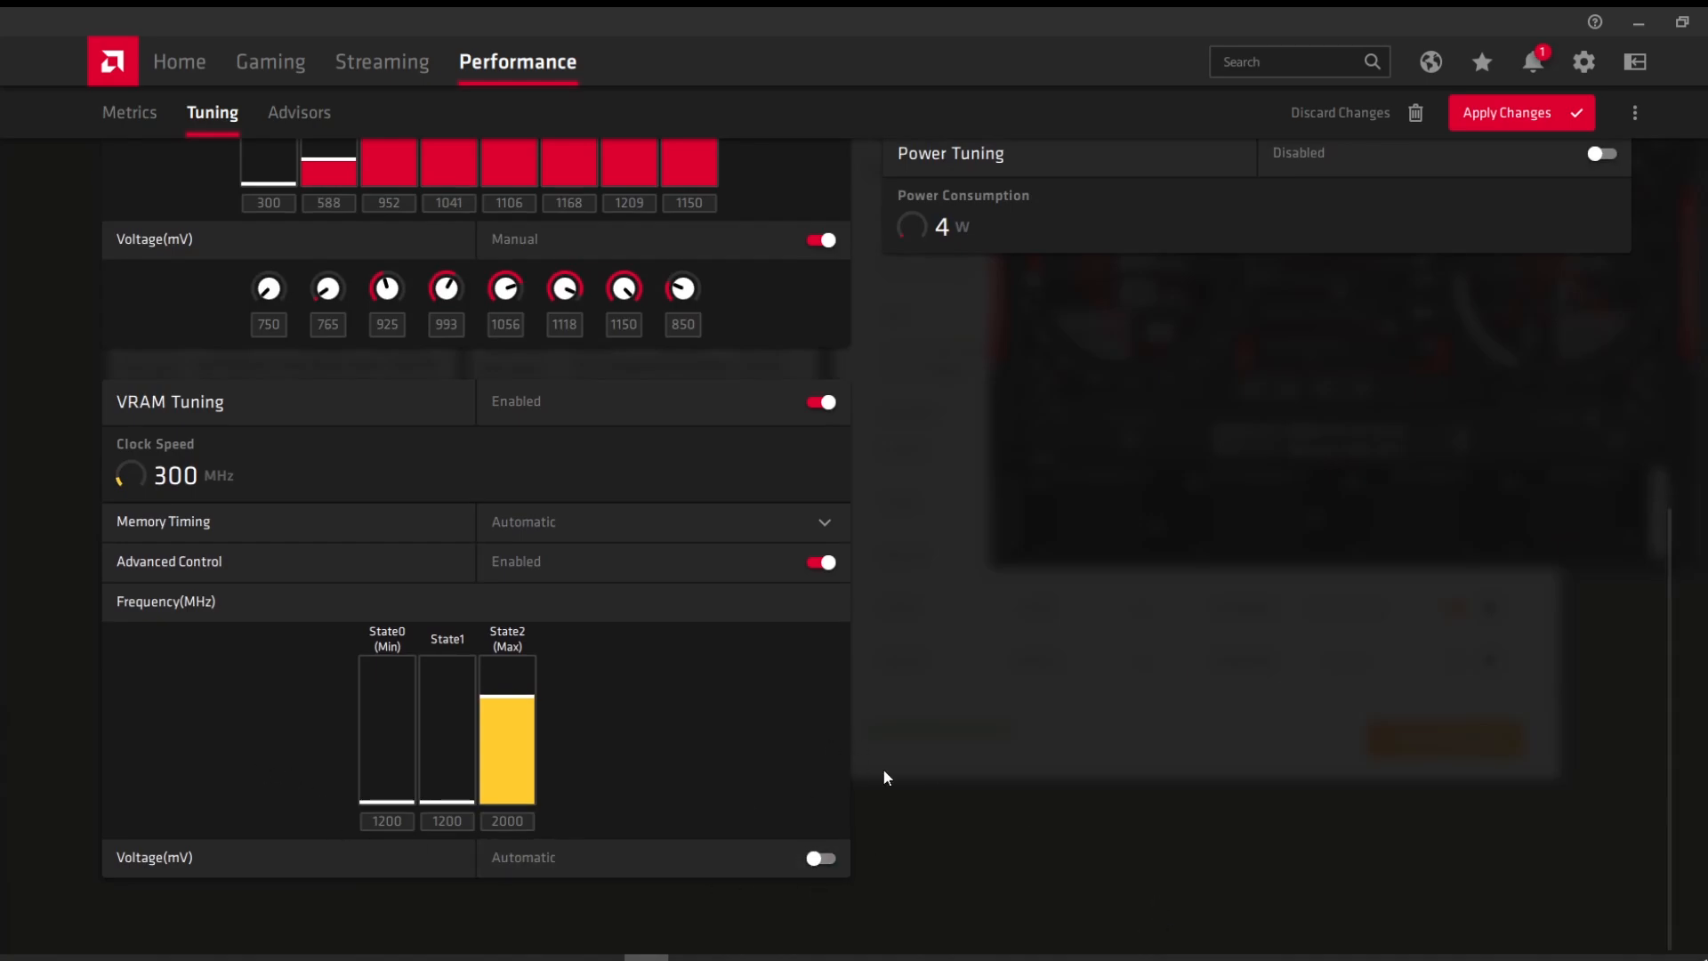
pyautogui.scroll(5, 893, 643)
pyautogui.scroll(-5, 889, 717)
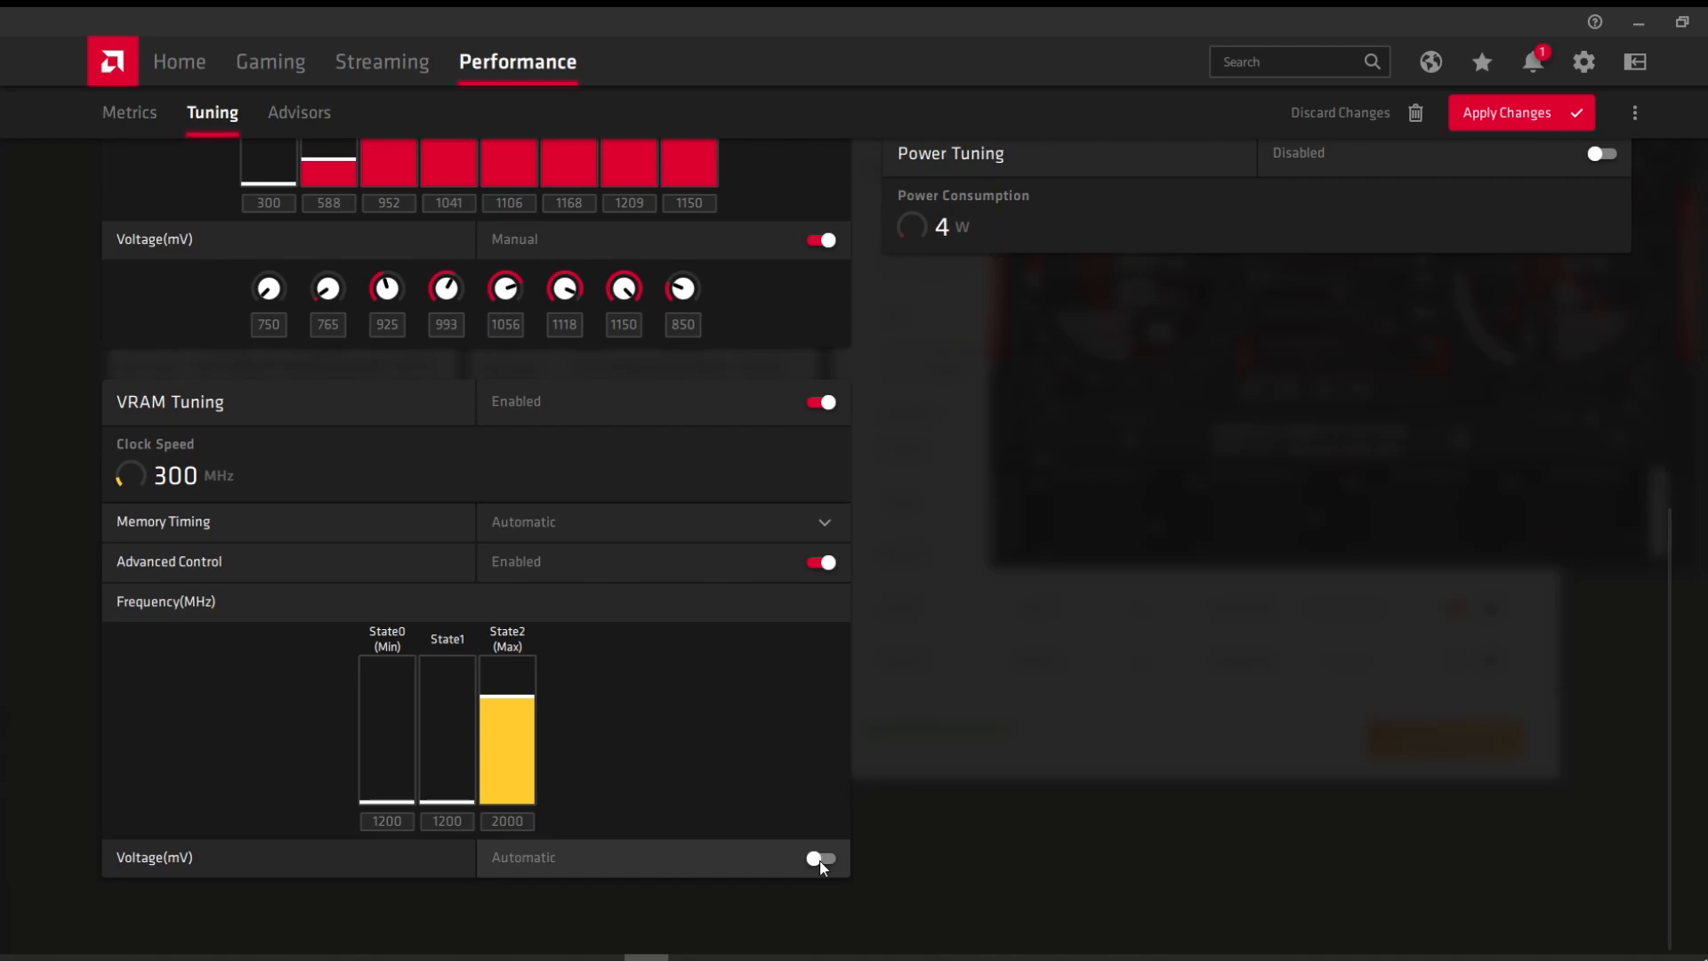
pyautogui.click(822, 860)
pyautogui.scroll(-1, 622, 845)
pyautogui.click(513, 855)
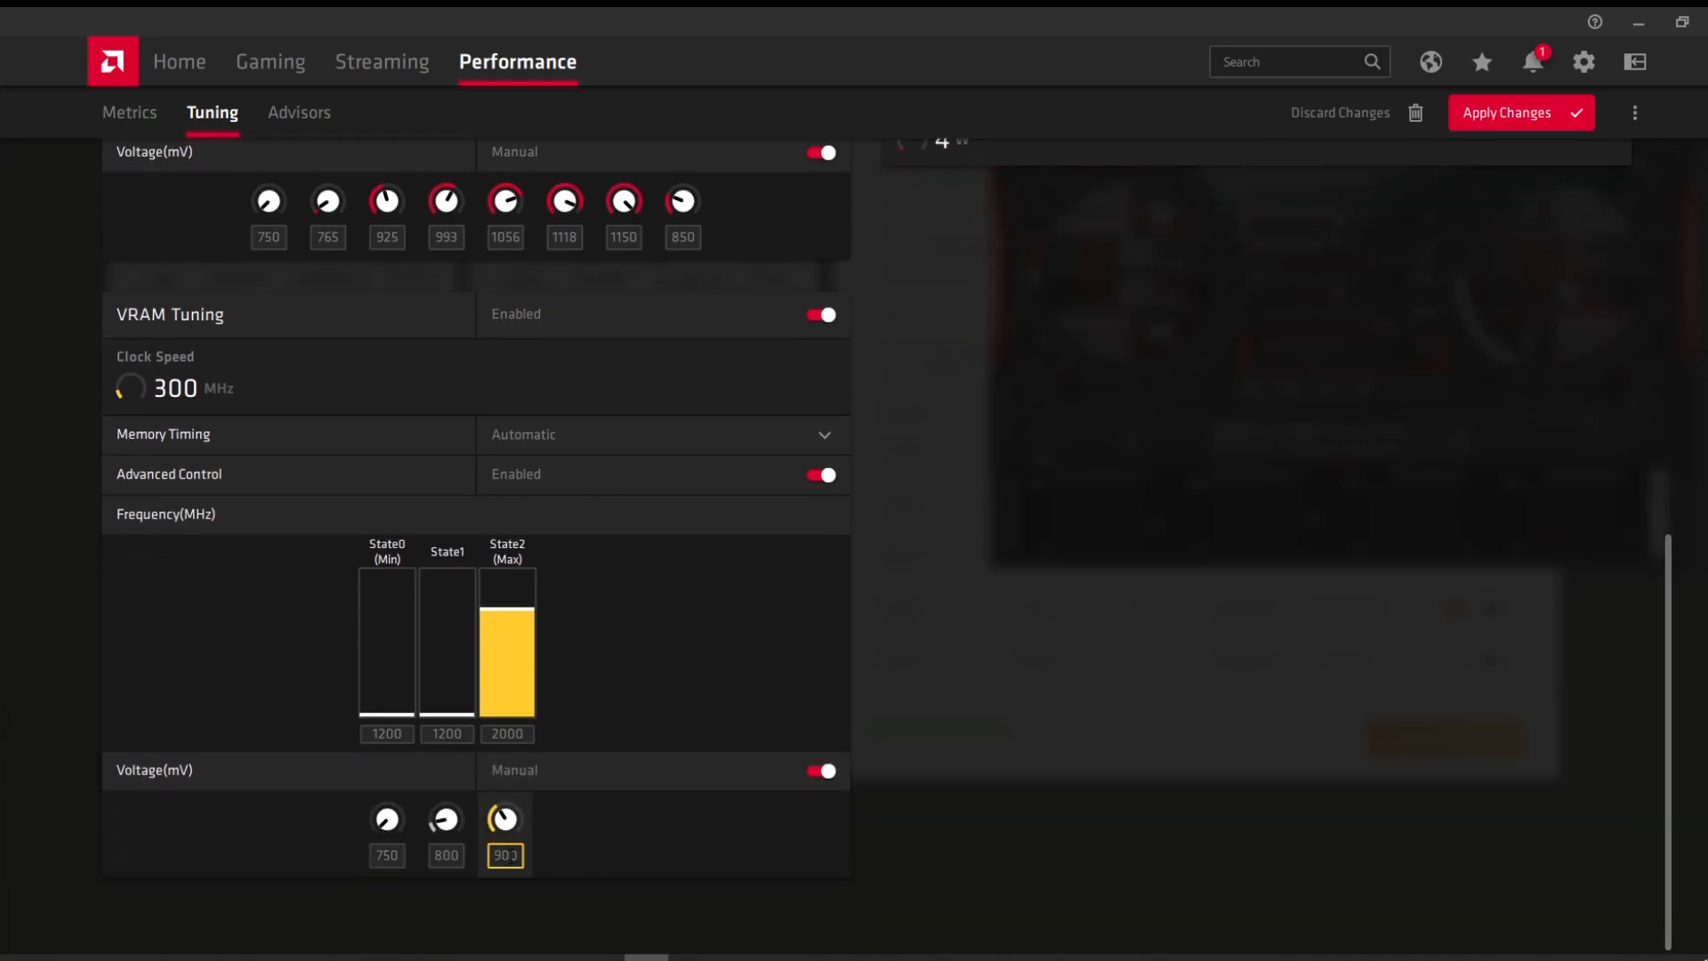
pyautogui.doubleClick(513, 855)
pyautogui.click(834, 832)
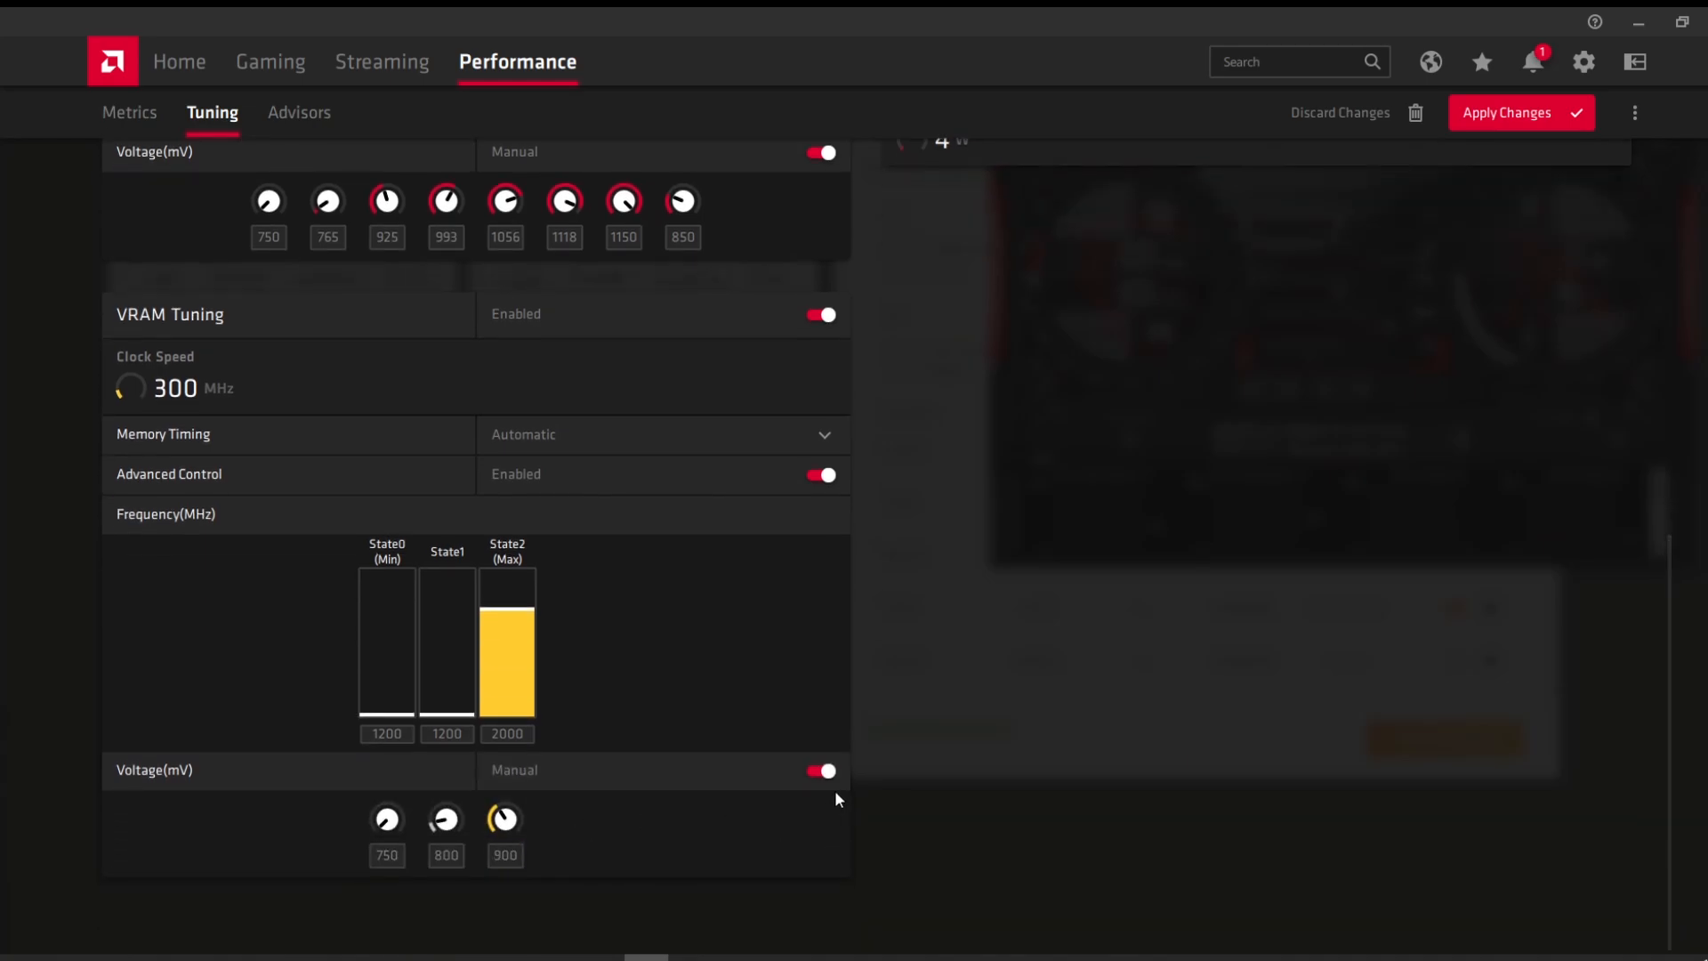
pyautogui.scroll(5, 835, 790)
# Step: Drag the fan curve's second point so the fan ramps up at 42°C
pyautogui.scroll(2, 840, 737)
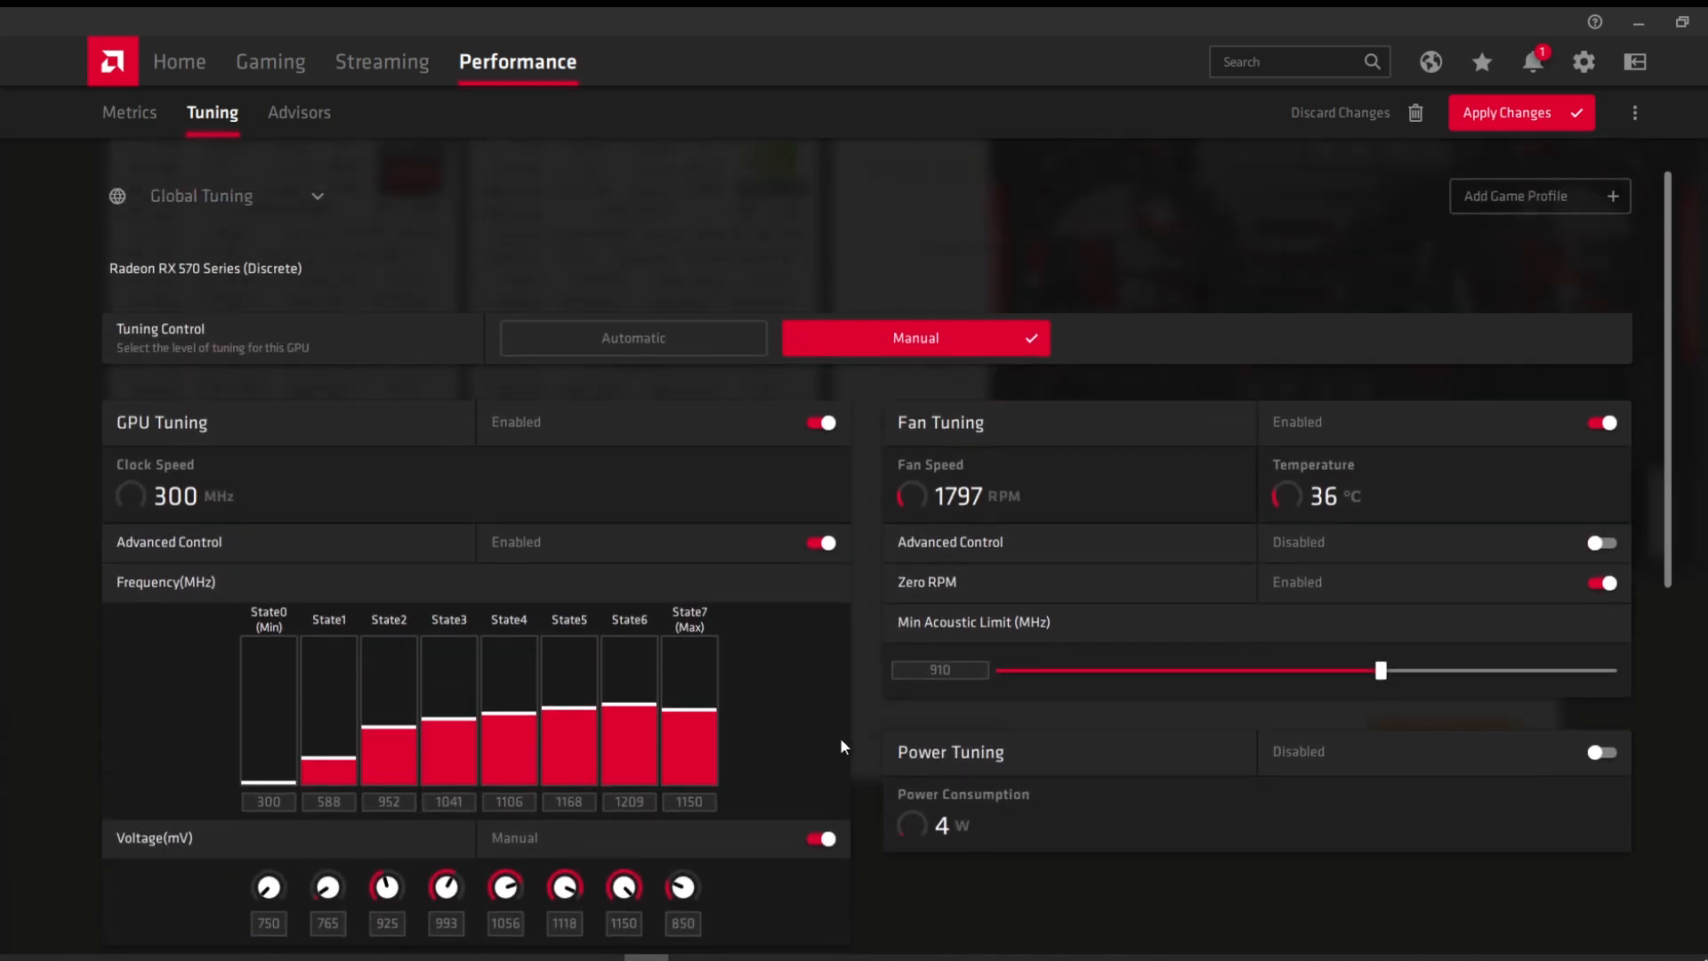
pyautogui.scroll(-5, 845, 725)
pyautogui.scroll(2, 852, 703)
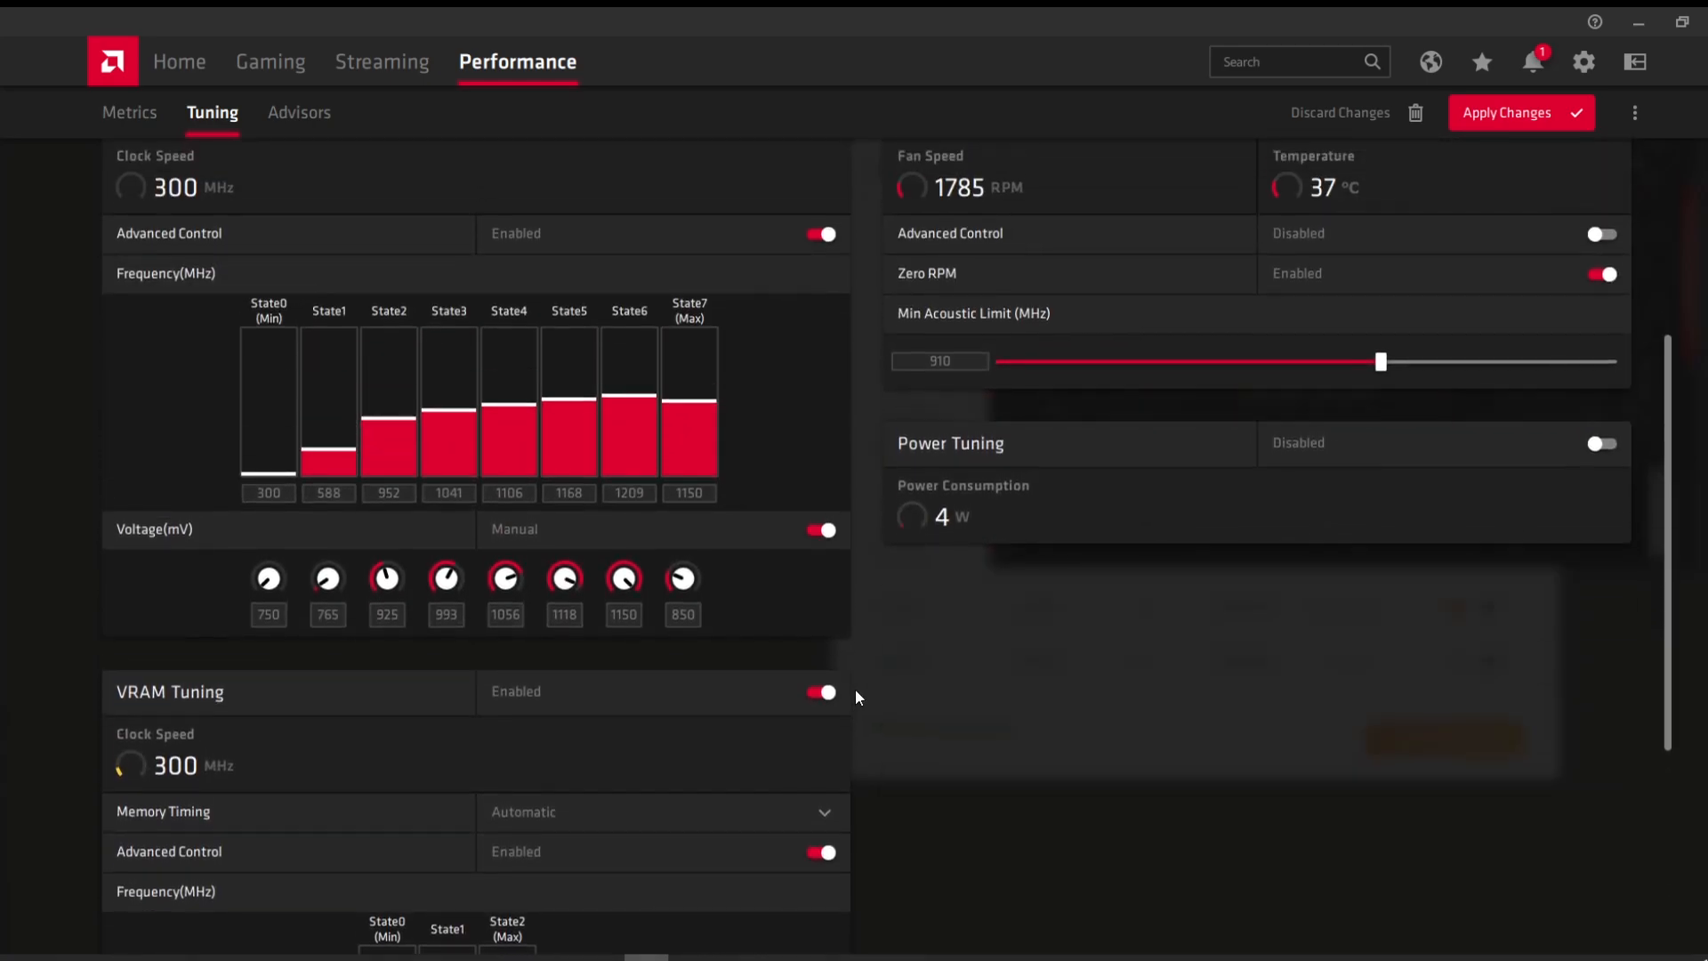
pyautogui.scroll(2, 861, 670)
pyautogui.scroll(1, 861, 670)
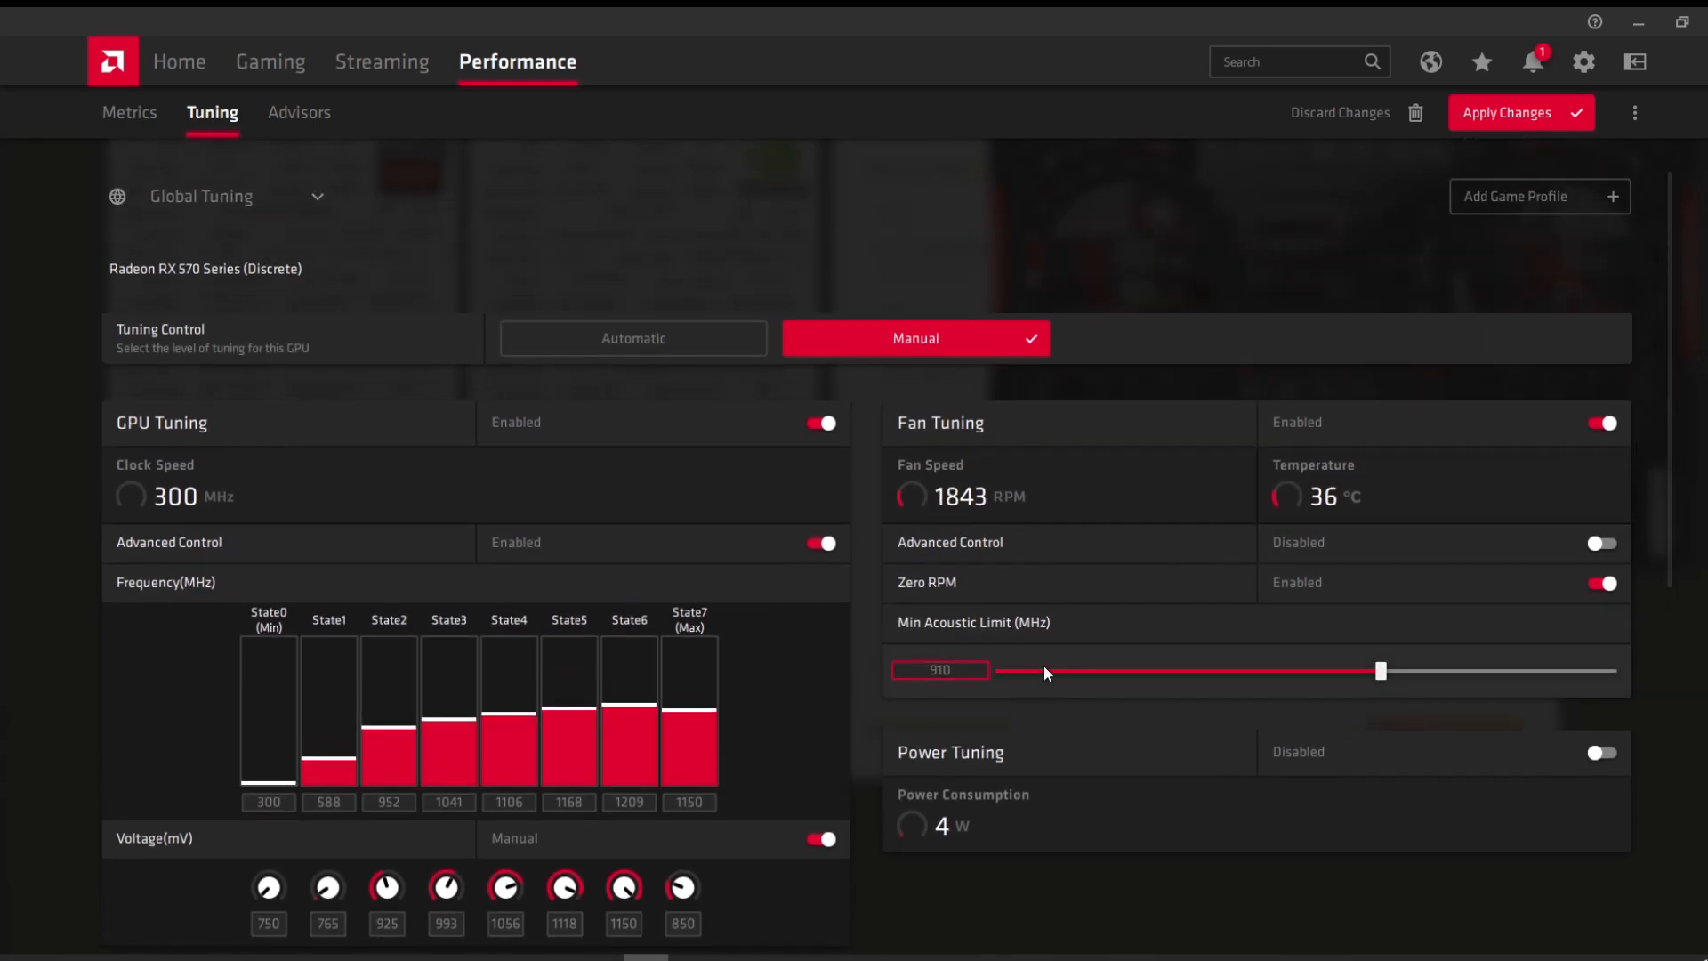
pyautogui.scroll(1, 1295, 660)
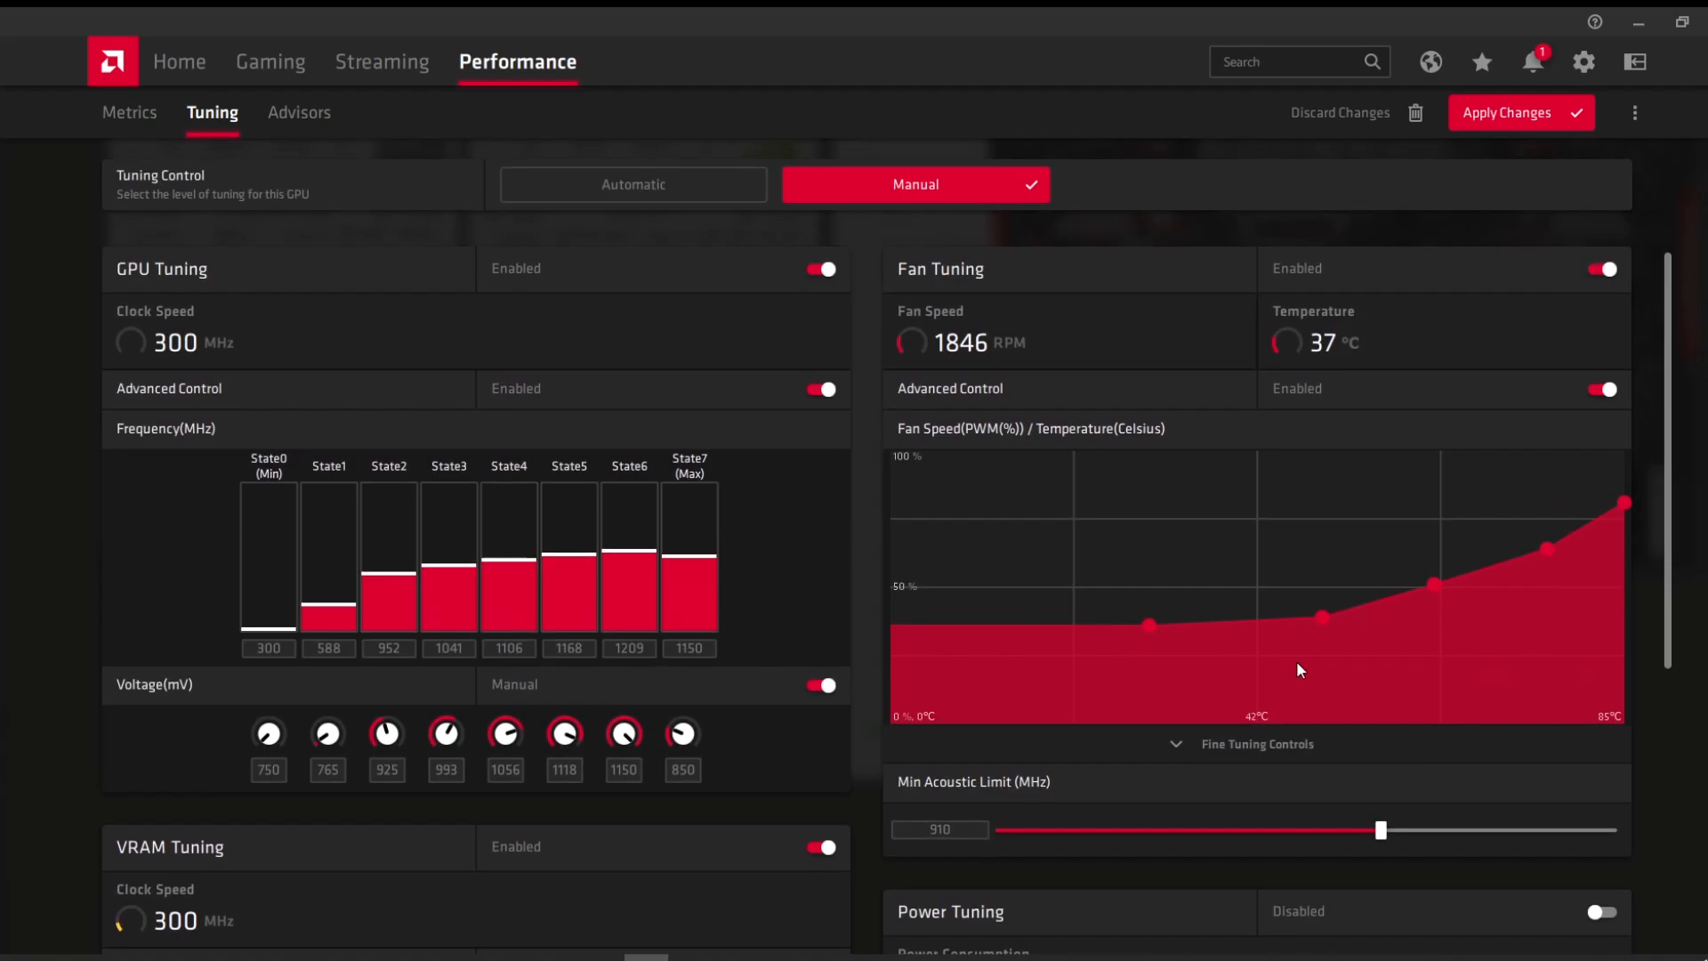
pyautogui.moveTo(1322, 615); pyautogui.dragTo(1263, 513)
# Step: Apply the RX 570 tuning changes and minimise Radeon Software
pyautogui.scroll(2, 1336, 534)
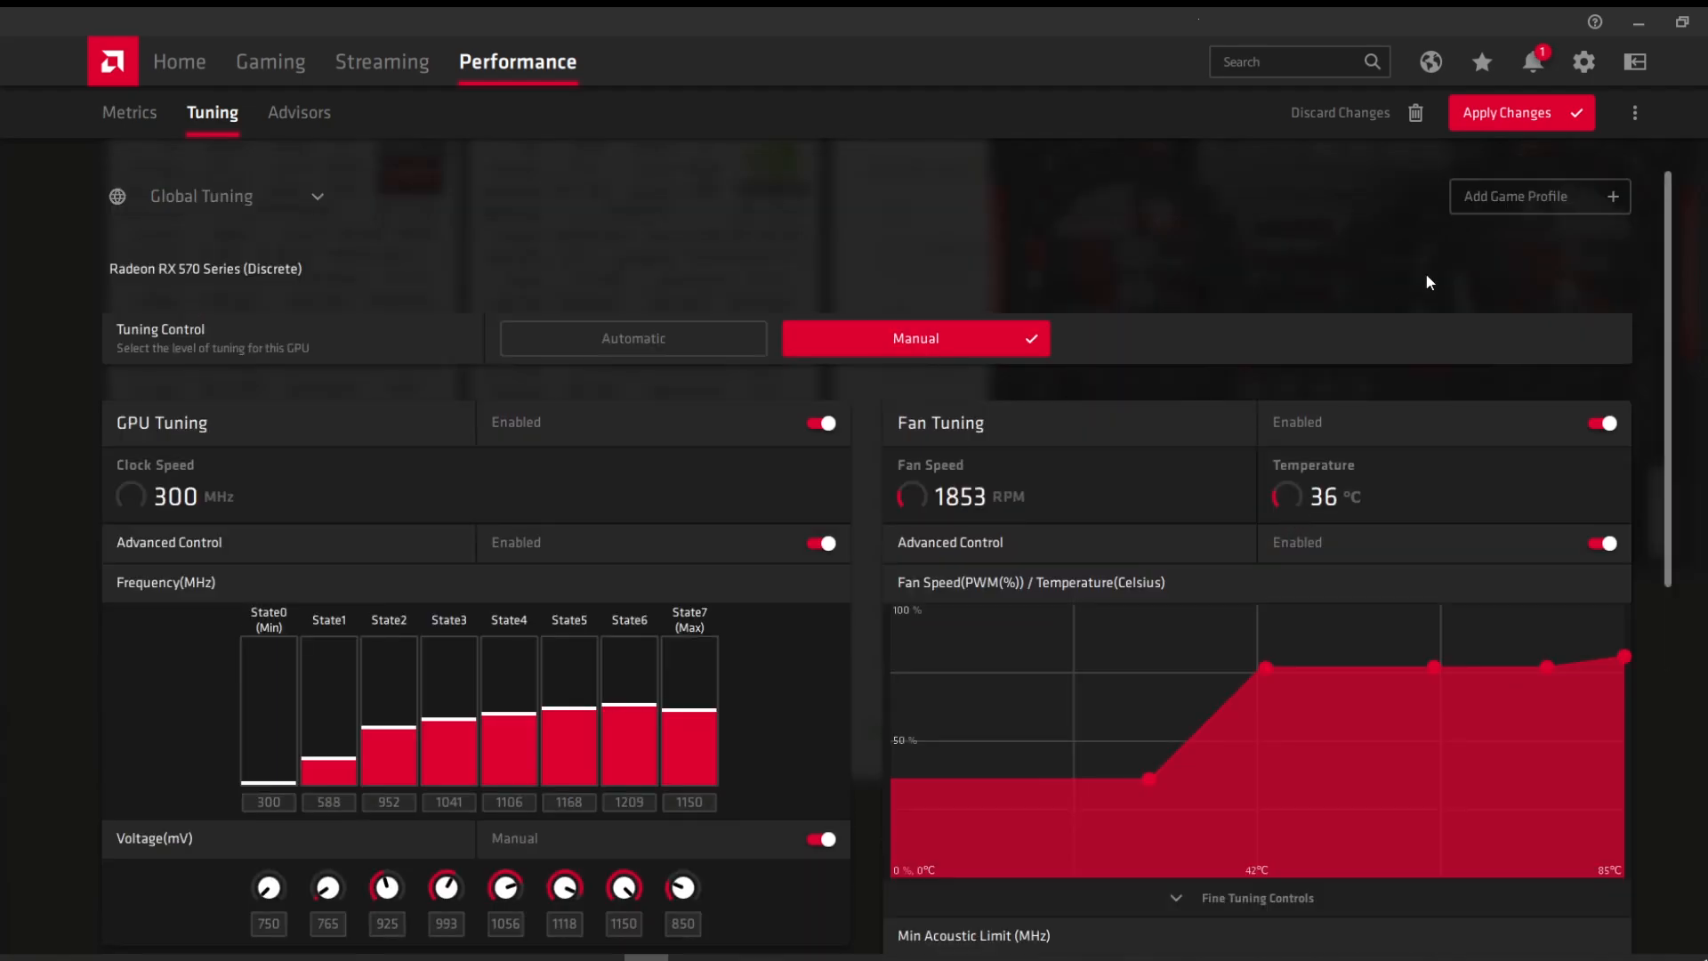
pyautogui.click(1520, 123)
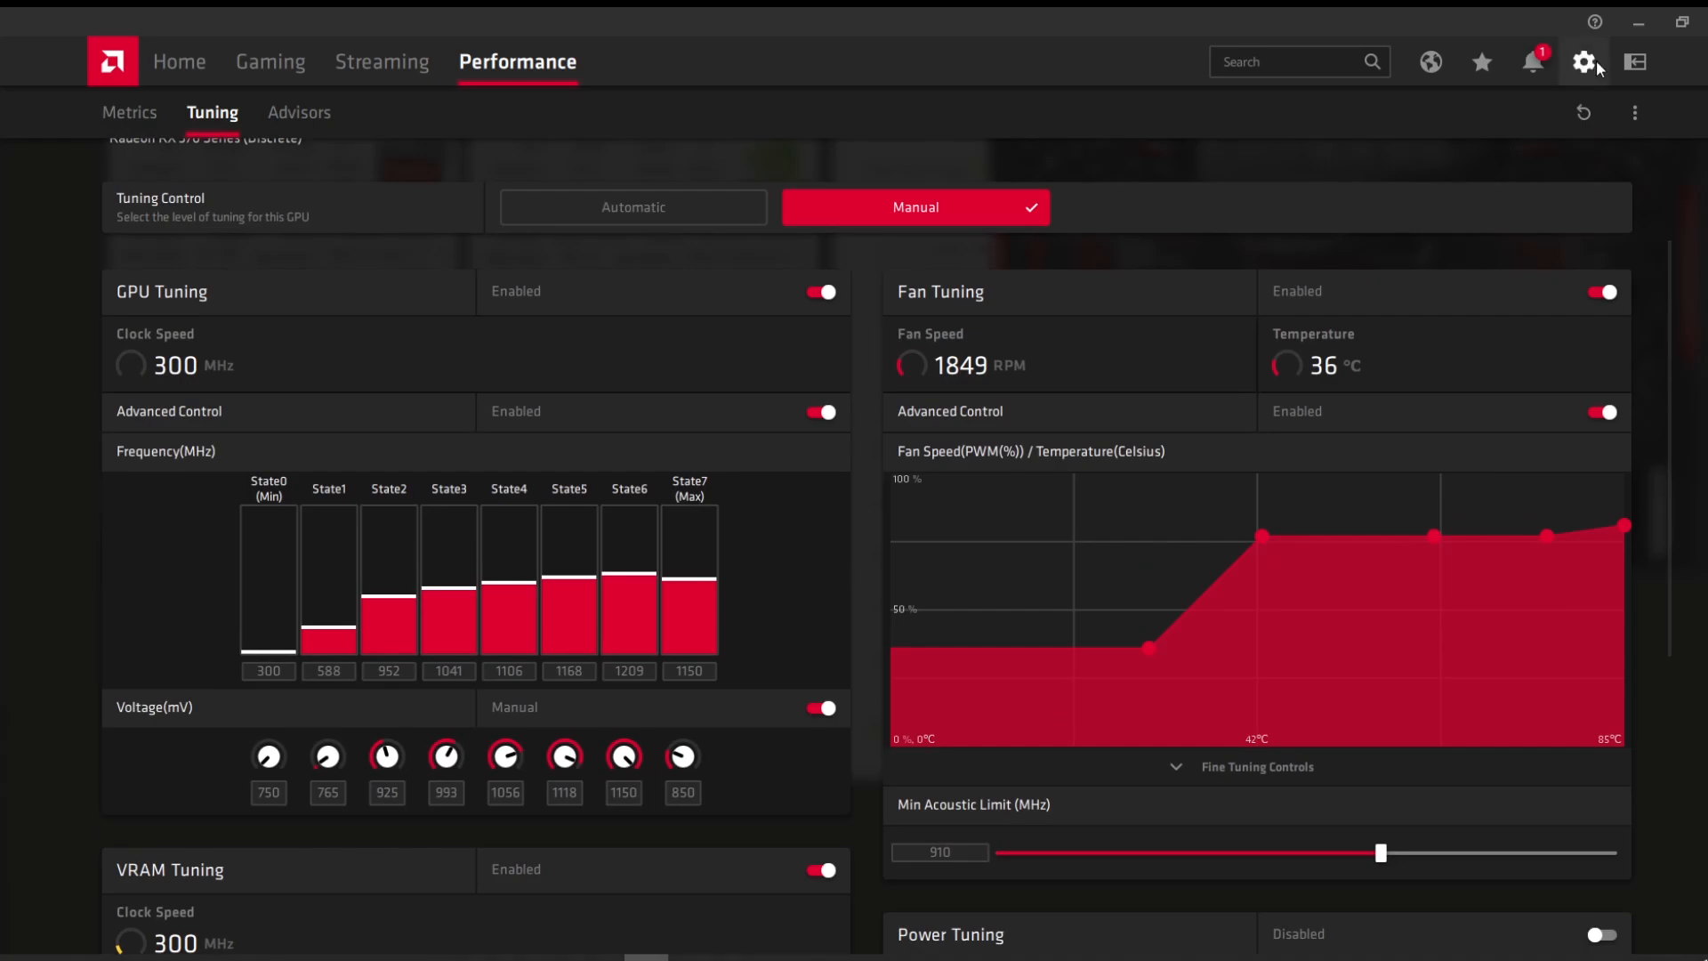
pyautogui.click(1634, 34)
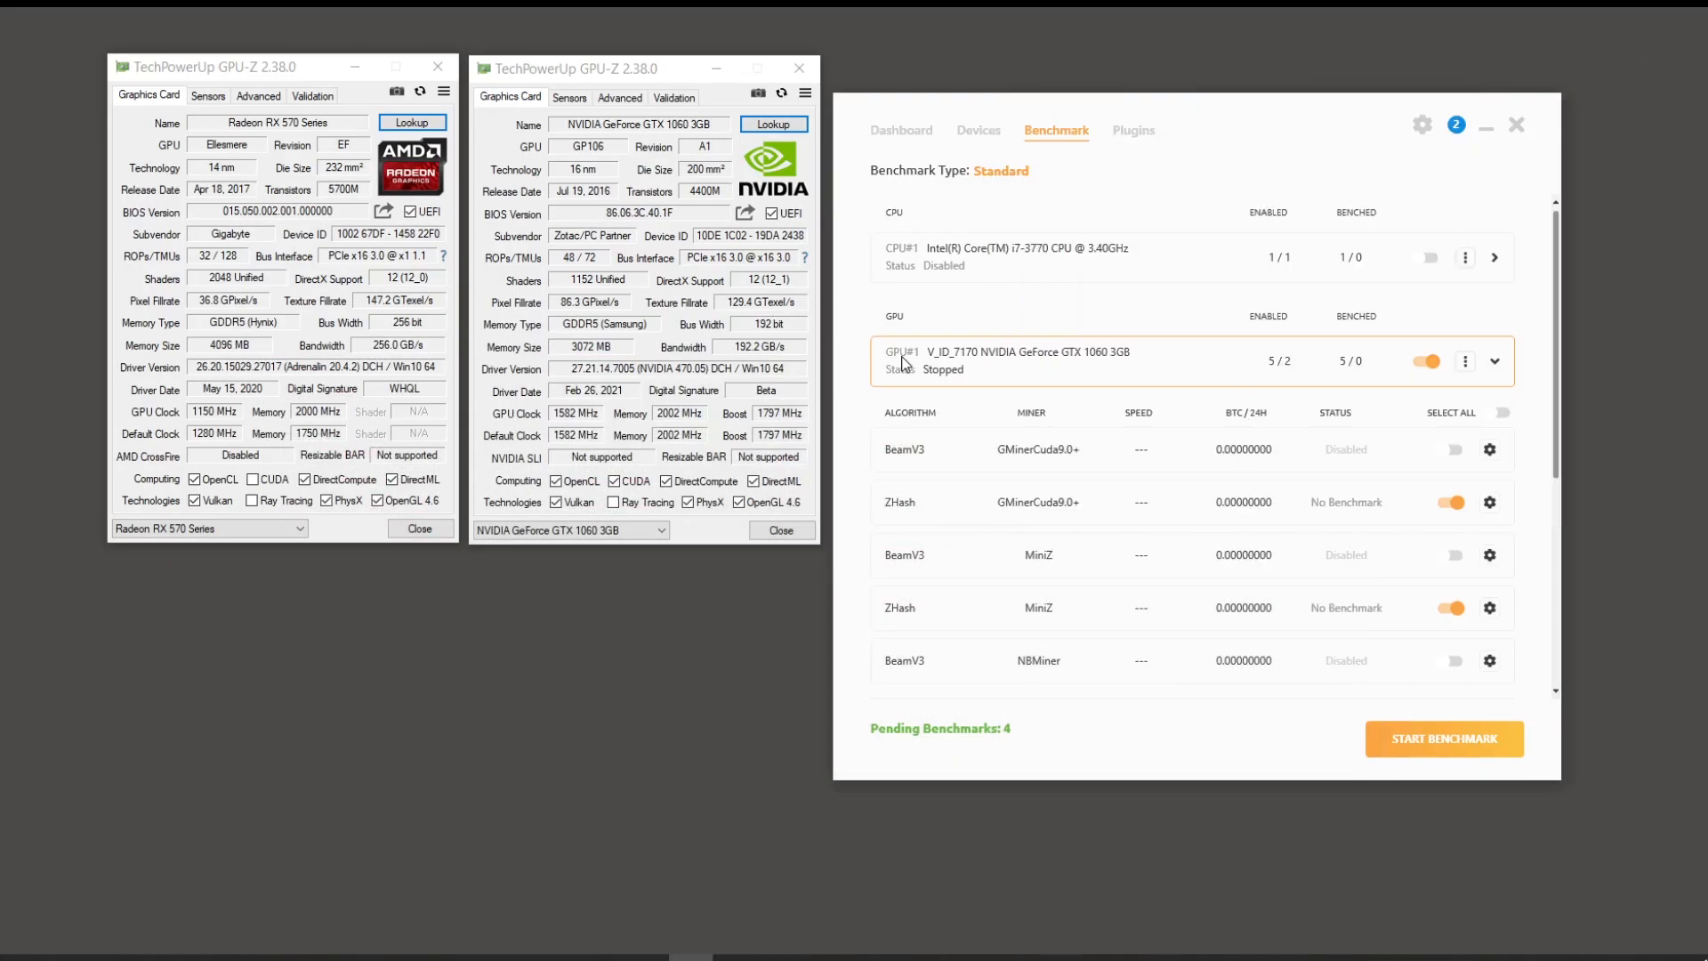
# Step: Run the pending benchmarks until none remain, then move the miner console to the lower right
pyautogui.click(1469, 736)
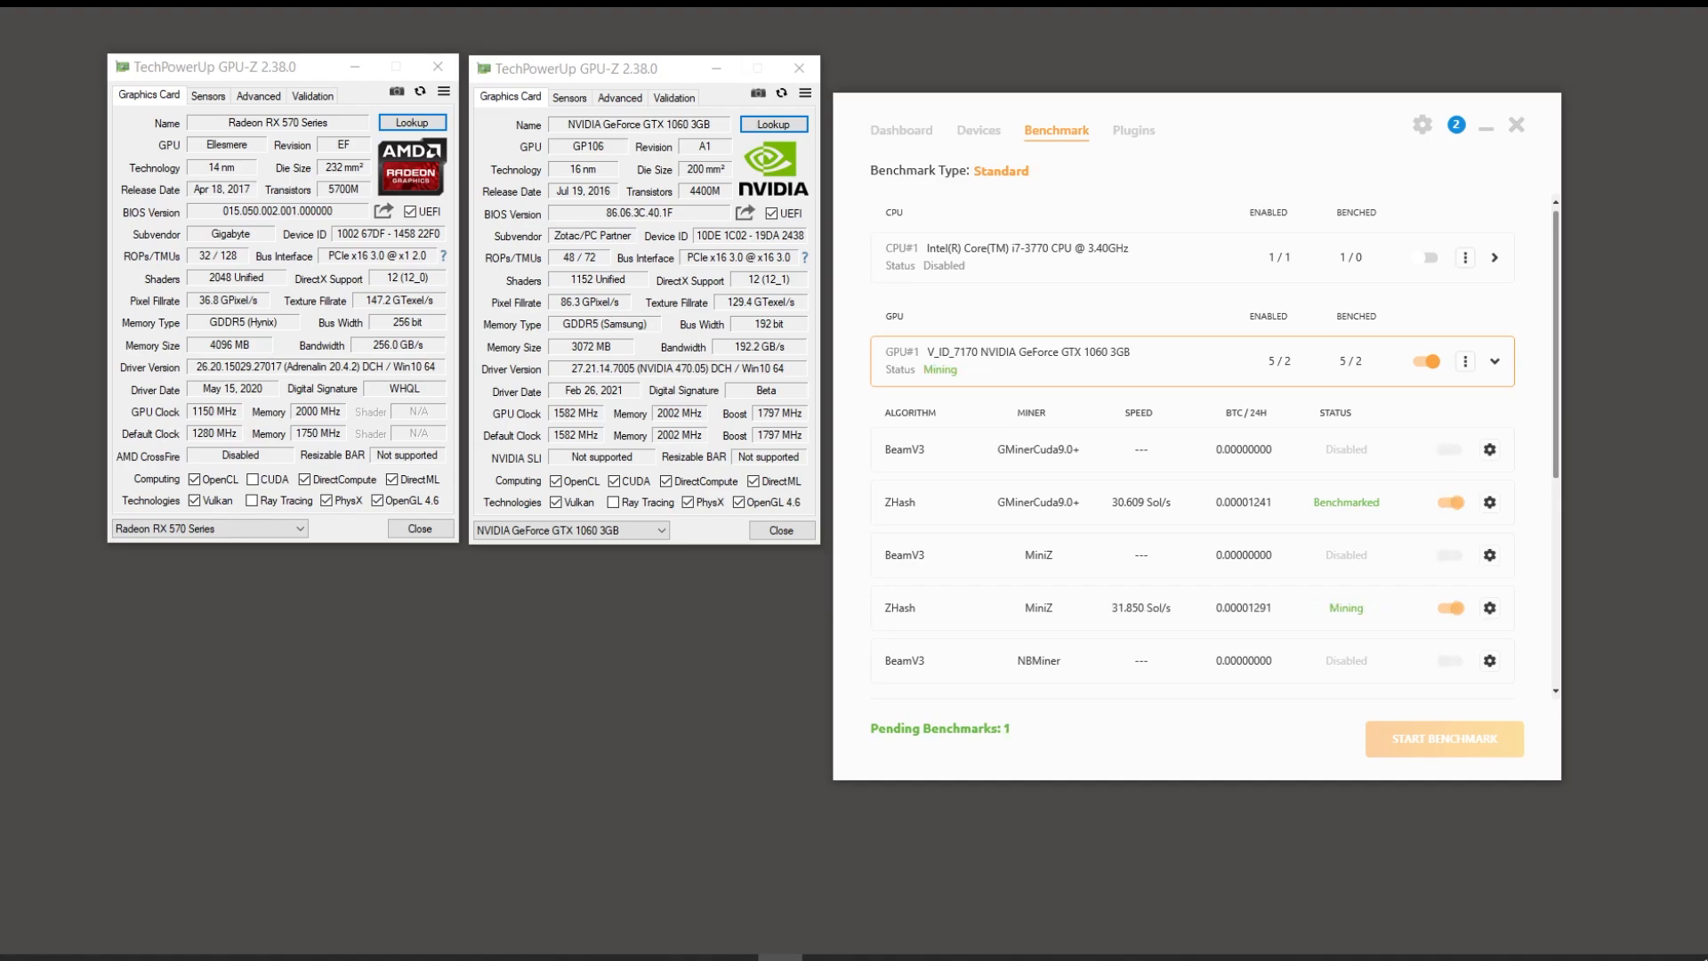
pyautogui.scroll(-3, 1111, 377)
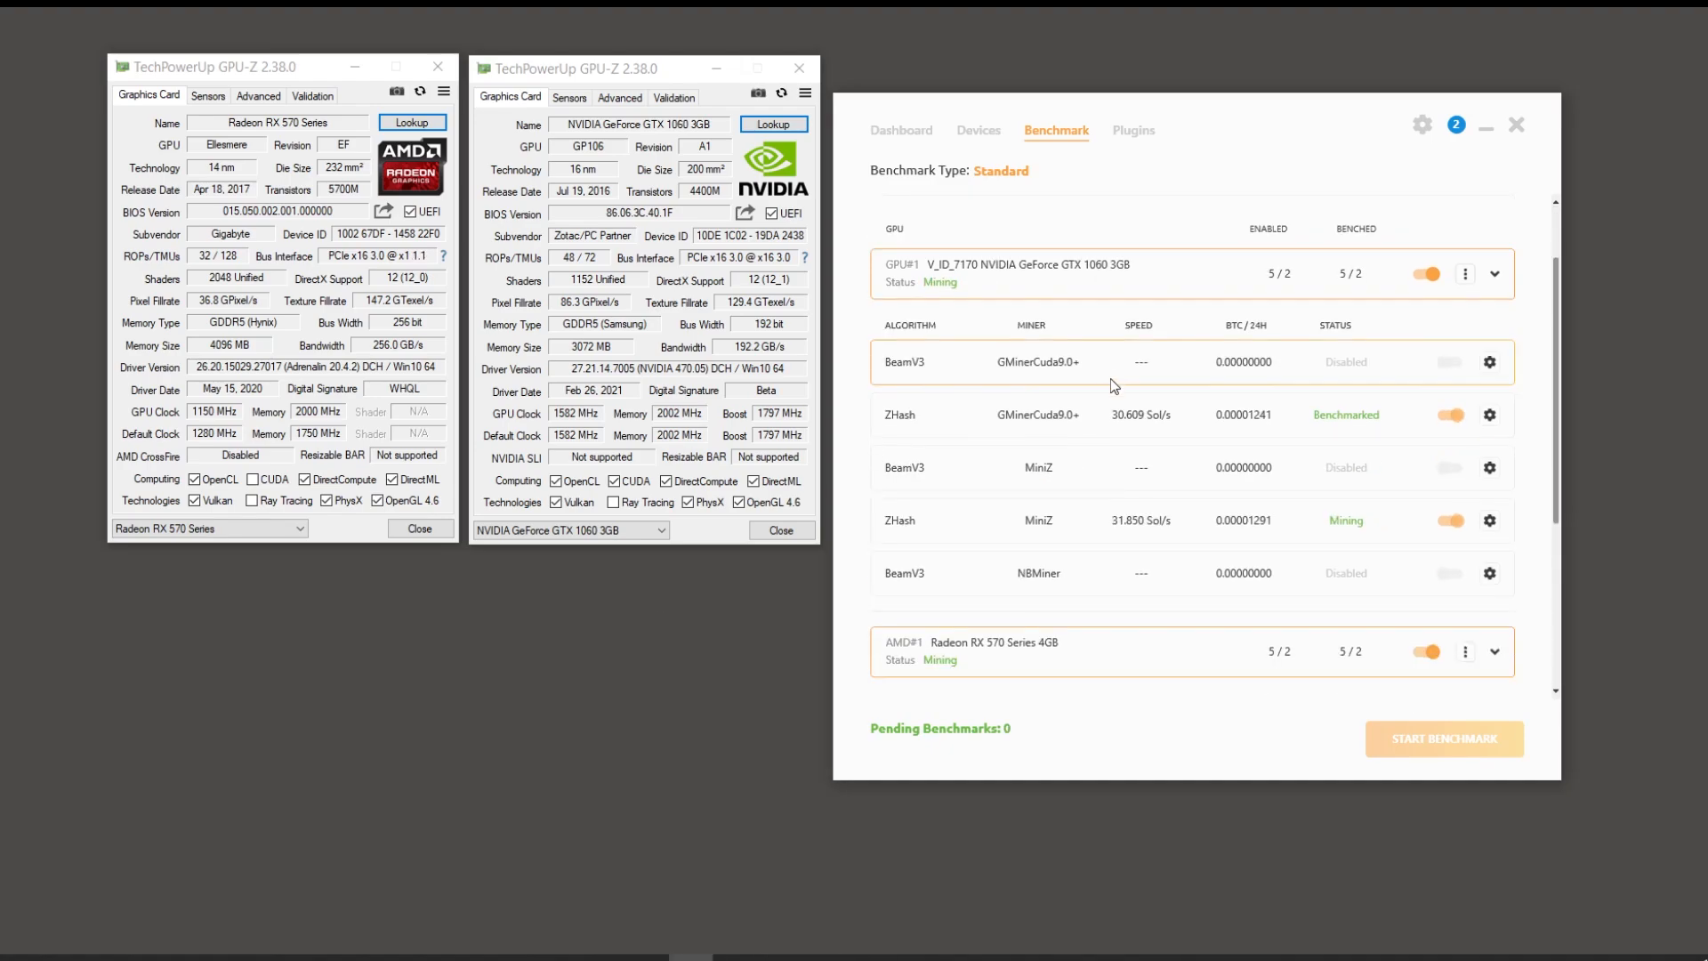
pyautogui.scroll(-3, 1121, 411)
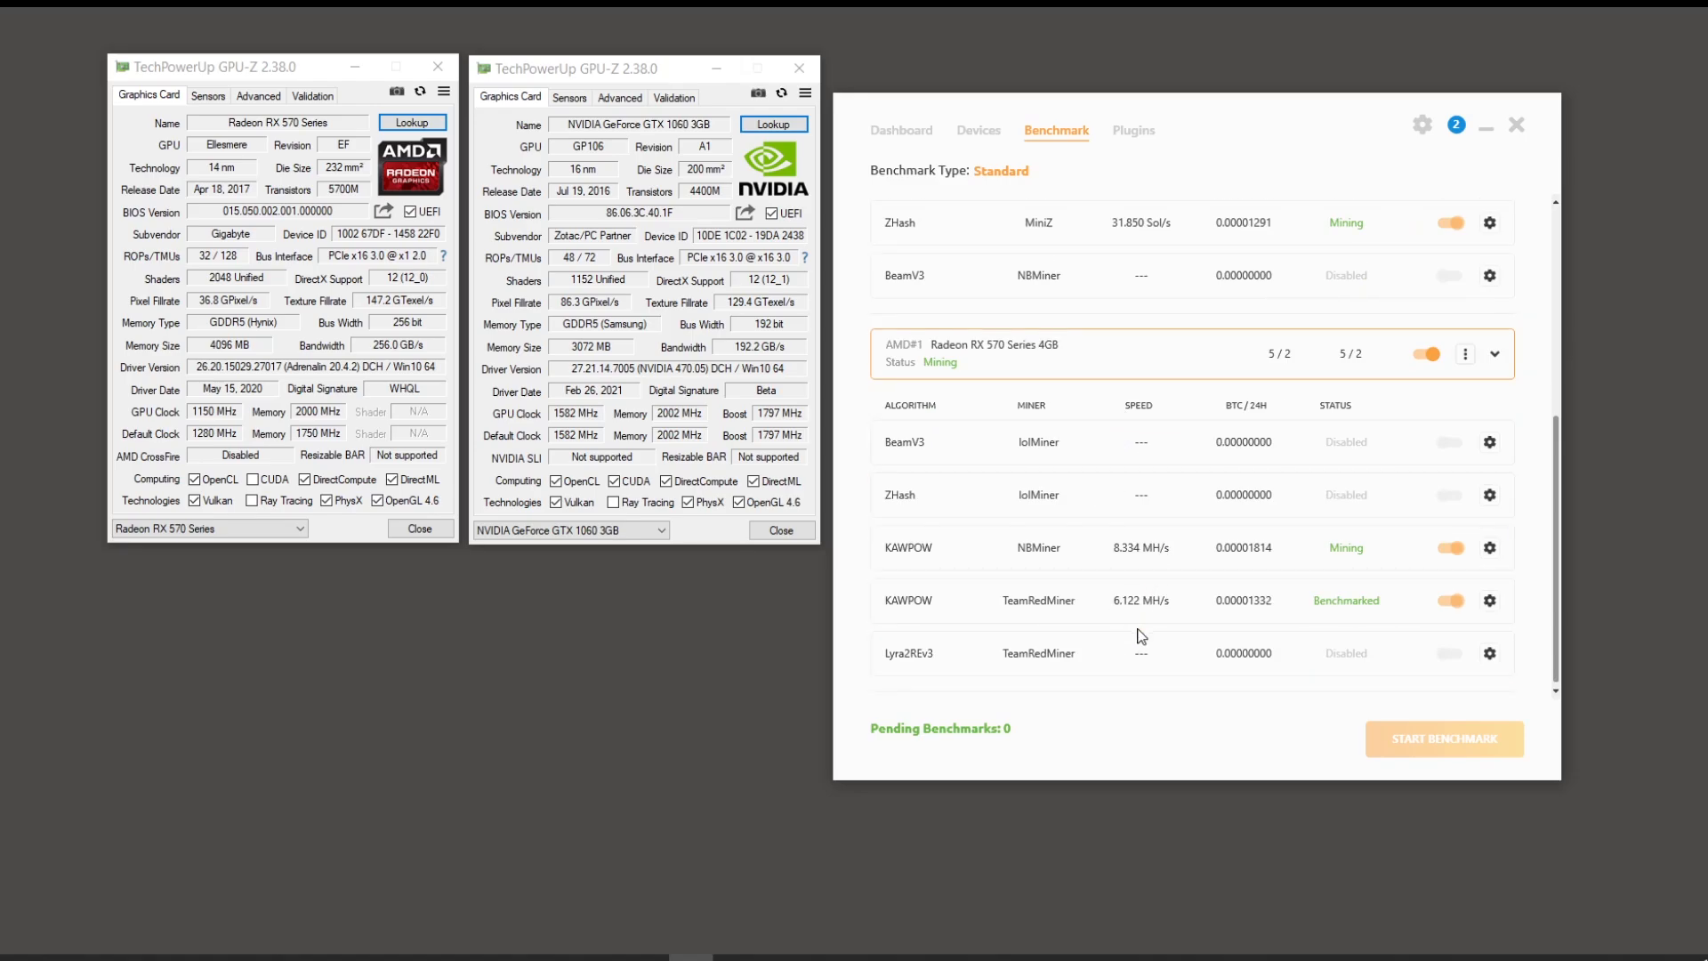
pyautogui.scroll(5, 1186, 587)
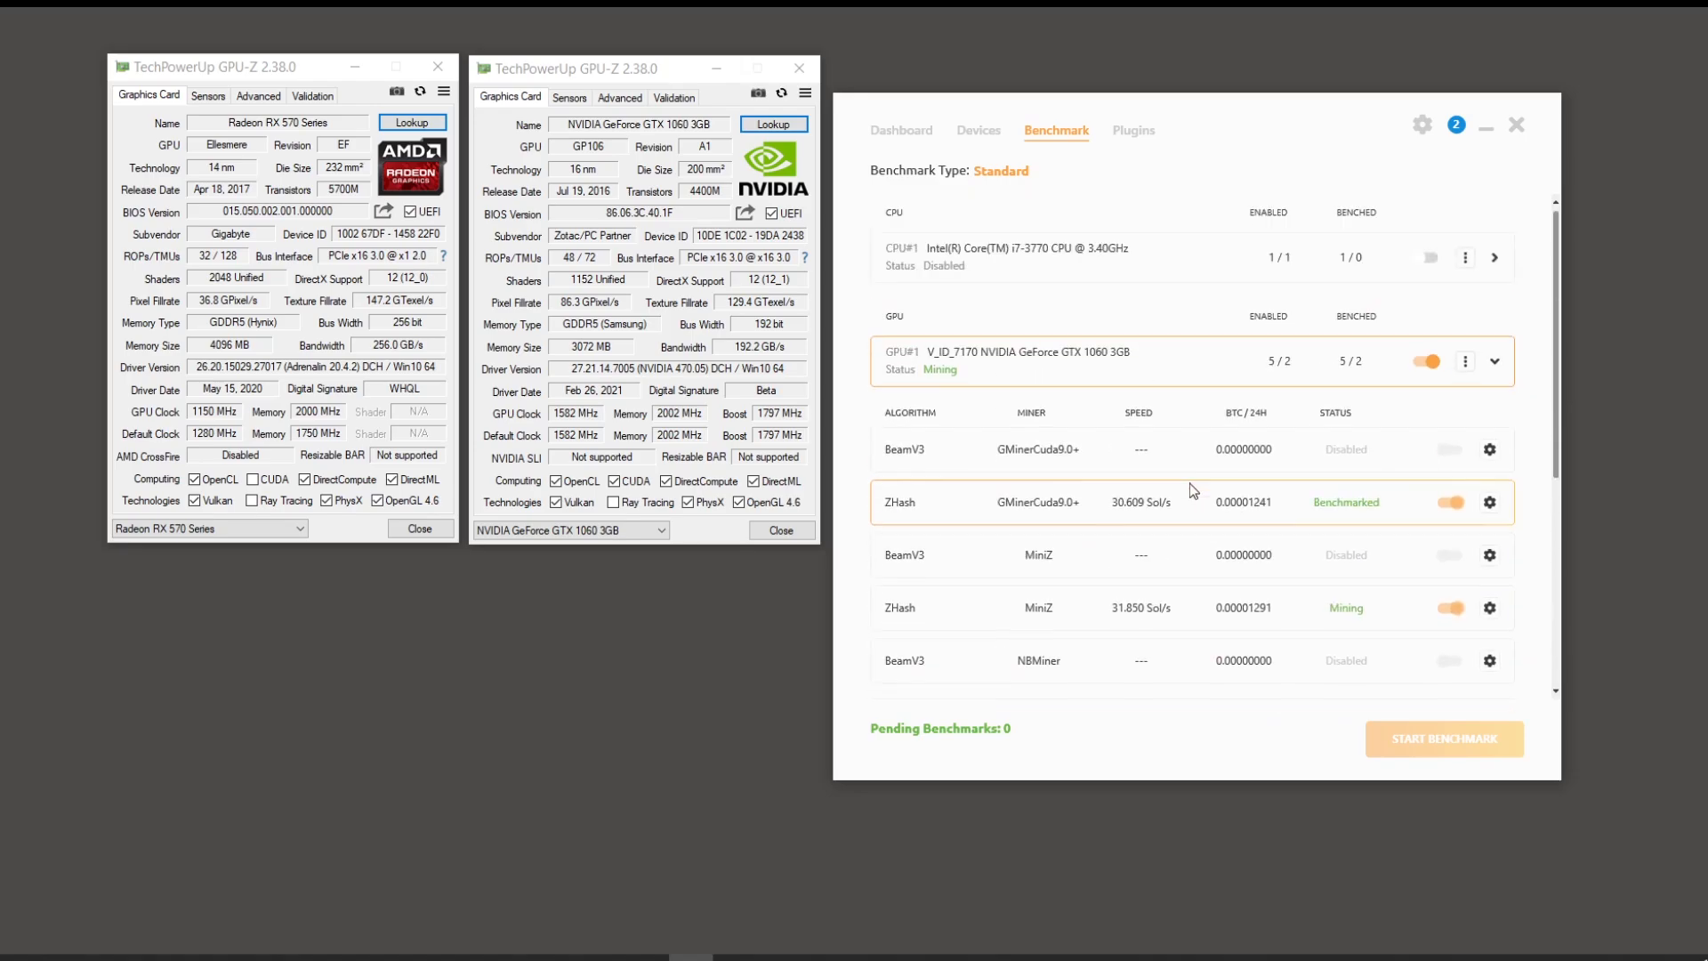
pyautogui.scroll(-3, 1190, 489)
pyautogui.scroll(5, 1183, 432)
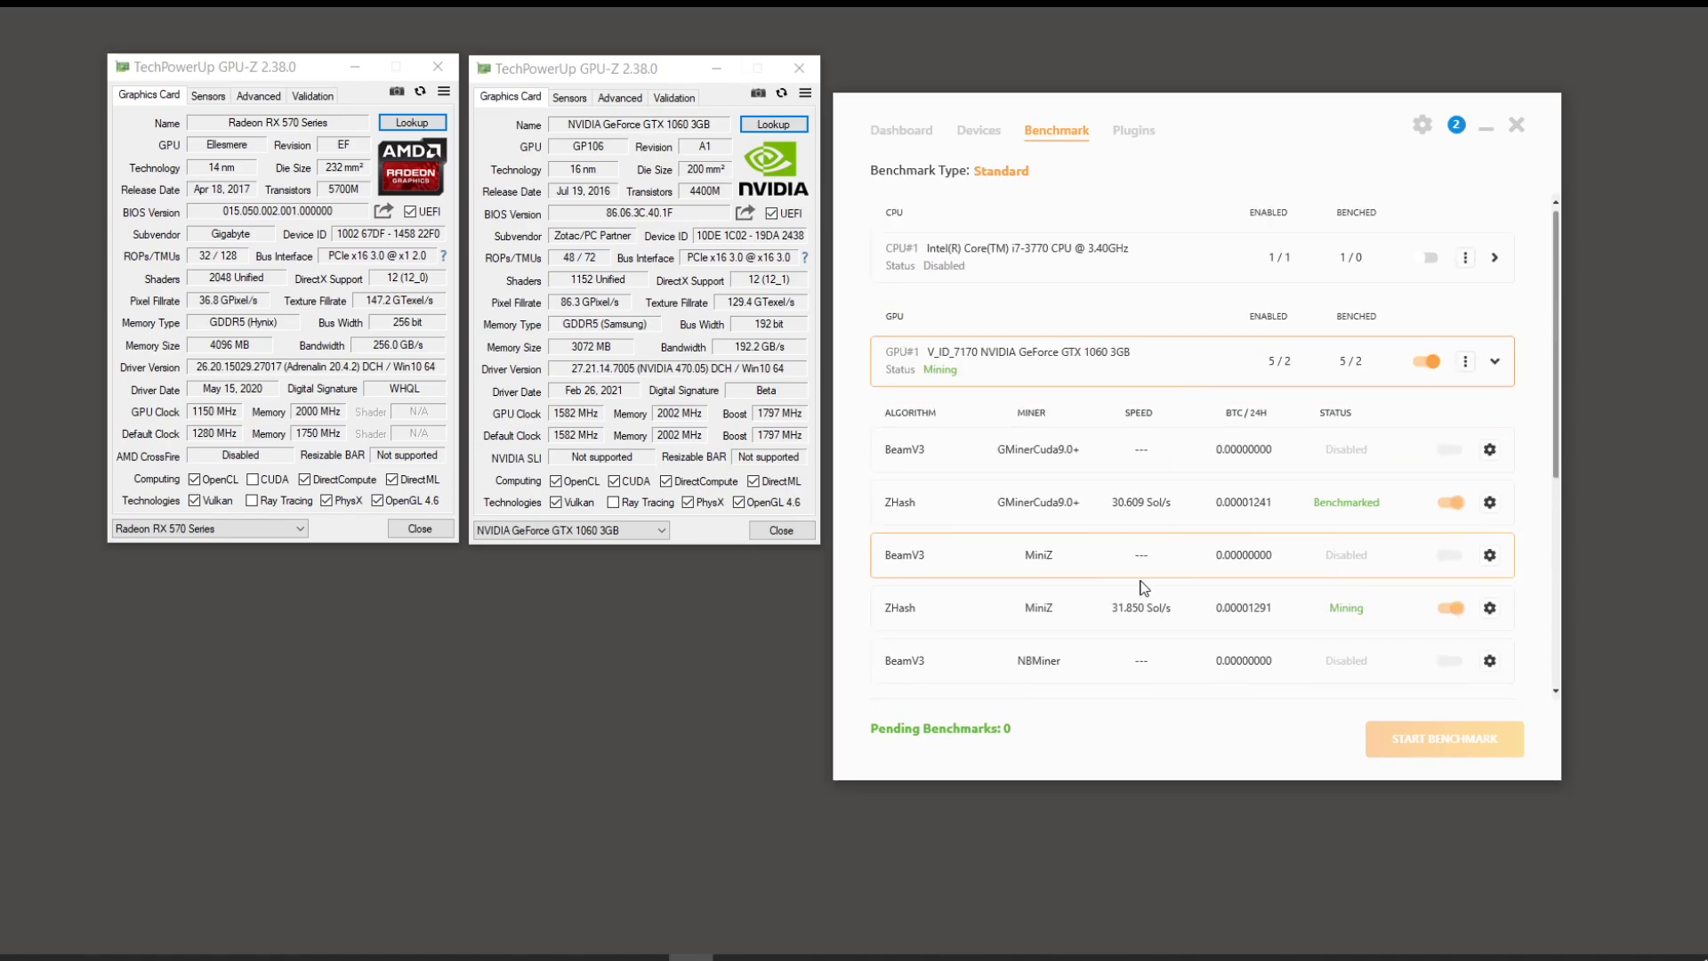
pyautogui.scroll(-3, 1152, 658)
pyautogui.scroll(-1, 1151, 658)
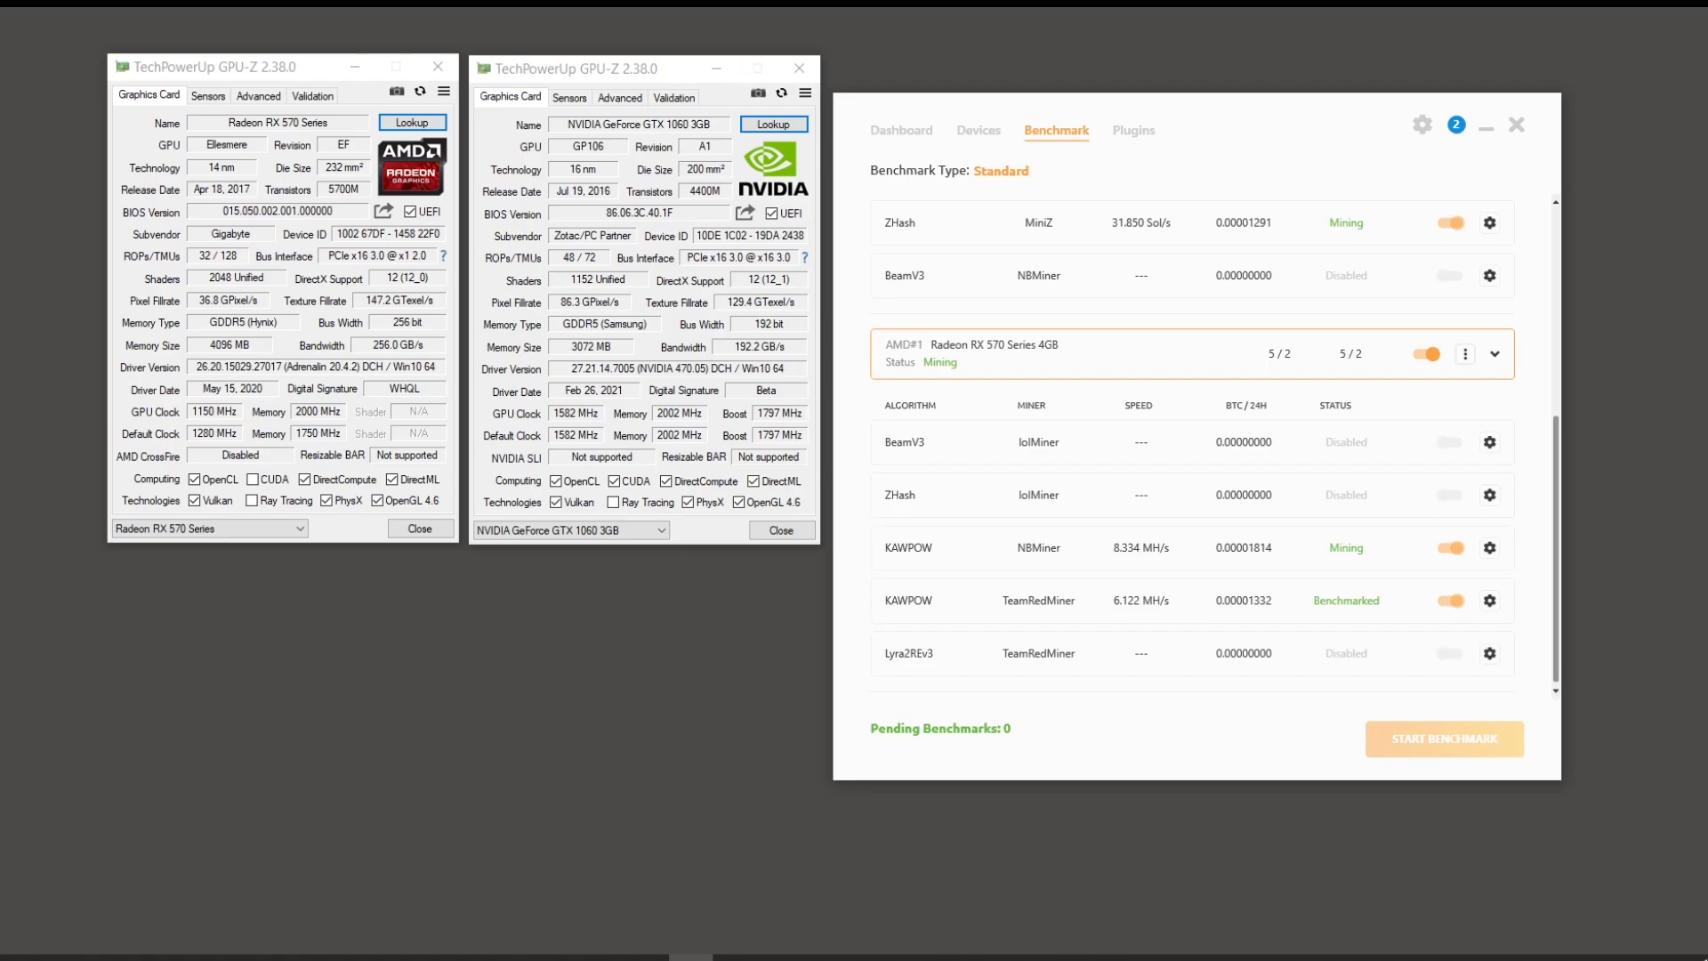
pyautogui.moveTo(0, 360); pyautogui.dragTo(1385, 478)
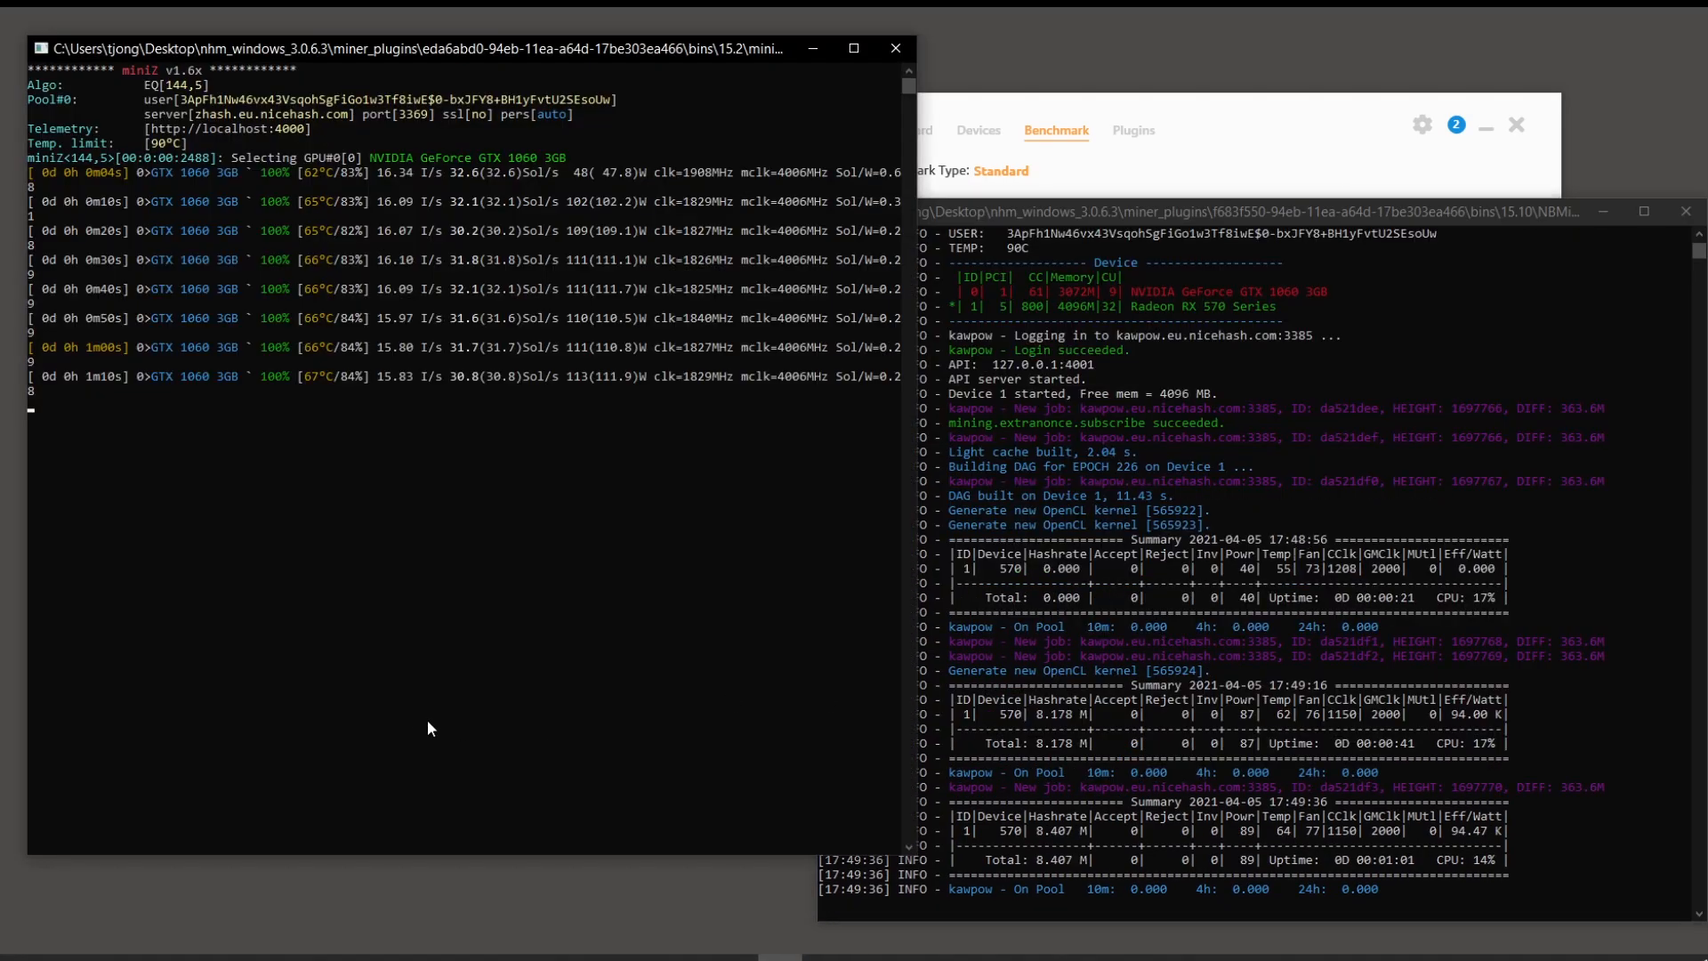
# Step: Widen the miniZ console so lines stop wrapping, then bring the NBMiner console forward
pyautogui.moveTo(919, 383); pyautogui.dragTo(1010, 374)
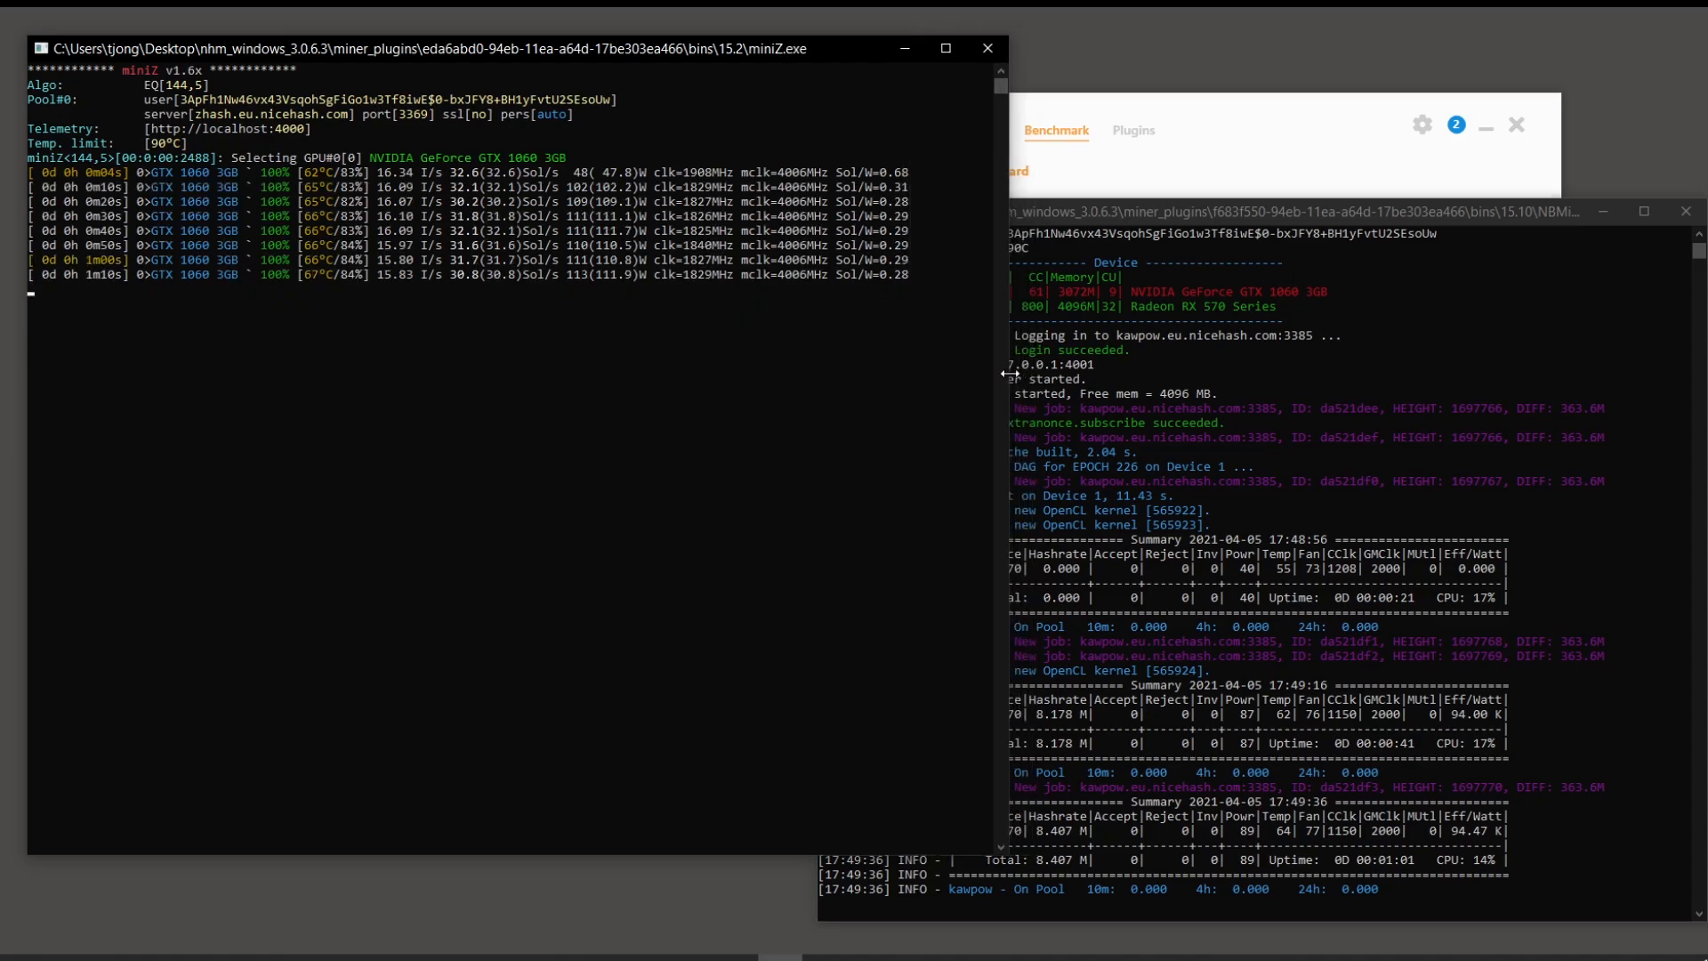
pyautogui.click(438, 288)
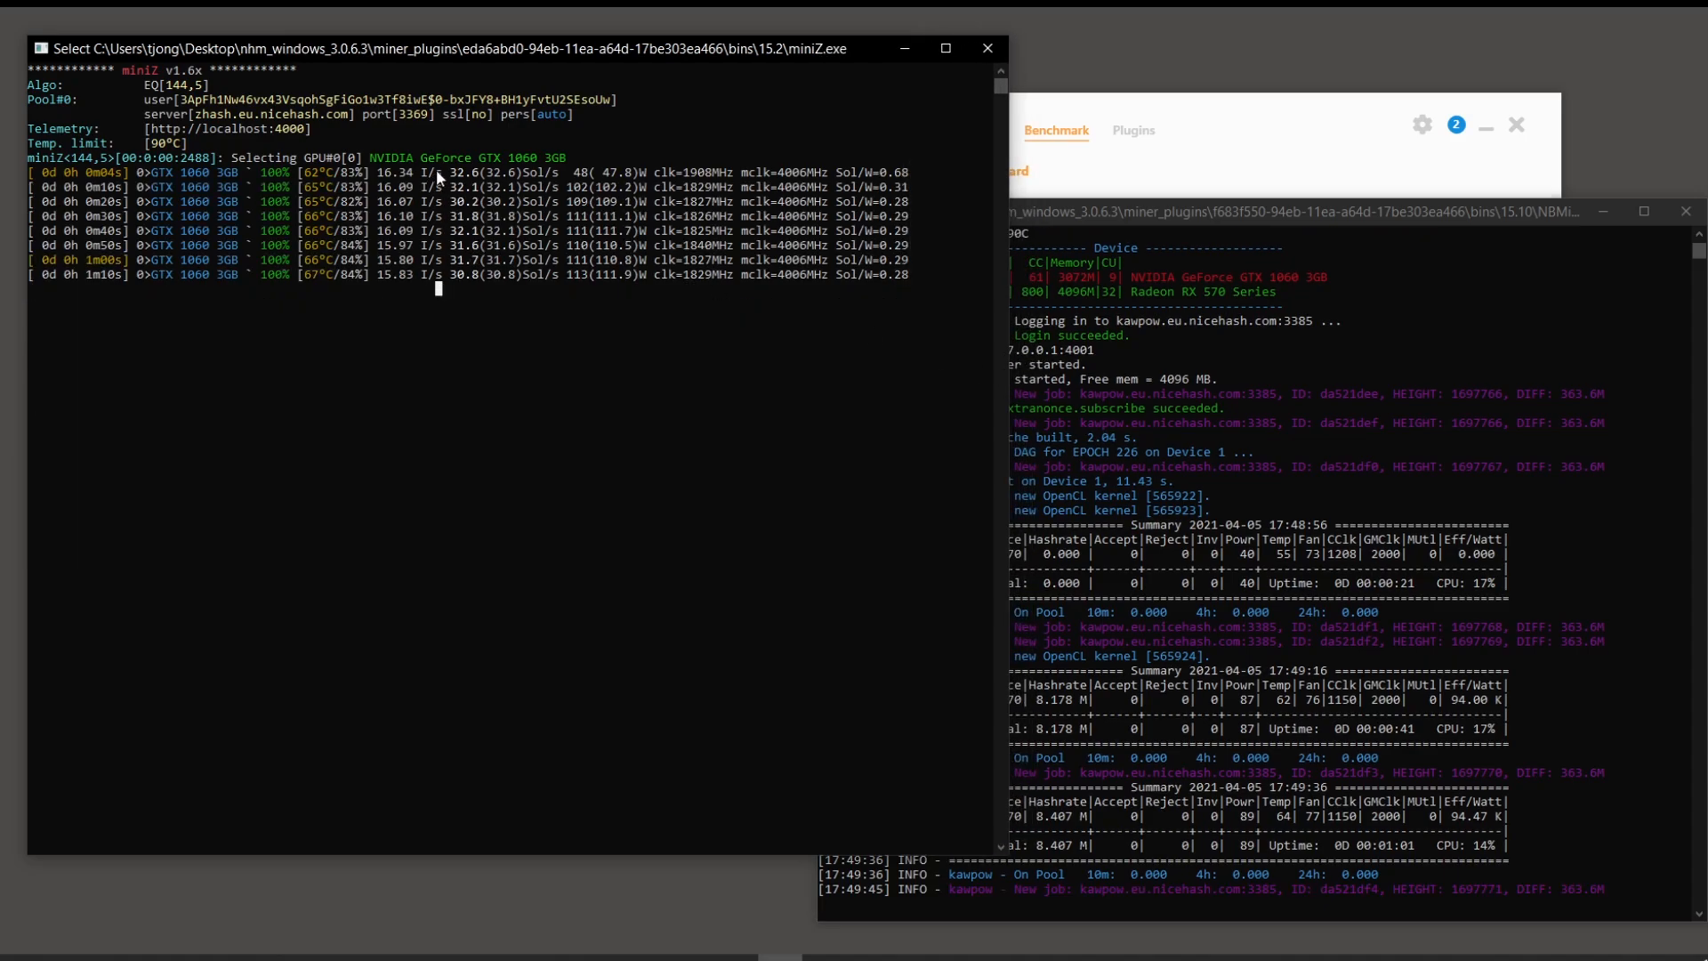
pyautogui.click(435, 346)
pyautogui.rightClick(441, 347)
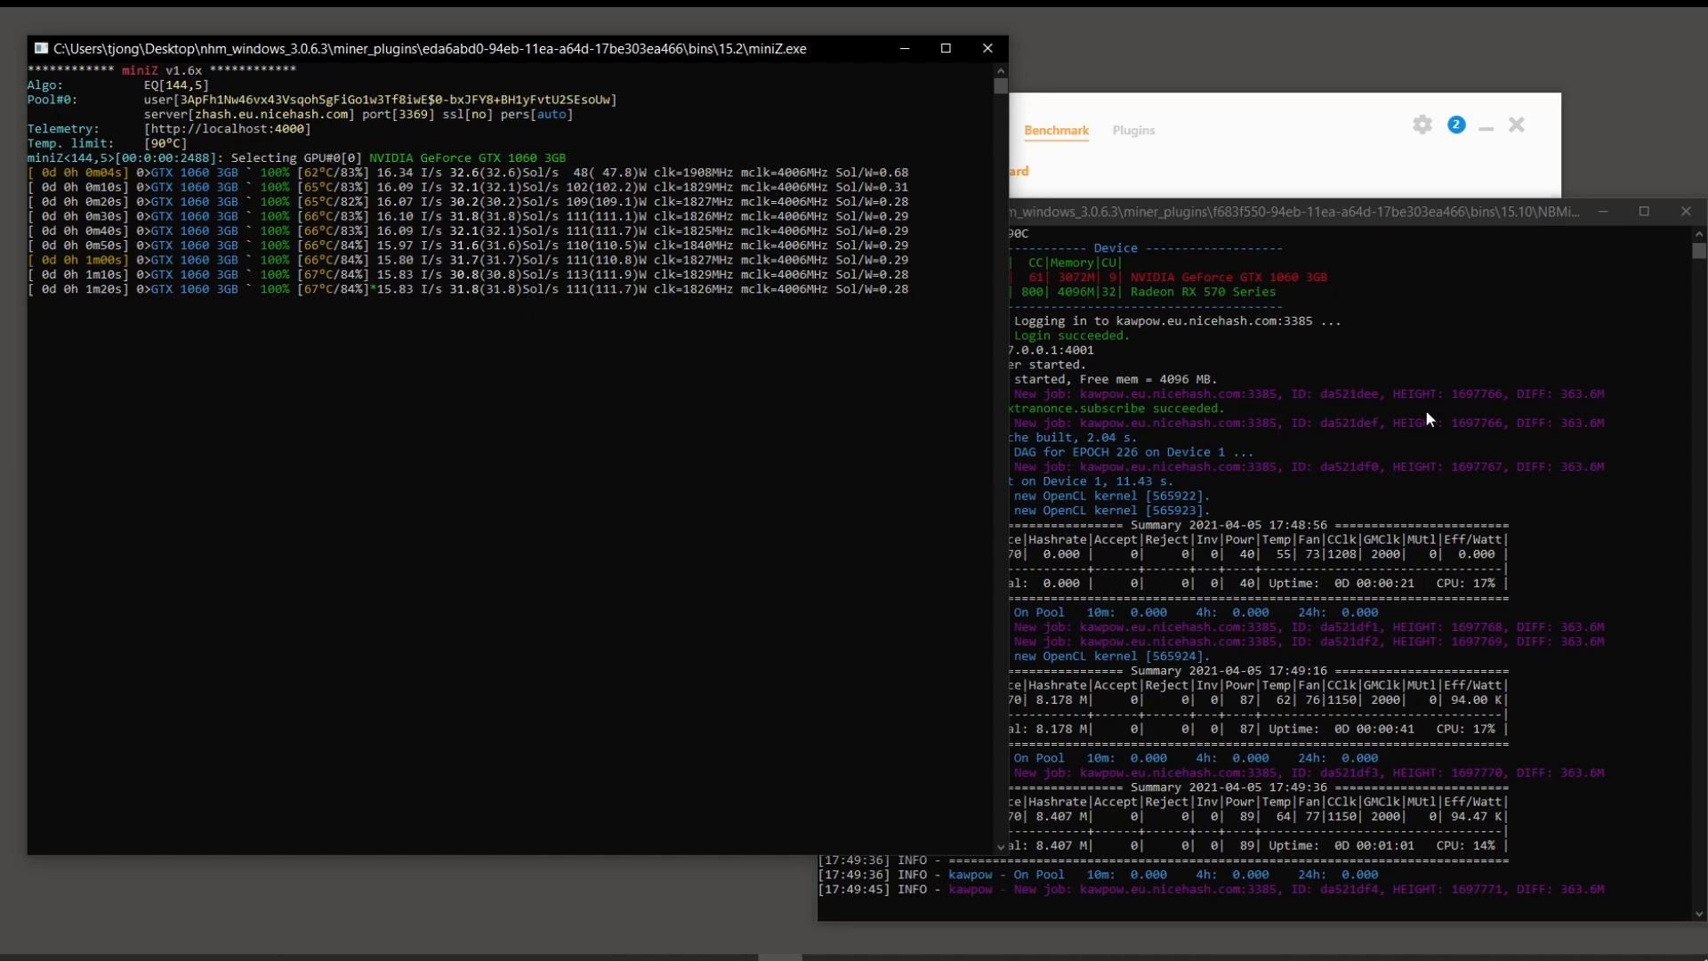
pyautogui.click(1470, 210)
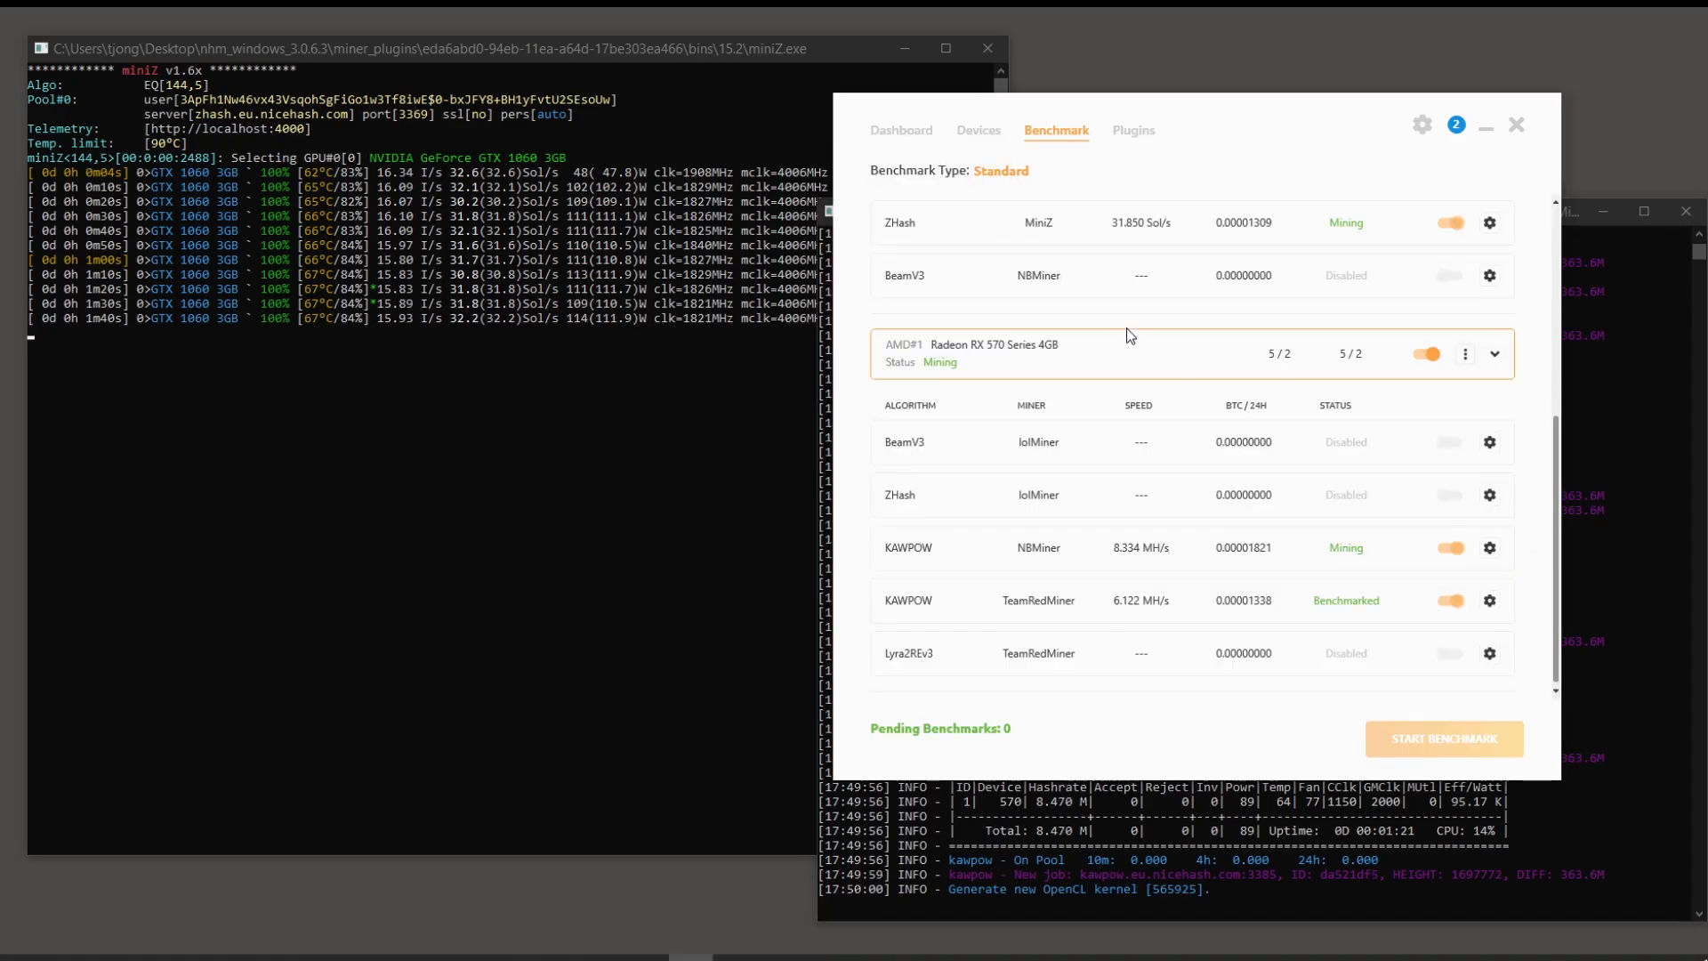
# Step: Stop mining and disable KAWPOW on NBMiner for the RX 570
pyautogui.click(901, 132)
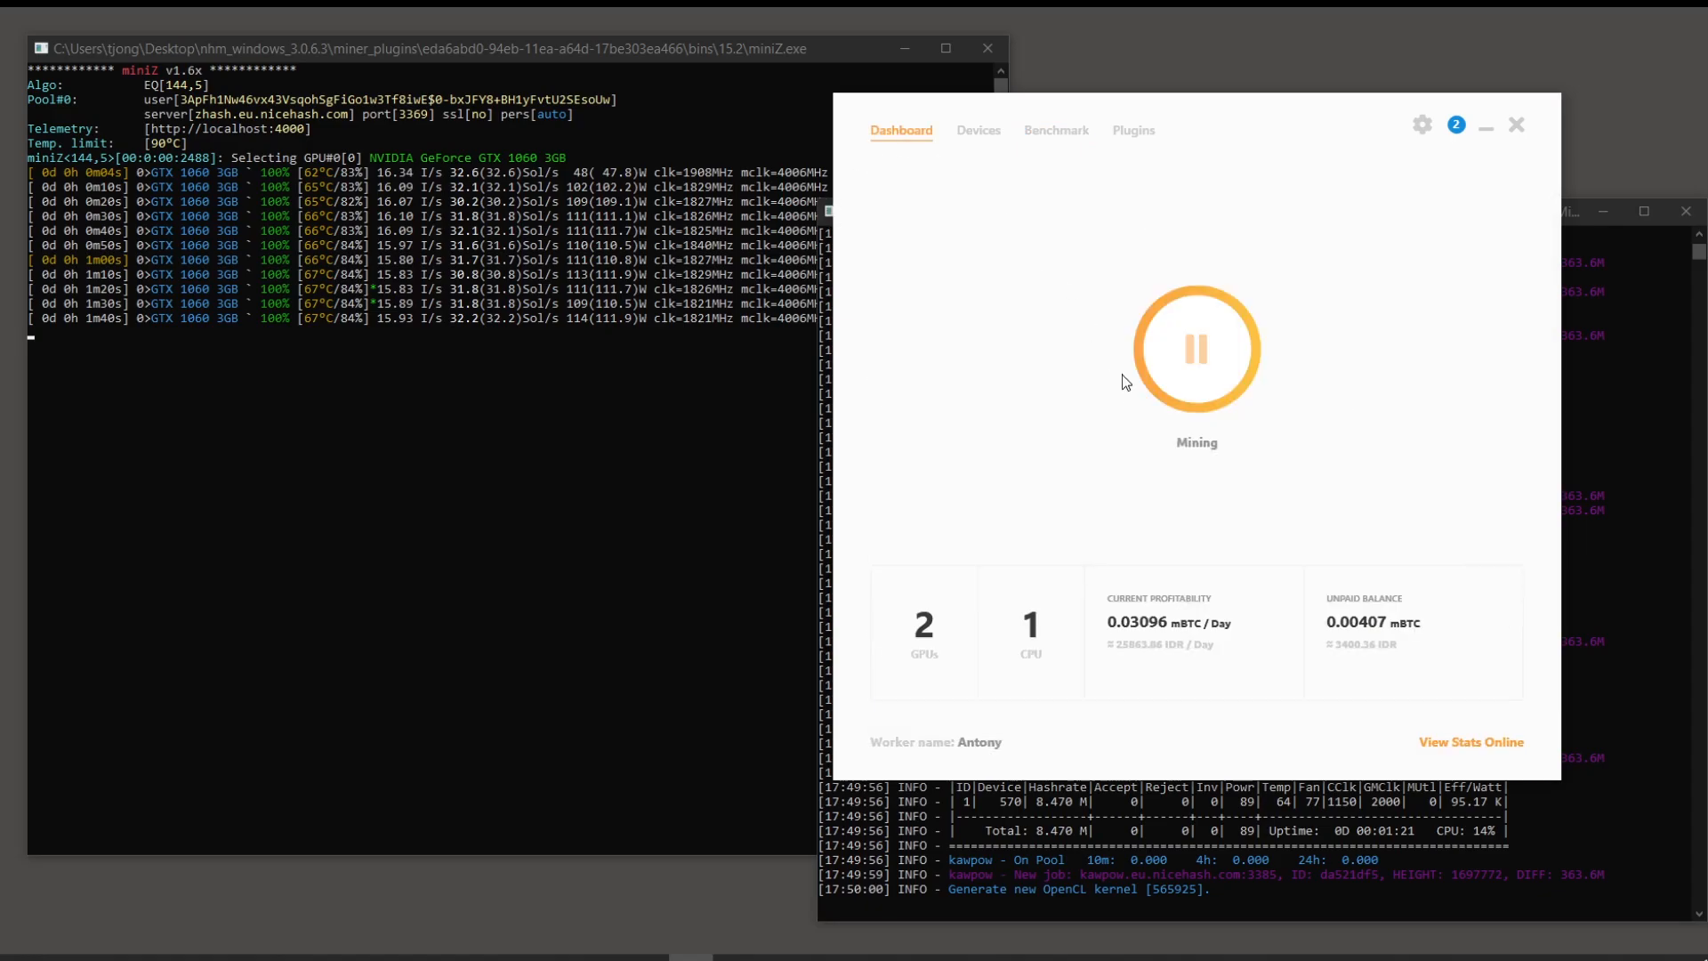
pyautogui.click(1193, 377)
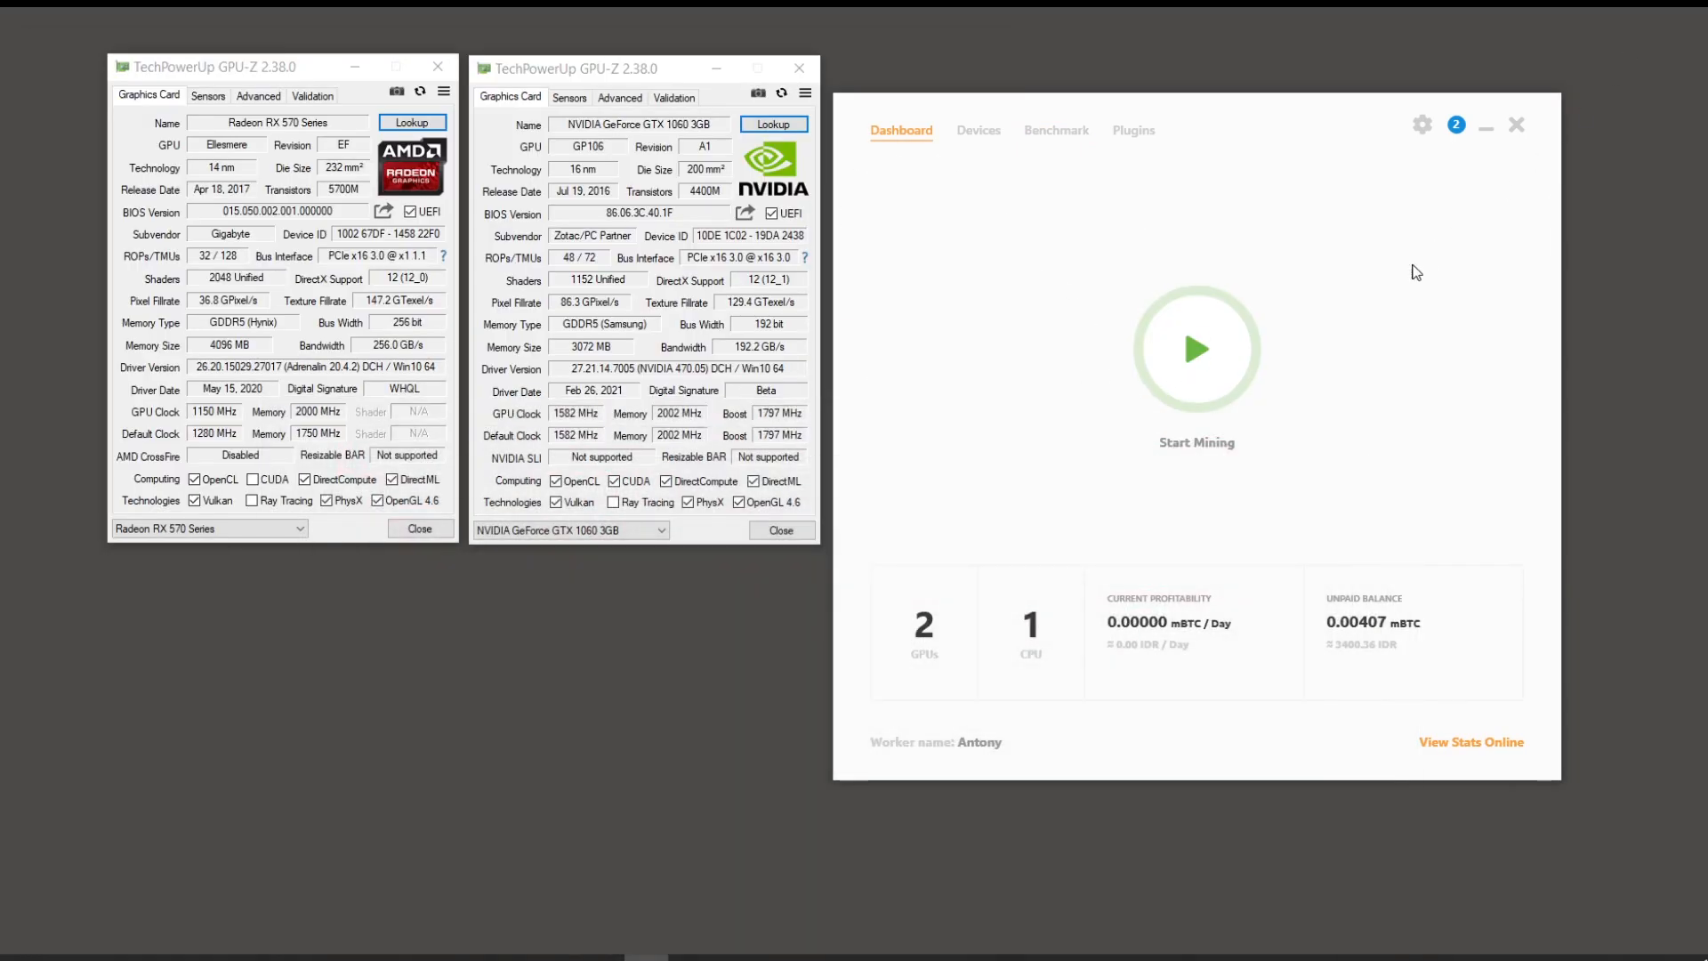
pyautogui.click(1071, 134)
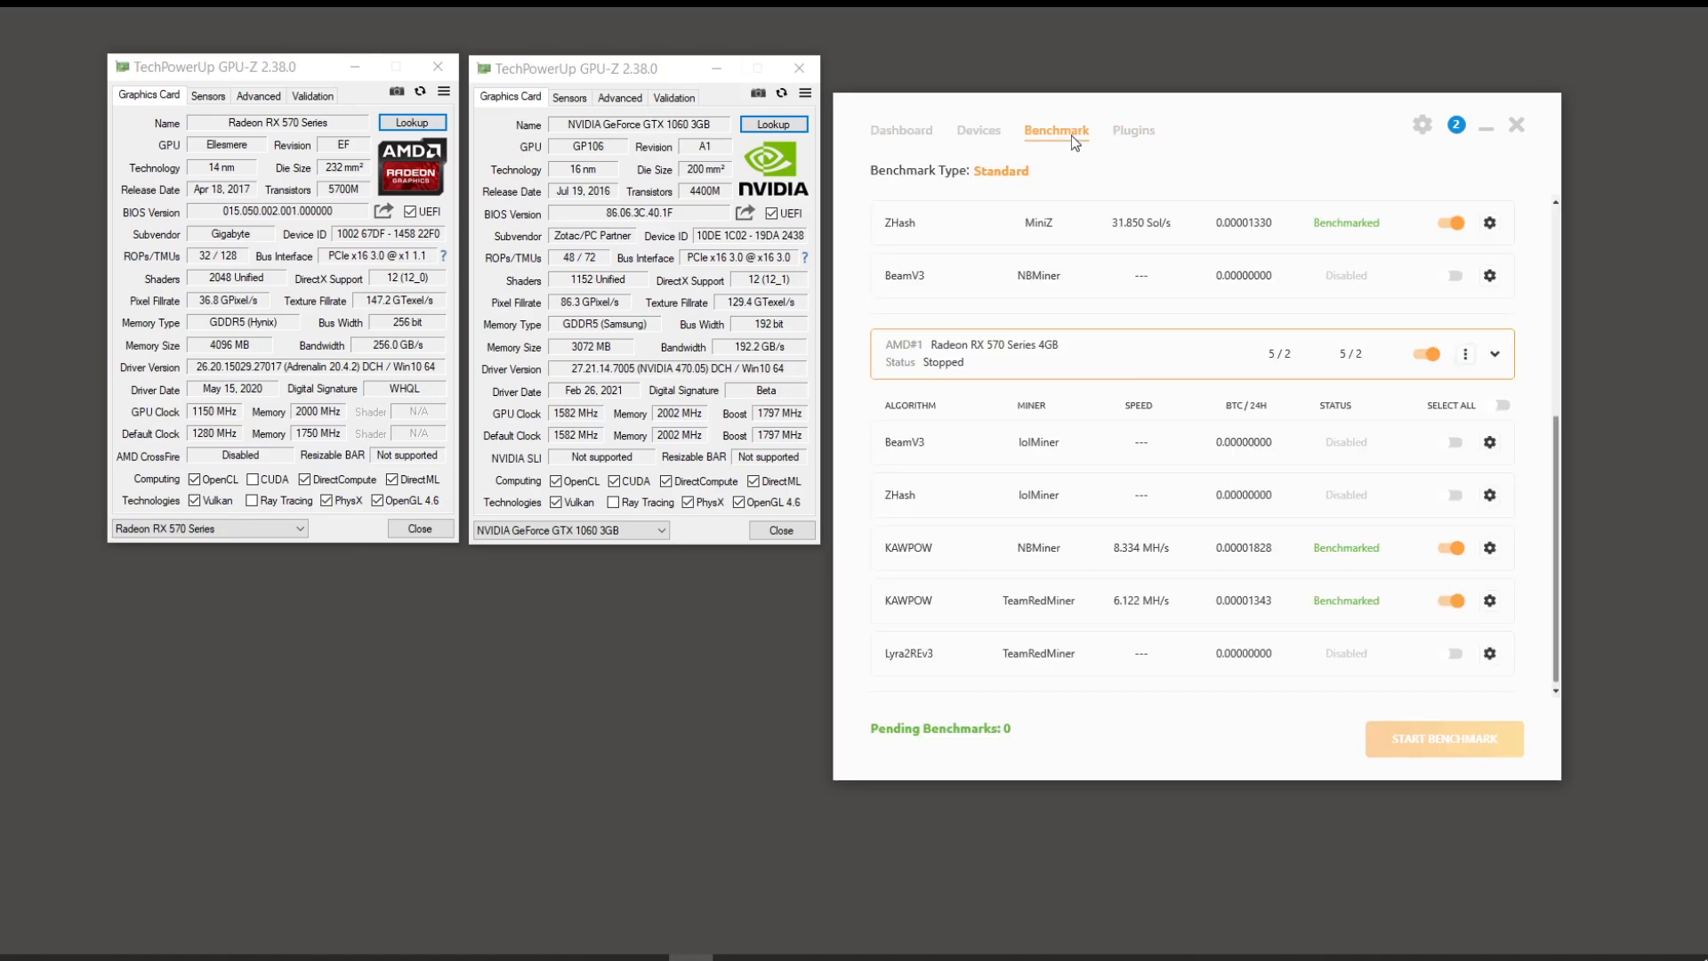
pyautogui.click(1460, 544)
# Step: Restart mining from the dashboard, then stop mining on all devices
pyautogui.click(902, 134)
pyautogui.click(1210, 445)
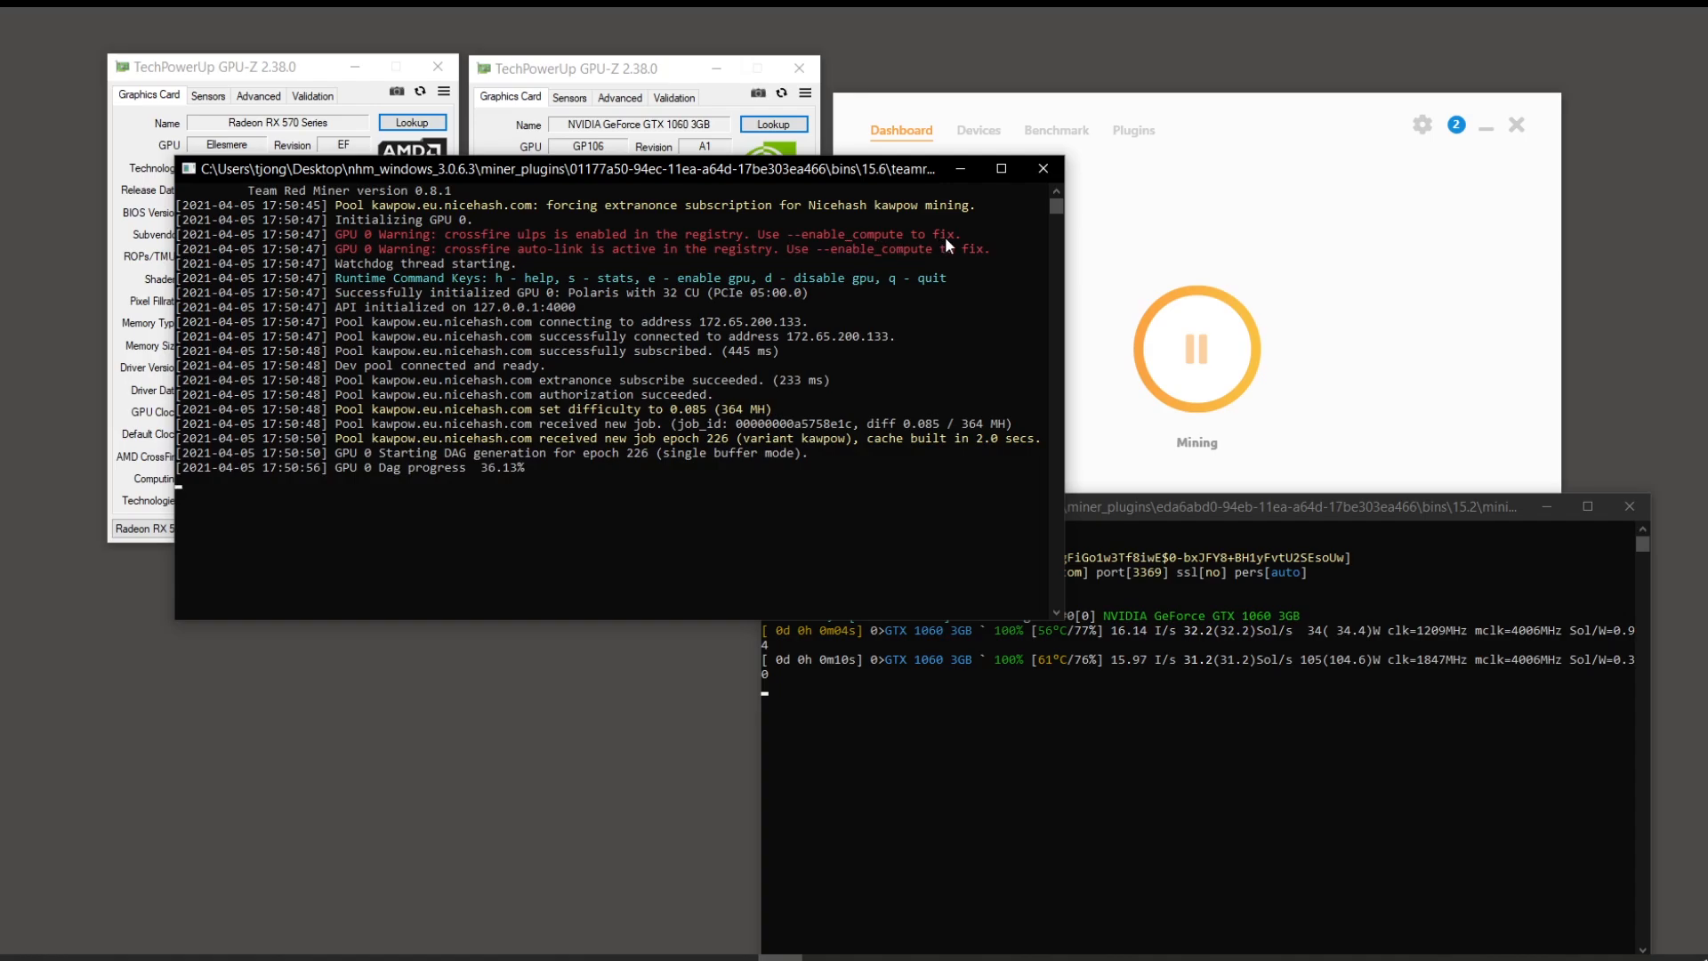
pyautogui.click(1296, 370)
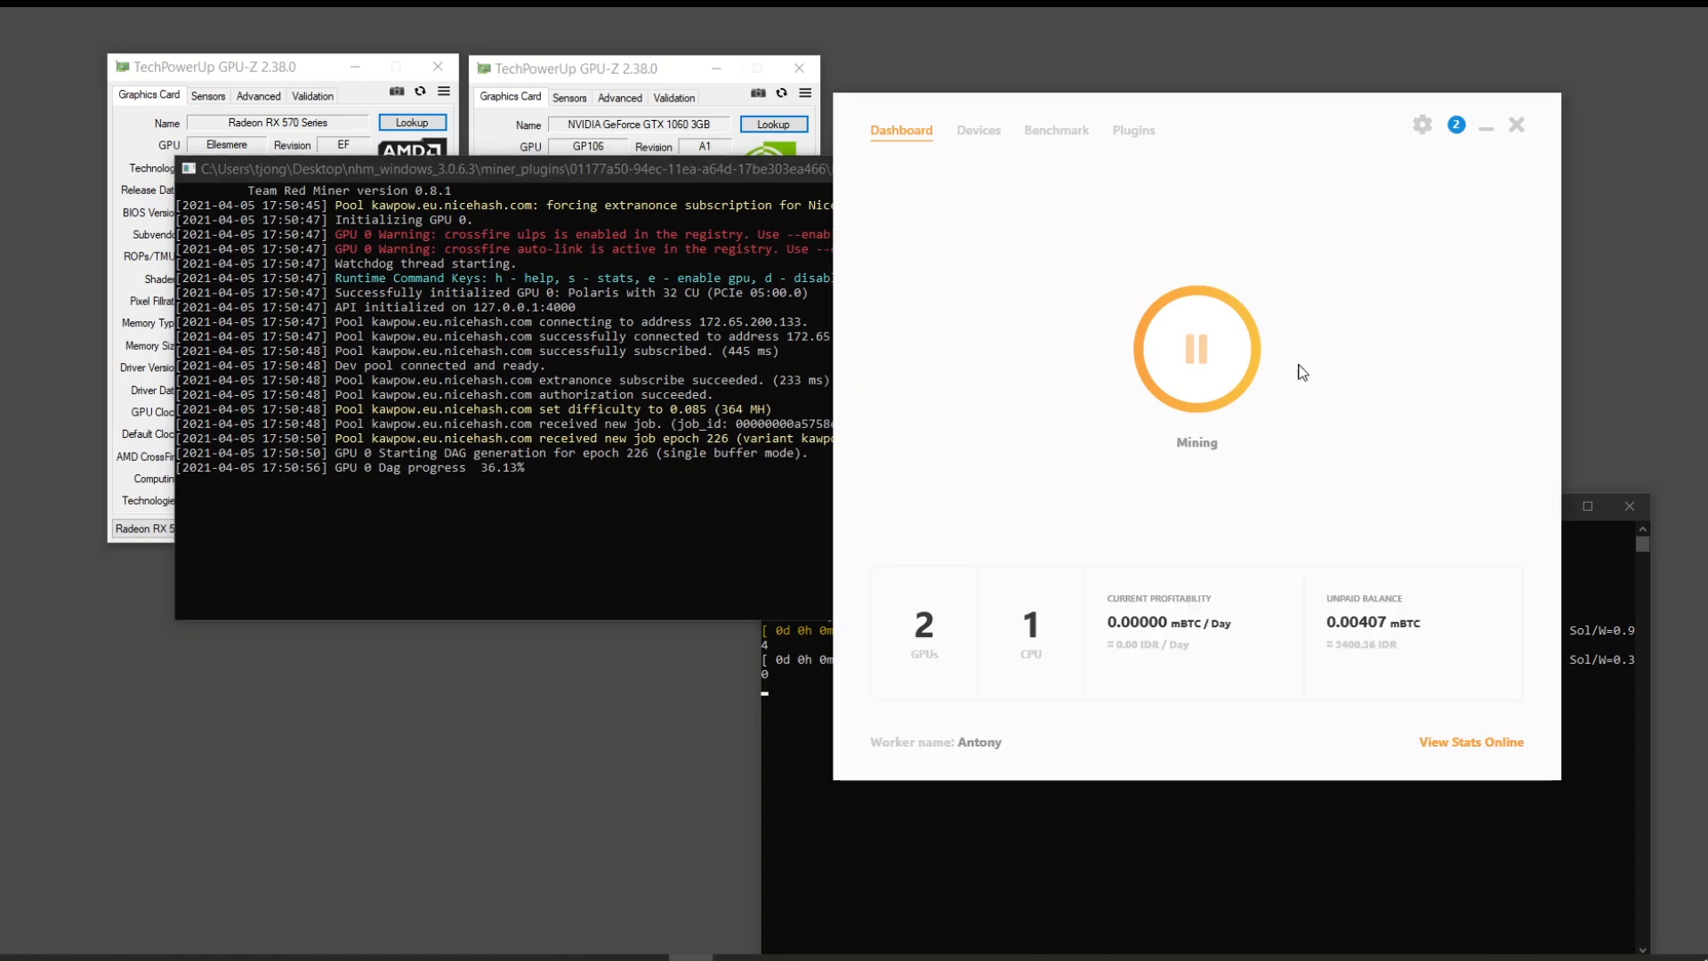
pyautogui.click(1202, 391)
# Step: Minimise NiceHash Miner and browse nhm_windows_3.0.6.3 > miner_plugins, checking the XMRig plugin's bins/15.9 folder
pyautogui.click(1486, 128)
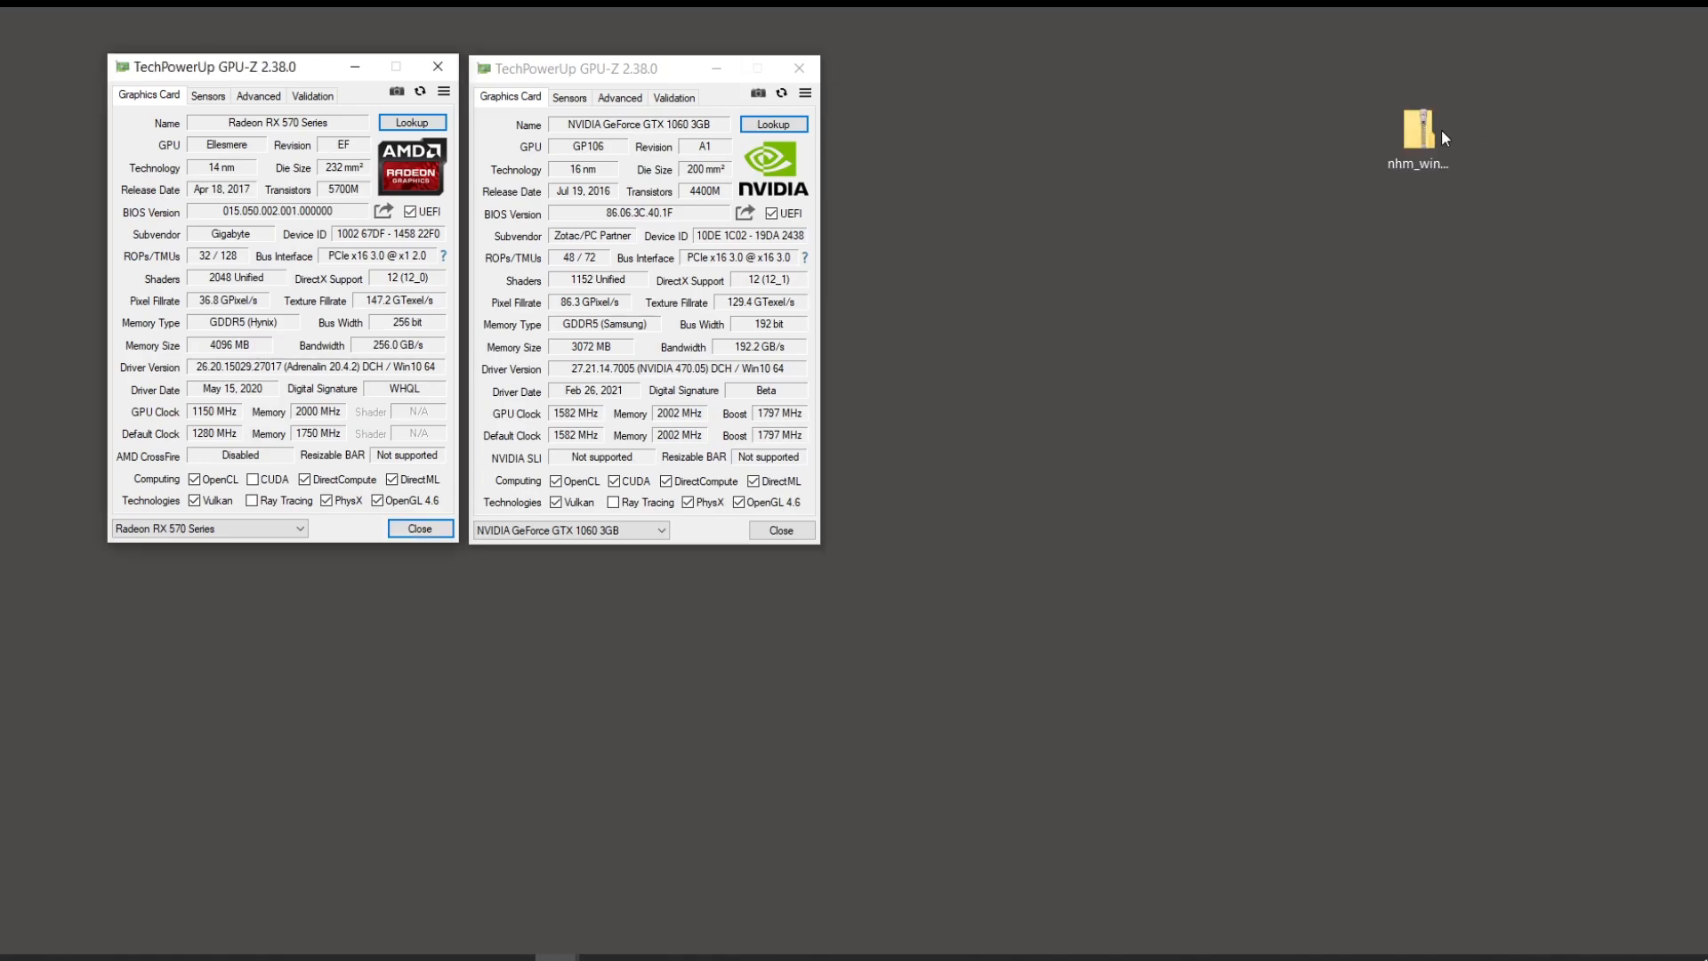
pyautogui.doubleClick(1363, 180)
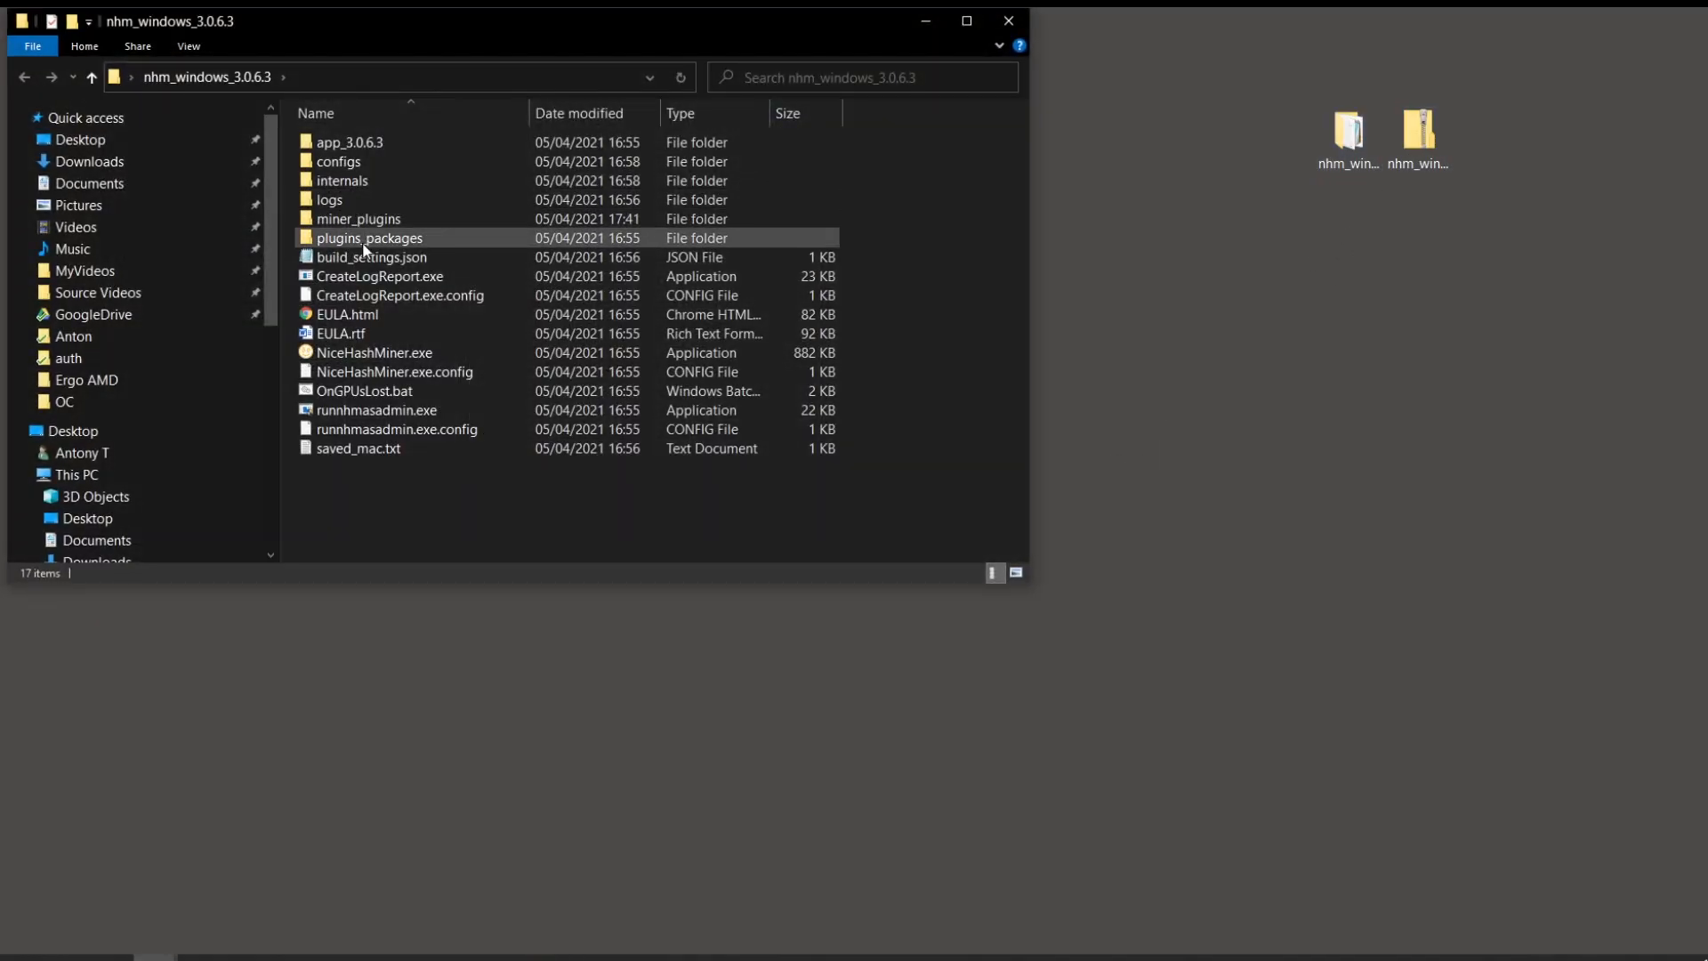
pyautogui.click(368, 227)
pyautogui.doubleClick(368, 227)
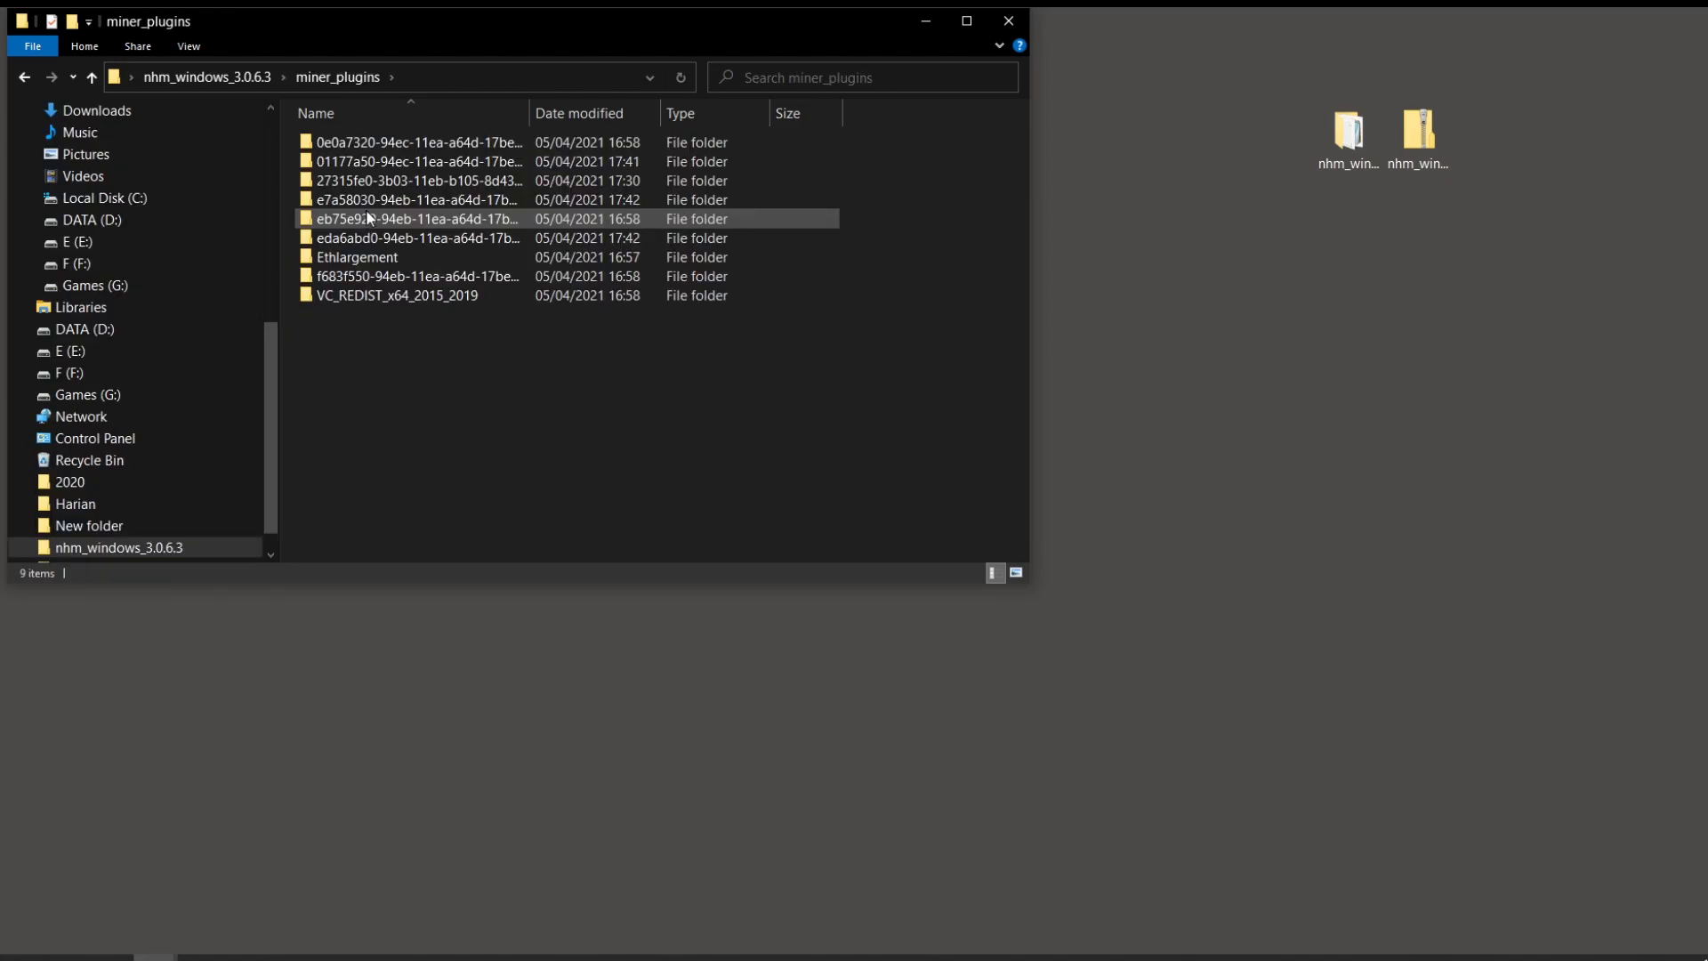
pyautogui.doubleClick(408, 145)
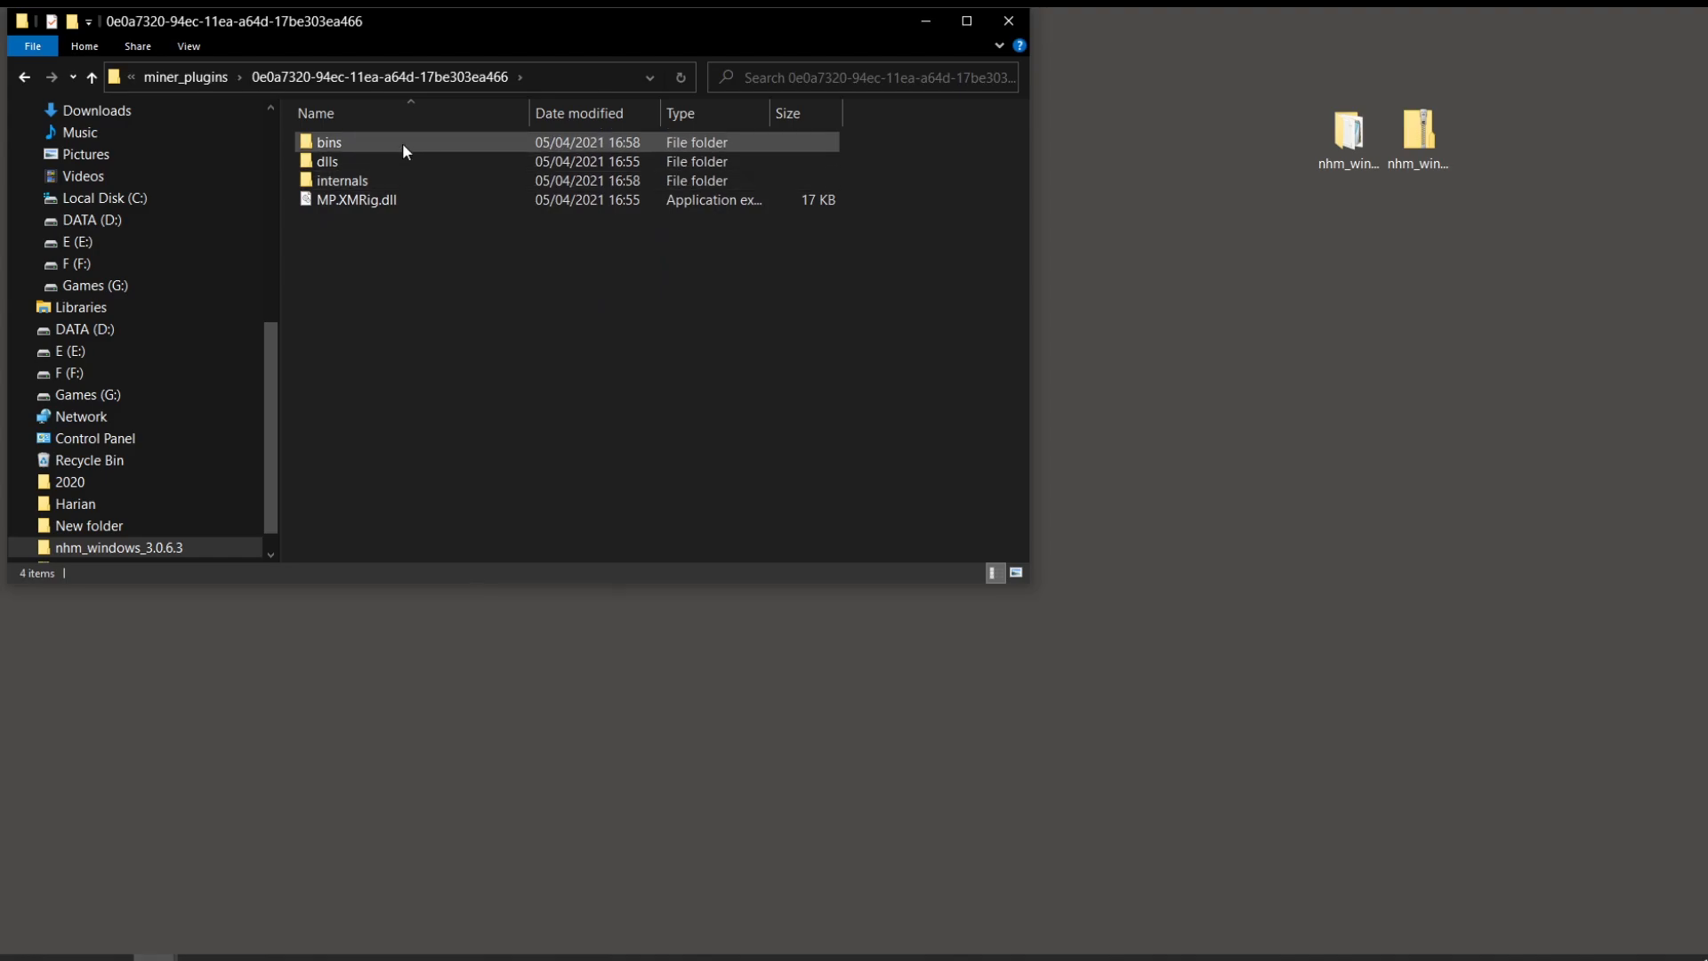
pyautogui.doubleClick(402, 142)
pyautogui.click(403, 142)
pyautogui.doubleClick(402, 142)
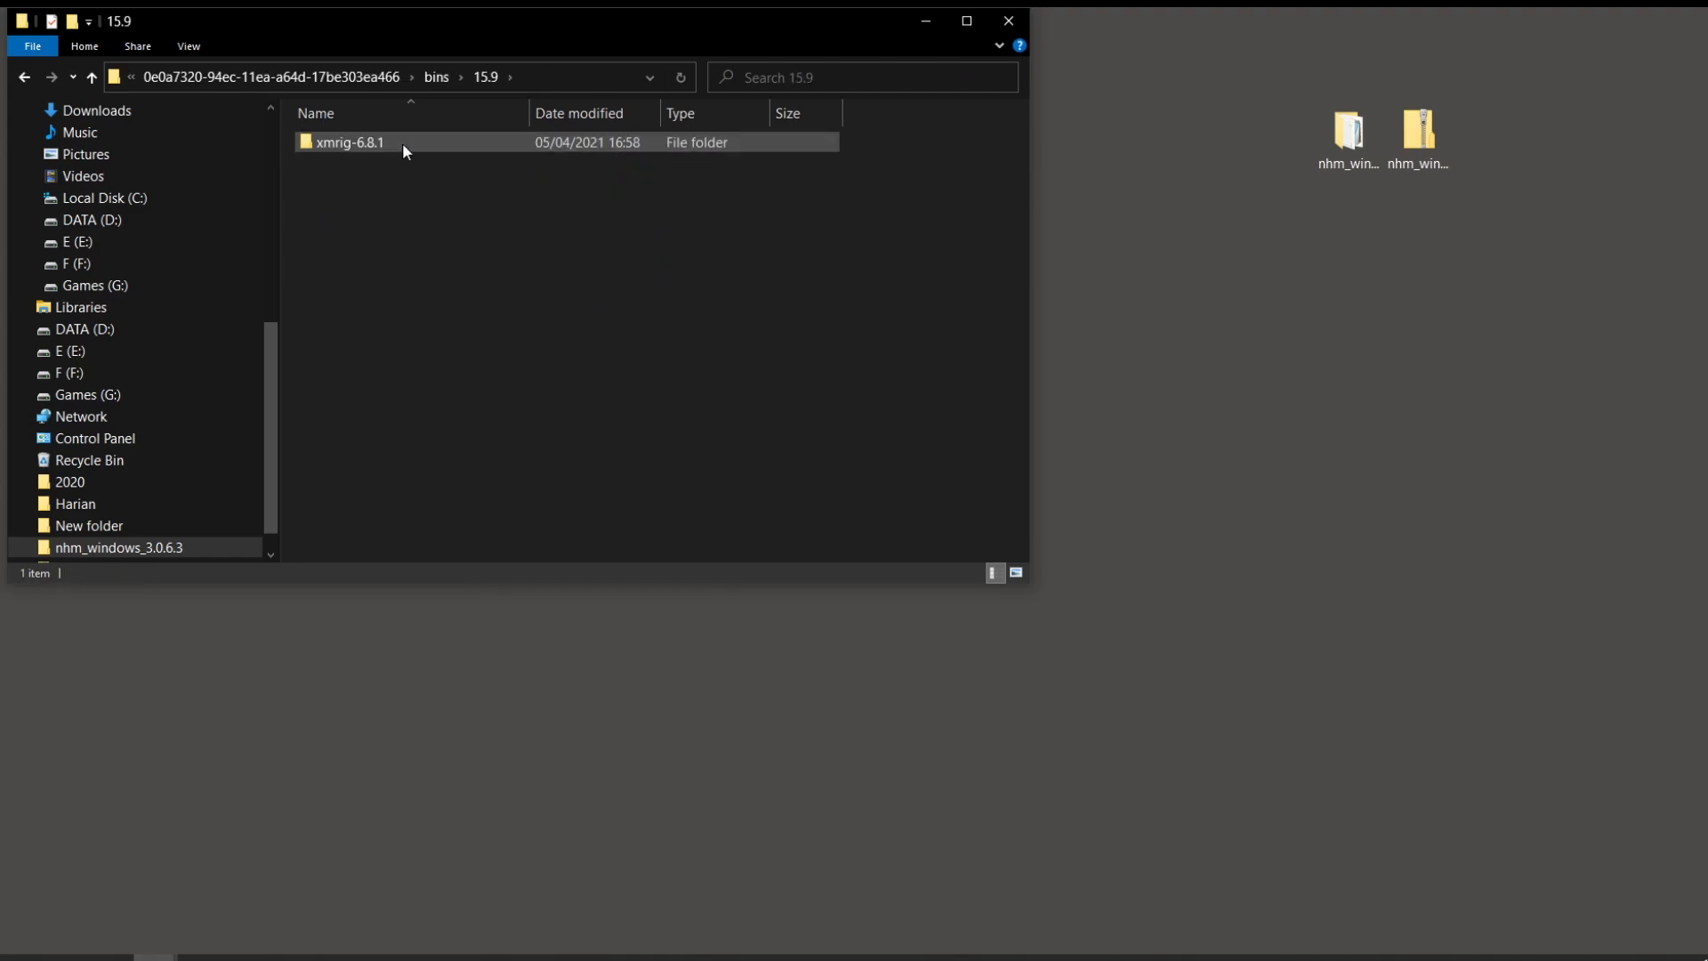
pyautogui.press('BackSpace')
pyautogui.press('BackSpace')
pyautogui.press('BackSpace')
# Step: Run TeamRedMiner's bins/15.6/teamredminer-v0.8.1-win/enable_compute.bat as administrator, then close Explorer
pyautogui.doubleClick(381, 159)
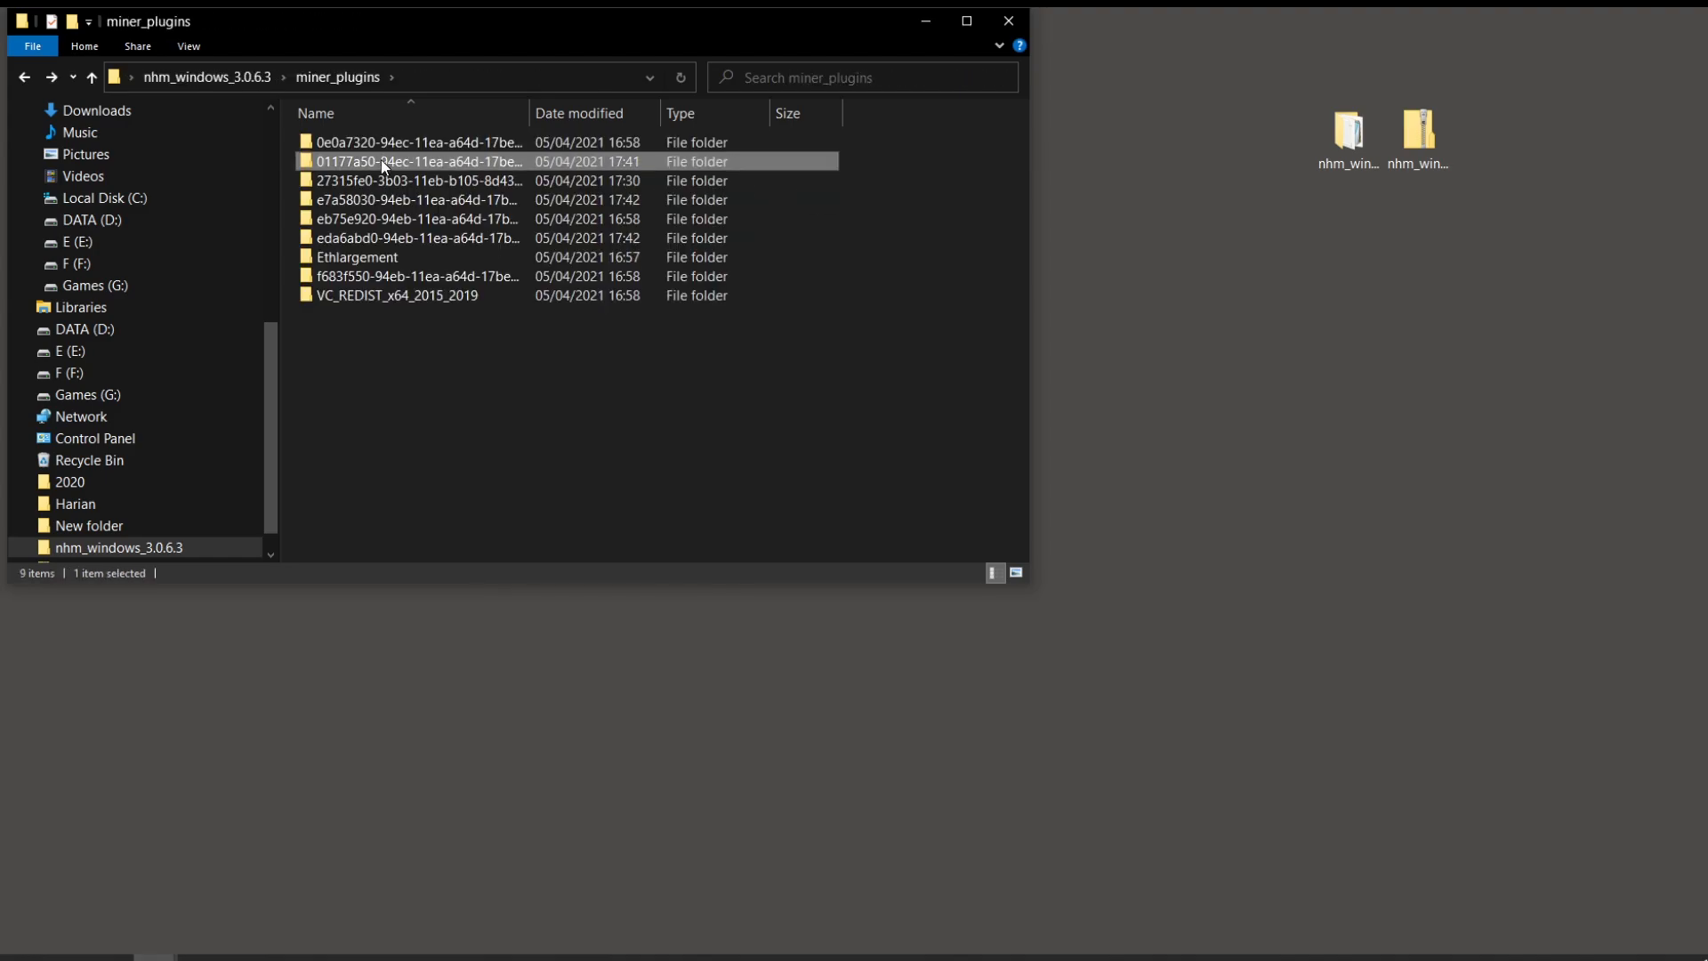
pyautogui.click(388, 142)
pyautogui.doubleClick(388, 142)
pyautogui.doubleClick(388, 143)
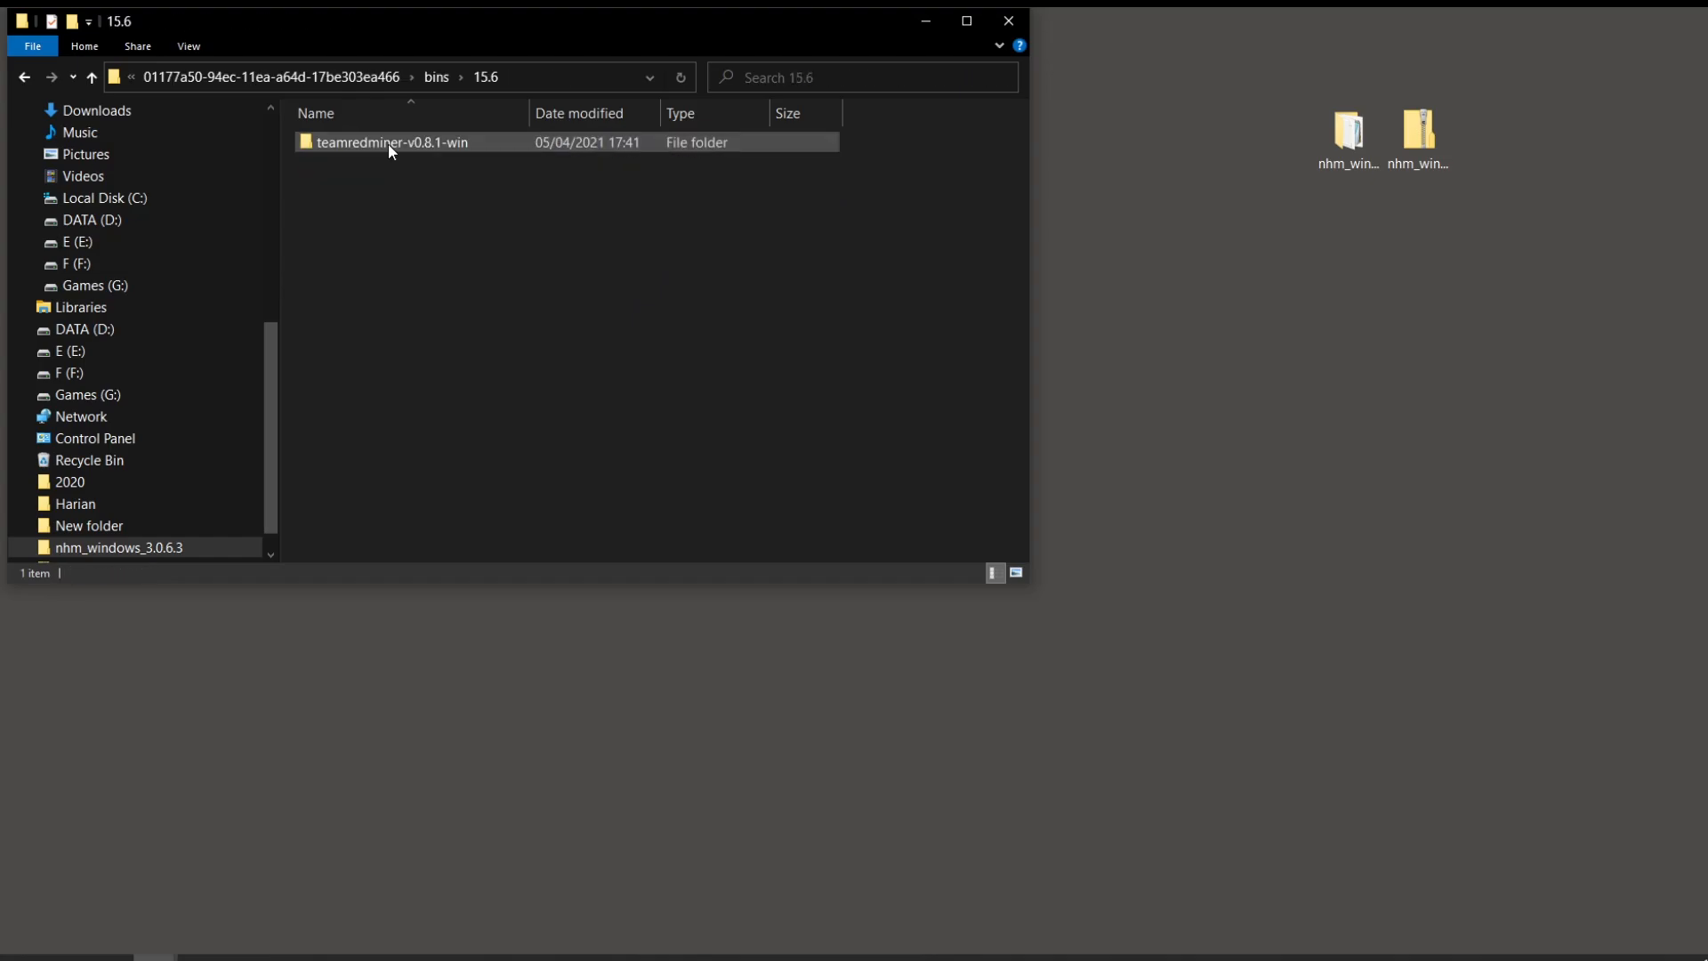
pyautogui.click(388, 142)
pyautogui.doubleClick(388, 143)
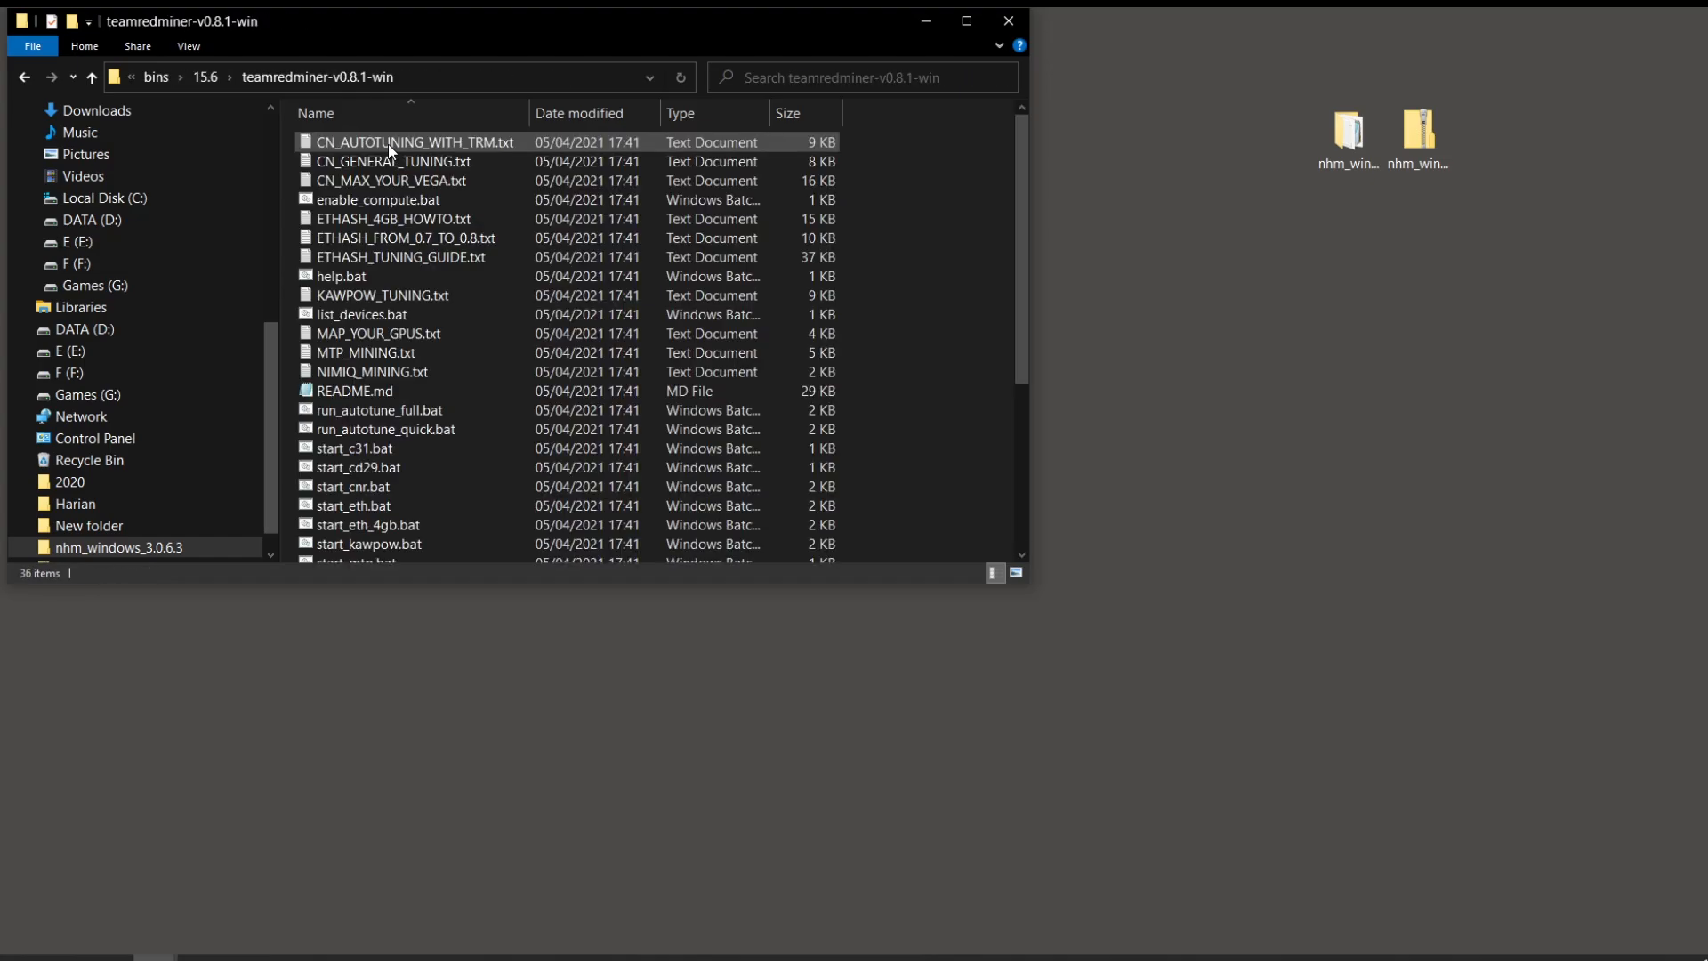
pyautogui.click(398, 200)
pyautogui.rightClick(400, 201)
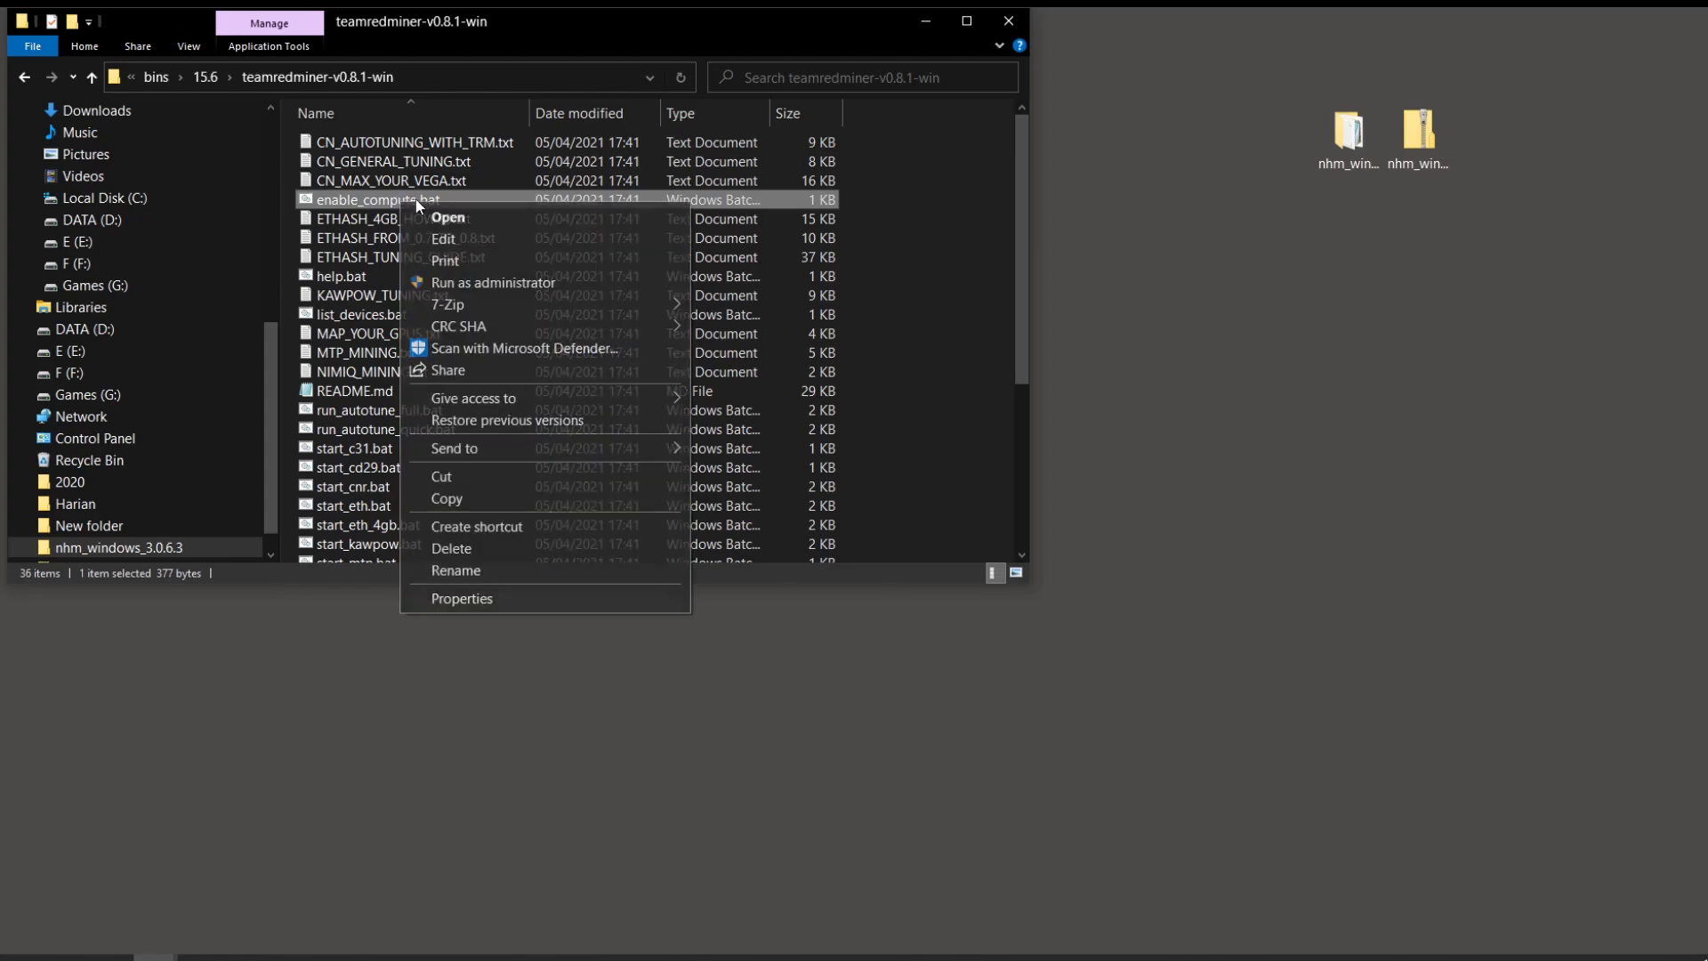
pyautogui.click(466, 282)
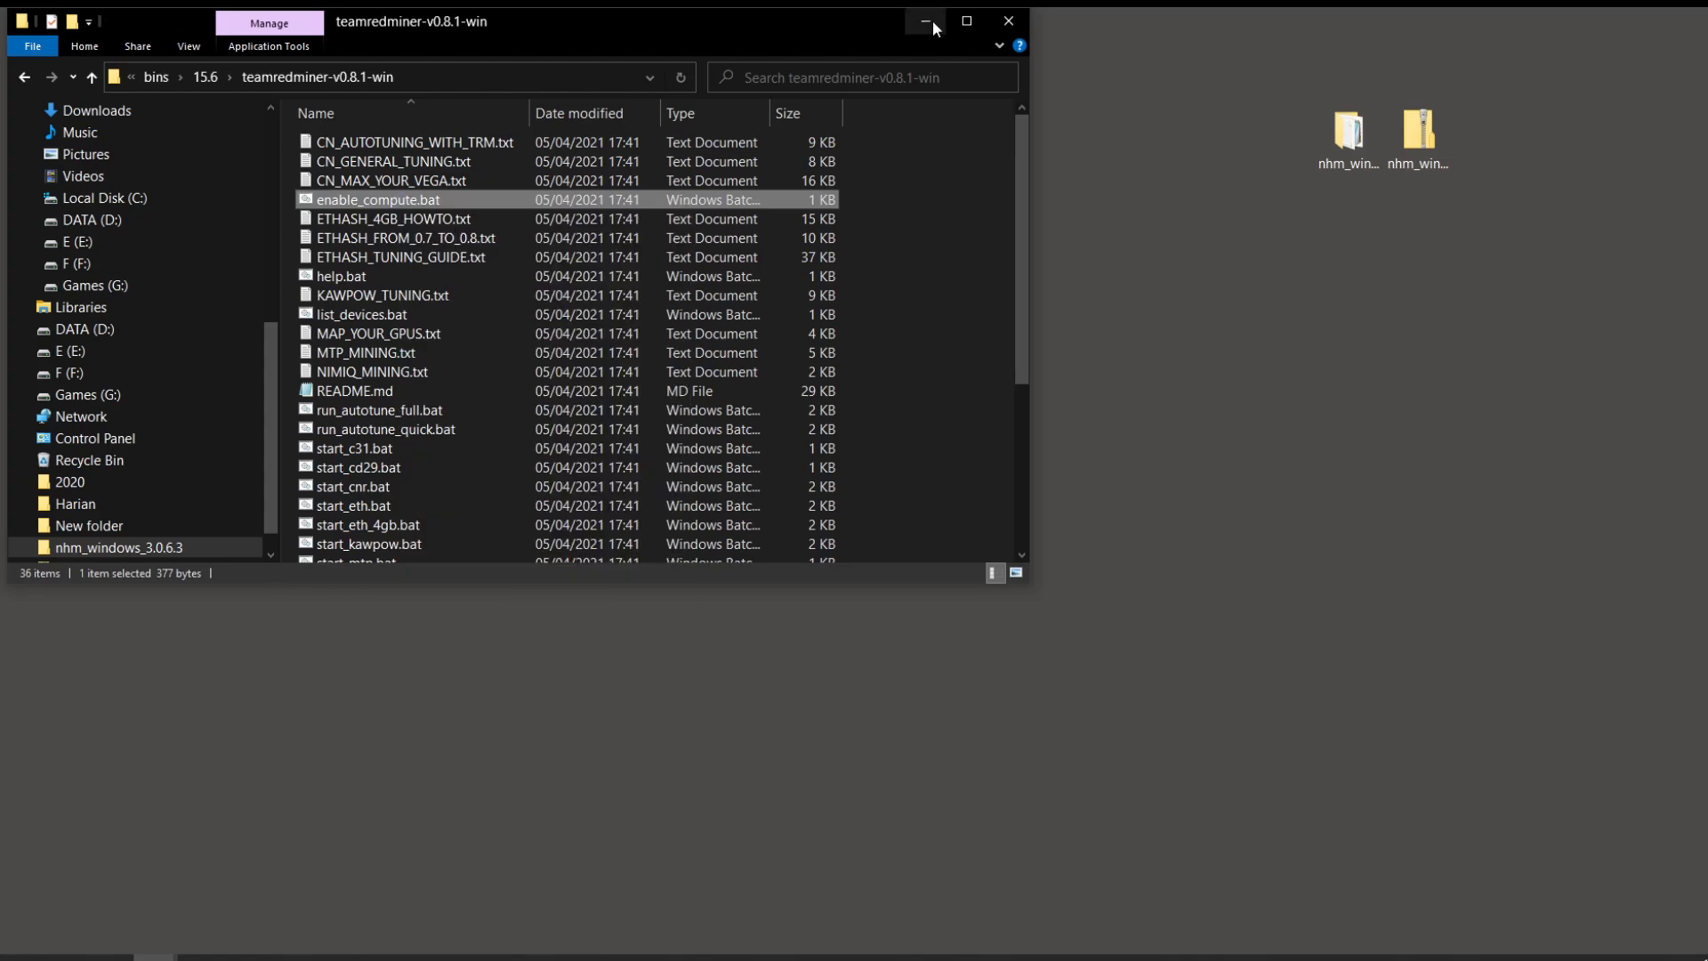
pyautogui.click(1014, 29)
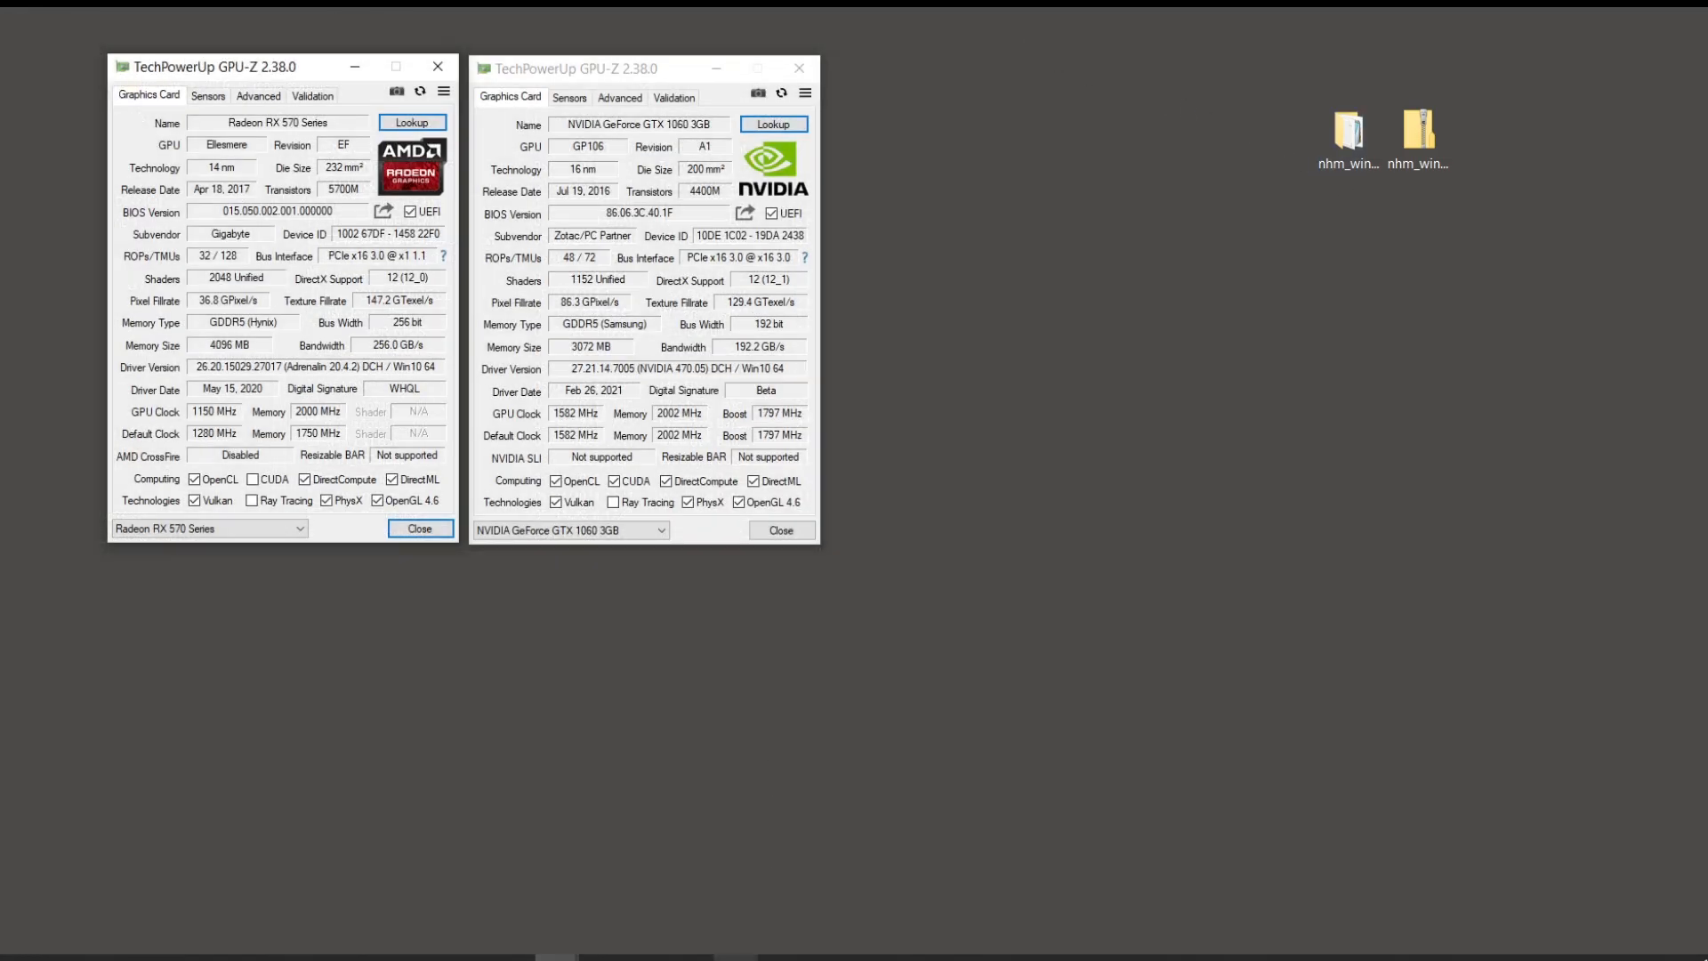
# Step: Restart mining on both GPUs and arrange the Team Red Miner and miniZ logs side by side
pyautogui.click(691, 957)
pyautogui.click(1196, 349)
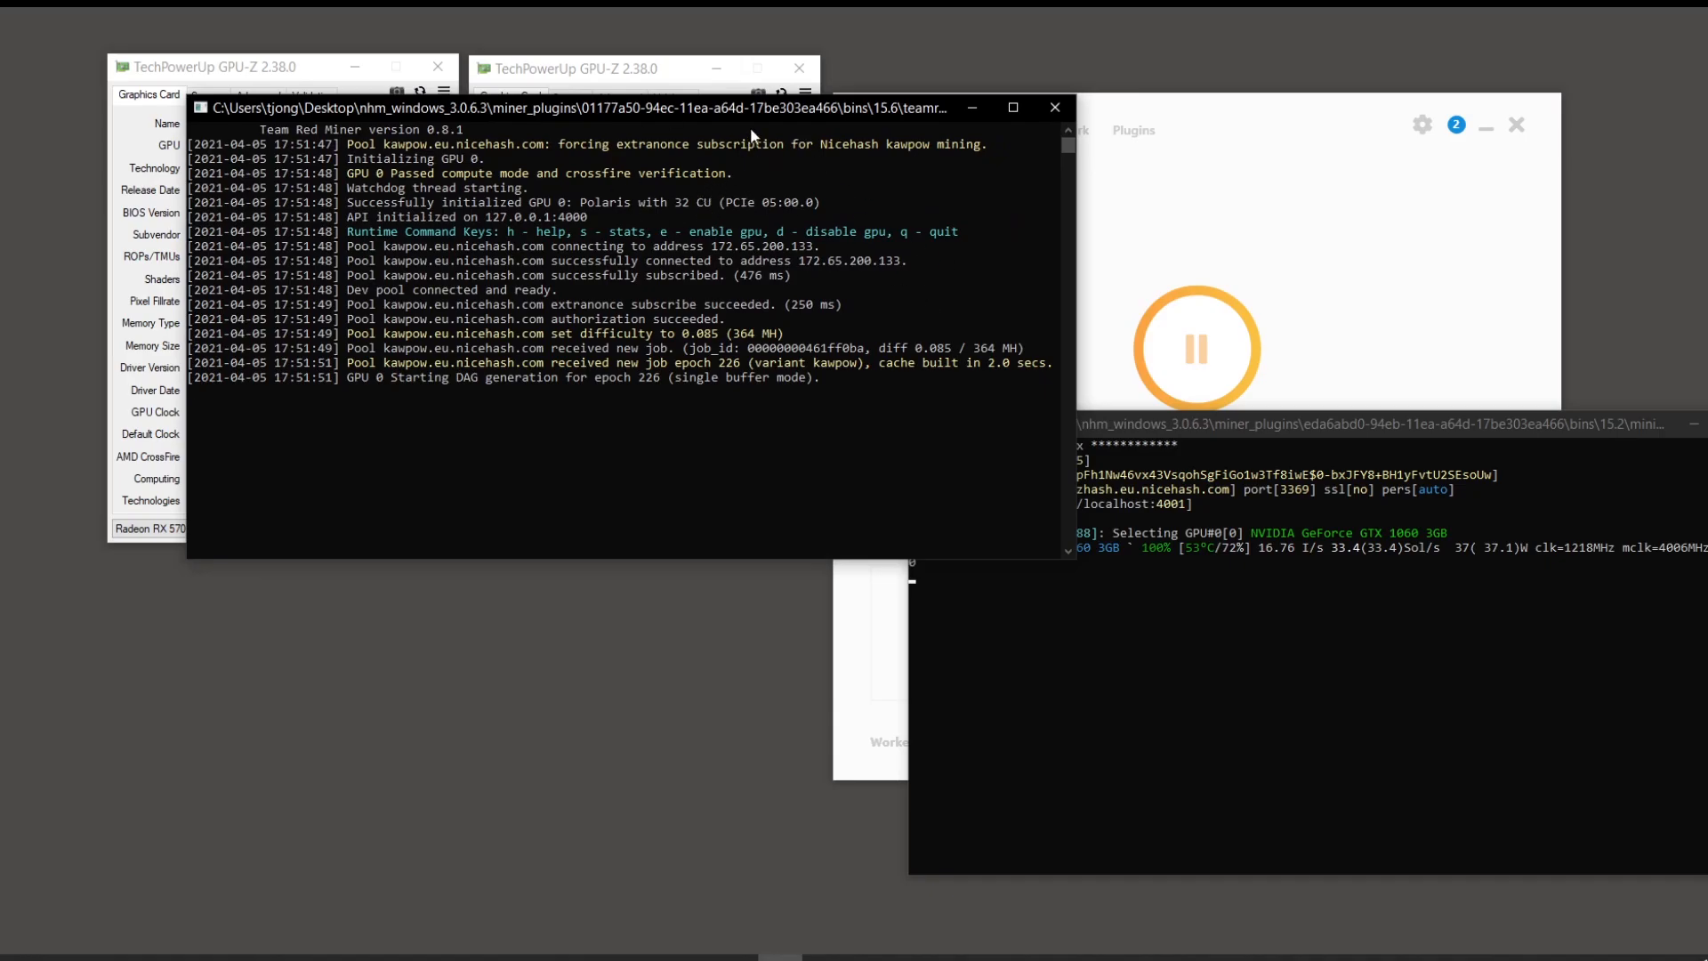
pyautogui.moveTo(750, 108); pyautogui.dragTo(659, 84)
pyautogui.click(1241, 423)
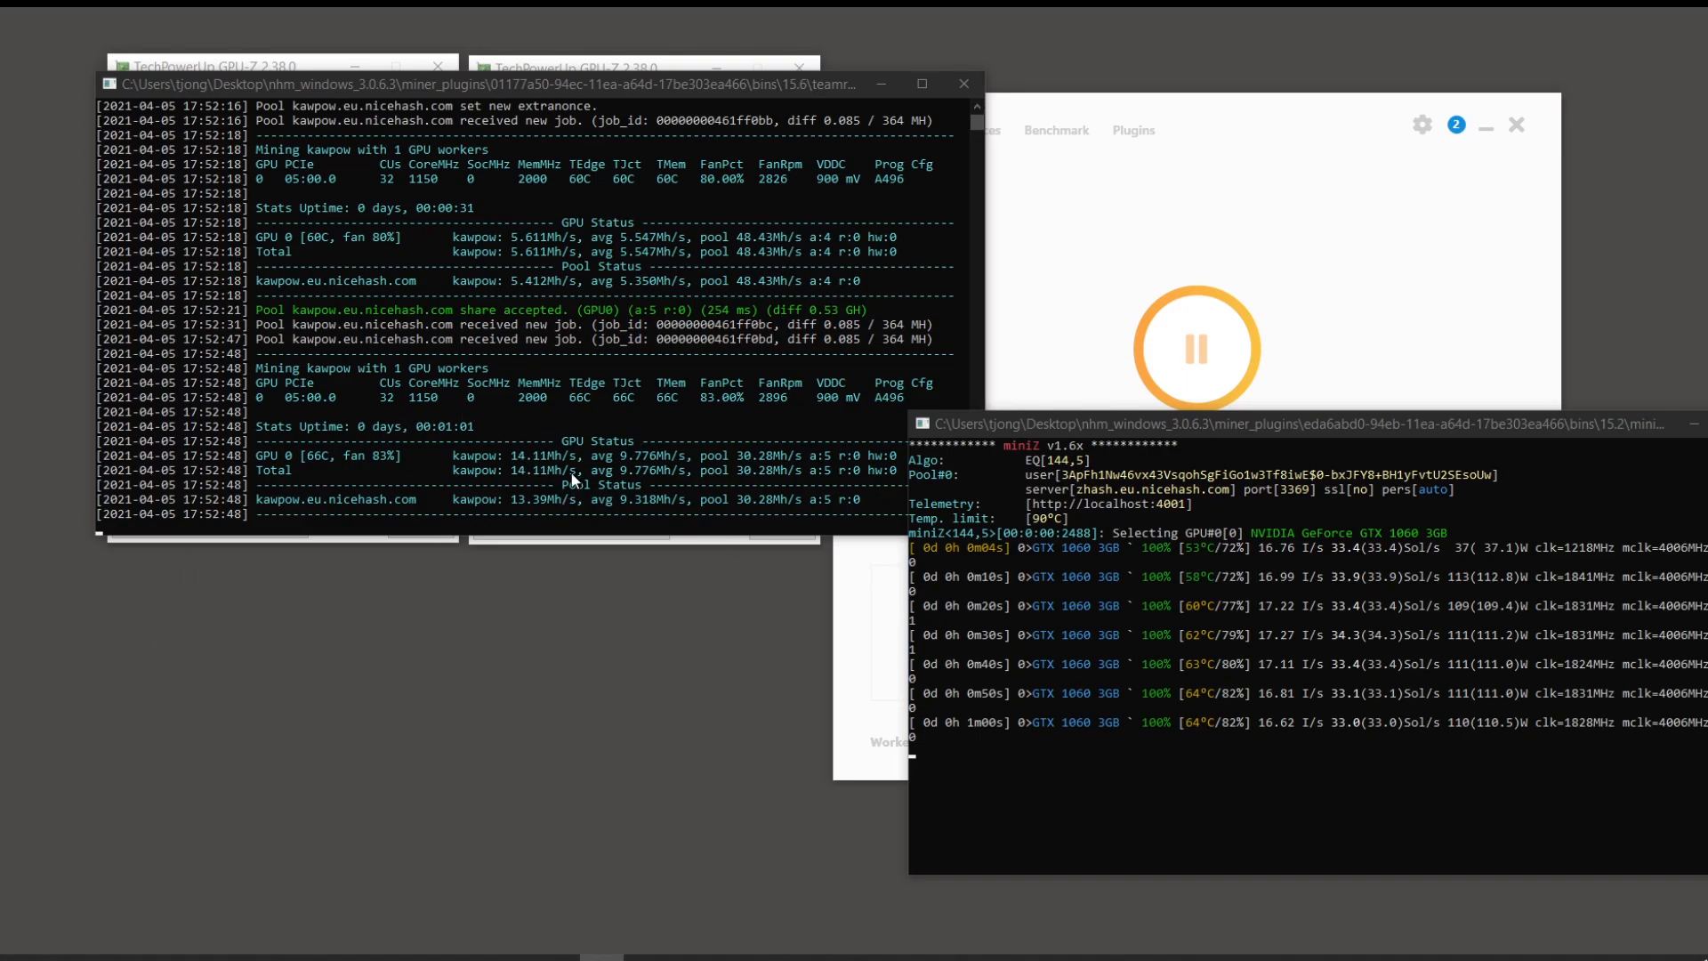
pyautogui.moveTo(904, 614); pyautogui.dragTo(884, 614)
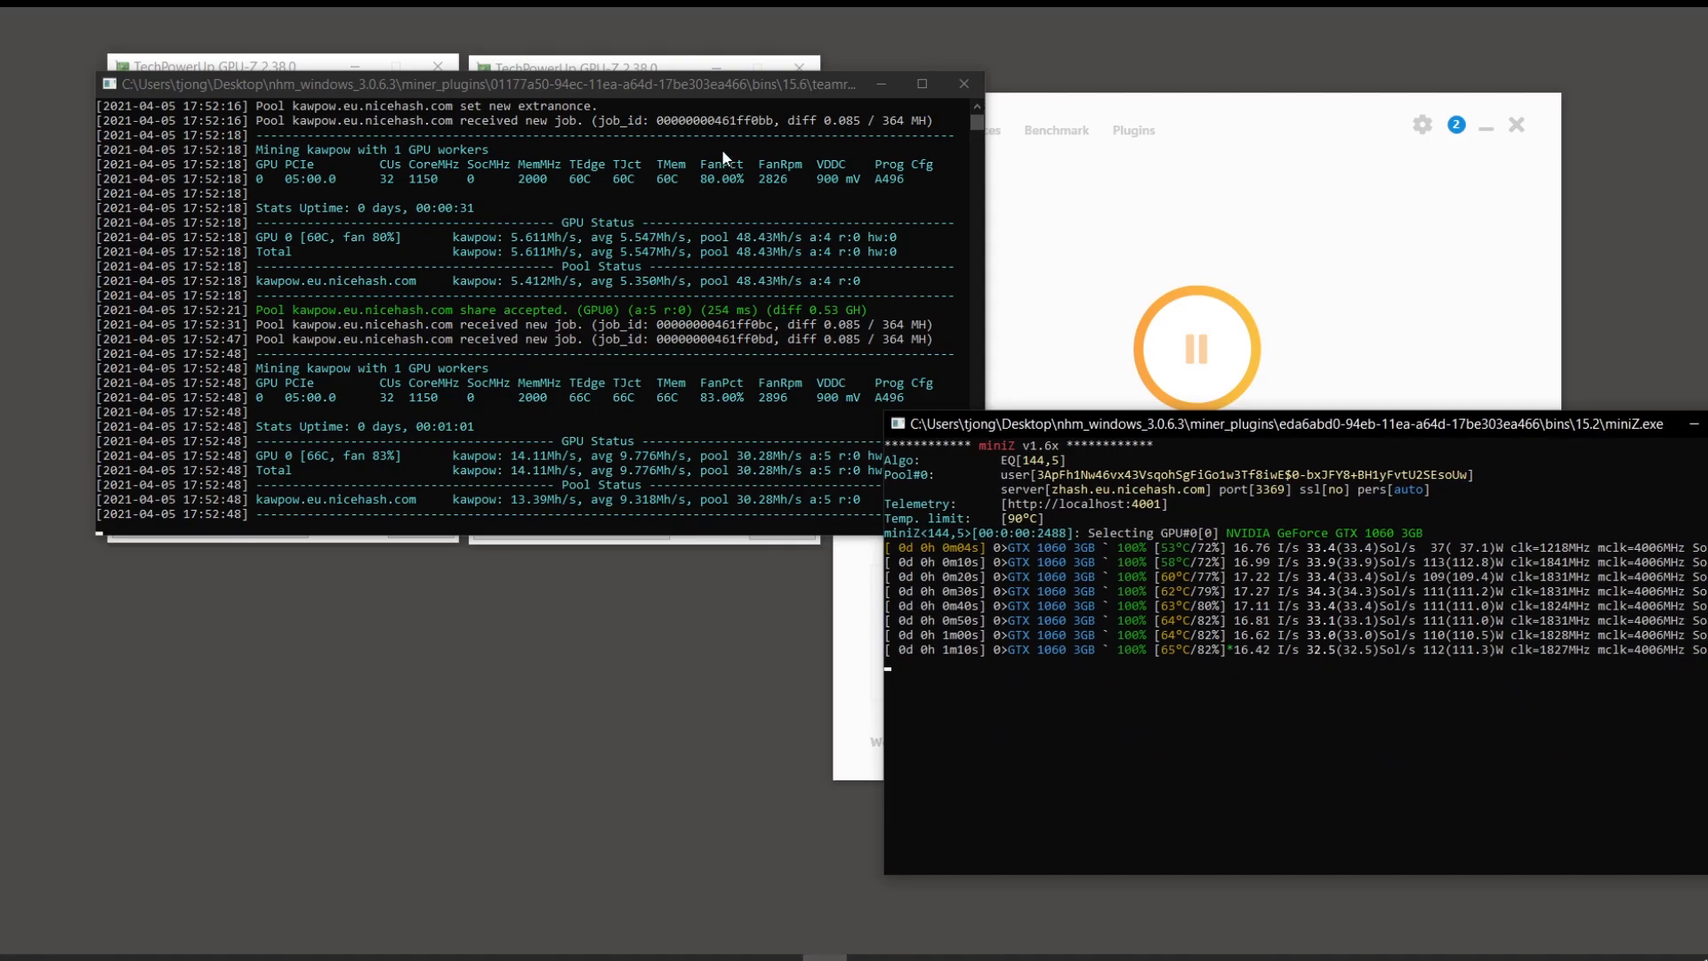
pyautogui.click(722, 147)
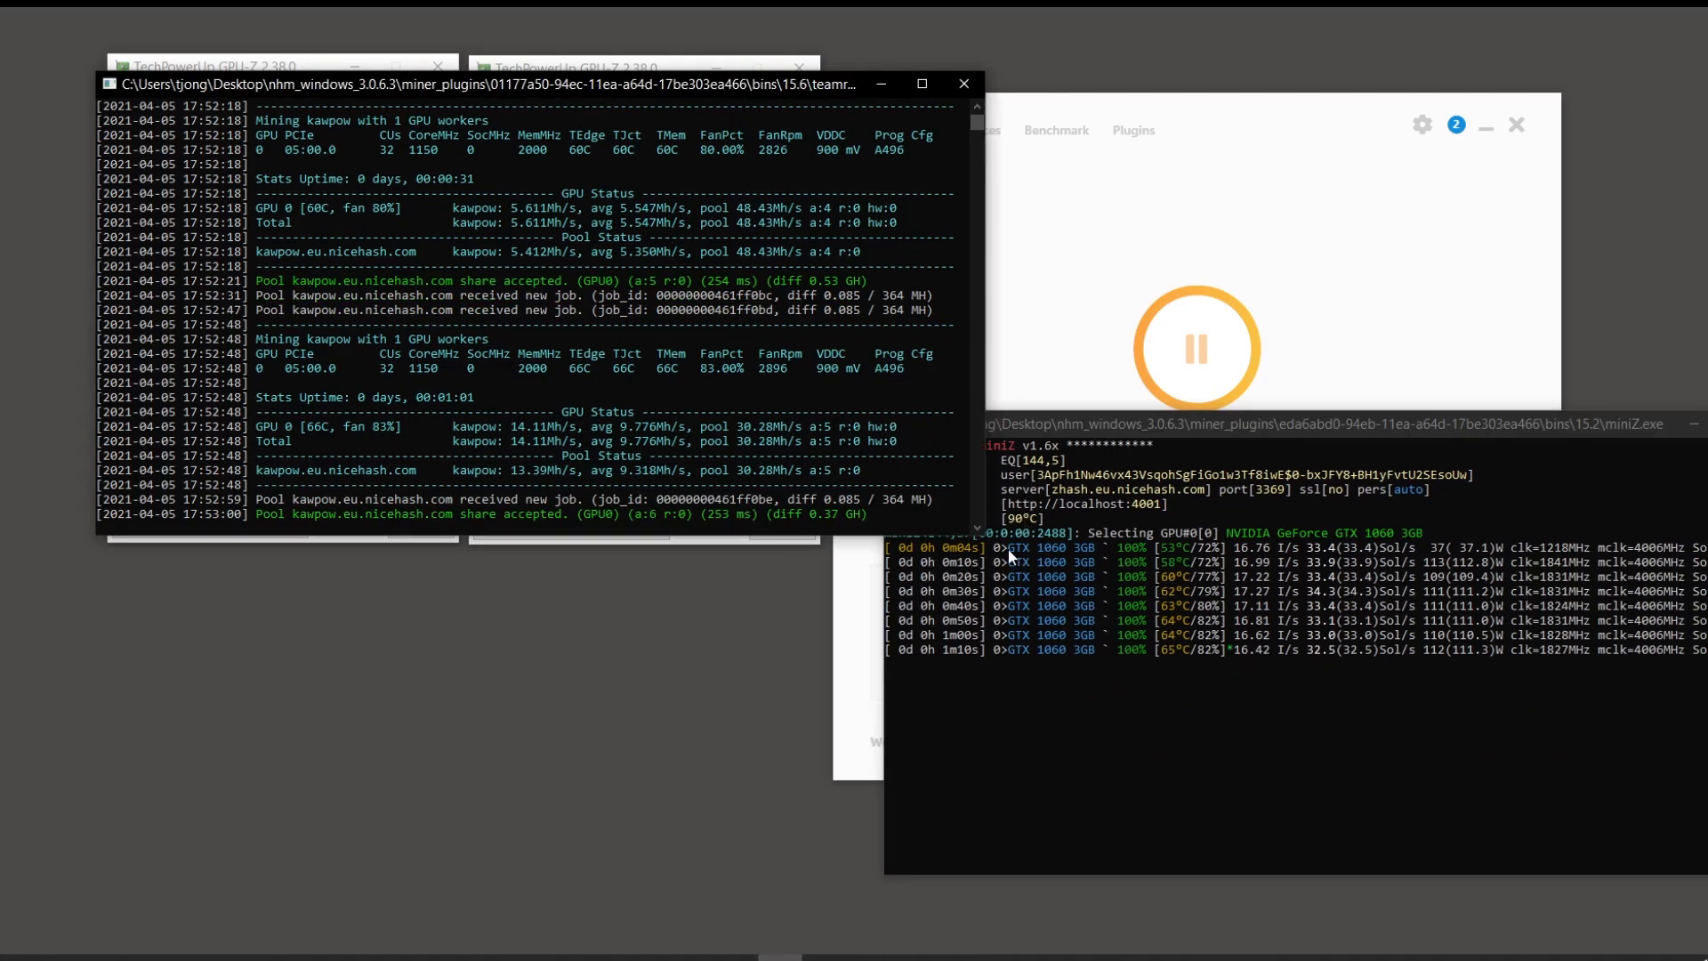
pyautogui.click(1274, 423)
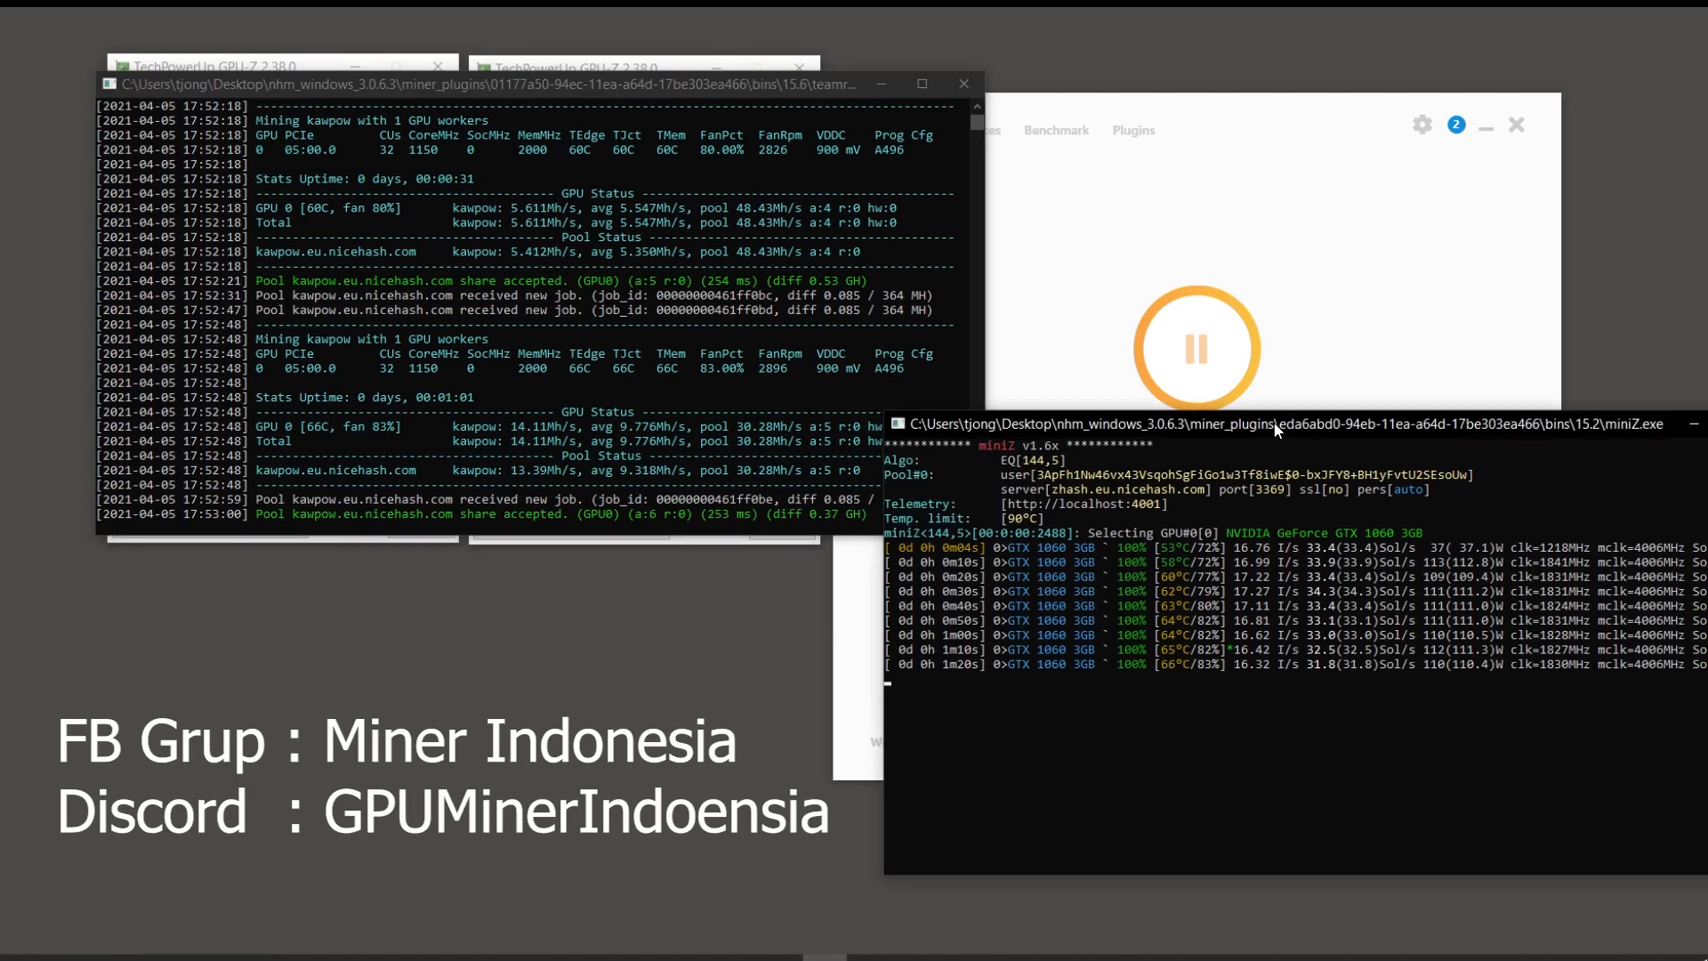
pyautogui.click(660, 89)
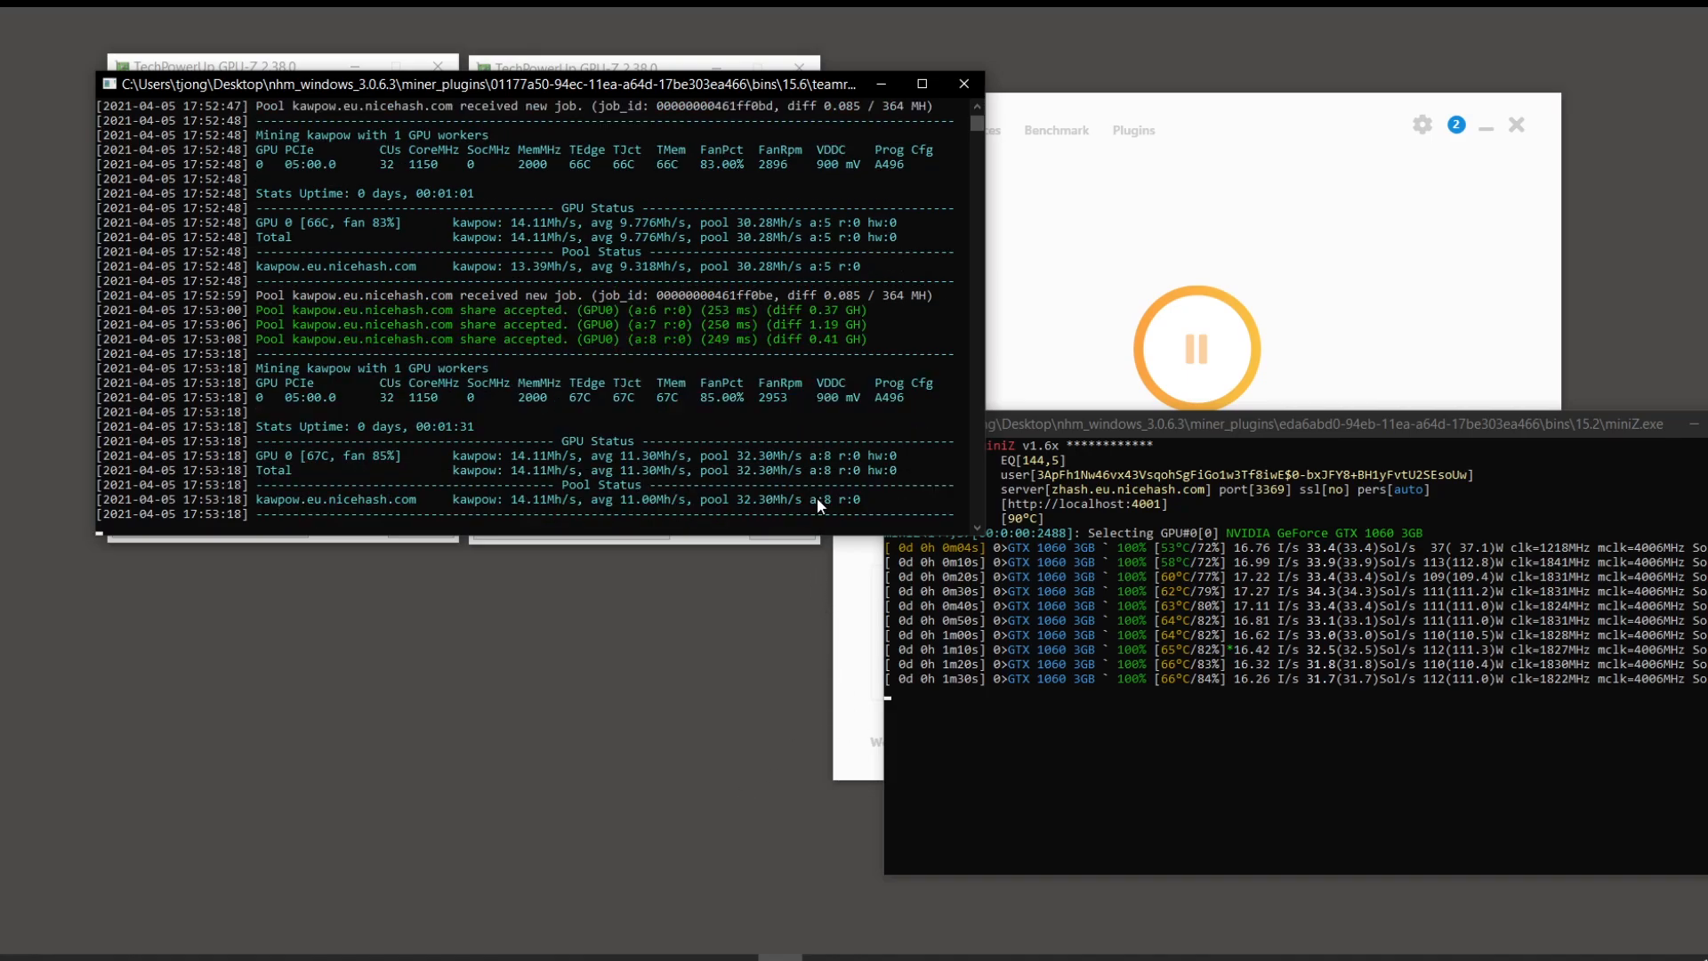
pyautogui.click(837, 724)
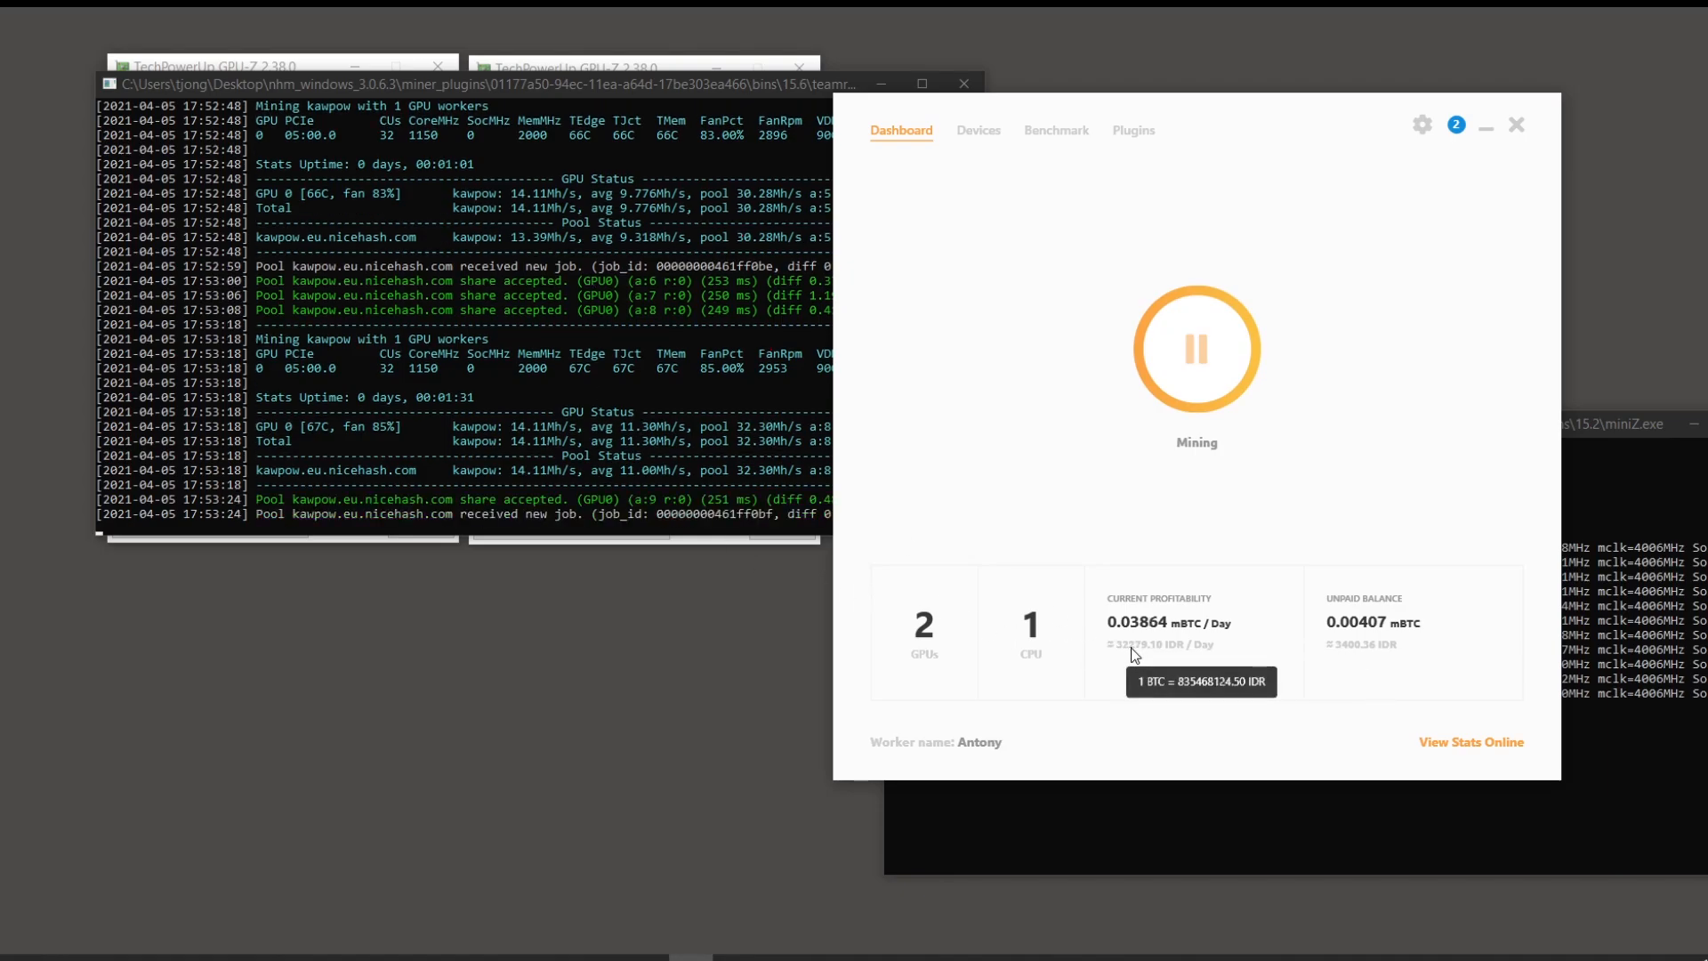
# Step: Open the NiceHash web dashboard in Opera and go to the rig manager
pyautogui.click(356, 930)
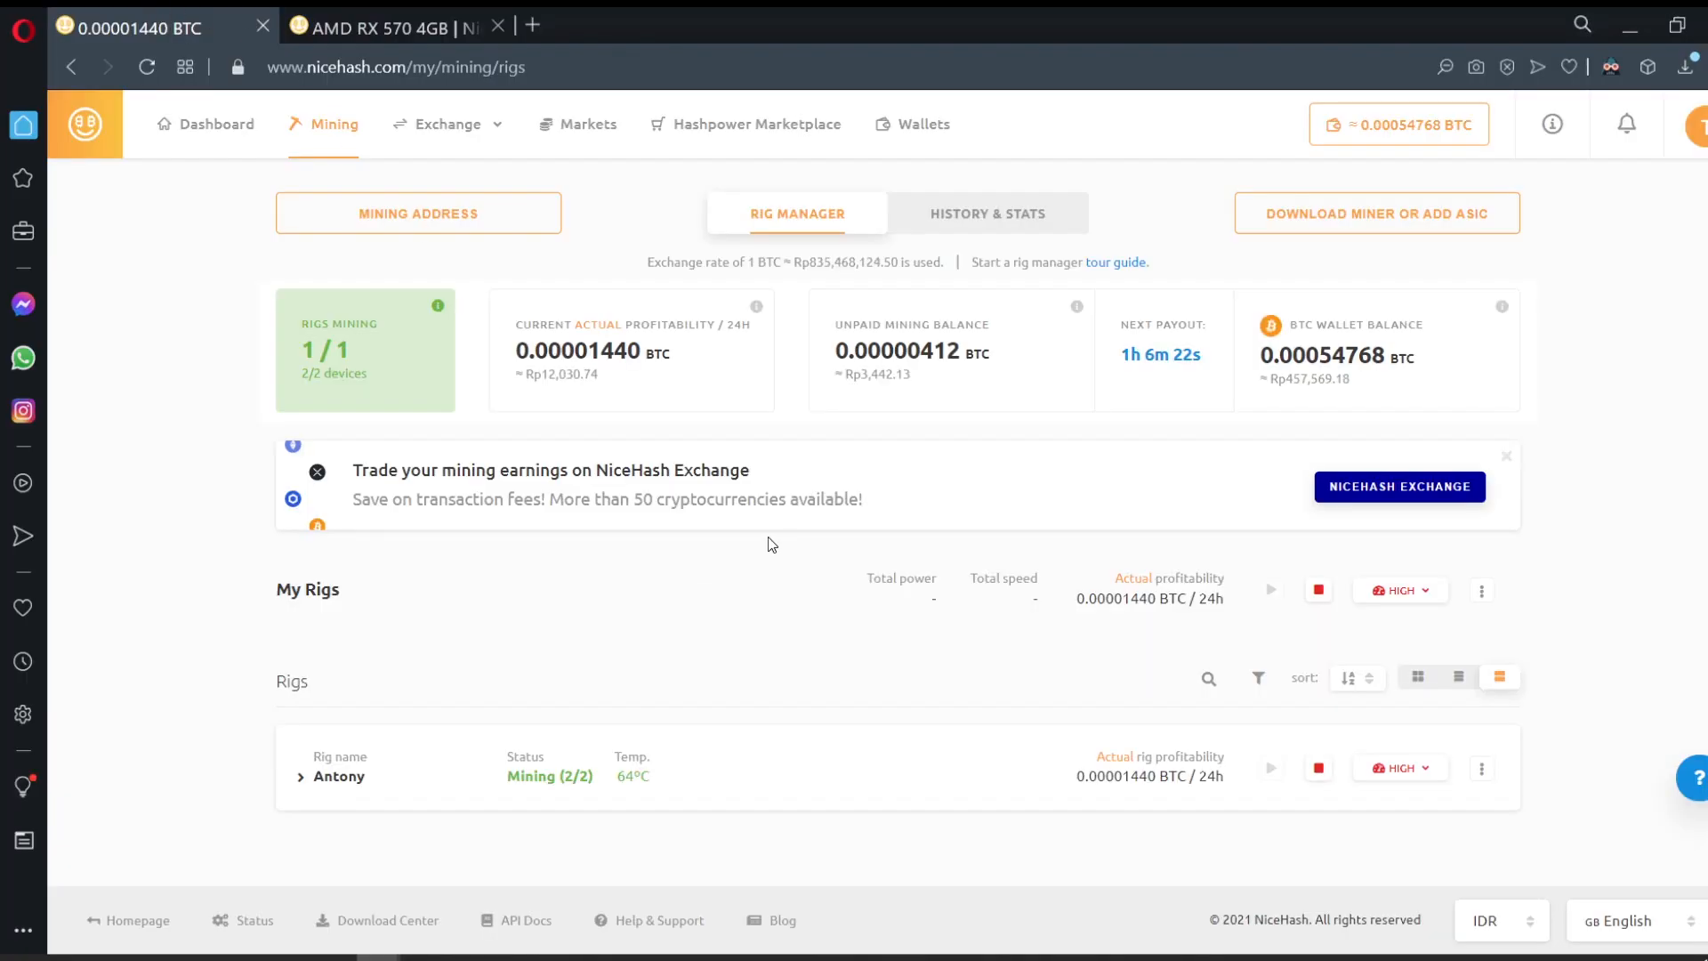
pyautogui.click(234, 126)
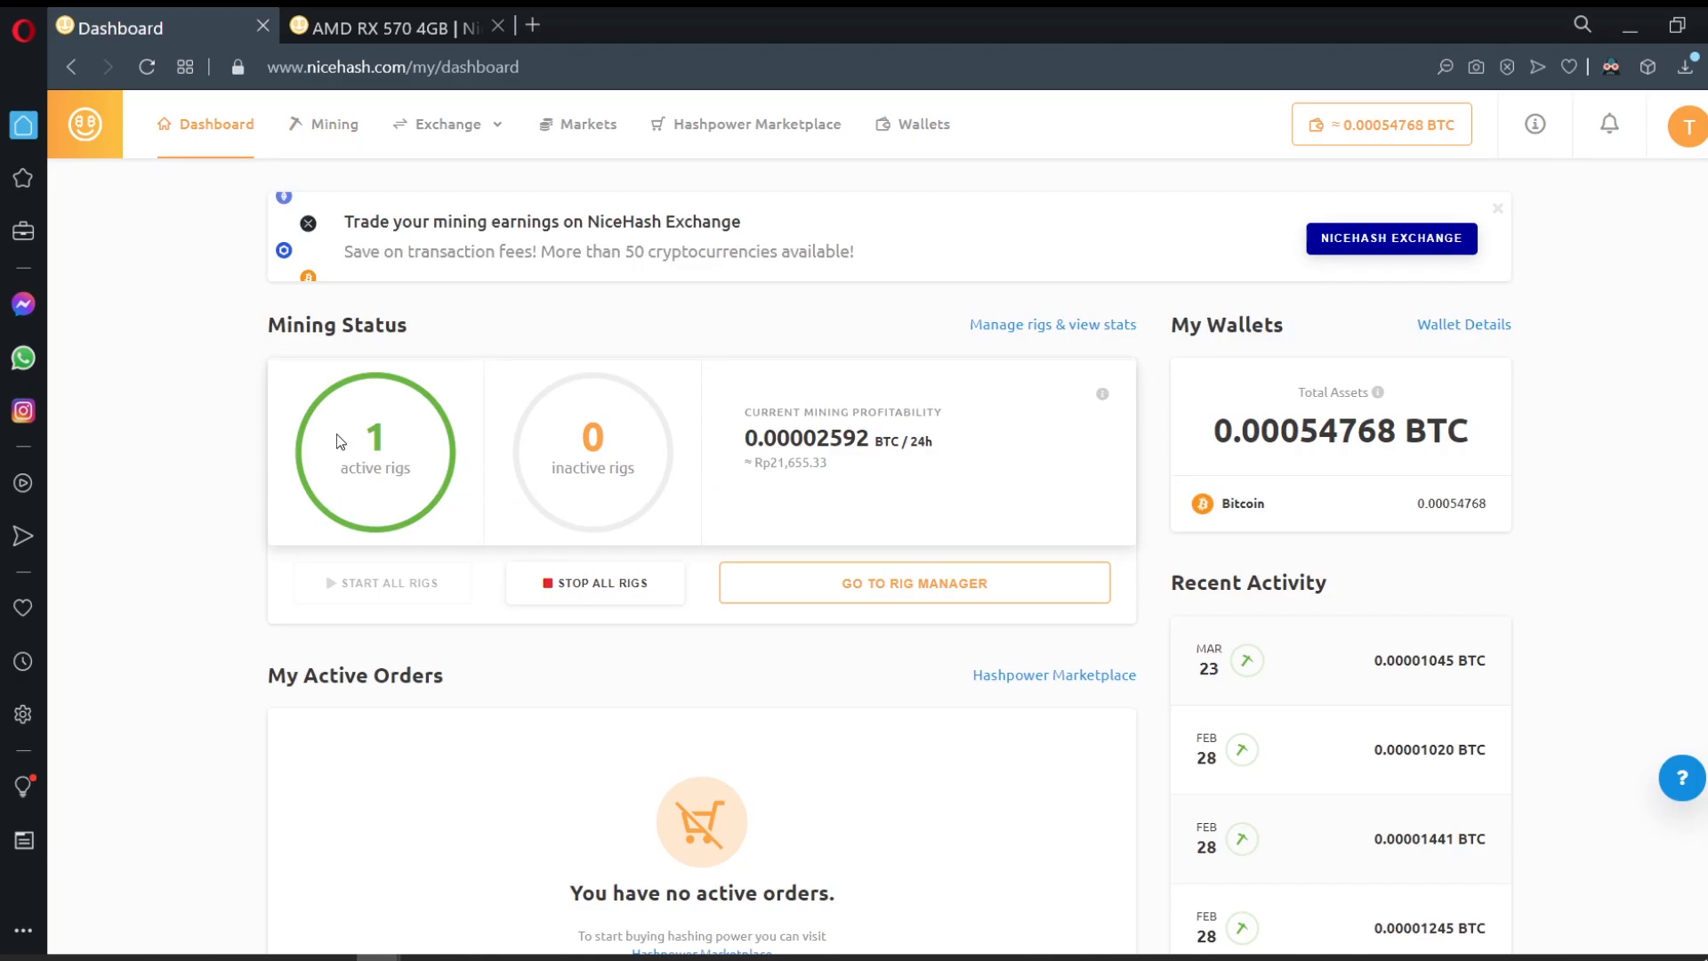
pyautogui.scroll(-1, 906, 464)
pyautogui.scroll(1, 953, 525)
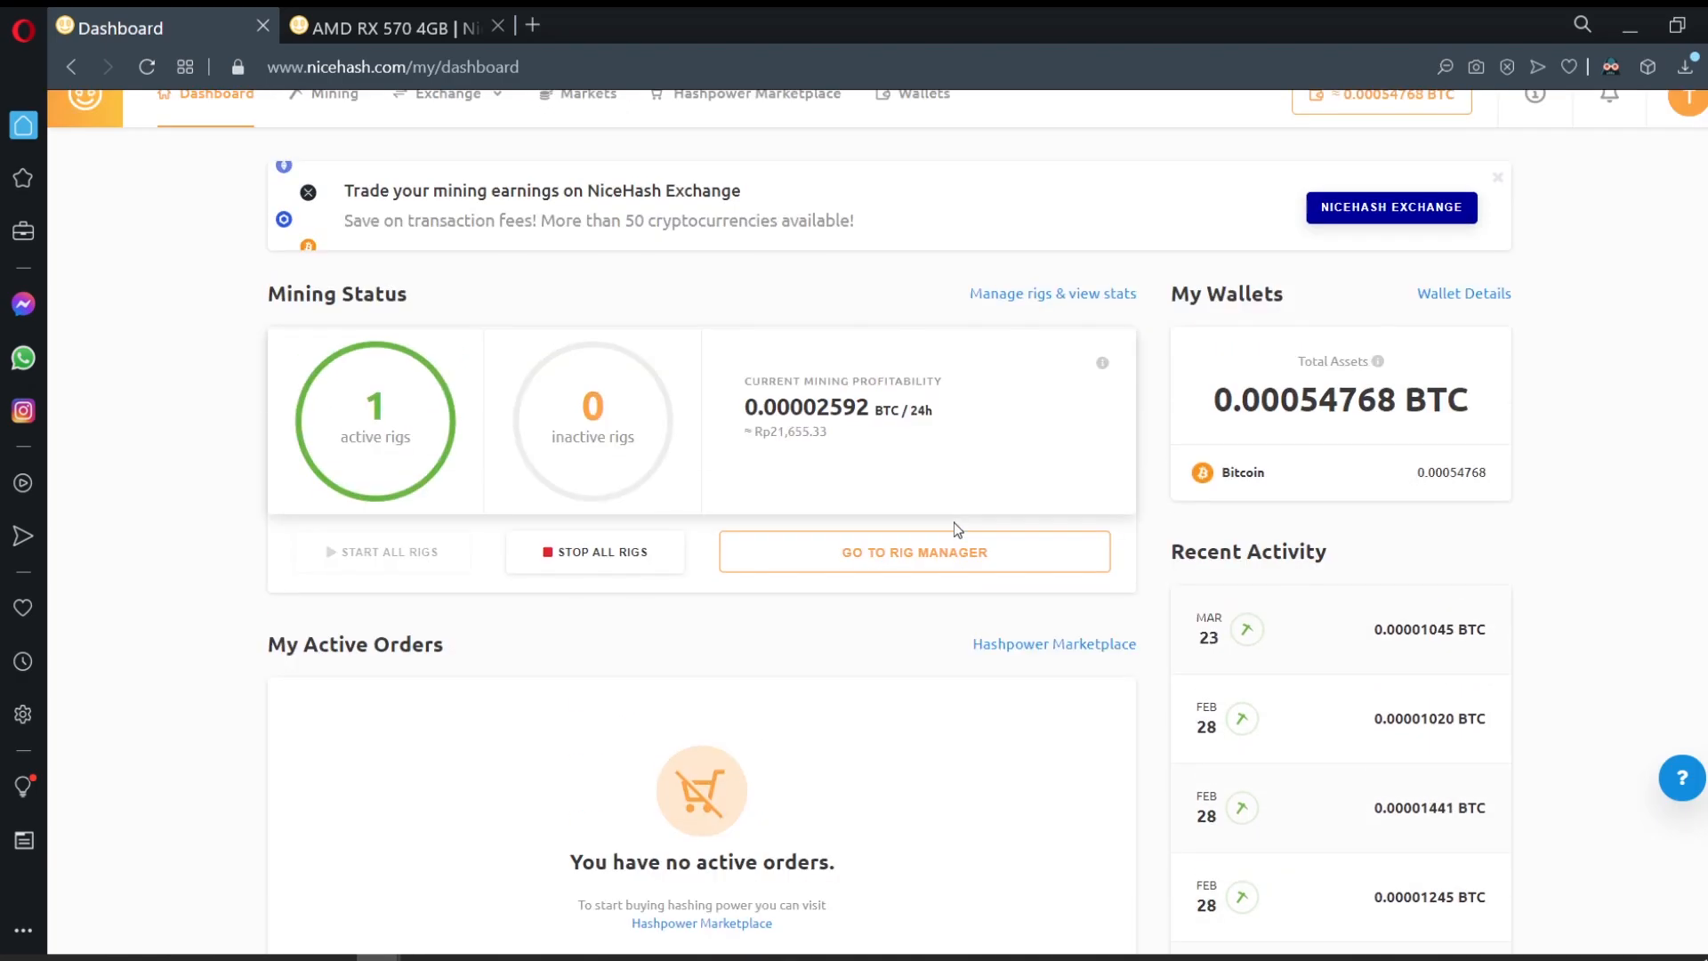
pyautogui.click(914, 584)
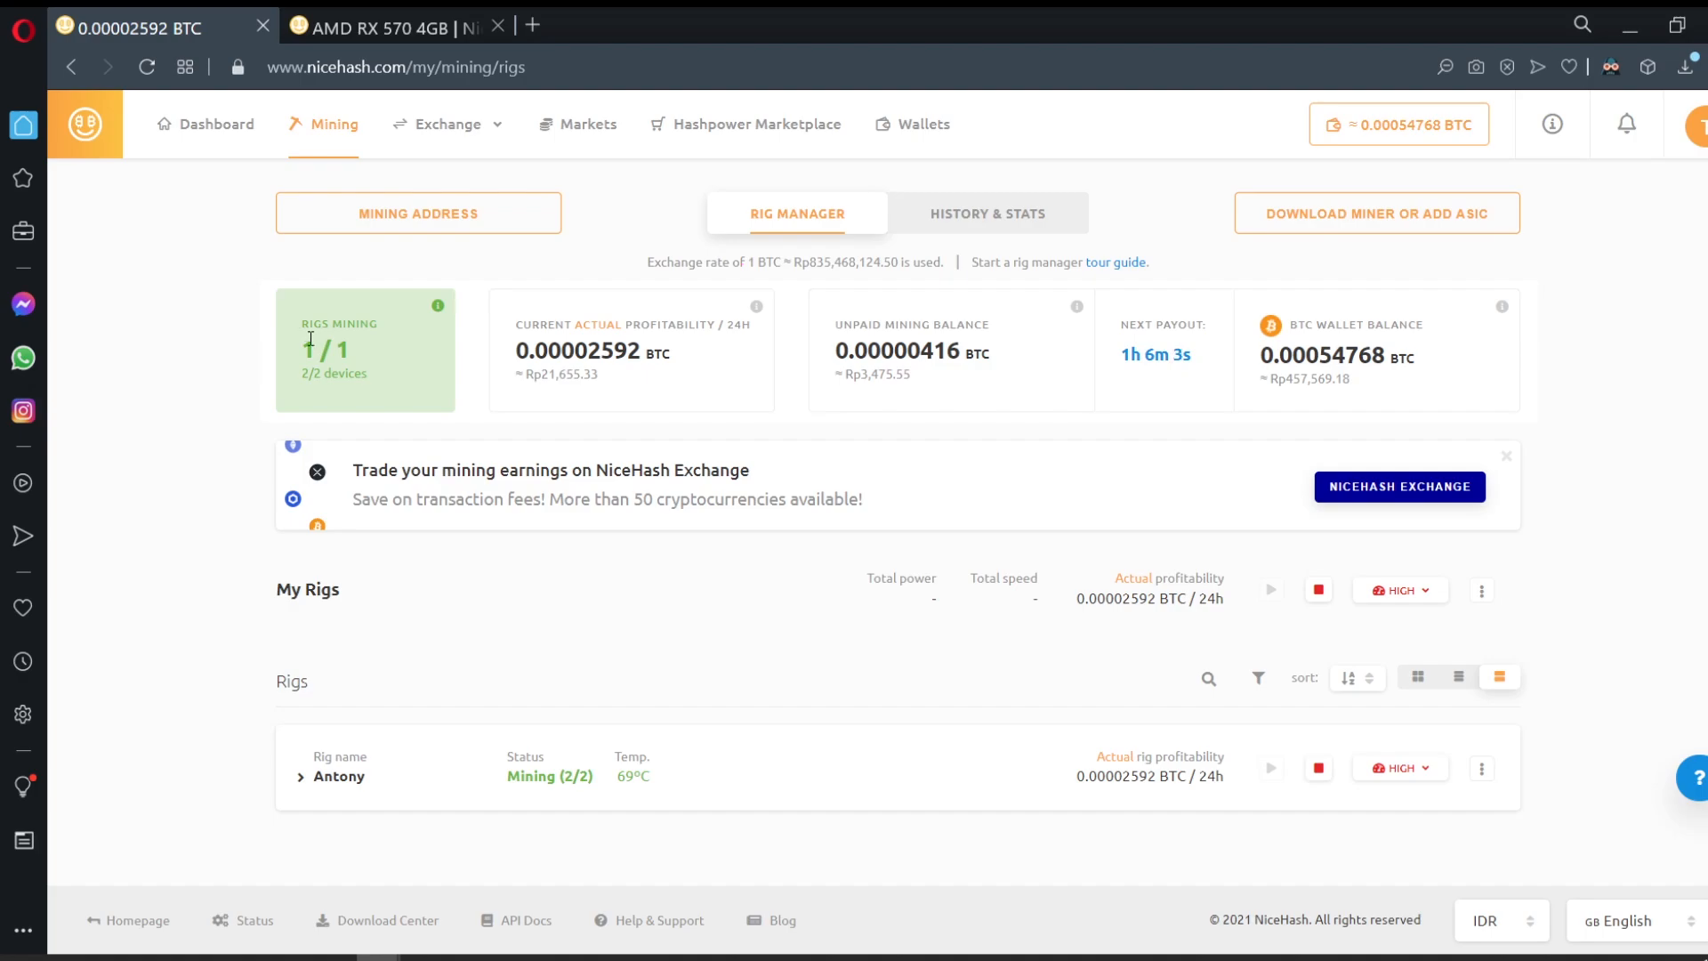
# Step: Highlight the 1 / 1 rigs mining count, unpaid balance and next payout figures
pyautogui.moveTo(302, 347); pyautogui.dragTo(370, 342)
pyautogui.click(360, 375)
pyautogui.moveTo(834, 352); pyautogui.dragTo(984, 353)
pyautogui.click(1000, 360)
pyautogui.moveTo(1082, 319)
pyautogui.moveTo(1206, 325); pyautogui.dragTo(1121, 325)
pyautogui.click(1173, 374)
pyautogui.moveTo(1078, 306)
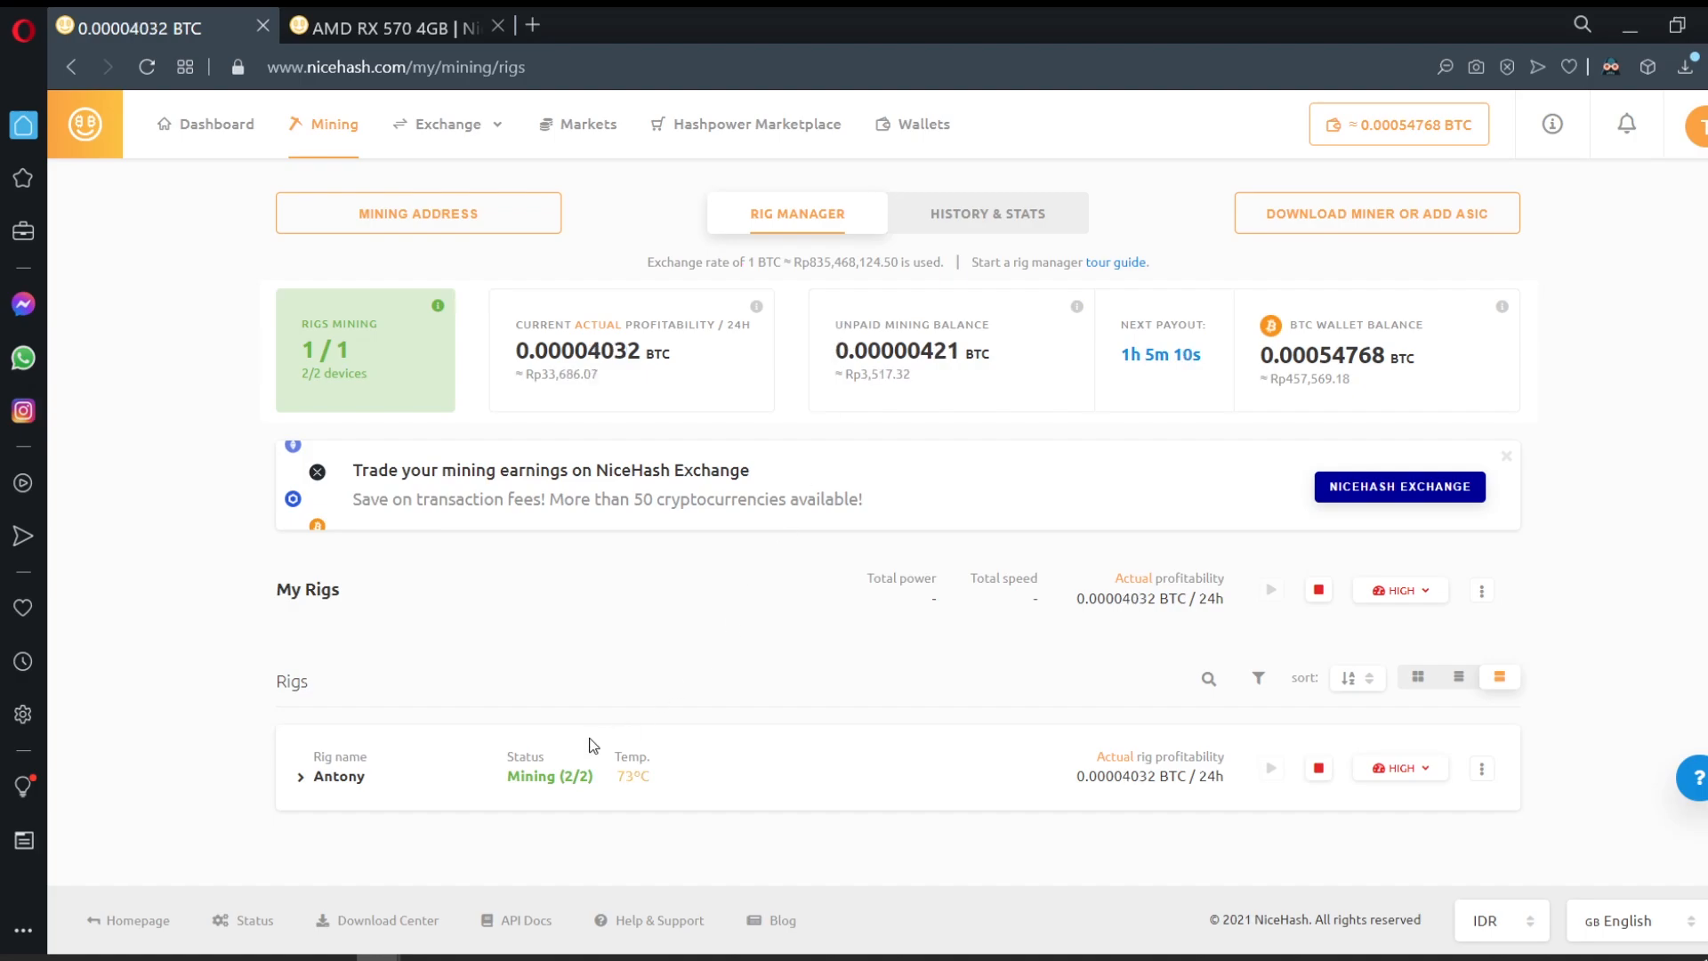
# Step: Open the rig's details page and scroll to its GTX 1060 and RX 570 devices
pyautogui.click(331, 778)
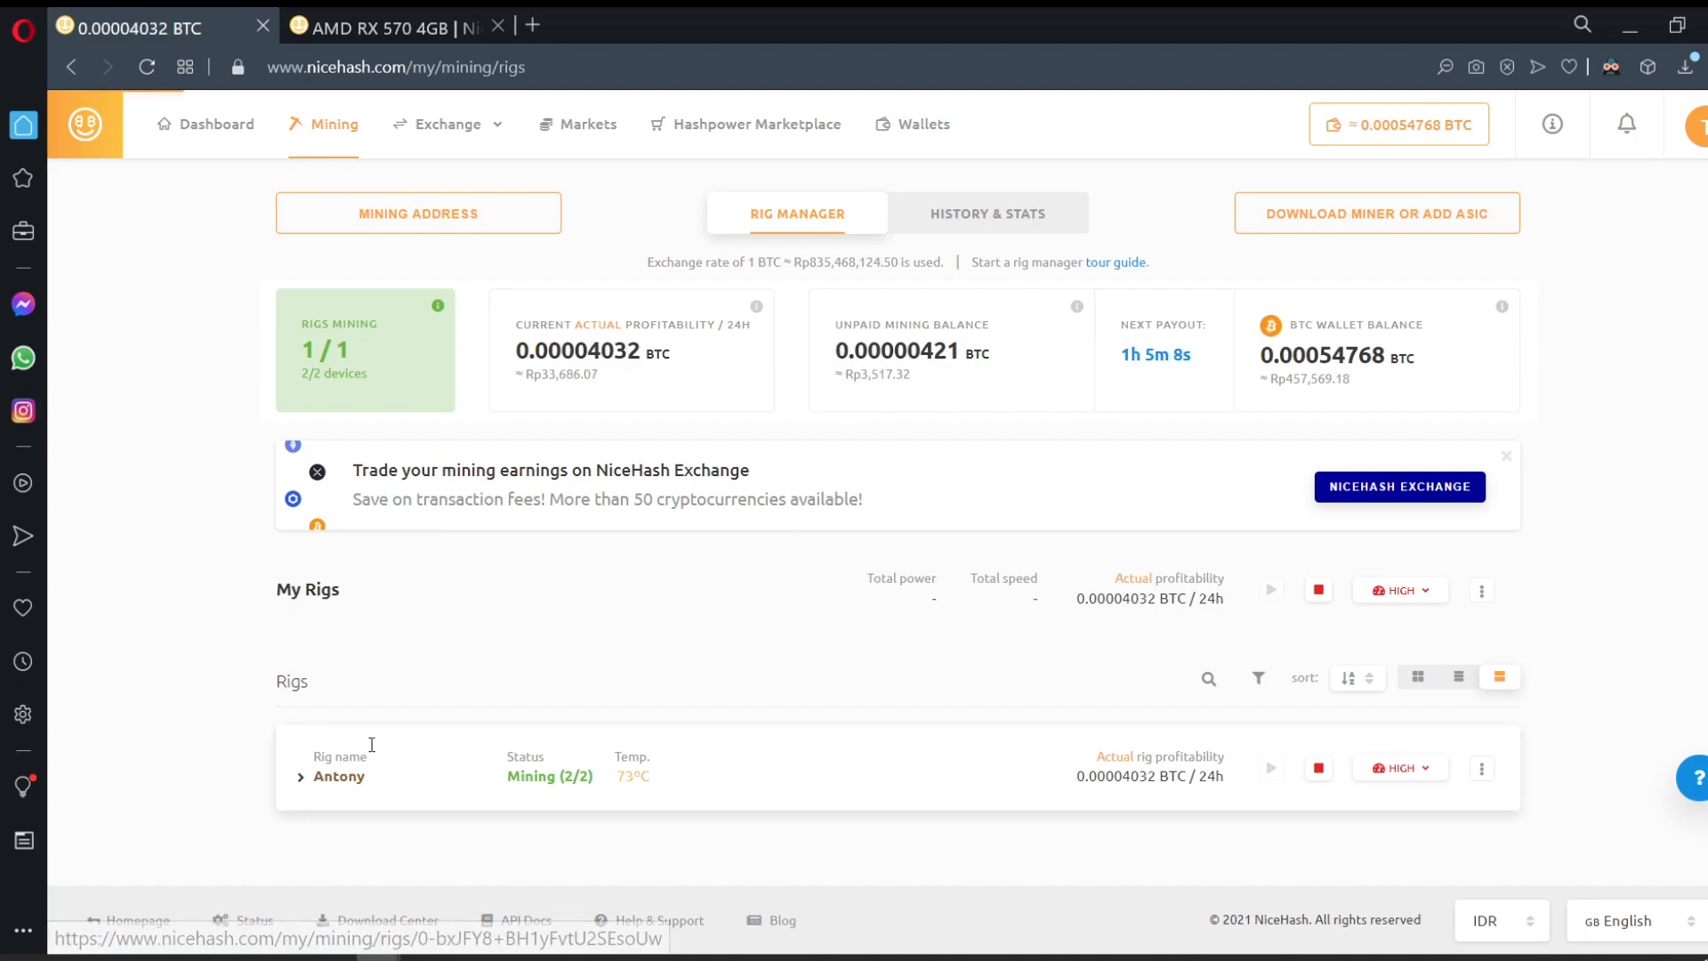
pyautogui.scroll(-3, 499, 723)
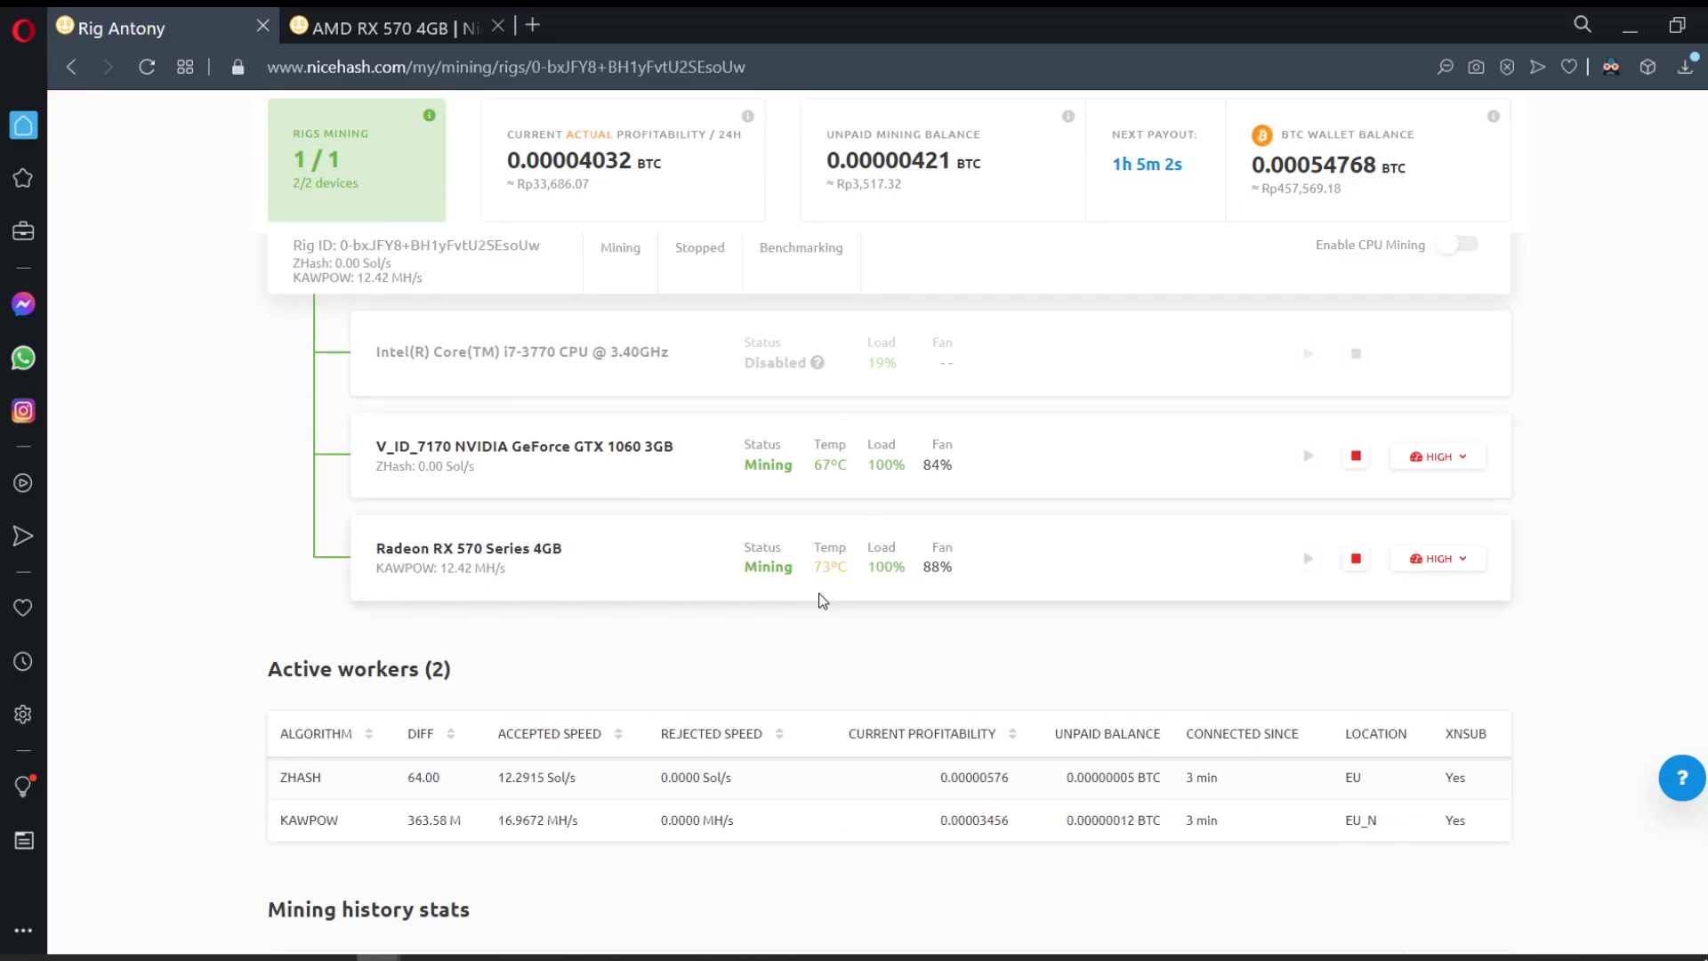
pyautogui.scroll(-1, 826, 456)
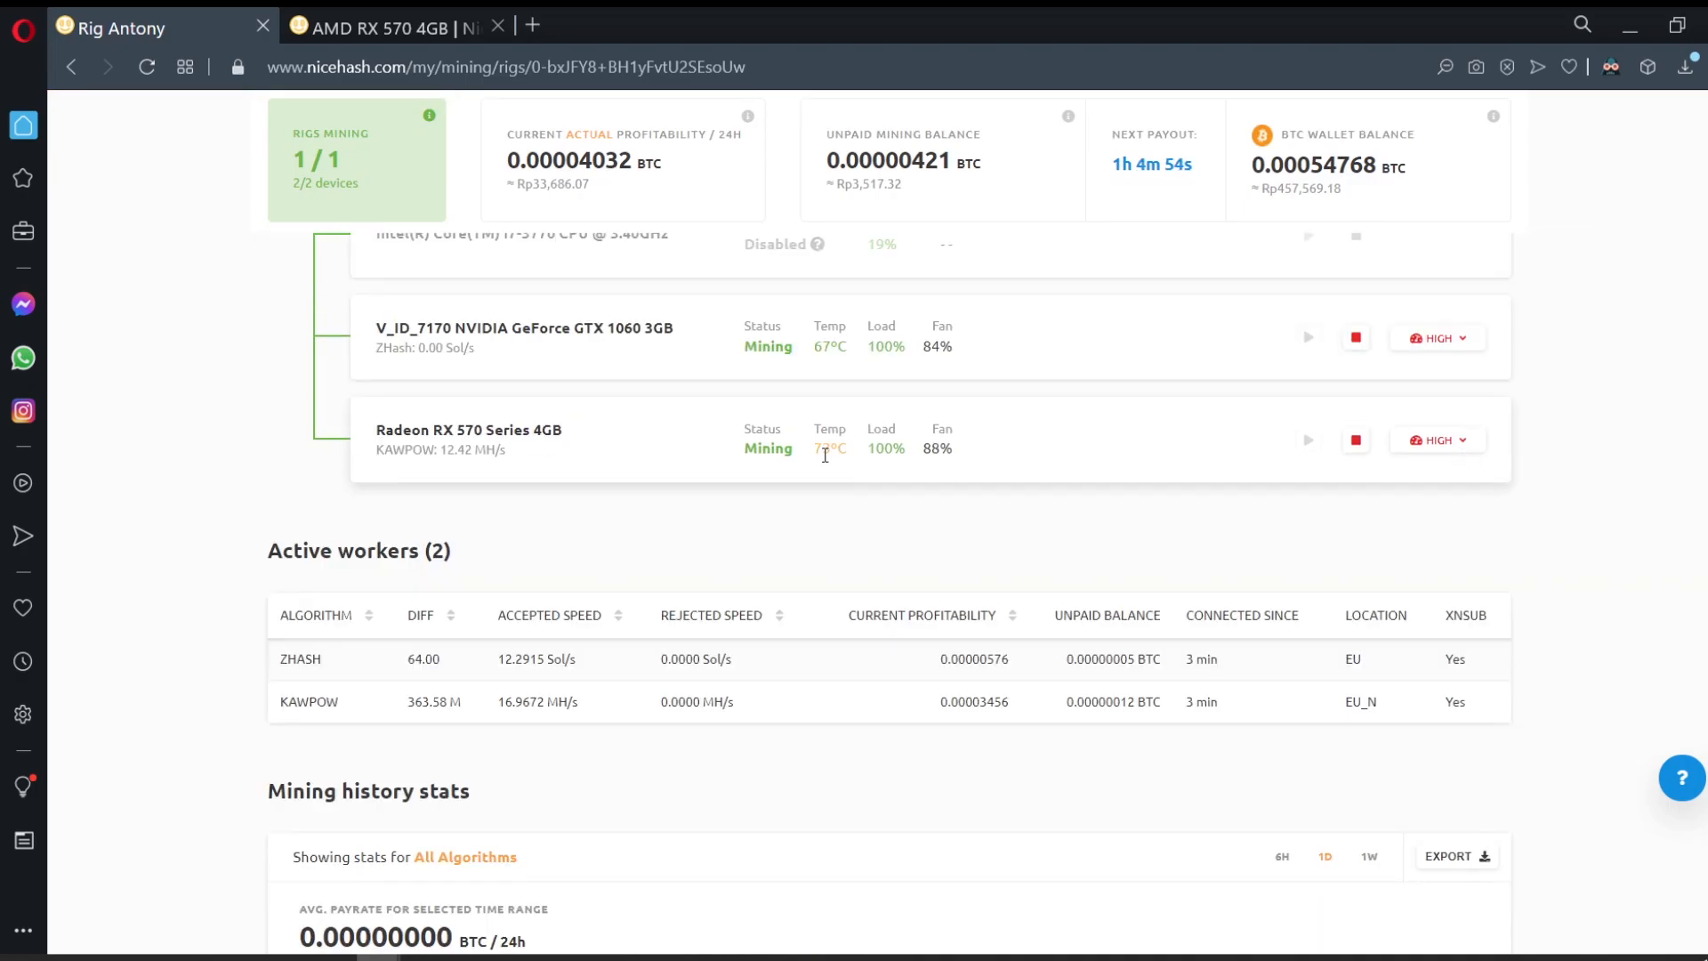
pyautogui.scroll(3, 825, 456)
pyautogui.scroll(-2, 819, 463)
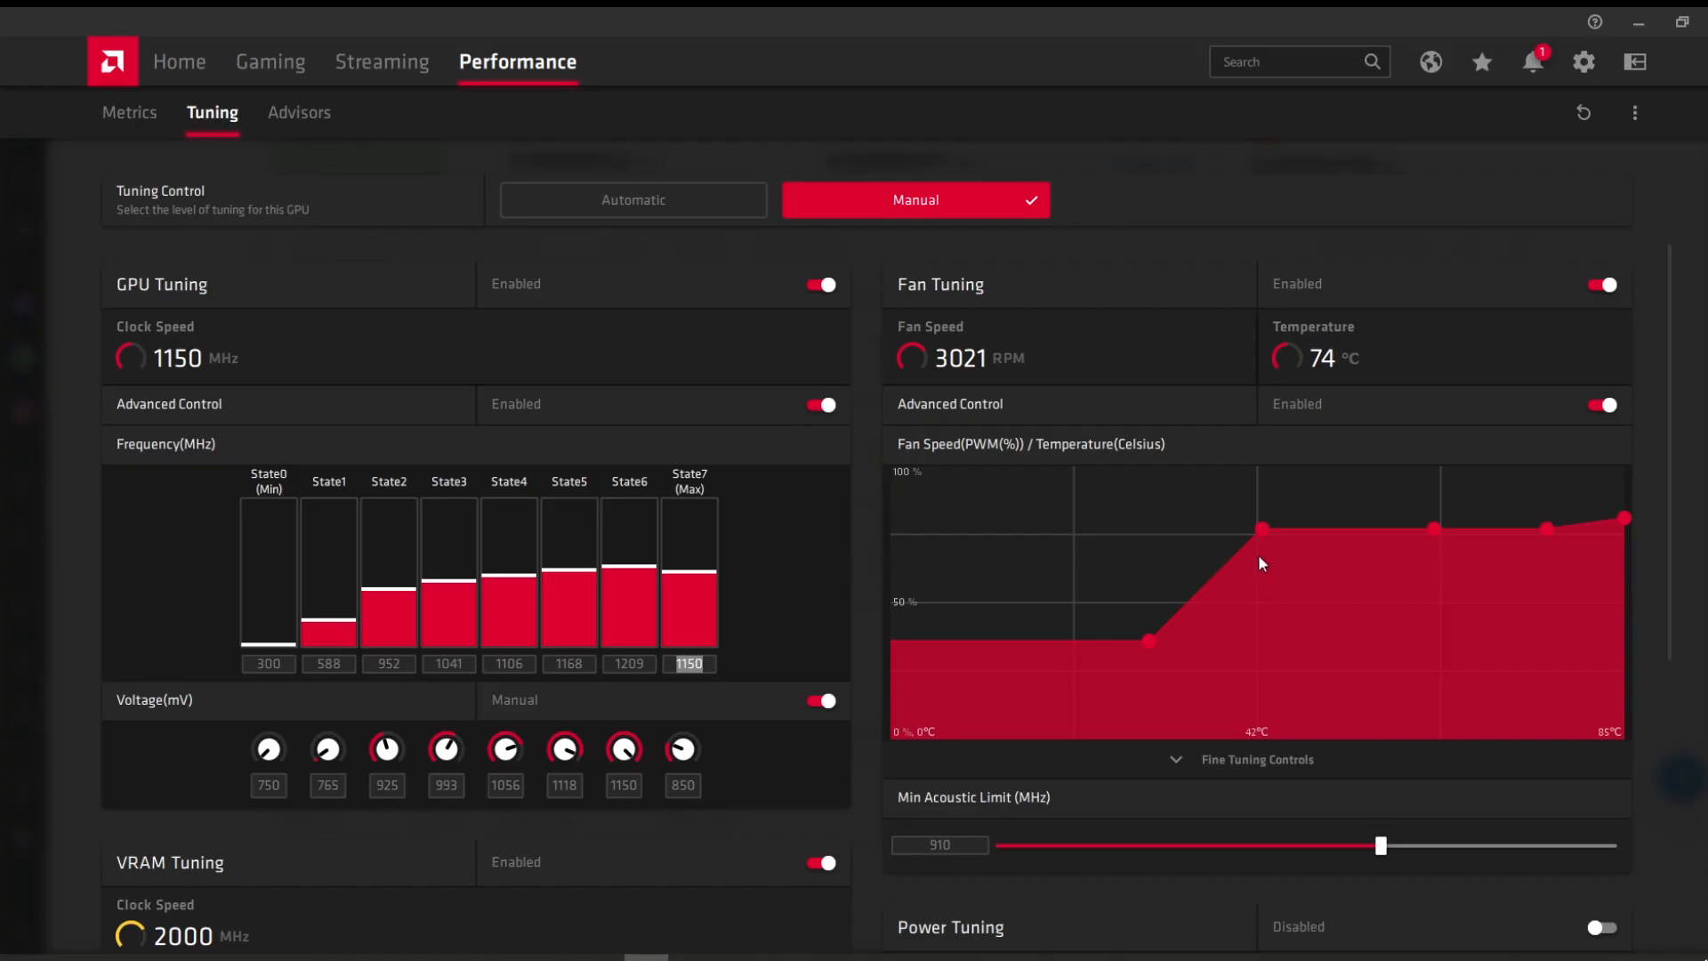
# Step: Enter 1125 as the RX 570's top GPU state clock frequency
pyautogui.moveTo(1260, 528); pyautogui.dragTo(1262, 493)
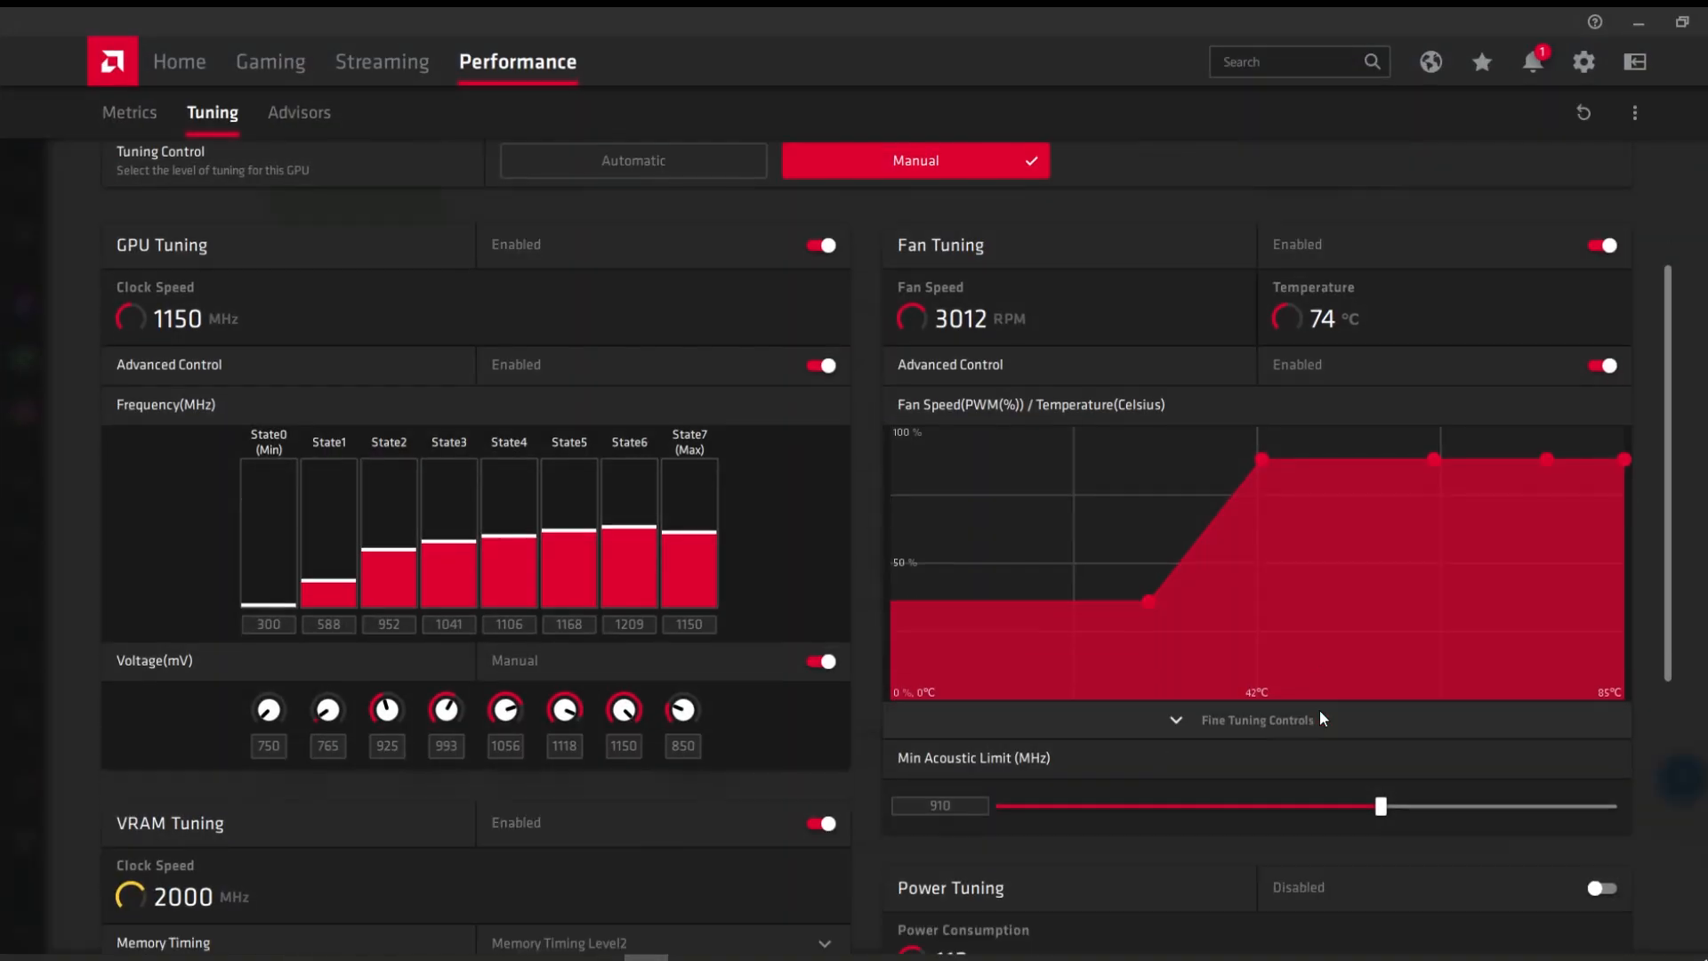
pyautogui.scroll(1, 1320, 710)
pyautogui.scroll(-5, 900, 557)
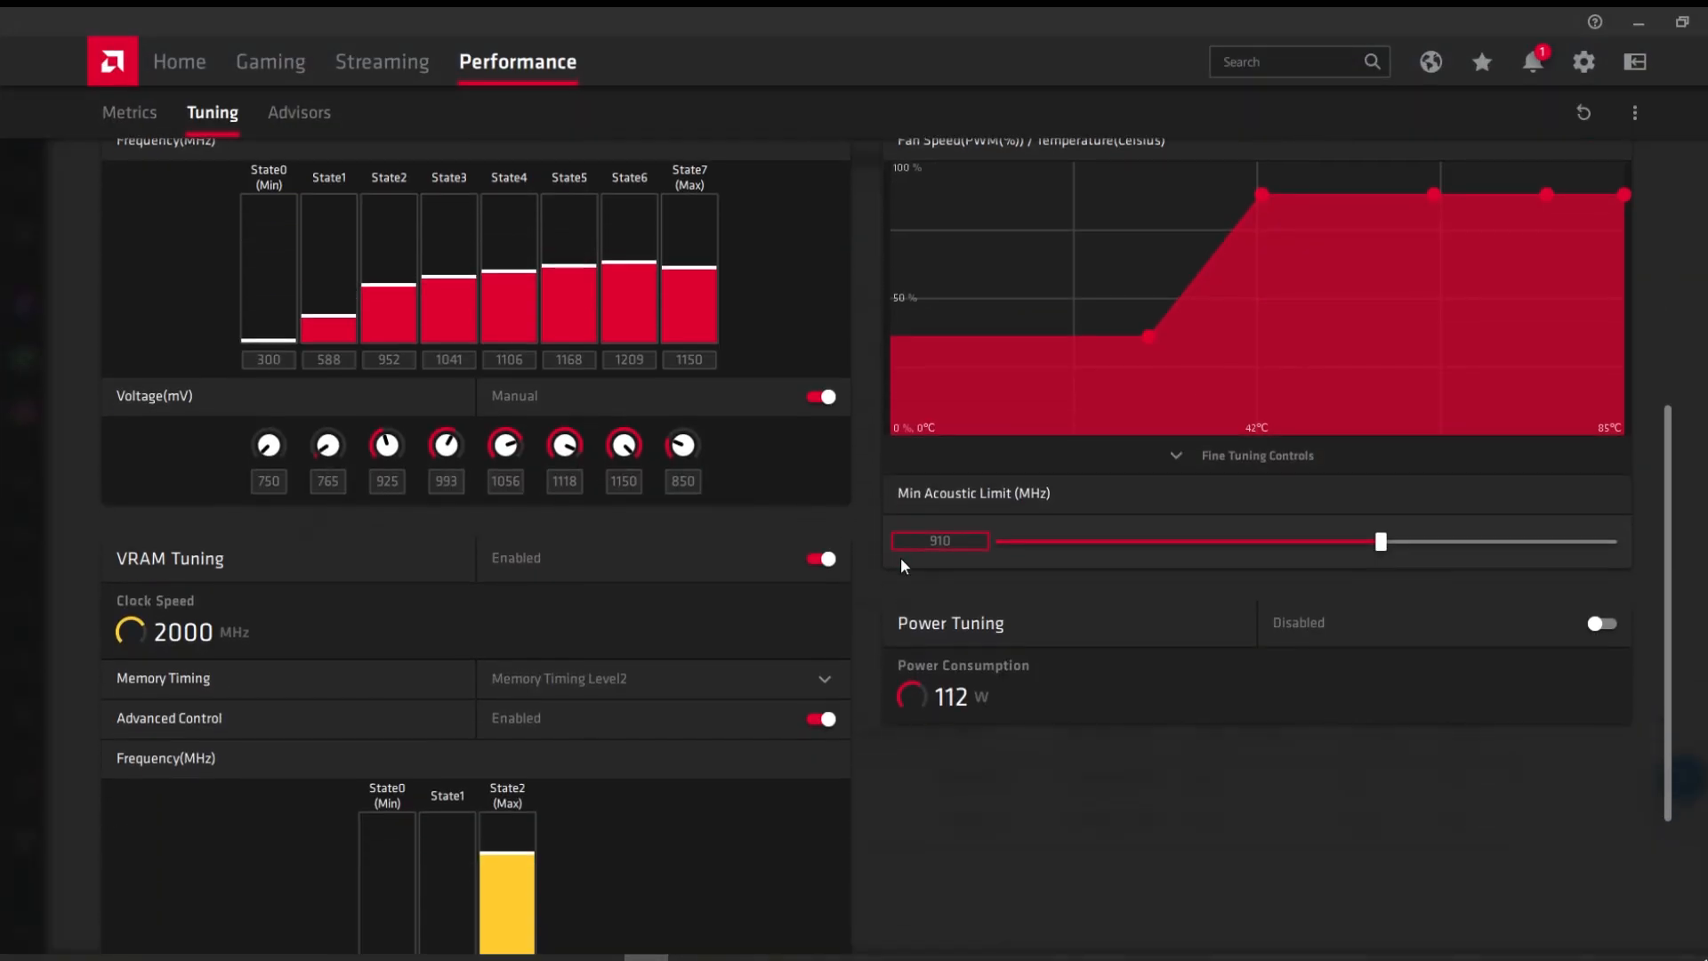
pyautogui.scroll(1, 891, 567)
pyautogui.click(689, 383)
pyautogui.write('1125')
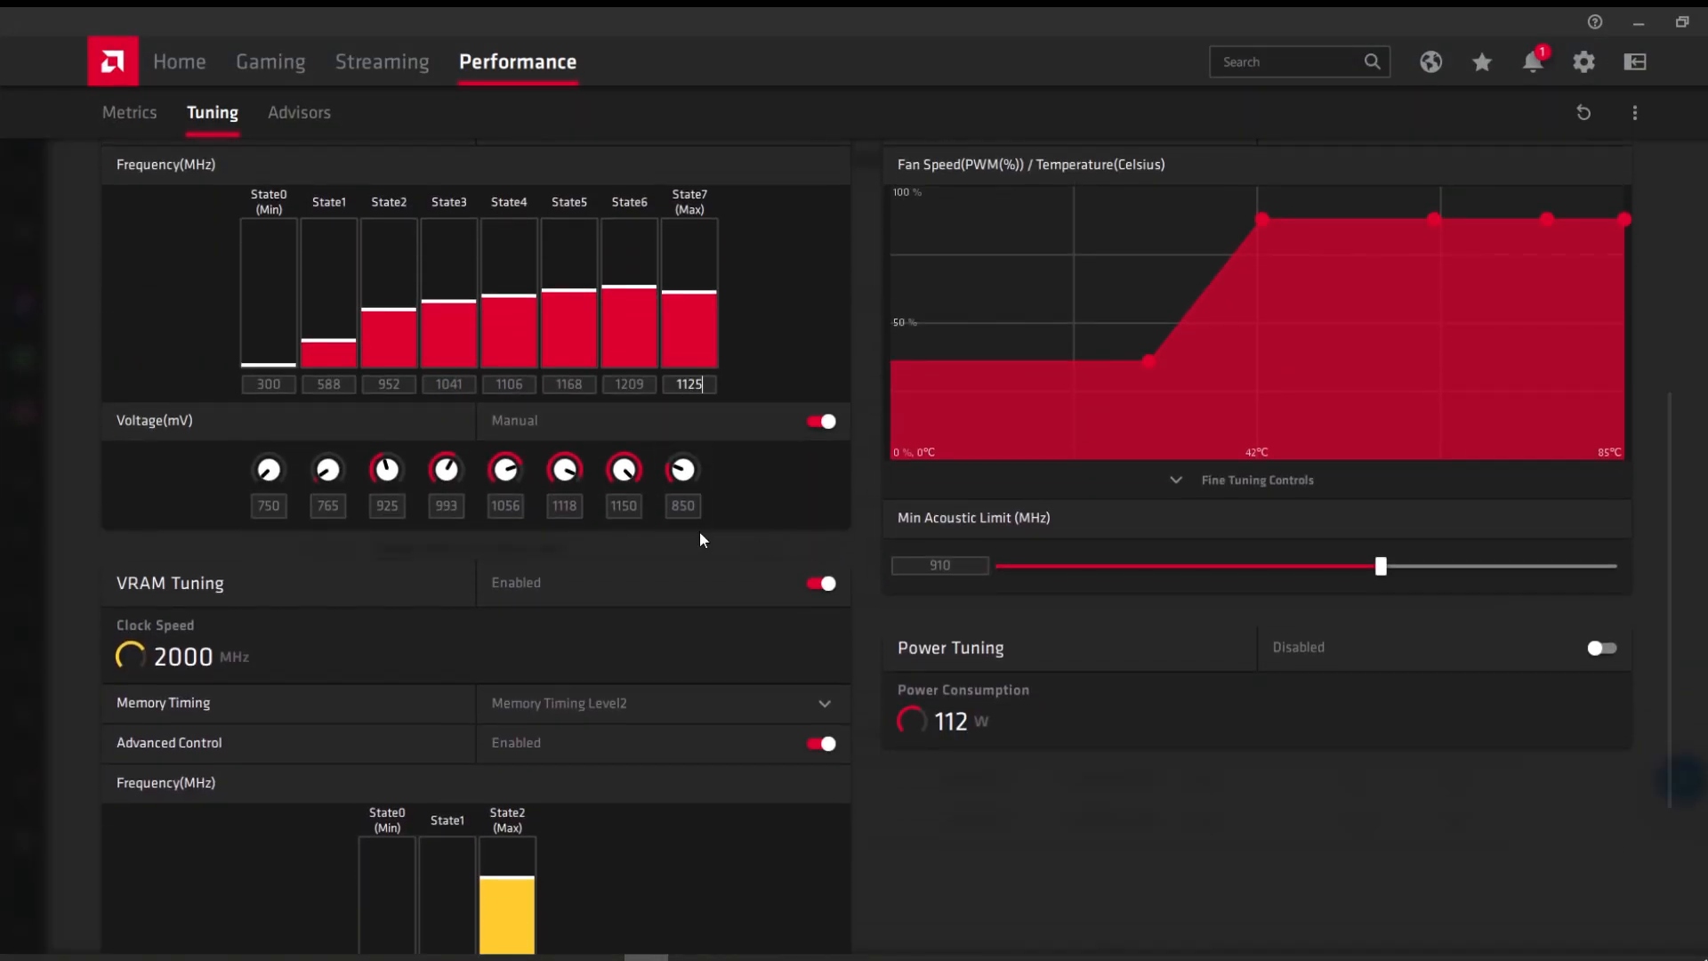
# Step: Lower the memory top-state voltage to 850 mV and apply the change
pyautogui.scroll(-1, 689, 567)
pyautogui.scroll(-2, 689, 566)
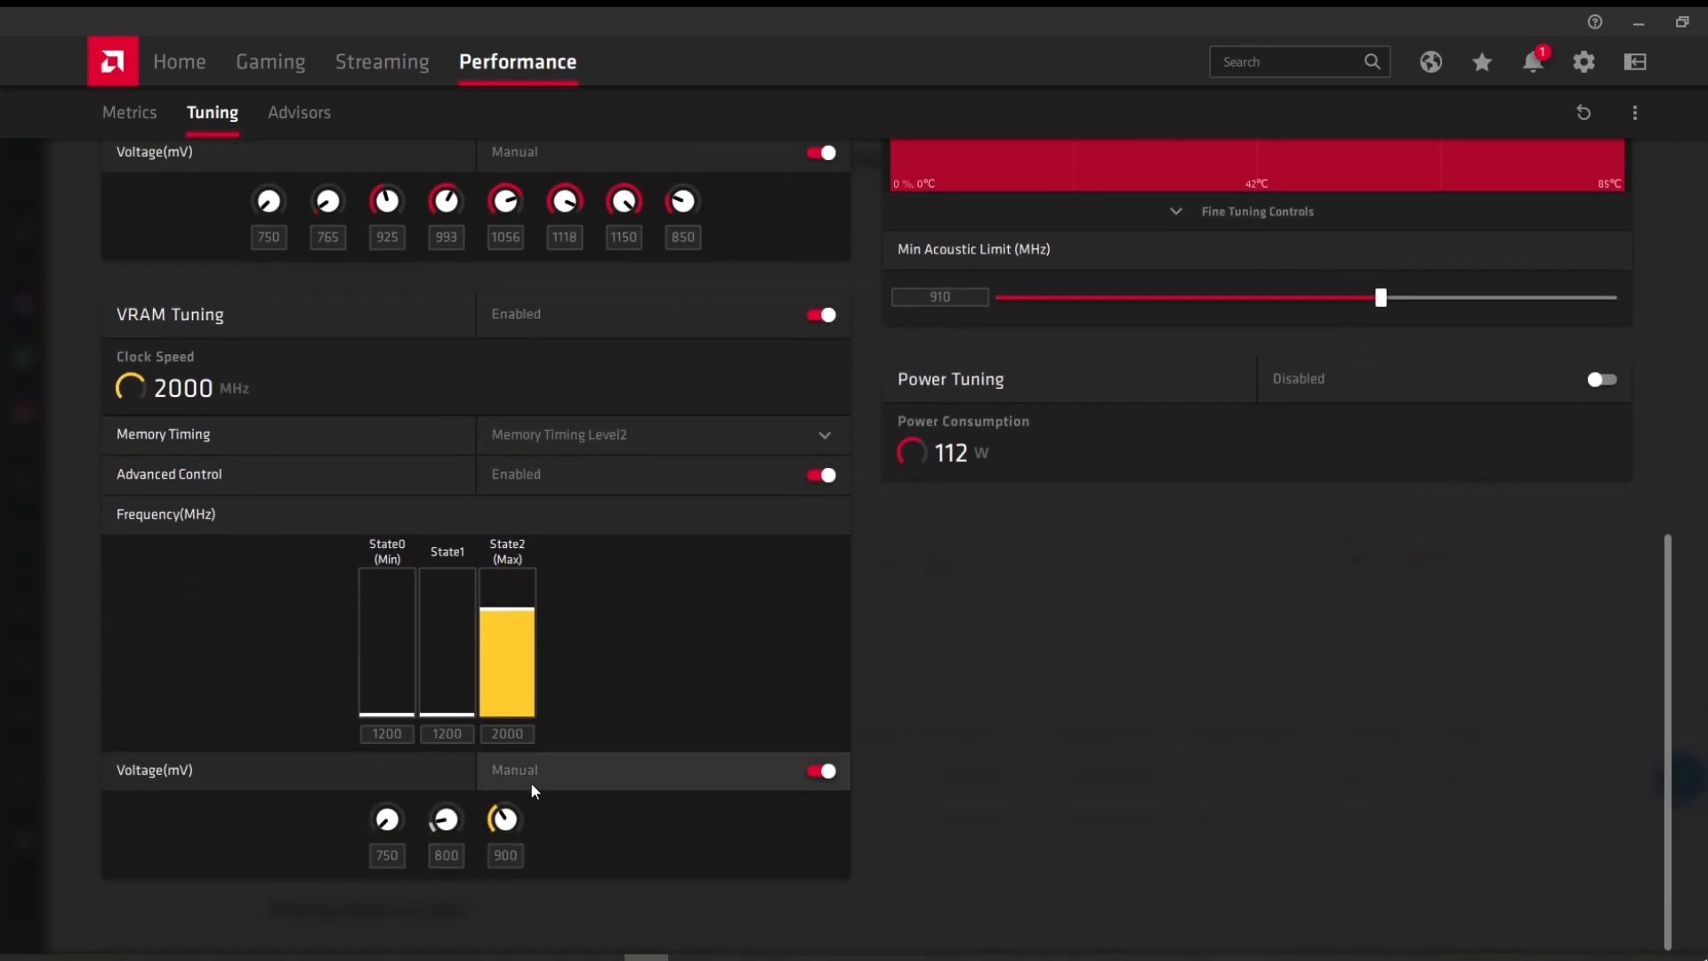
pyautogui.click(505, 856)
pyautogui.write('850')
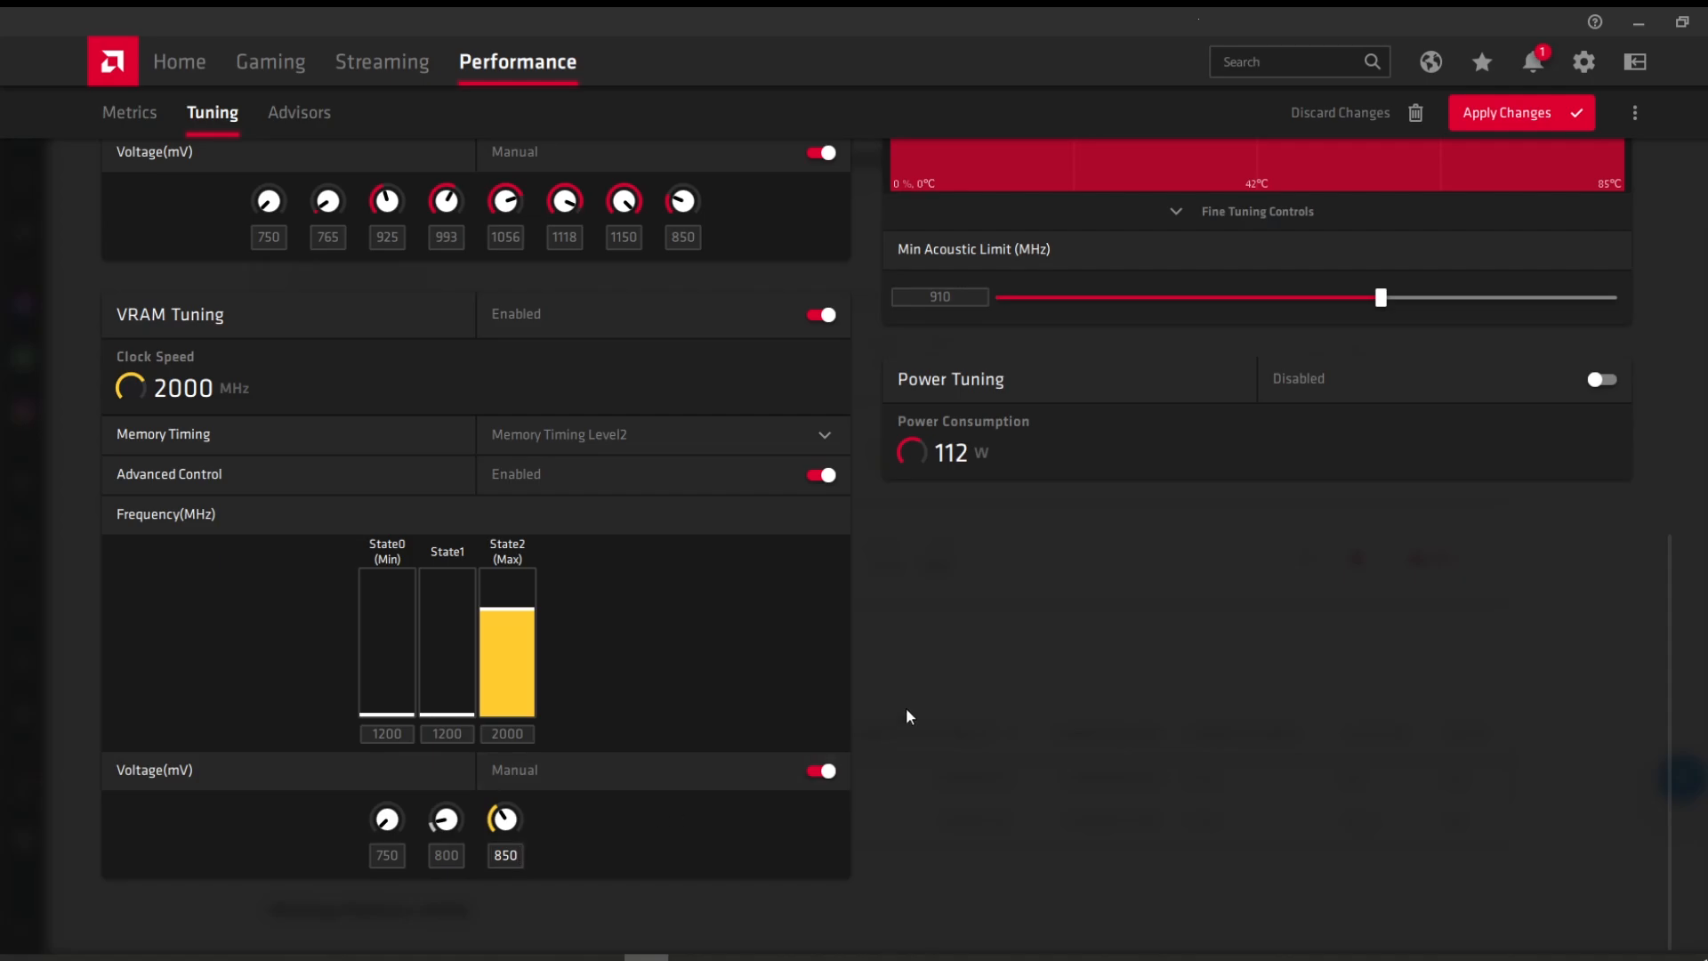
pyautogui.click(1514, 106)
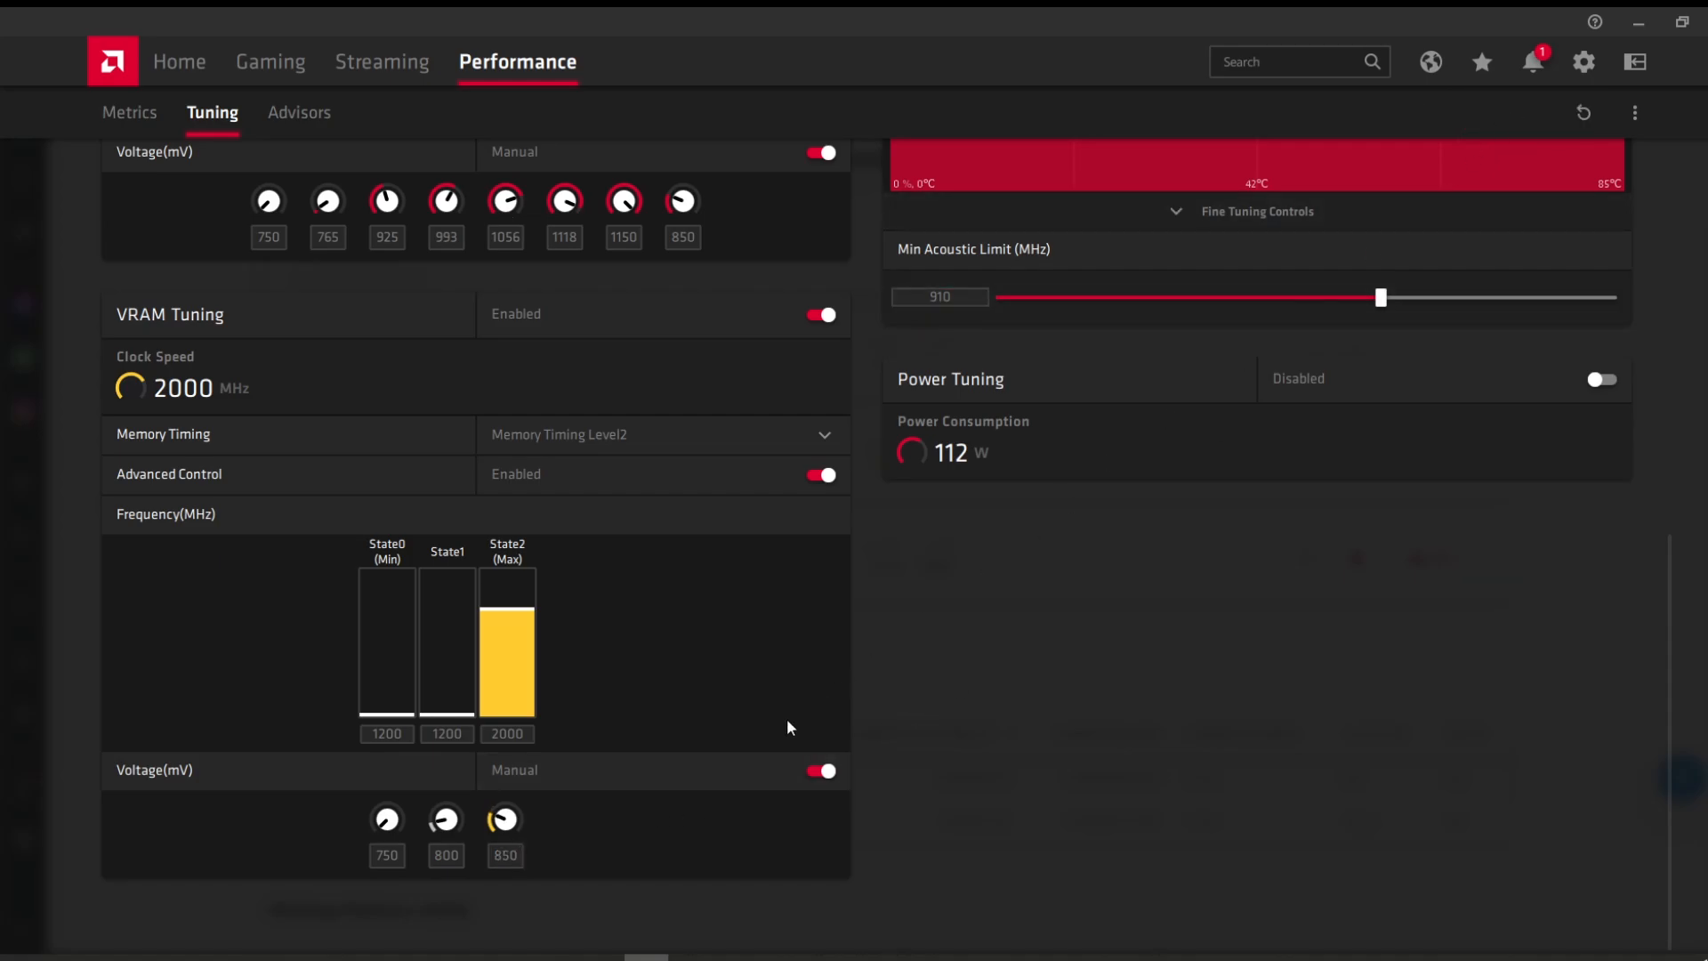
pyautogui.scroll(10, 786, 727)
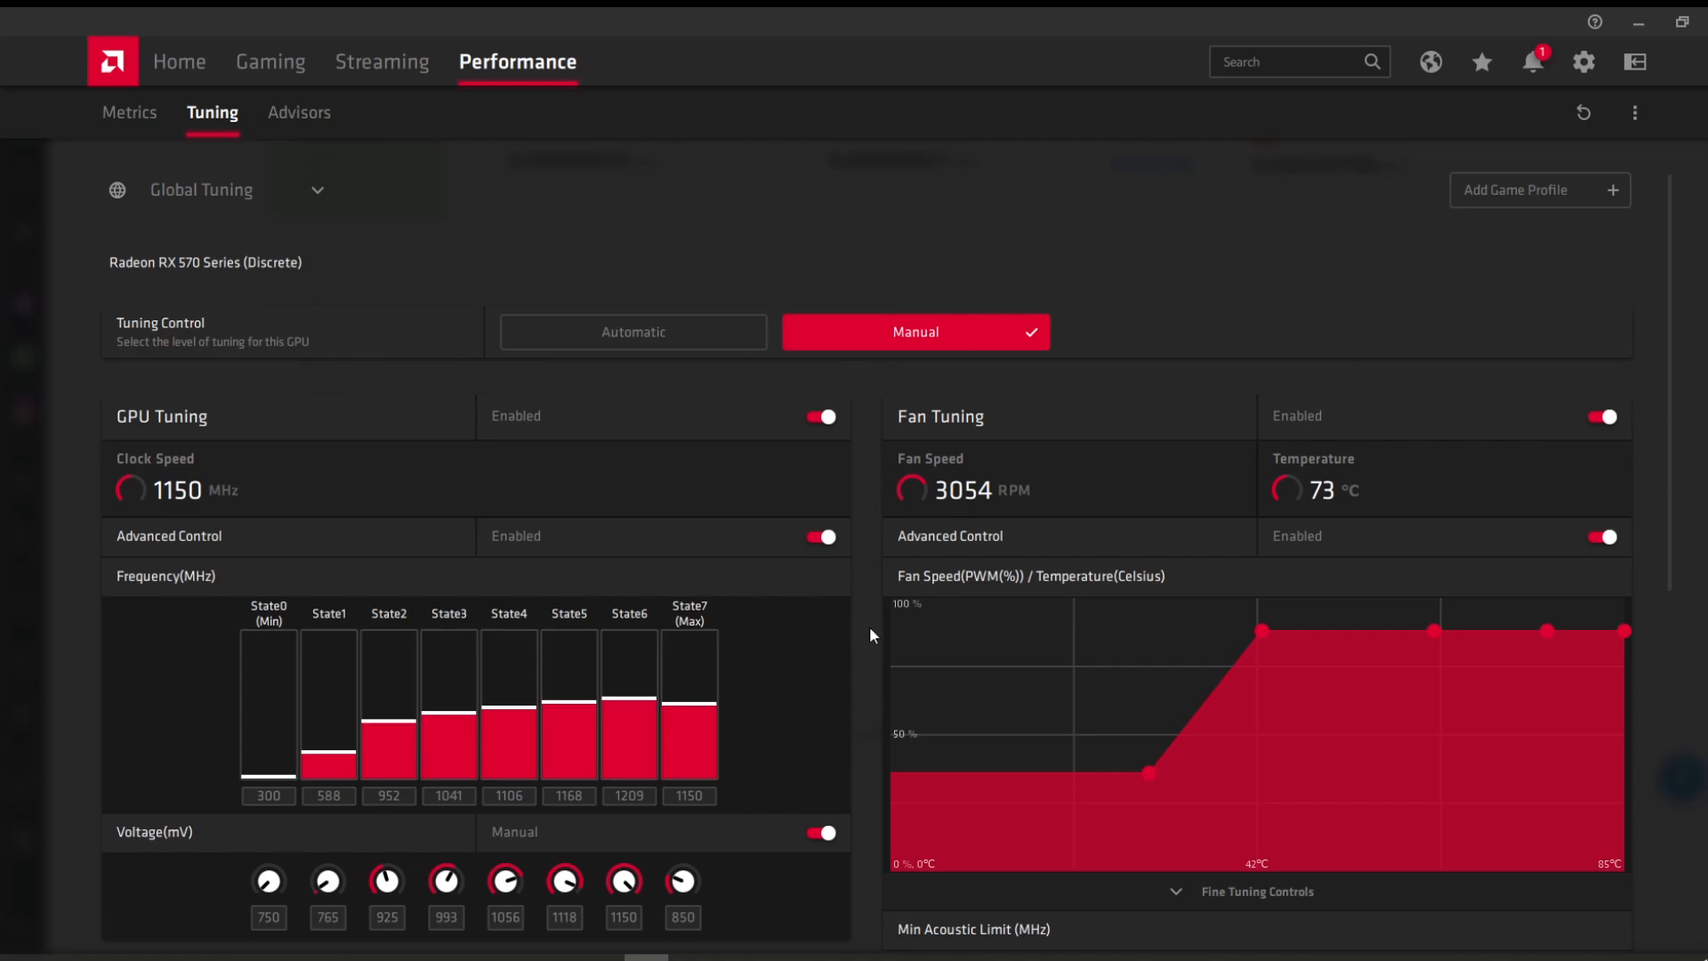
pyautogui.scroll(-6, 870, 628)
pyautogui.scroll(2, 867, 641)
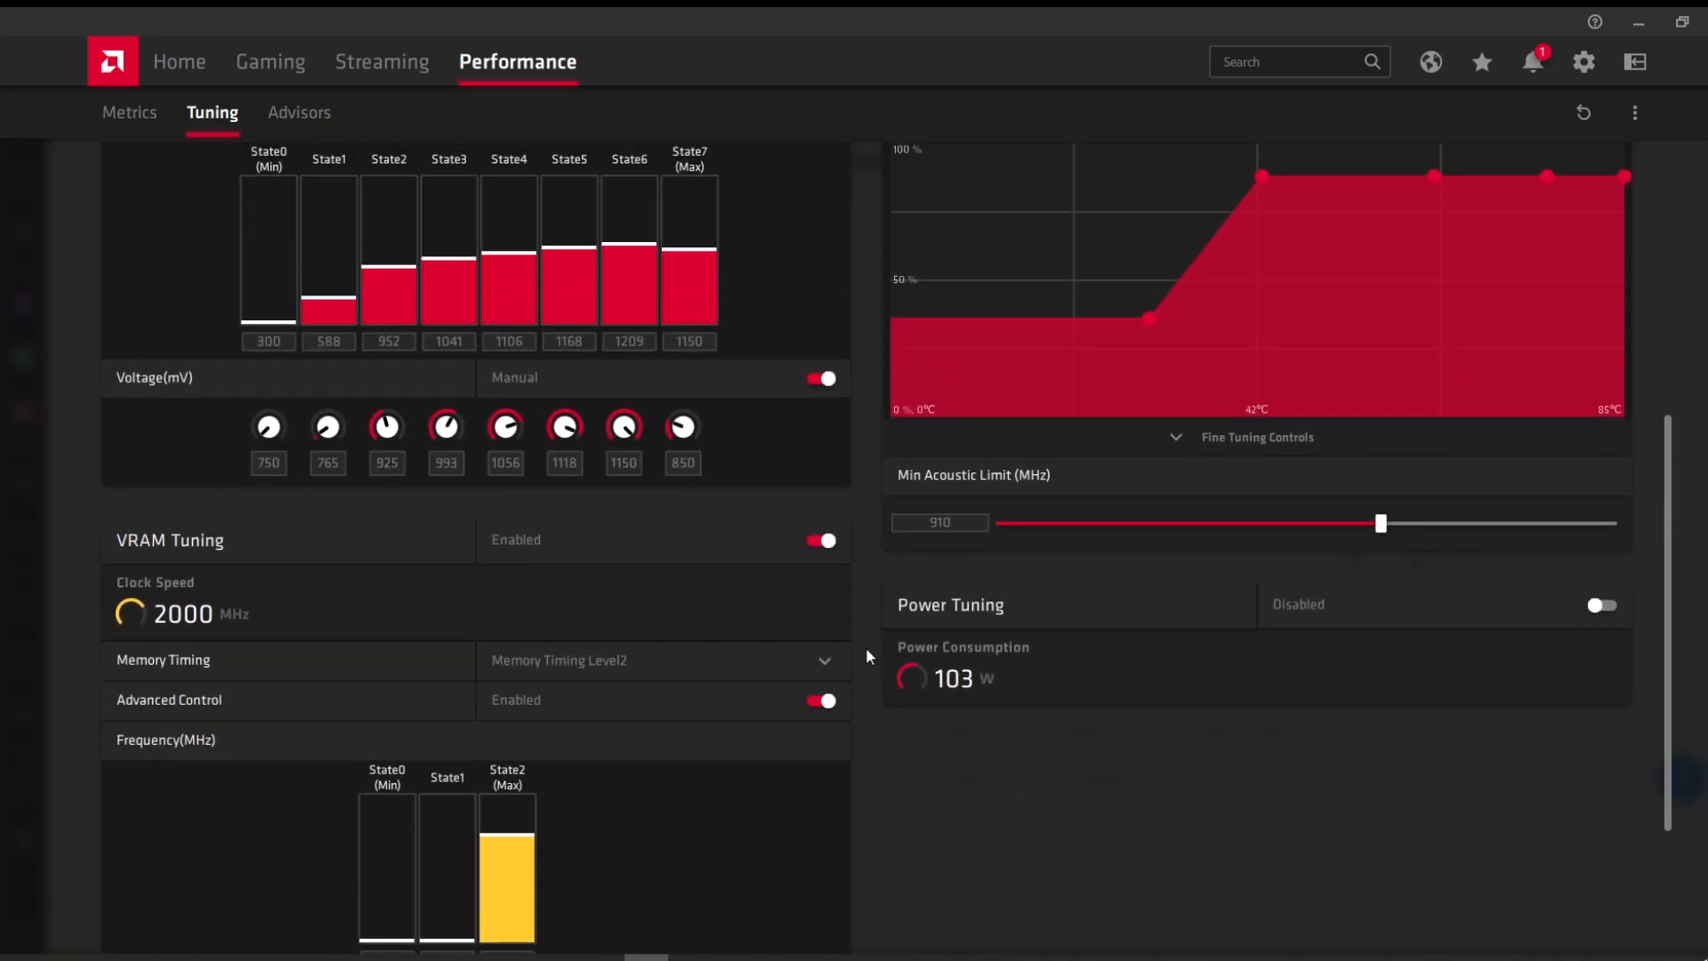
pyautogui.scroll(4, 1002, 665)
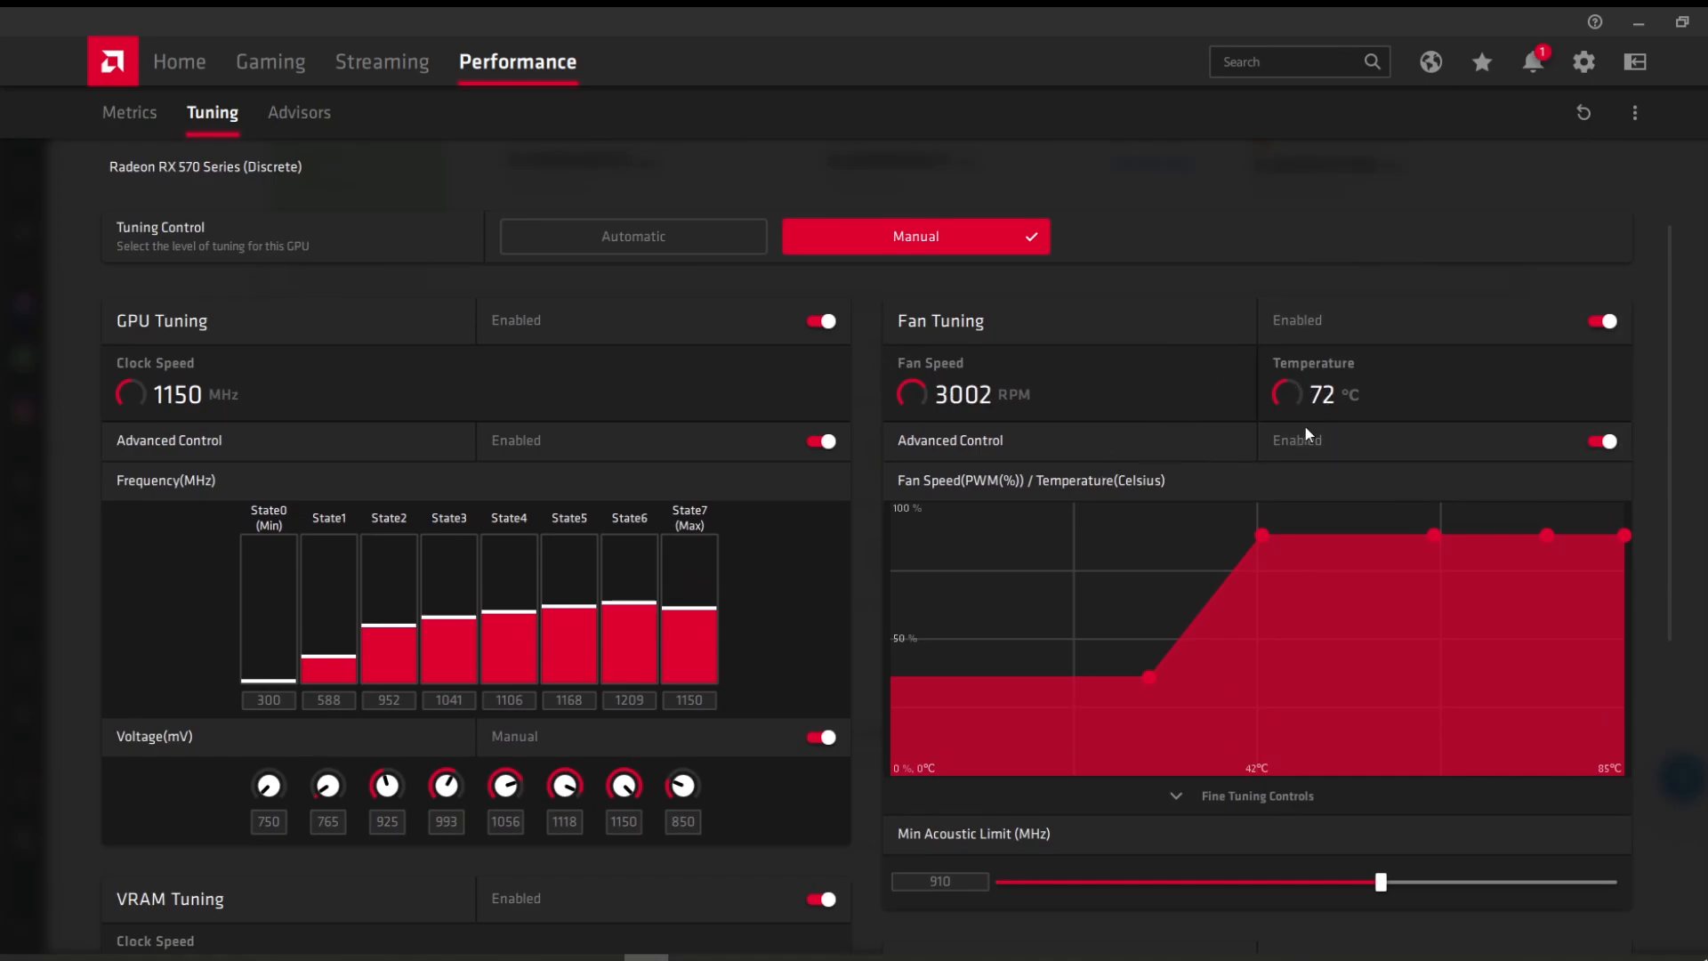
# Step: Put Radeon tuning aside briefly to check the NiceHash rig page
pyautogui.click(1637, 23)
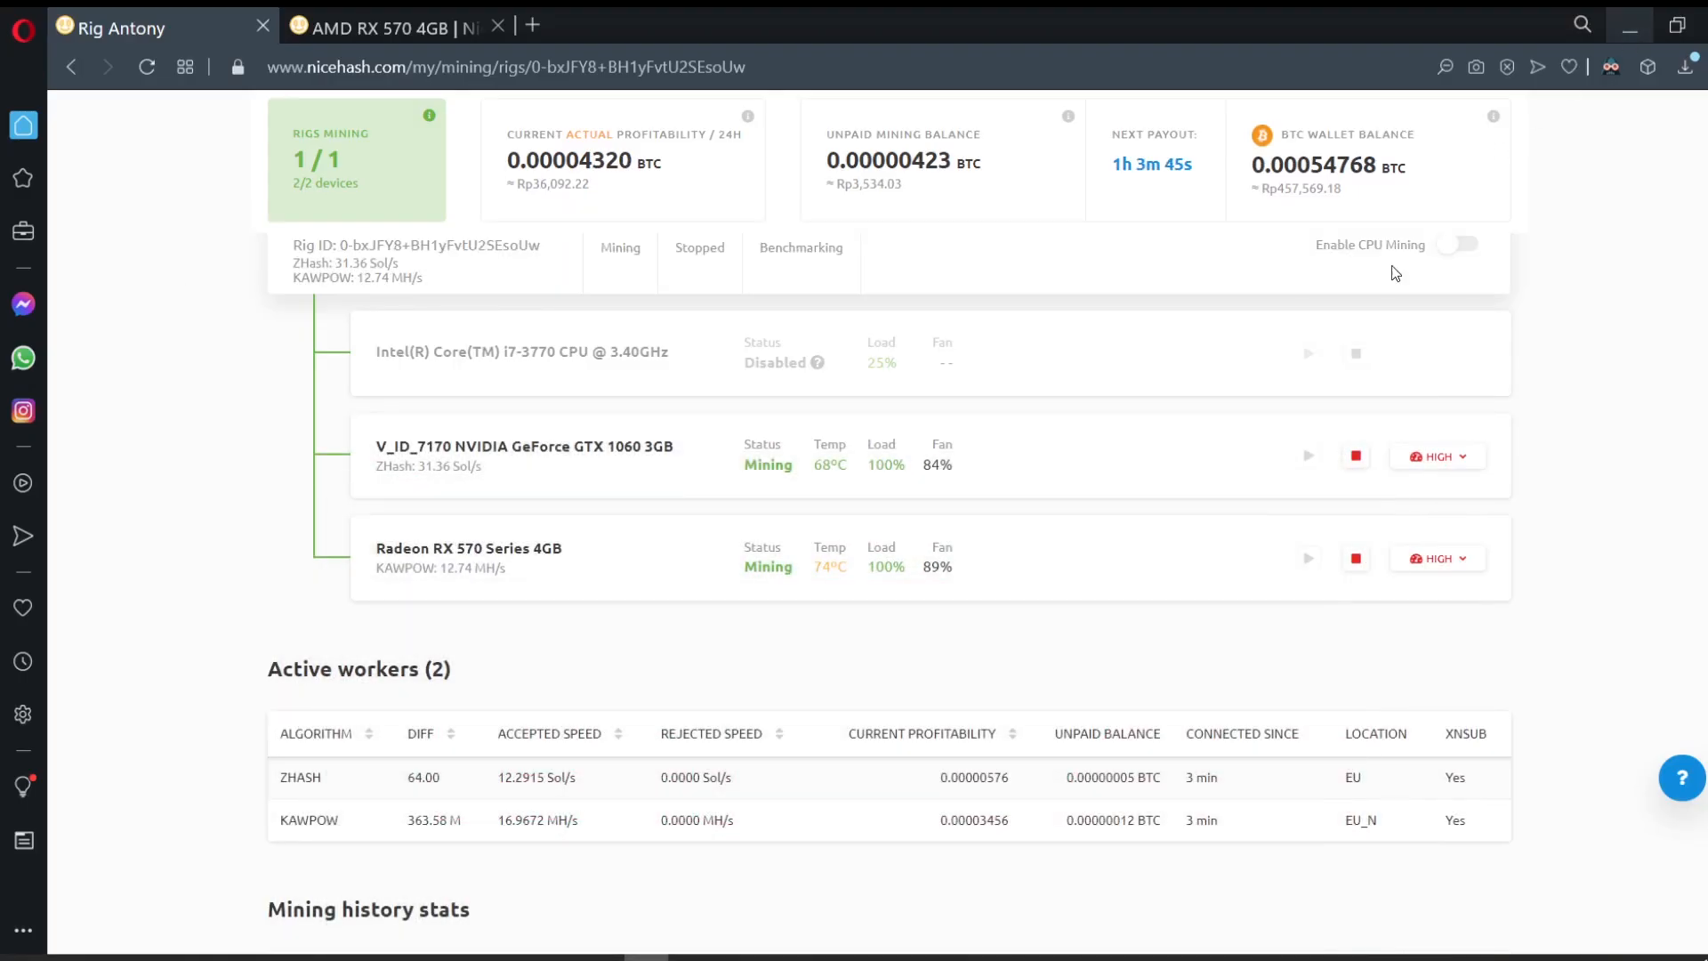
pyautogui.scroll(2, 1034, 567)
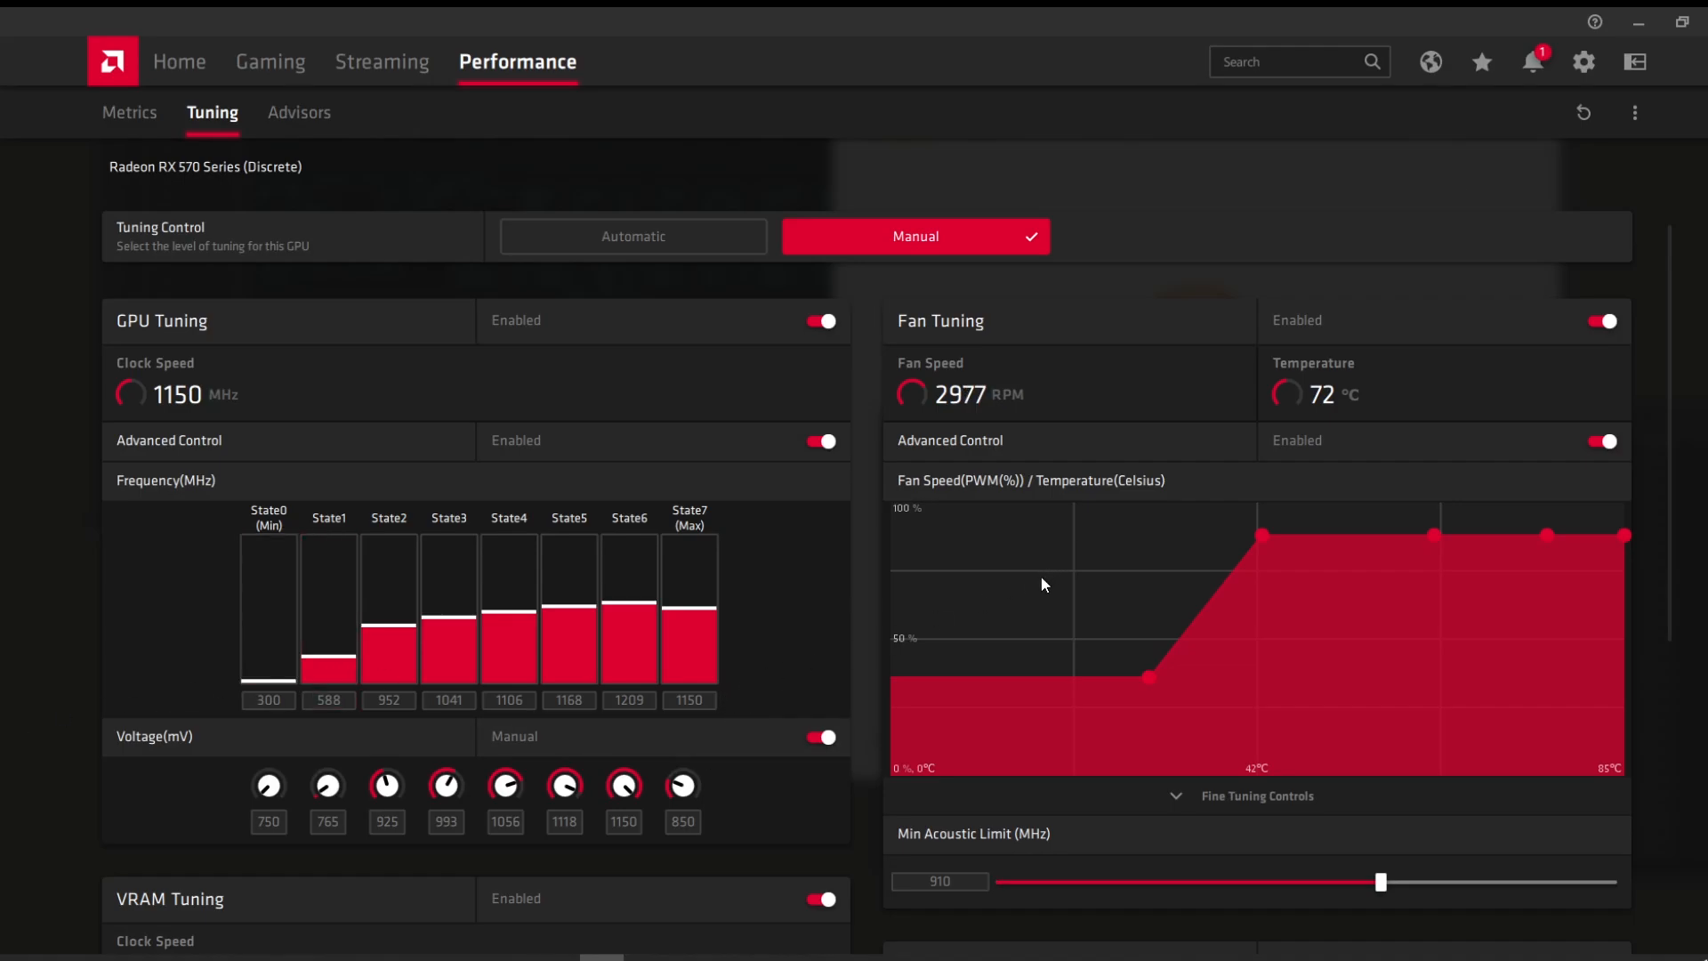
pyautogui.scroll(-4, 1037, 579)
pyautogui.scroll(3, 1037, 580)
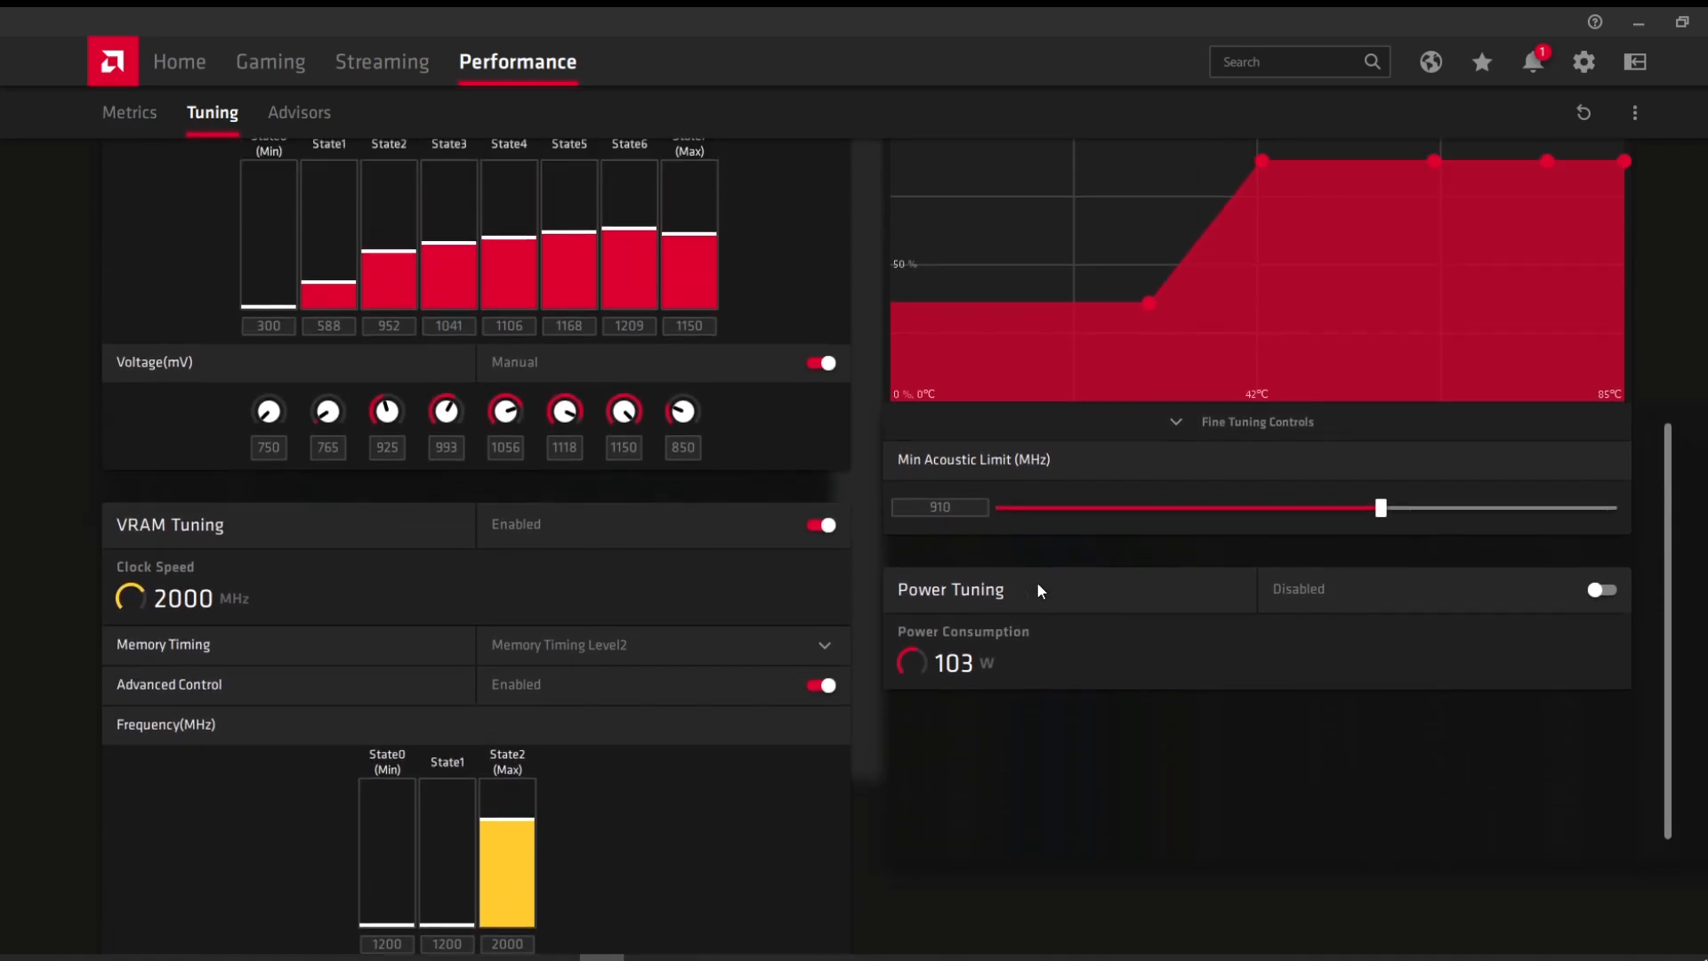
pyautogui.scroll(3, 1037, 583)
pyautogui.scroll(-3, 833, 698)
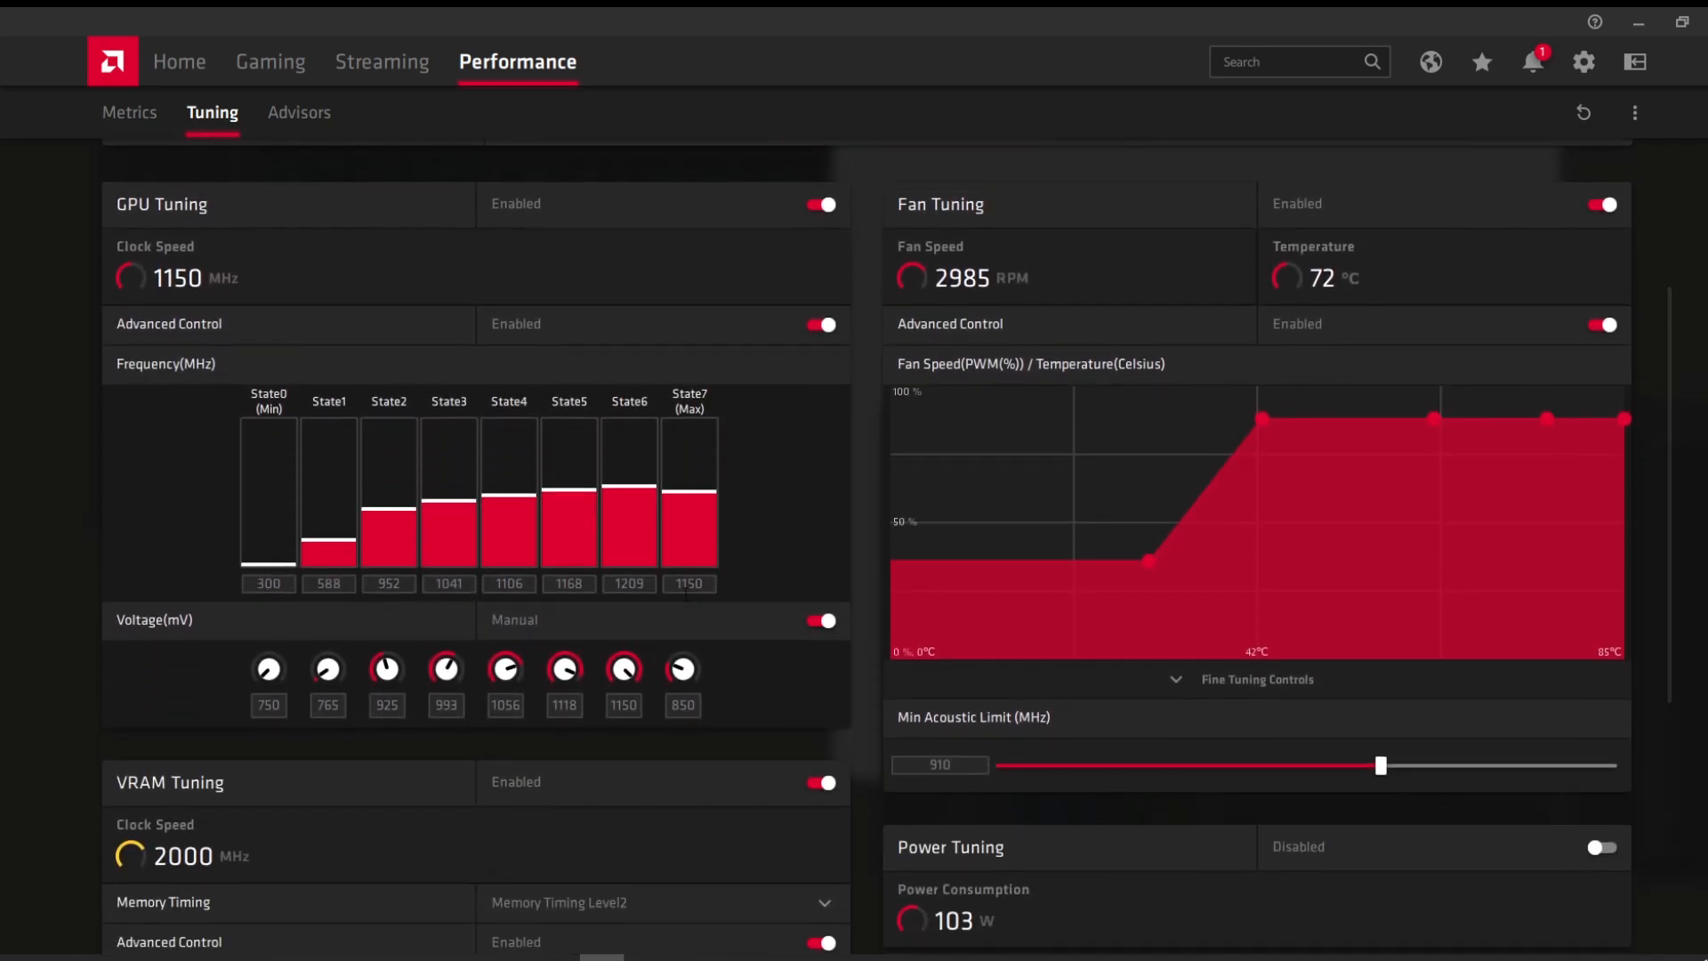
# Step: Set State7 to 1125 MHz and 825 mV and apply the changes
pyautogui.doubleClick(688, 584)
pyautogui.write('1128')
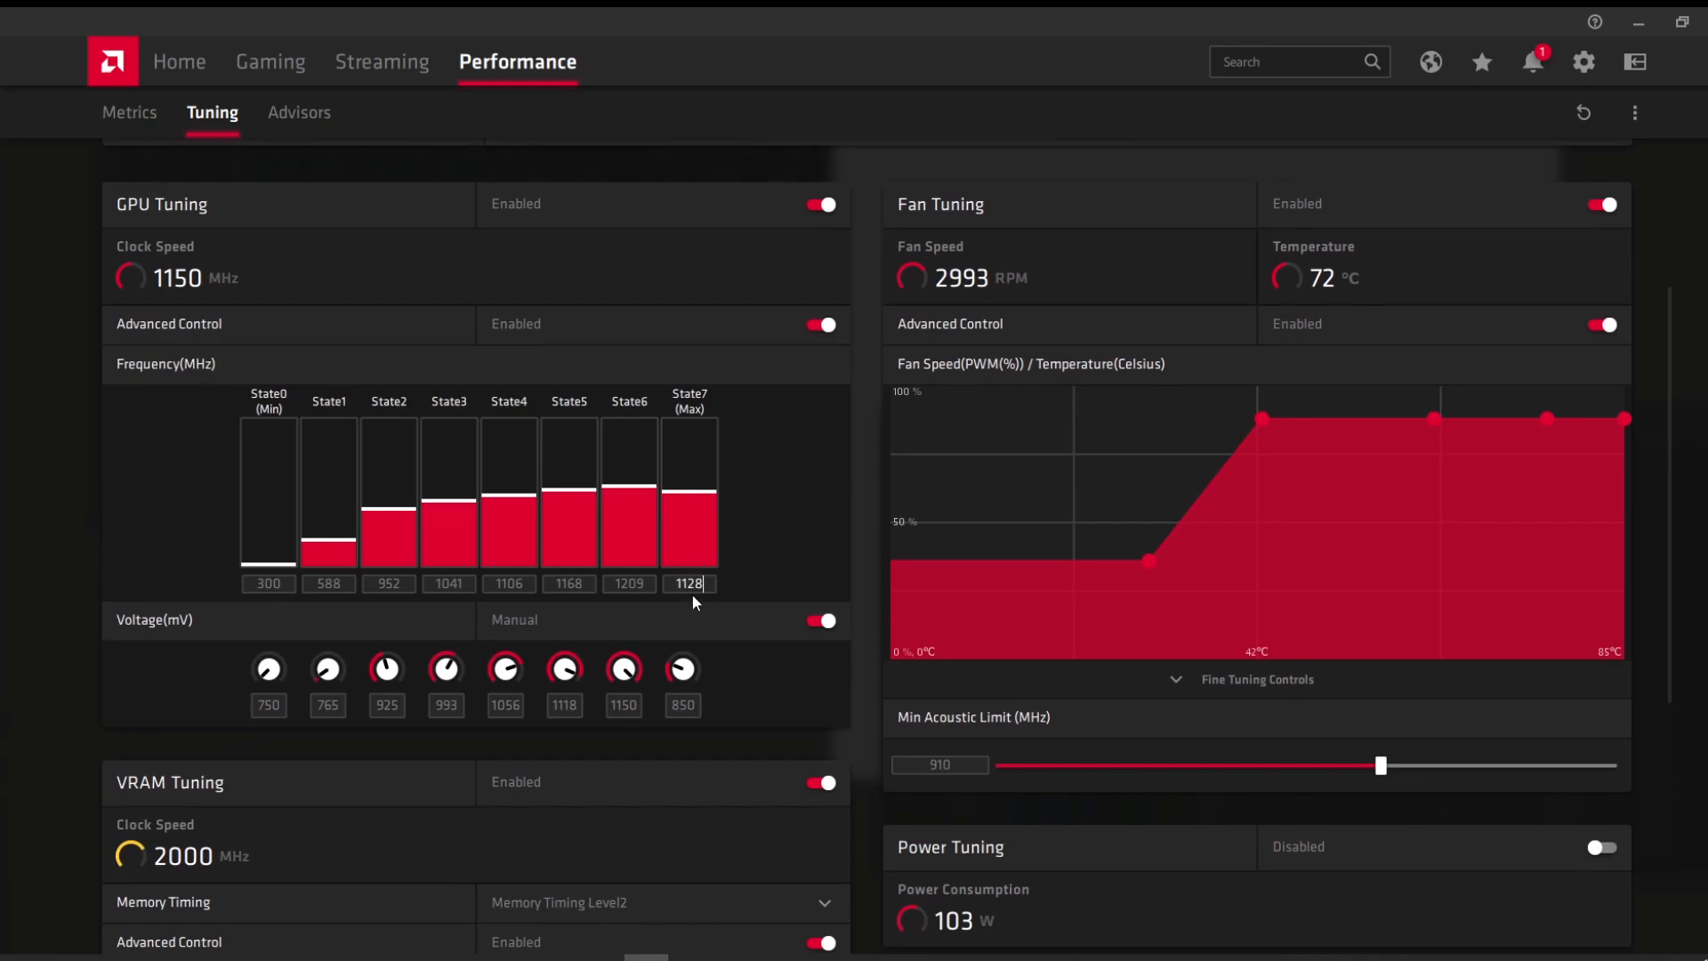
pyautogui.press('BackSpace')
pyautogui.write('5')
pyautogui.doubleClick(691, 702)
pyautogui.write('825')
pyautogui.scroll(-5, 690, 690)
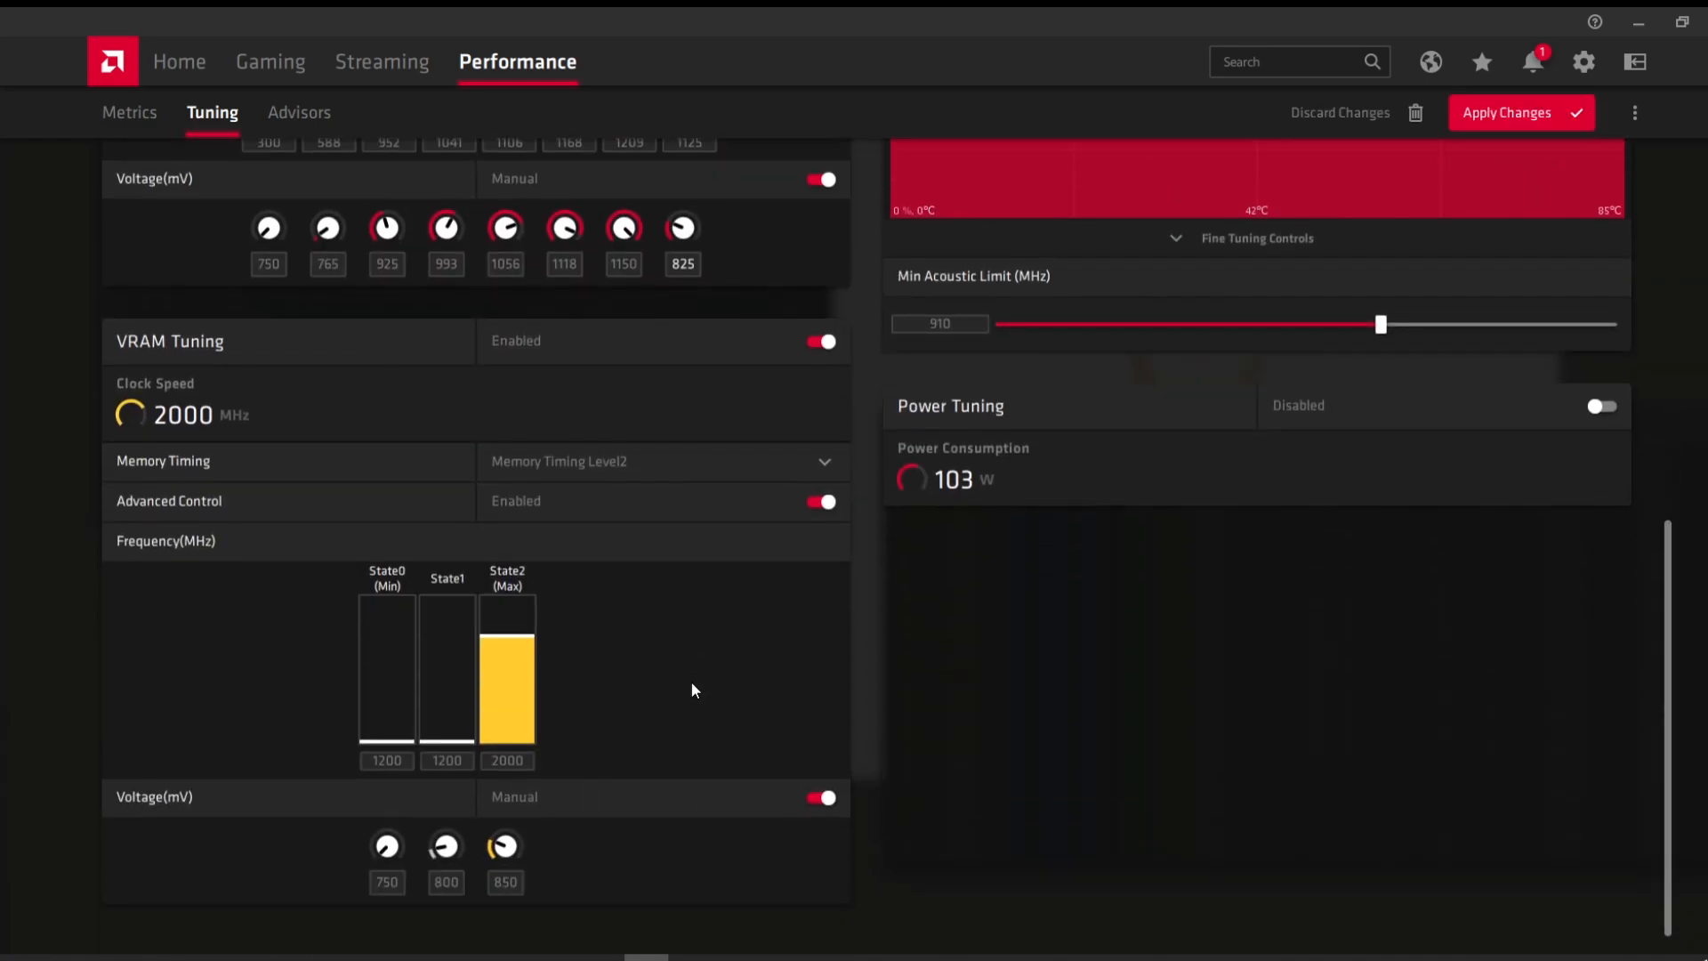
pyautogui.scroll(2, 1061, 453)
pyautogui.click(1540, 108)
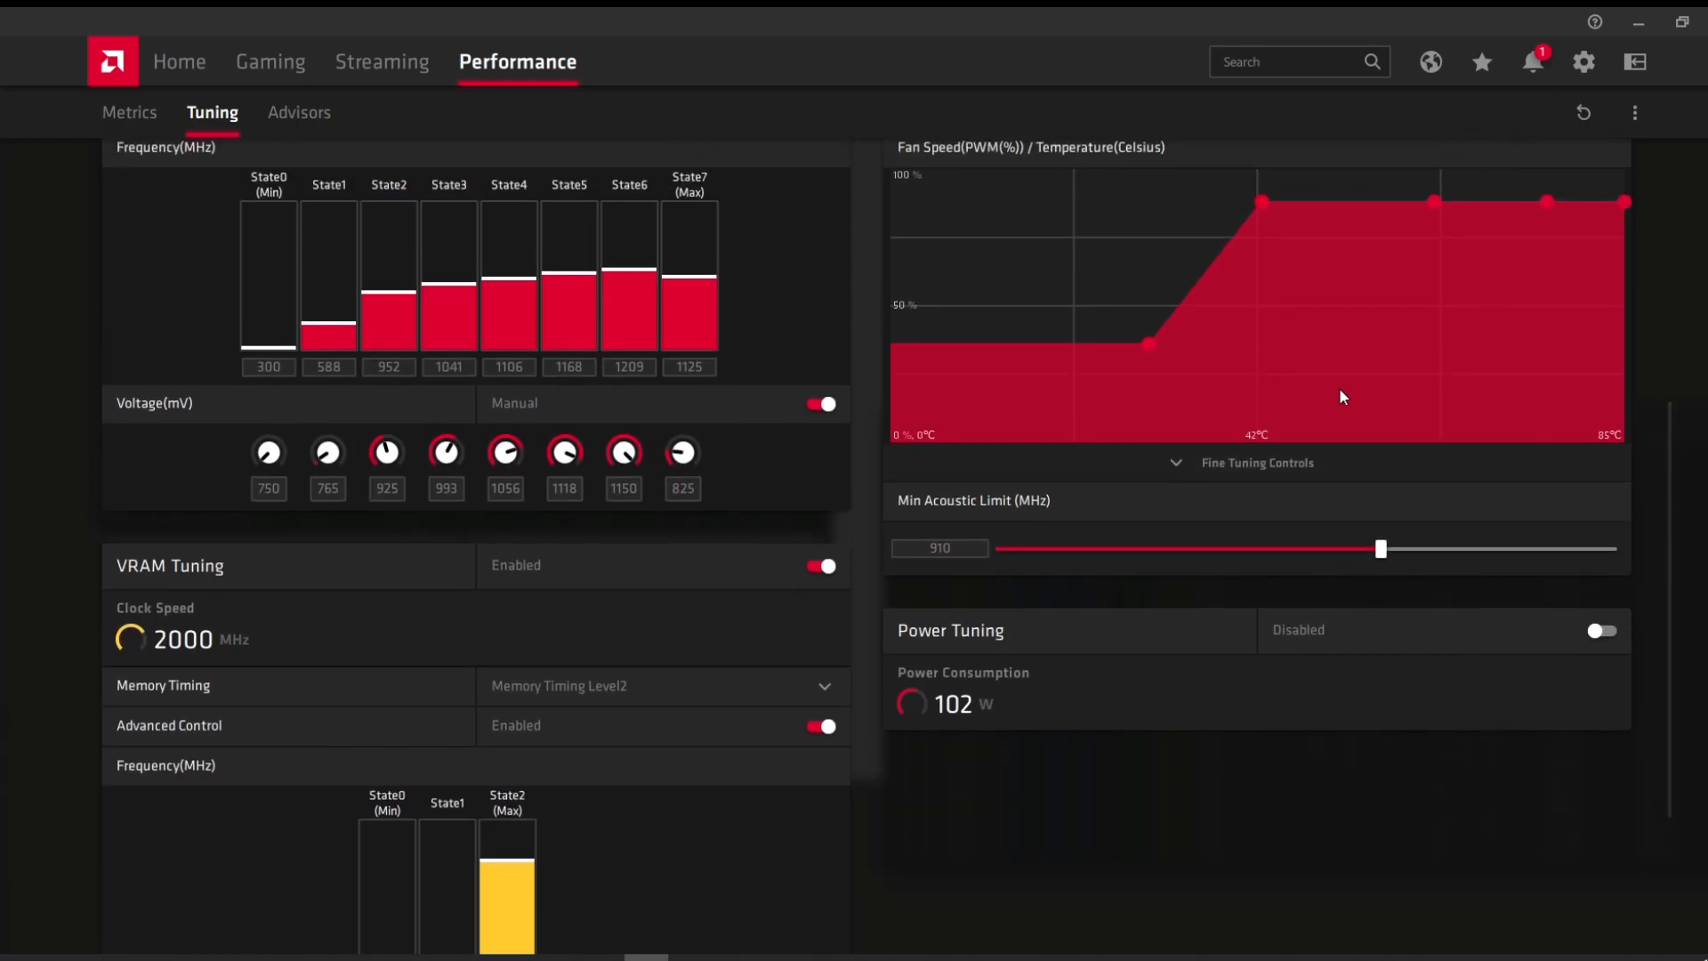
# Step: Minimise Radeon Software and move the TeamRedMiner and miniZ consoles up and left
pyautogui.scroll(4, 1192, 392)
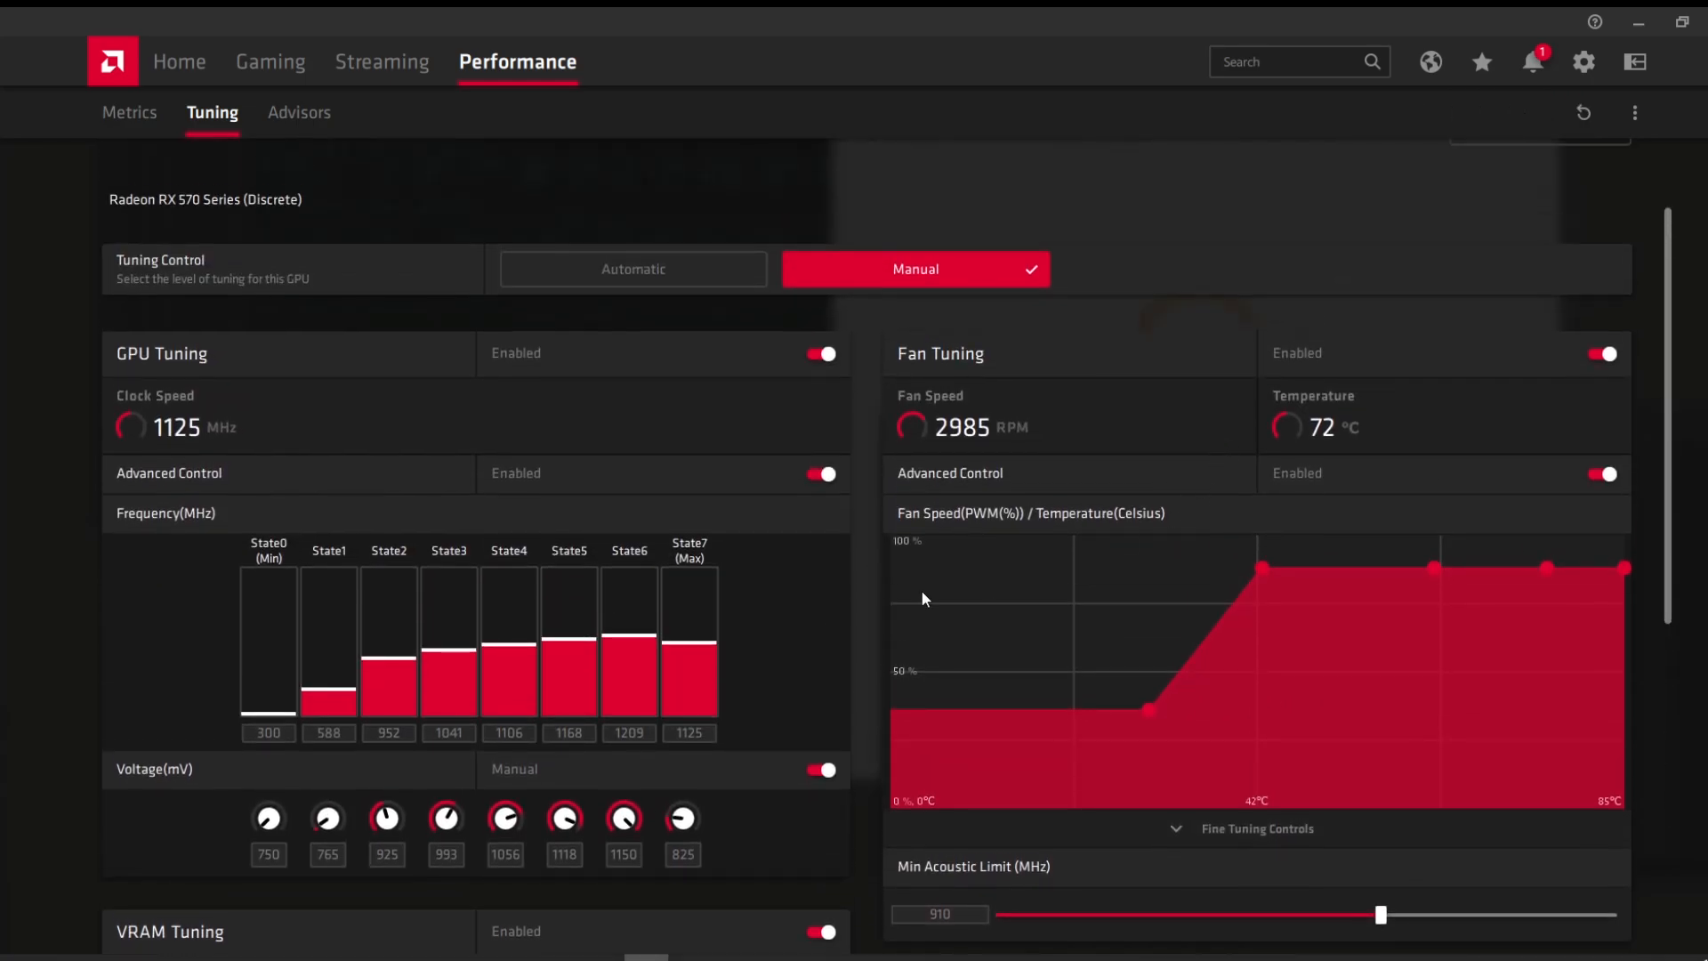
pyautogui.scroll(-2, 969, 630)
pyautogui.scroll(1, 969, 630)
pyautogui.scroll(2, 969, 630)
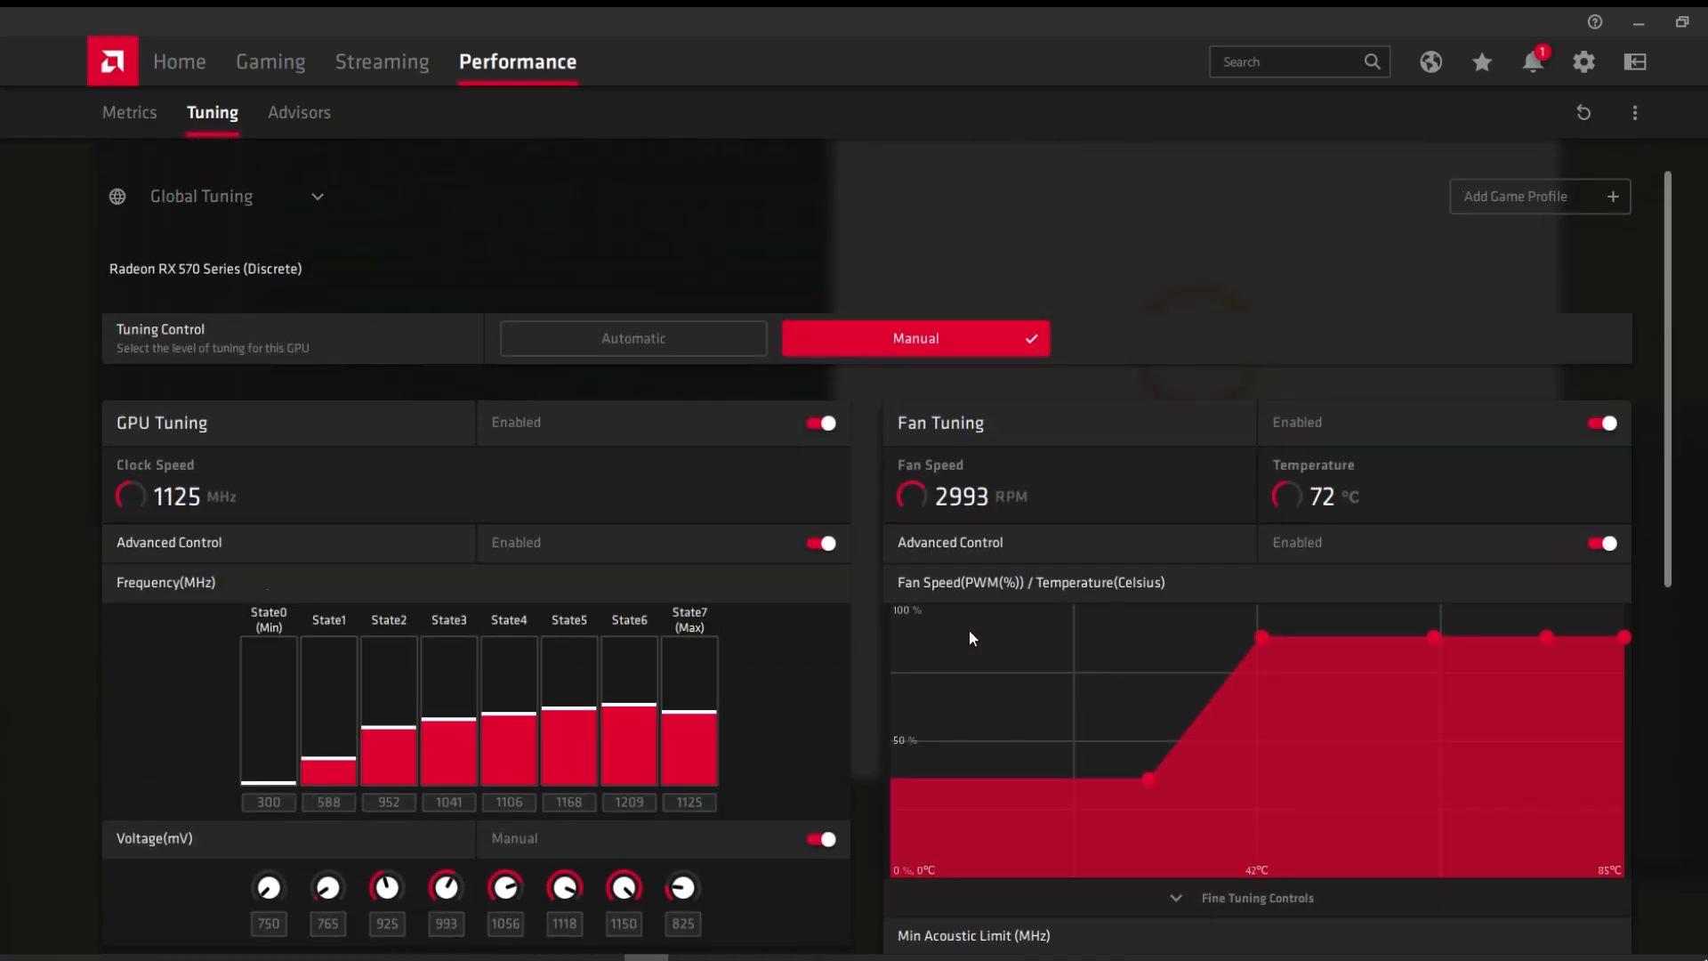
pyautogui.scroll(-2, 1340, 552)
pyautogui.scroll(1, 1339, 552)
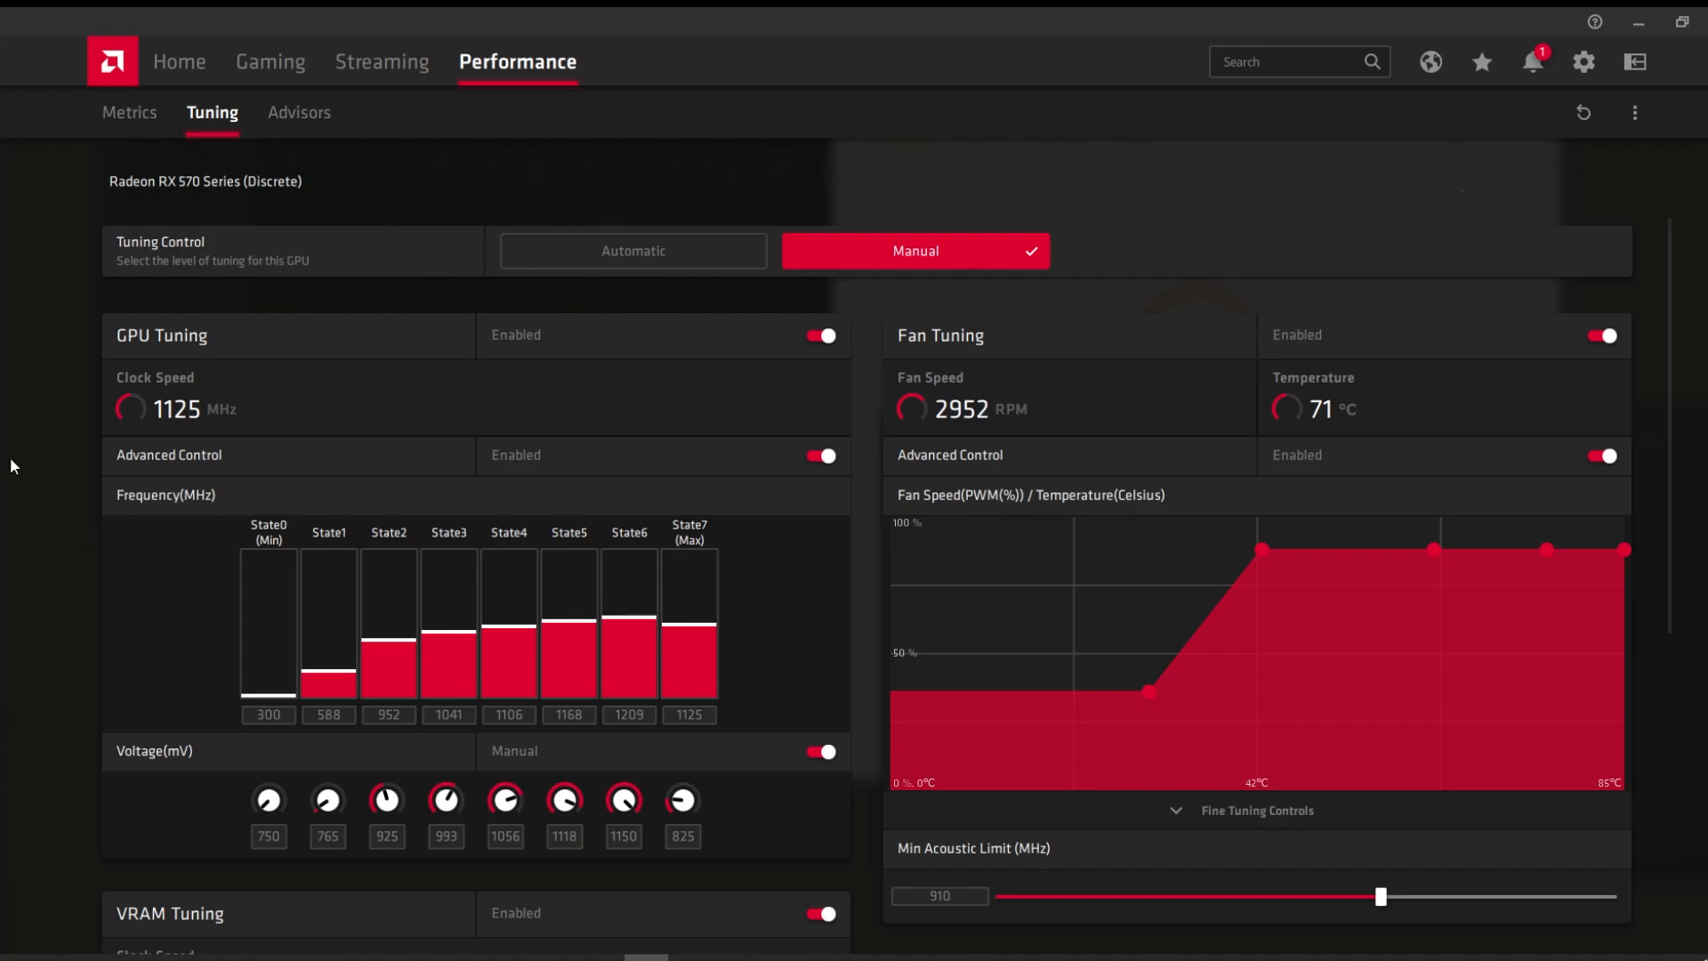
pyautogui.click(1639, 23)
pyautogui.moveTo(772, 93); pyautogui.dragTo(704, 66)
pyautogui.moveTo(1165, 427); pyautogui.dragTo(1105, 478)
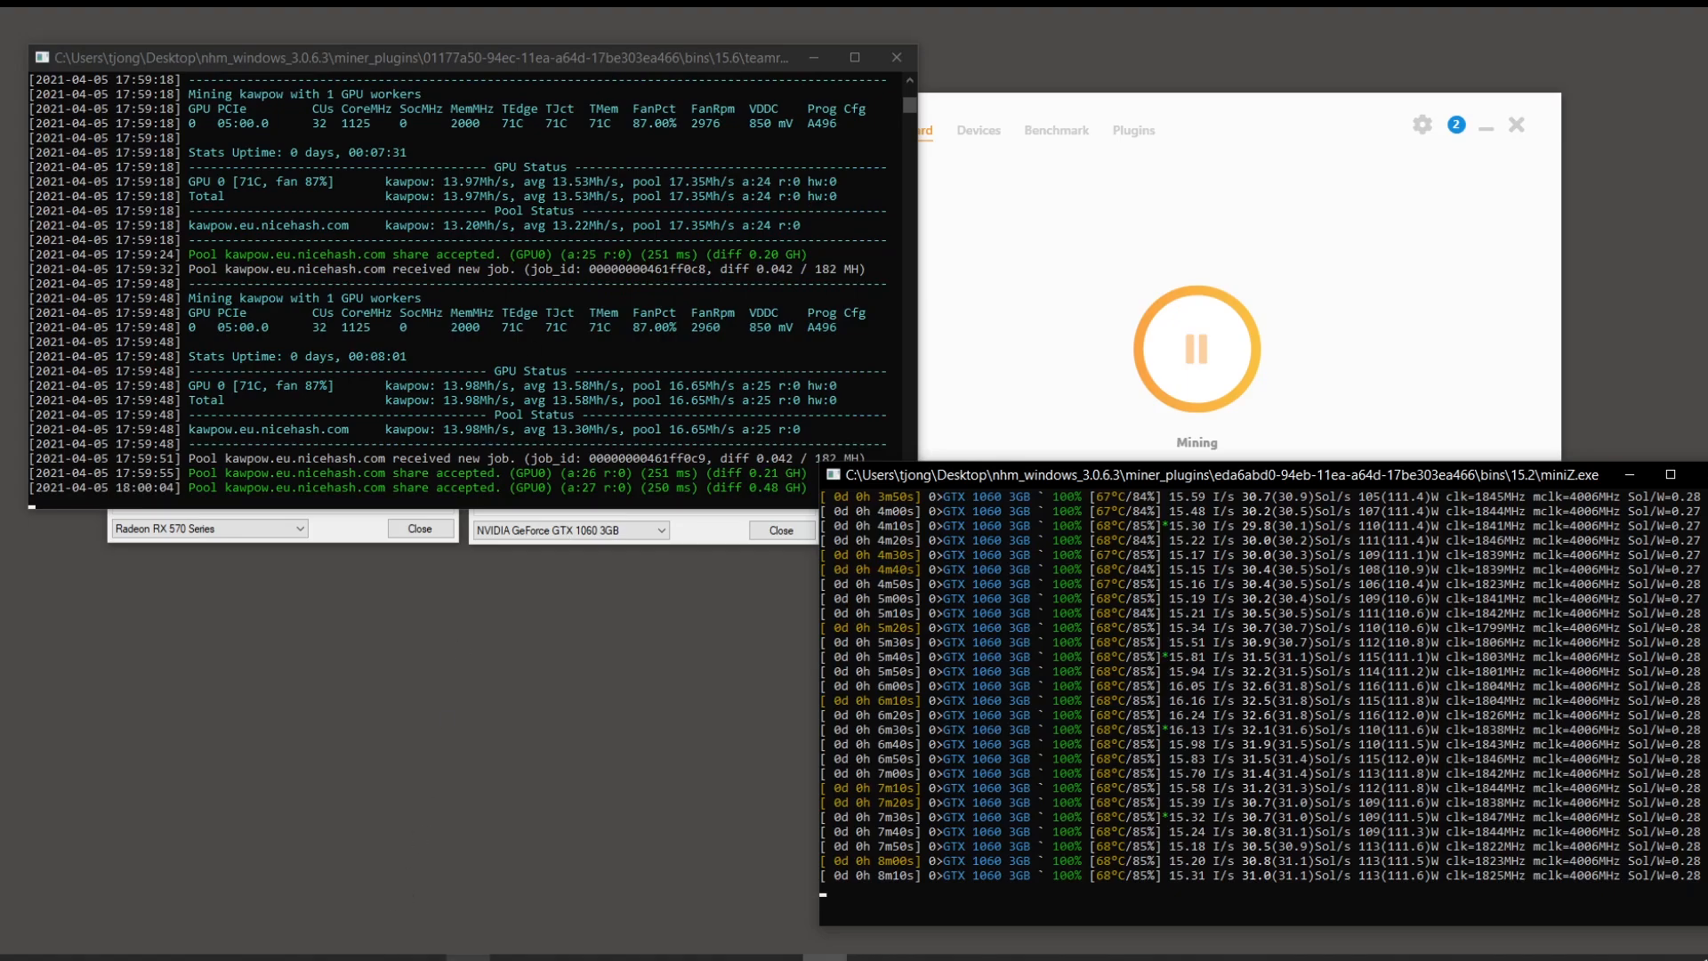
# Step: Review the rig's device details and highlight the BTC wallet balance
pyautogui.moveTo(512, 958)
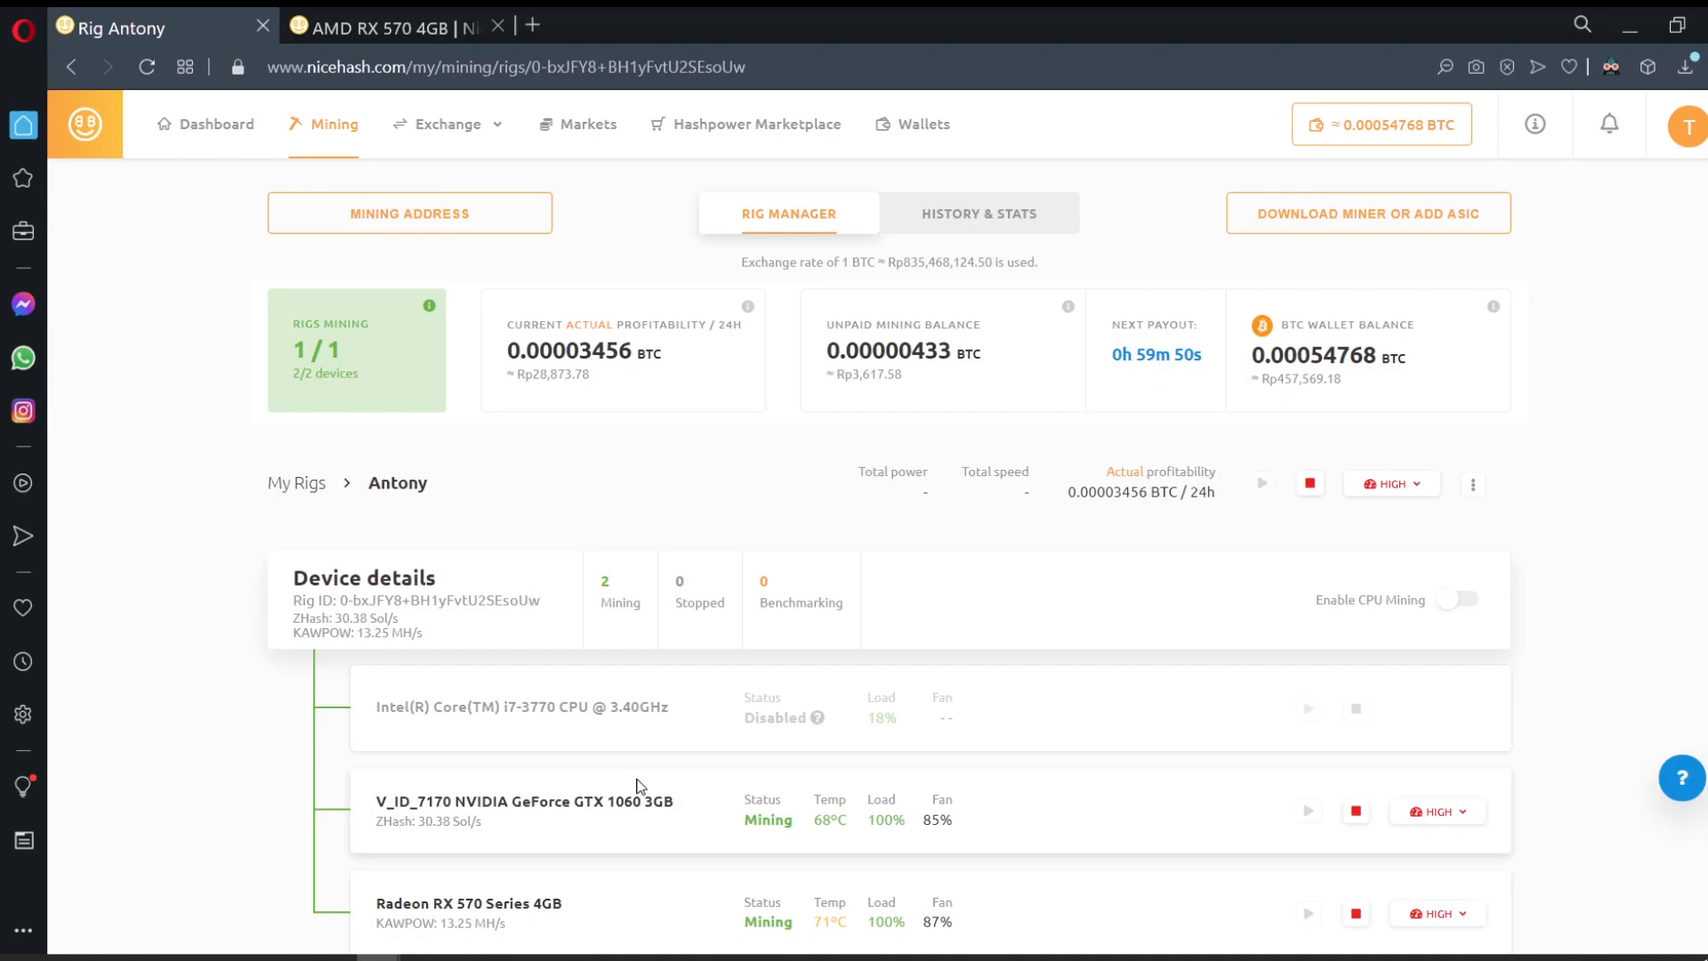
pyautogui.scroll(-2, 779, 599)
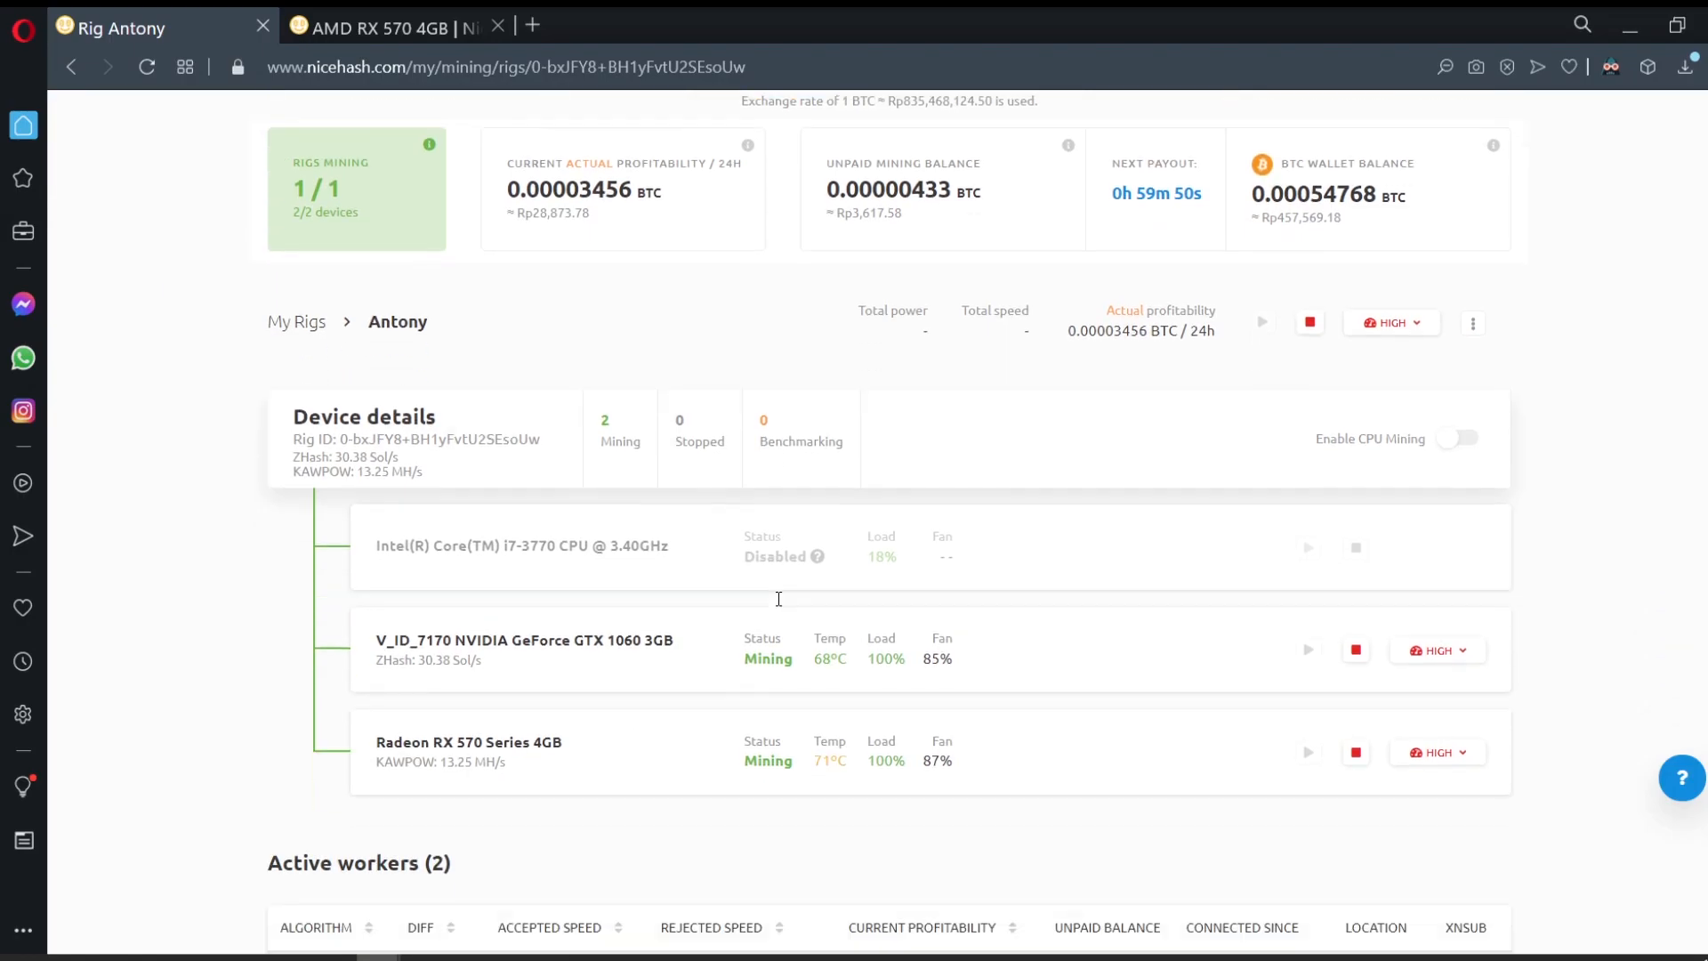
pyautogui.scroll(2, 778, 599)
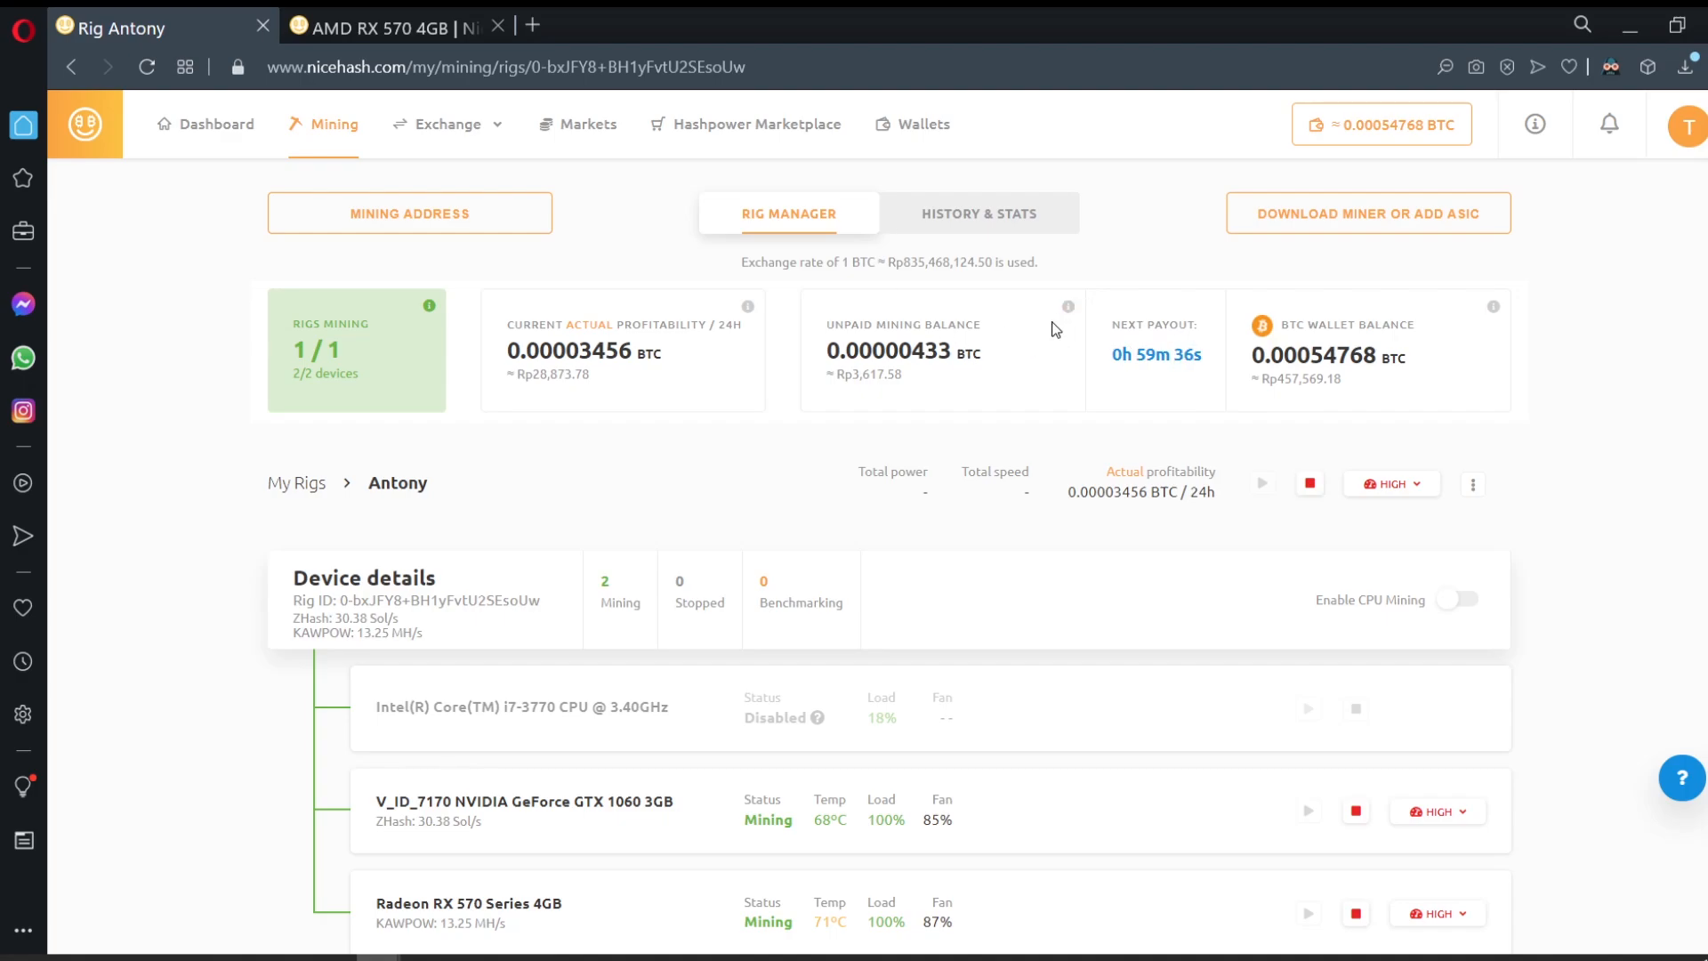
pyautogui.moveTo(1068, 310)
pyautogui.moveTo(1311, 355); pyautogui.dragTo(1470, 372)
# Step: Clear the balance highlight and scroll to the mining history stats chart
pyautogui.click(1469, 372)
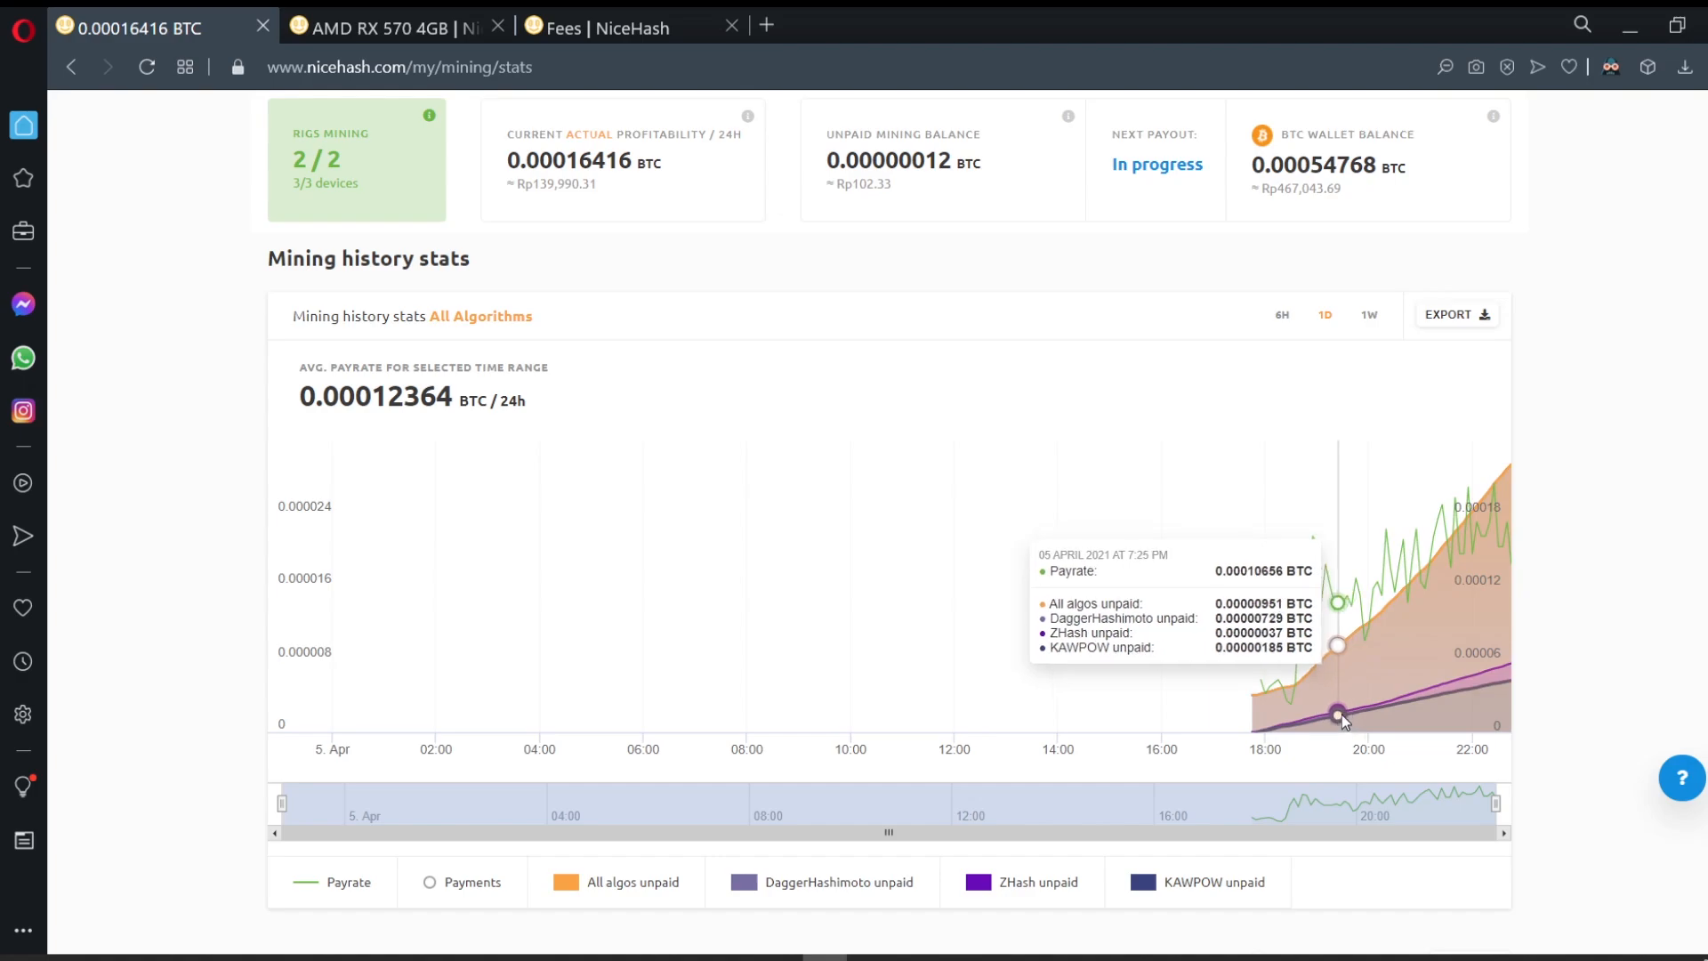
pyautogui.moveTo(1068, 119)
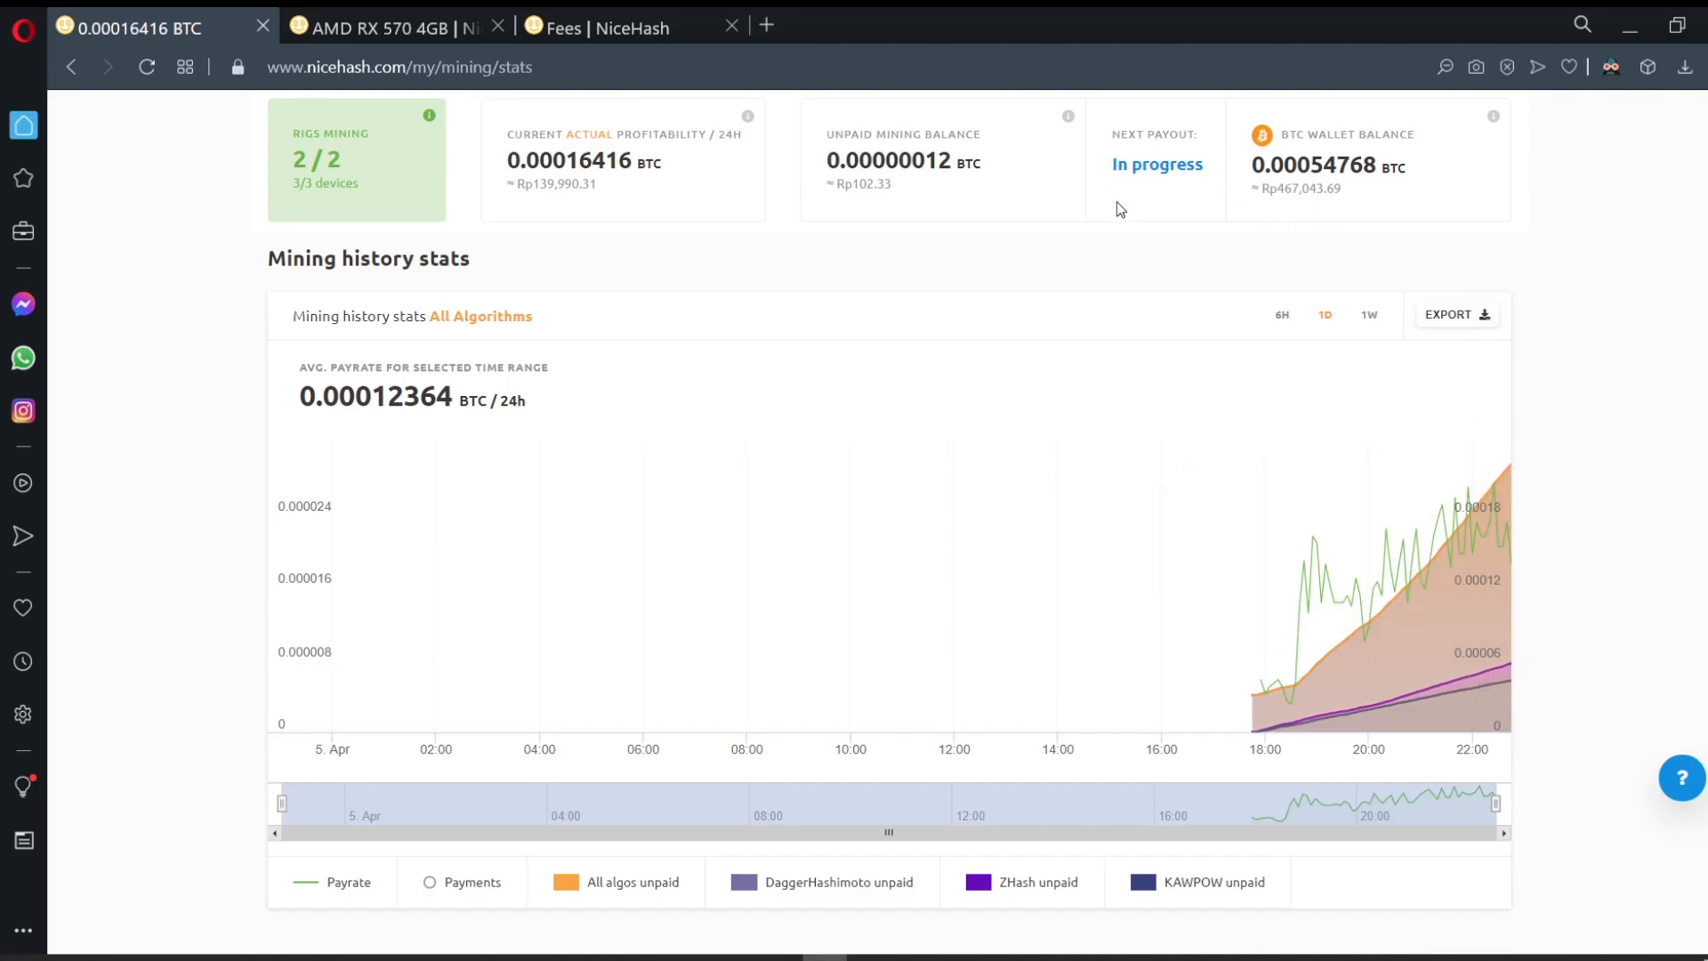
pyautogui.scroll(9, 1117, 210)
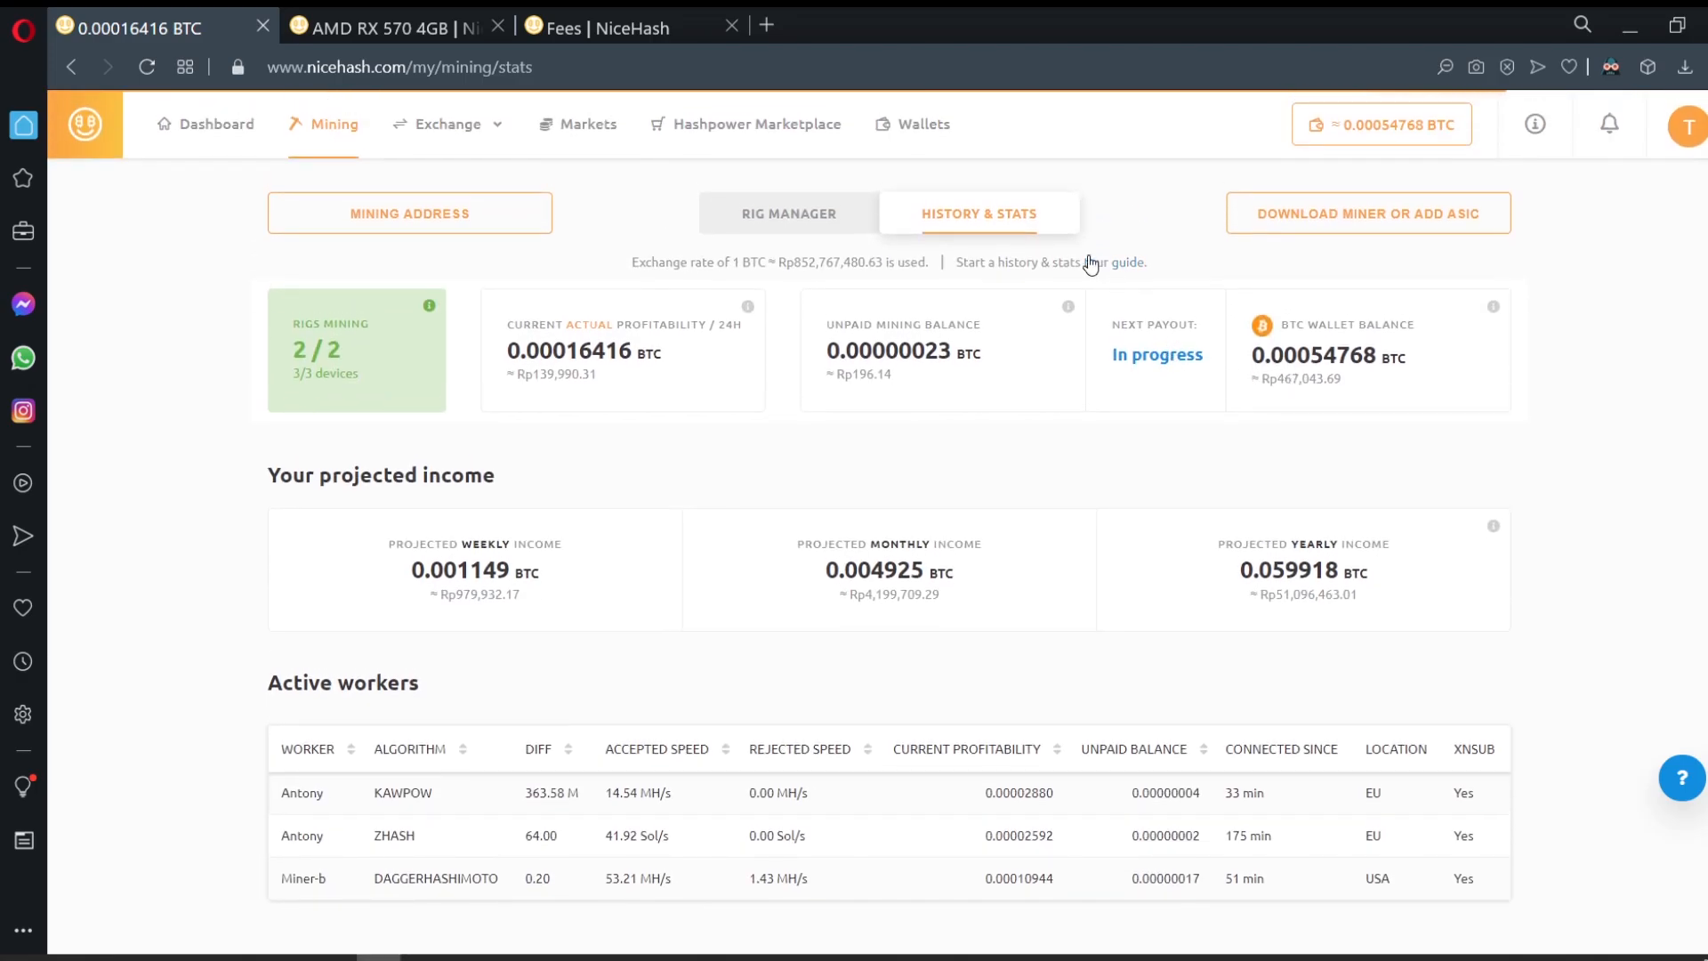
pyautogui.scroll(-8, 1094, 373)
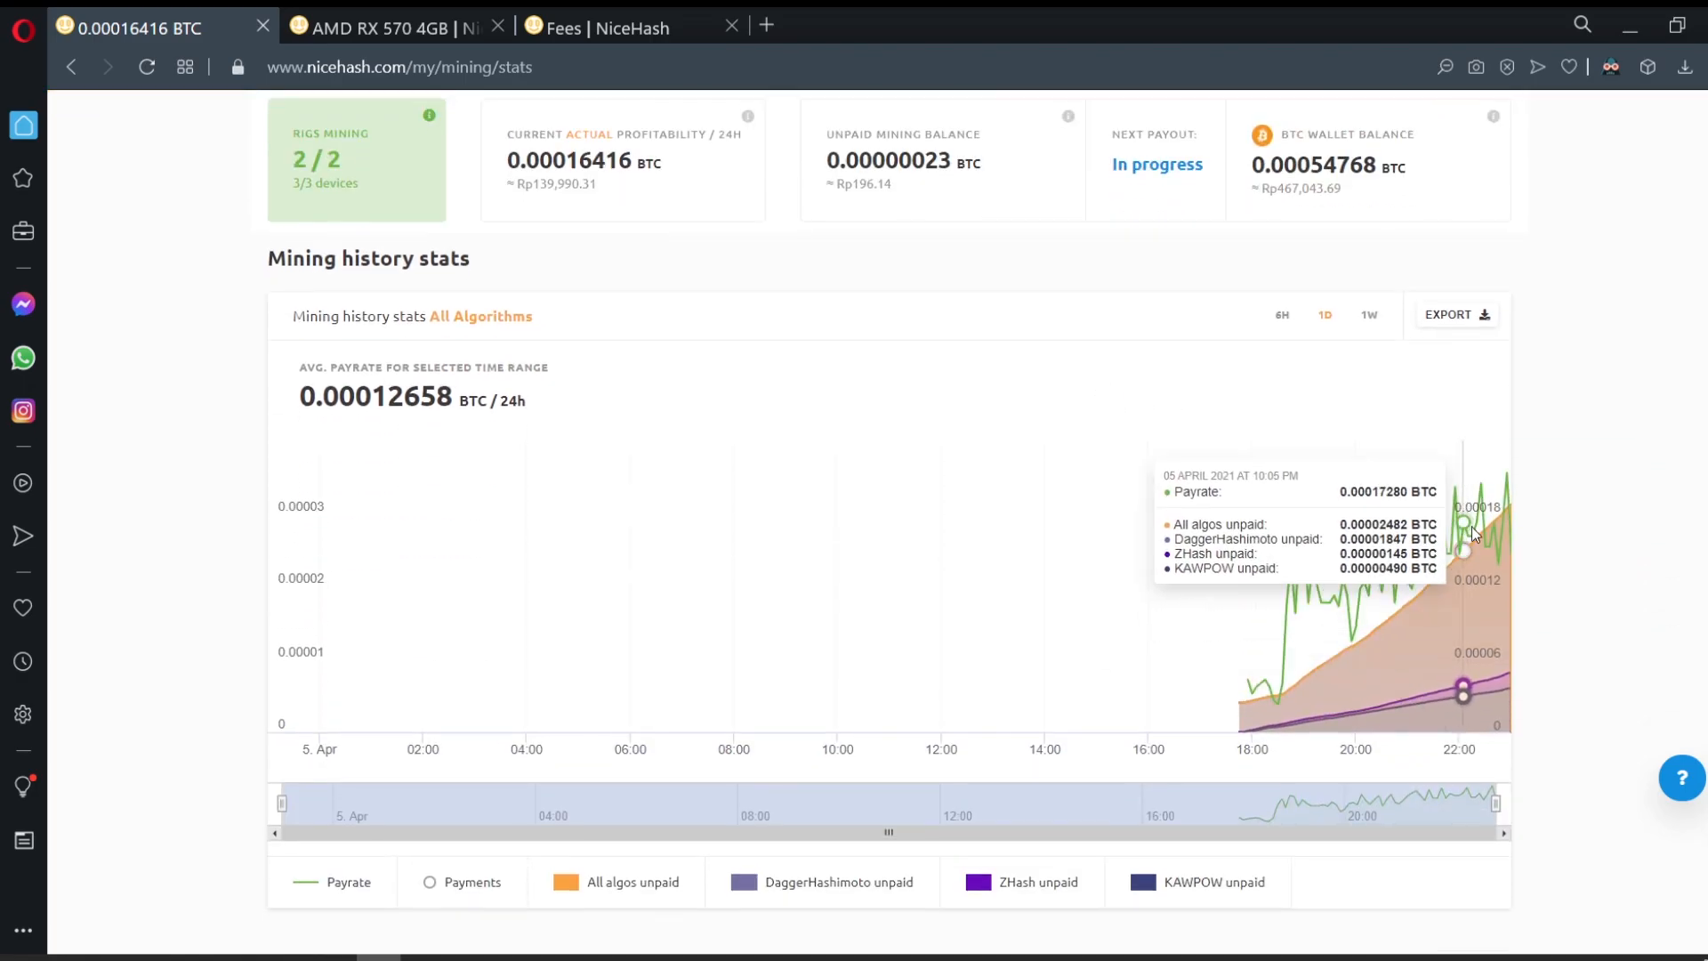
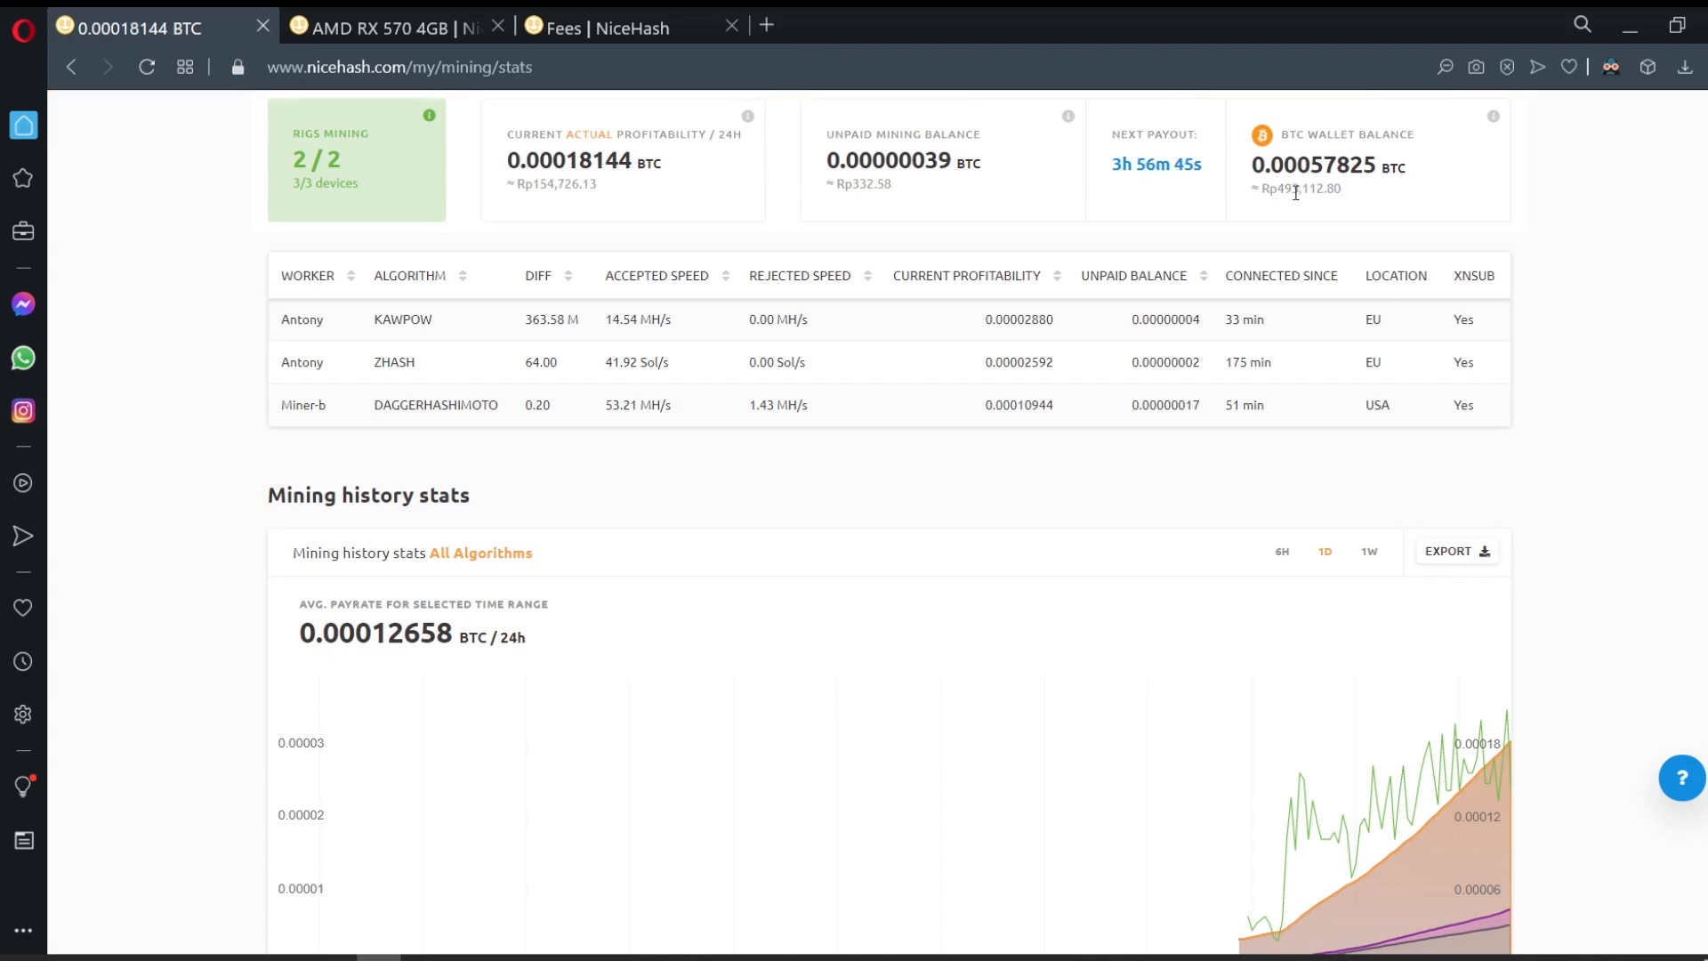
# Step: Mark the BTC wallet balance, glance at the miner console, then return to the mining stats page
pyautogui.click(1431, 183)
pyautogui.scroll(-4, 1471, 419)
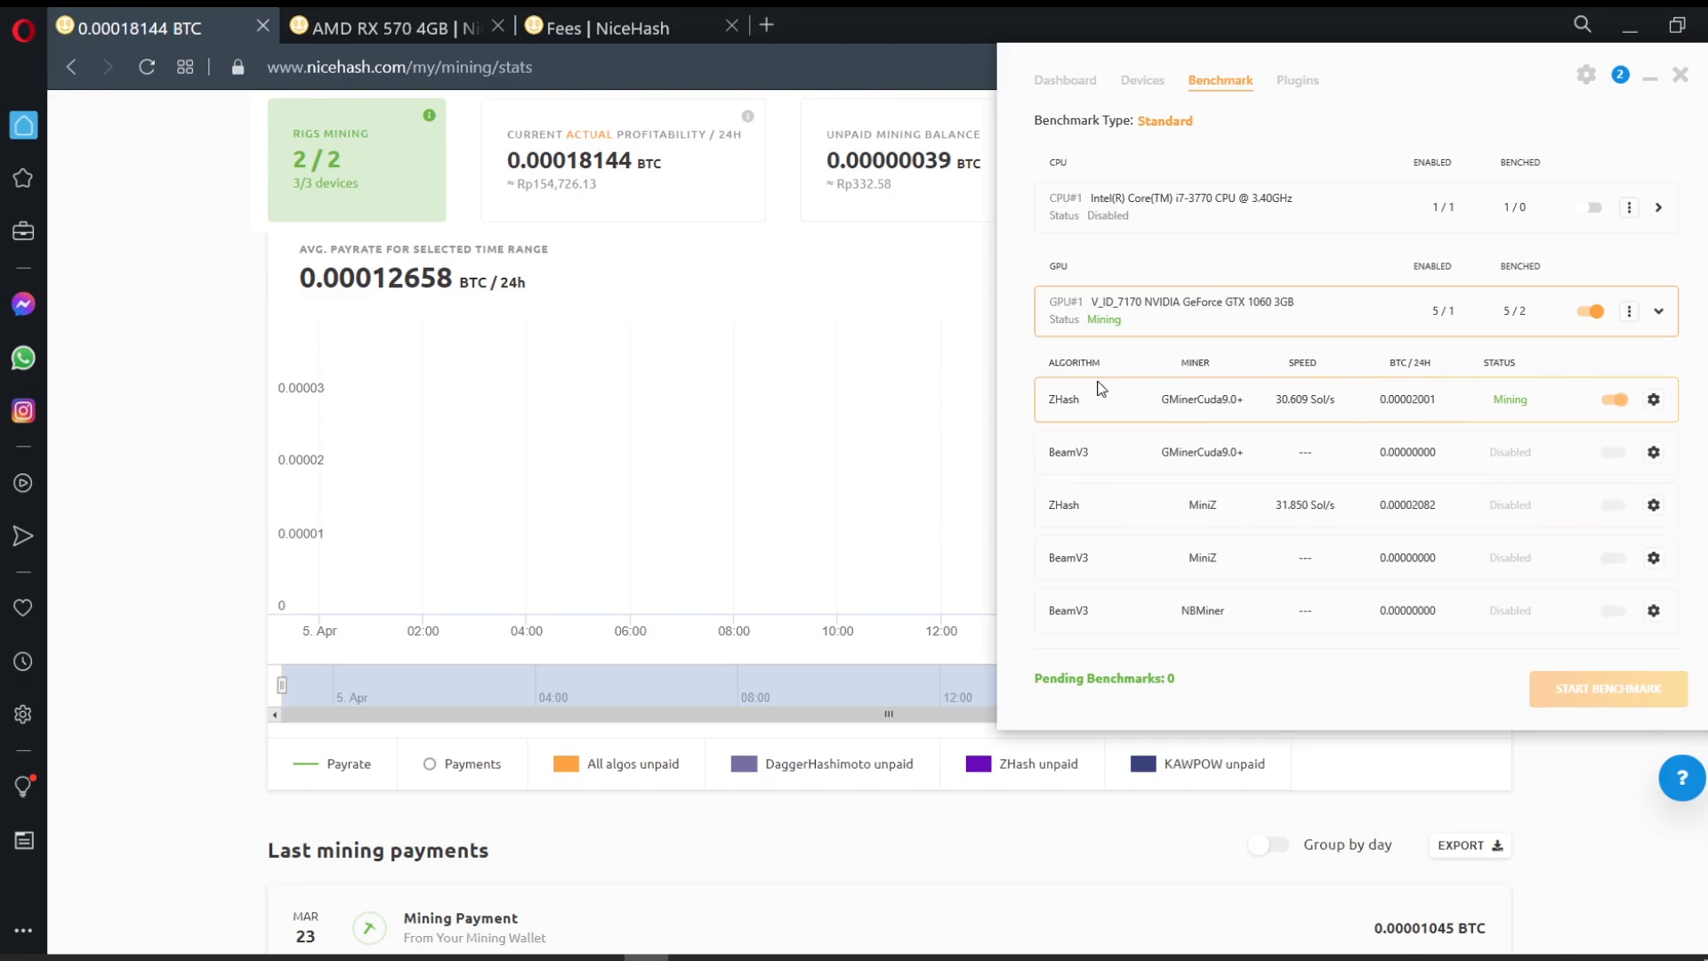
pyautogui.click(690, 958)
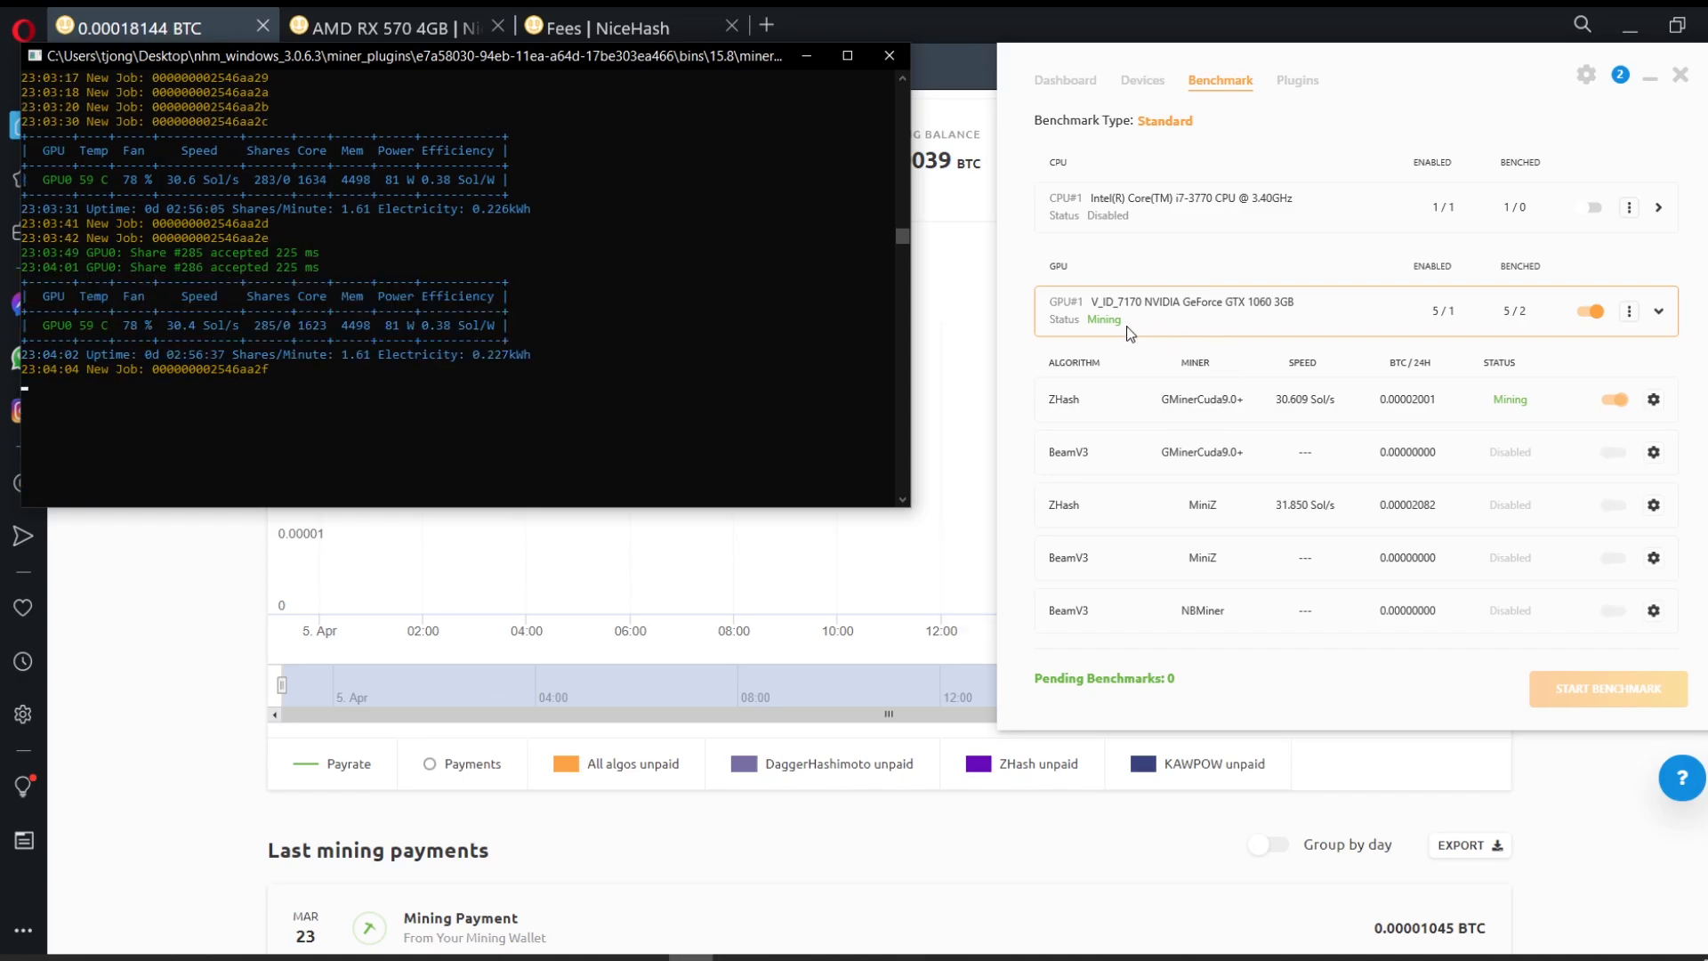
pyautogui.click(234, 655)
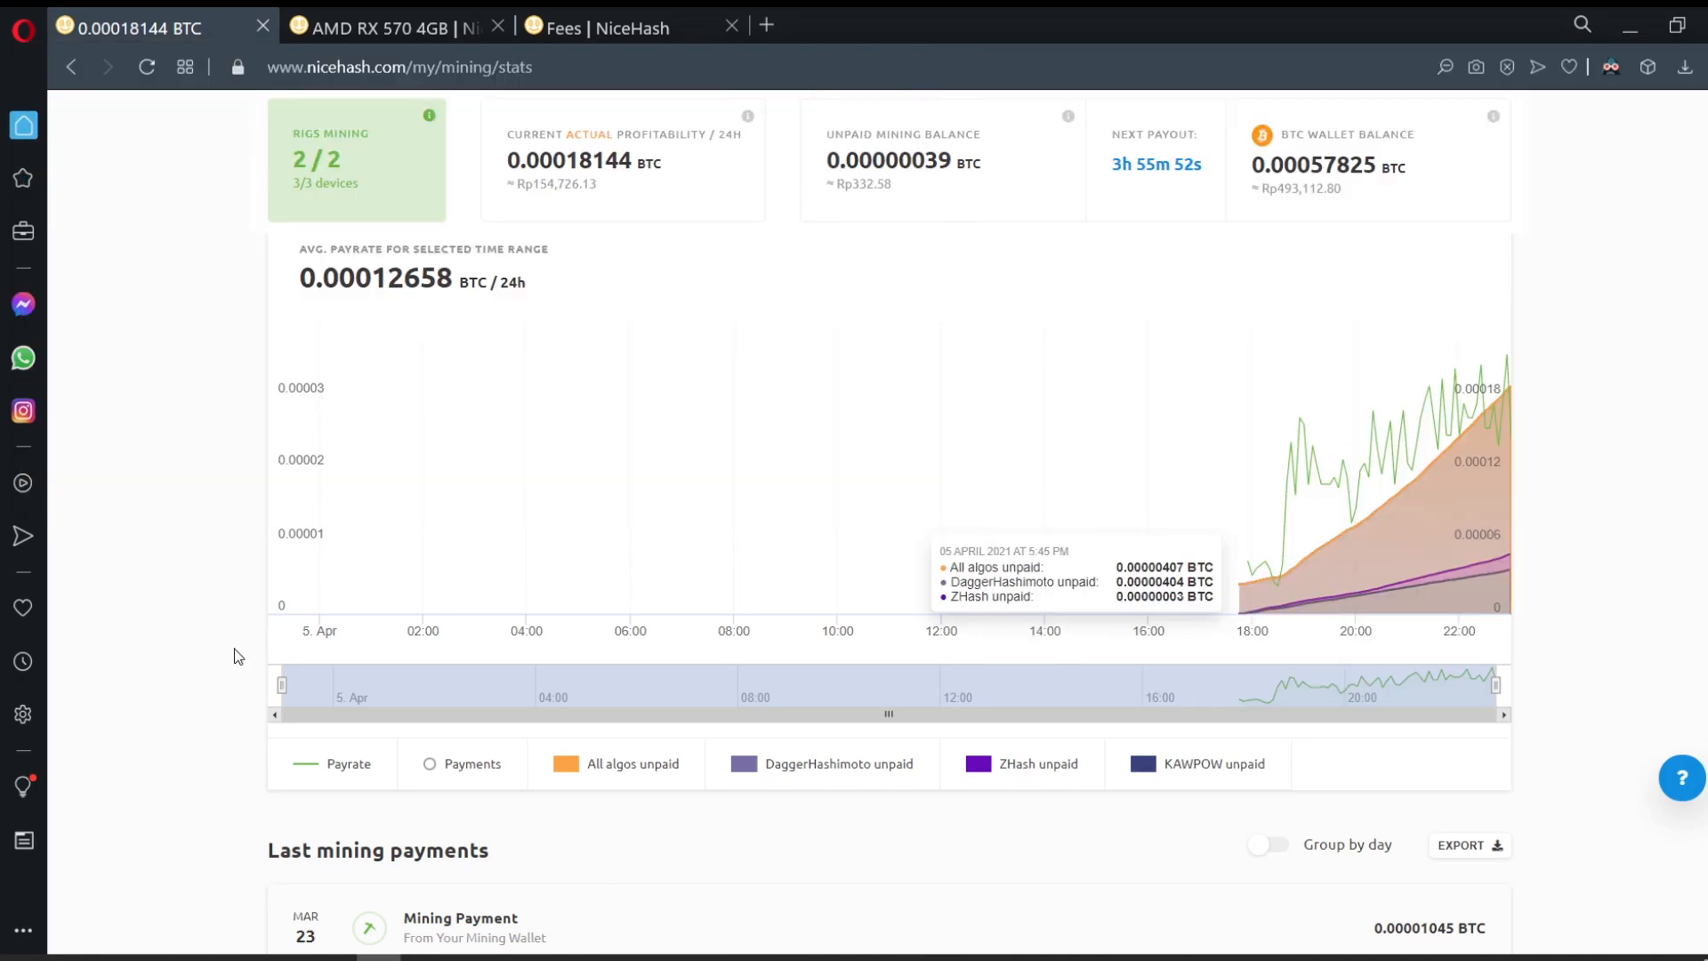
pyautogui.scroll(10, 1265, 436)
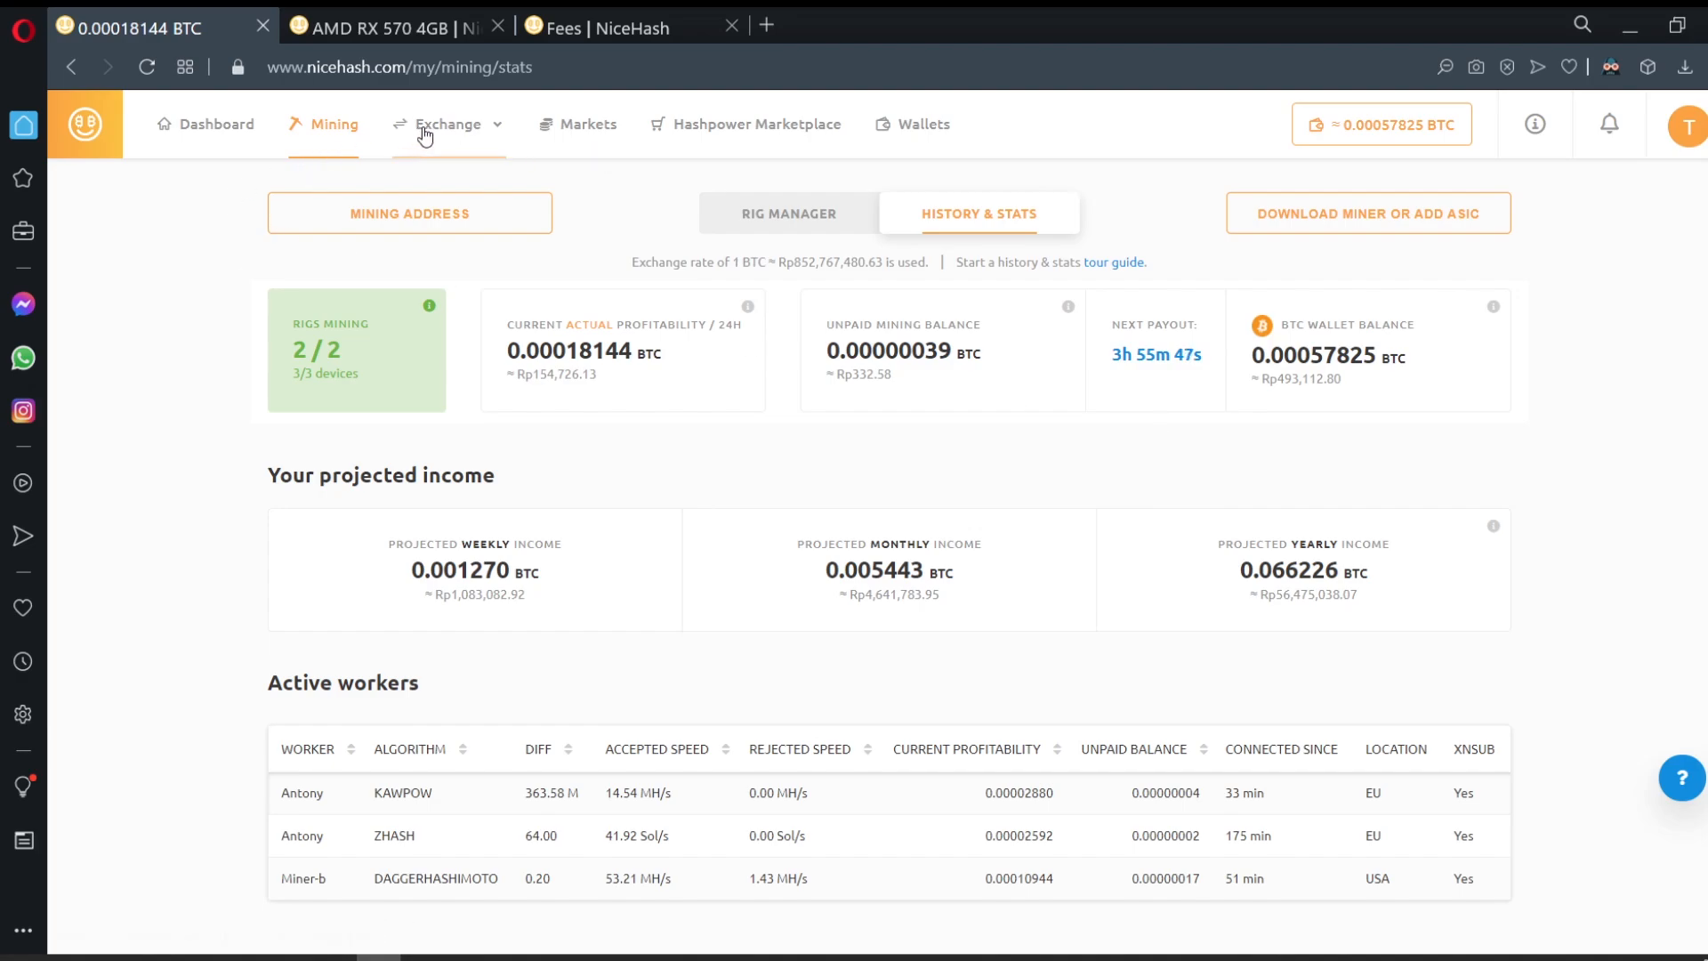
# Step: Open the account's Security settings to confirm two-factor authentication is enabled
pyautogui.click(1685, 125)
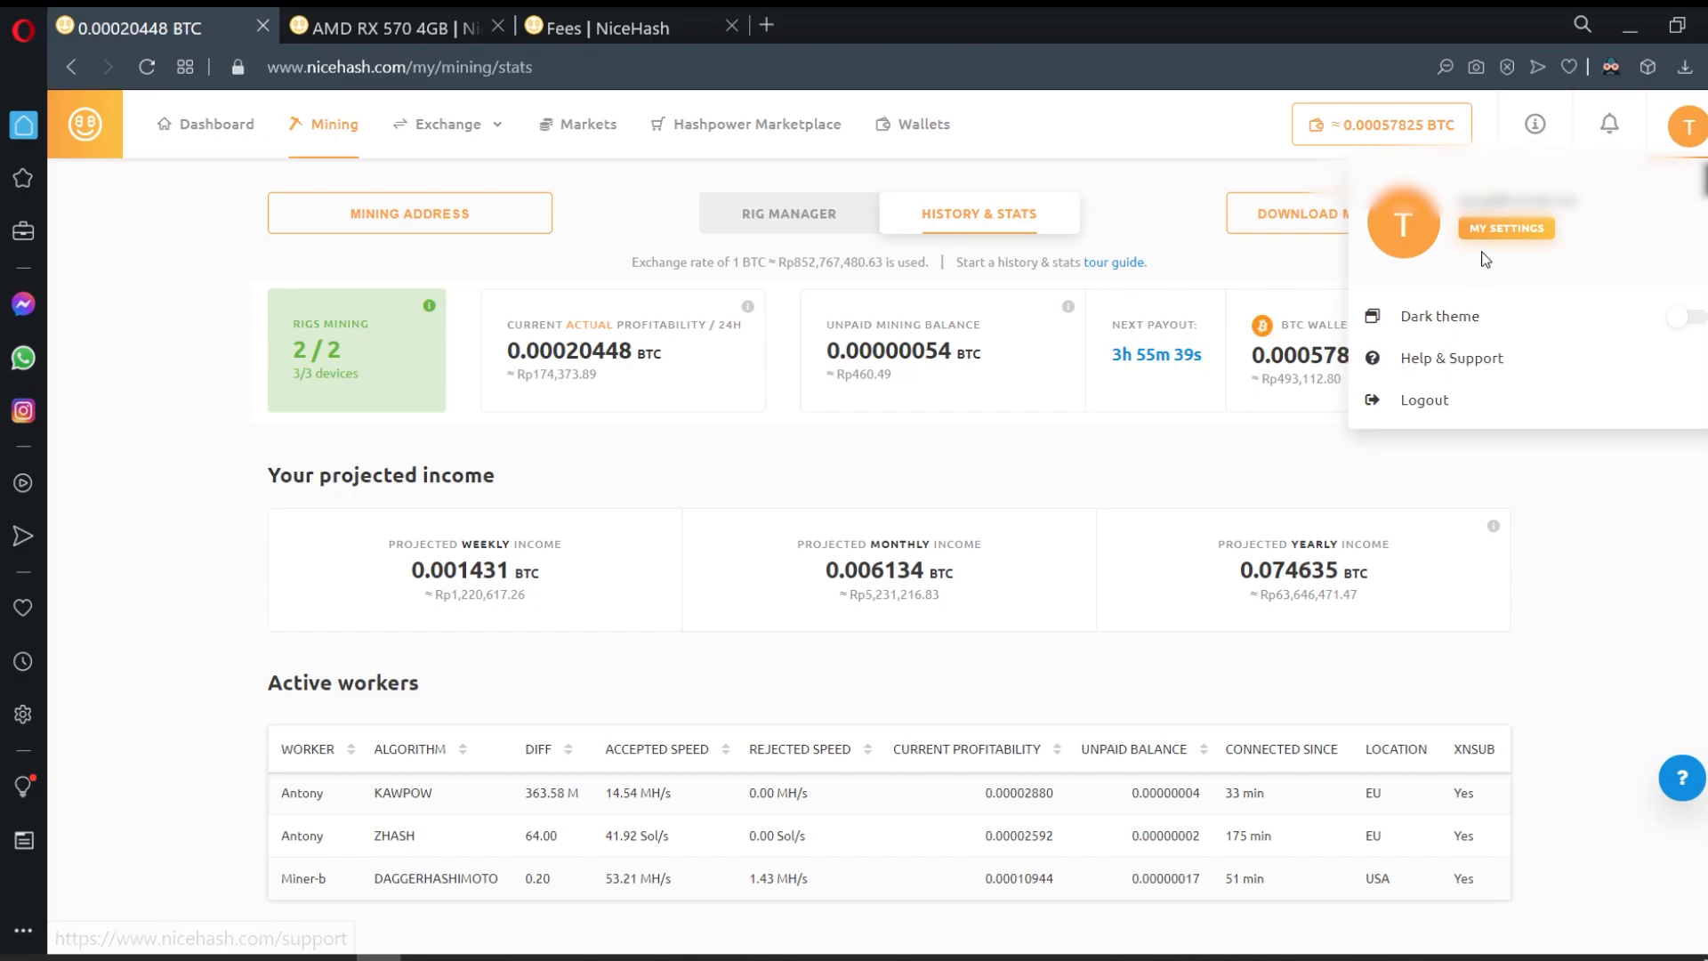
pyautogui.click(1506, 227)
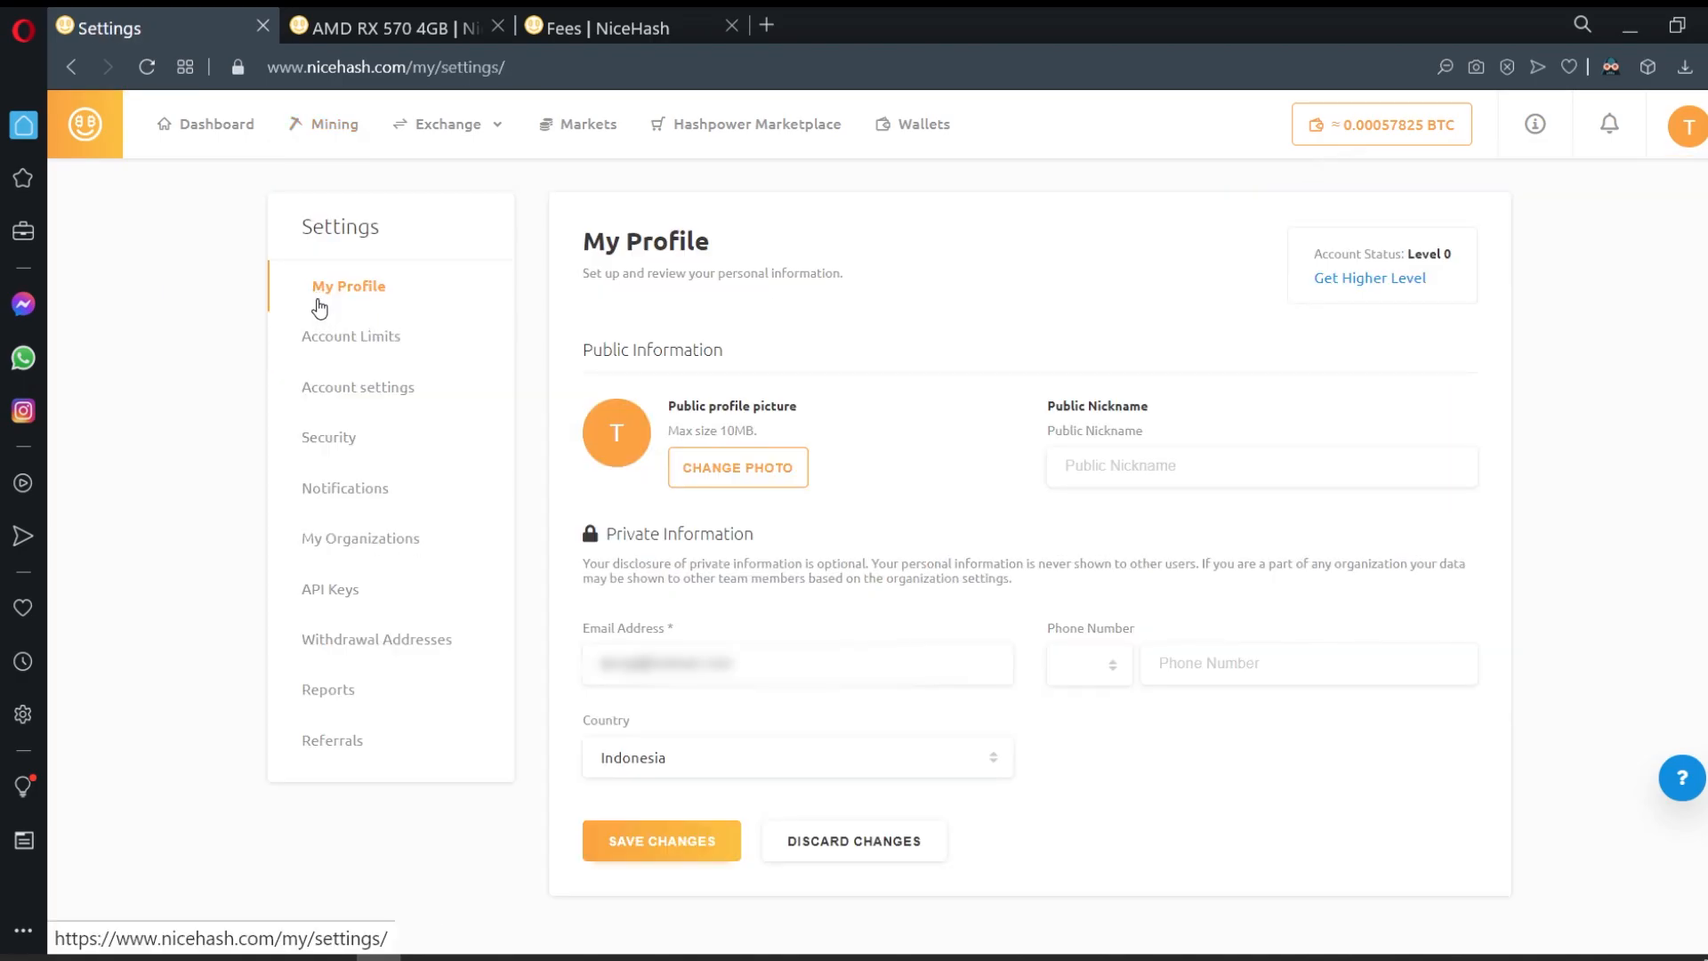
pyautogui.click(345, 444)
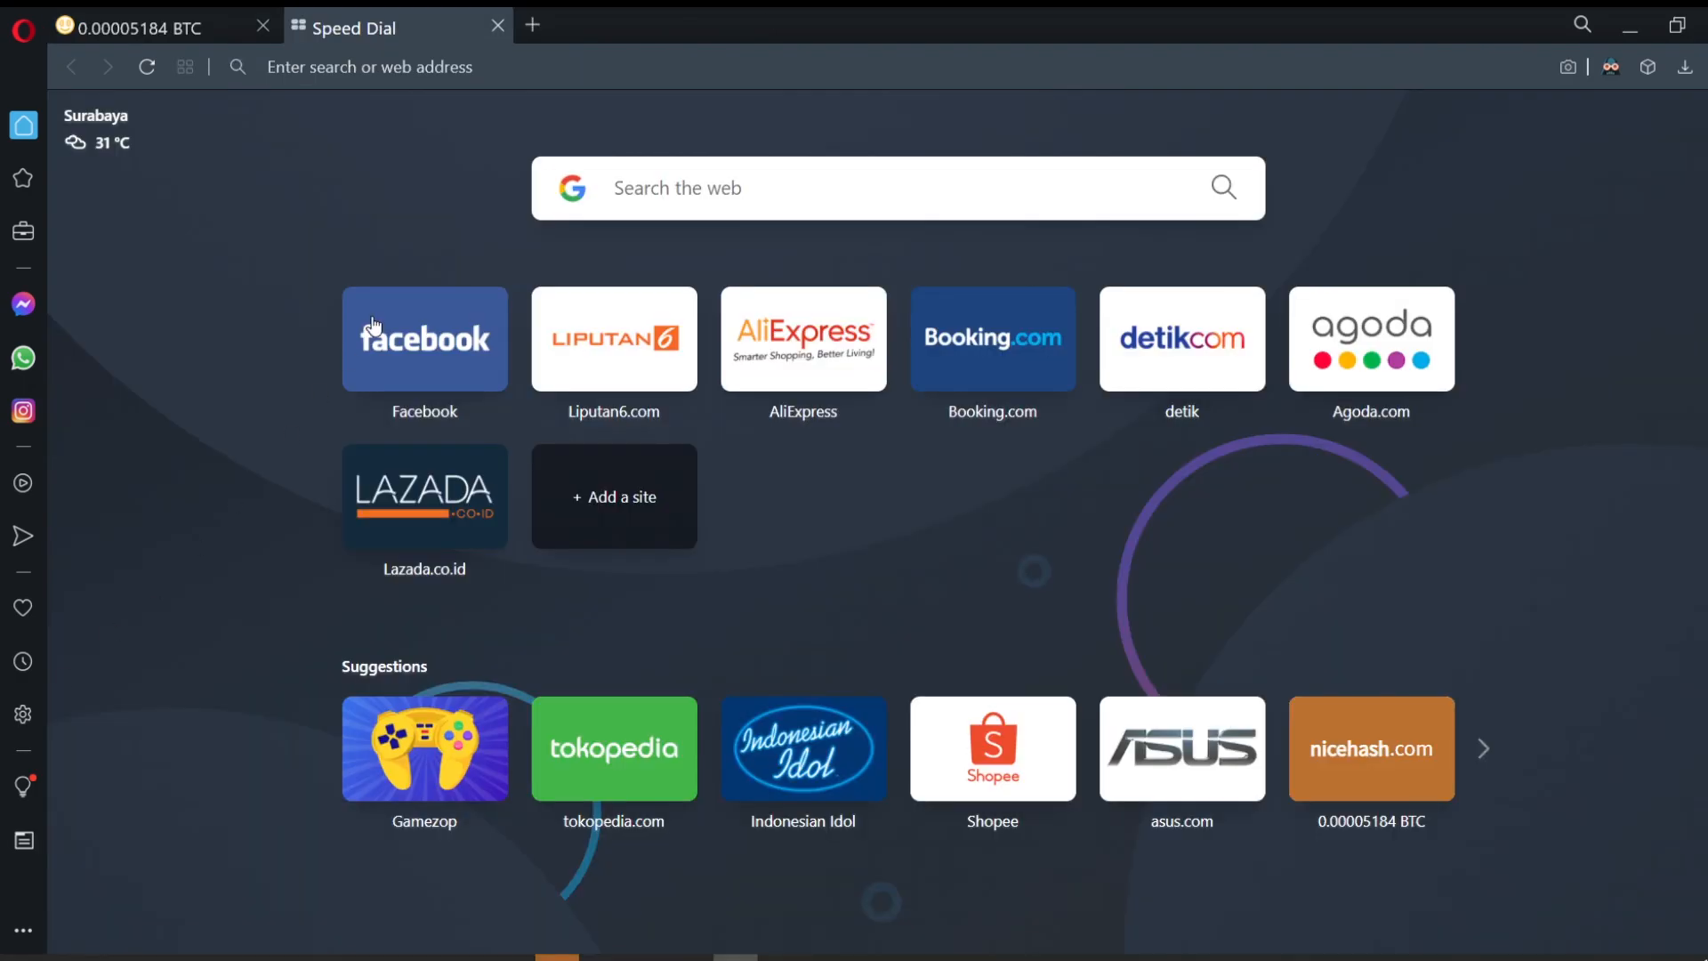
# Step: Search 'nicehash wi' and open NiceHash's withdrawal fees page
pyautogui.click(460, 82)
pyautogui.write('nicehash ')
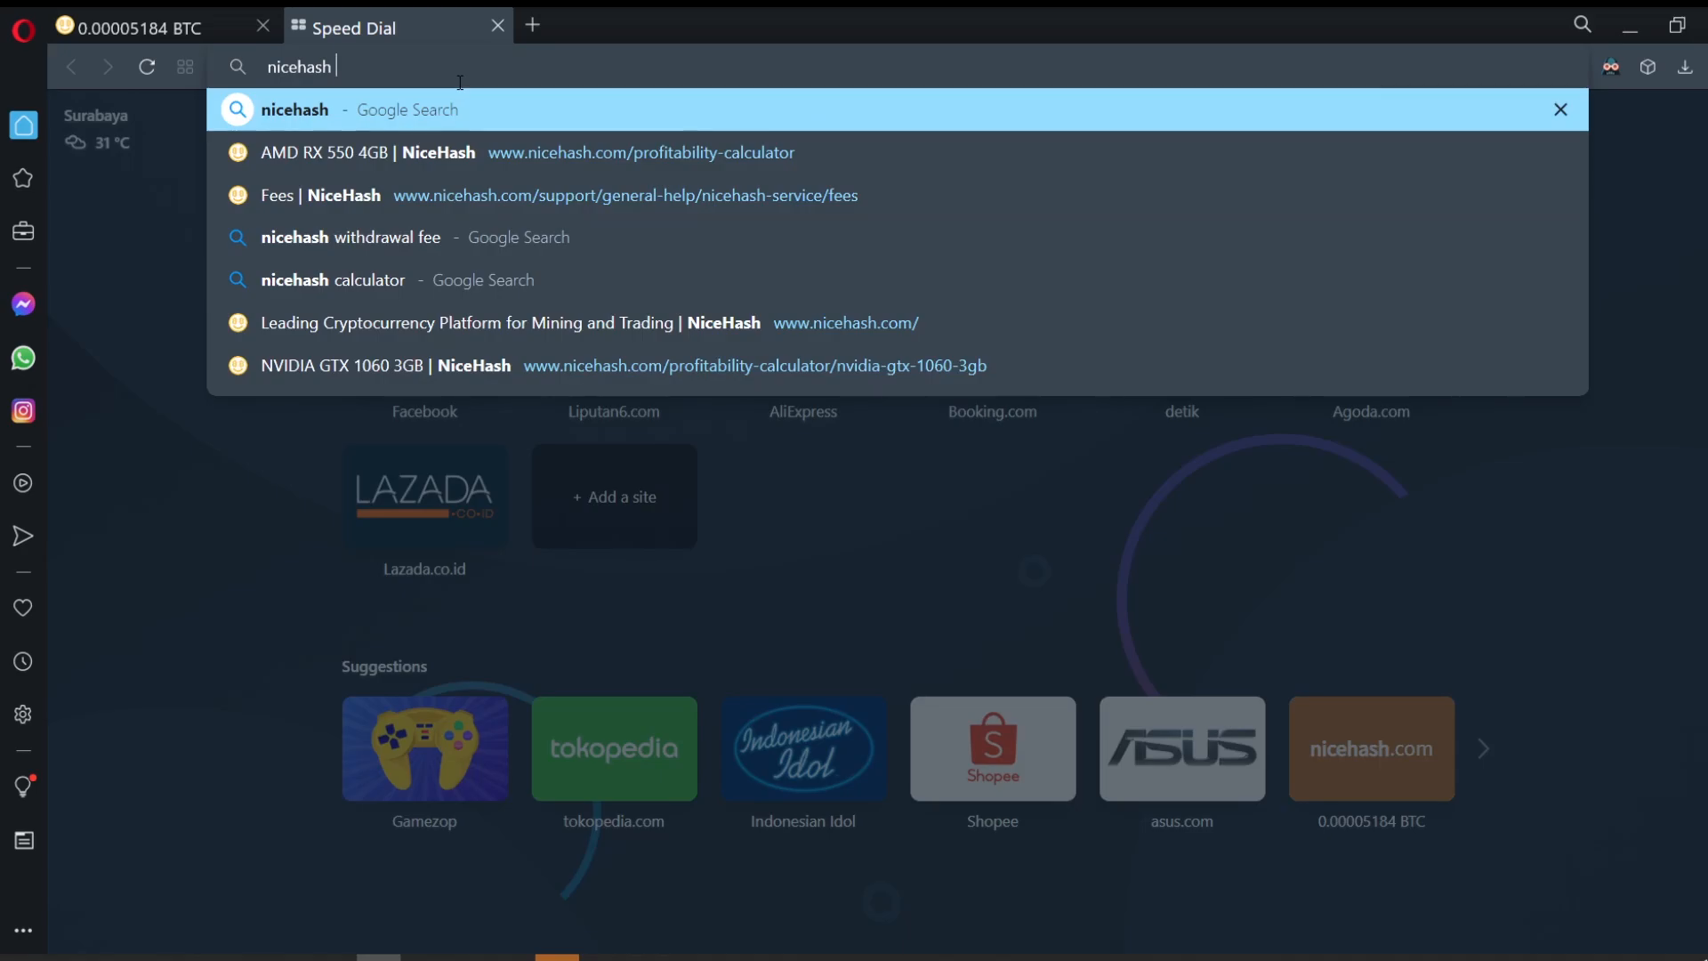
pyautogui.write('withdrawal fee')
pyautogui.press('Return')
pyautogui.click(547, 709)
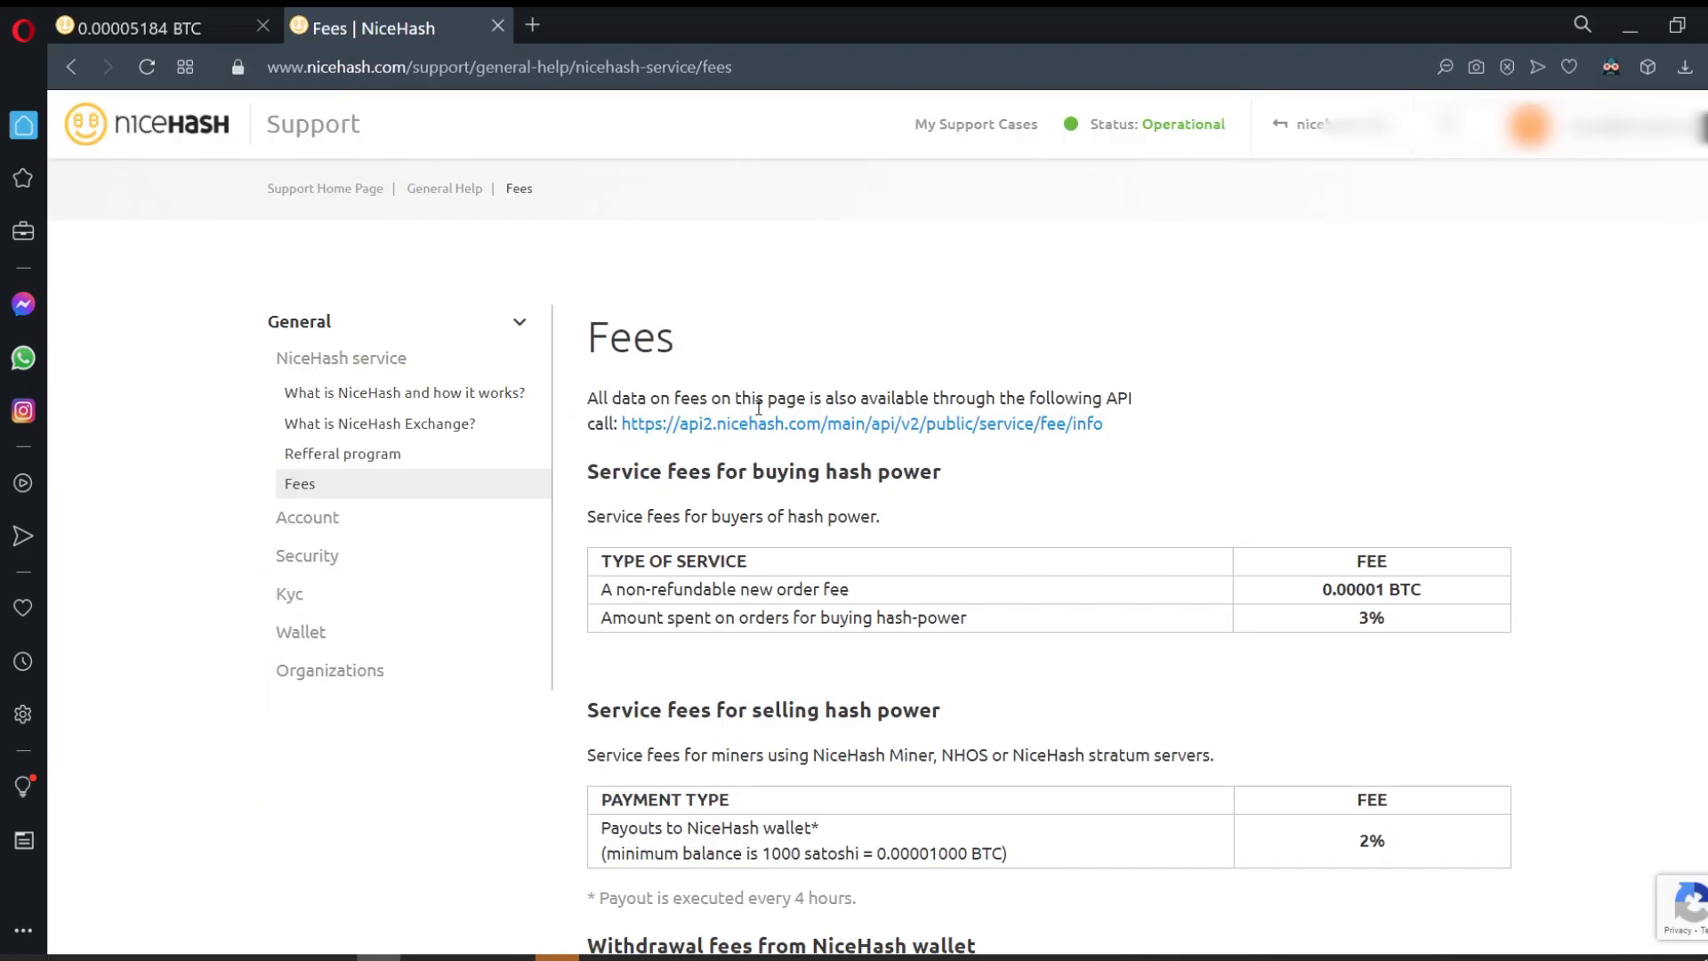
pyautogui.scroll(-9, 761, 409)
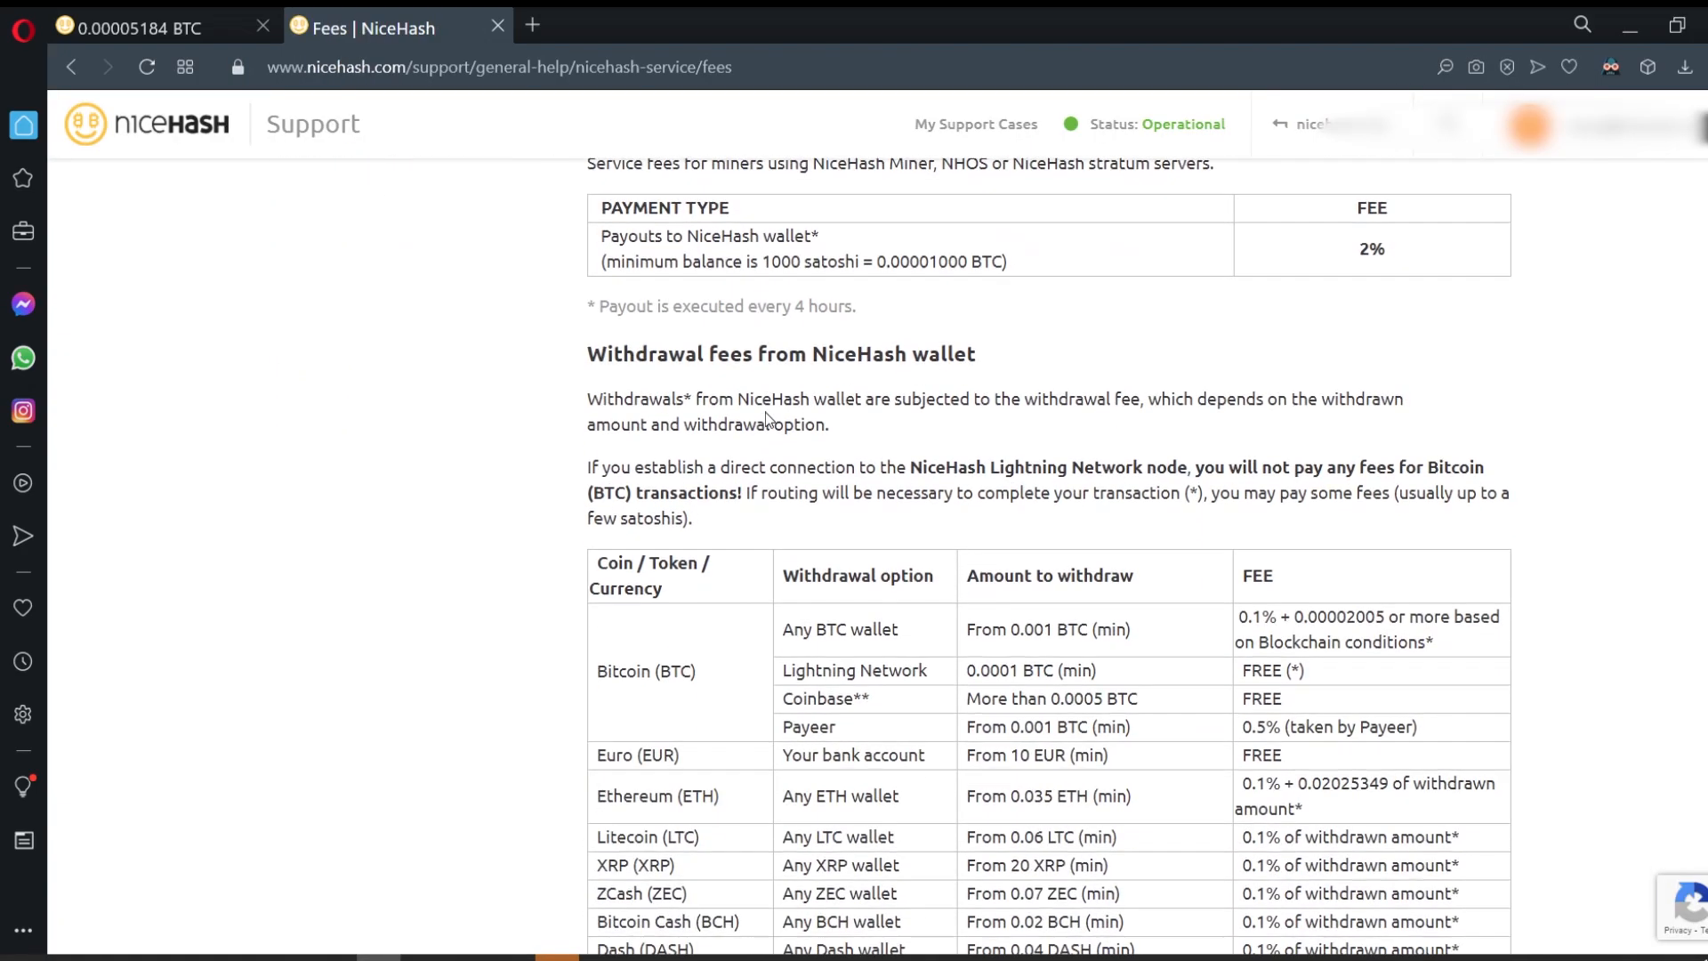
pyautogui.scroll(-1, 767, 418)
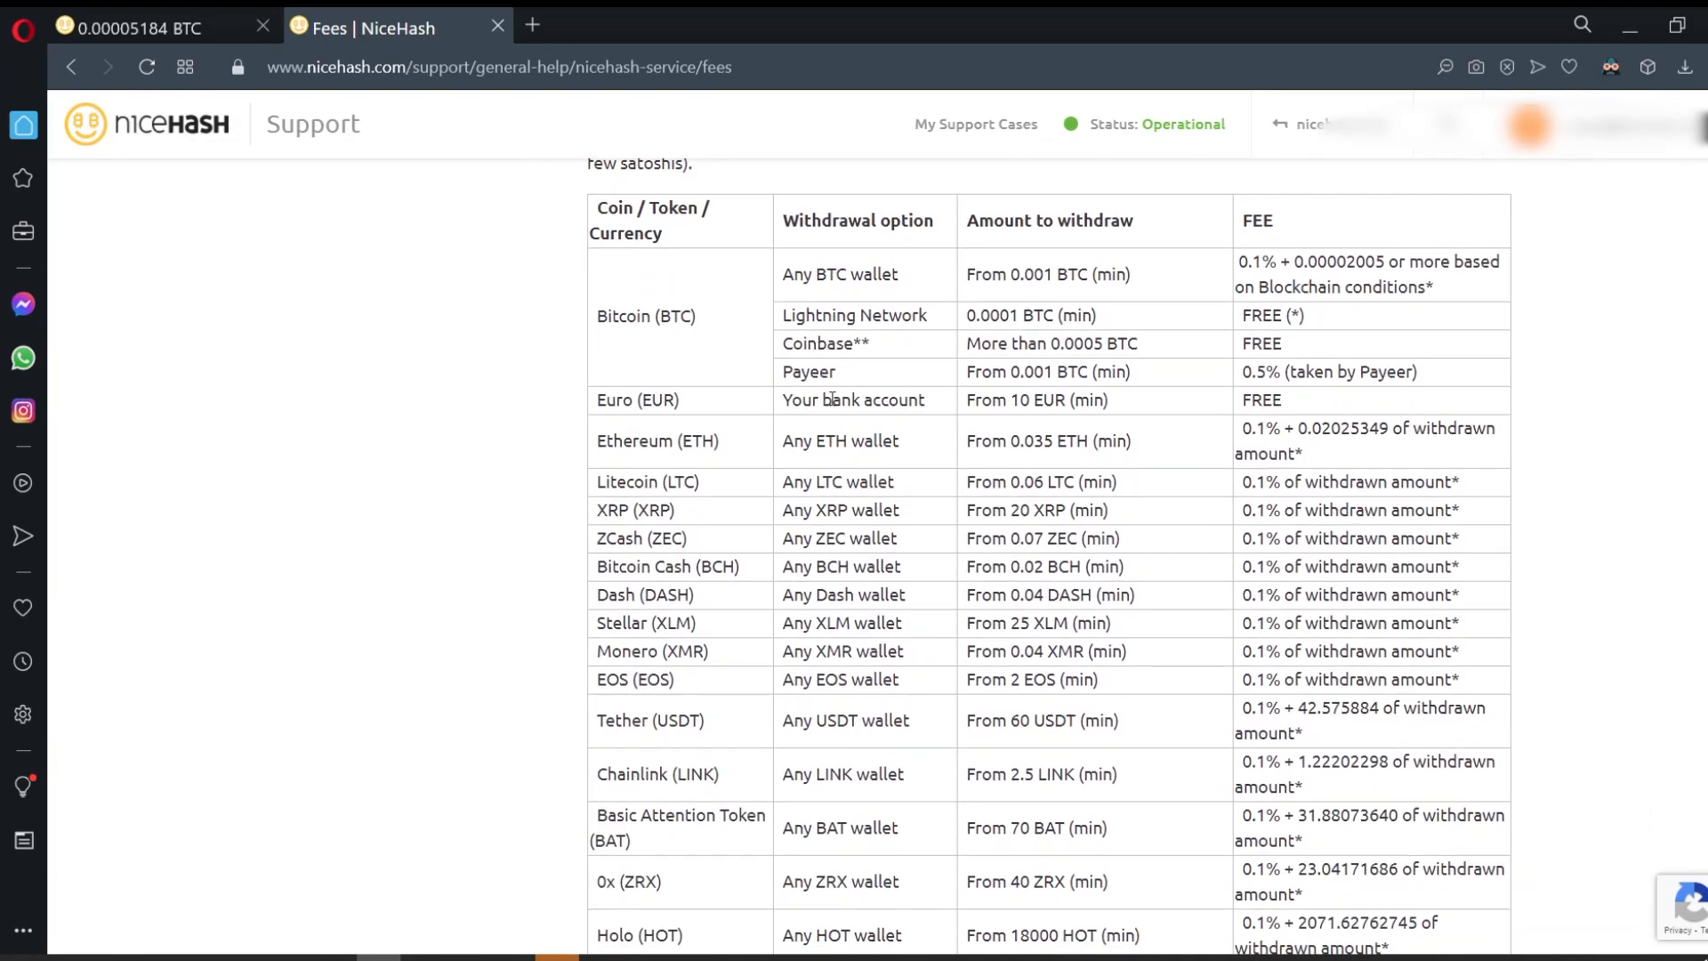
# Step: Highlight Monero's 0.1% withdrawal fee and check the 160000 × 0,001 calculation before returning to the rig manager
pyautogui.doubleClick(1016, 274)
pyautogui.click(1009, 318)
pyautogui.moveTo(618, 653); pyautogui.dragTo(1459, 654)
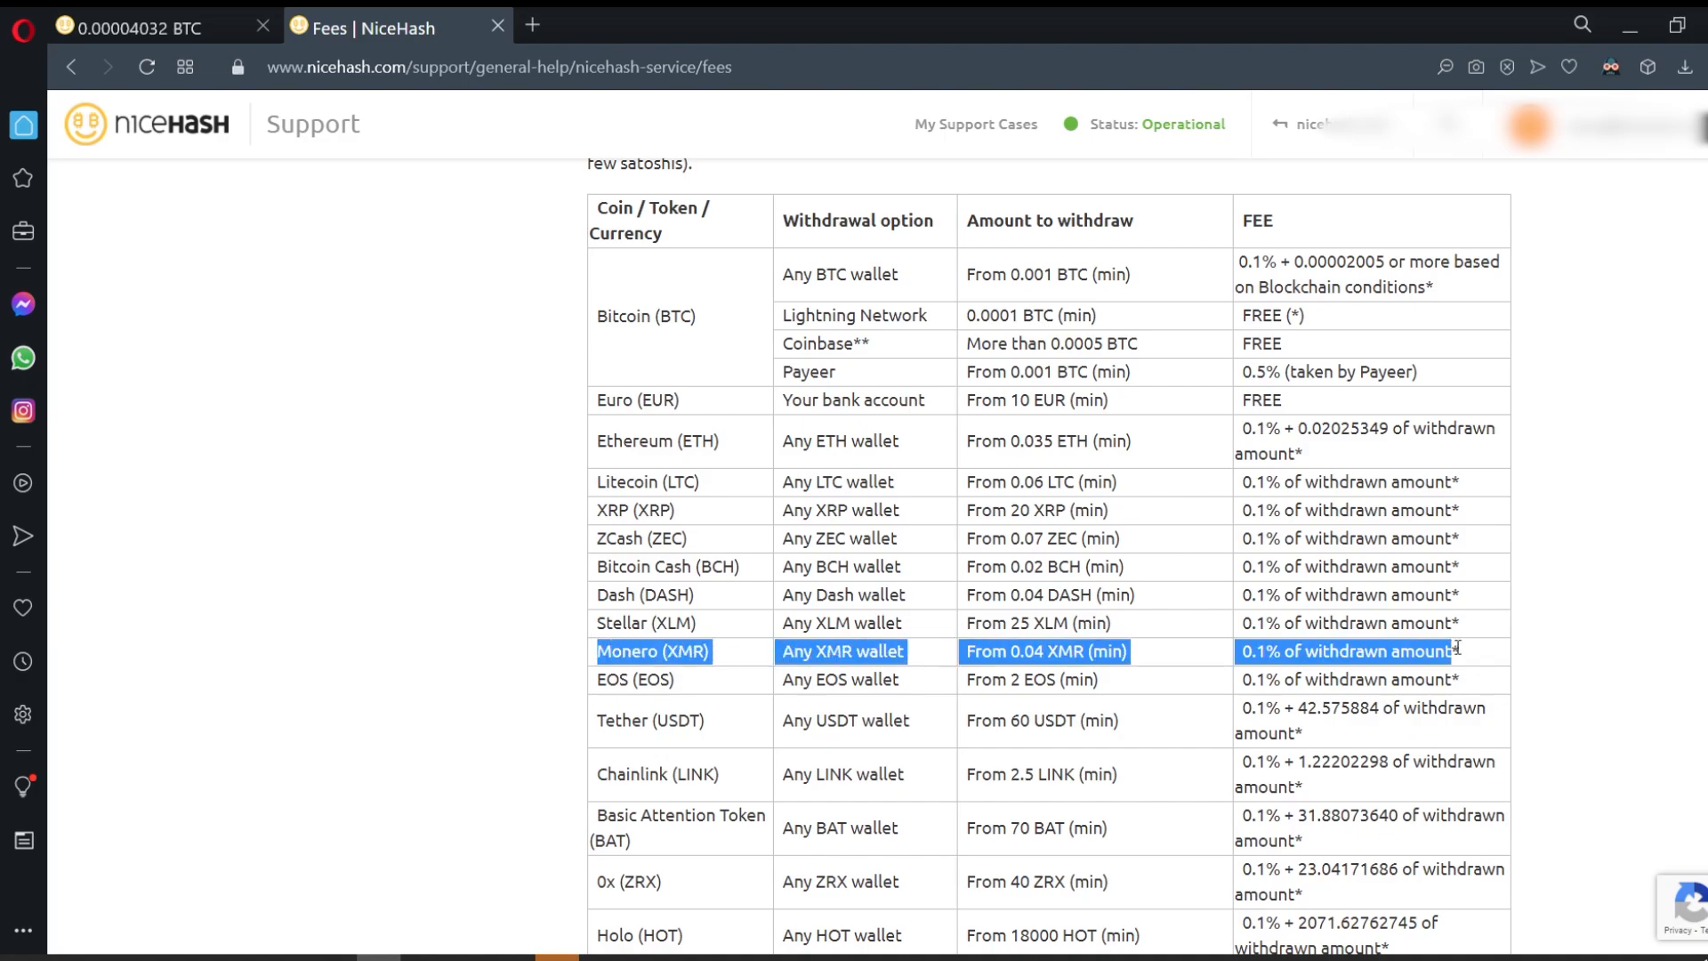
pyautogui.click(1057, 673)
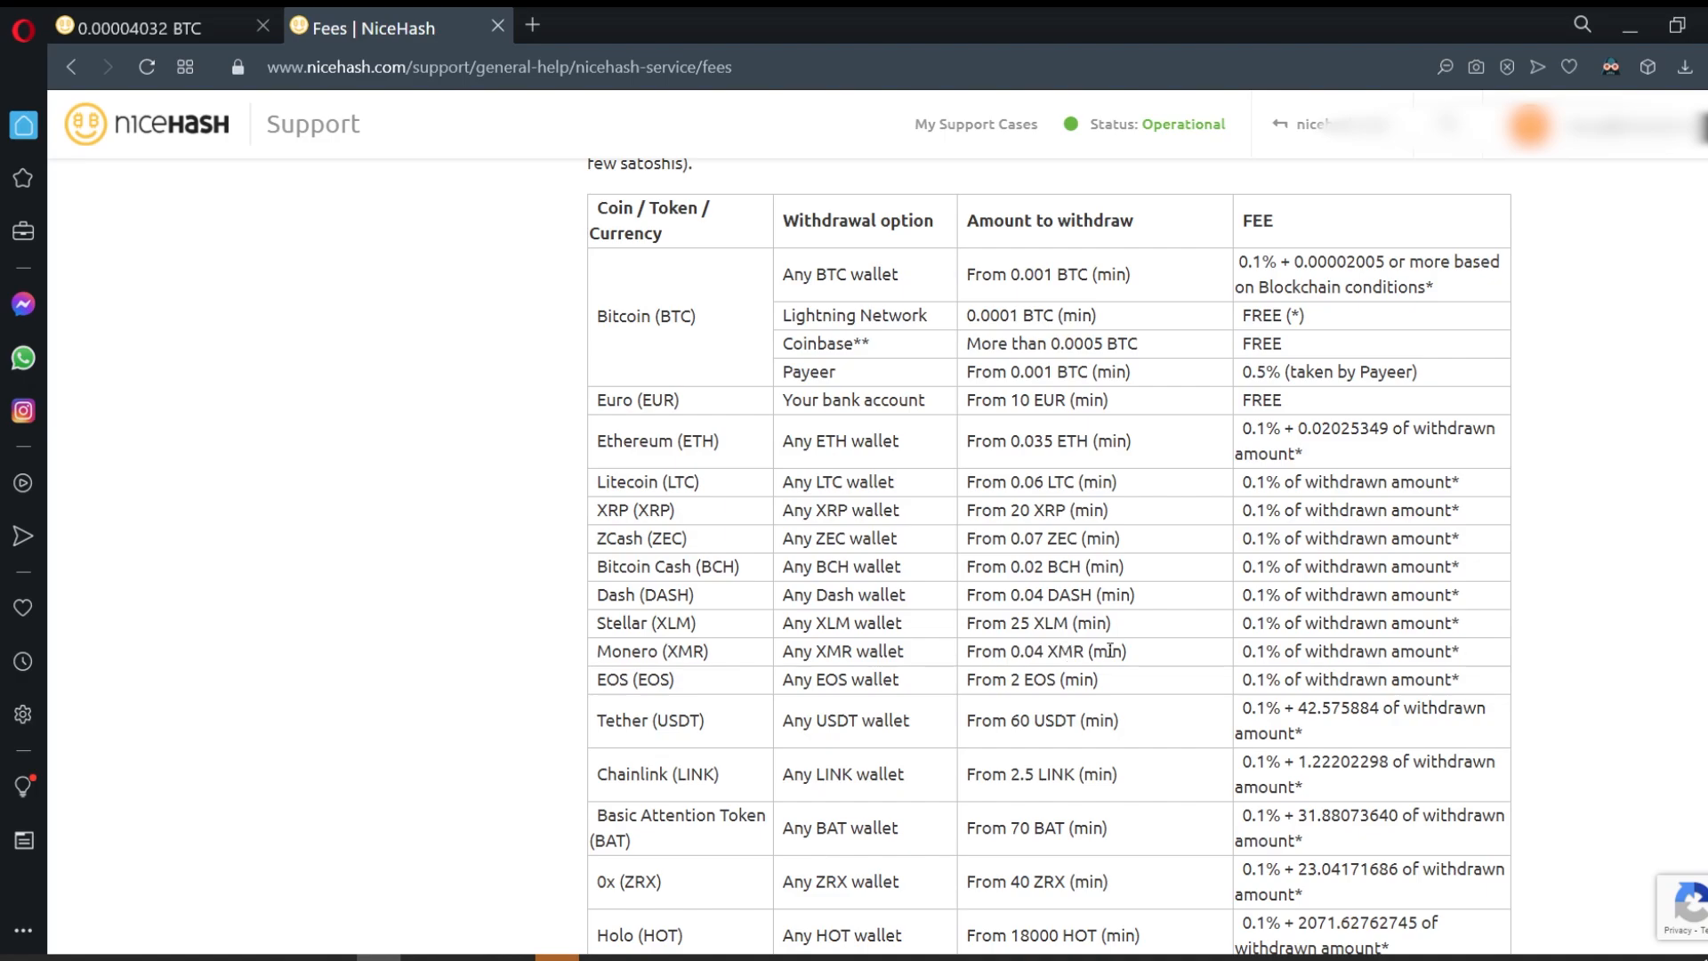
pyautogui.moveTo(1249, 658); pyautogui.dragTo(1477, 656)
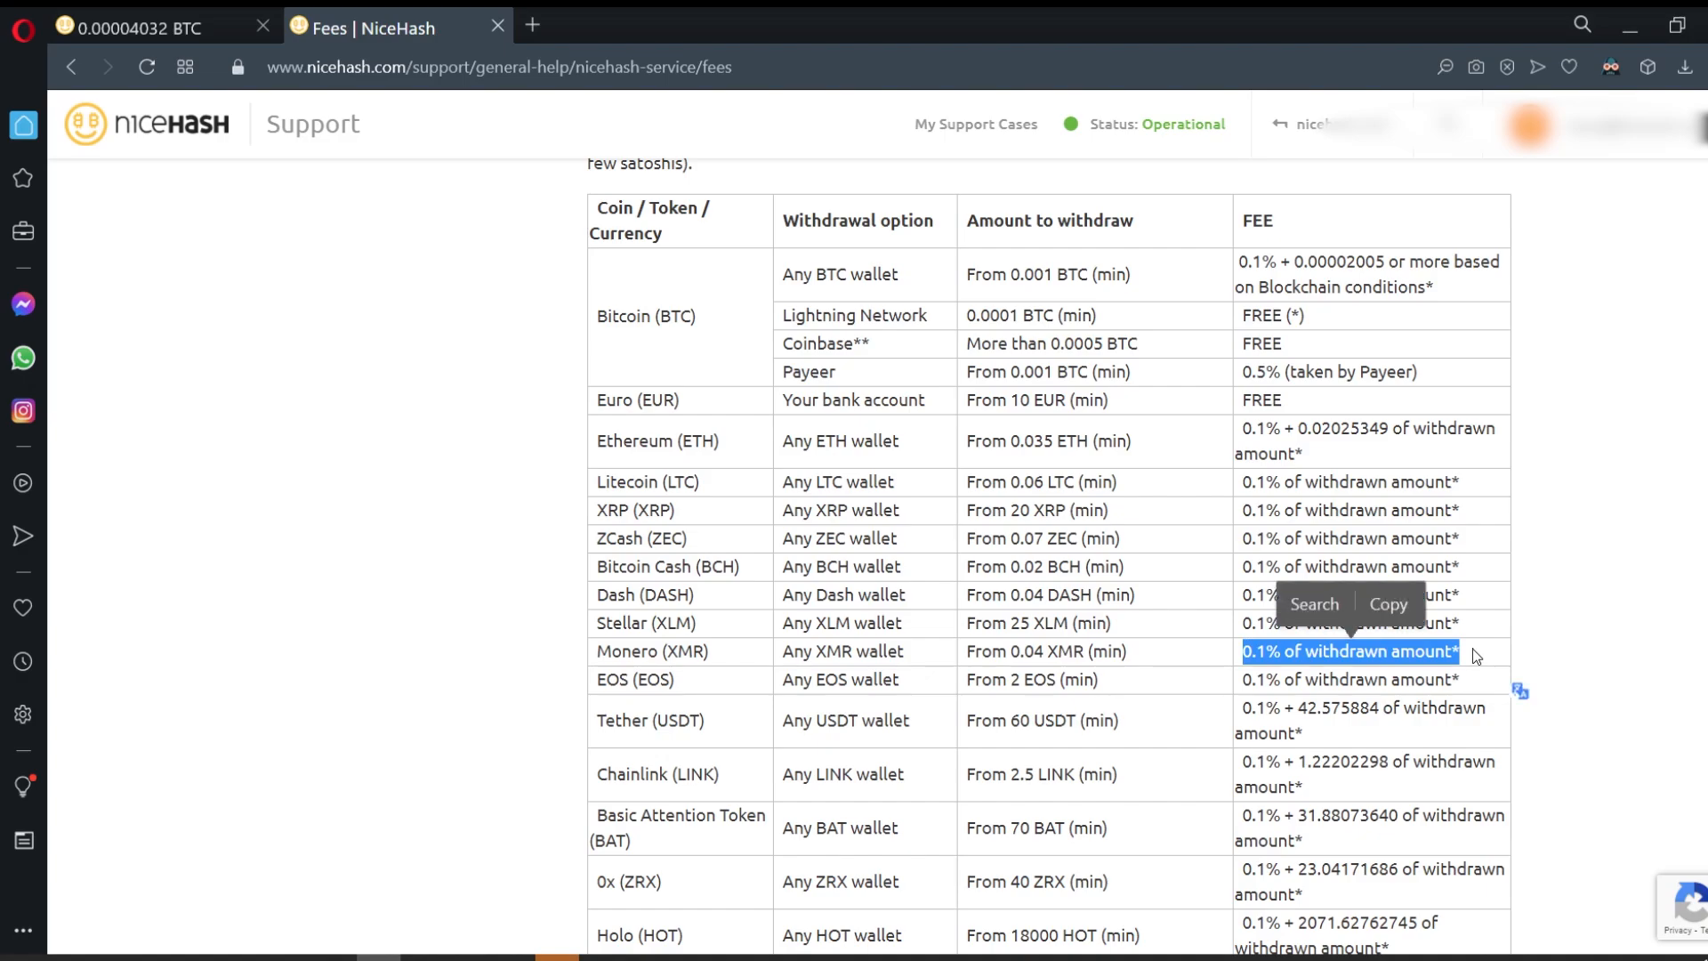
pyautogui.click(1474, 648)
pyautogui.hotkey('alt', 'Tab')
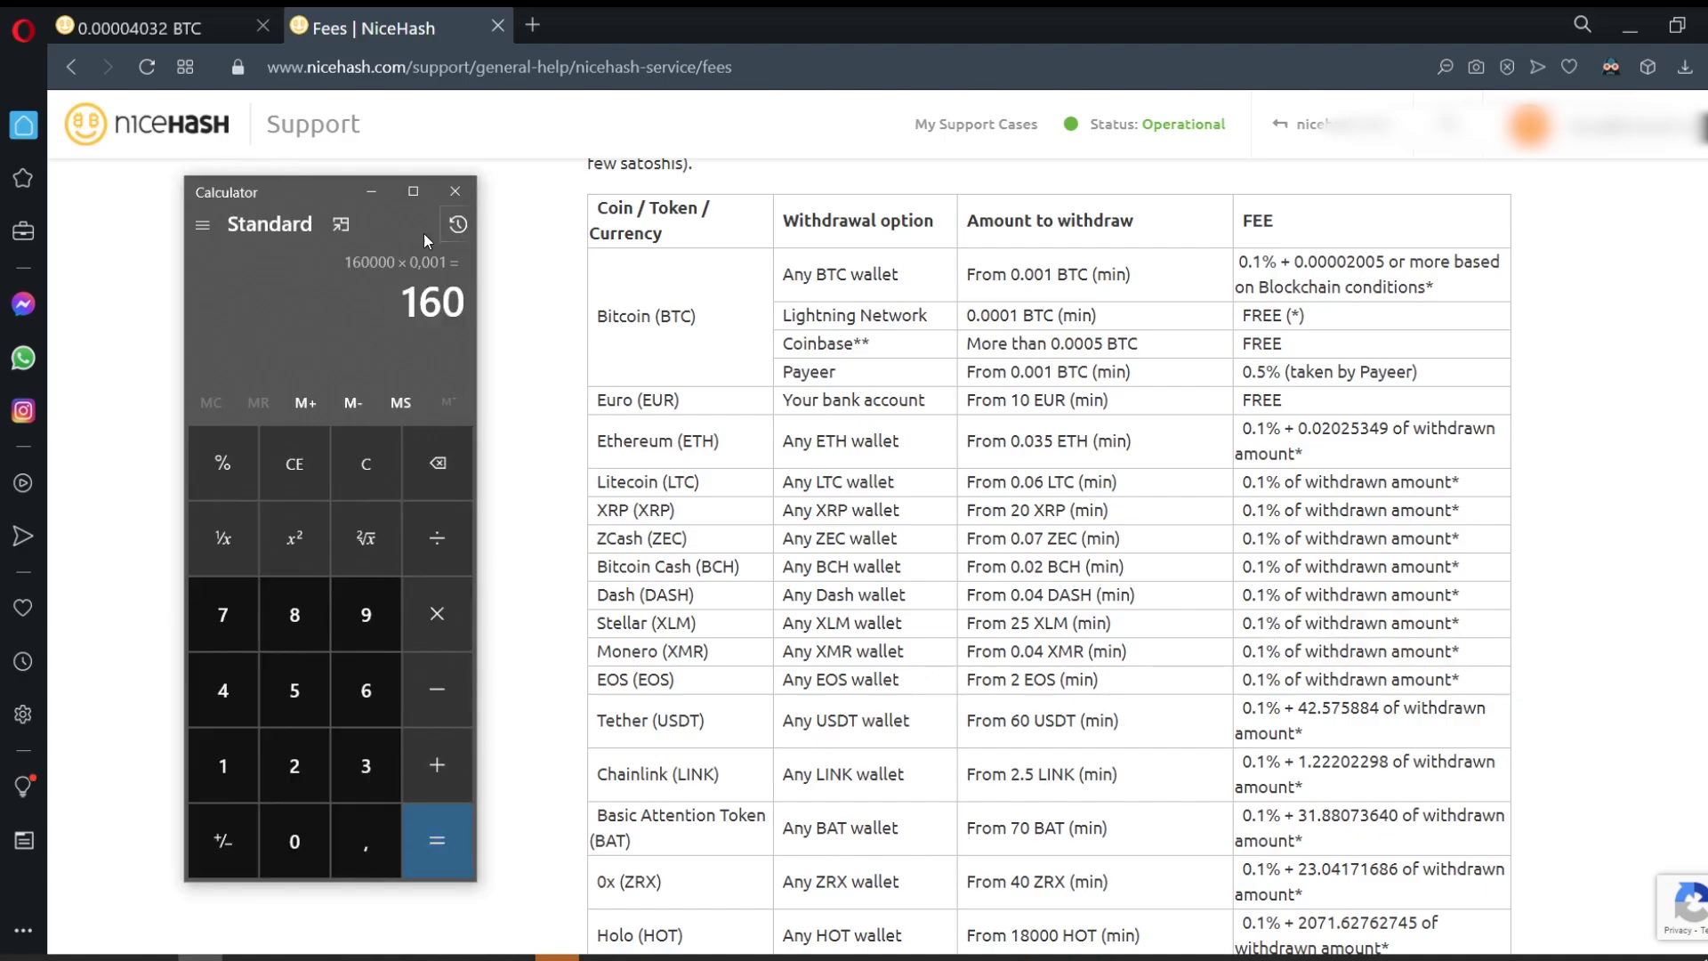
pyautogui.click(371, 191)
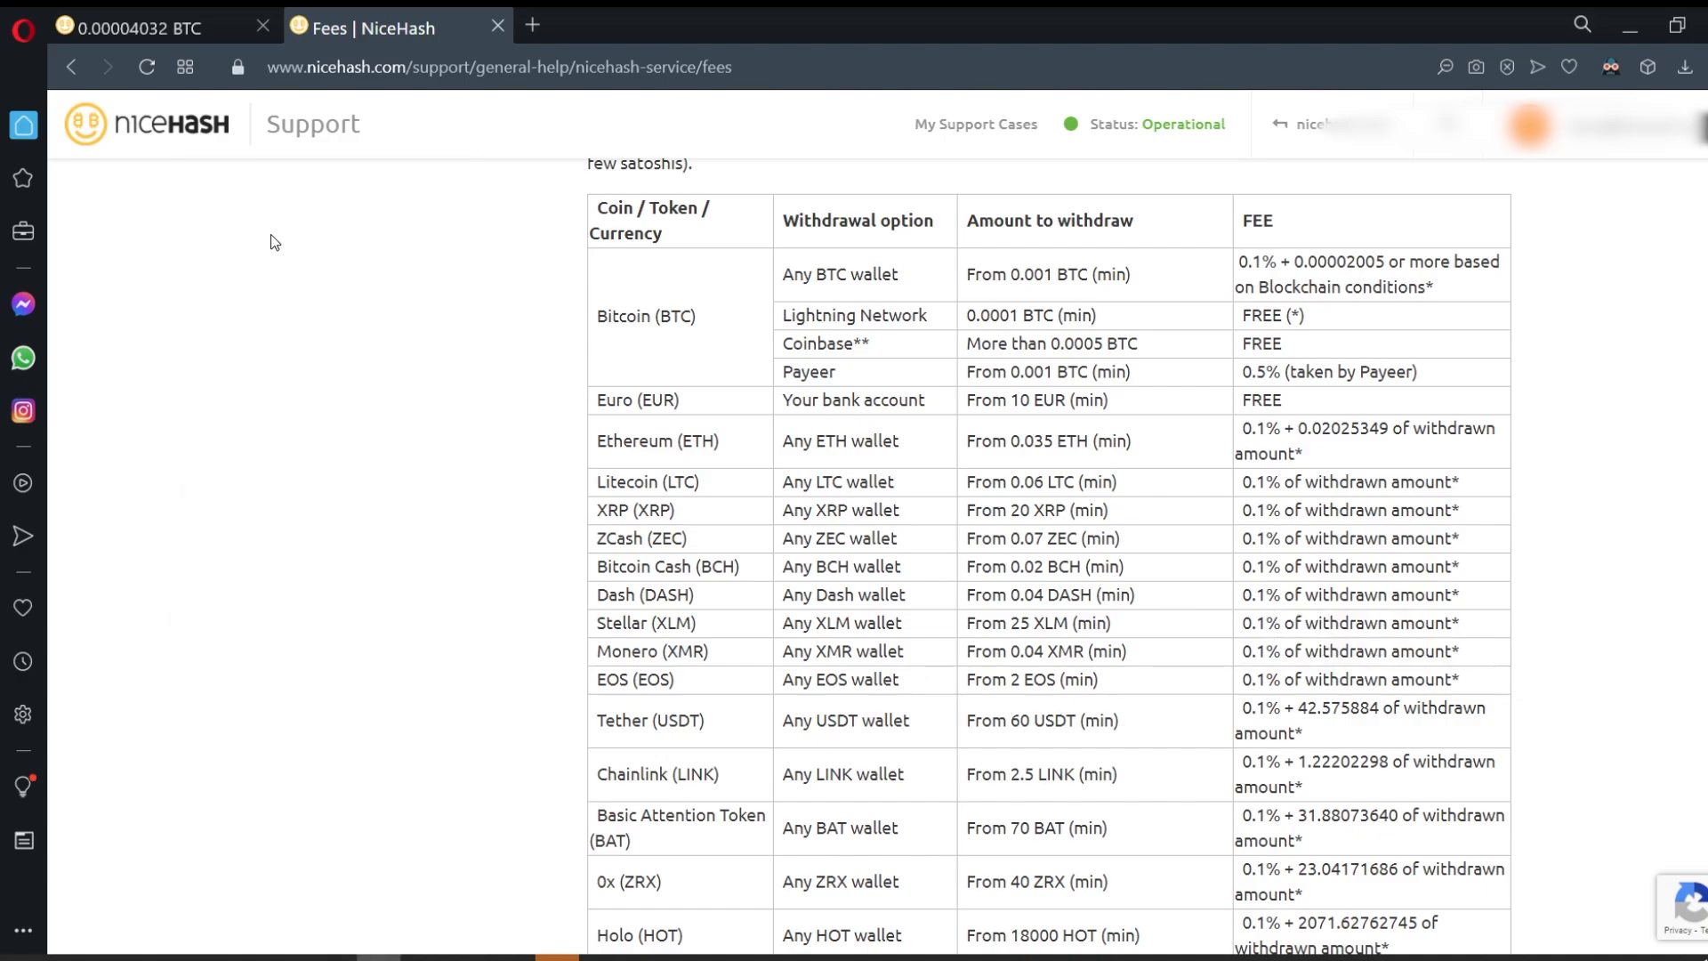
pyautogui.click(164, 11)
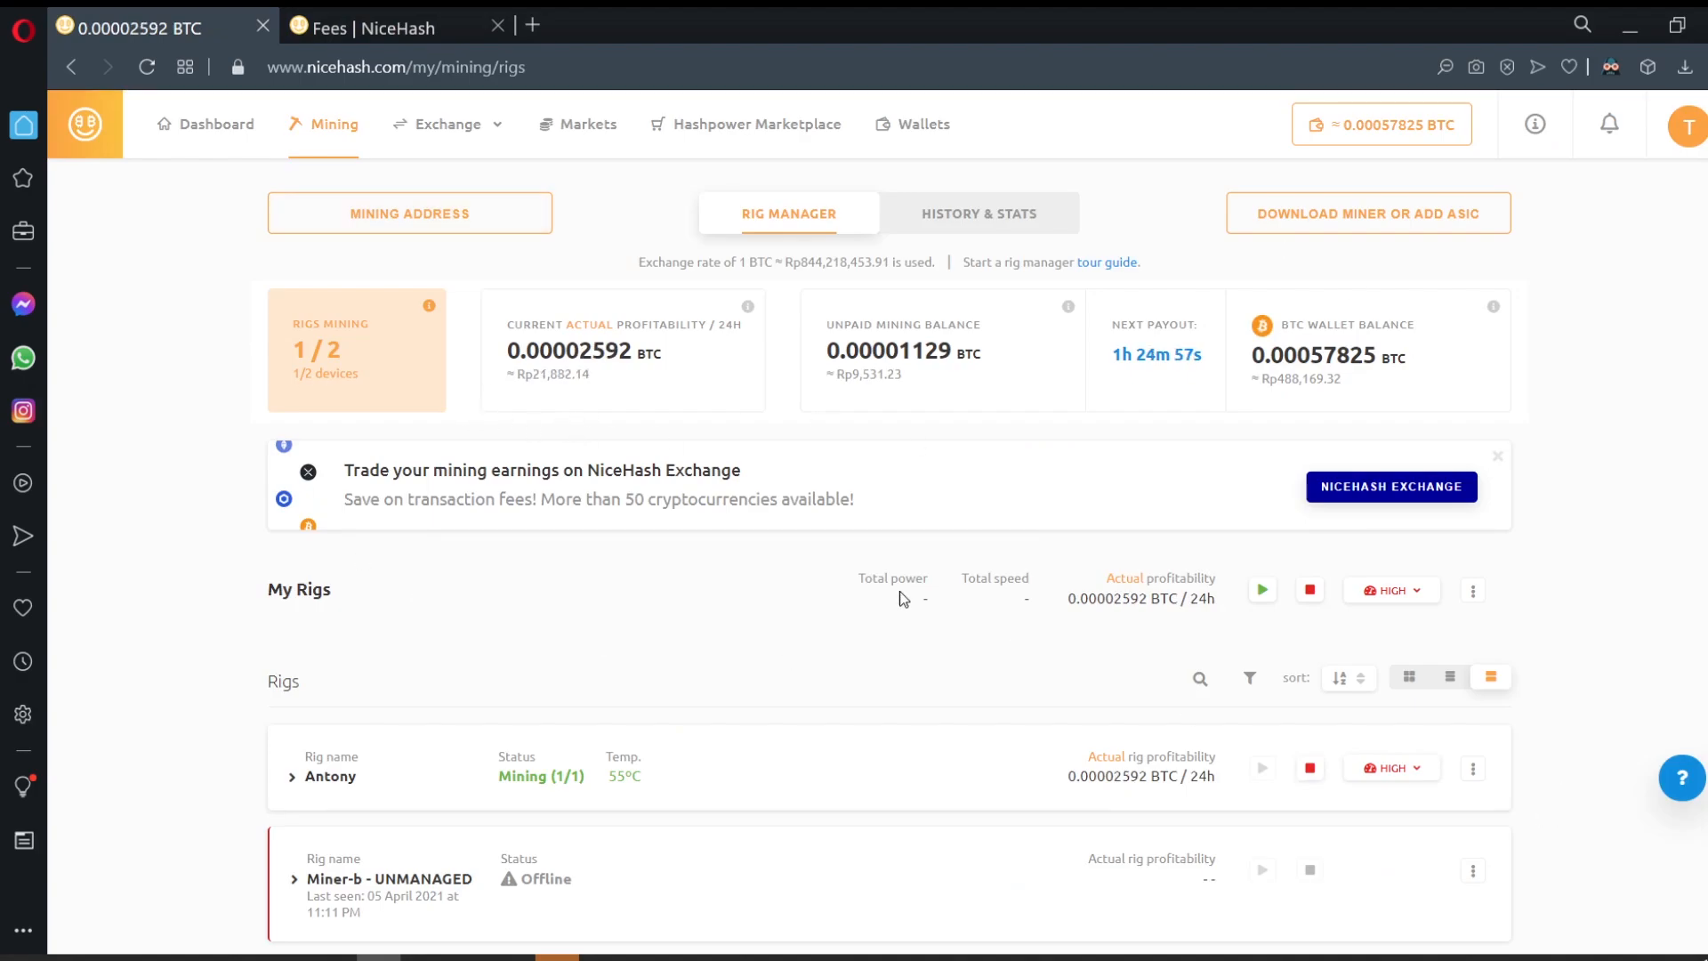
# Step: Set up a simple exchange spending 25% of the BTC balance to receive Monero (XMR)
pyautogui.click(455, 125)
pyautogui.click(450, 167)
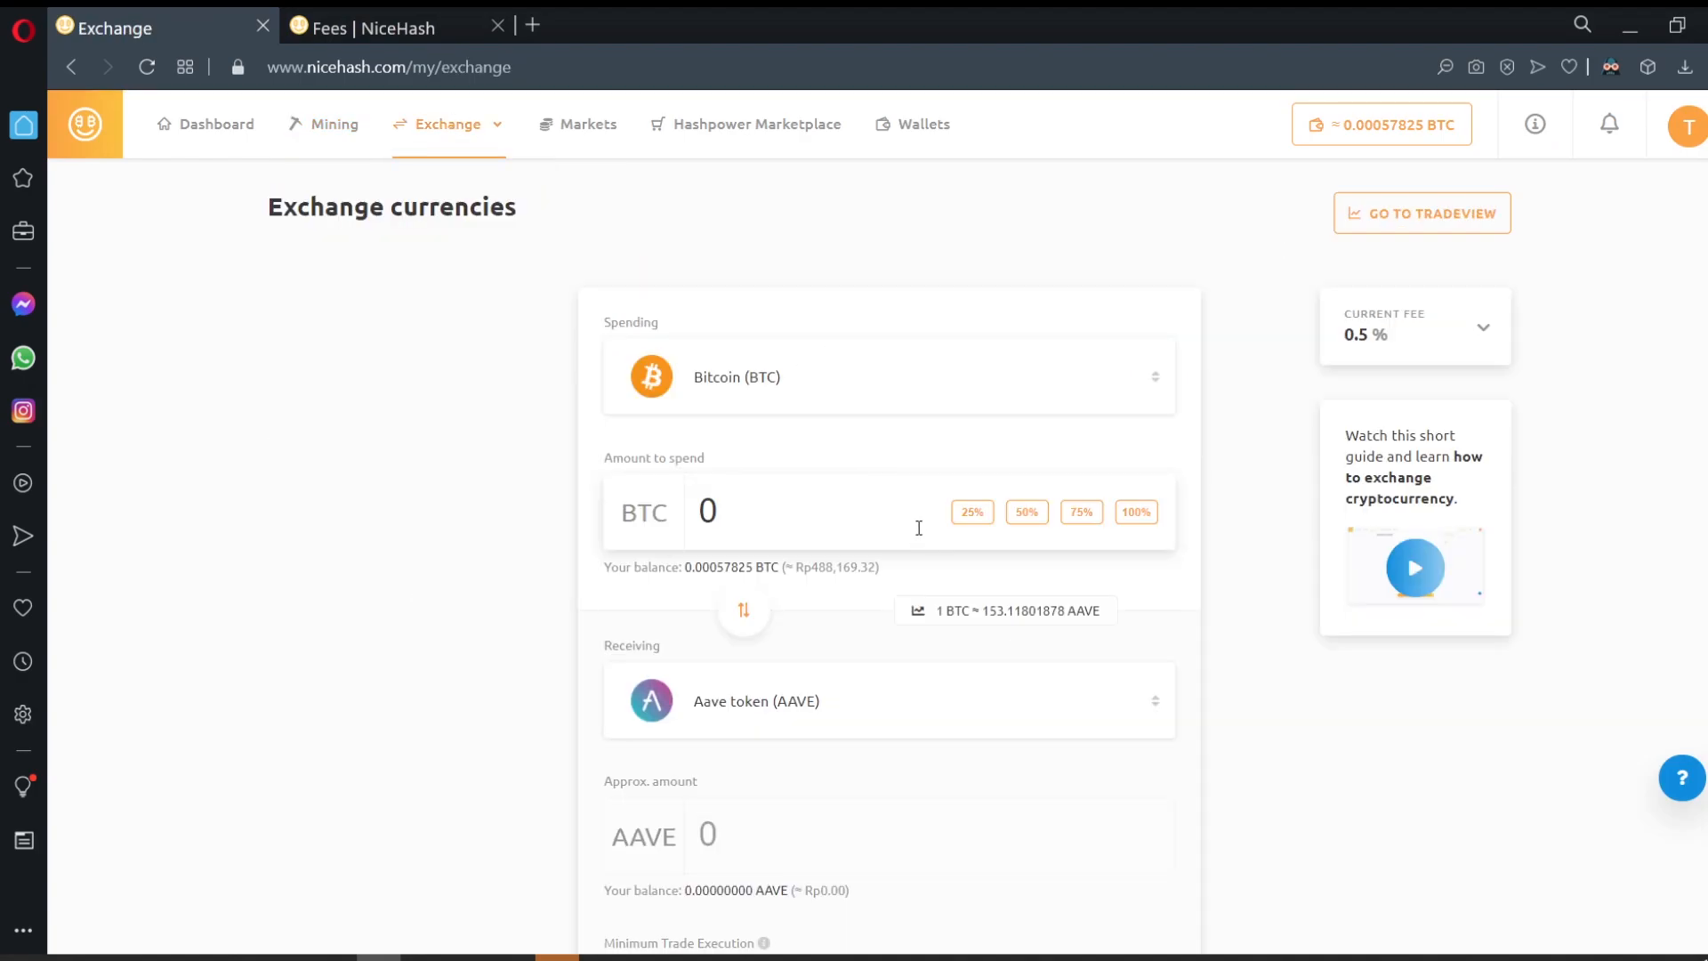
pyautogui.click(972, 512)
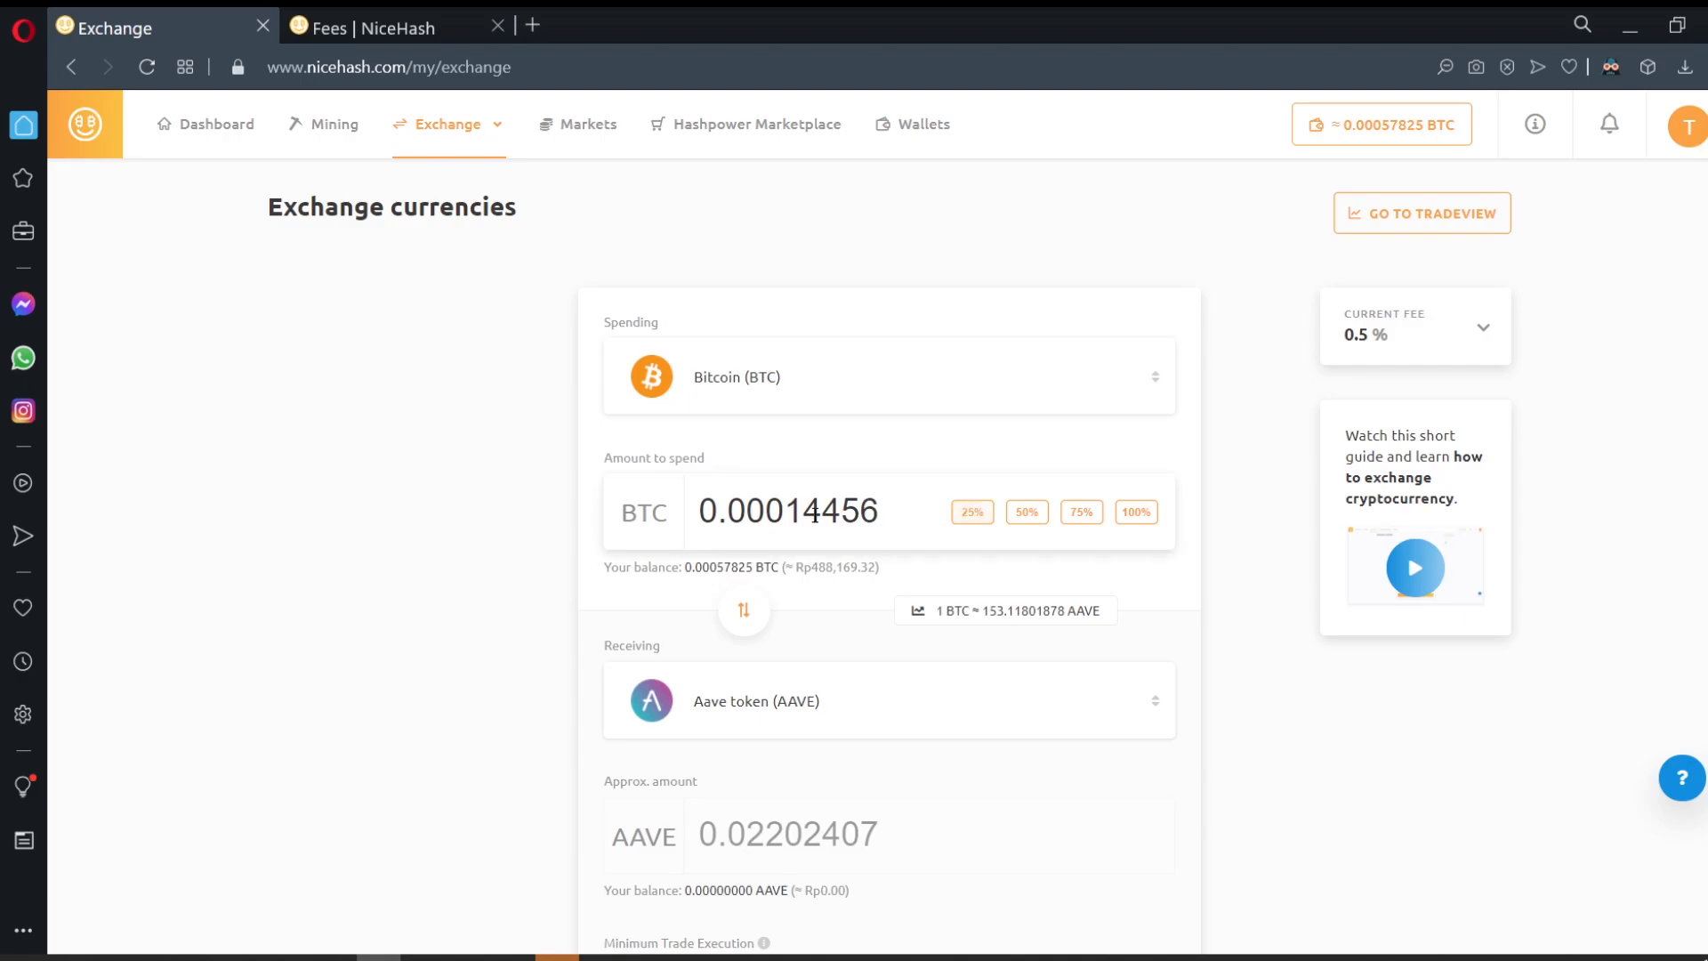
pyautogui.click(703, 722)
pyautogui.scroll(-3, 813, 741)
pyautogui.write('xmr')
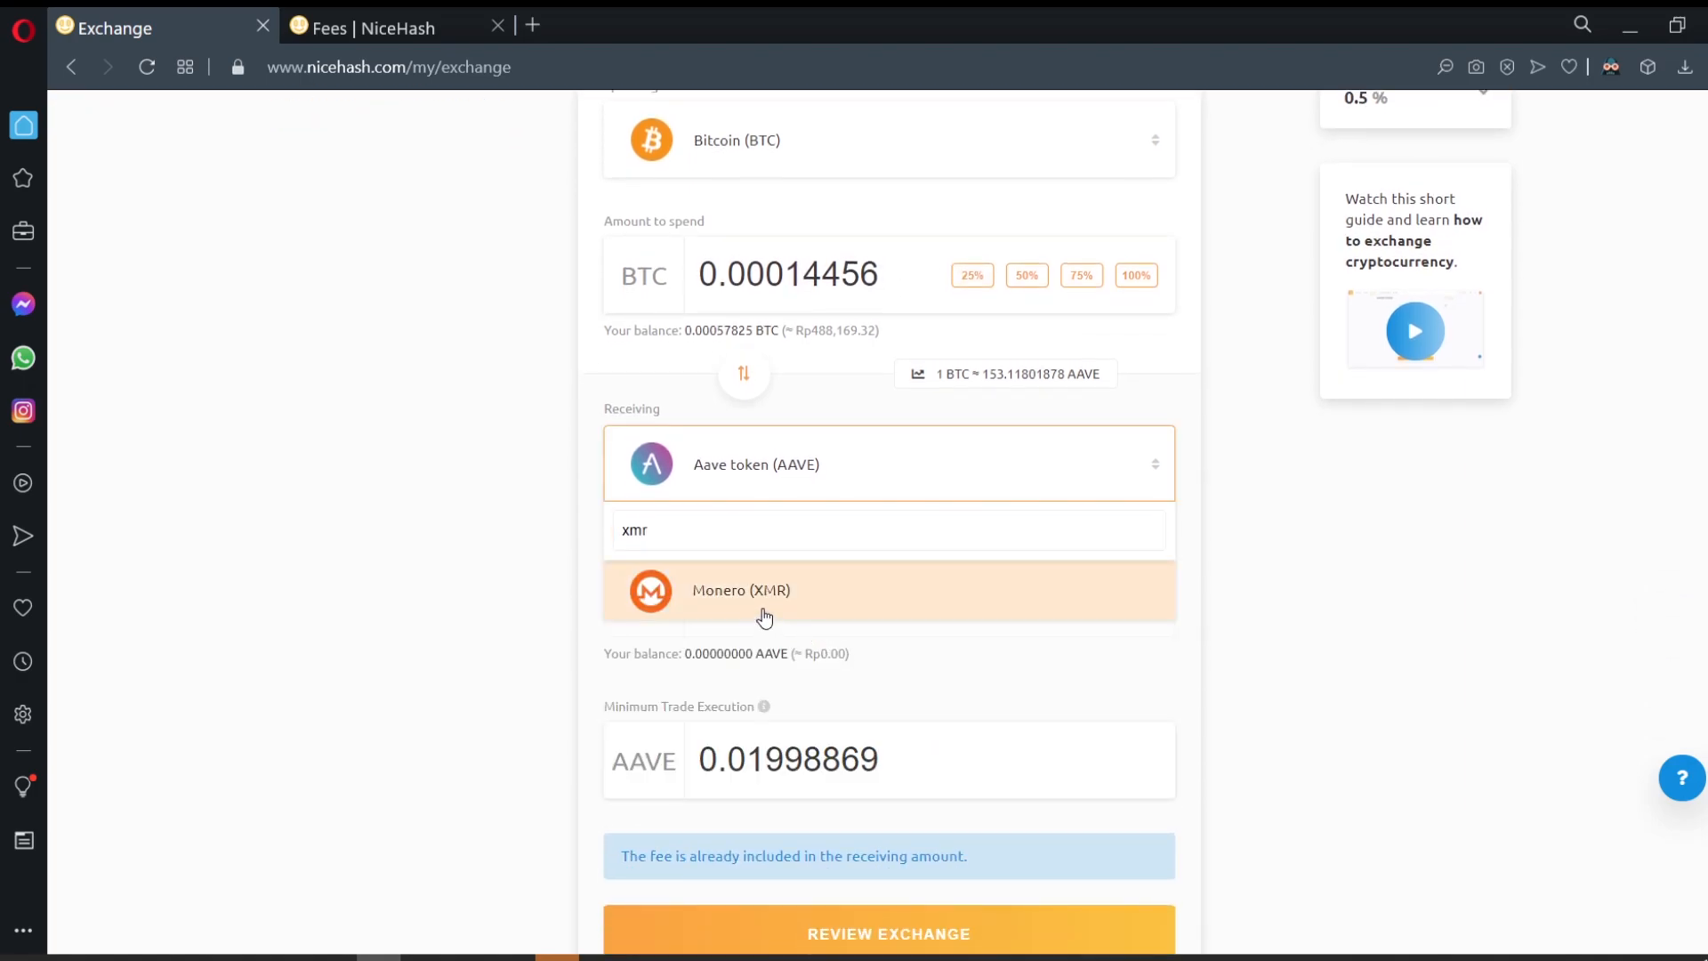
pyautogui.click(764, 598)
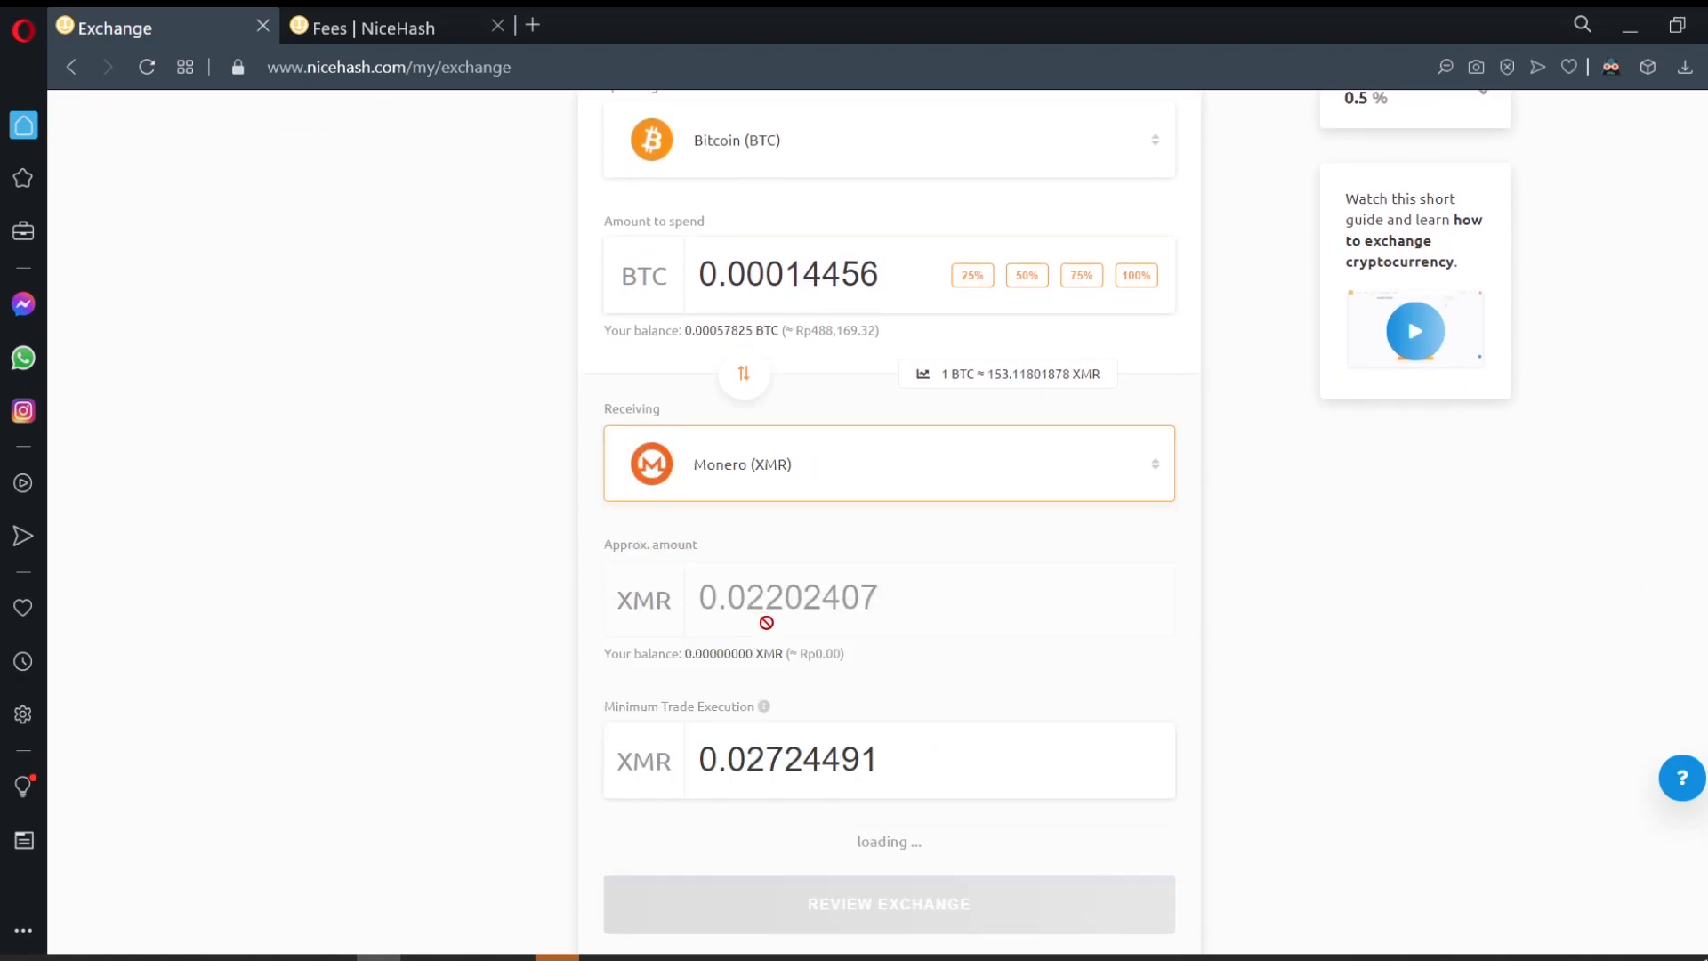
# Step: Change the BTC amount to spend to 0.00020000
pyautogui.click(389, 16)
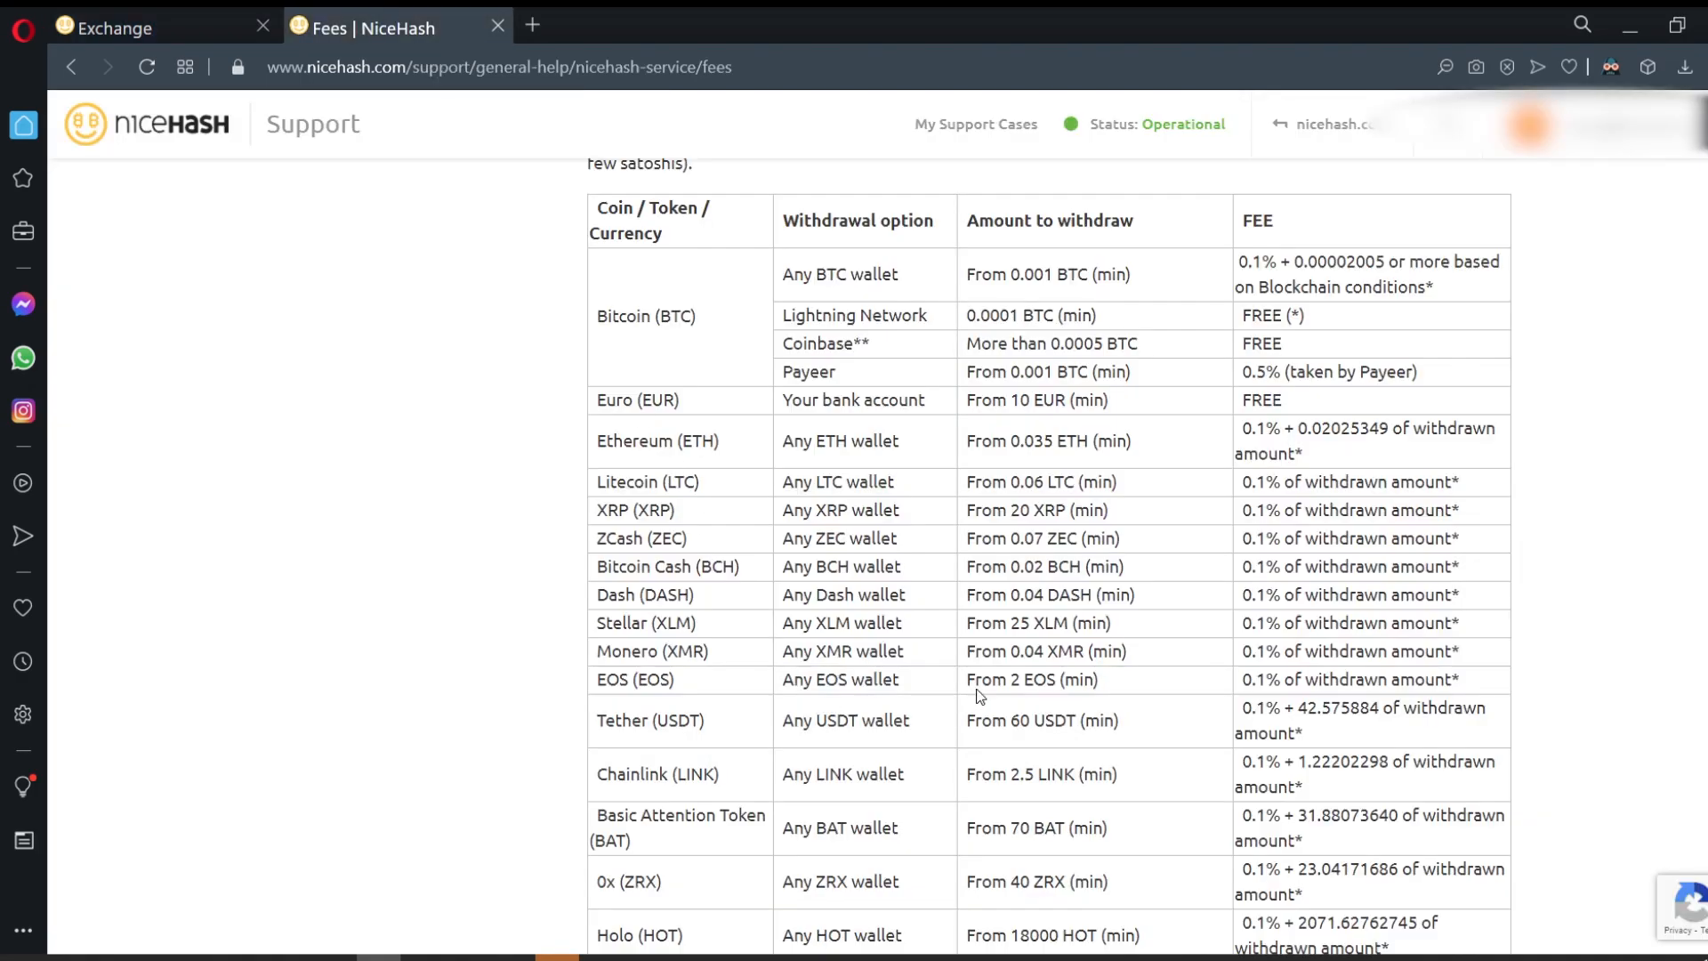
pyautogui.click(236, 36)
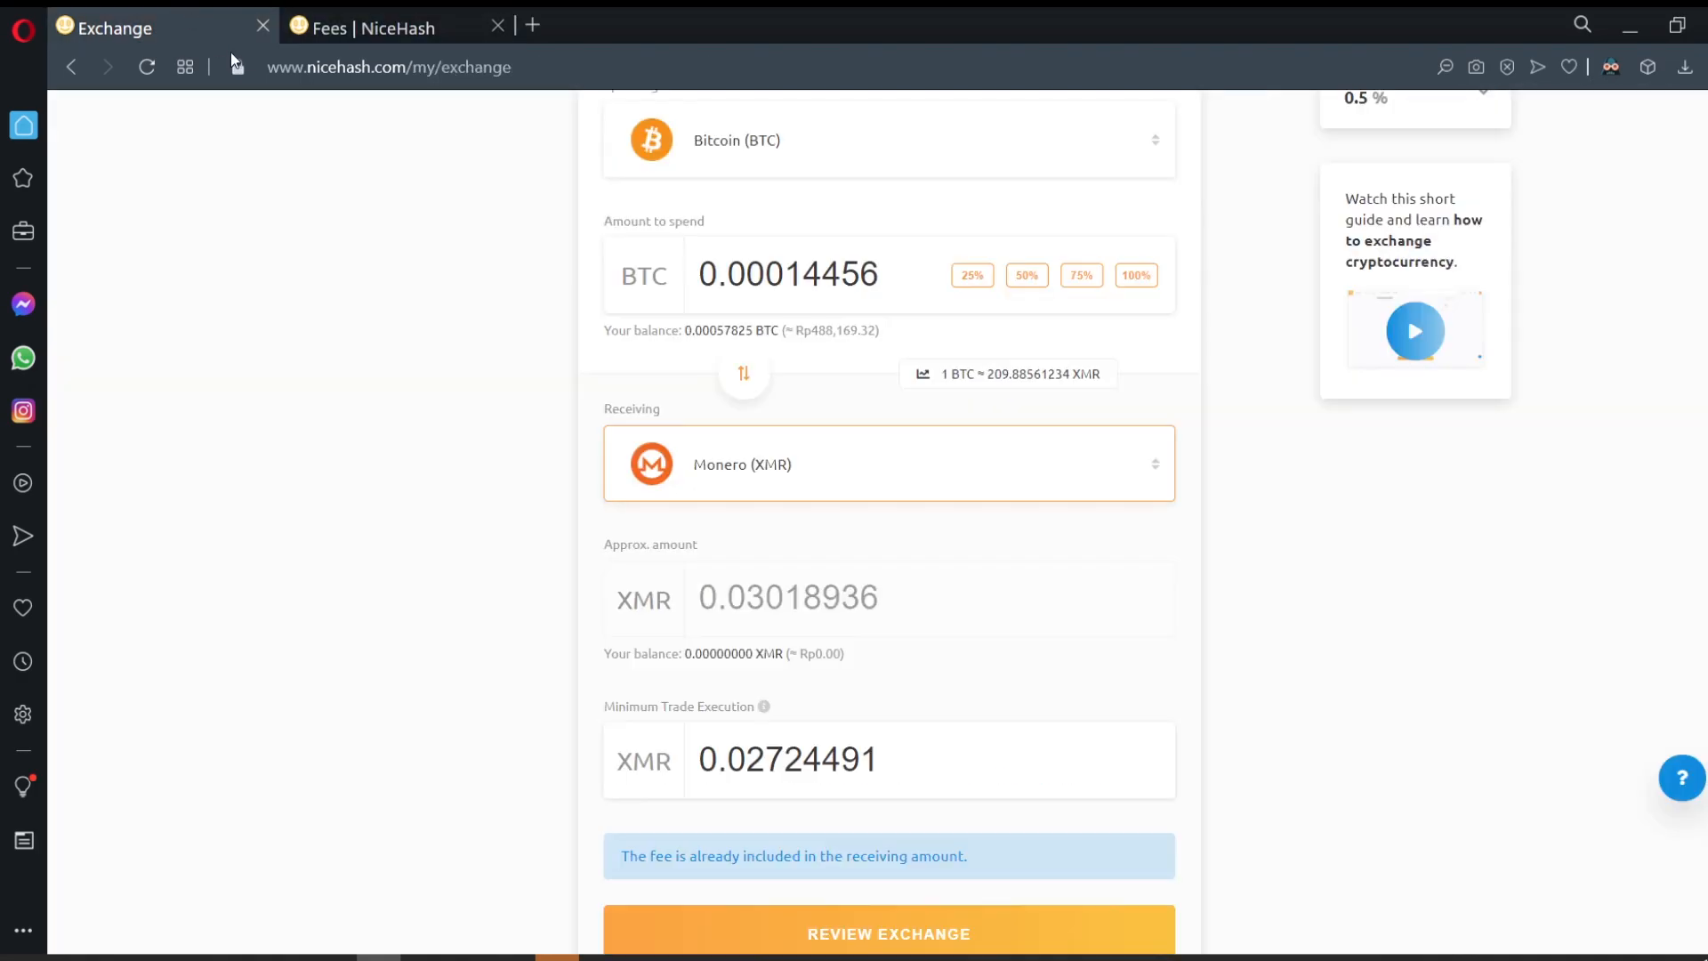
pyautogui.scroll(3, 850, 469)
pyautogui.moveTo(879, 512); pyautogui.dragTo(808, 511)
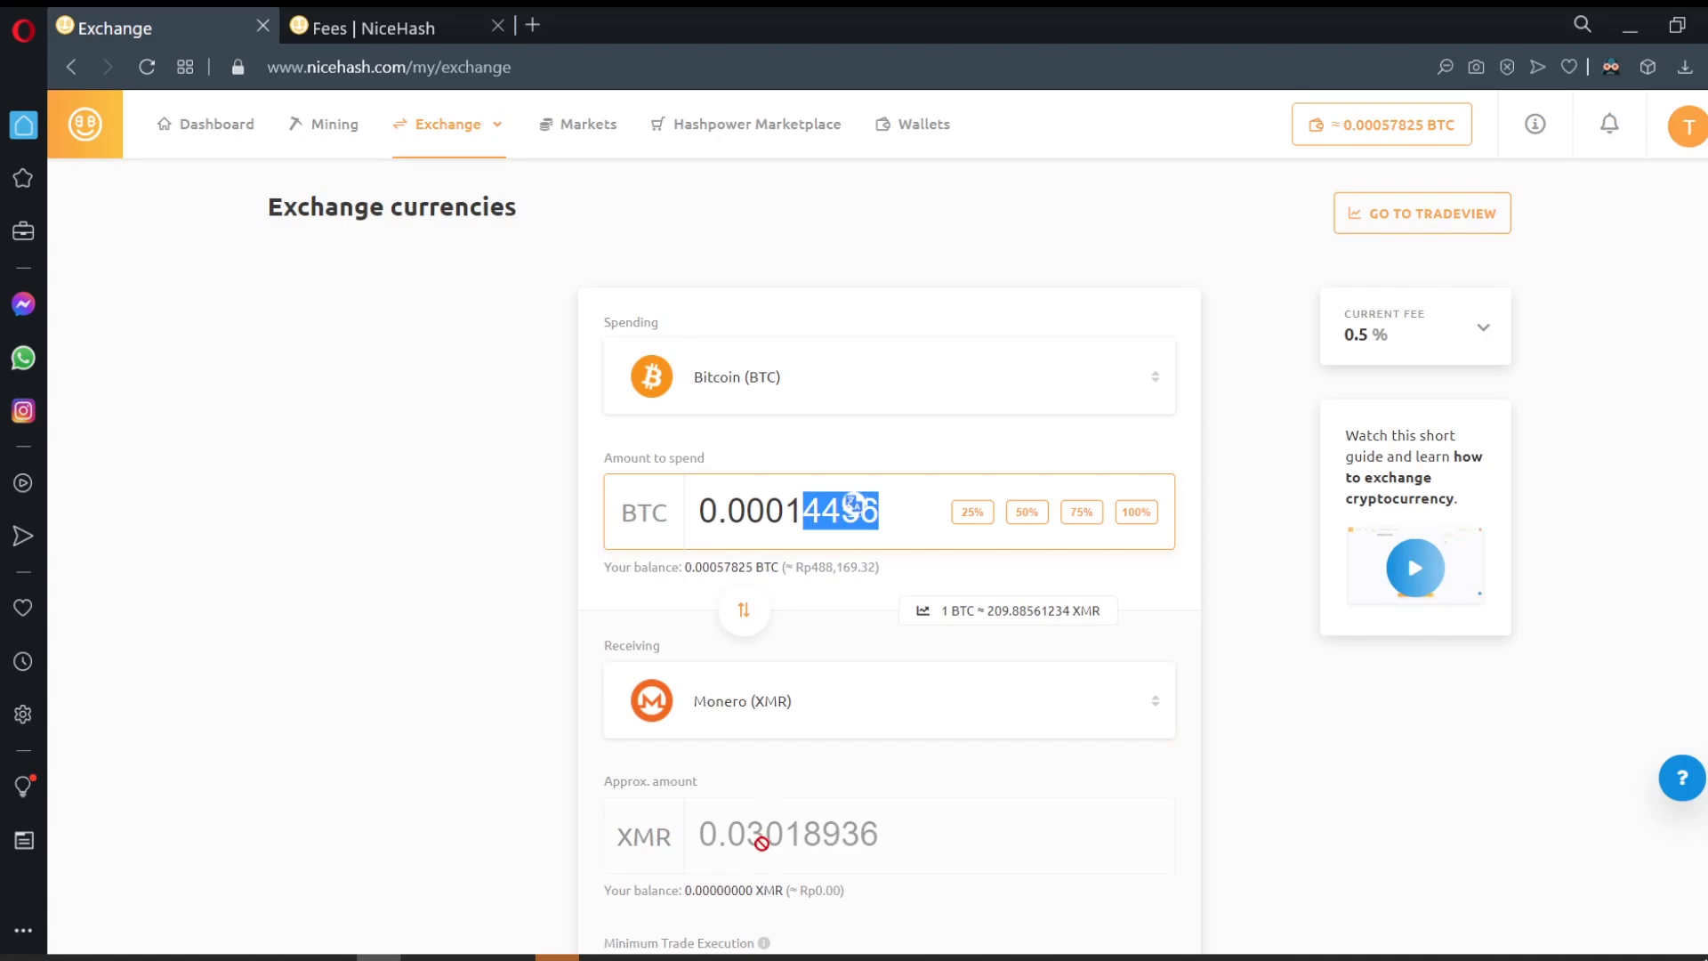
pyautogui.click(901, 513)
pyautogui.moveTo(805, 522); pyautogui.dragTo(883, 513)
pyautogui.click(790, 512)
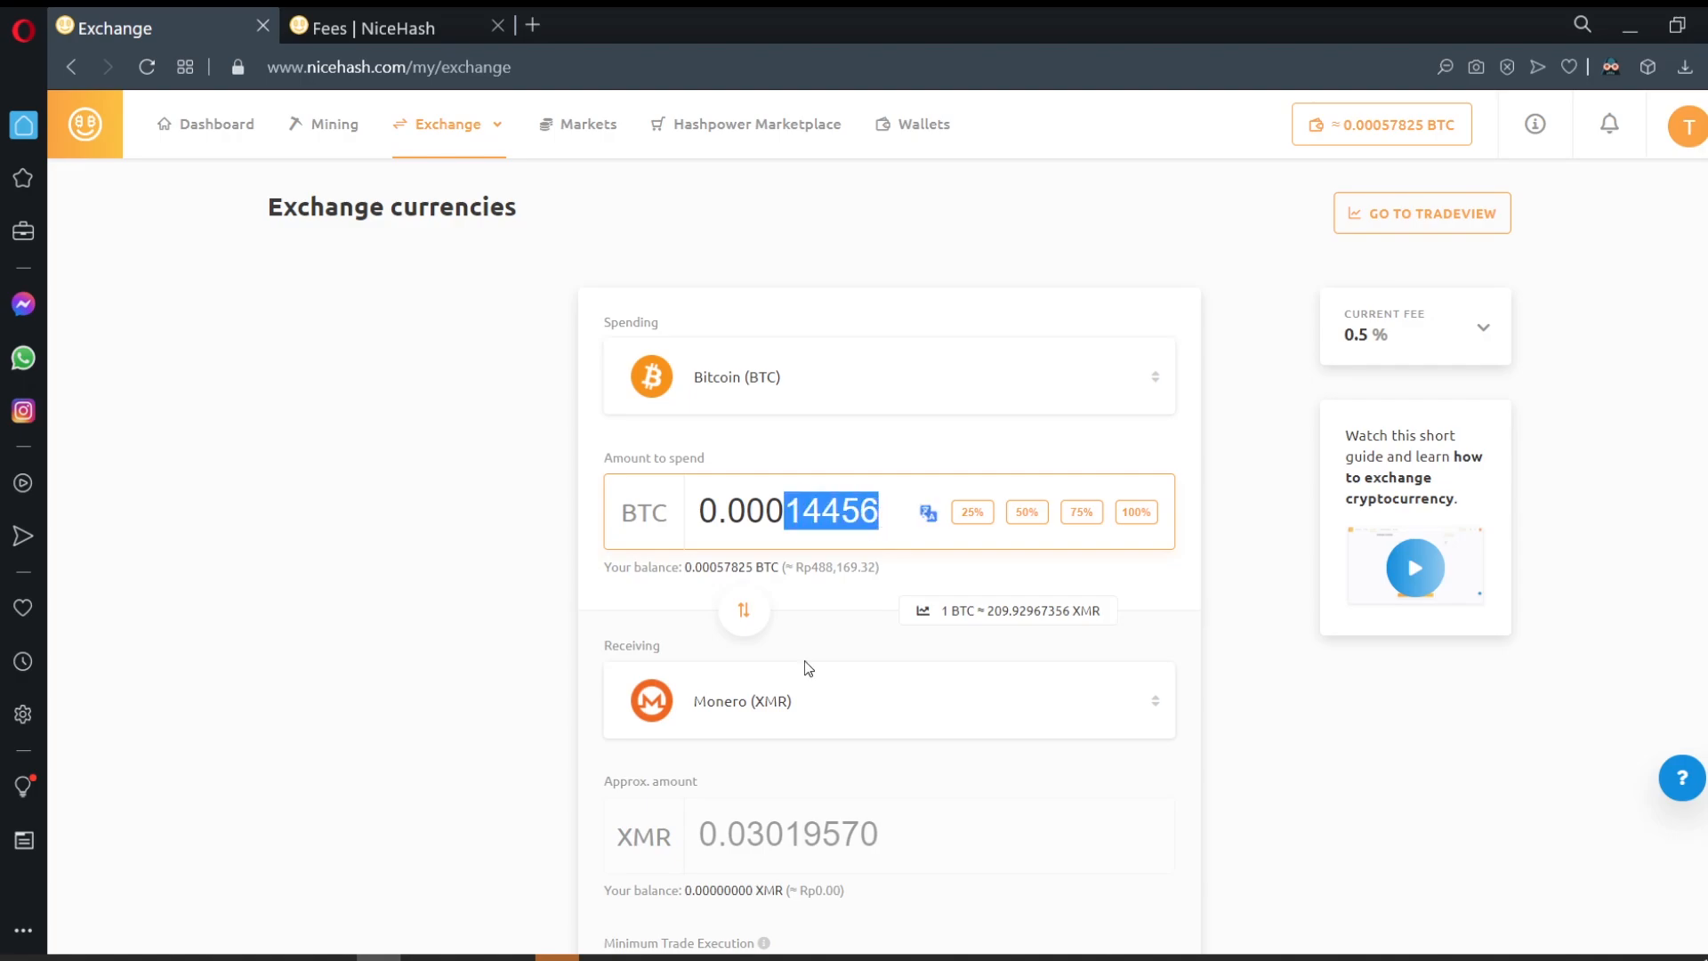
pyautogui.write('20000')
# Step: Review, accept the terms, and confirm the 0.0002 BTC to XMR exchange
pyautogui.scroll(-3, 808, 667)
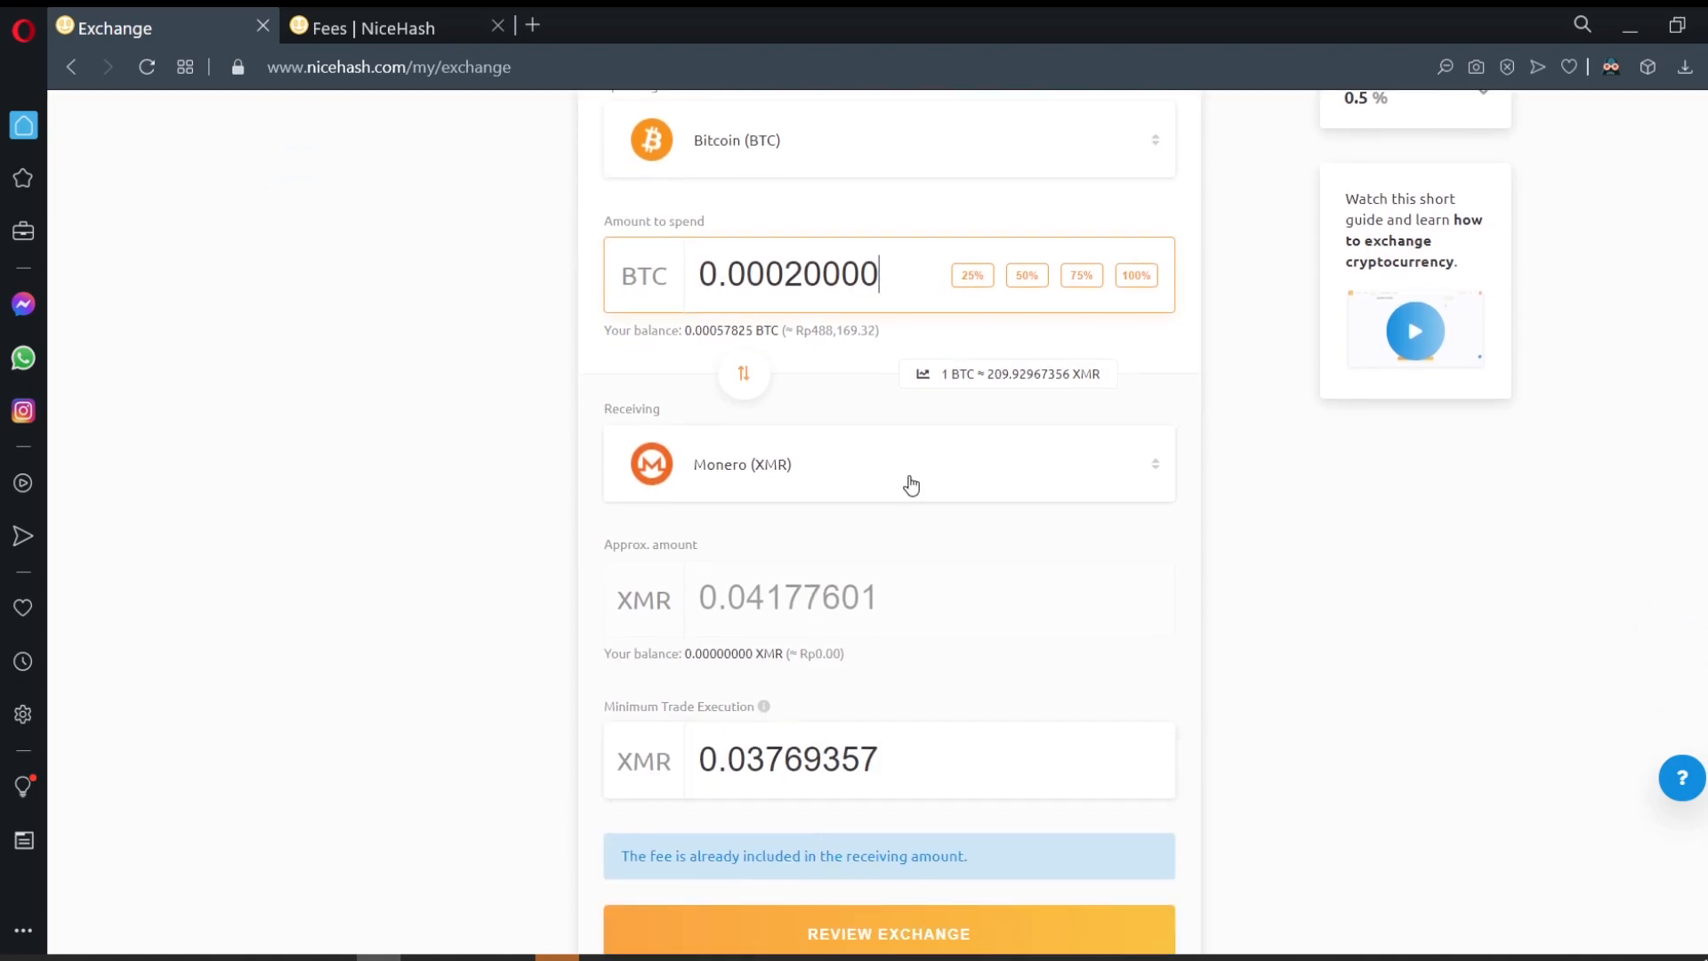
pyautogui.moveTo(763, 709)
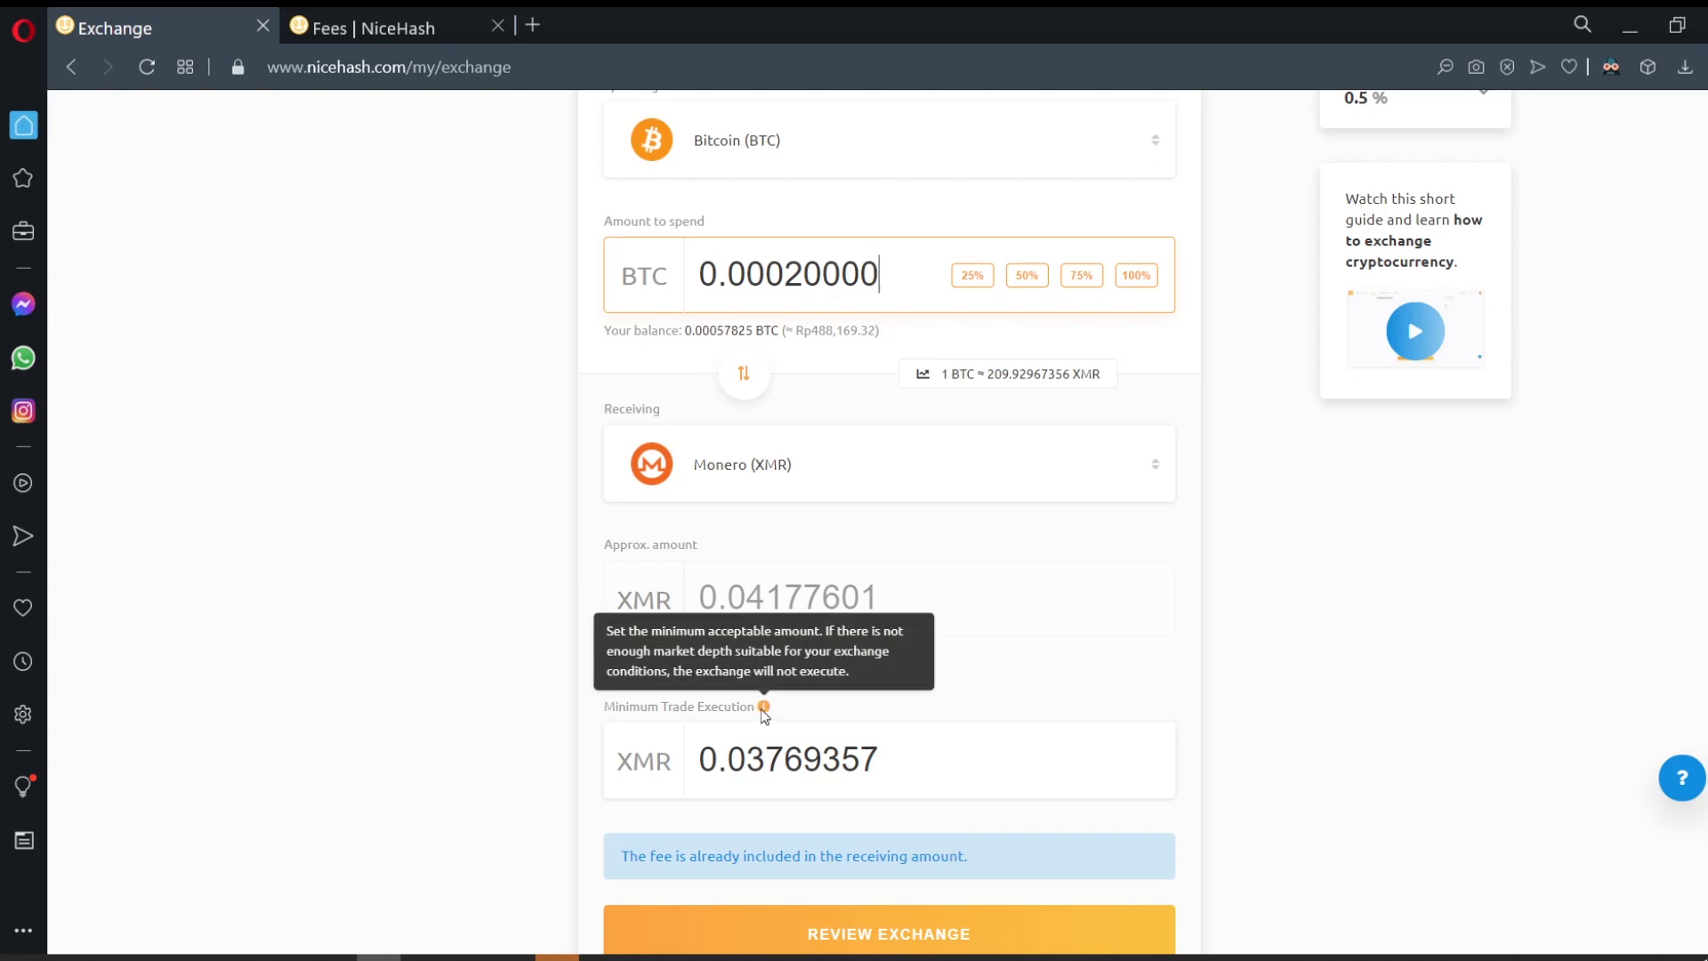
pyautogui.scroll(-2, 946, 709)
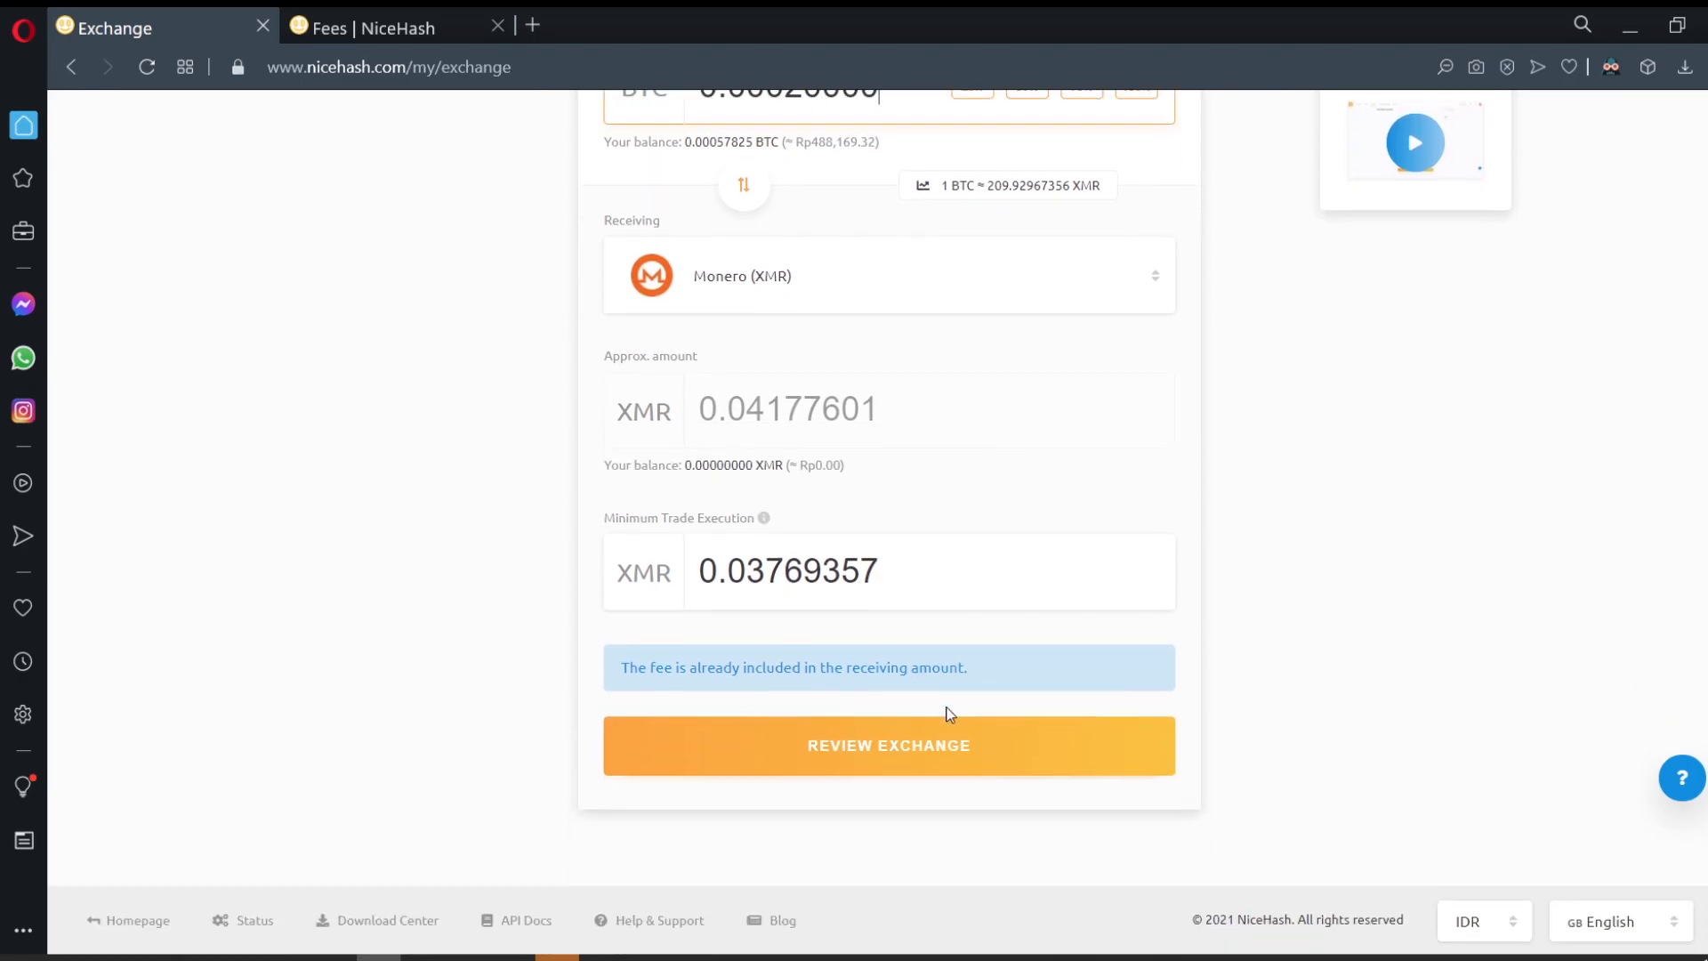
pyautogui.scroll(5, 966, 713)
pyautogui.scroll(-4, 968, 712)
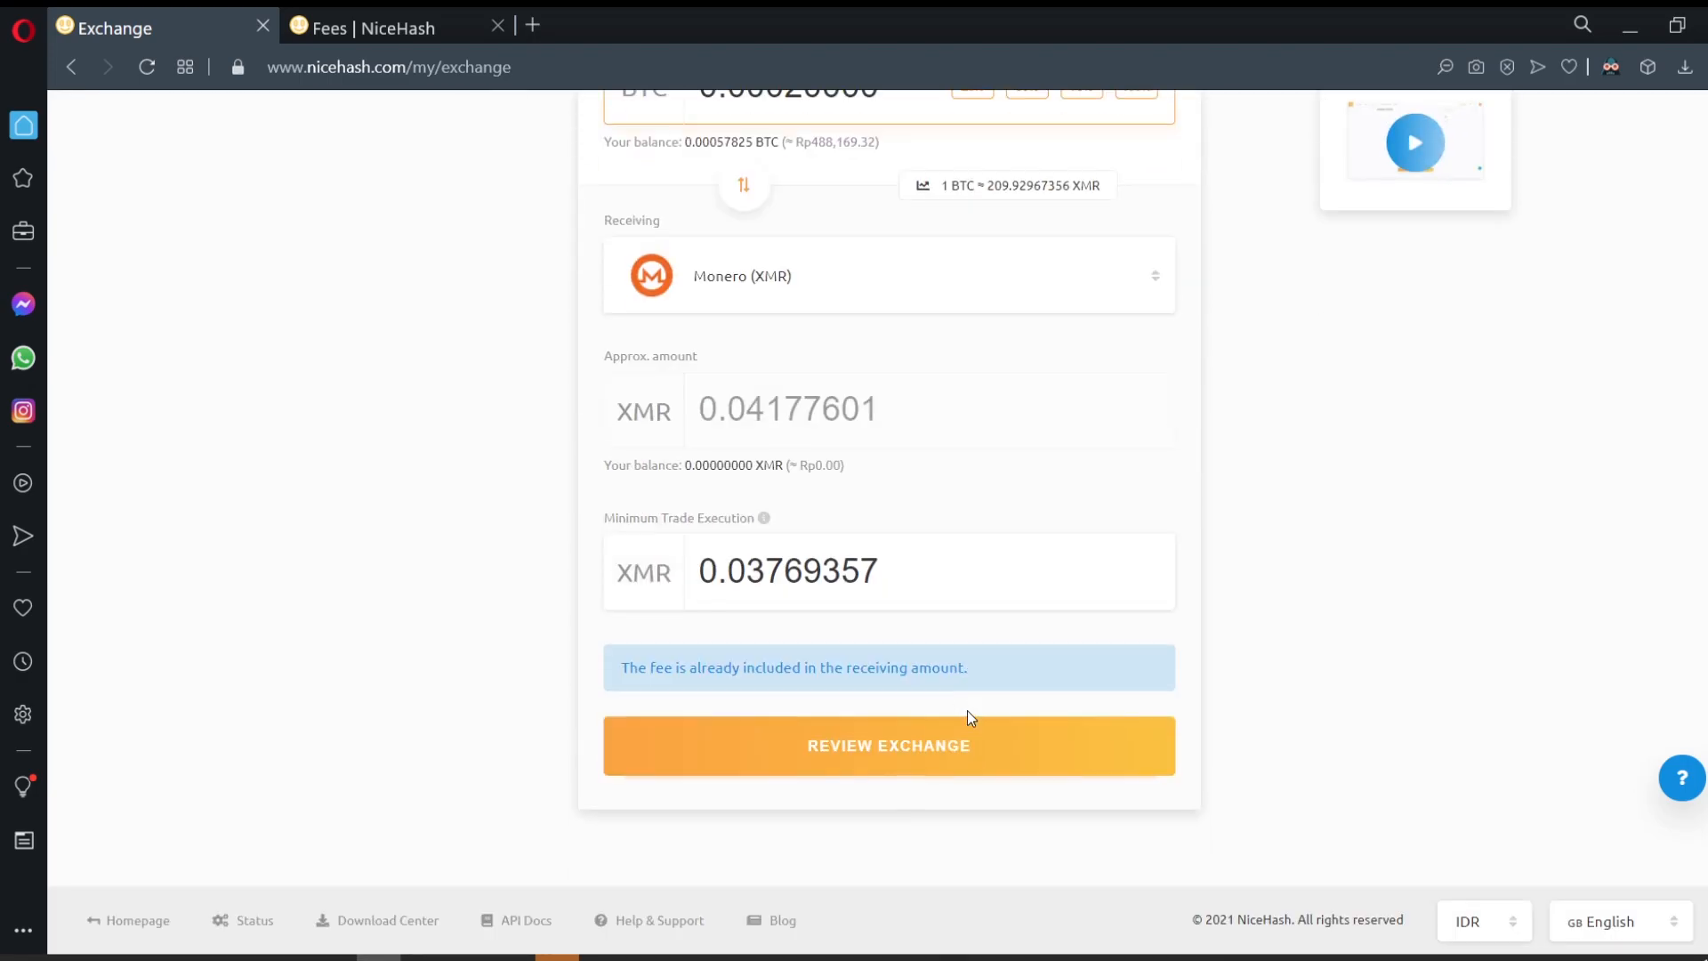
pyautogui.click(915, 762)
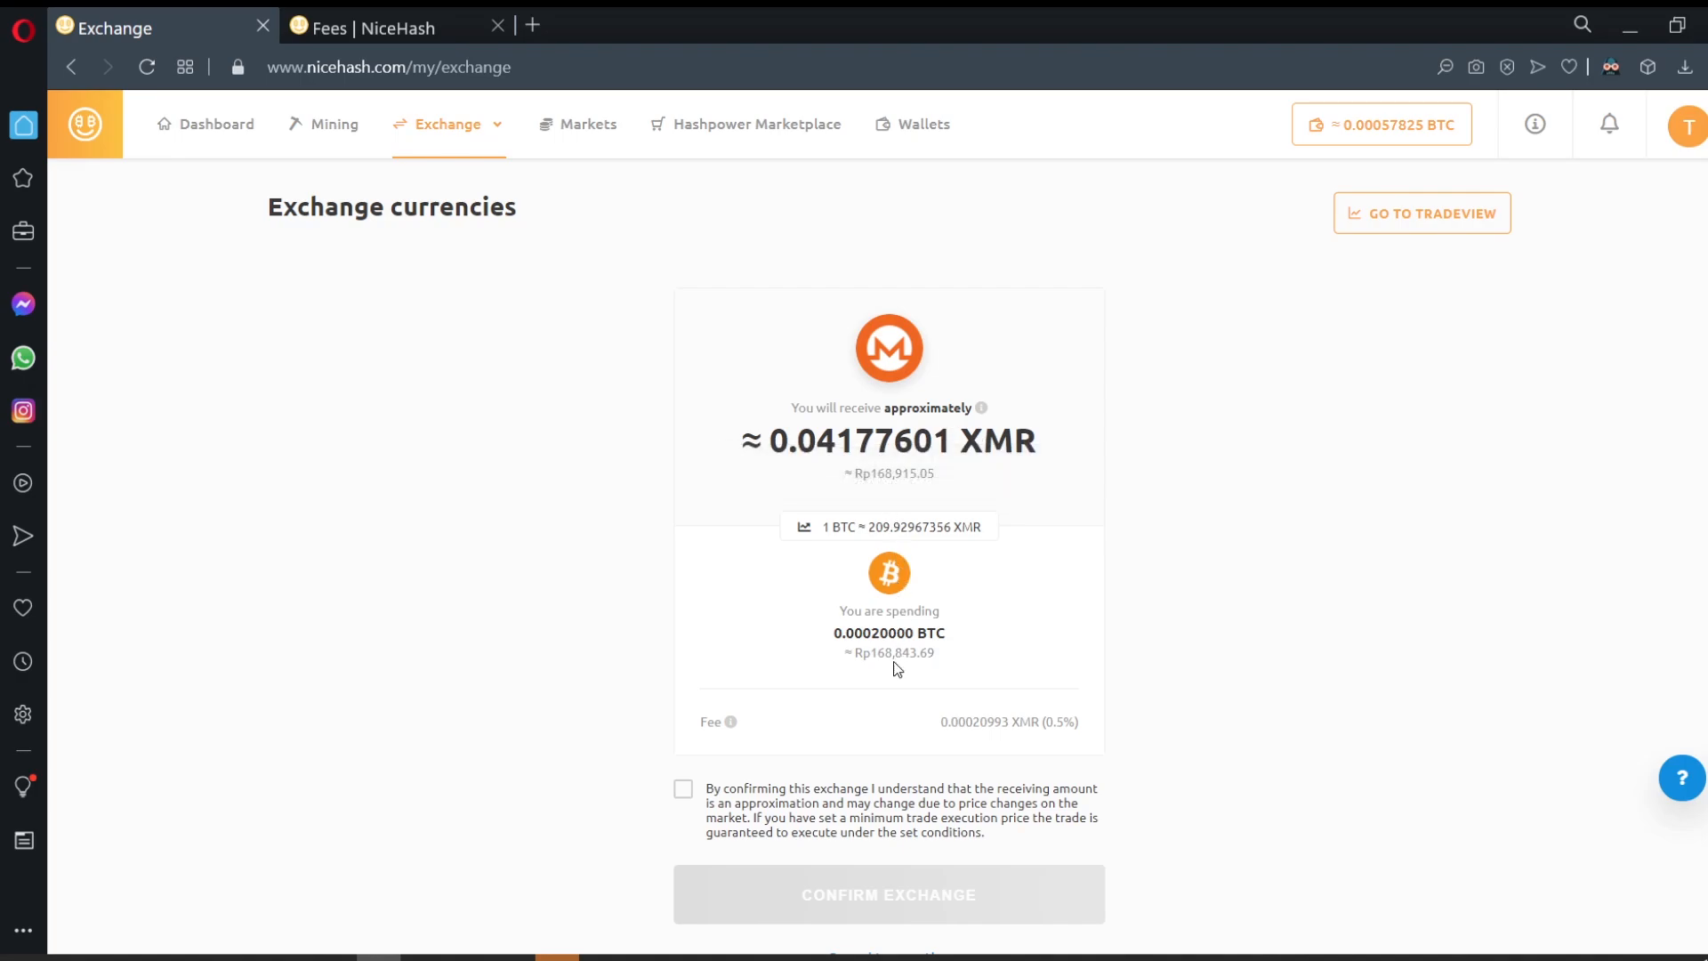
pyautogui.click(683, 789)
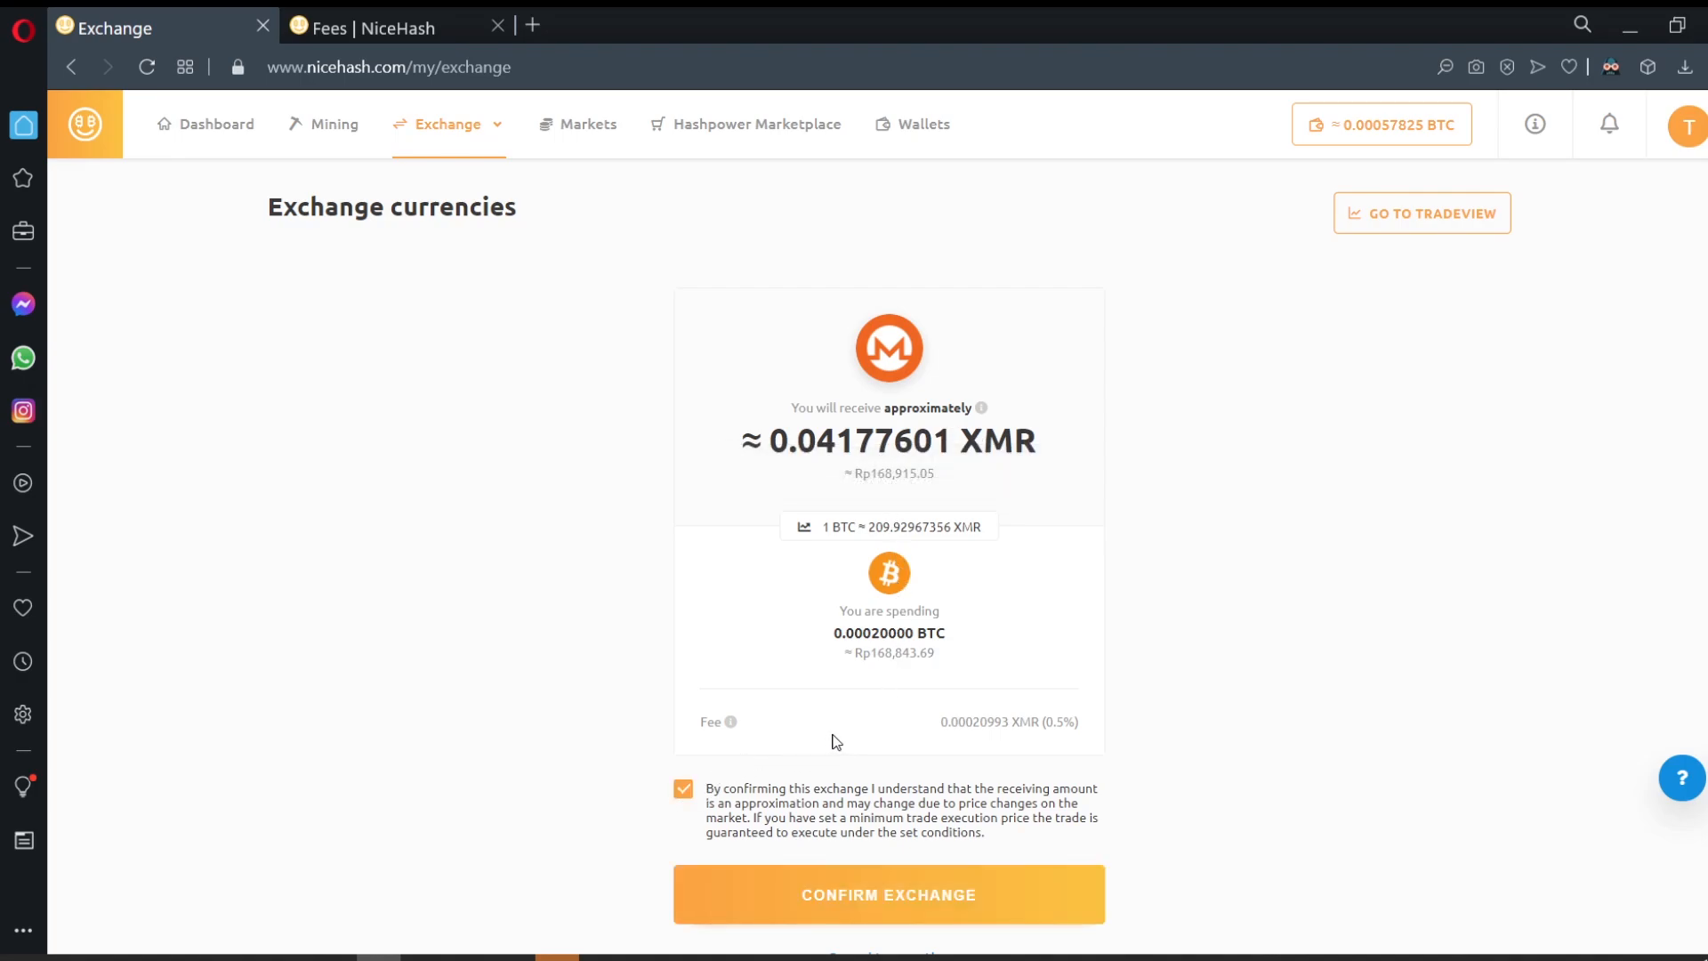
pyautogui.scroll(-2, 836, 738)
pyautogui.click(904, 763)
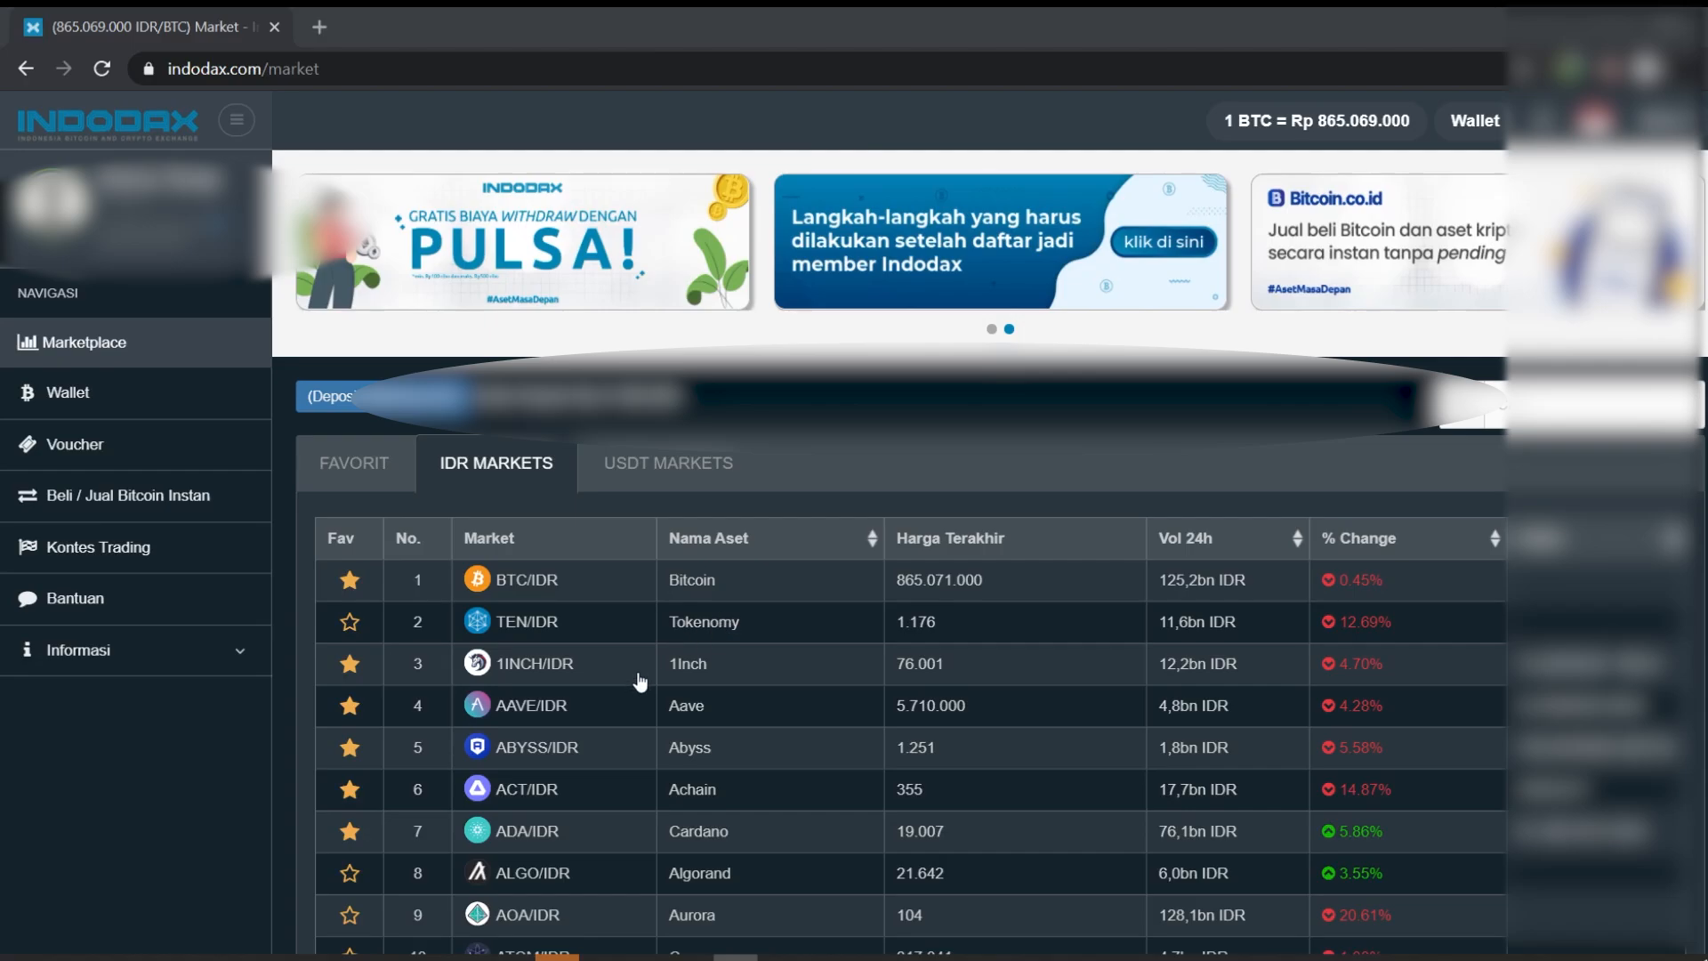
# Step: Open Indodax's XMR/IDR market, go to Deposit/Withdraw, and select the Monero deposit address
pyautogui.click(78, 342)
pyautogui.scroll(-20, 955, 790)
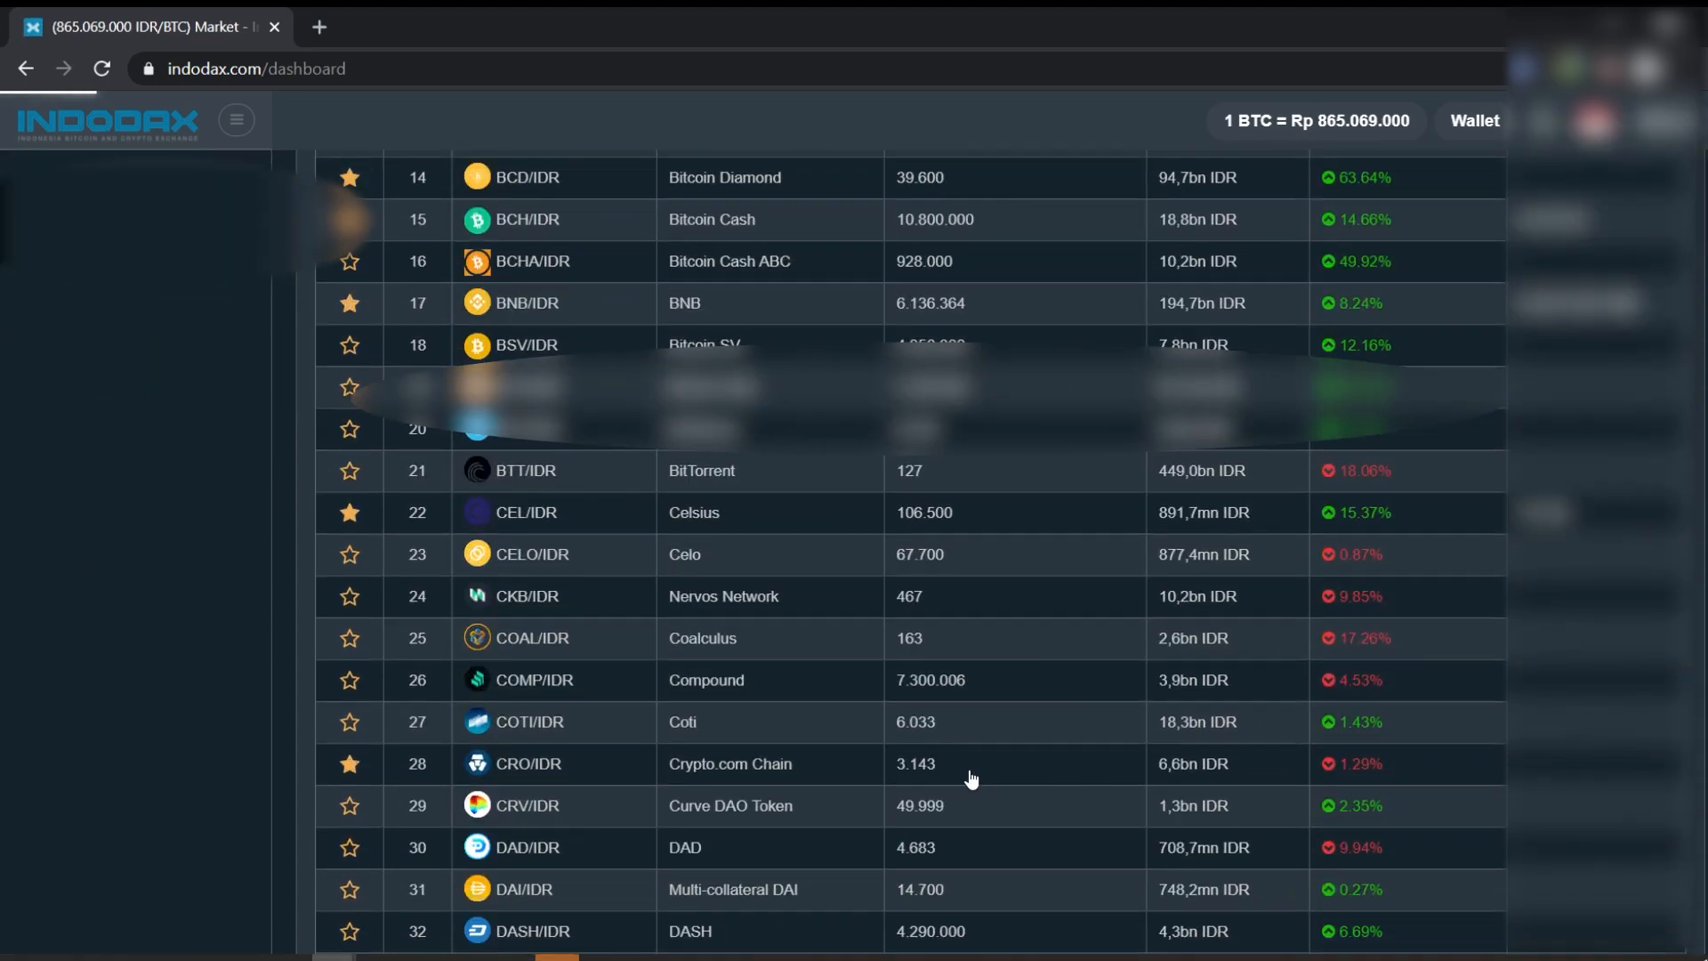
pyautogui.scroll(-12, 972, 778)
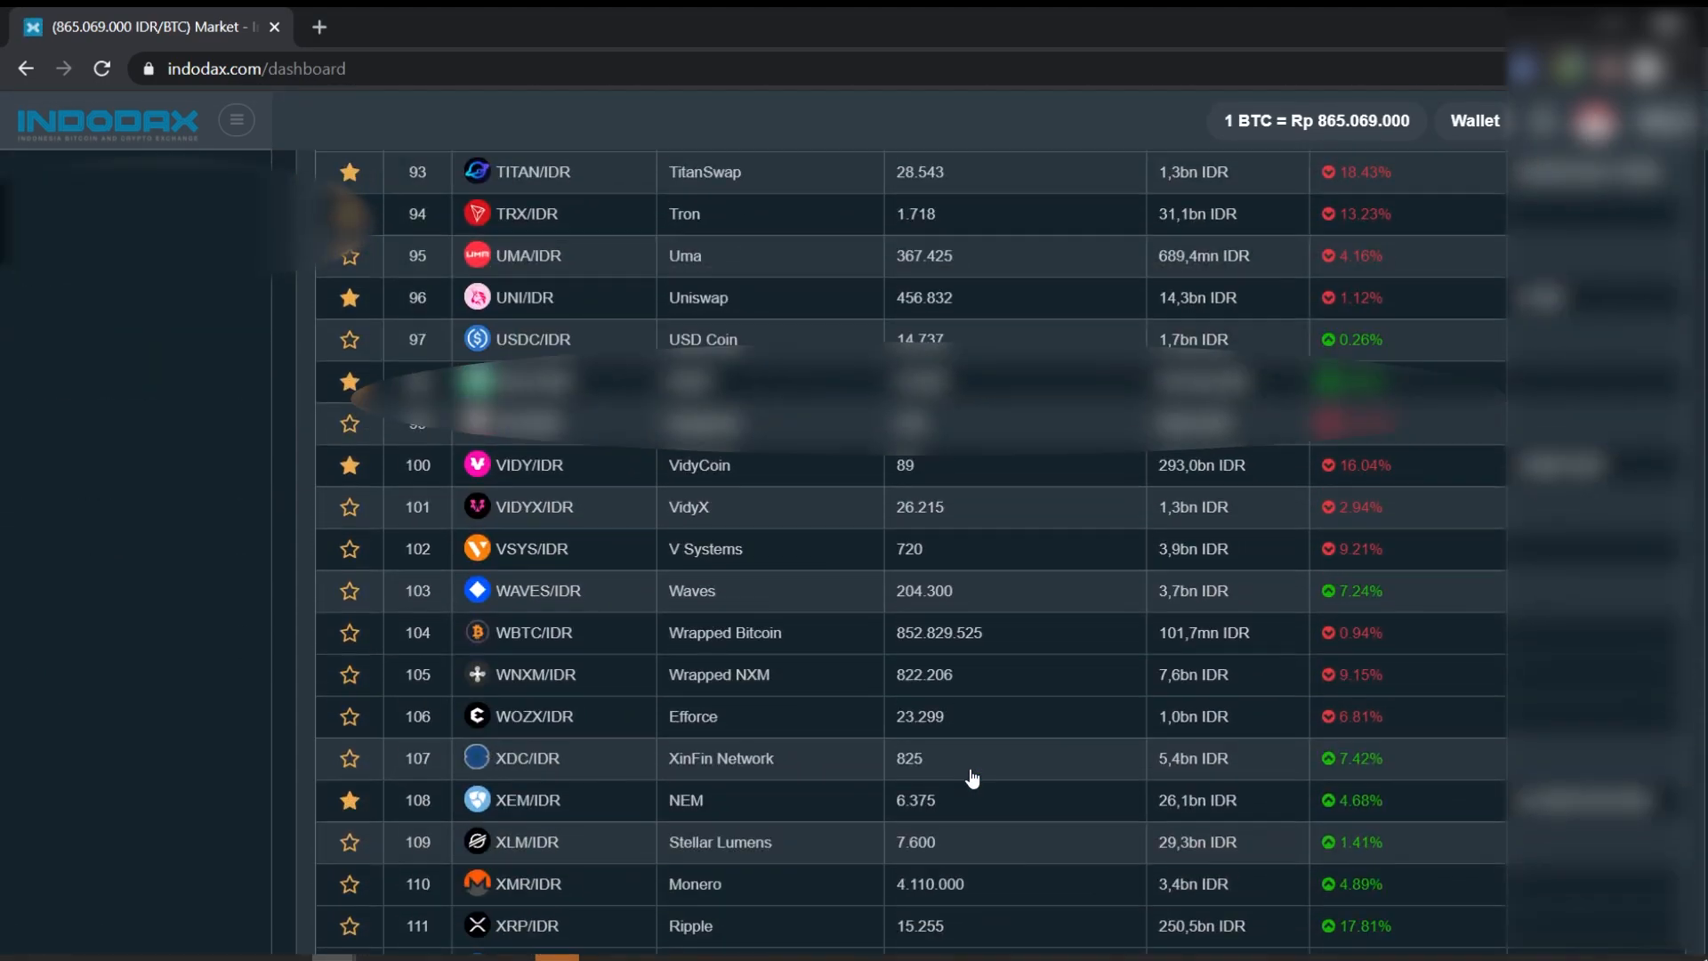
pyautogui.click(532, 528)
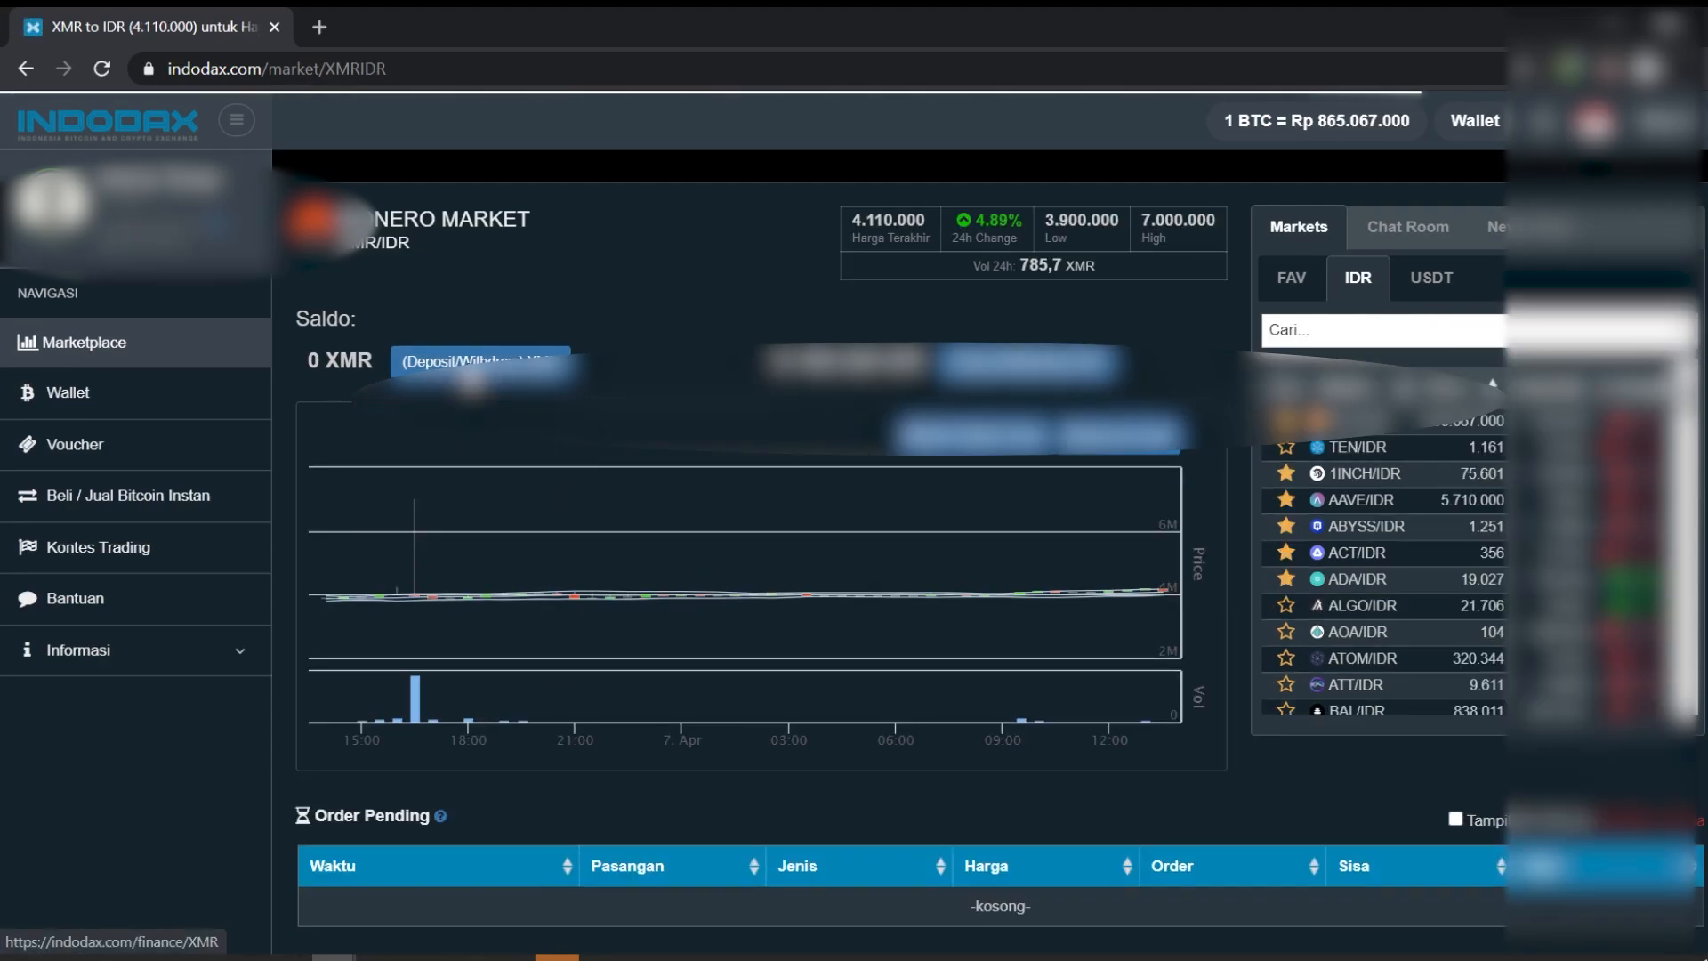
pyautogui.click(476, 367)
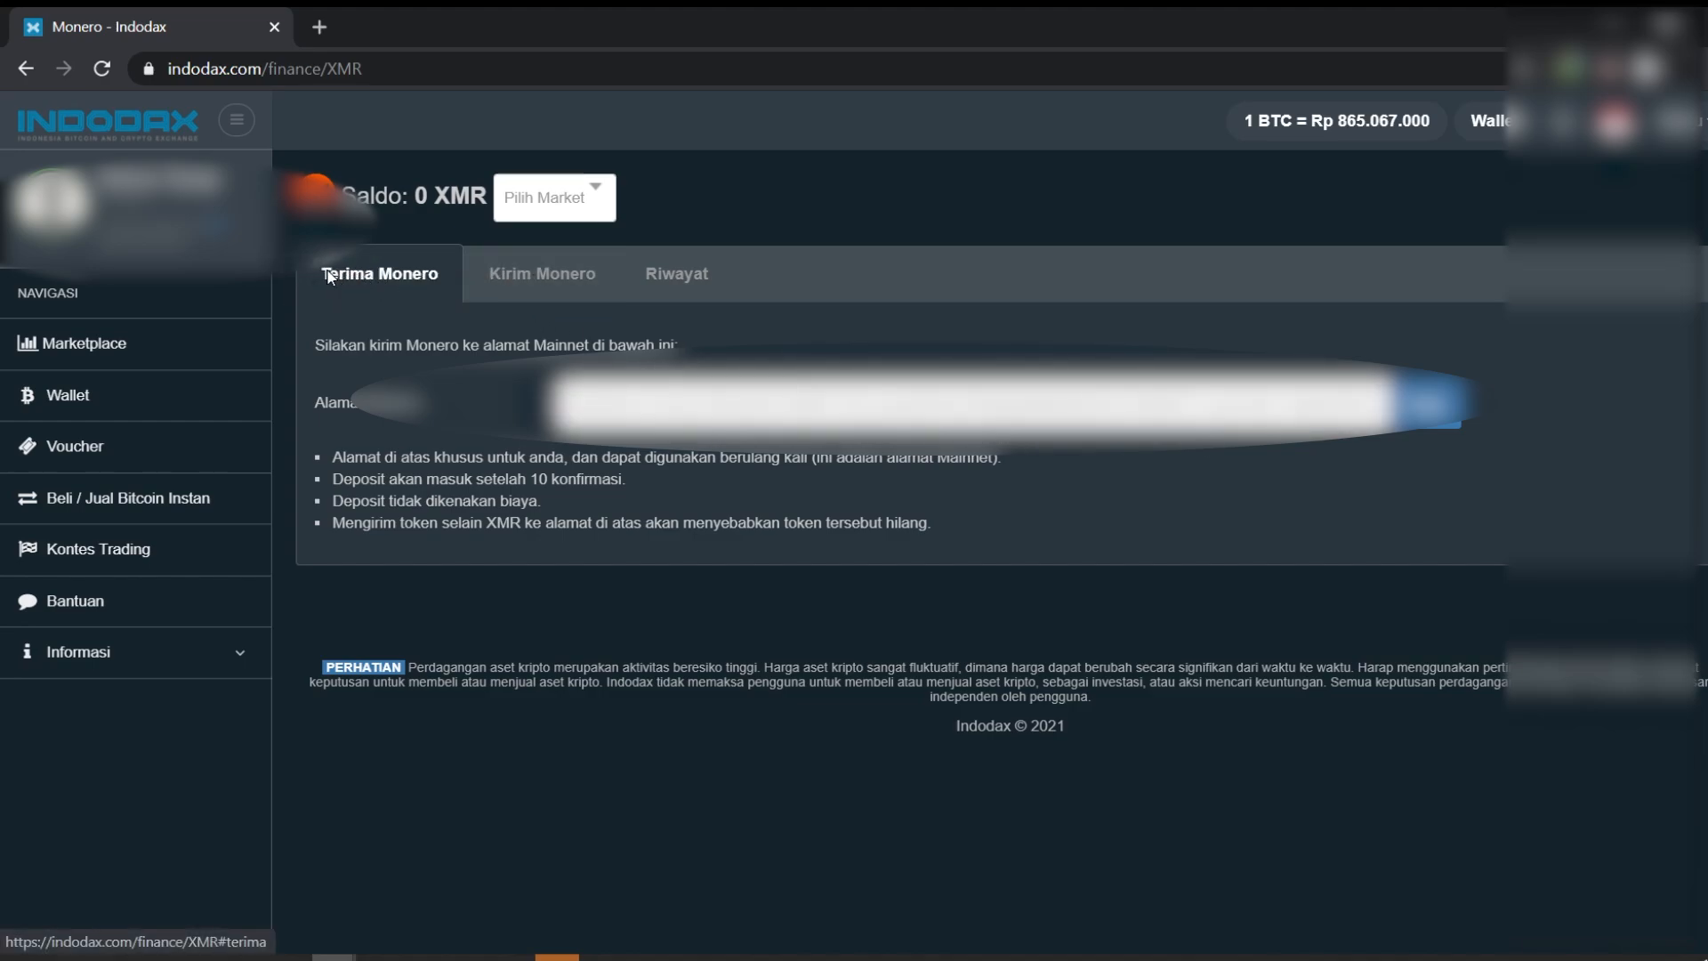
pyautogui.doubleClick(782, 421)
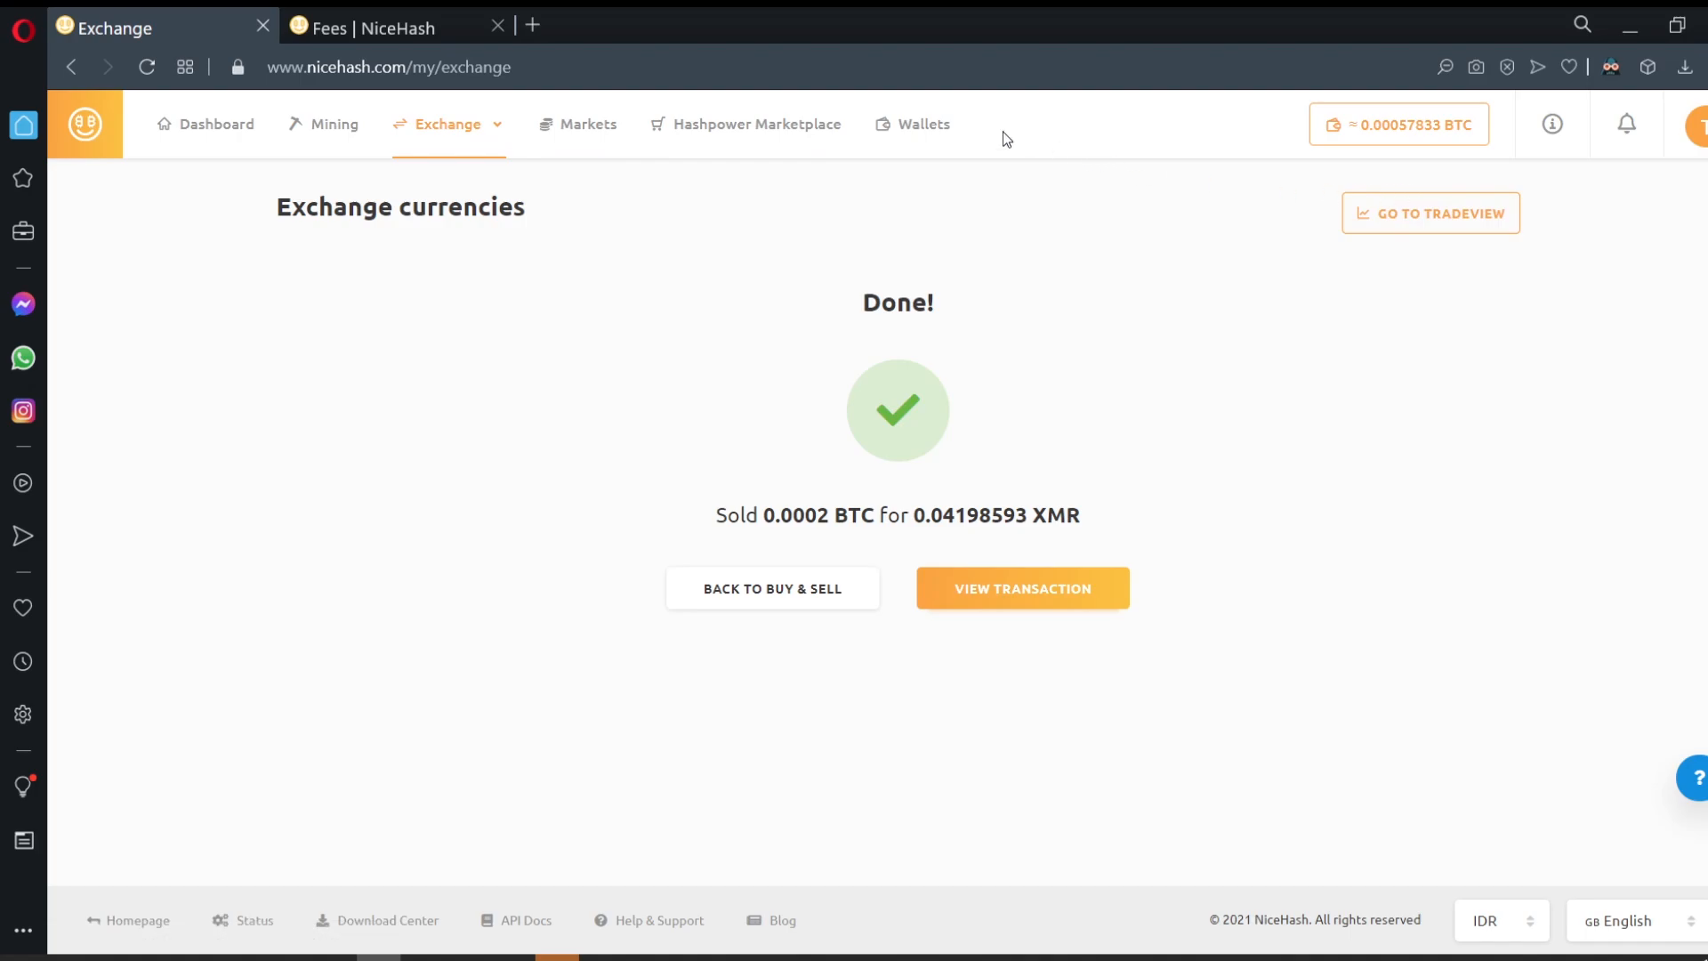
# Step: Open the Monero wallet holding 0.041776 XMR and begin a withdrawal to a new destination
pyautogui.click(925, 136)
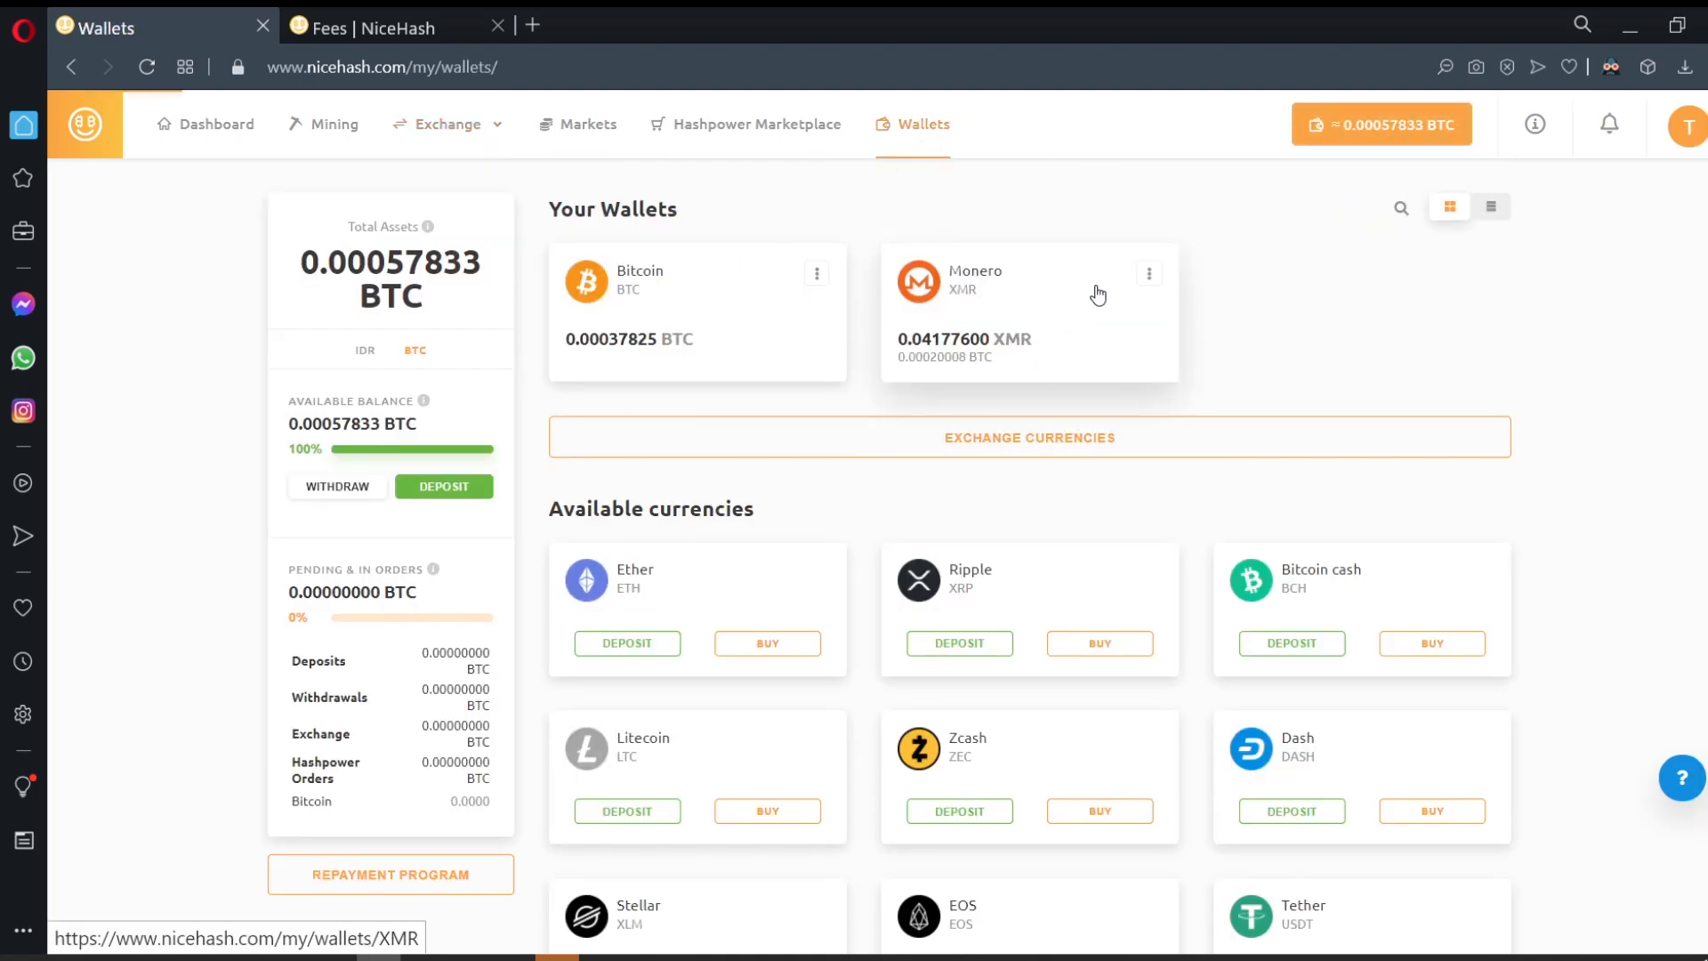
pyautogui.click(1142, 279)
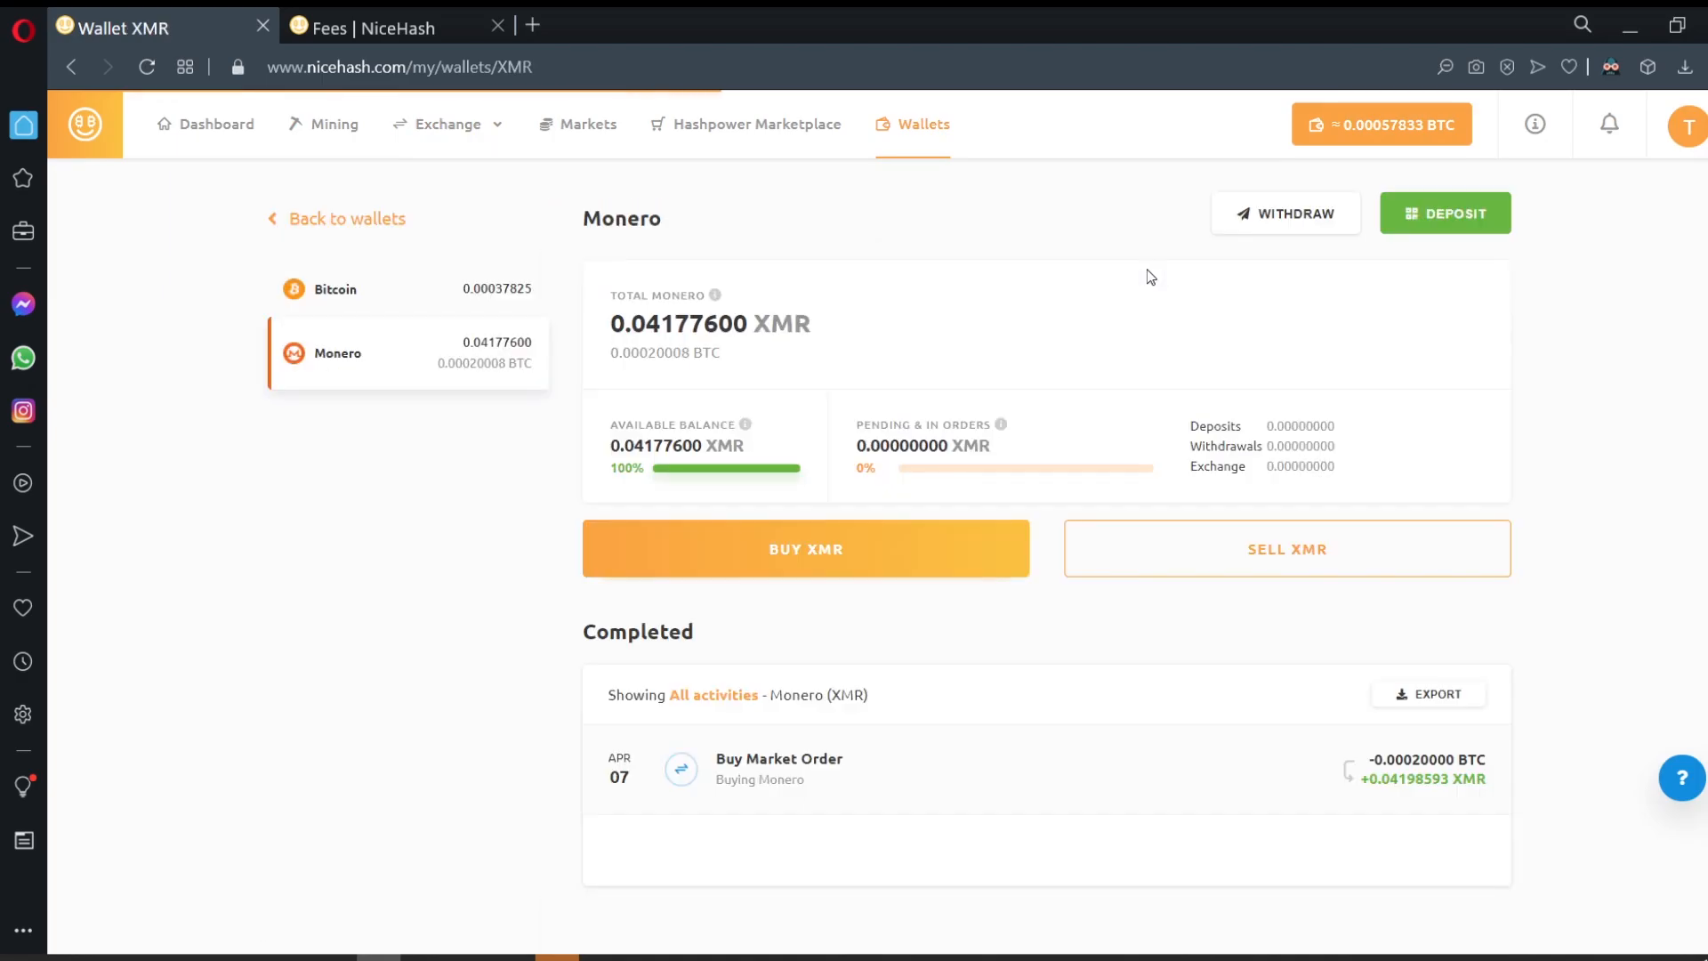
pyautogui.click(1321, 217)
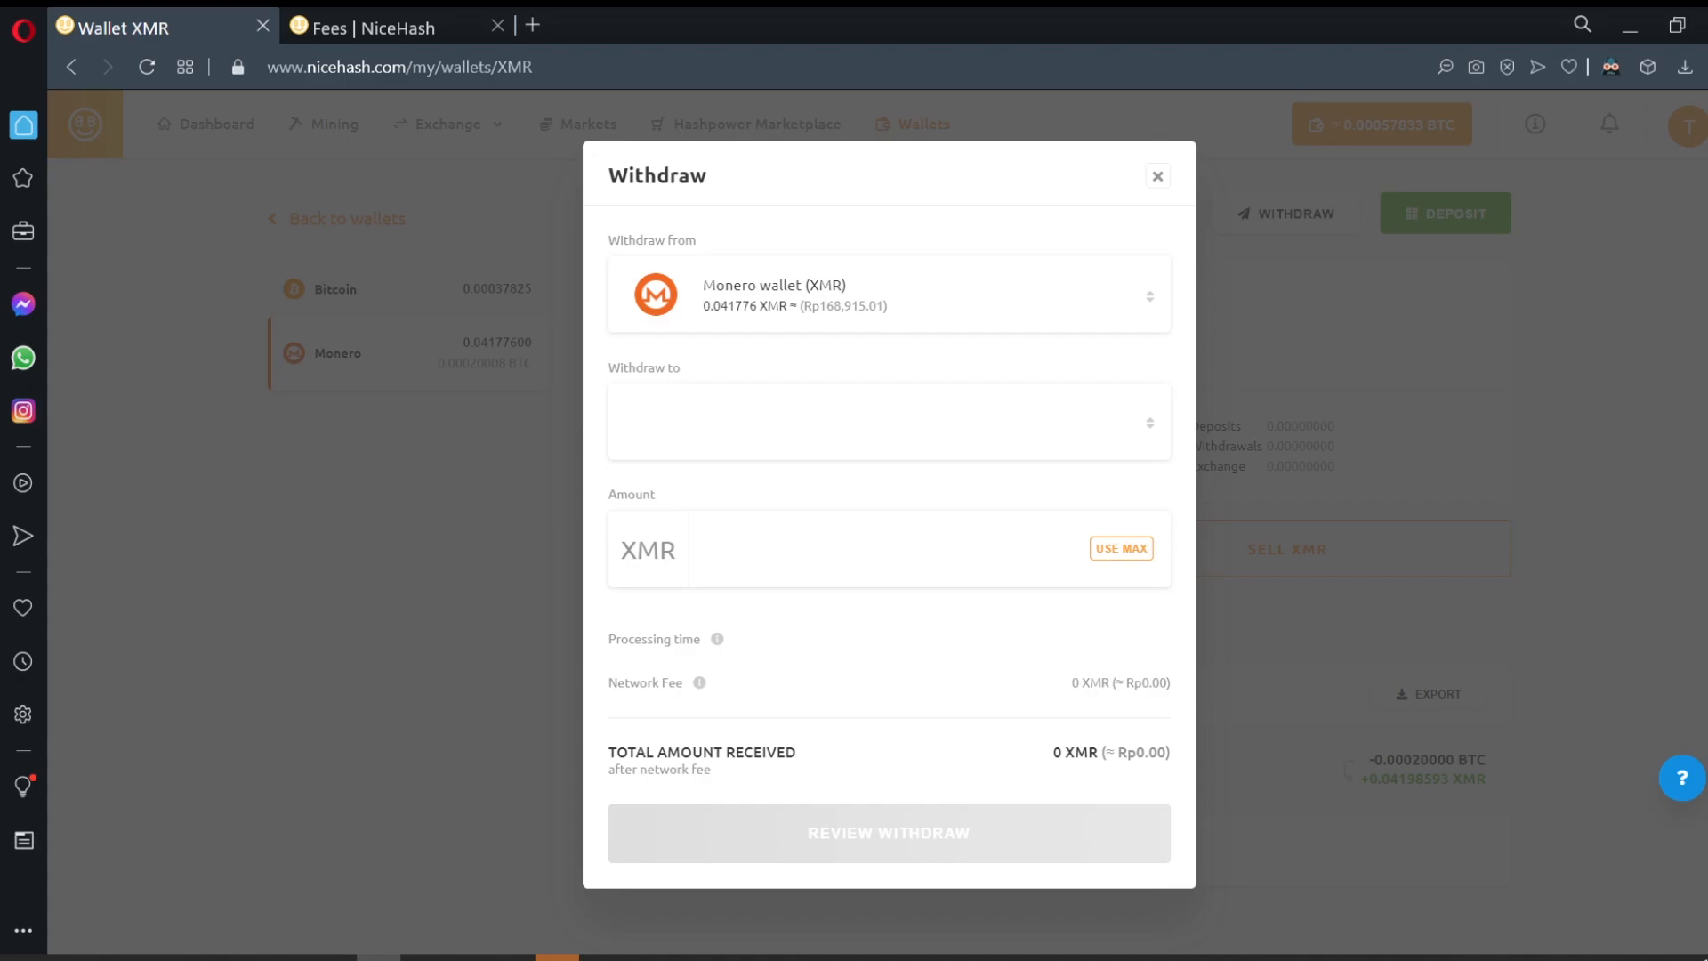
pyautogui.click(824, 429)
# Step: Paste the Indodax Monero address as a new withdrawal address named 'XMR Indodax' and acknowledge the warning
pyautogui.click(792, 503)
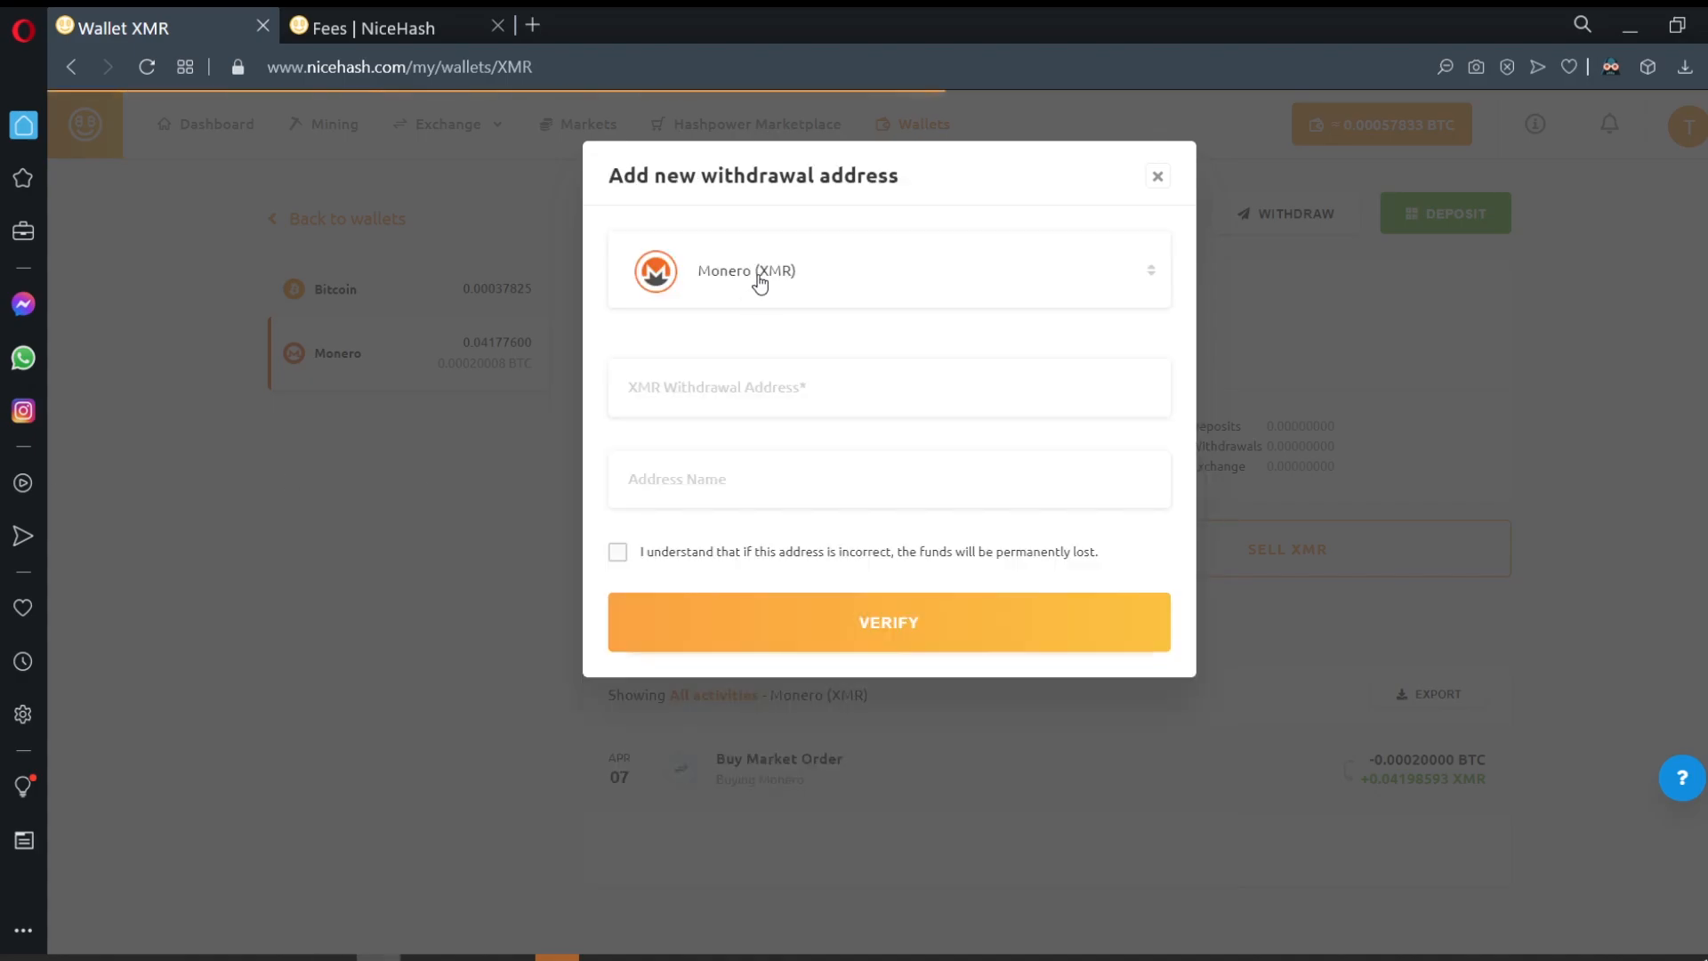
pyautogui.click(740, 390)
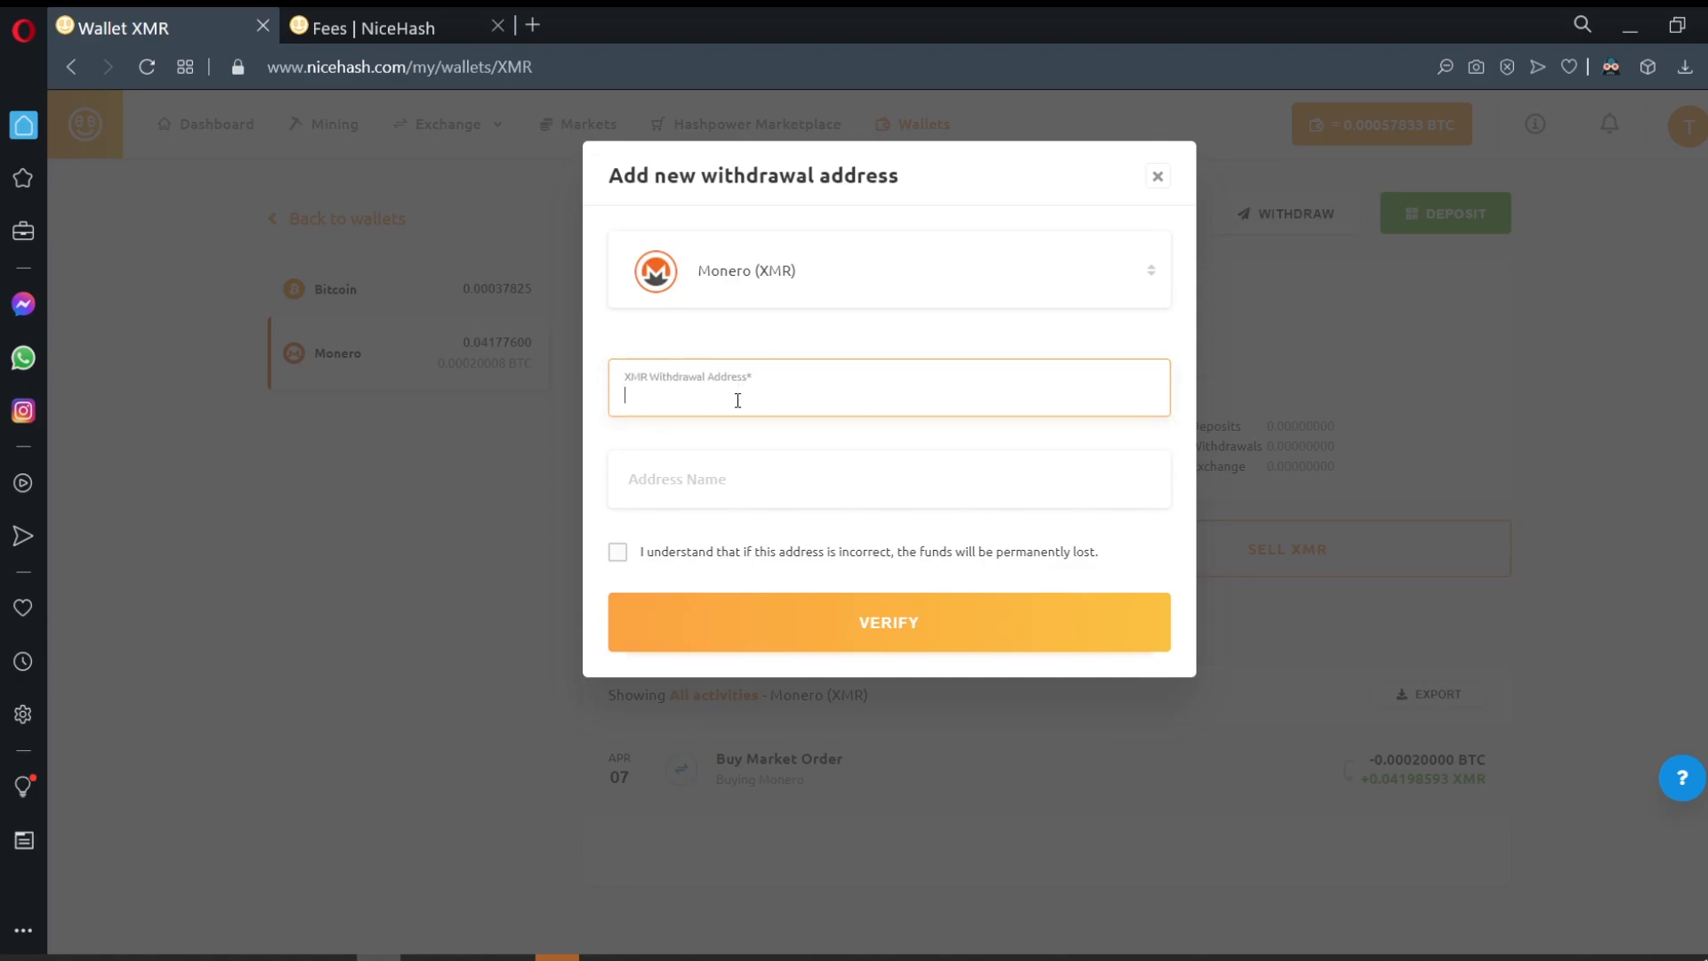
pyautogui.hotkey('ctrl', 'v')
pyautogui.click(741, 484)
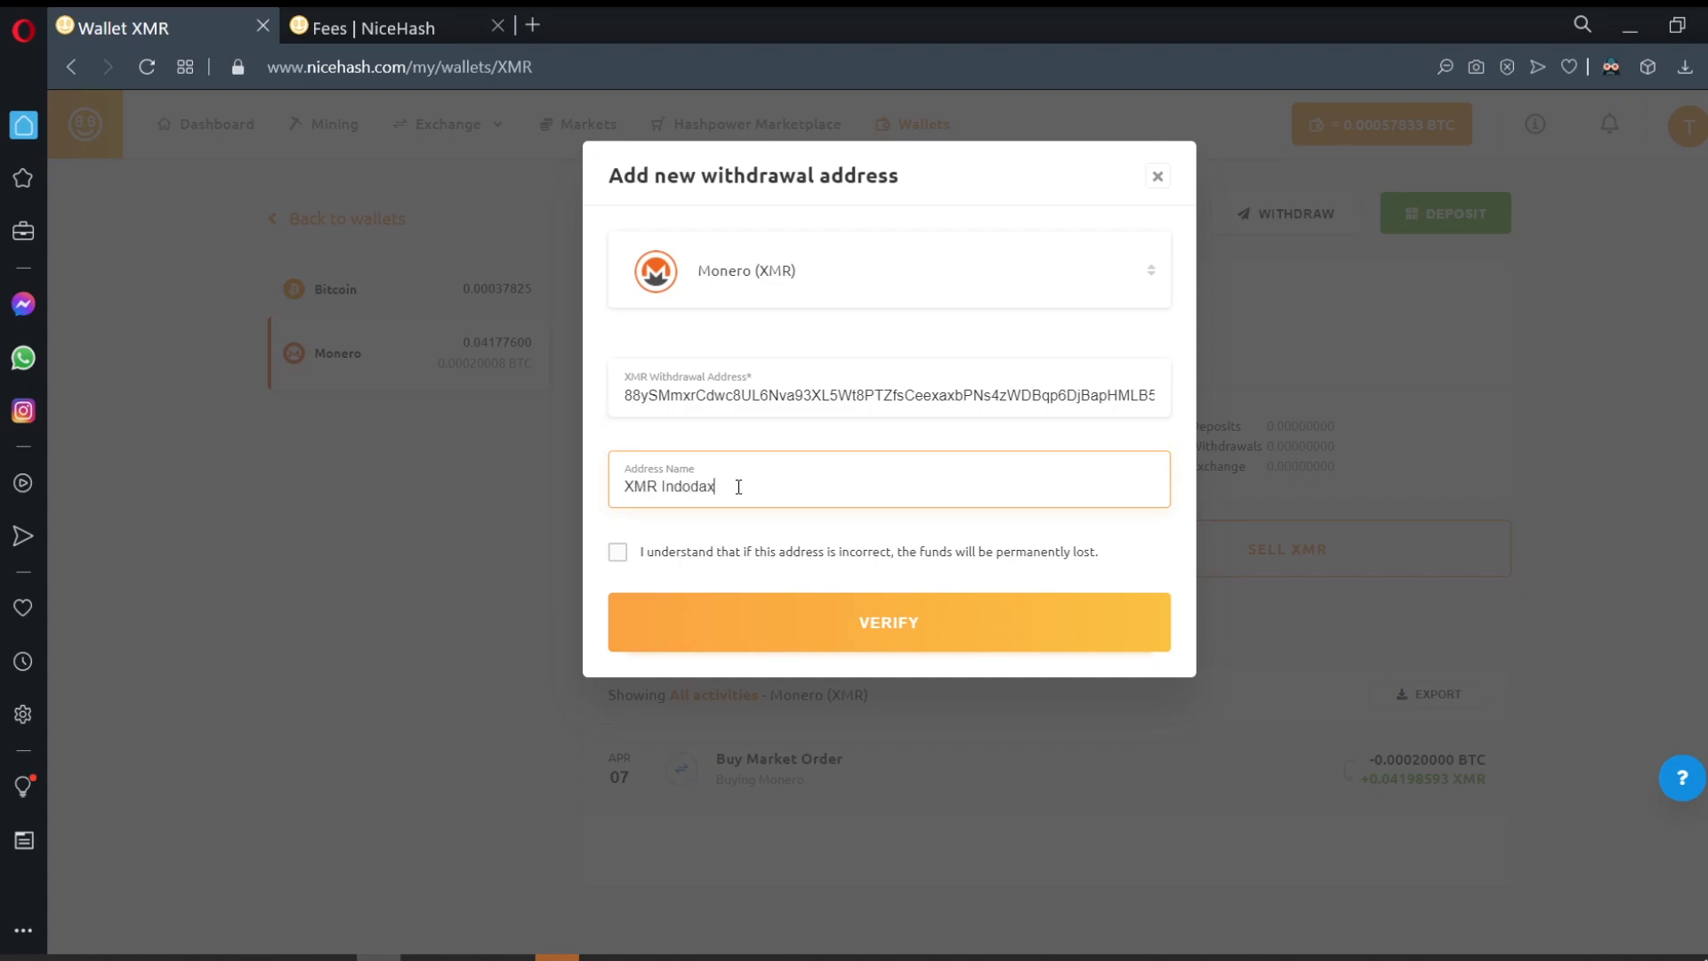
pyautogui.write('XMR Indodax')
pyautogui.click(617, 551)
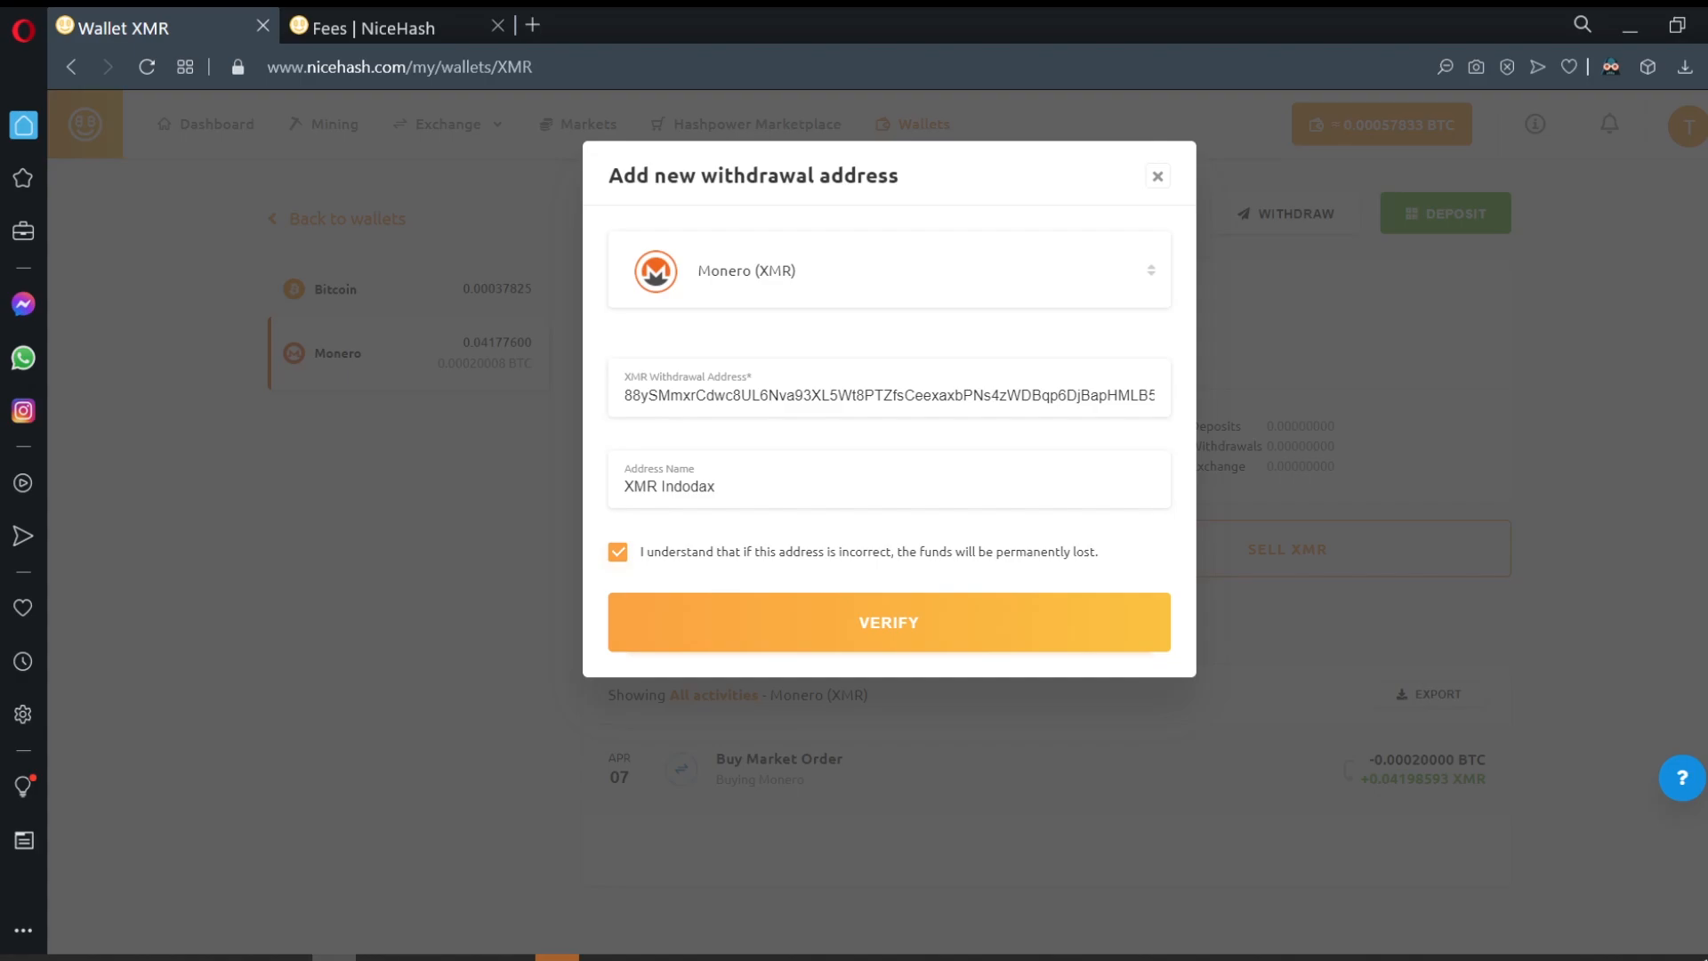
# Step: Verify the pasted address against Indodax, then submit it with the 2FA security code
pyautogui.moveTo(984, 395); pyautogui.dragTo(1187, 400)
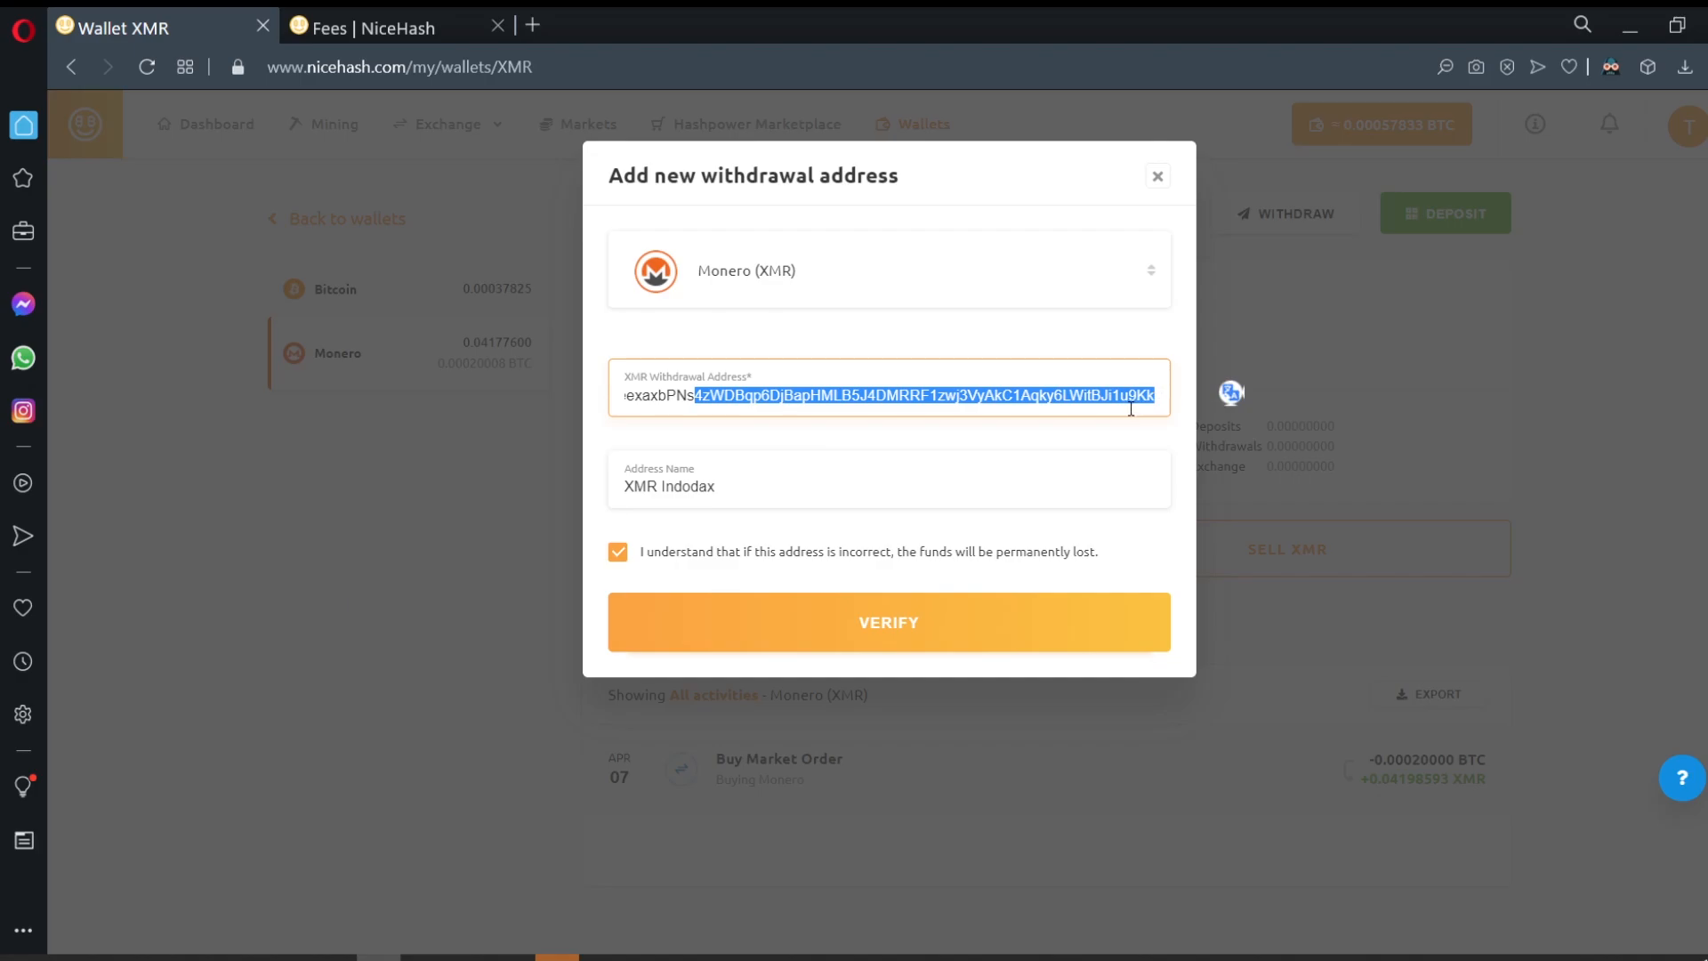
pyautogui.hotkey('alt', 'Tab')
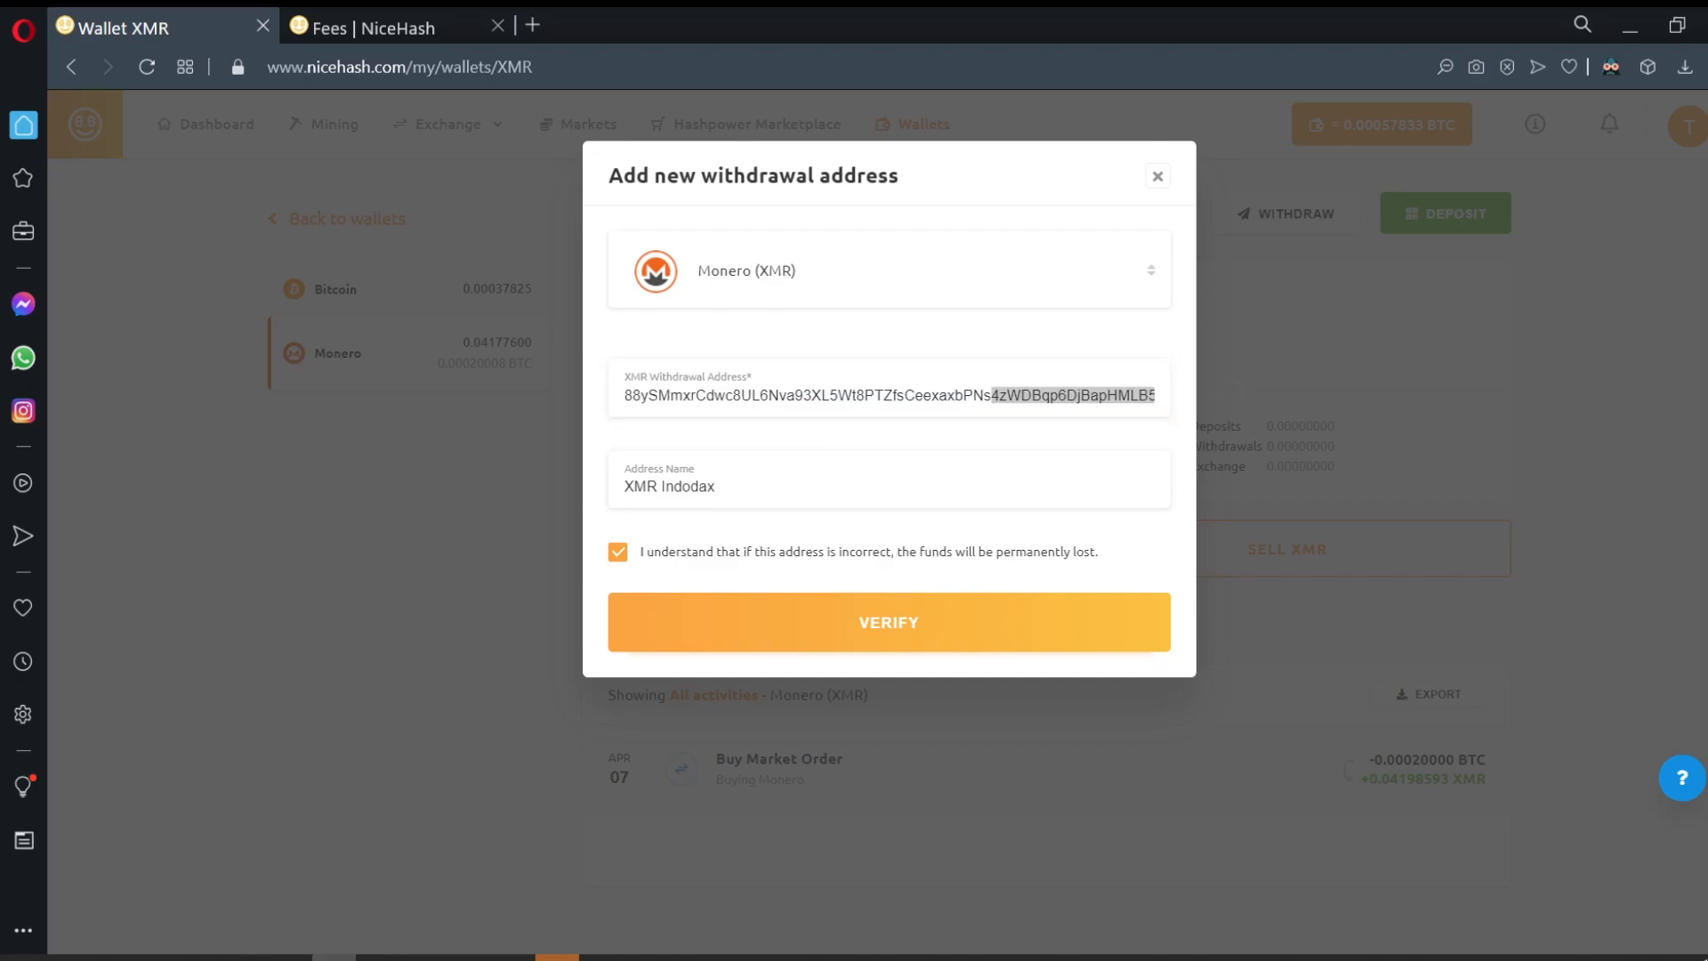
pyautogui.hotkey('alt', 'Tab')
pyautogui.moveTo(1148, 392); pyautogui.dragTo(1285, 414)
pyautogui.click(1053, 408)
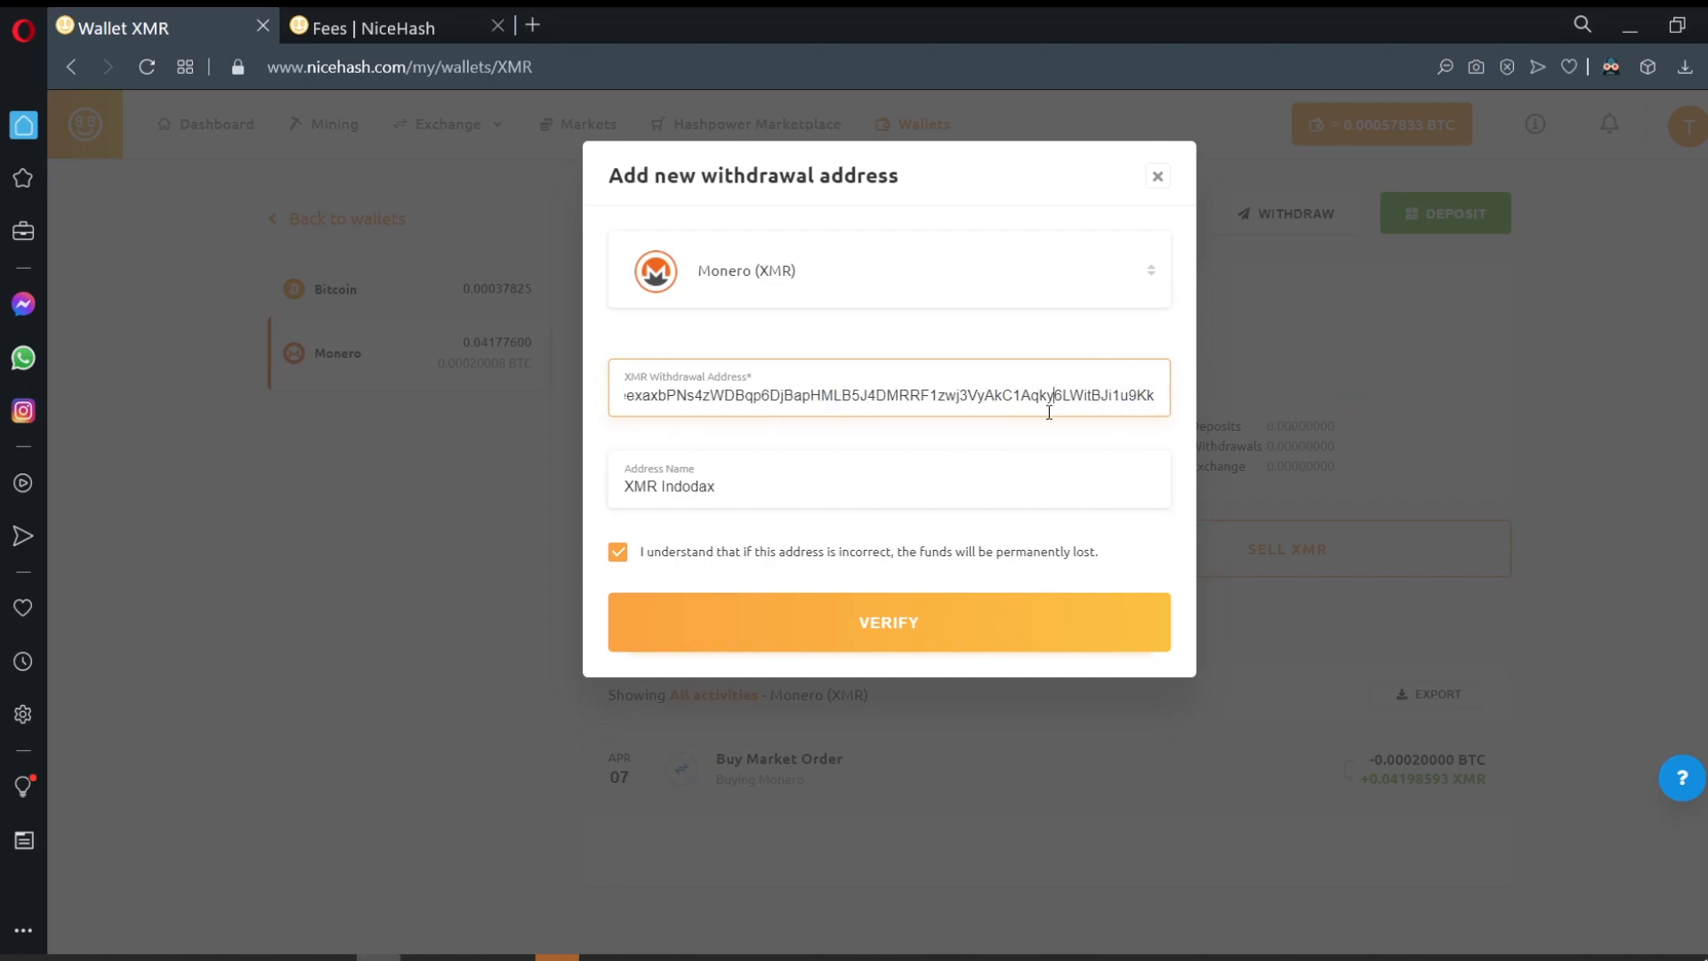
pyautogui.click(814, 623)
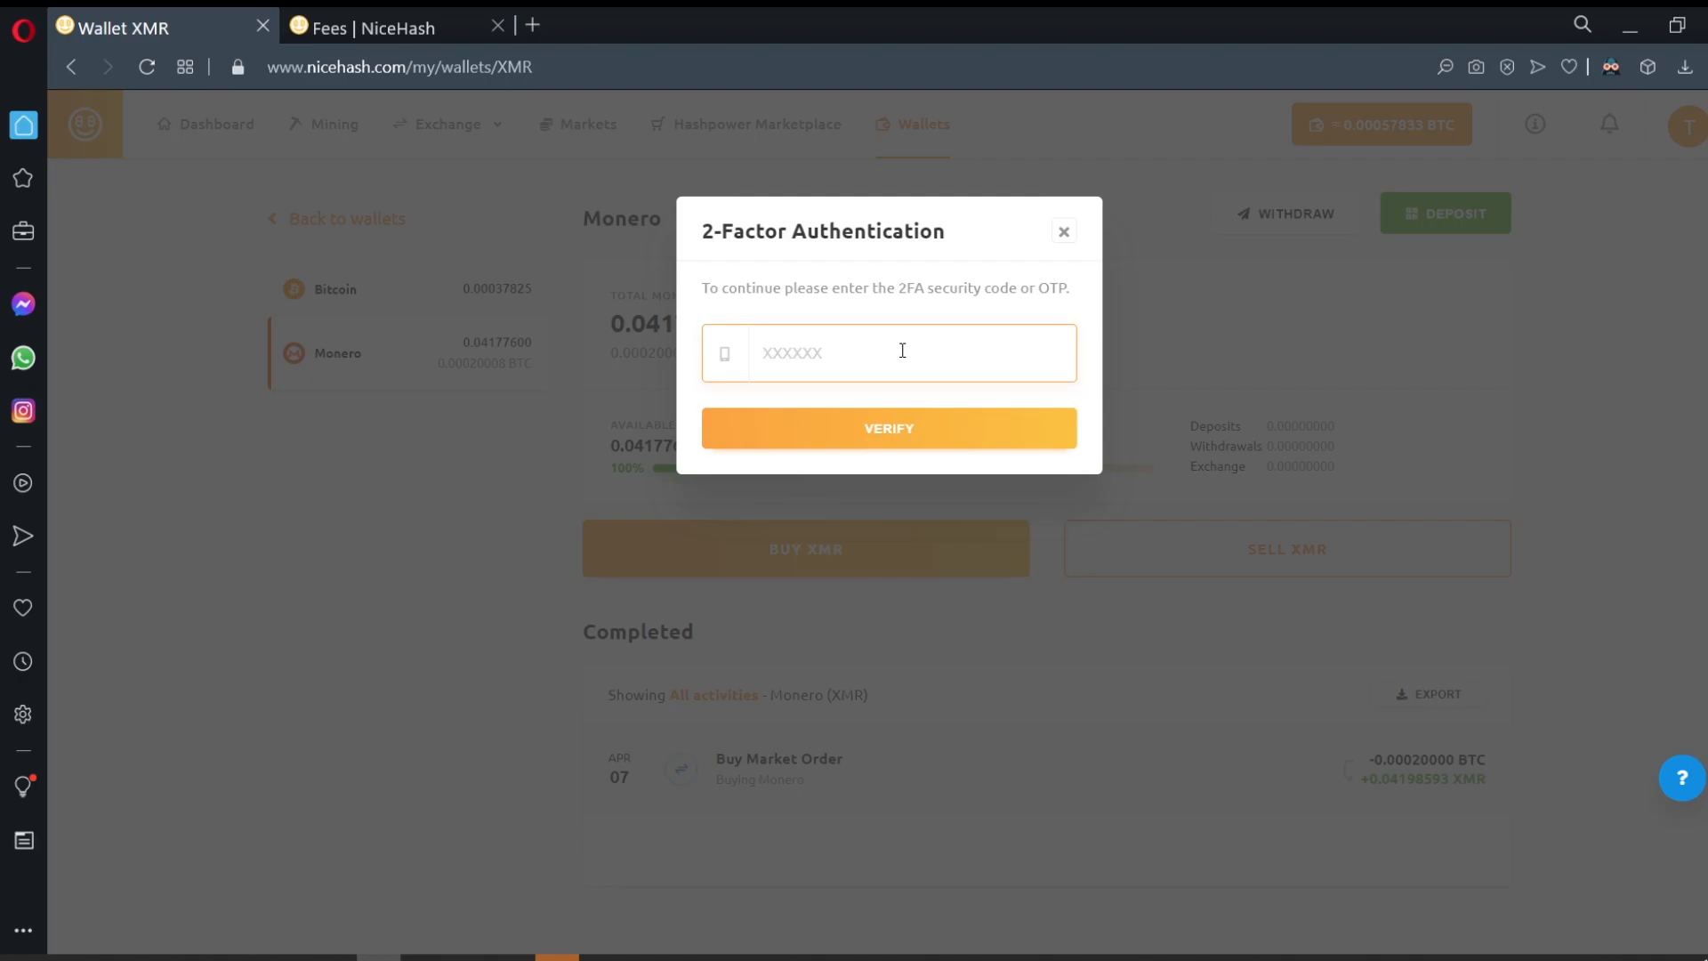
pyautogui.click(732, 357)
pyautogui.click(732, 358)
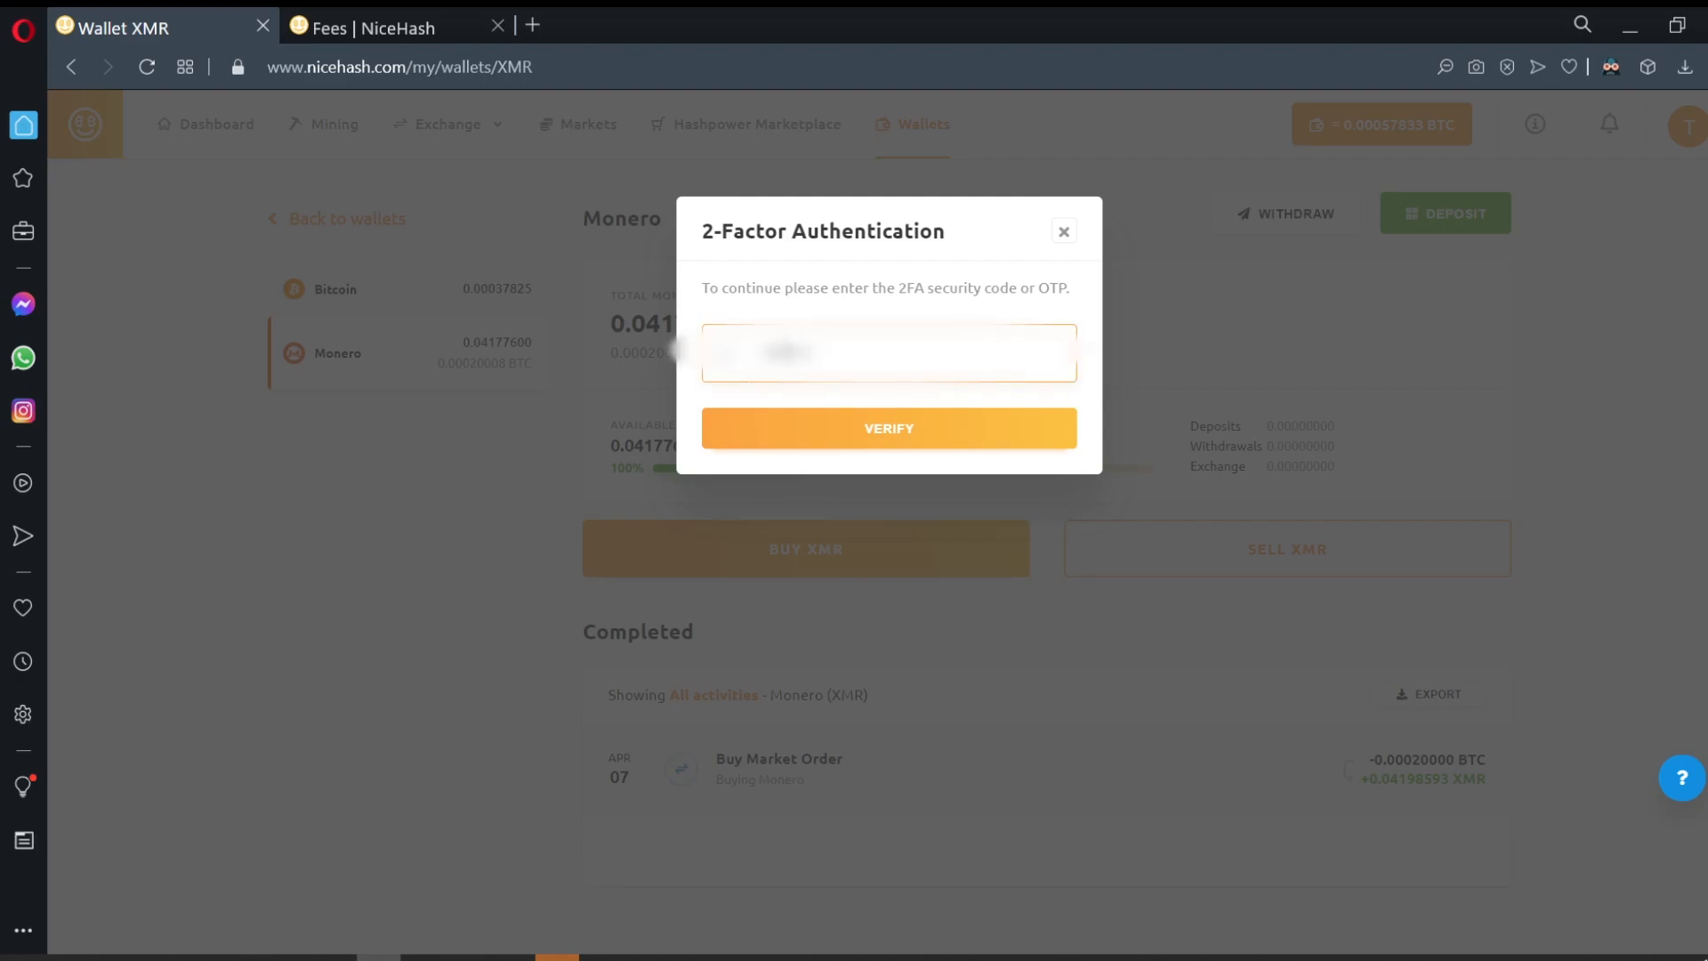
pyautogui.click(869, 430)
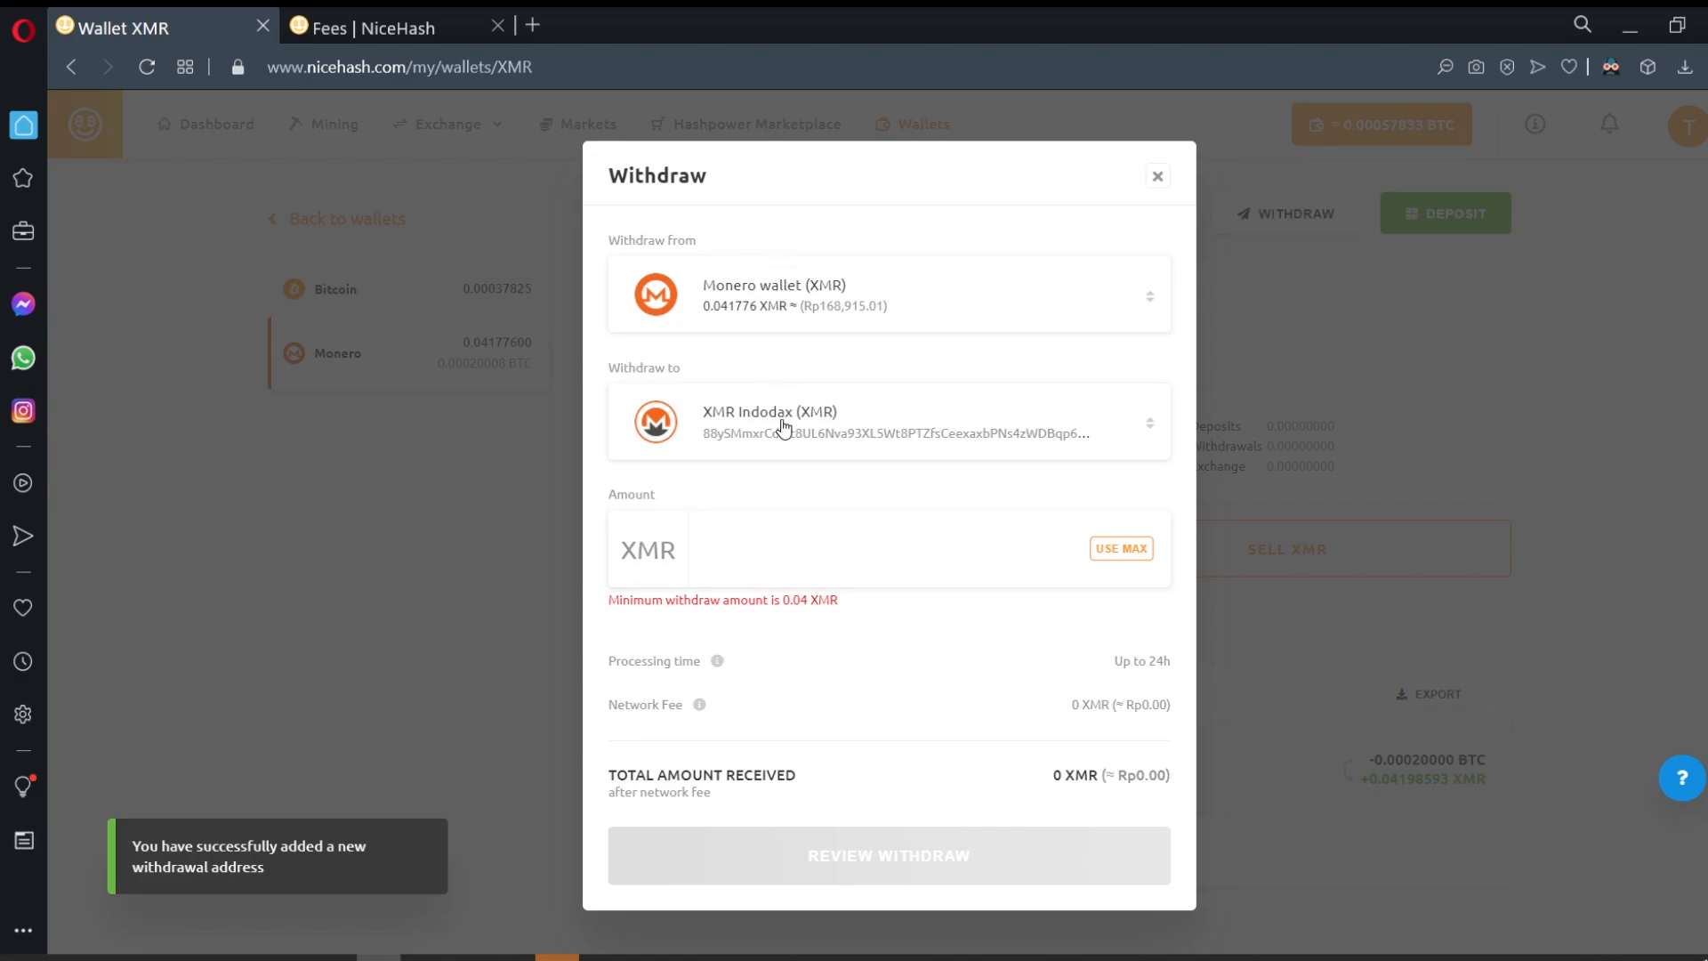
# Step: Fill the withdrawal amount with the maximum 0.041776 XMR, netting 0.041734224 XMR after fee
pyautogui.click(1123, 549)
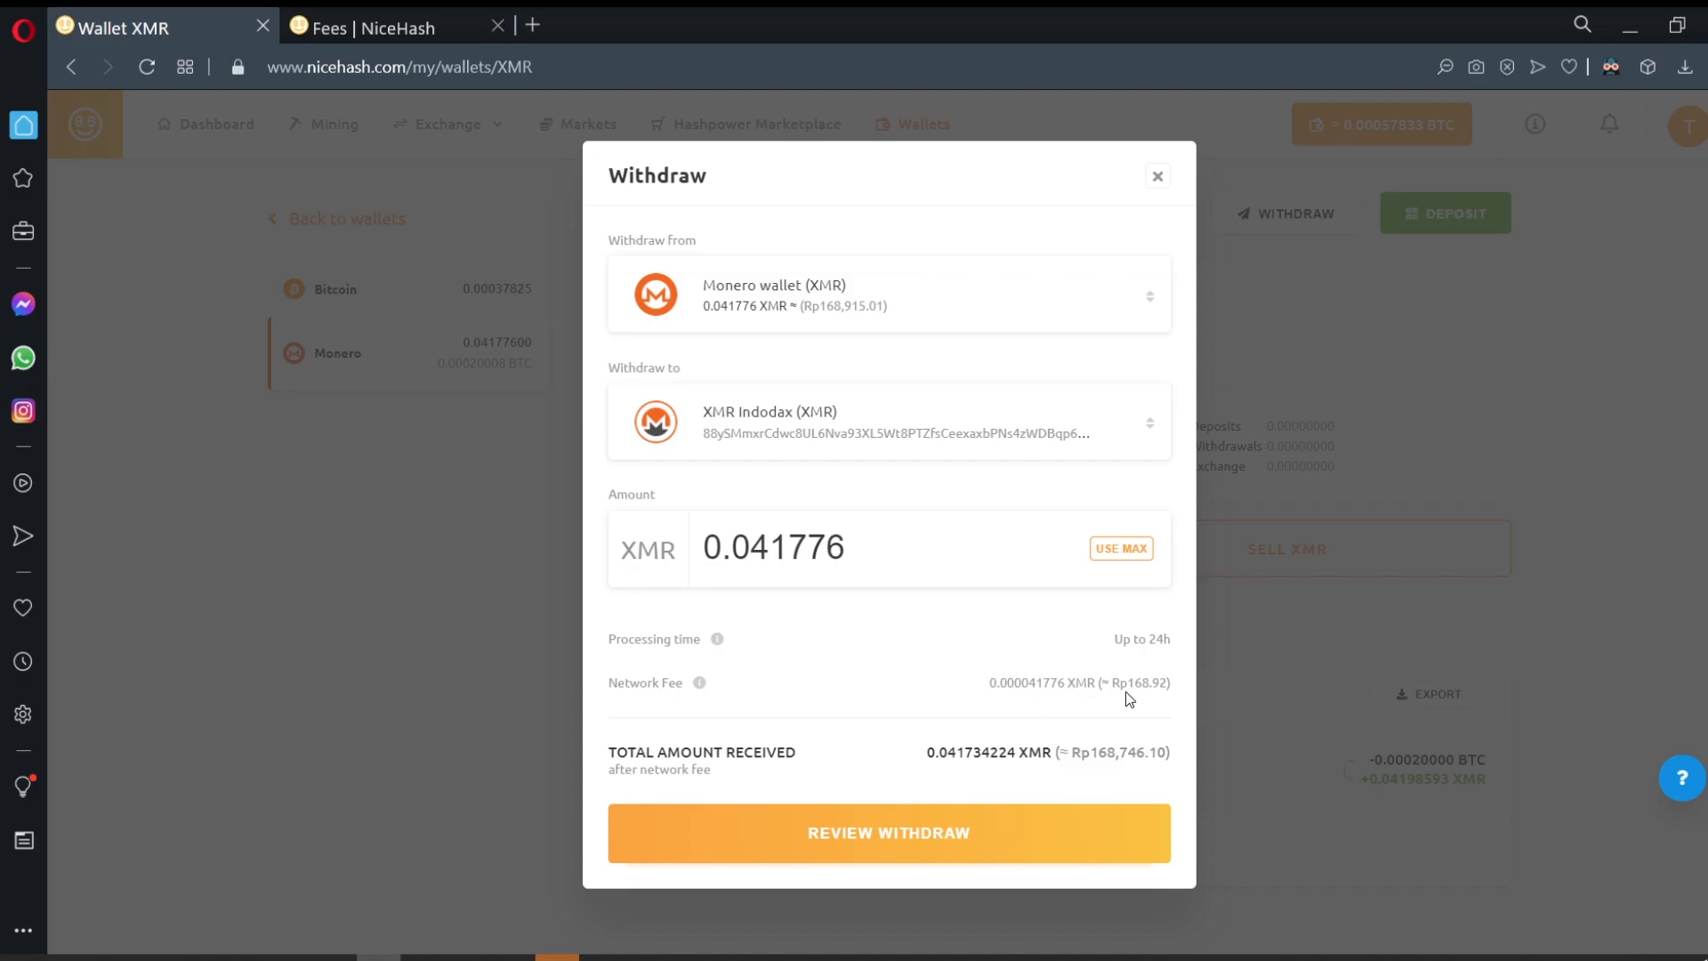
pyautogui.scroll(-1, 1148, 708)
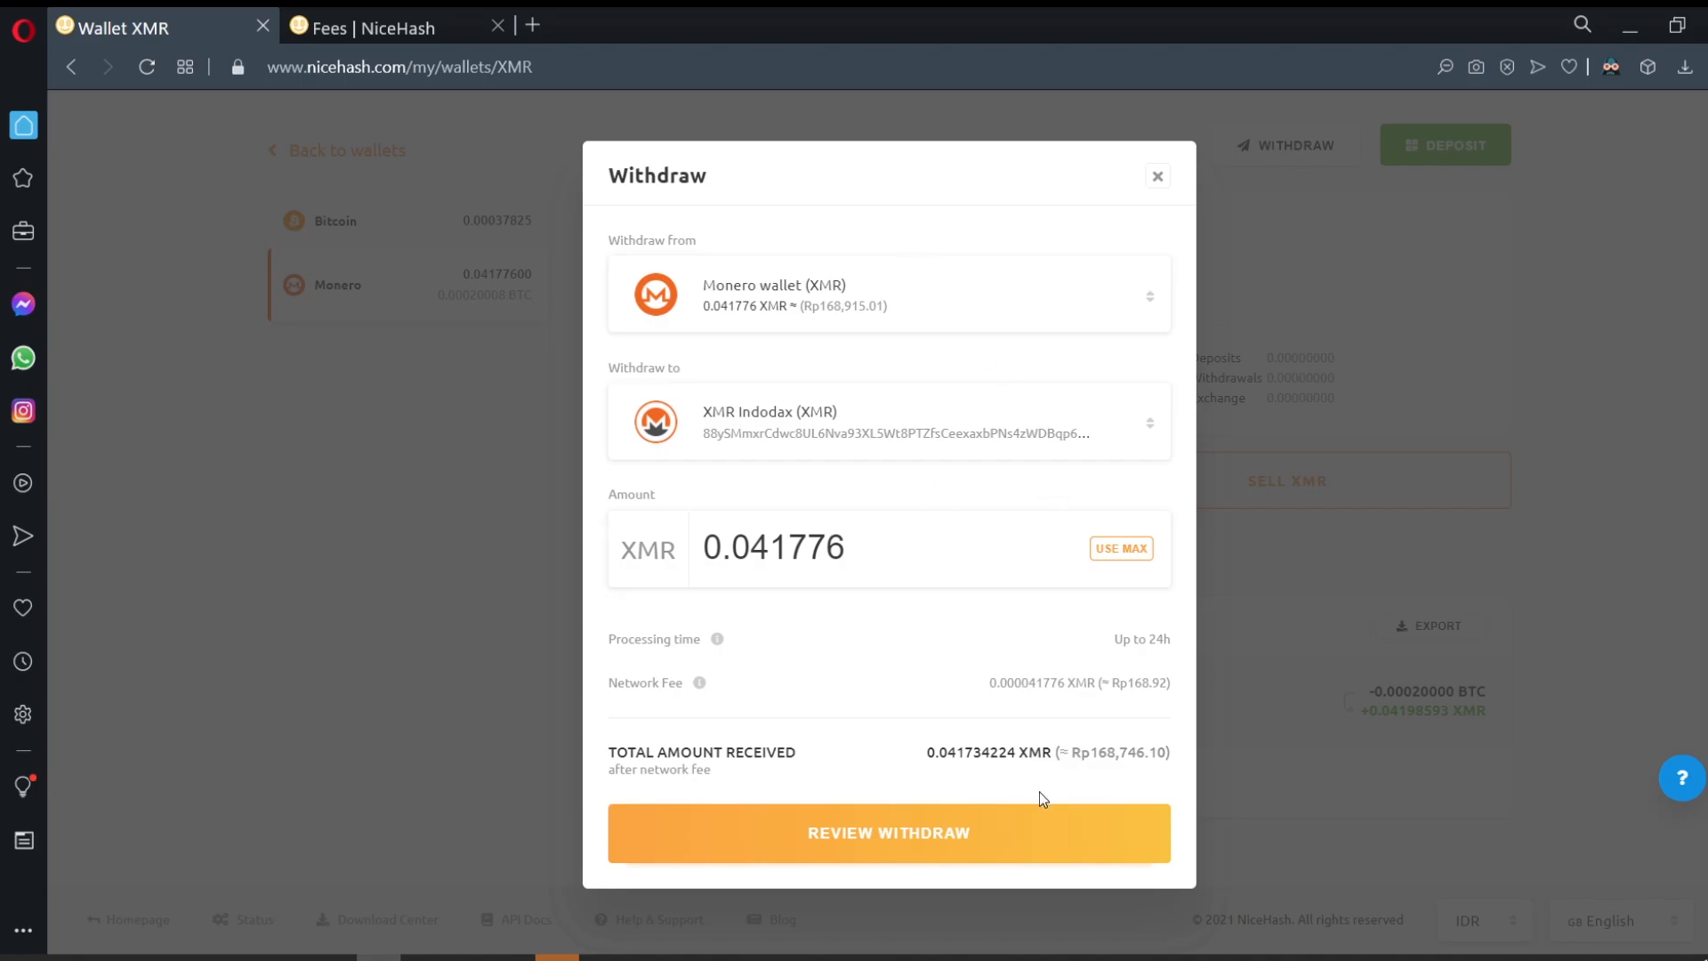
# Step: Review, acknowledge, and send the 0.041776 XMR withdrawal to XMR Indodax, then dismiss the success message
pyautogui.click(929, 835)
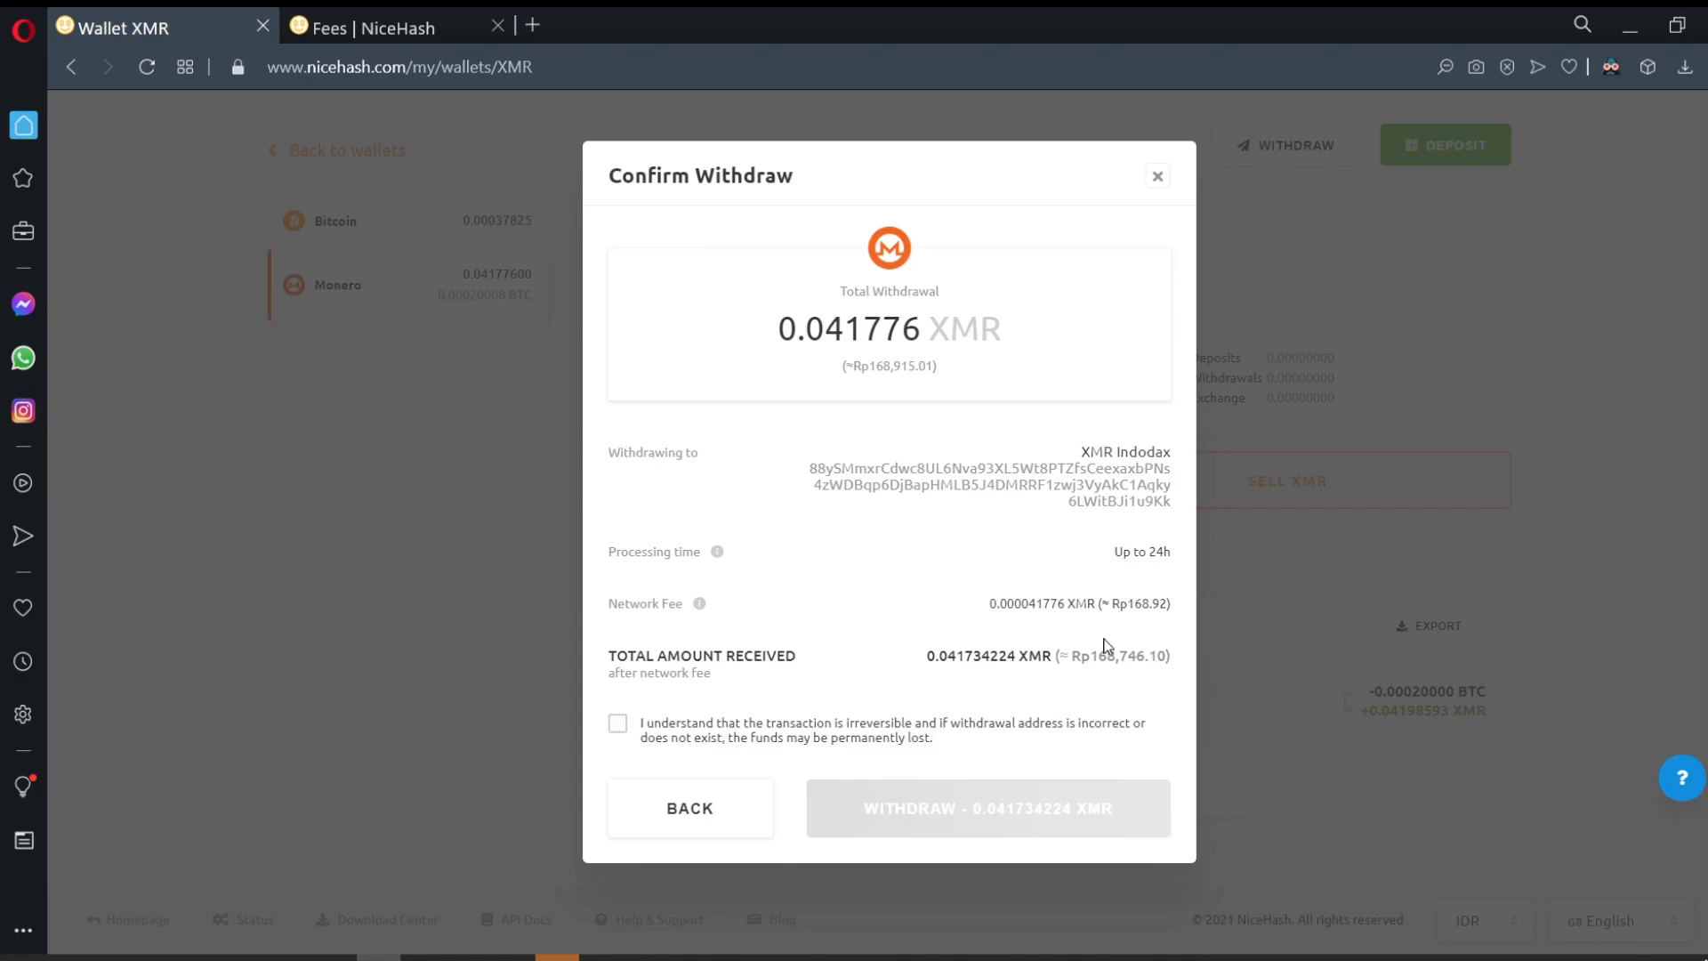
pyautogui.click(638, 731)
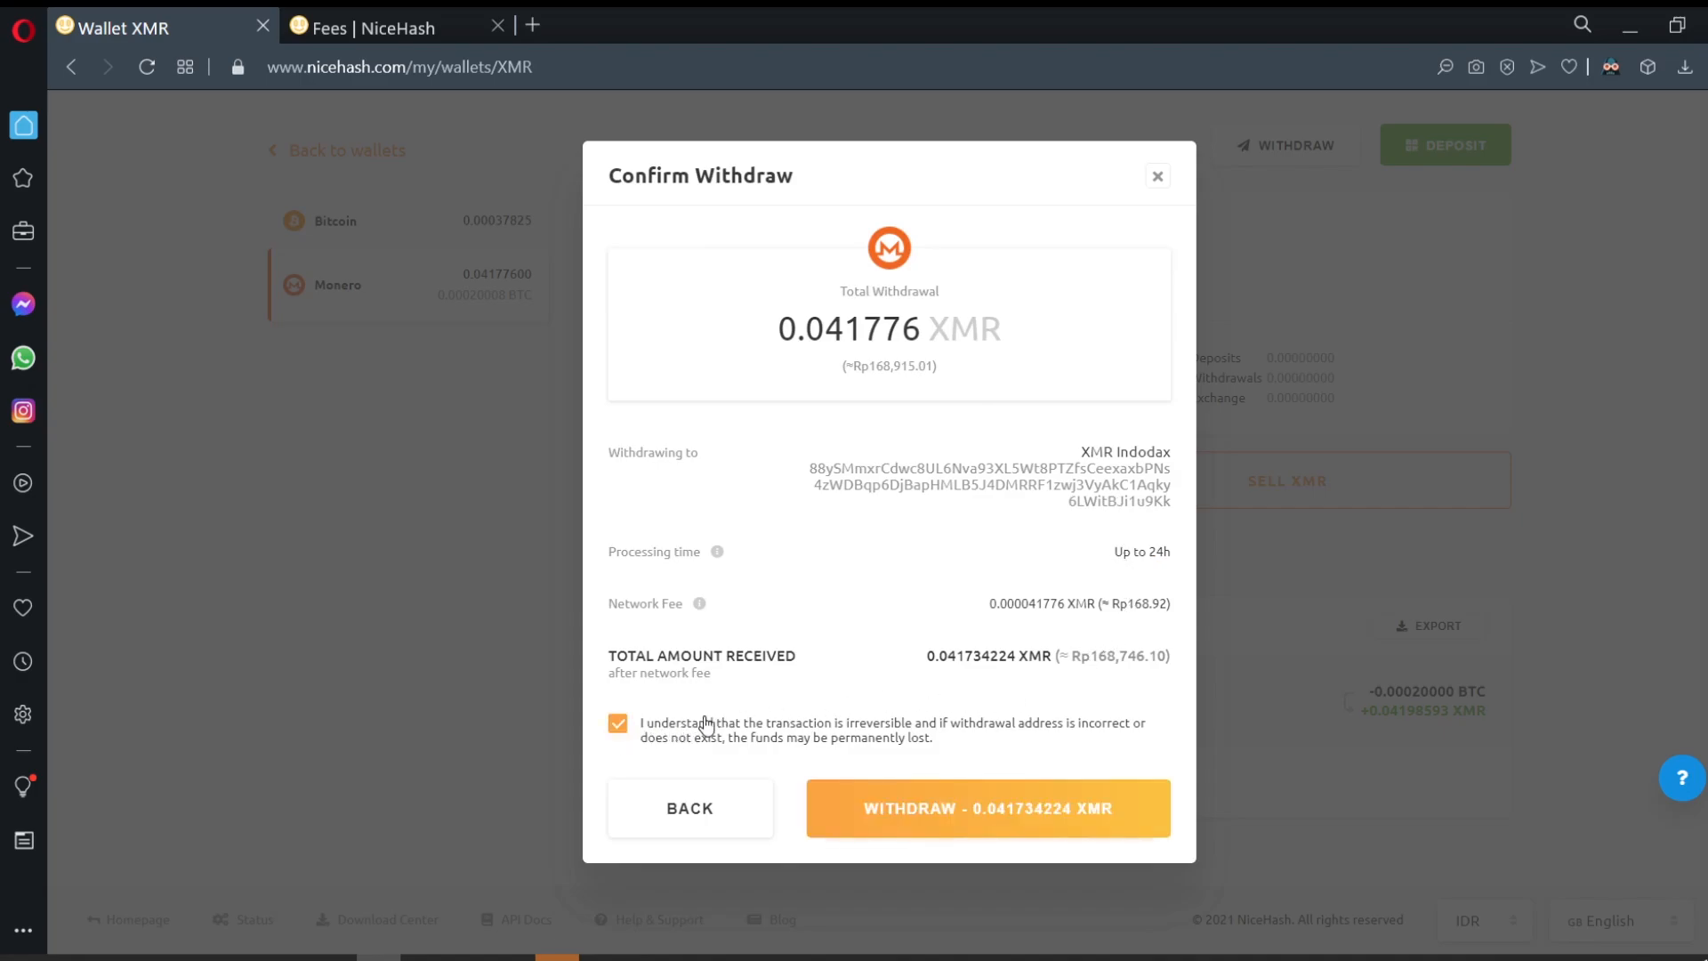
pyautogui.click(1045, 828)
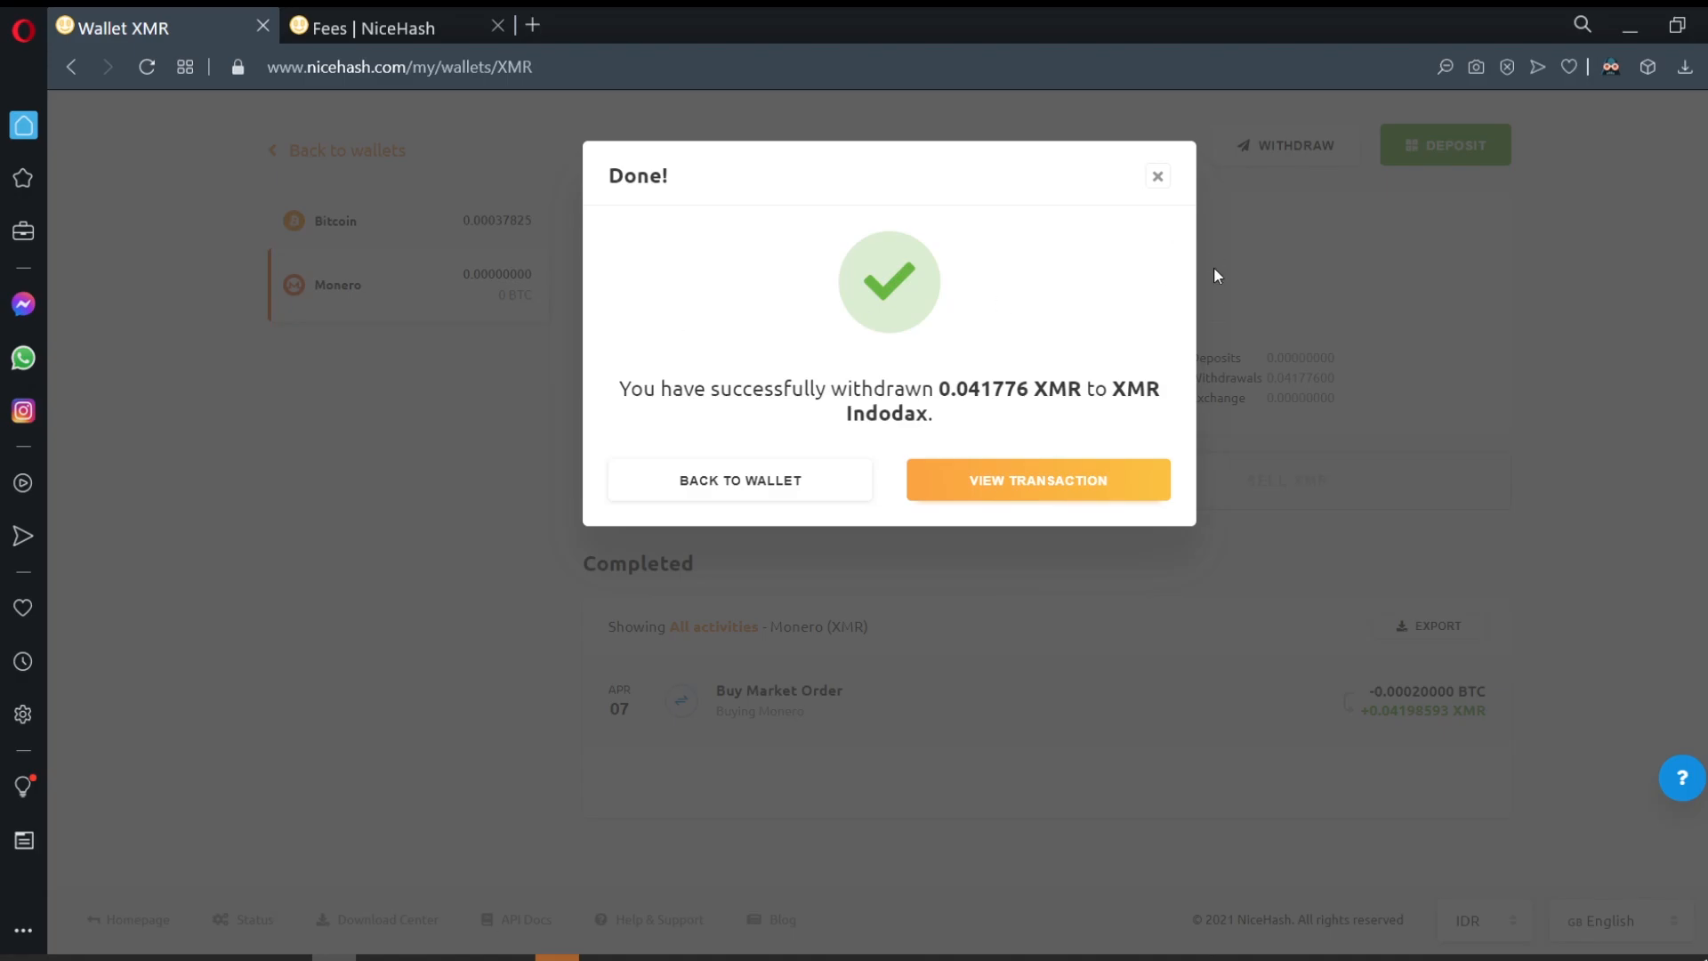
pyautogui.click(1158, 173)
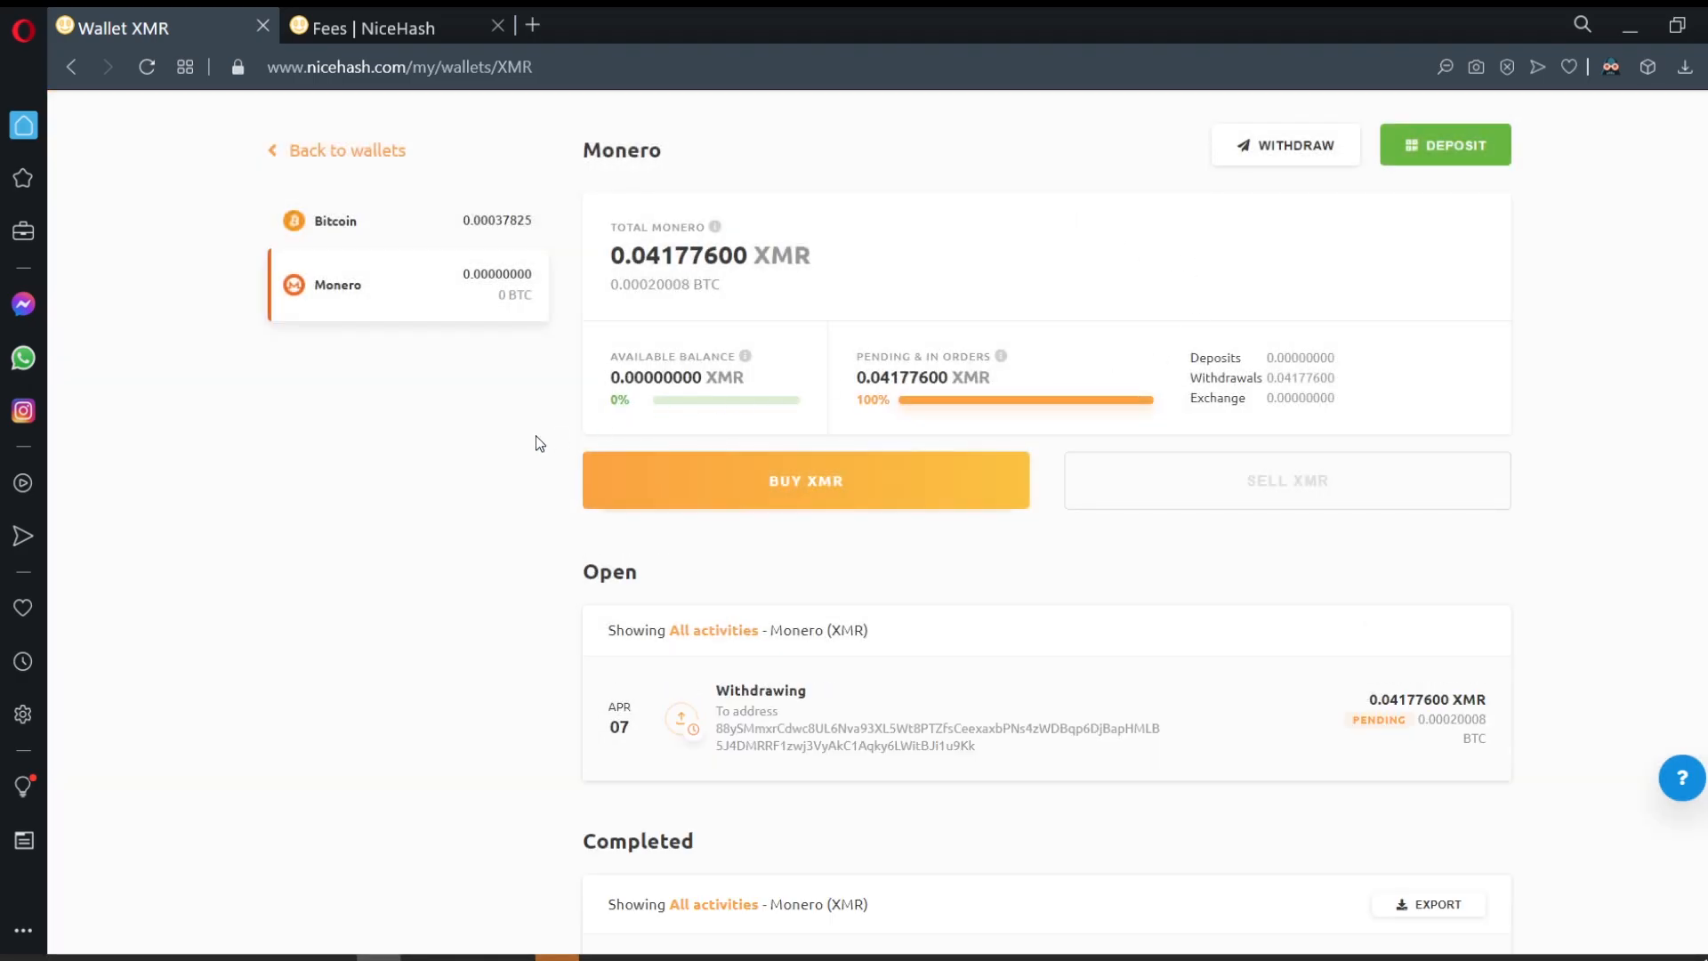
pyautogui.scroll(1, 497, 469)
pyautogui.scroll(-3, 803, 634)
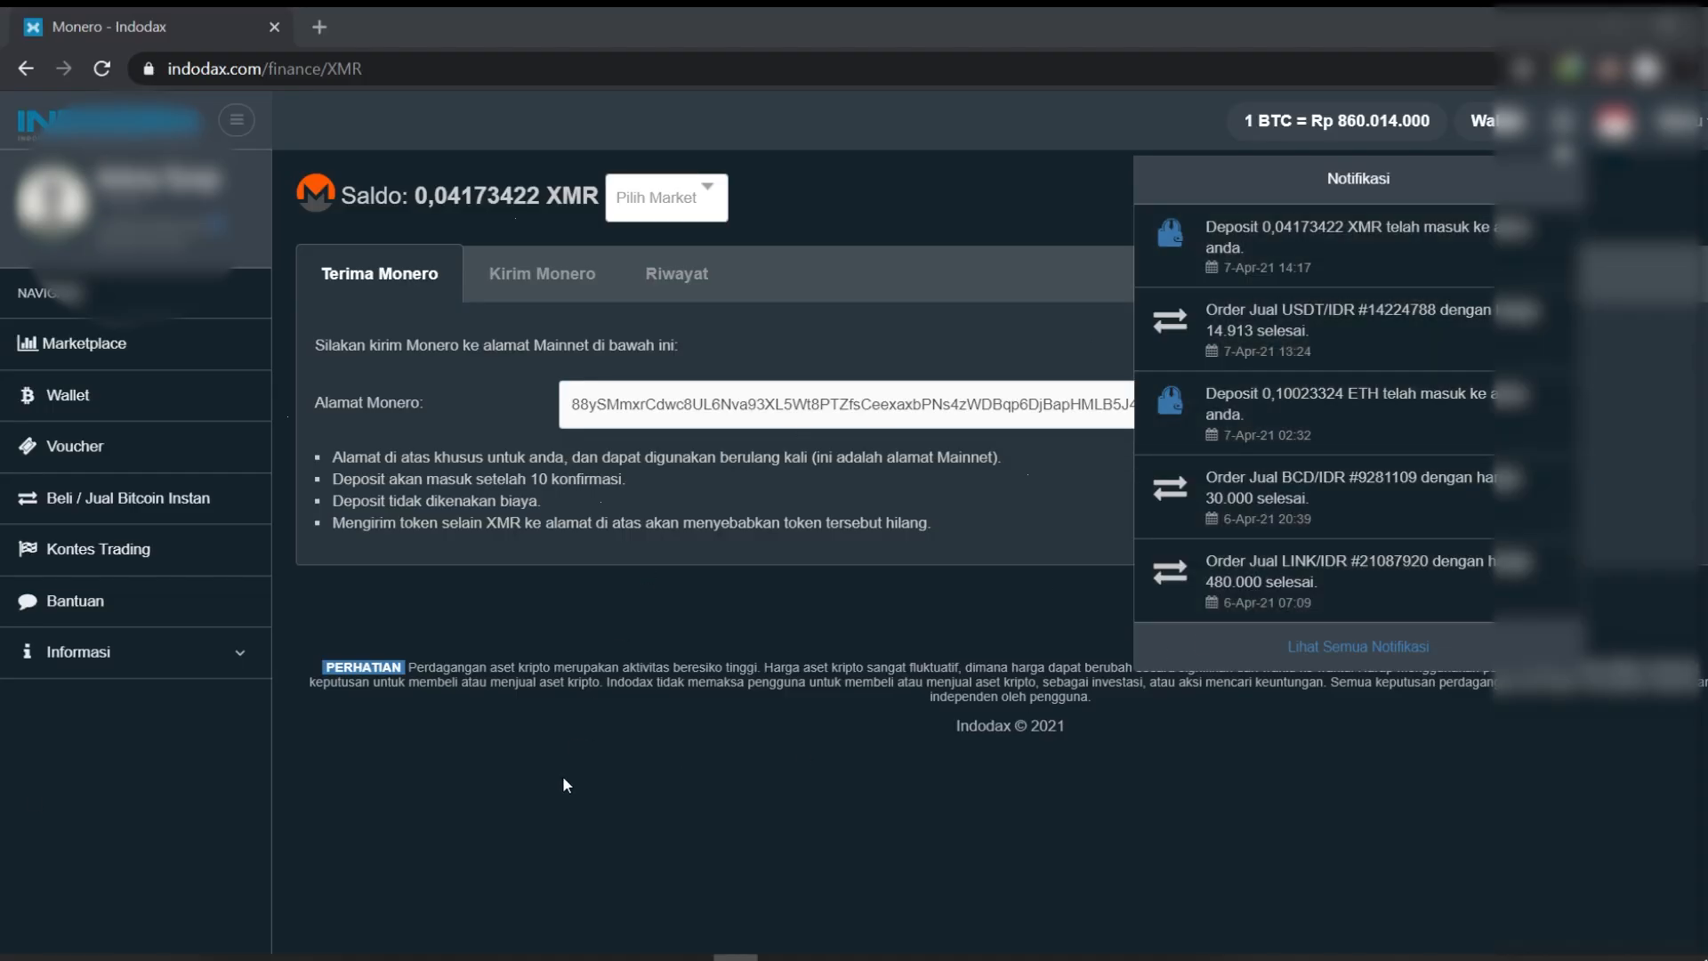
# Step: Open Indodax's XMR/IDR trading page from the market list
pyautogui.click(116, 356)
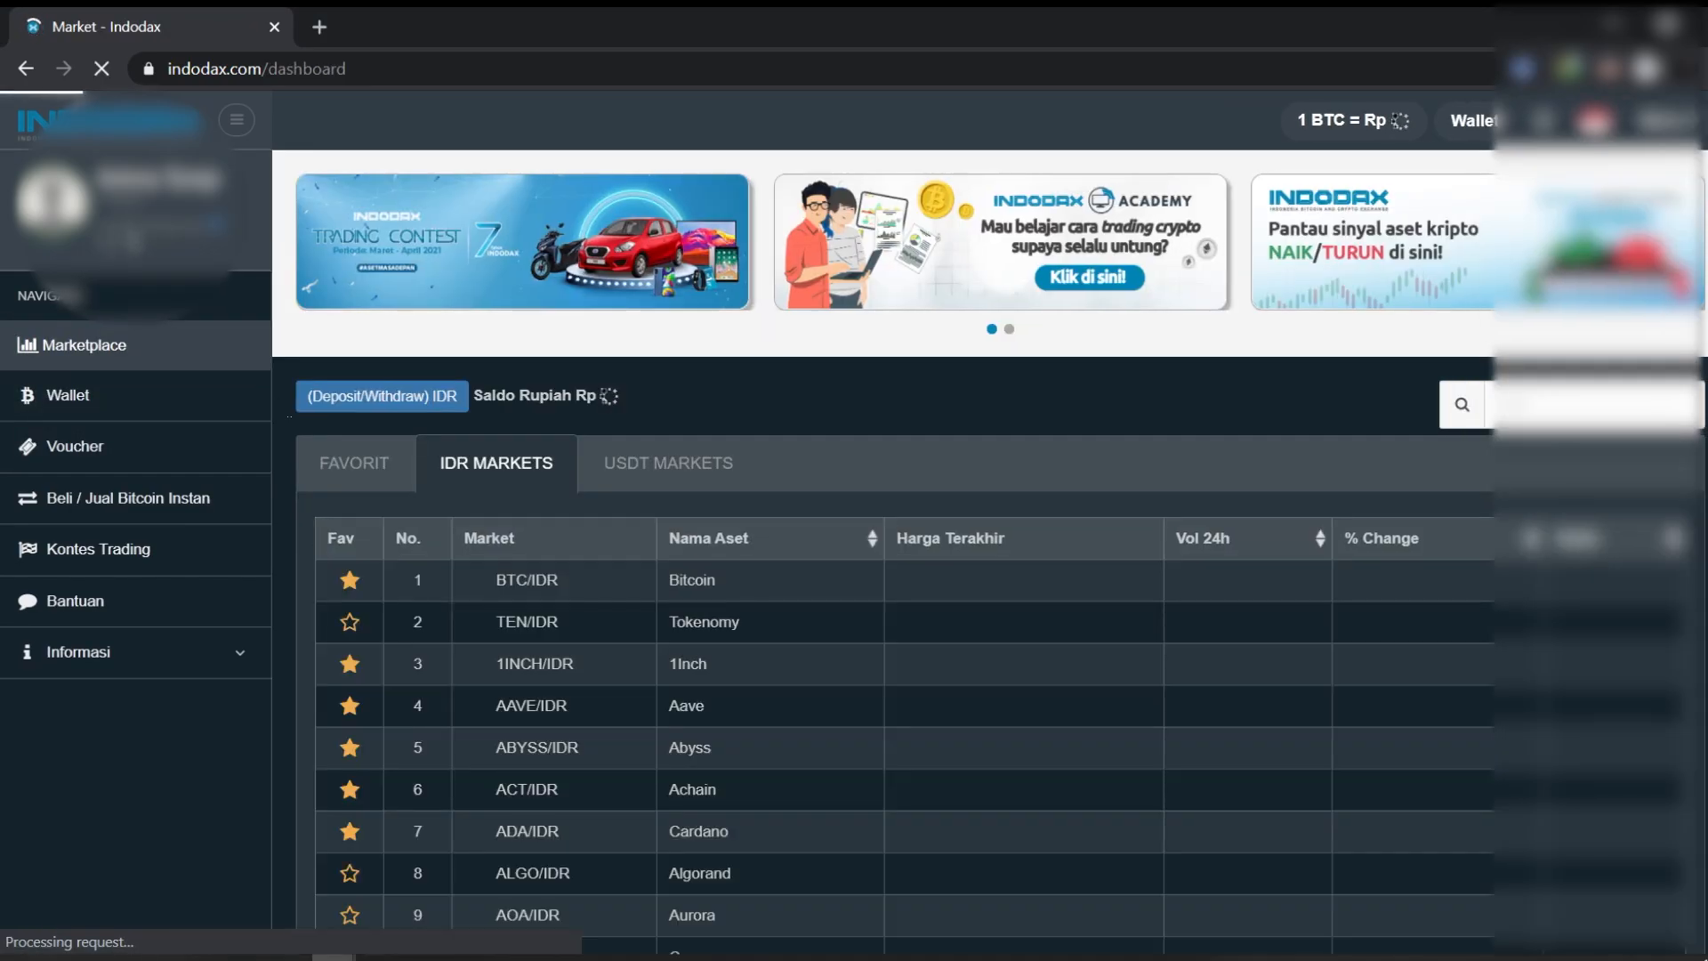
pyautogui.scroll(-18, 904, 552)
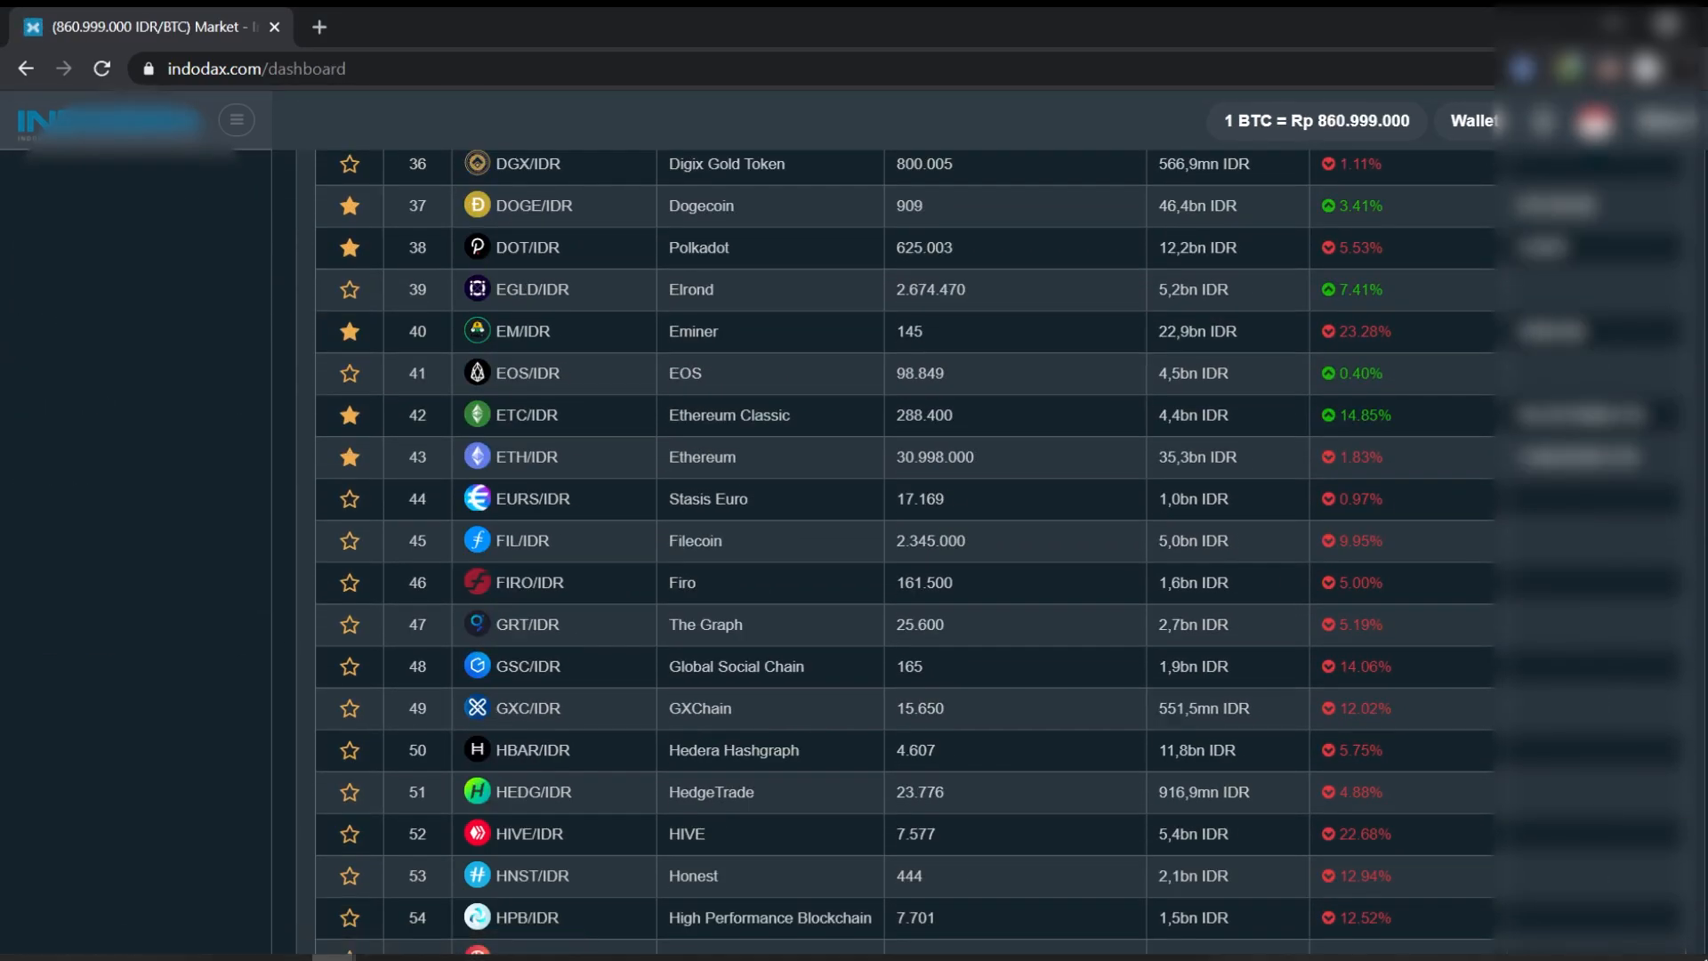
pyautogui.scroll(-20, 596, 564)
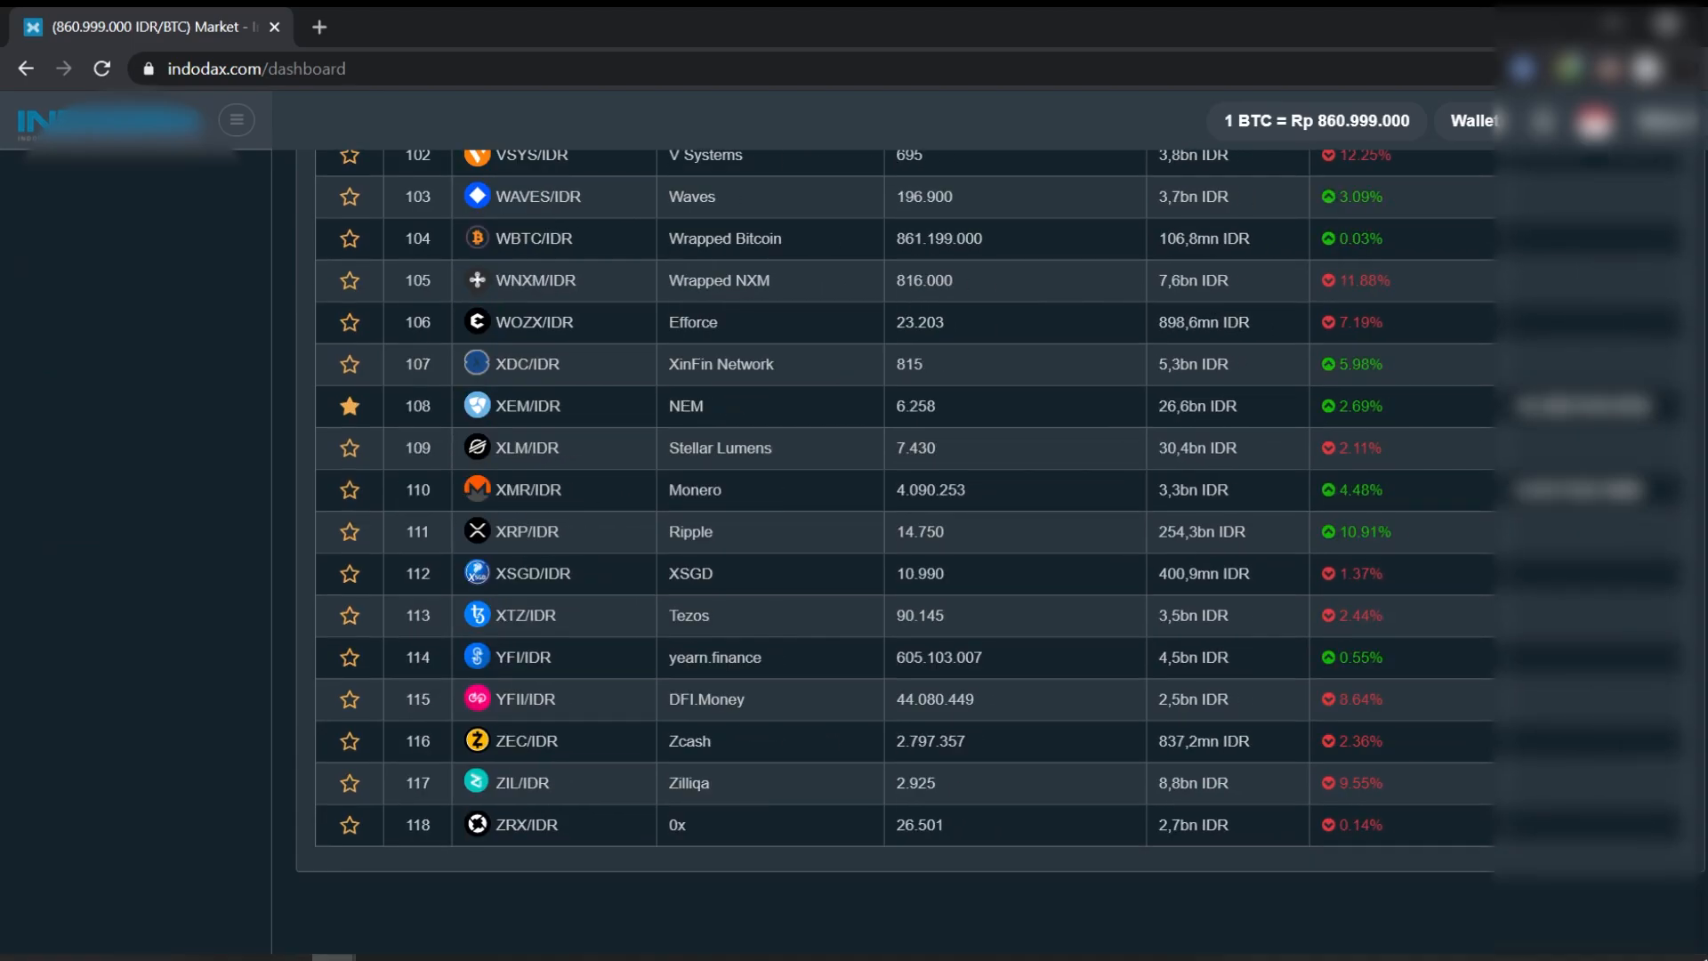
pyautogui.click(552, 393)
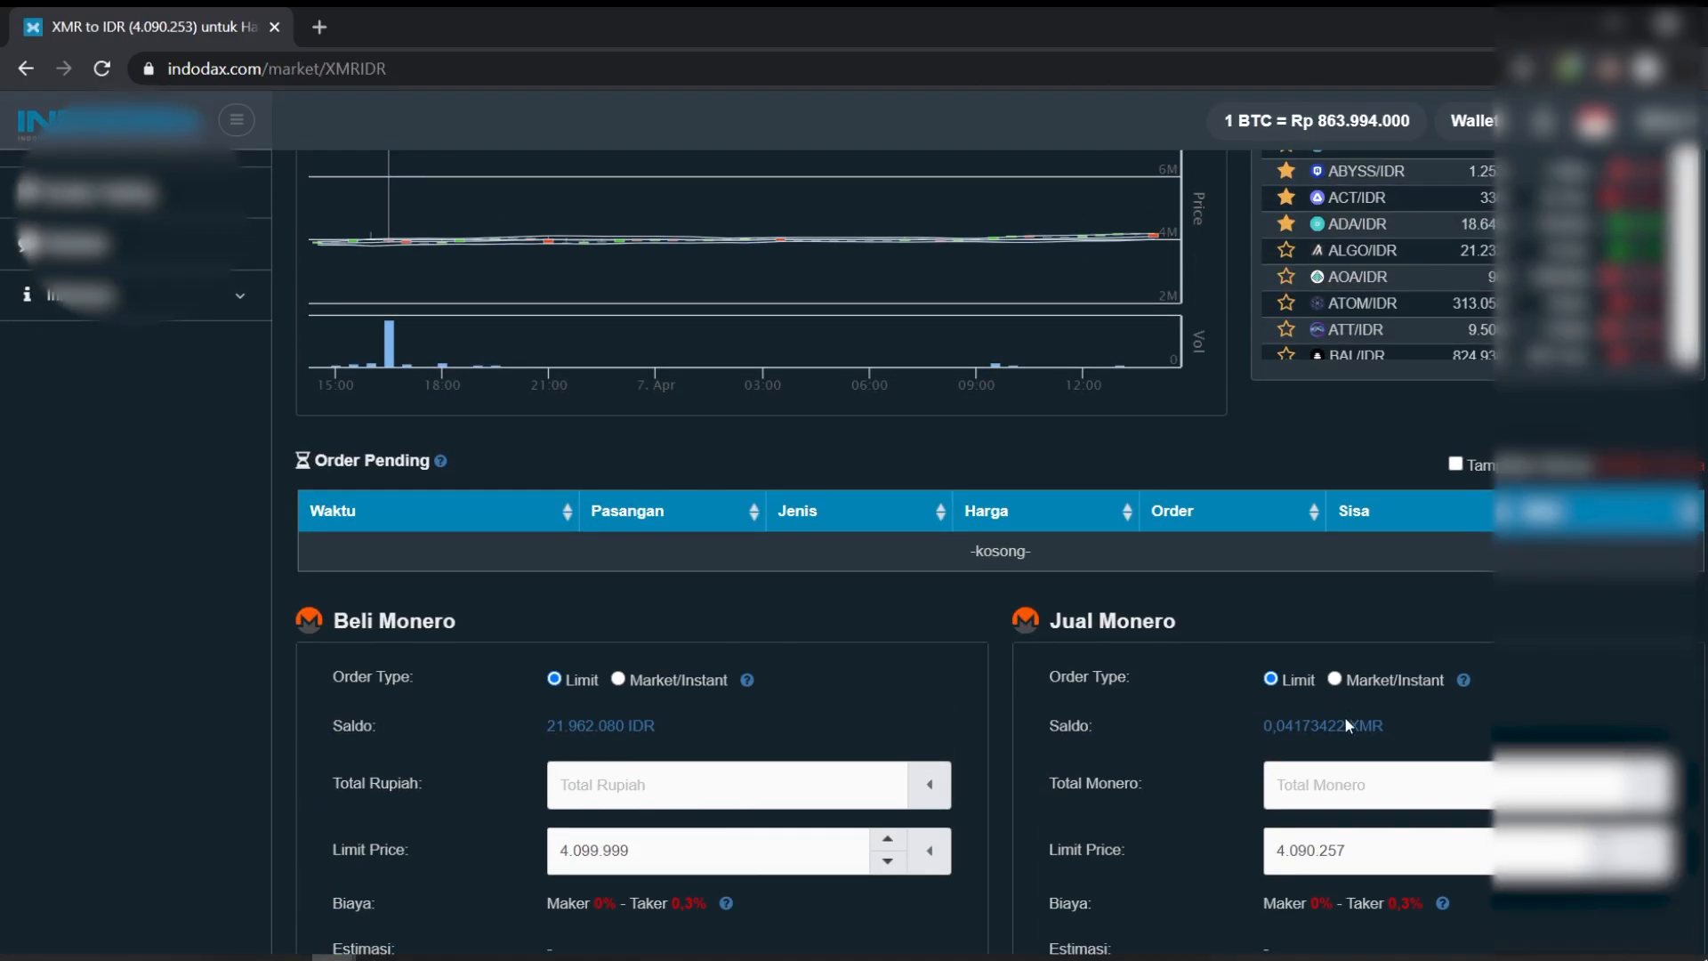
# Step: Place a market sell order for the full 0,04173422 XMR balance, receiving 170.191 IDR
pyautogui.click(1346, 725)
pyautogui.scroll(-1, 1263, 510)
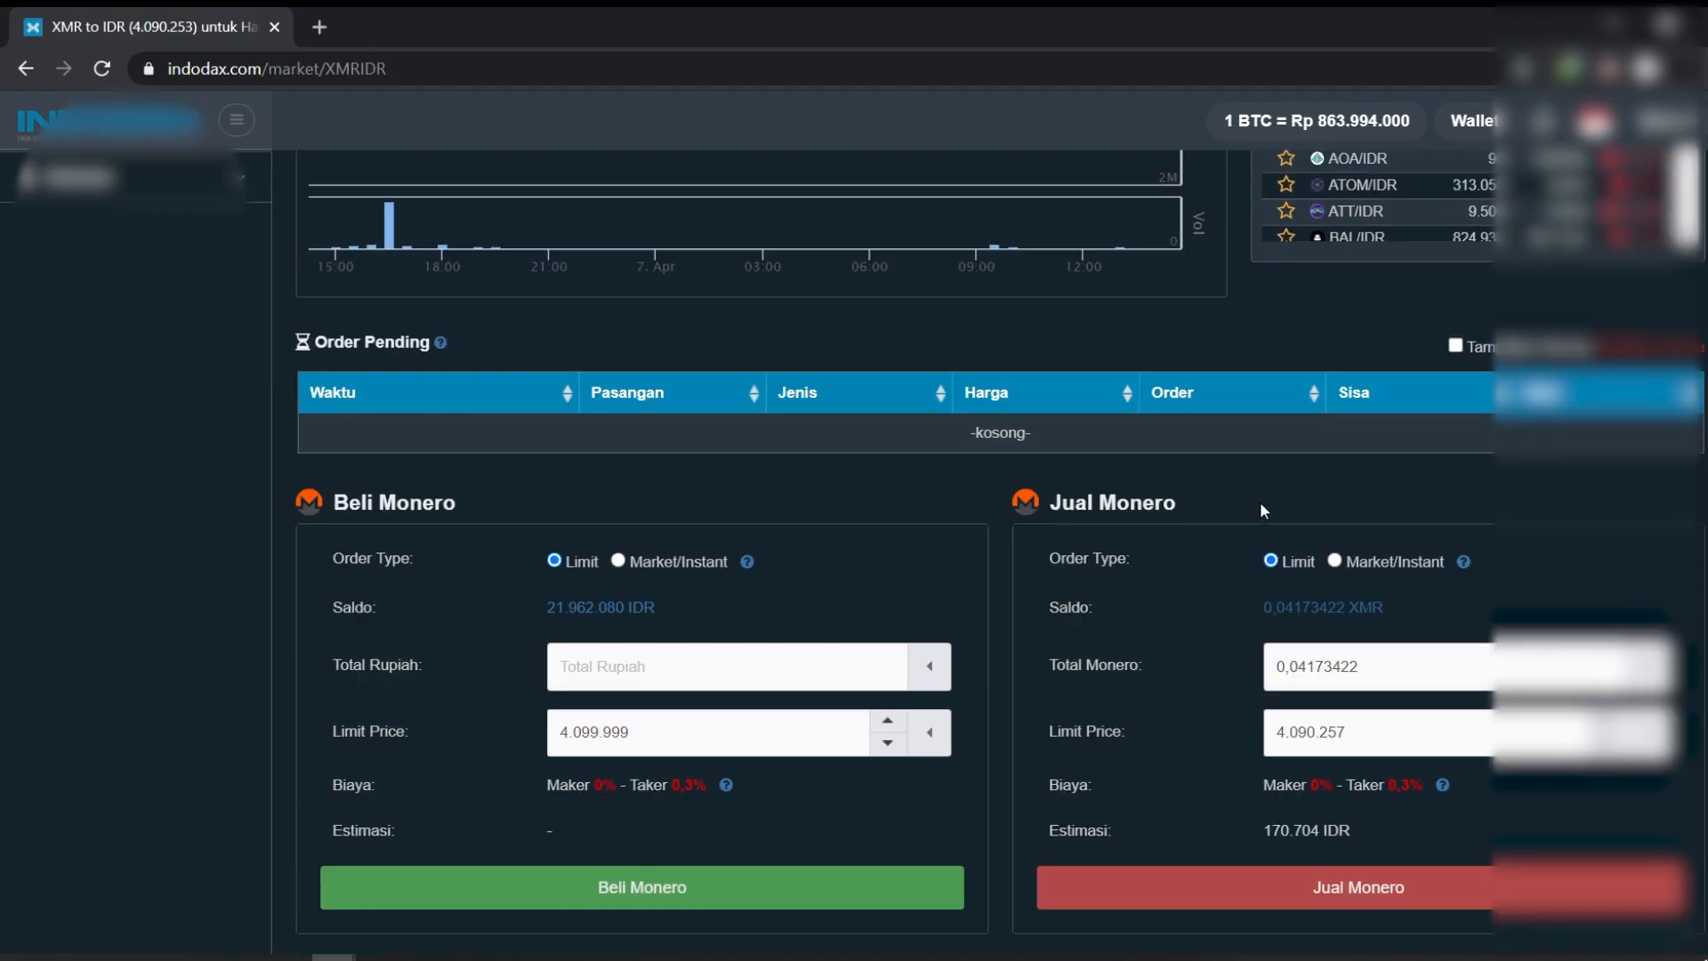
pyautogui.scroll(-2, 1344, 734)
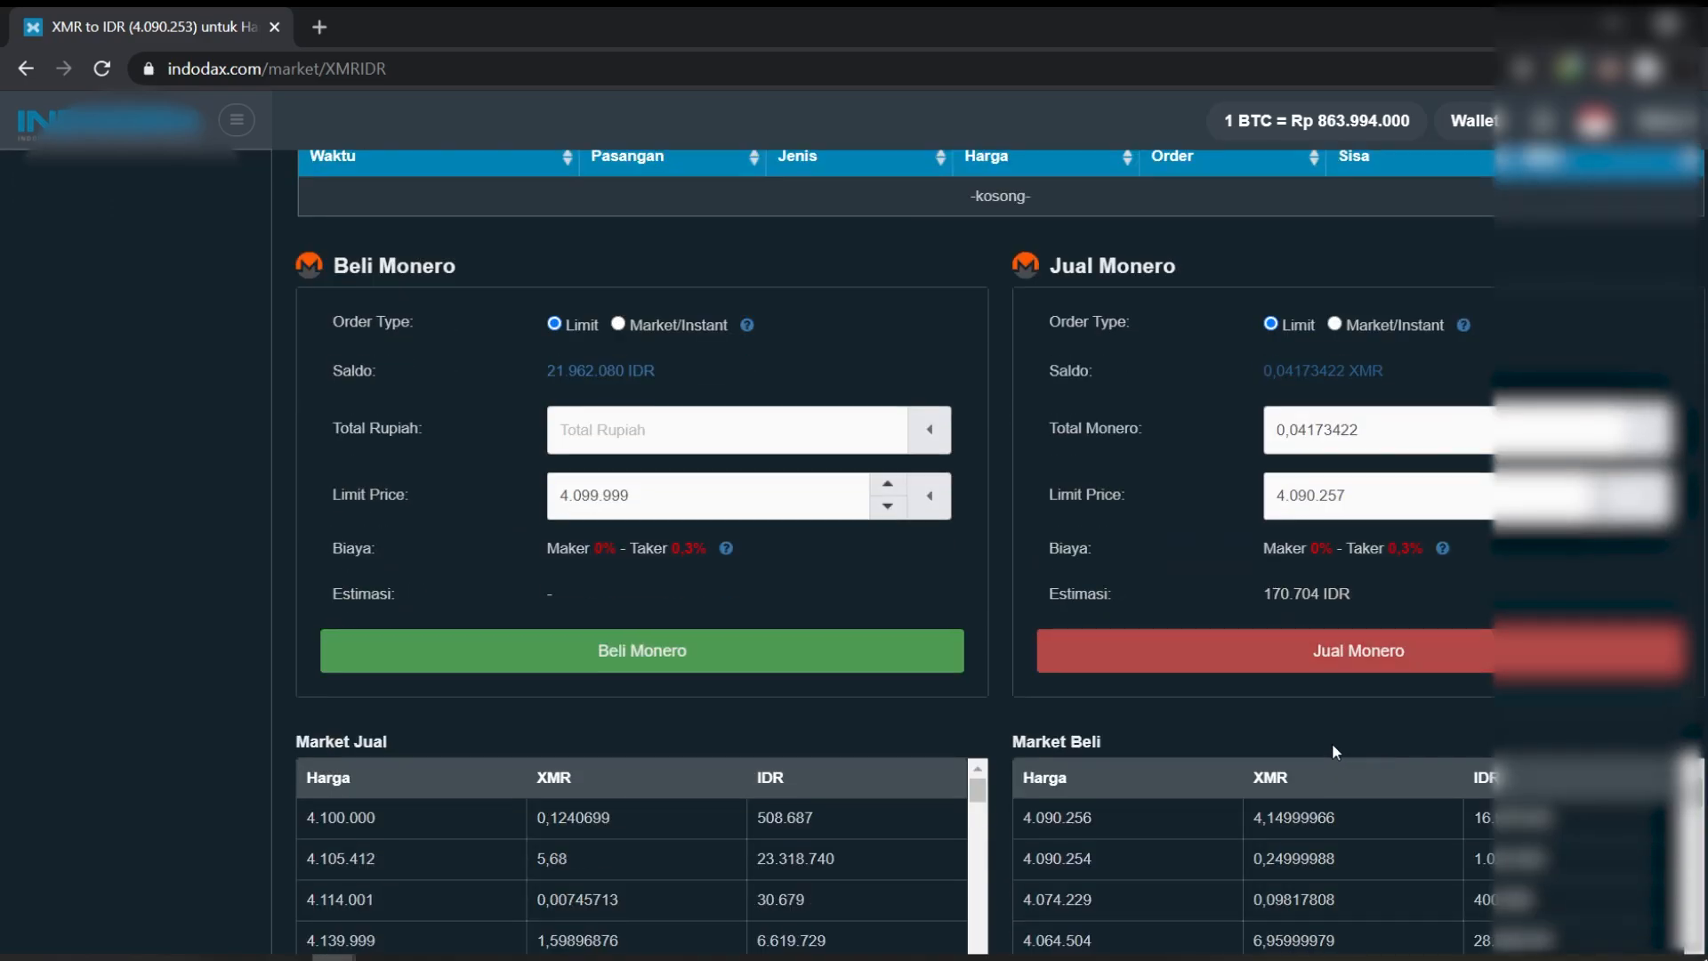
pyautogui.click(1335, 326)
pyautogui.scroll(2, 1319, 547)
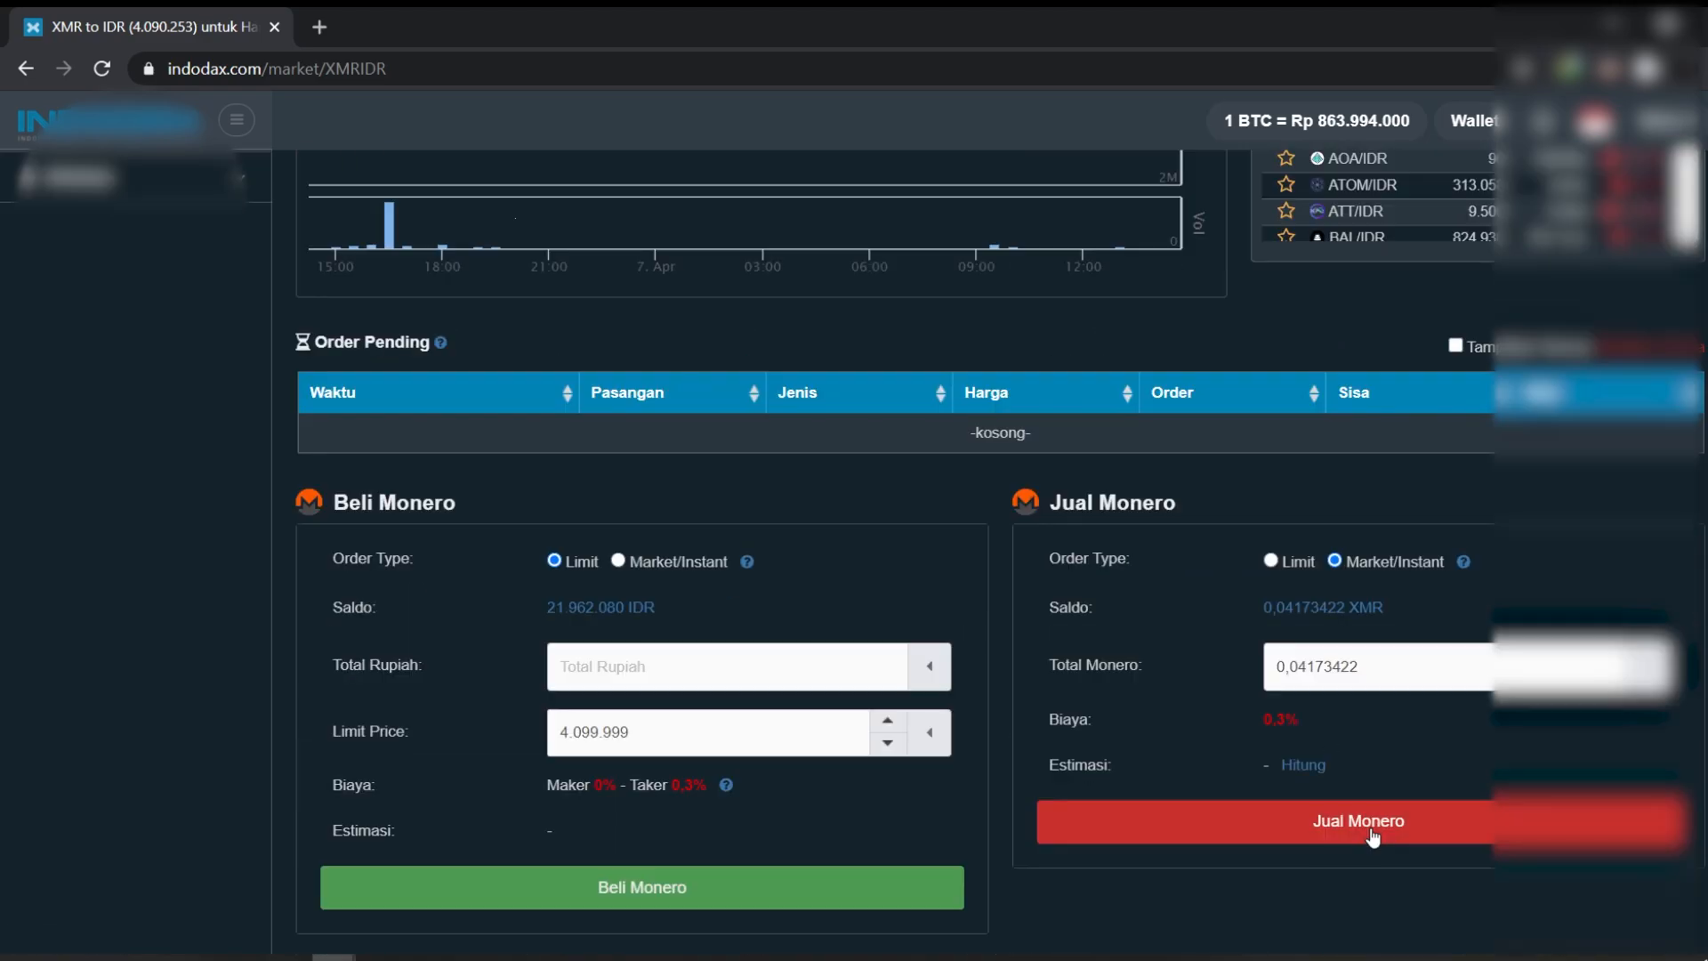
pyautogui.click(1371, 832)
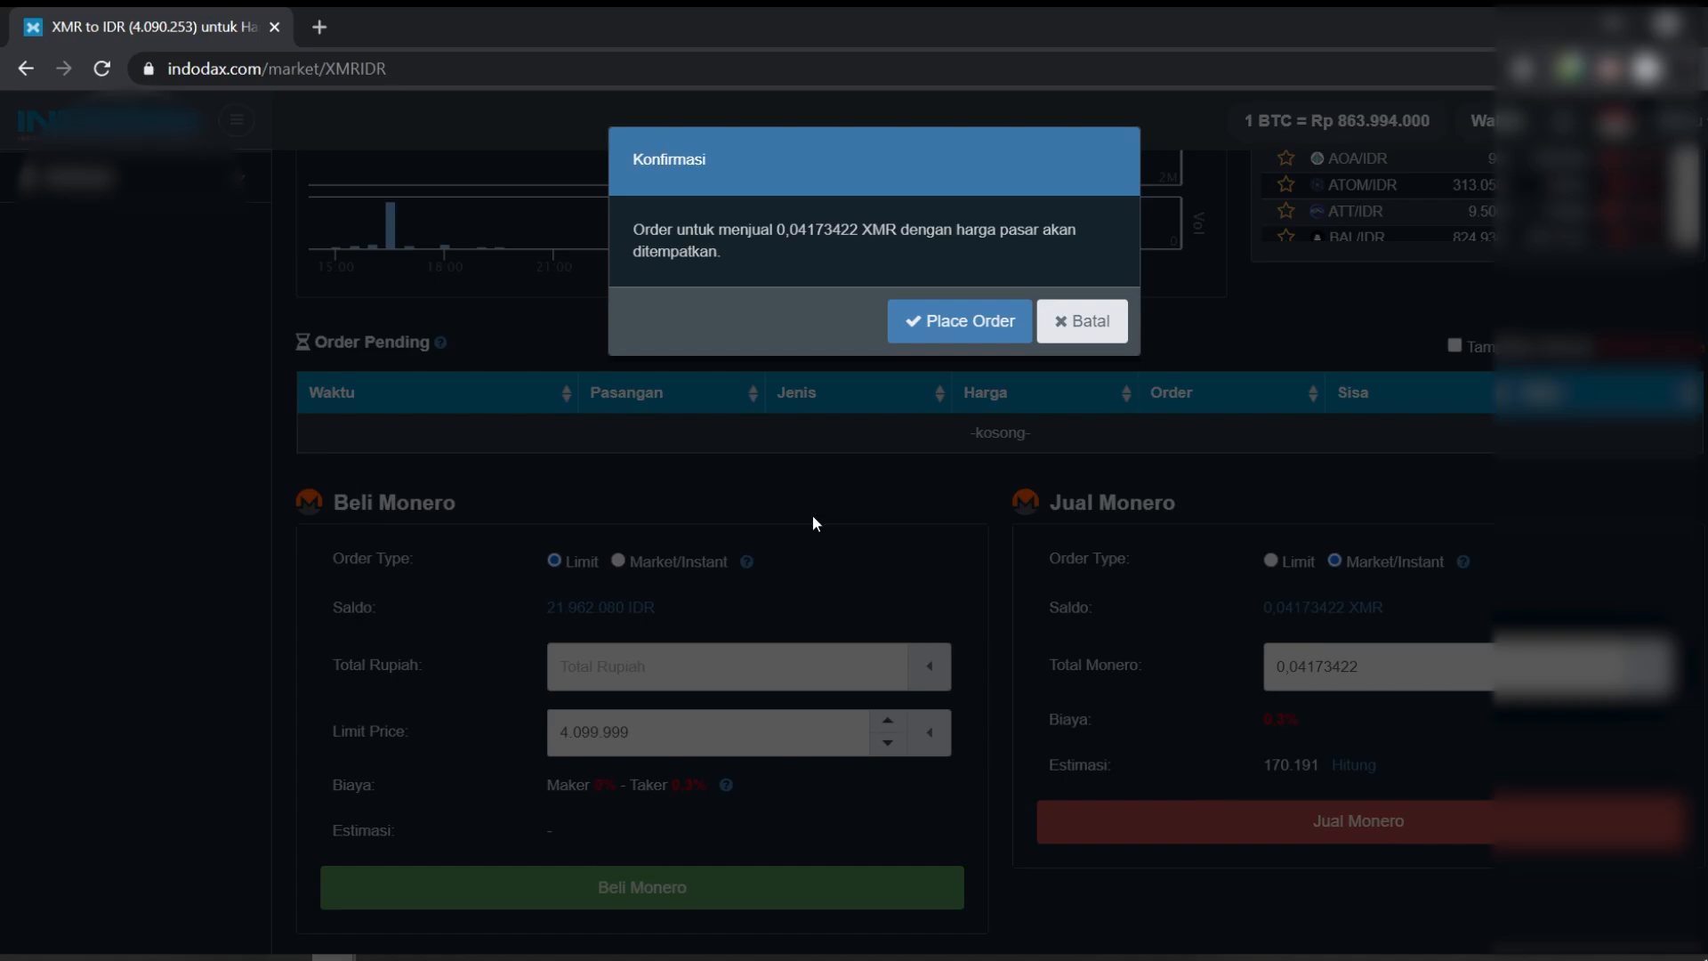
pyautogui.click(926, 327)
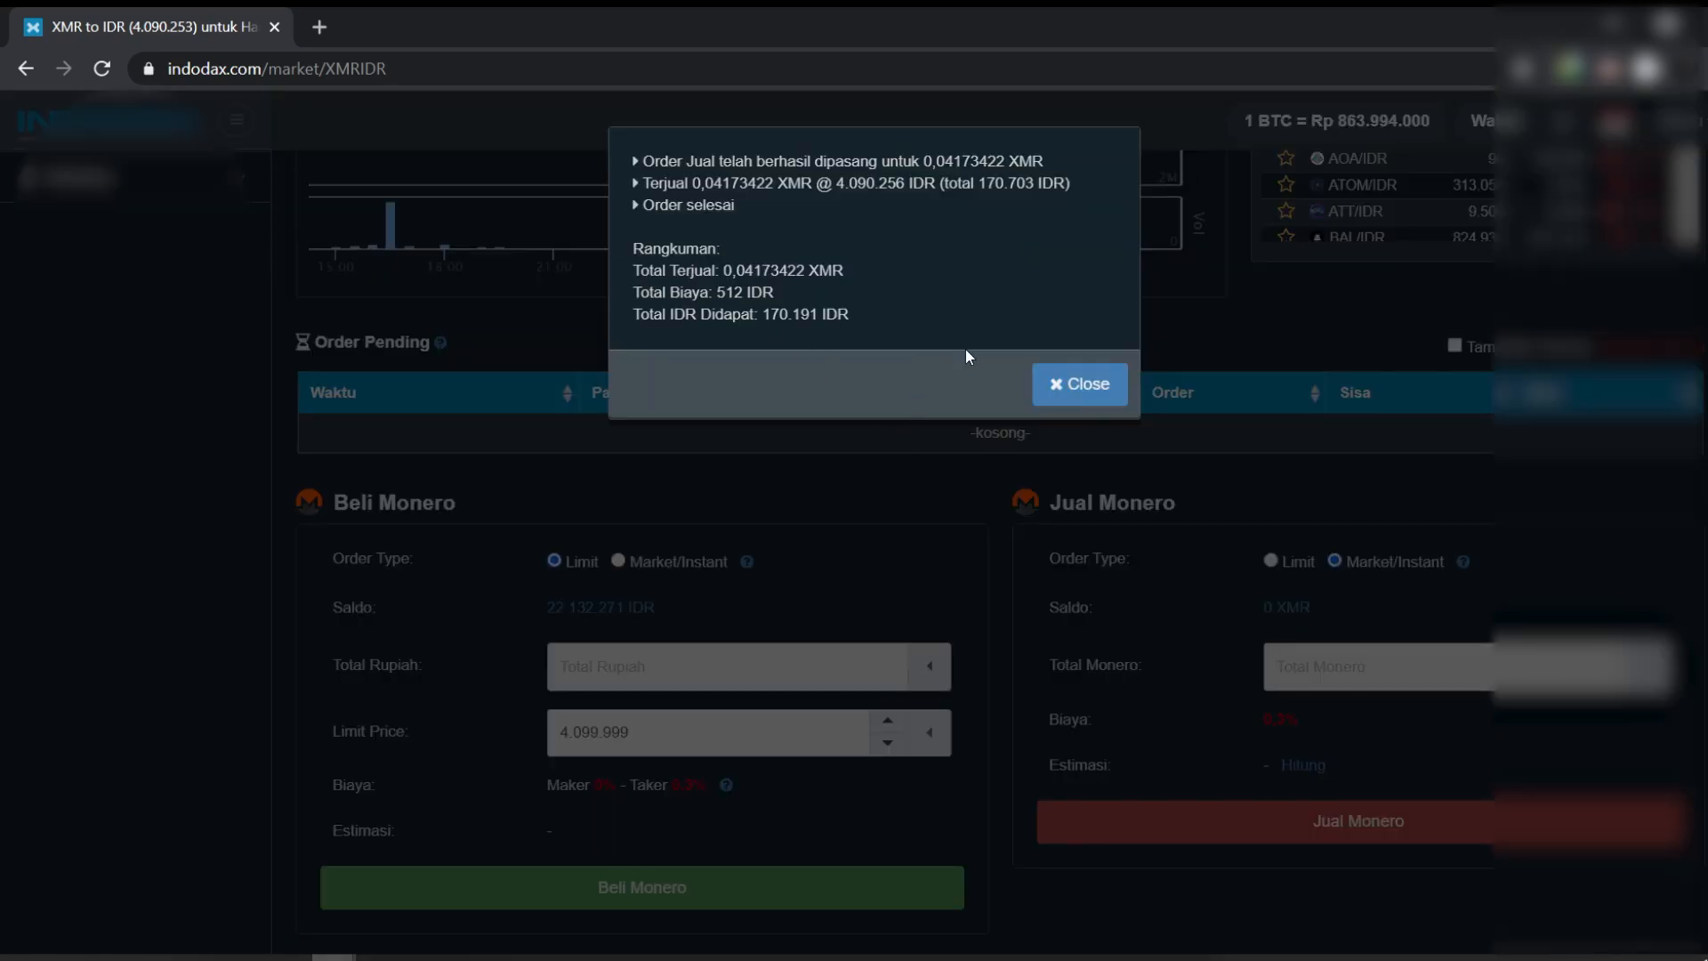
pyautogui.click(1074, 392)
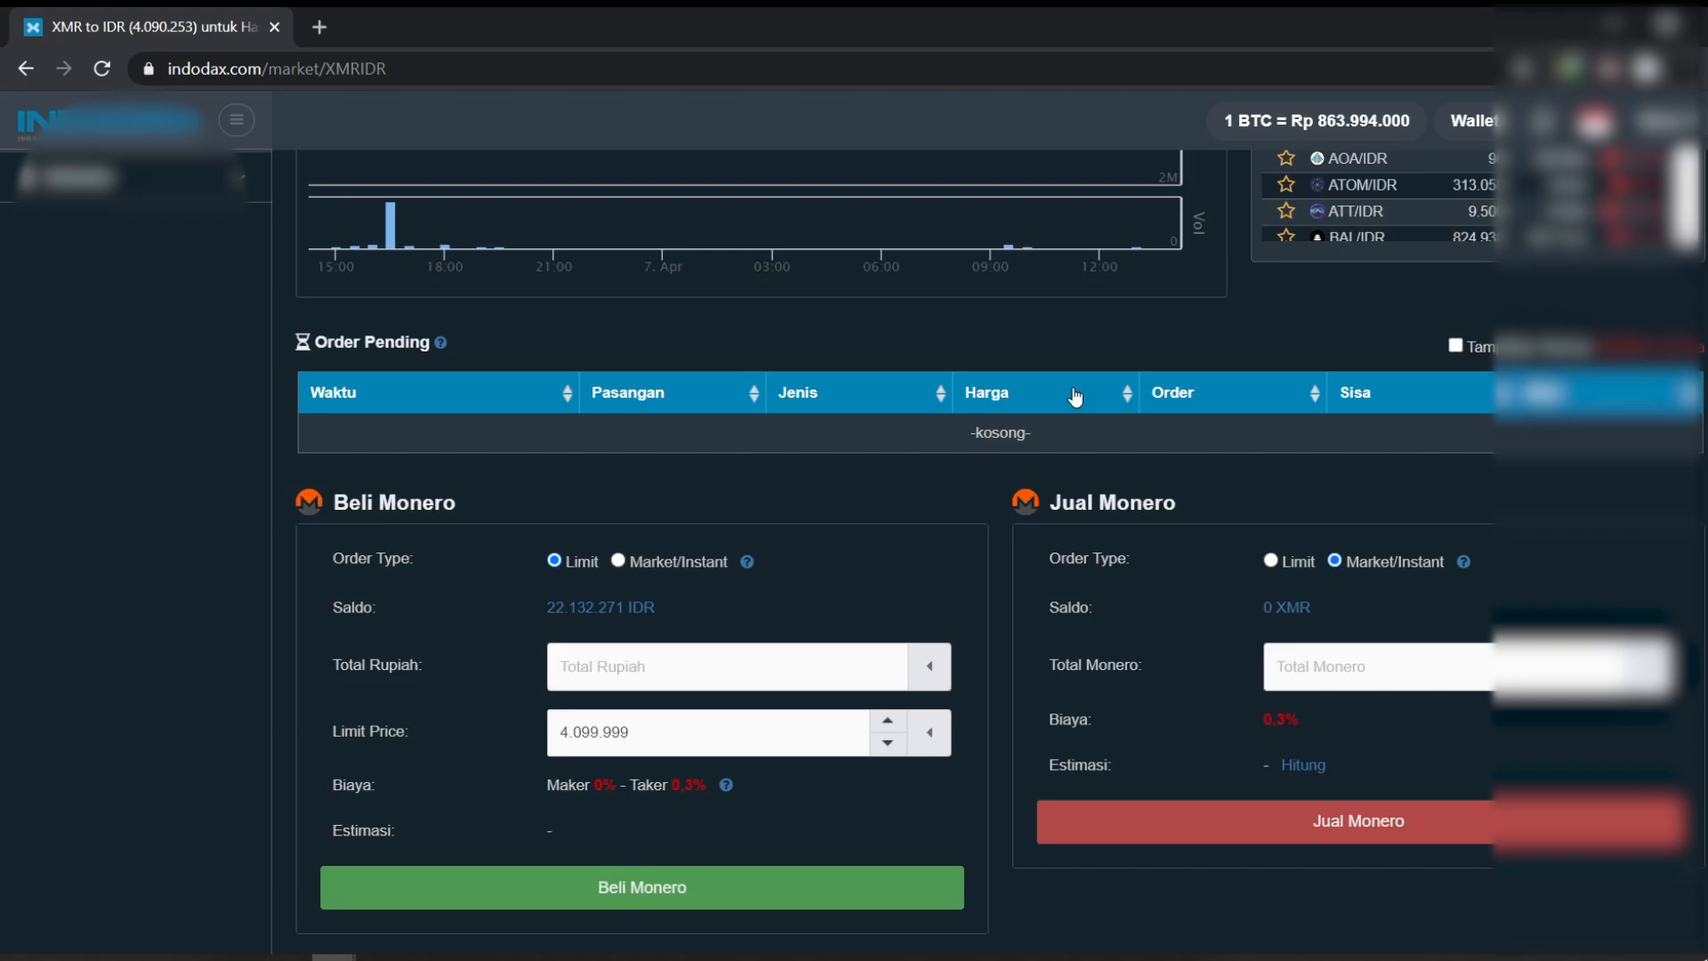